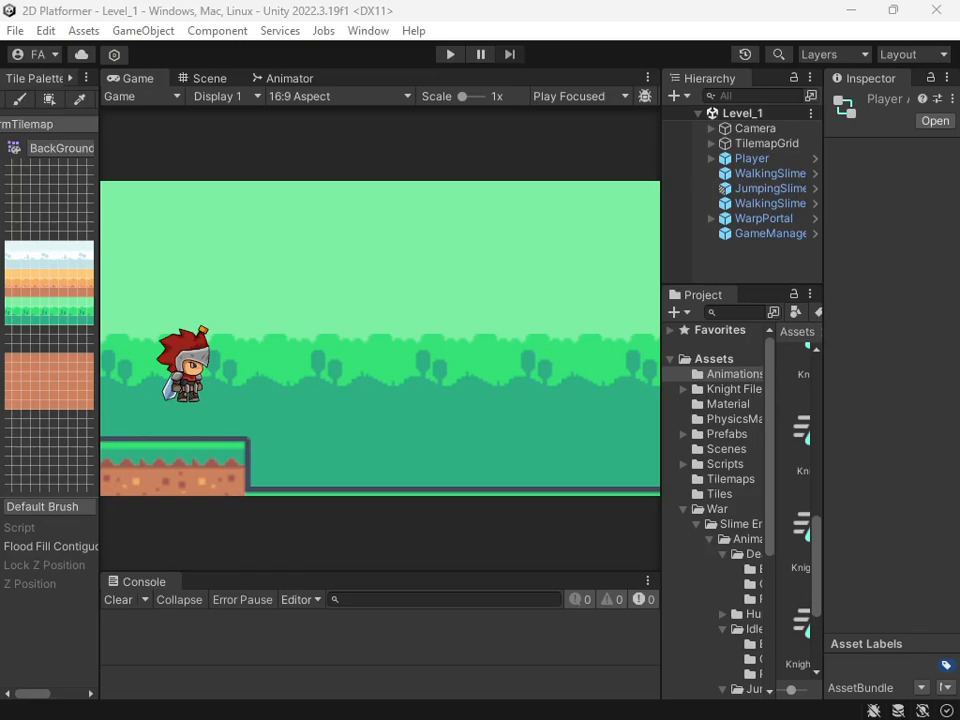
# - Run Level_1 in play mode and test the knight's running, turning and jumping on the platforms before the first slime
pyautogui.click(451, 56)
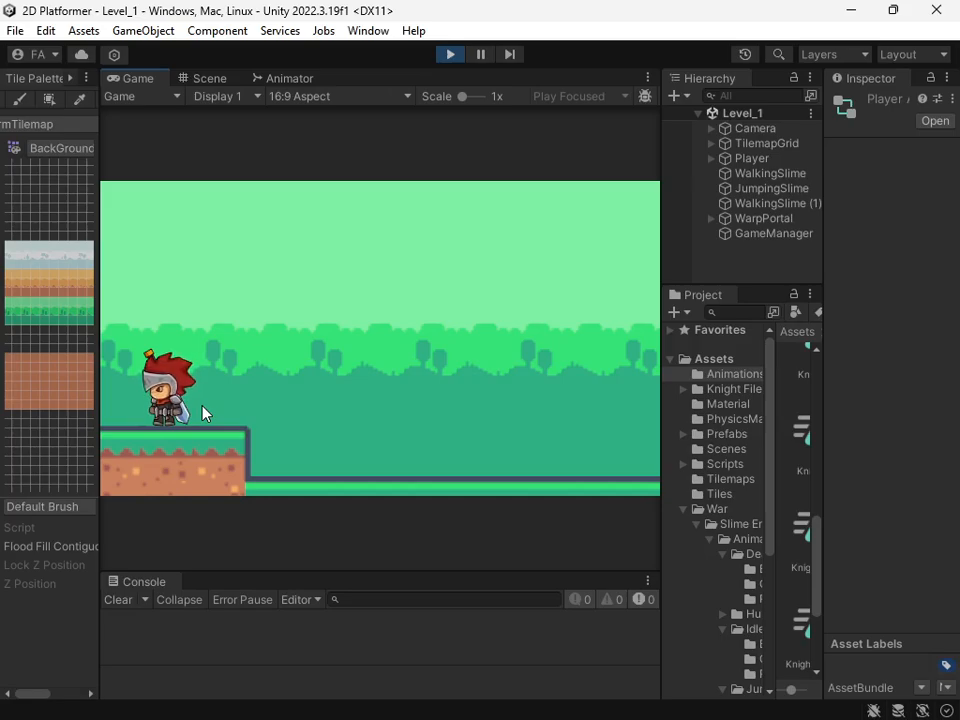
pyautogui.press('Right')
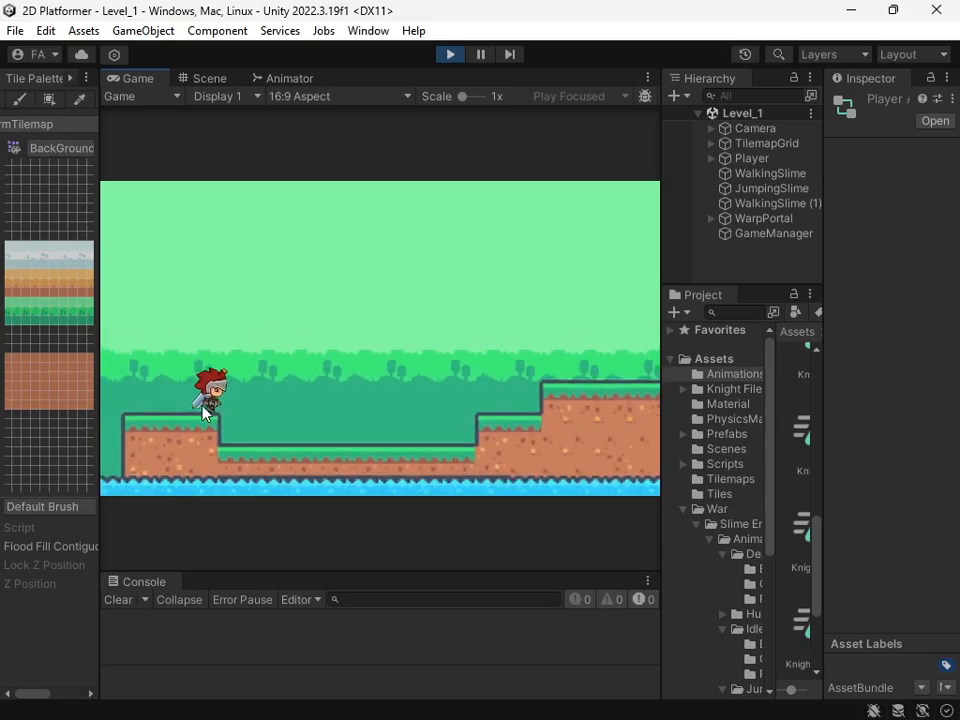
pyautogui.press('Left')
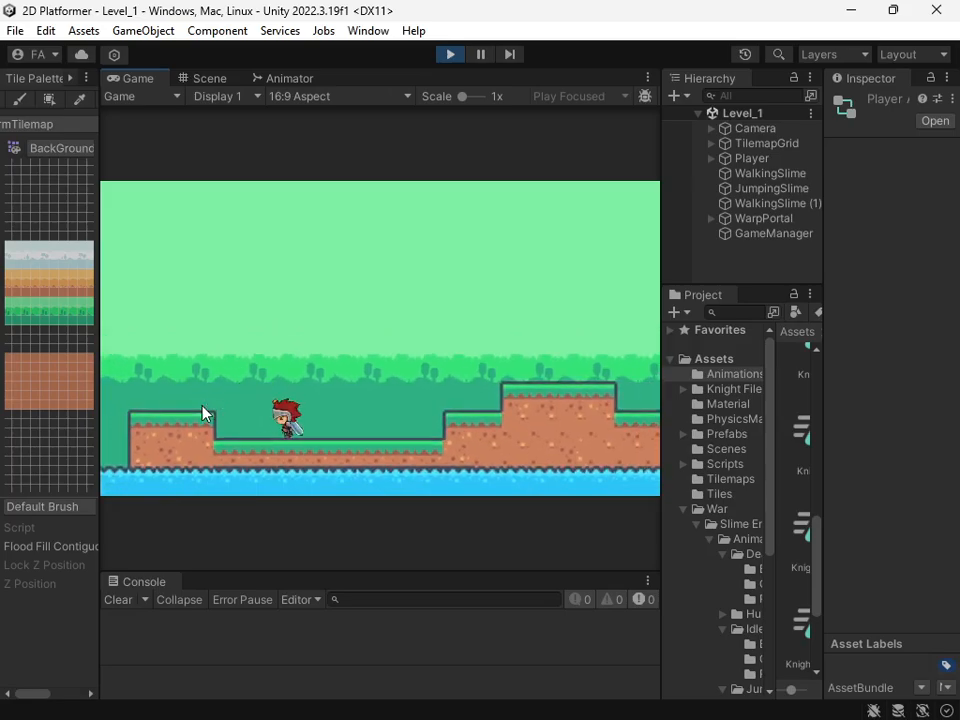
pyautogui.press('Right')
pyautogui.press('space')
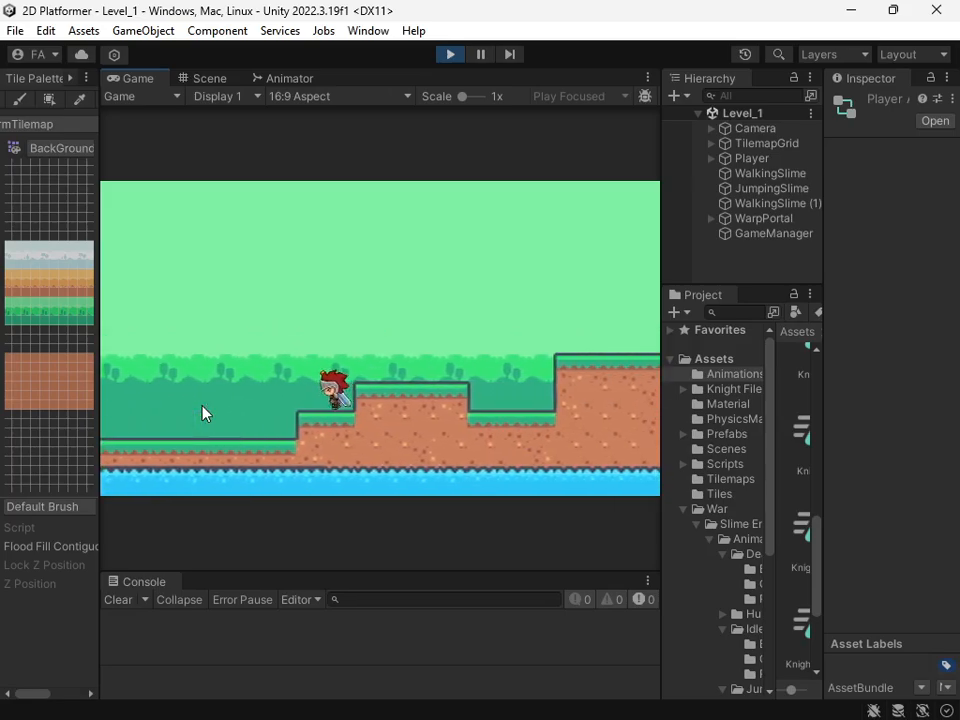
pyautogui.press('Left')
pyautogui.press('space')
pyautogui.press('Right')
pyautogui.press('Left')
pyautogui.press('Right')
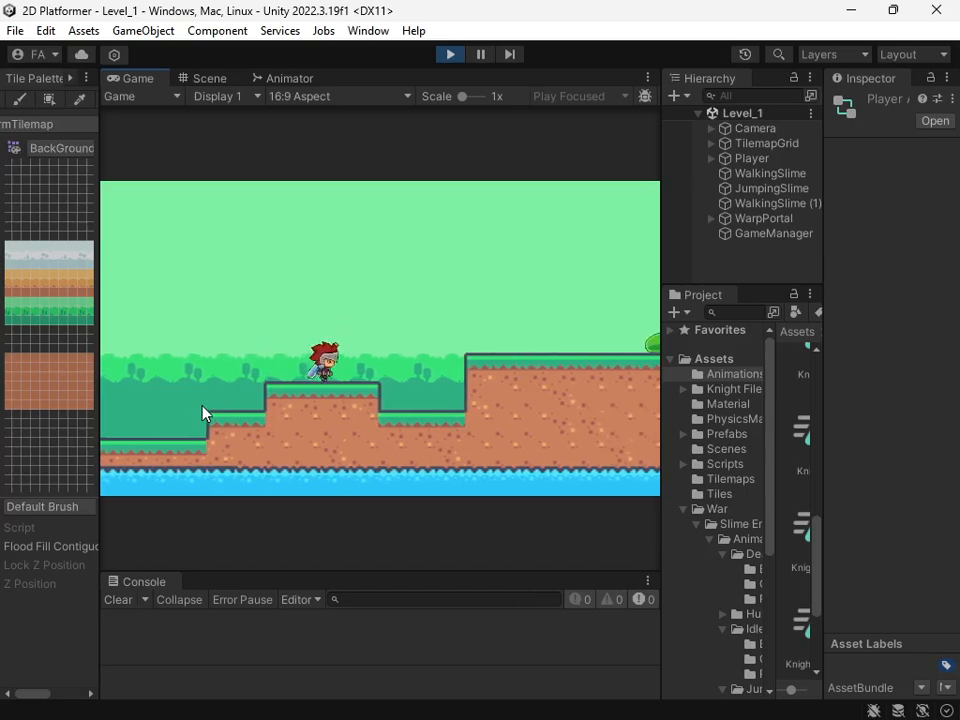
pyautogui.press('Left')
pyautogui.press('Right')
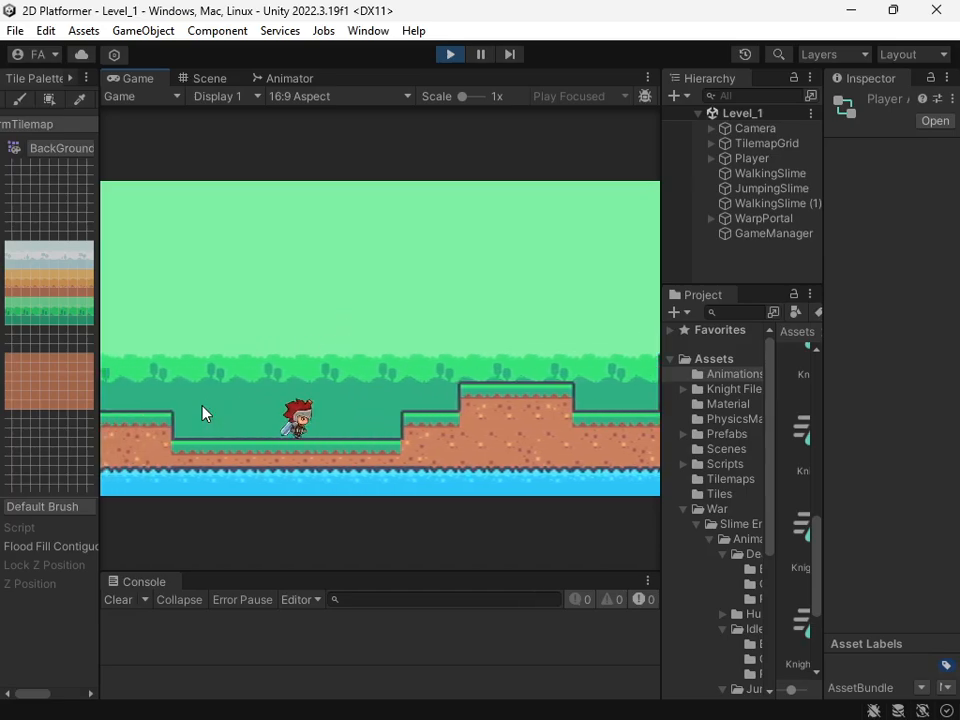
pyautogui.press('Left')
pyautogui.press('Right')
pyautogui.press('Left')
pyautogui.press('Right')
pyautogui.press('Left')
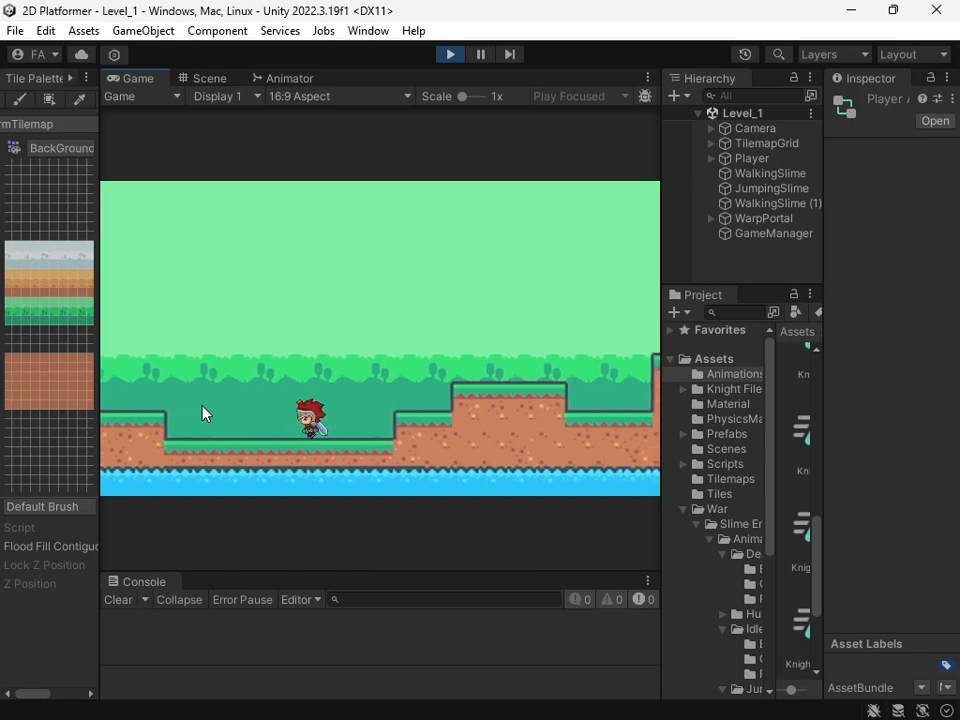
pyautogui.press('Right')
pyautogui.press('Left')
pyautogui.press('Right')
pyautogui.press('Left')
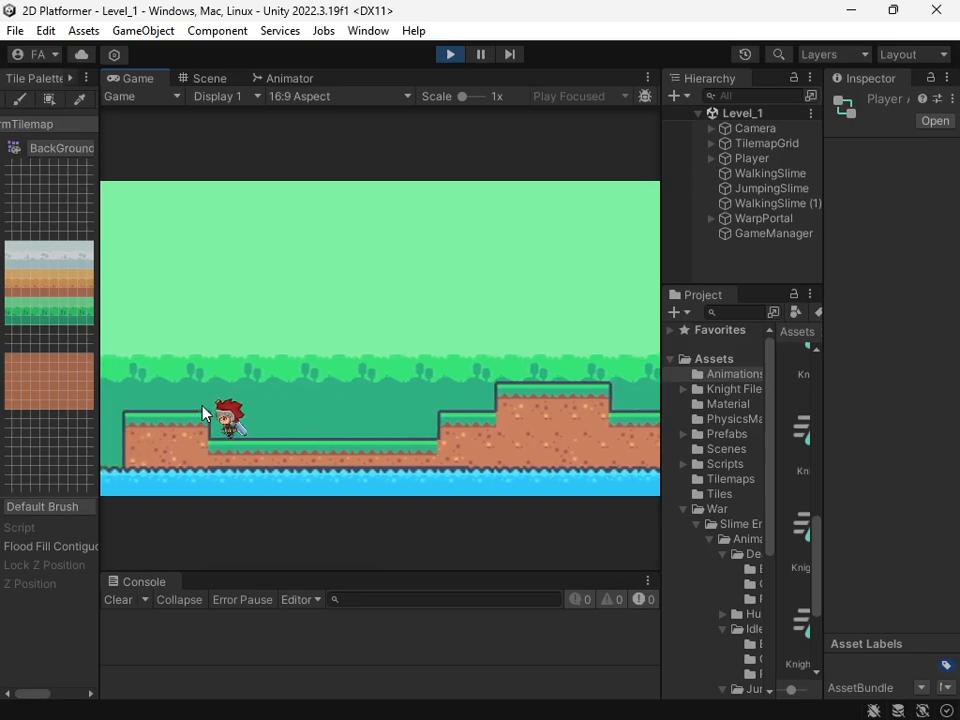
pyautogui.press('Right')
pyautogui.press('space')
pyautogui.press('Left')
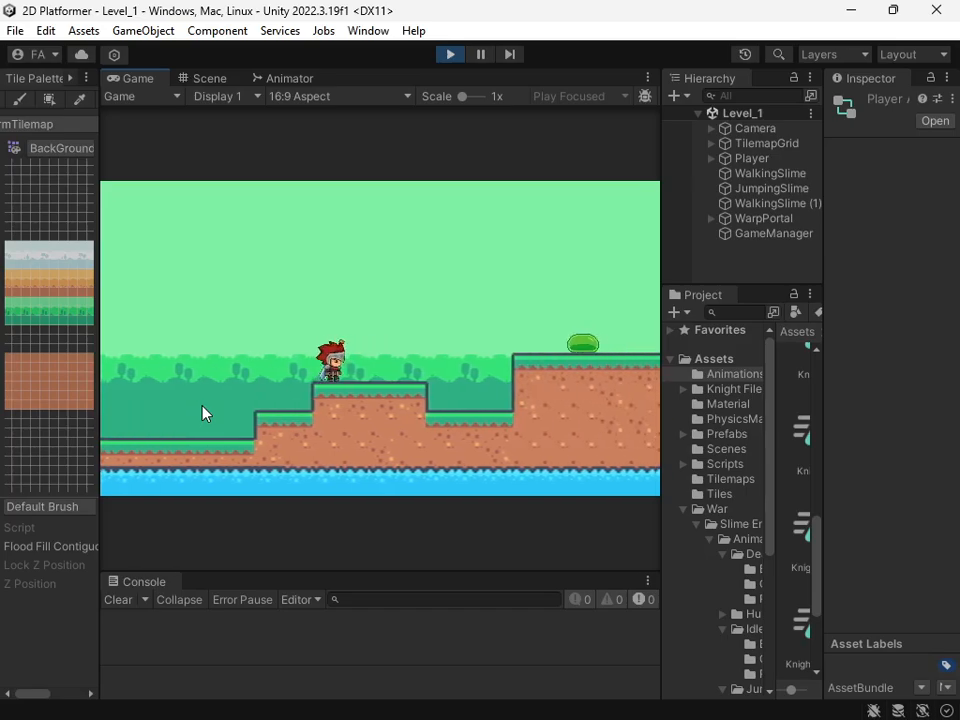
pyautogui.press('Right')
pyautogui.press('Left')
pyautogui.press('Right')
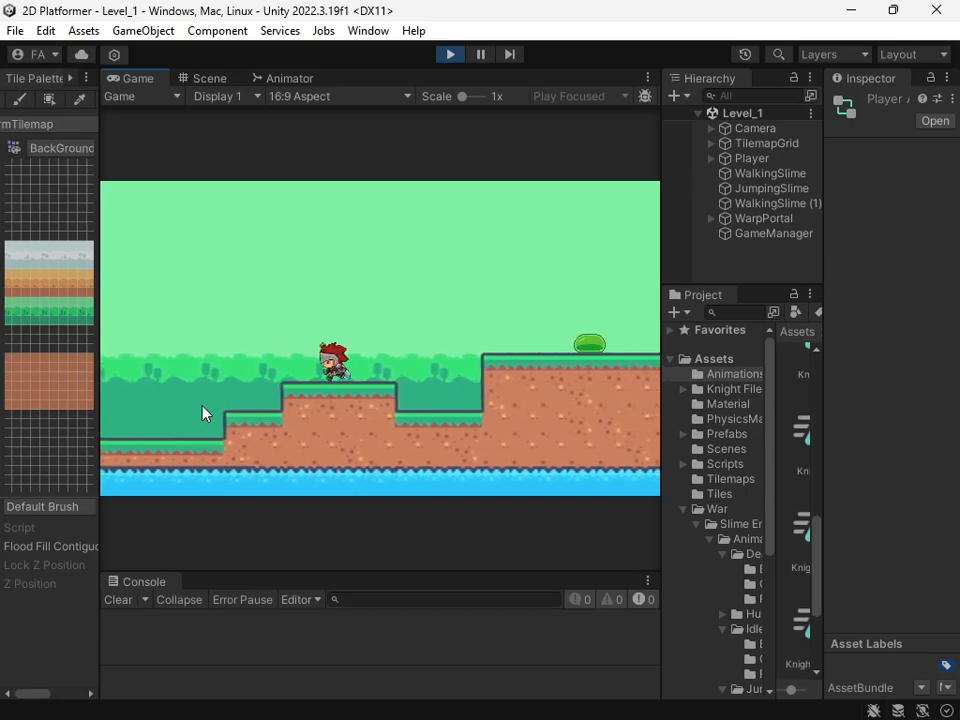
pyautogui.press('Left')
pyautogui.press('Right')
pyautogui.press('Left')
pyautogui.press('Right')
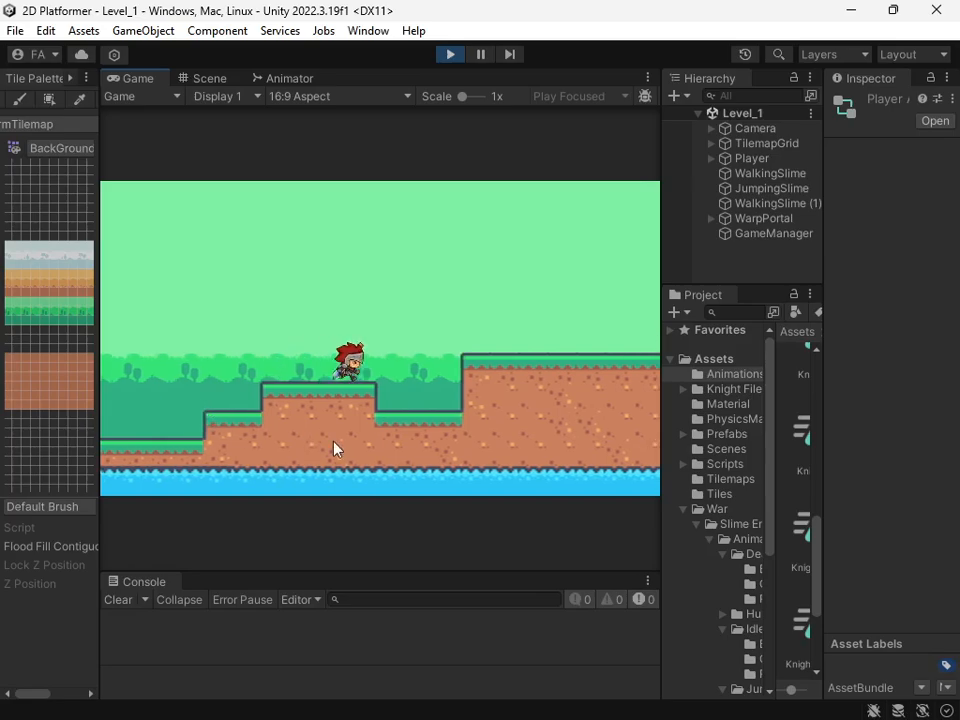
# - Jump the knight across the dip onto the wide platform and over the first green slime
pyautogui.press('space')
pyautogui.press('Left')
pyautogui.press('space')
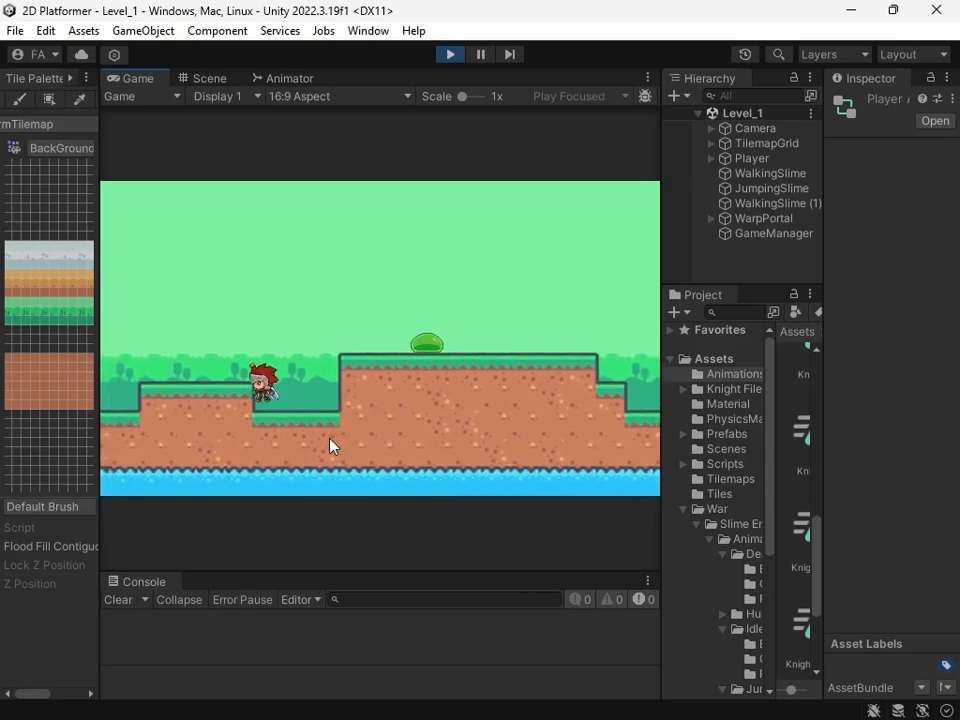
pyautogui.press('Right')
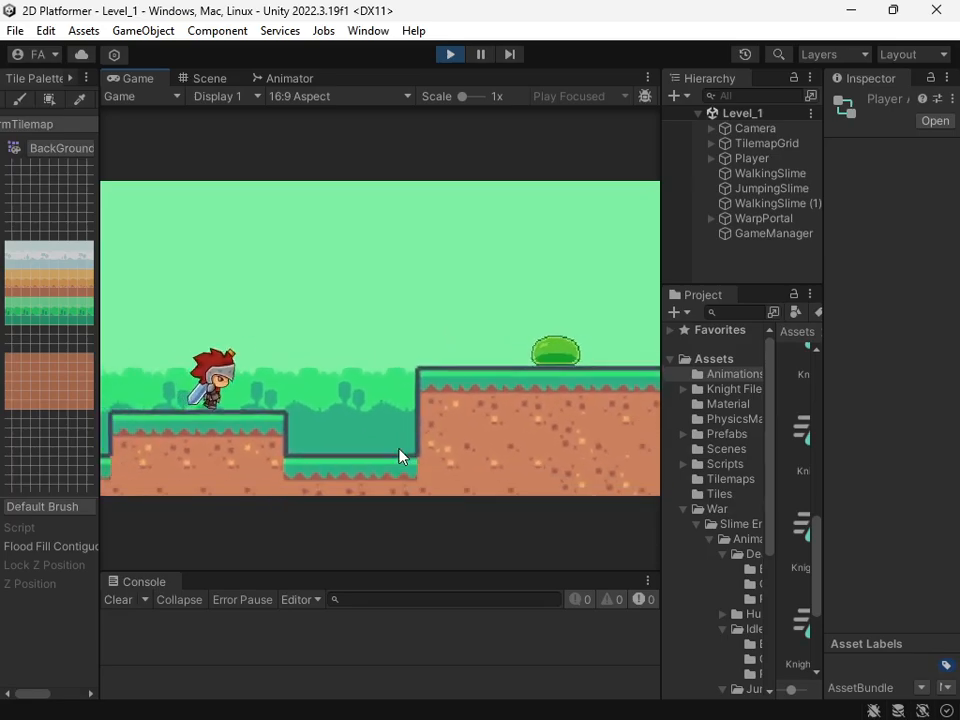
pyautogui.press('space')
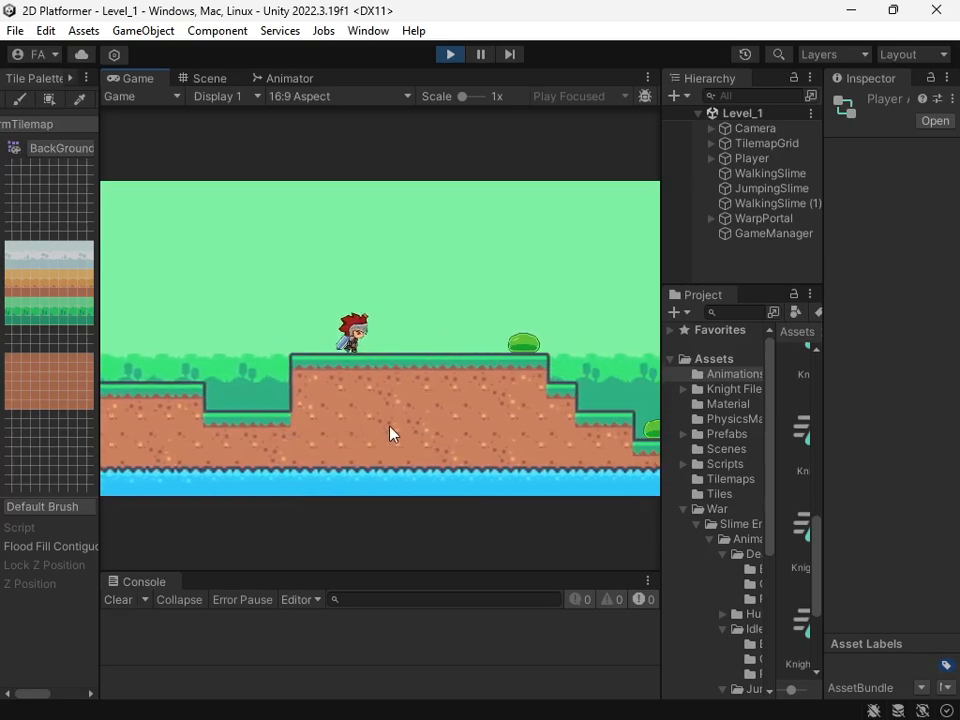
pyautogui.press('Left')
pyautogui.press('Right')
pyautogui.press('space')
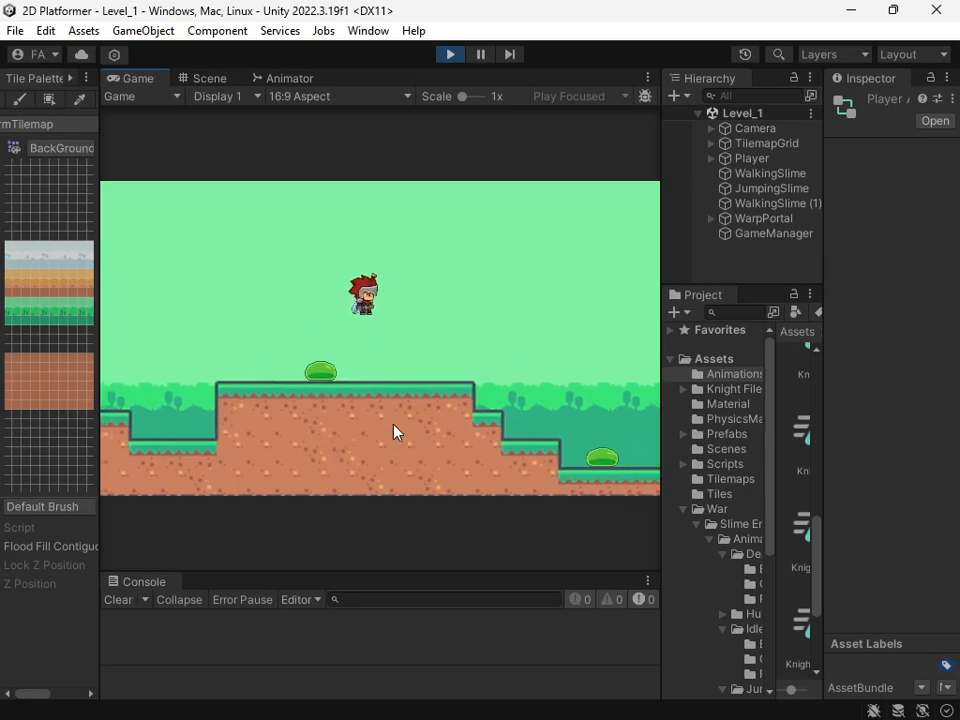
# - Move the knight past the second slime in the pit and across the higher platforms beyond it
pyautogui.press('Left')
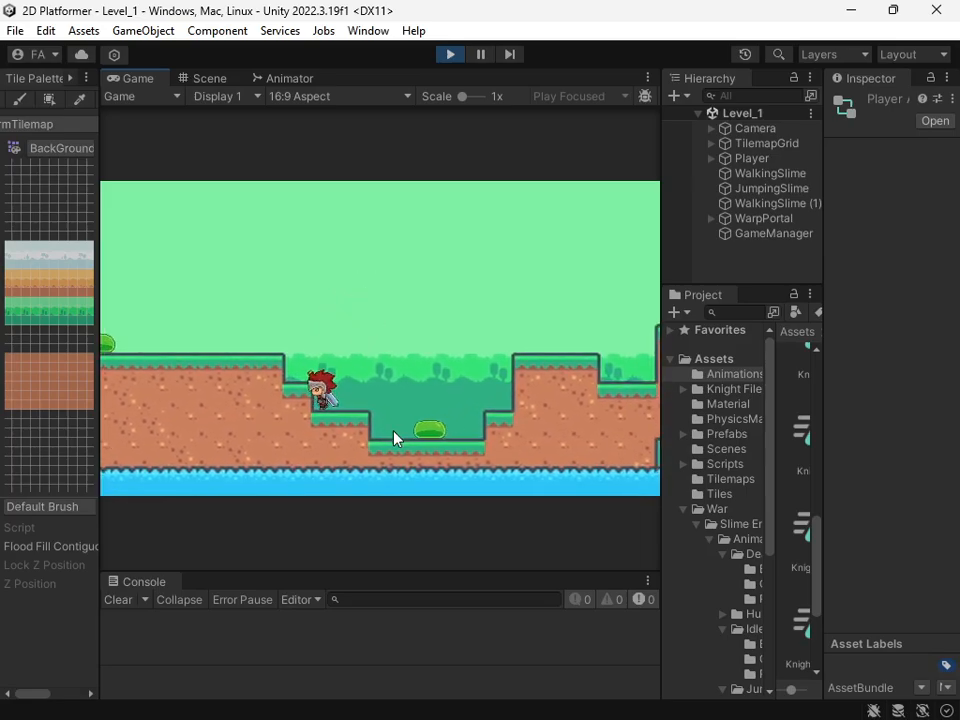
pyautogui.press('Right')
pyautogui.press('space')
pyautogui.press('space')
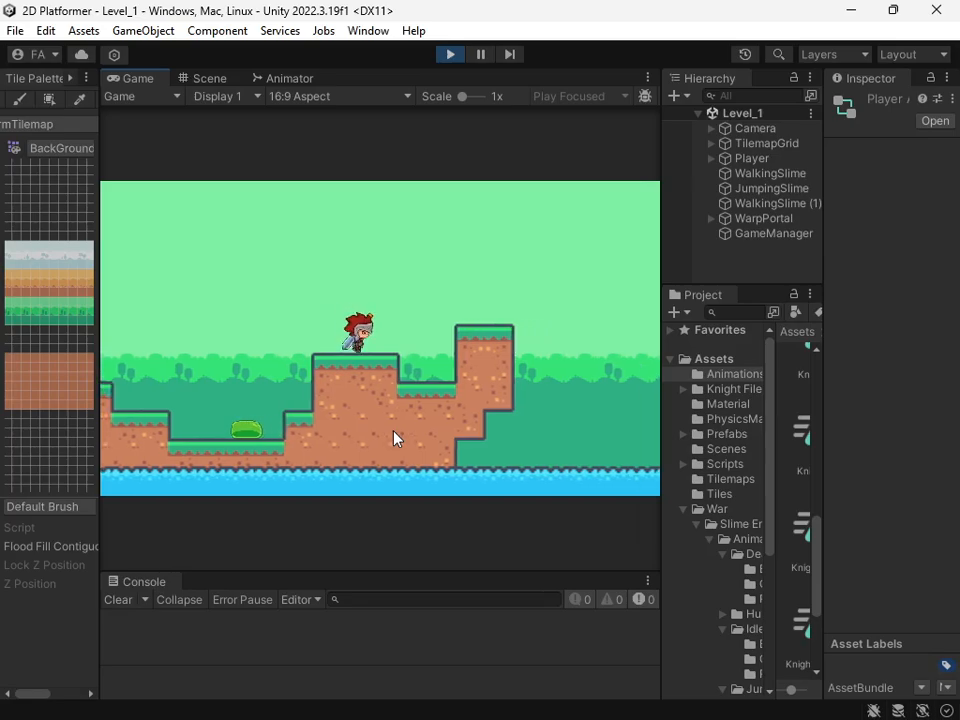
pyautogui.press('Left')
pyautogui.press('Right')
pyautogui.press('space')
pyautogui.press('Left')
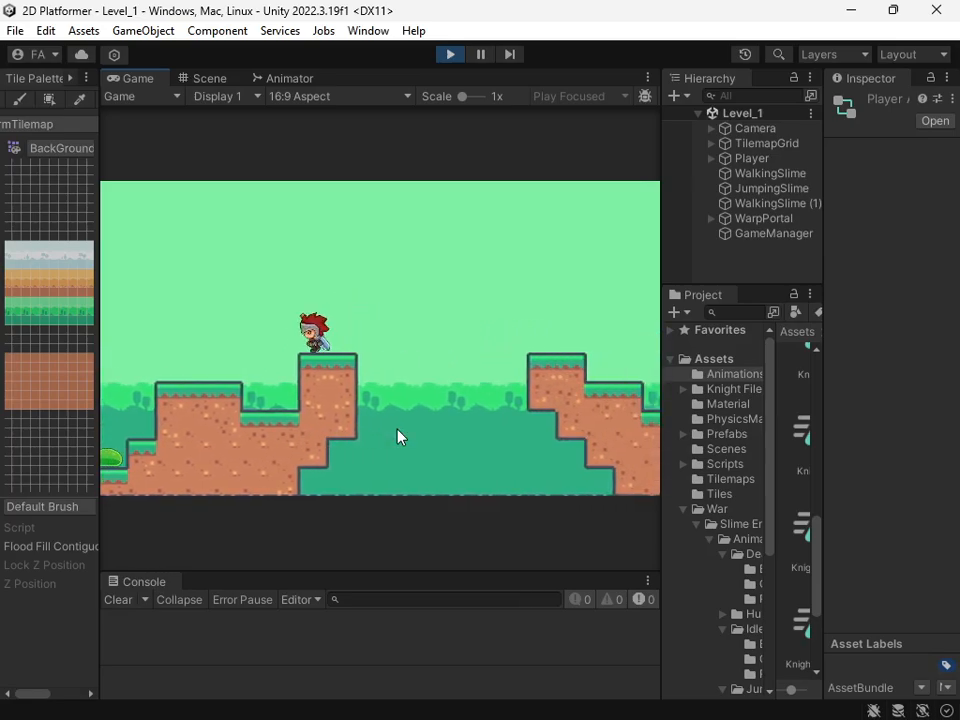
pyautogui.press('Right')
pyautogui.press('Left')
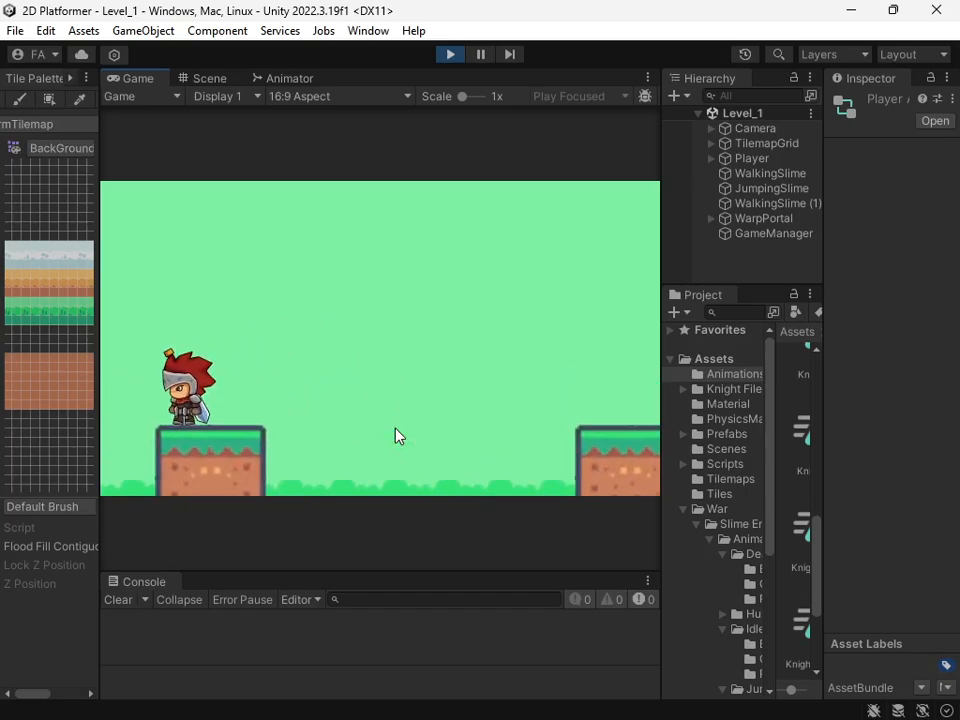
# - Bring the knight back beside the second slime's pit, jump away from it, and stop the test run
pyautogui.press('Left')
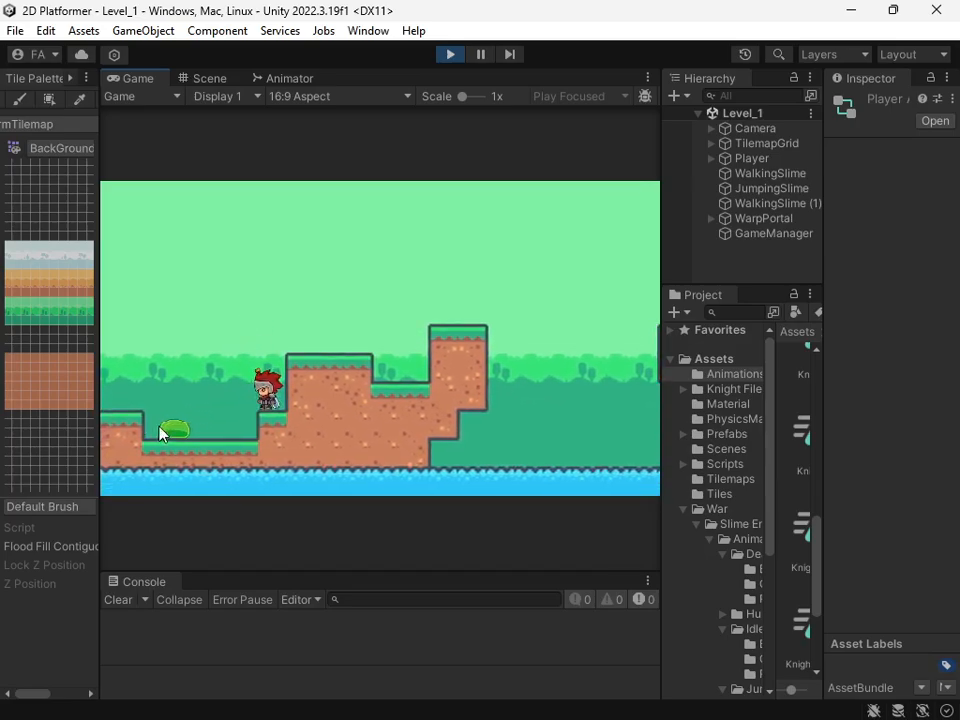
pyautogui.press('Left')
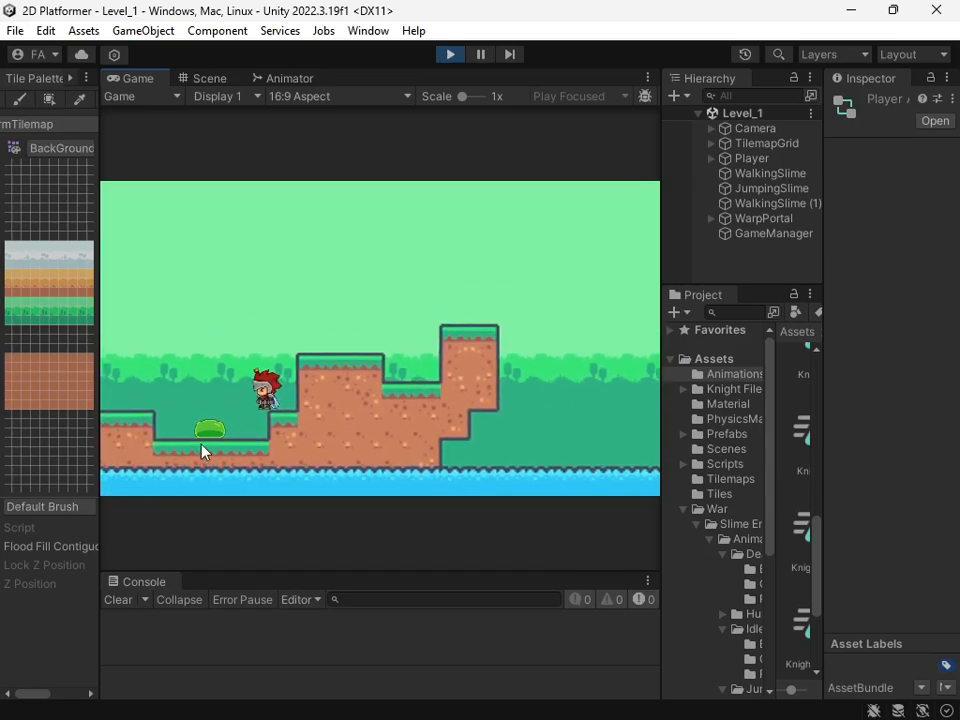
pyautogui.press('space')
pyautogui.press('Right')
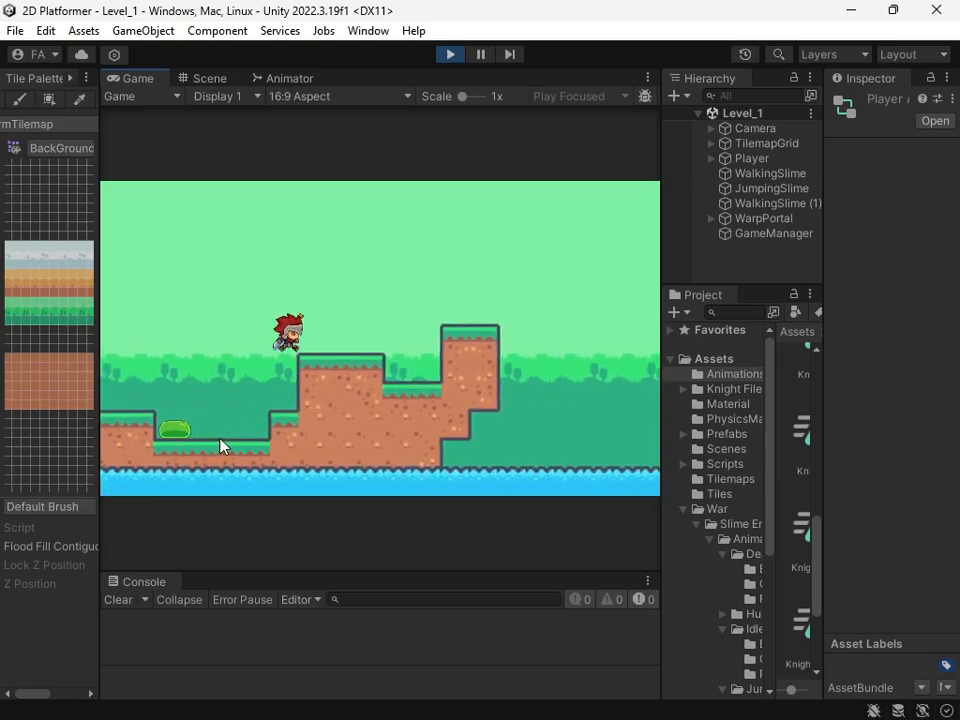
pyautogui.press('space')
pyautogui.press('Right')
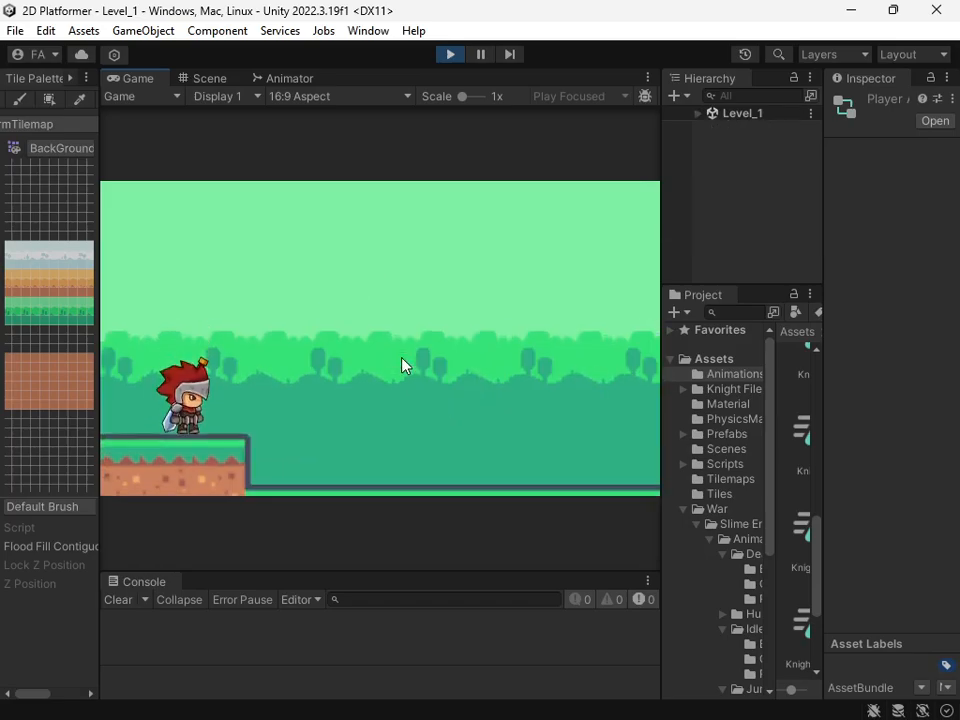
pyautogui.click(451, 58)
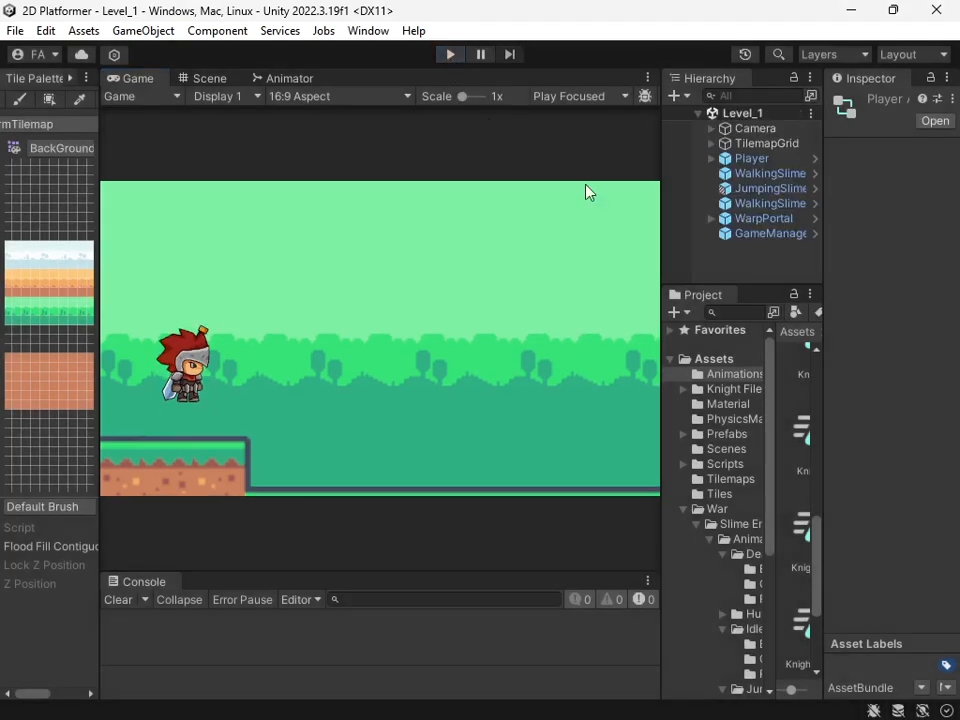
# - Switch from Unity to the browser and examine the Knight Sprite Sheet (Free) previews on the Unity Asset Store
pyautogui.click(938, 17)
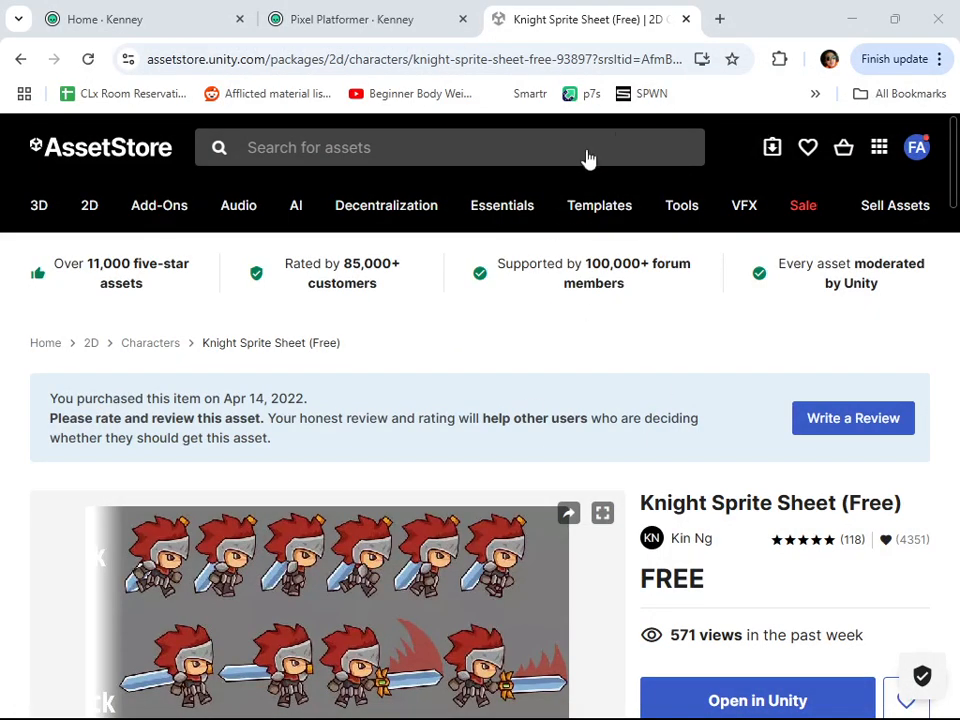
pyautogui.click(594, 26)
pyautogui.scroll(-5, 574, 388)
pyautogui.scroll(4, 536, 418)
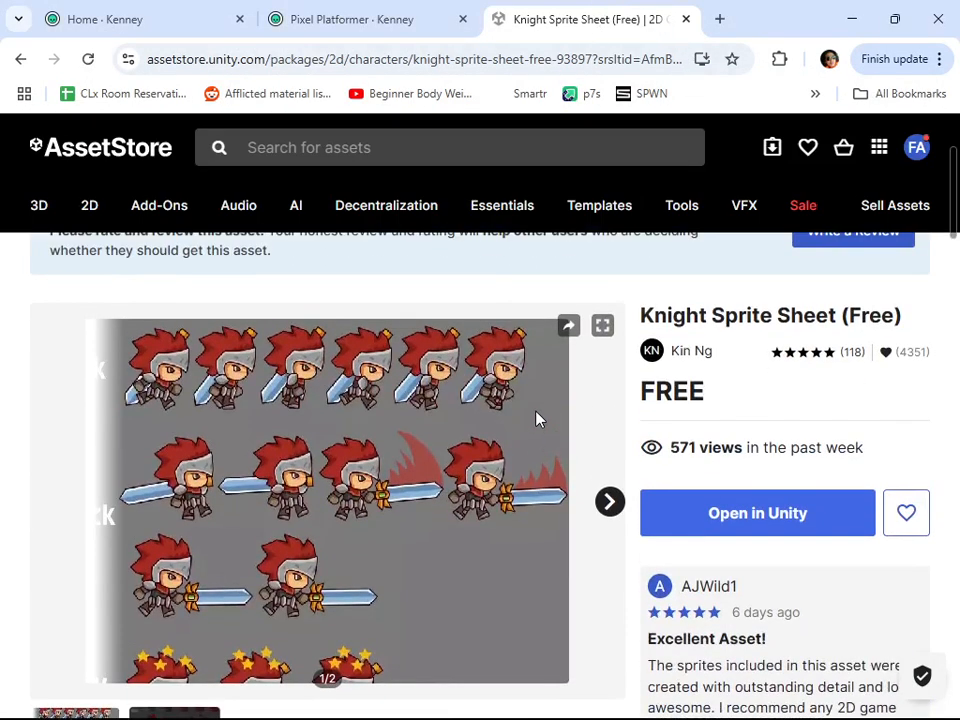
pyautogui.scroll(-2, 510, 410)
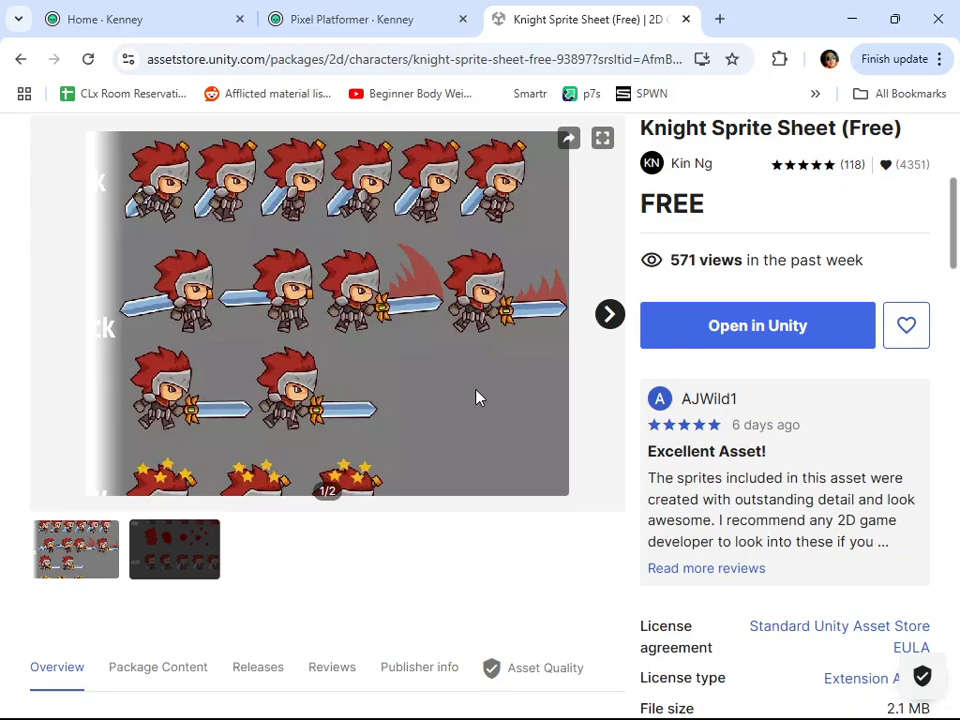
pyautogui.scroll(2, 575, 370)
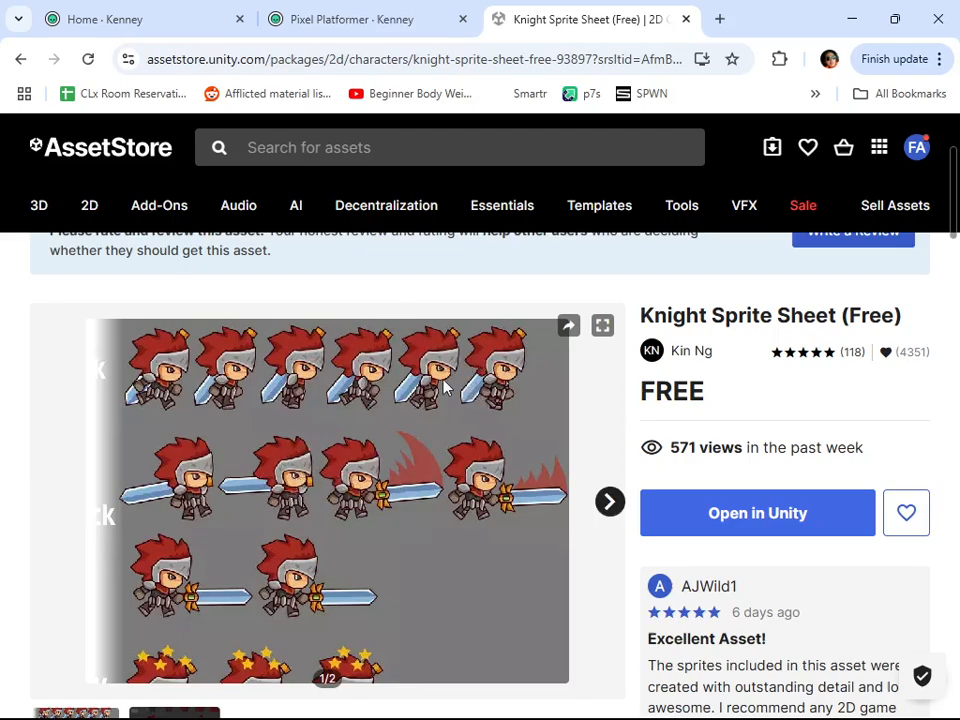
pyautogui.click(354, 30)
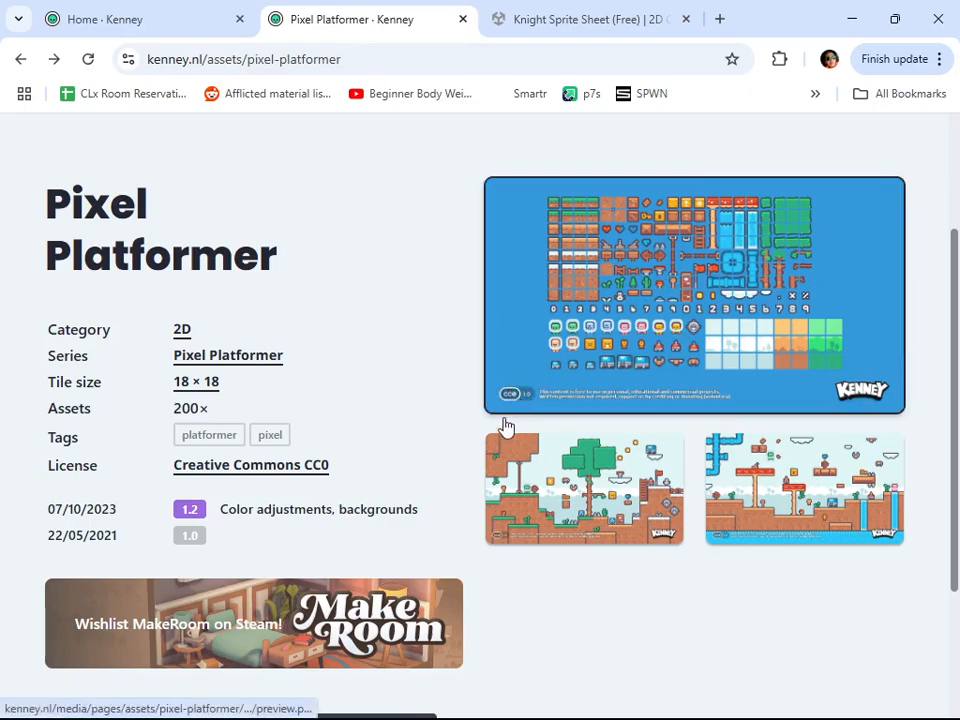
pyautogui.scroll(3, 505, 427)
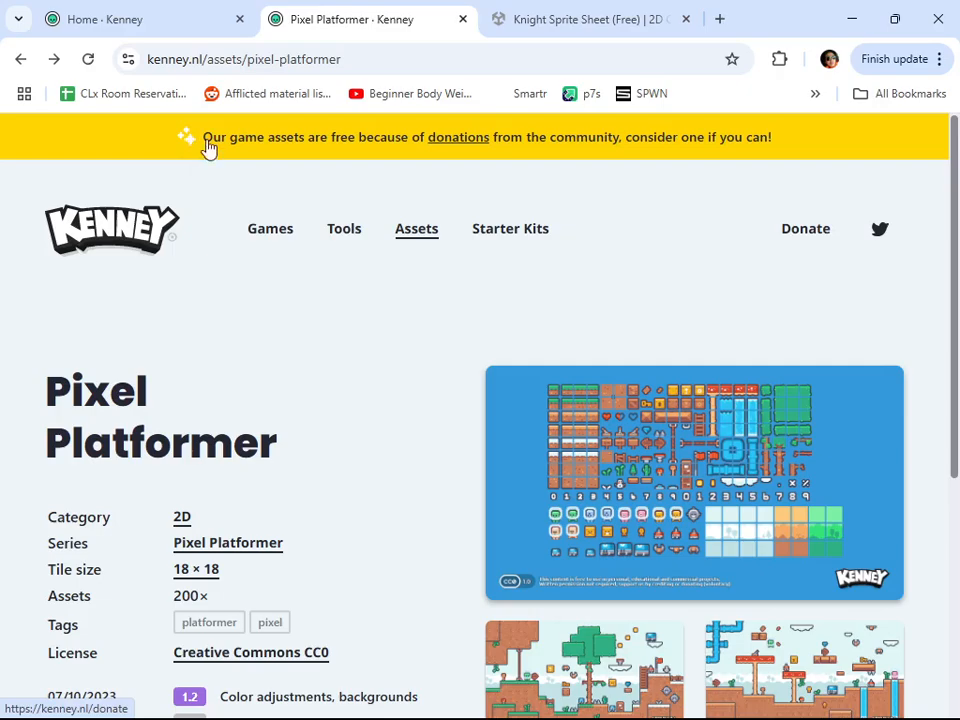
pyautogui.click(162, 14)
pyautogui.scroll(-8, 364, 463)
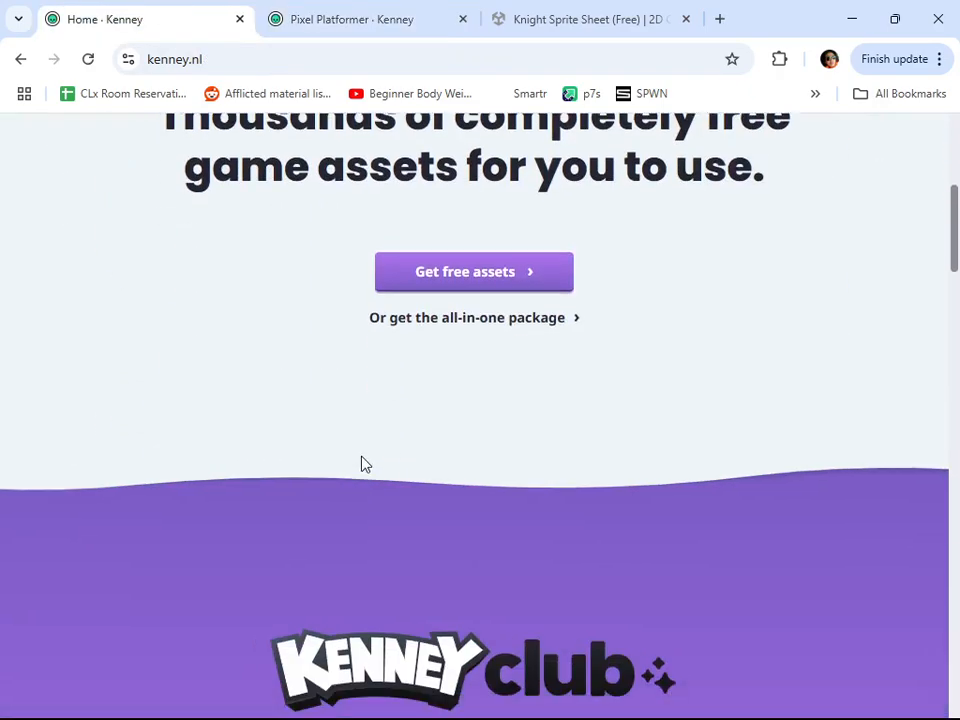
pyautogui.scroll(5, 407, 420)
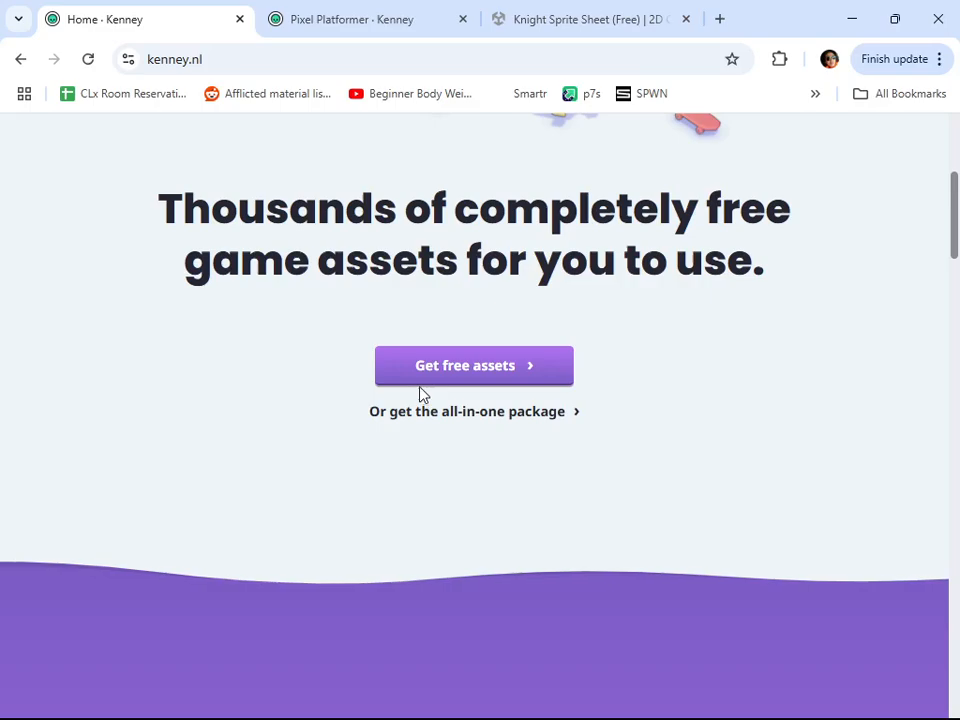
pyautogui.scroll(4, 416, 392)
# - Return to the Pixel Platformer page and check its licence and download options
pyautogui.click(384, 24)
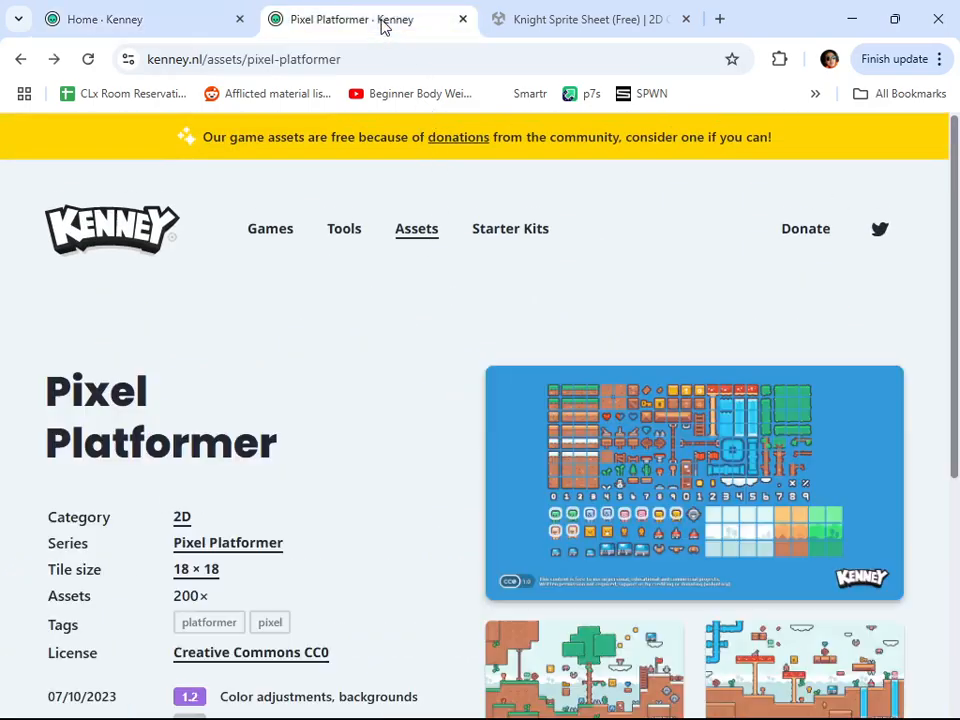
pyautogui.scroll(-2, 313, 343)
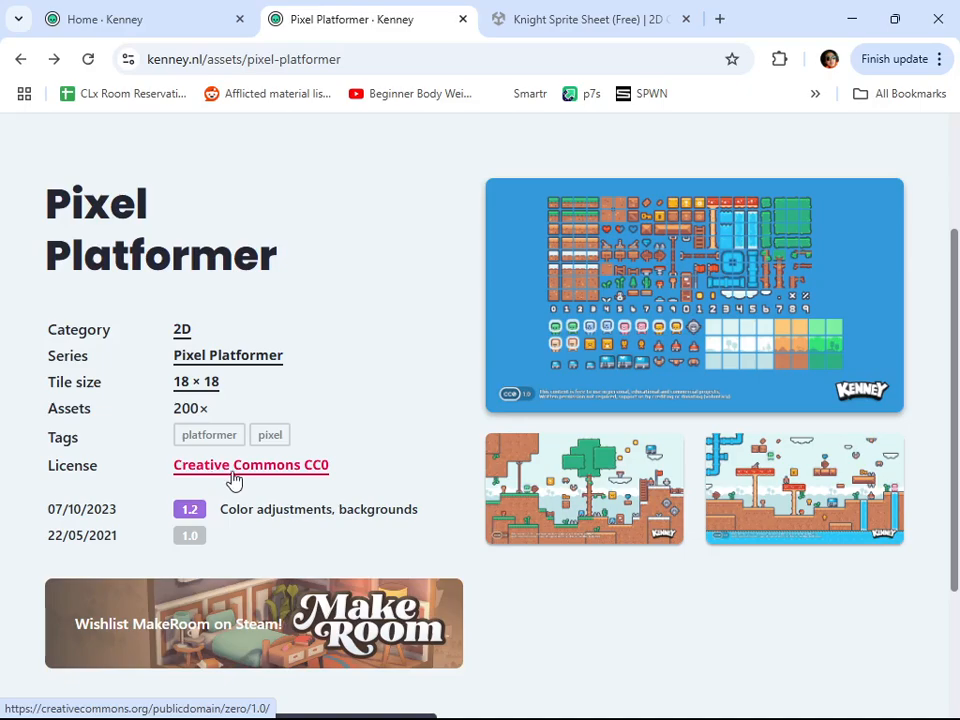
pyautogui.scroll(-3, 205, 470)
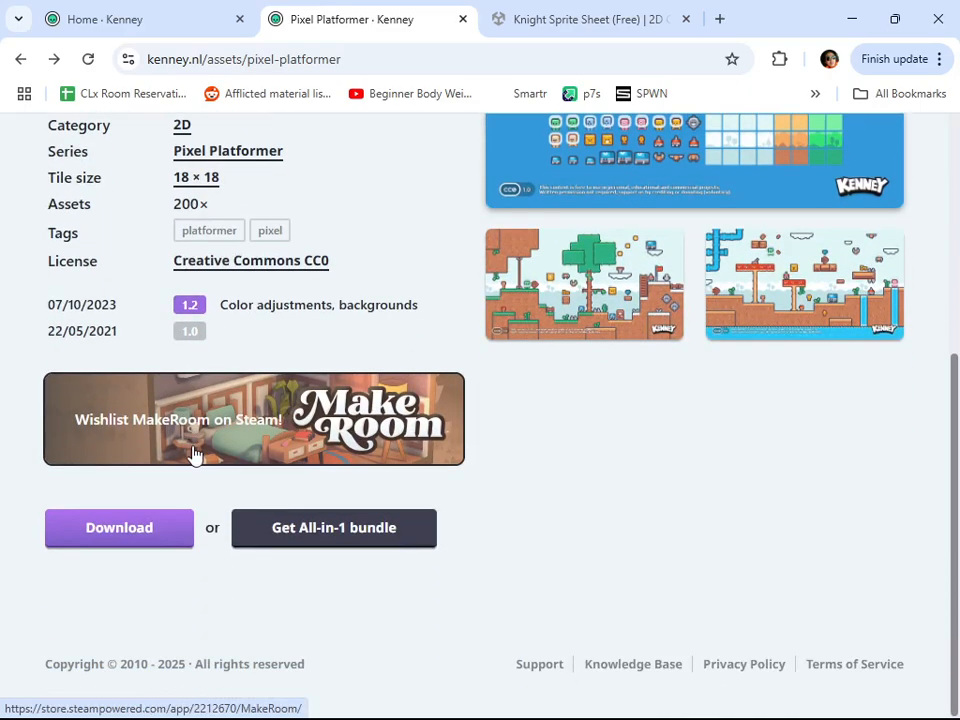
# - Download the Pixel Platformer asset pack without donating, check the browser's downloads, and dismiss the donation prompt
pyautogui.click(122, 538)
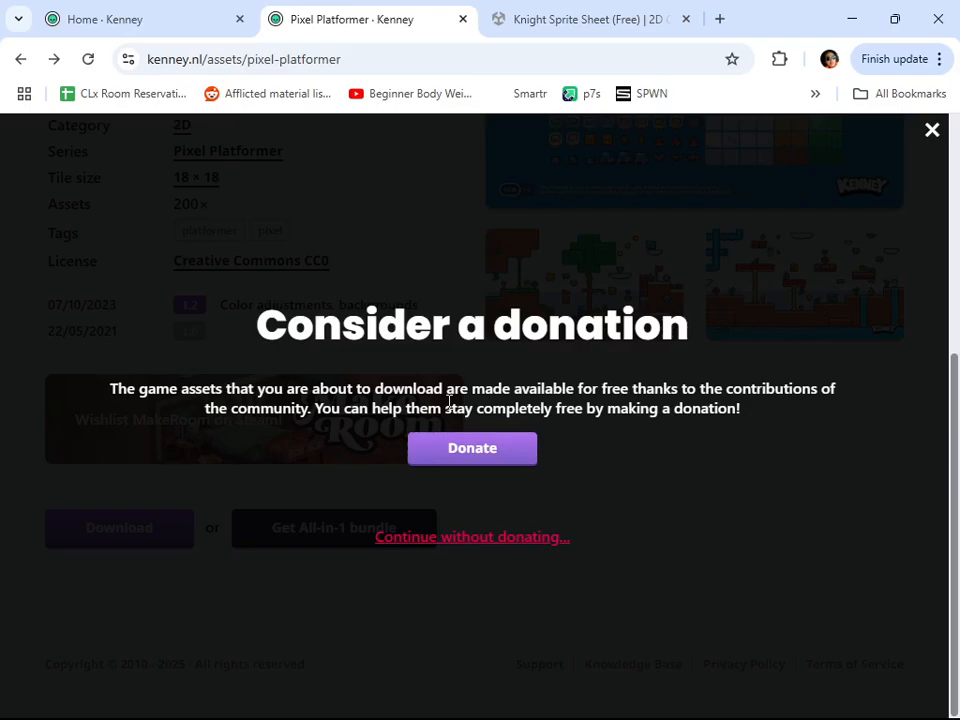
pyautogui.click(499, 542)
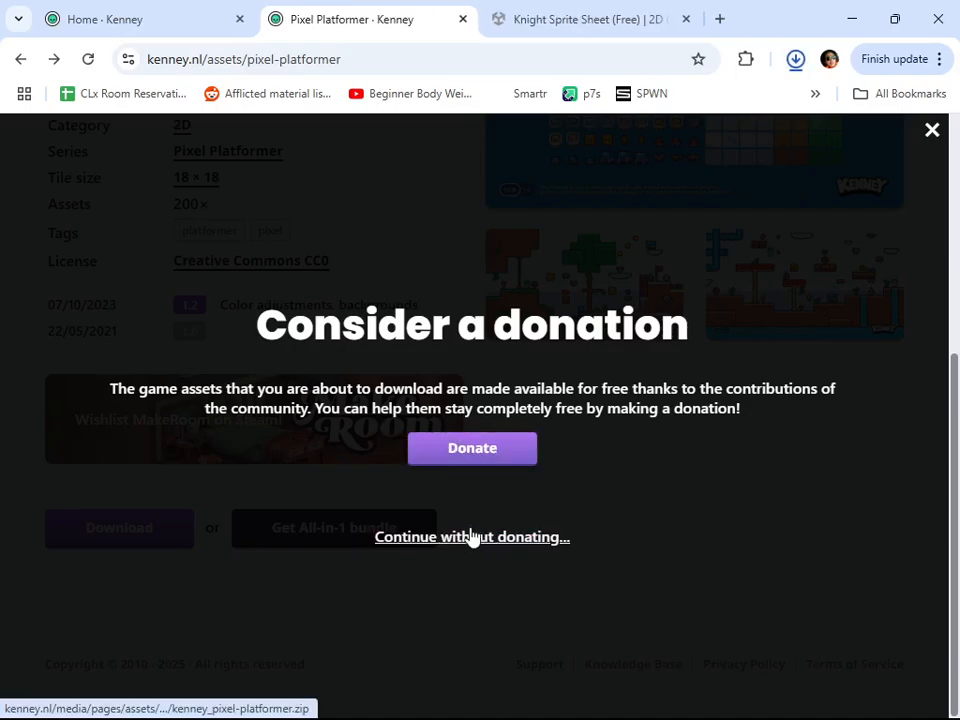
pyautogui.click(795, 60)
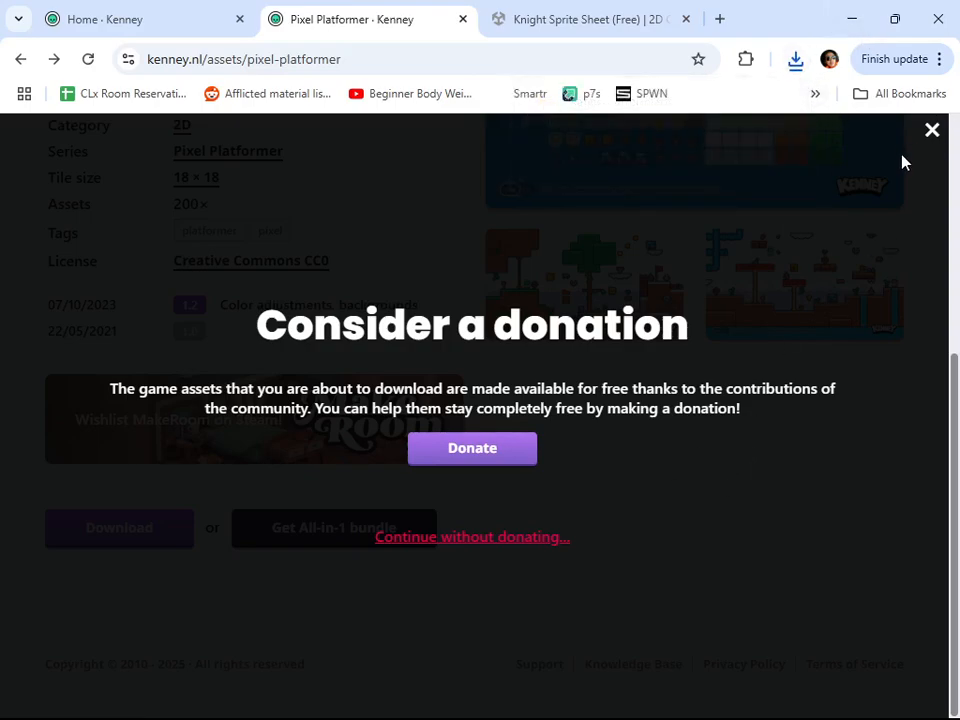
pyautogui.click(931, 134)
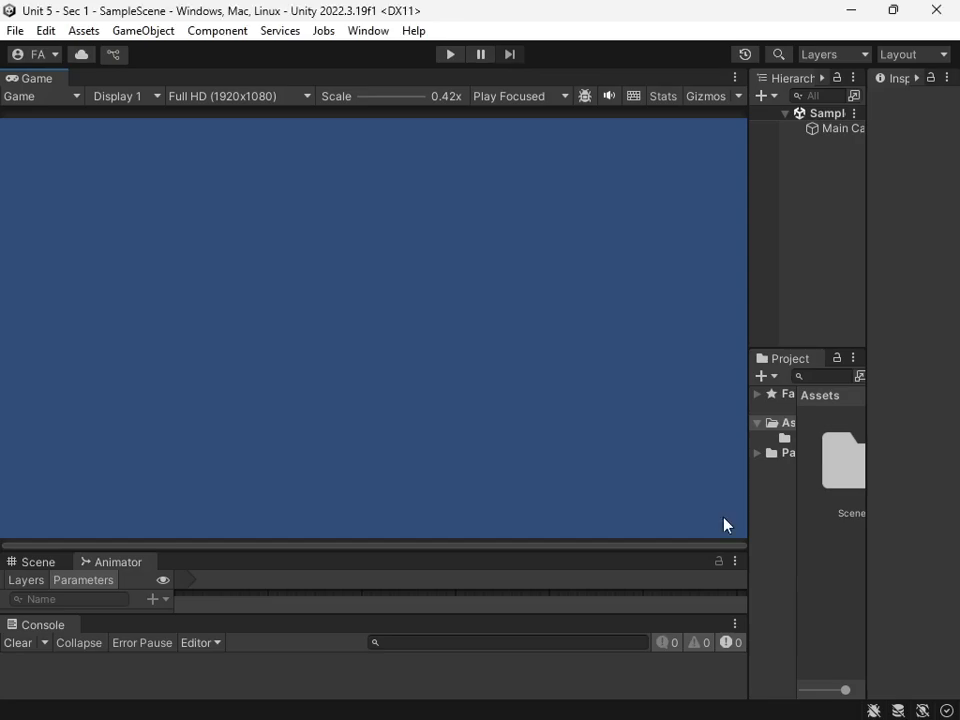
# - Switch to the Unity editor and widen the Hierarchy and Project column at the Game view's expense
pyautogui.moveTo(746, 257); pyautogui.dragTo(601, 257)
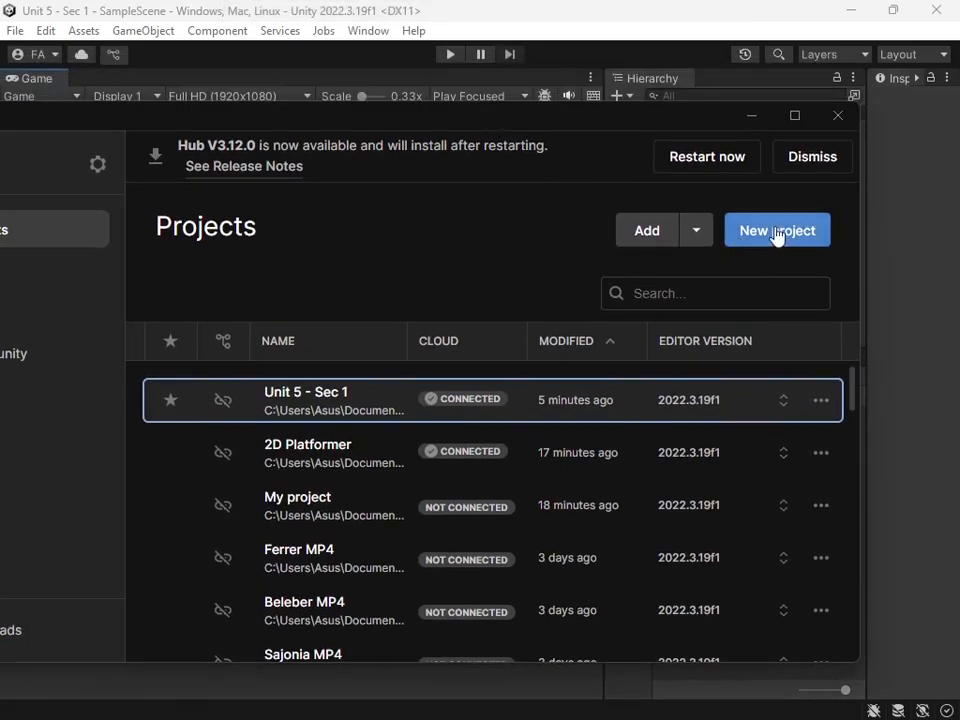
pyautogui.click(777, 233)
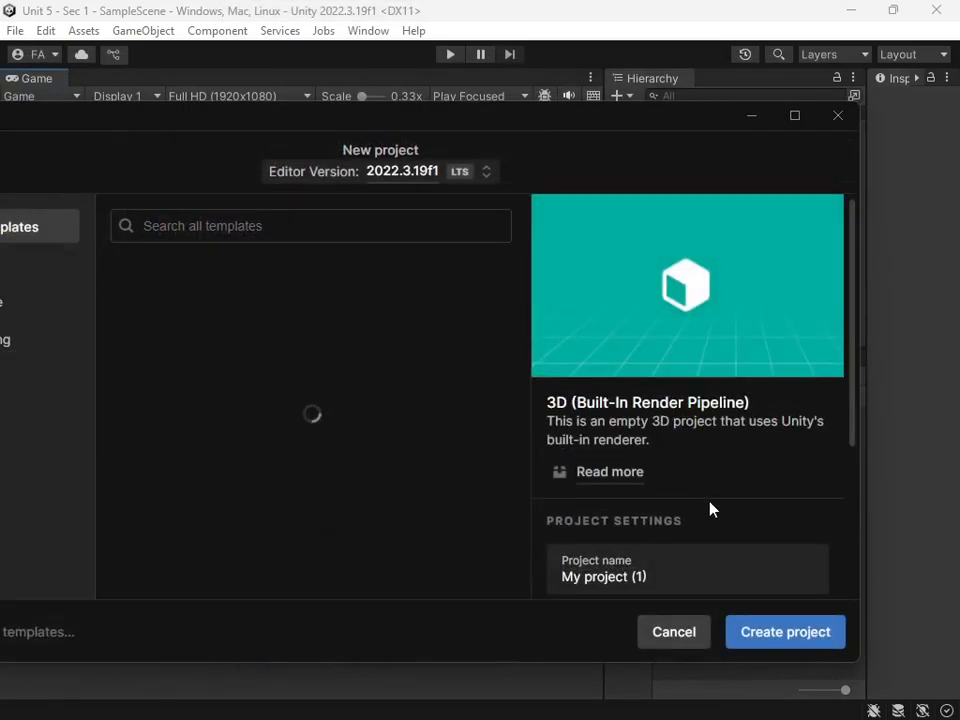
pyautogui.scroll(-1, 668, 514)
pyautogui.click(236, 305)
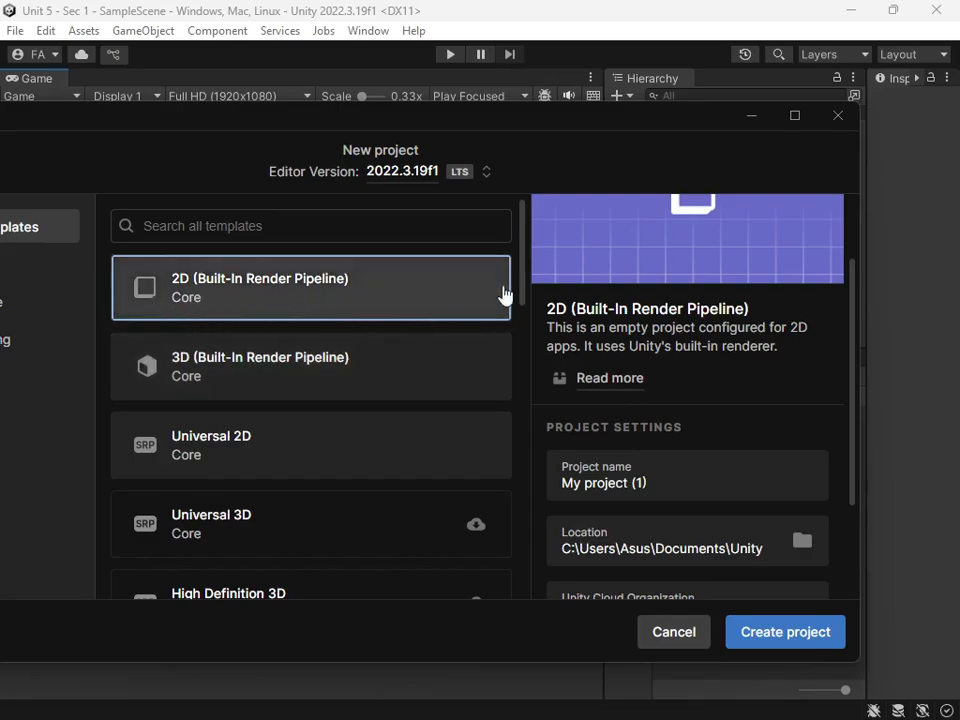
pyautogui.click(838, 115)
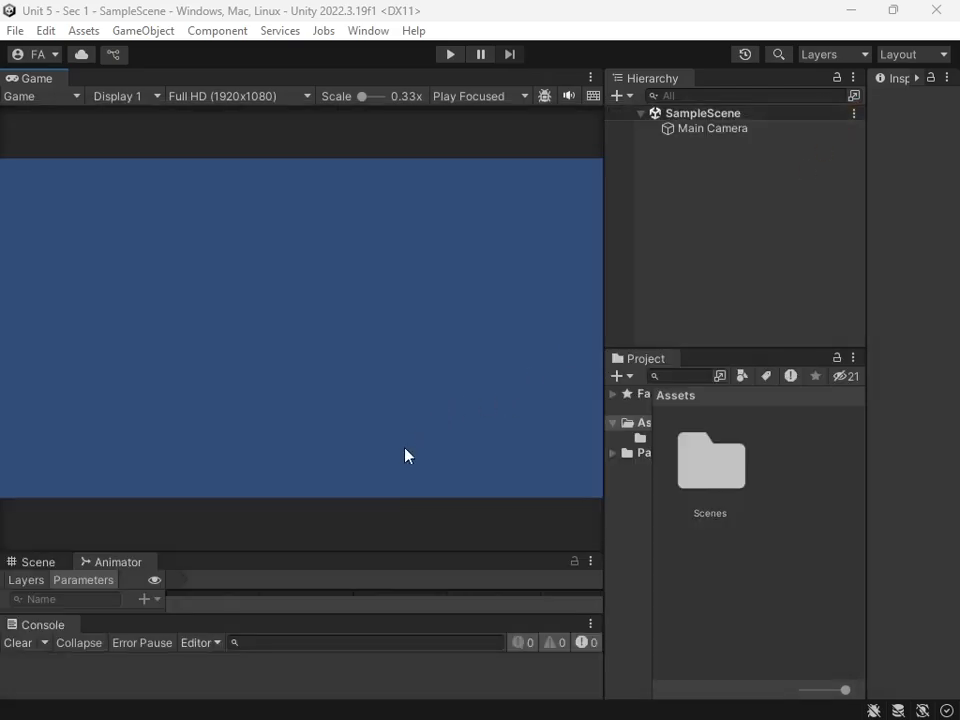
# - Enlarge the lower viewport area beneath the Game view and show the Scene view there with the whole camera frame
pyautogui.moveTo(356, 555); pyautogui.dragTo(355, 328)
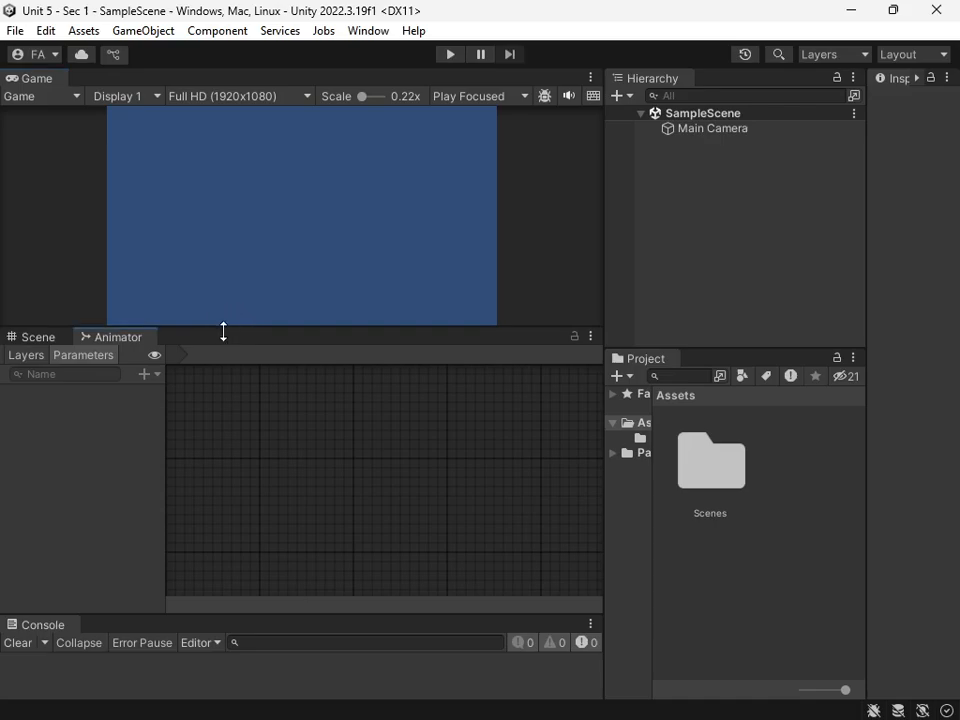
pyautogui.moveTo(224, 331); pyautogui.dragTo(224, 361)
pyautogui.click(33, 373)
pyautogui.scroll(-2, 352, 541)
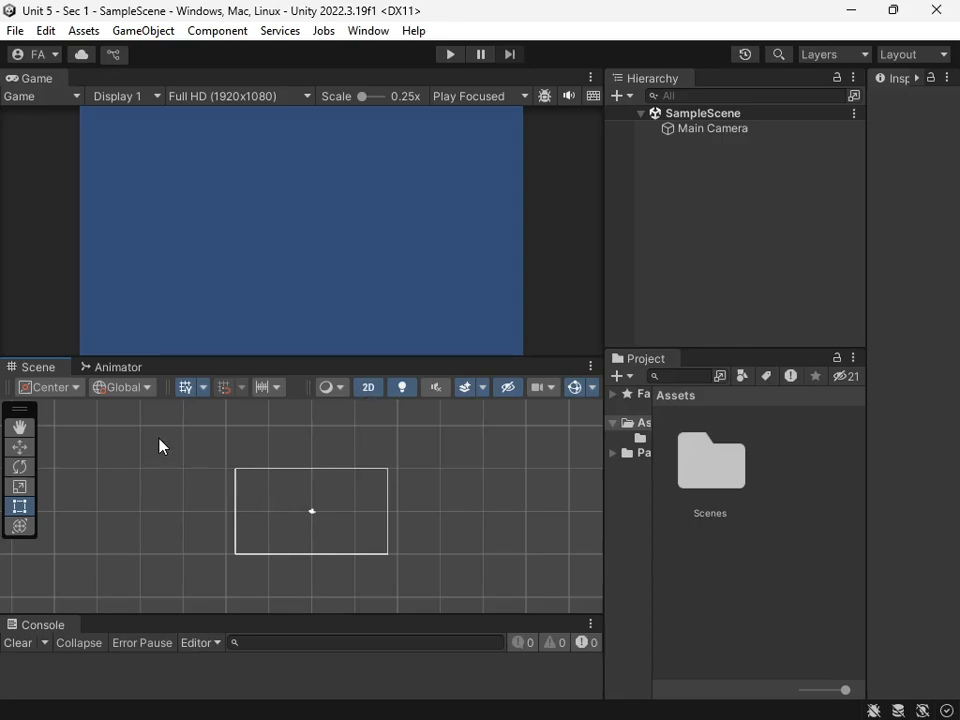
pyautogui.scroll(-3, 236, 461)
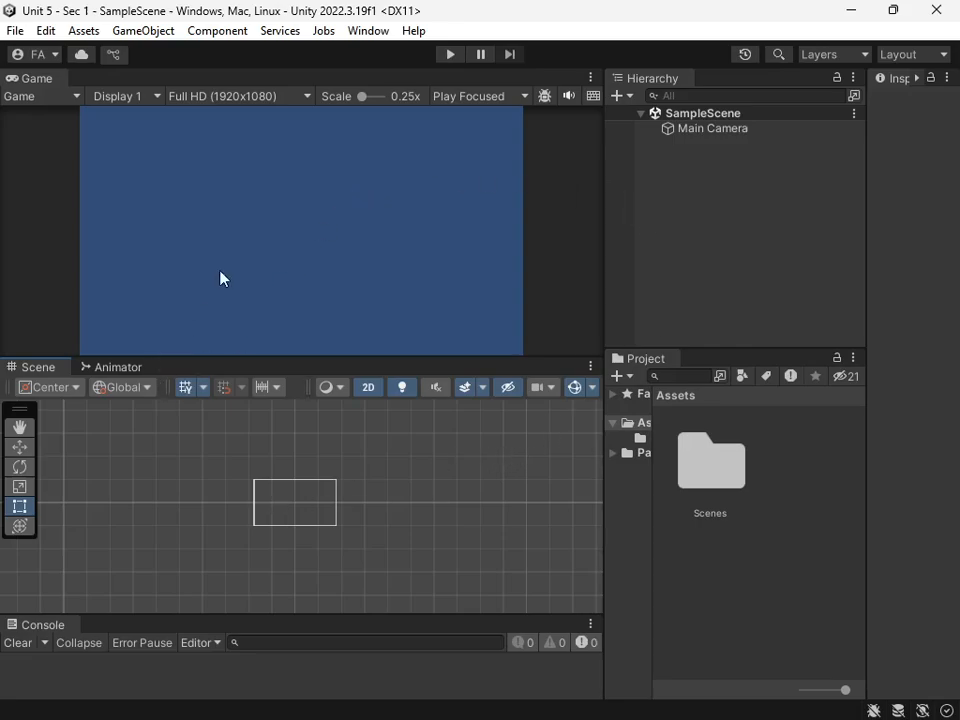
# - Select the Main Camera and rebalance the editor layout so the Inspector, Hierarchy and Project areas are all wider
pyautogui.click(725, 131)
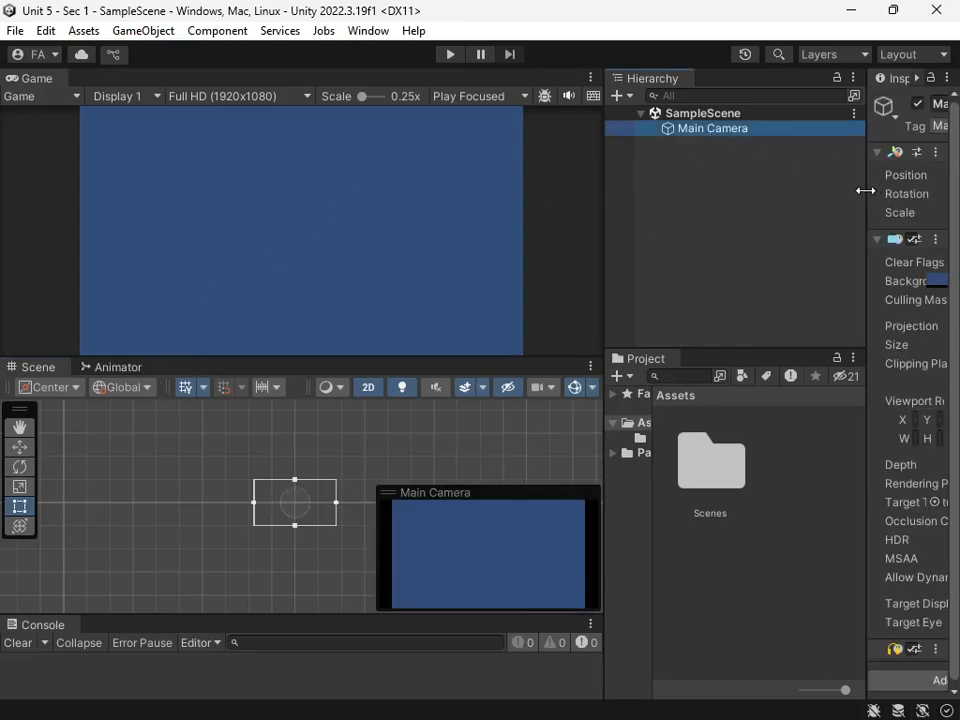
pyautogui.moveTo(865, 190); pyautogui.dragTo(648, 210)
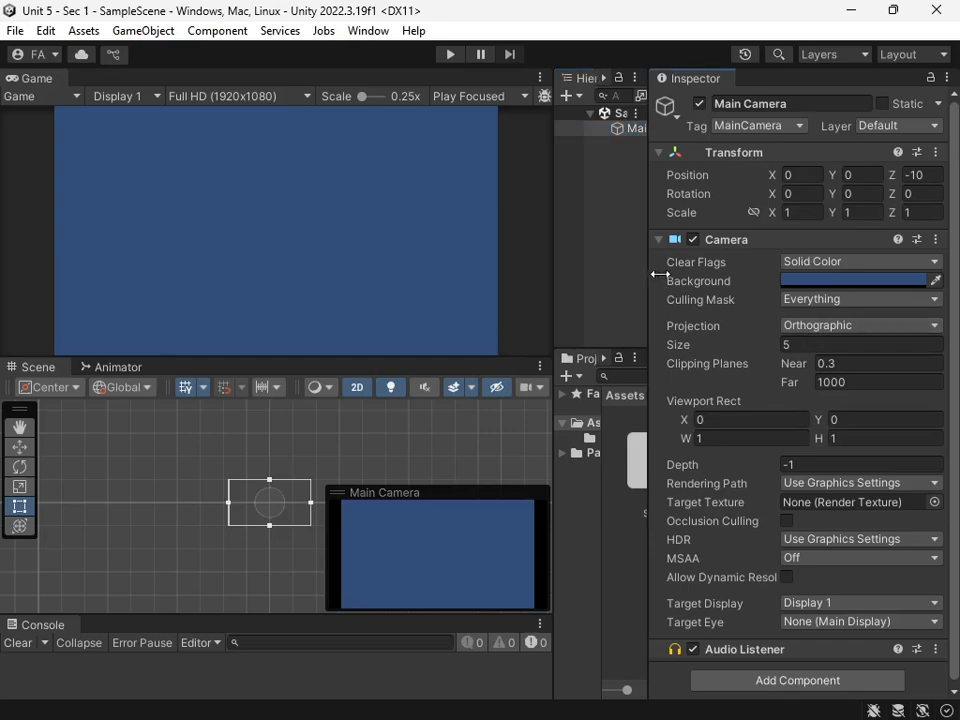
pyautogui.moveTo(651, 276); pyautogui.dragTo(806, 272)
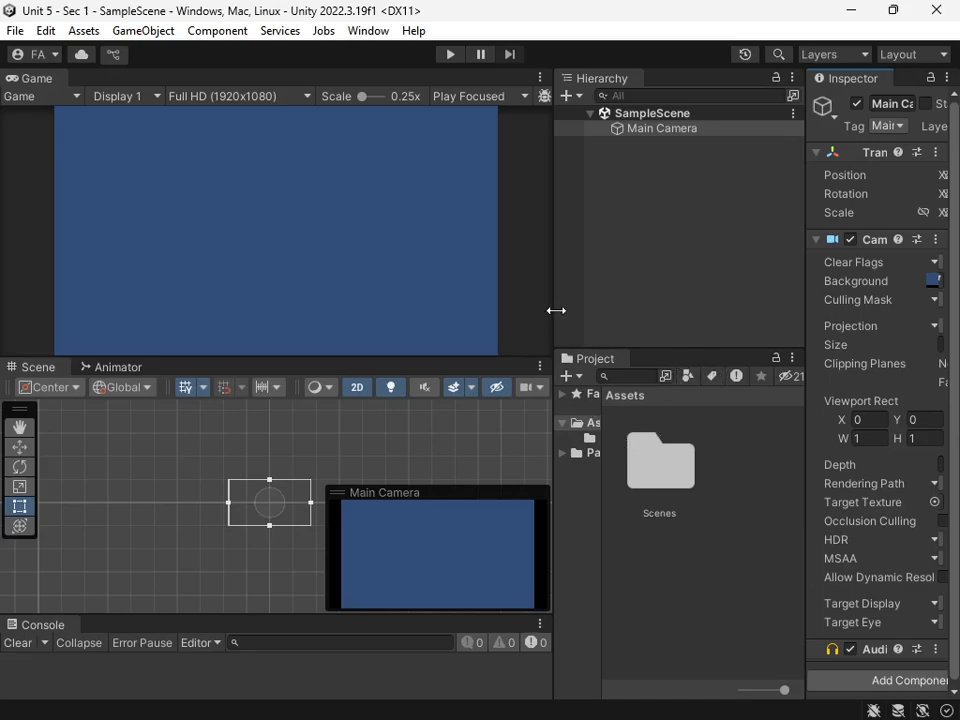
pyautogui.moveTo(556, 310); pyautogui.dragTo(530, 306)
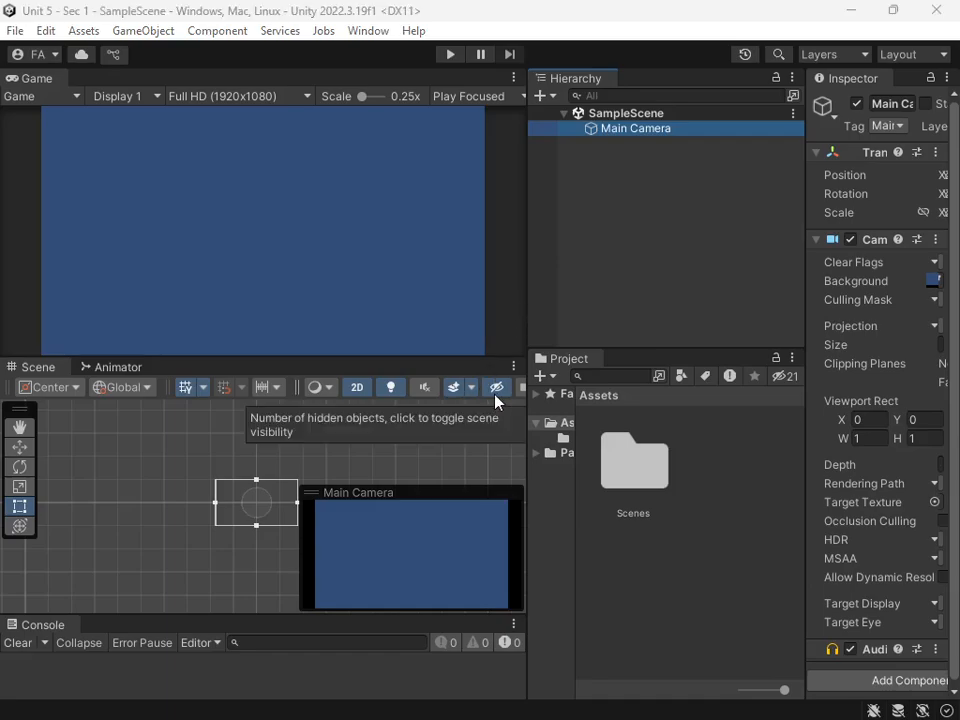
# - Switch to the browser and open the Knight Sprite Sheet (Free) asset from its Asset Store page in Unity
pyautogui.hotkey('alt', 'Tab')
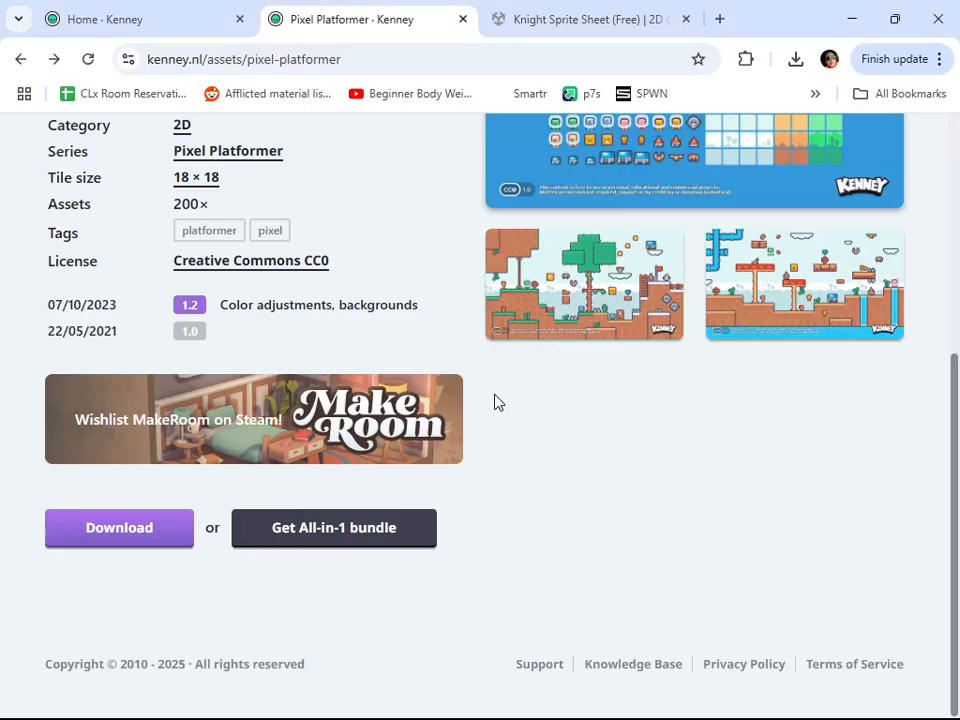
pyautogui.click(568, 30)
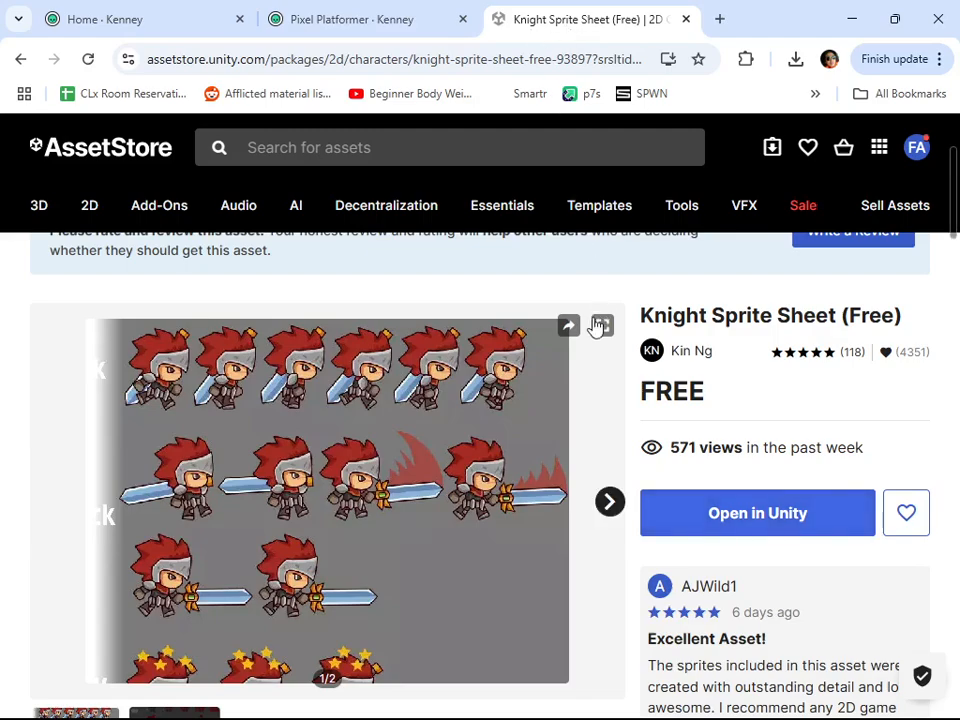
pyautogui.scroll(-2, 461, 414)
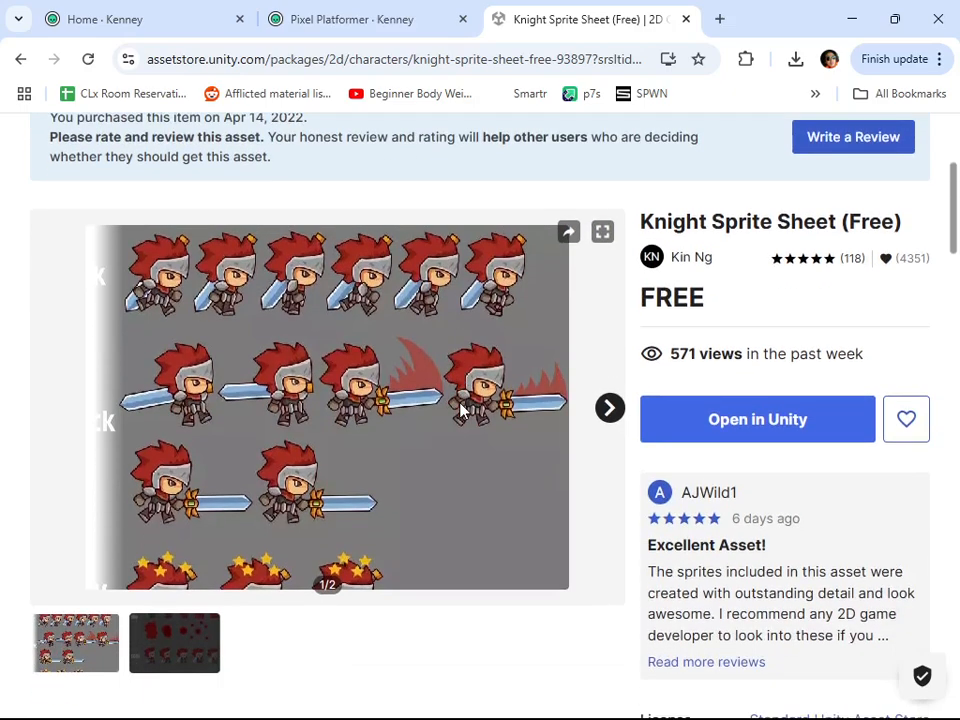
pyautogui.click(683, 424)
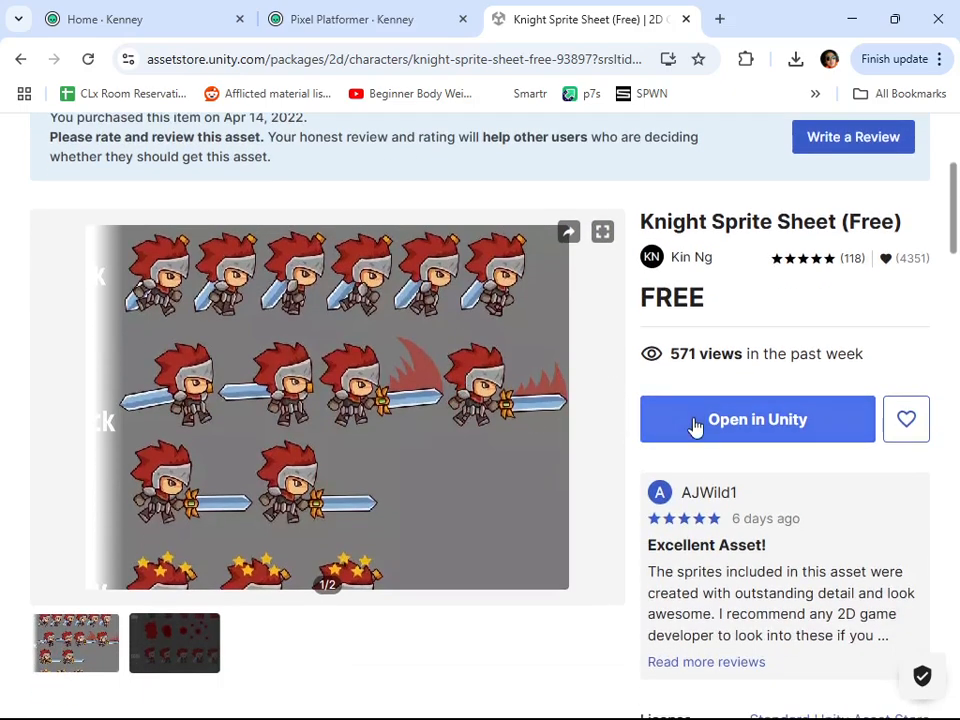
pyautogui.click(564, 236)
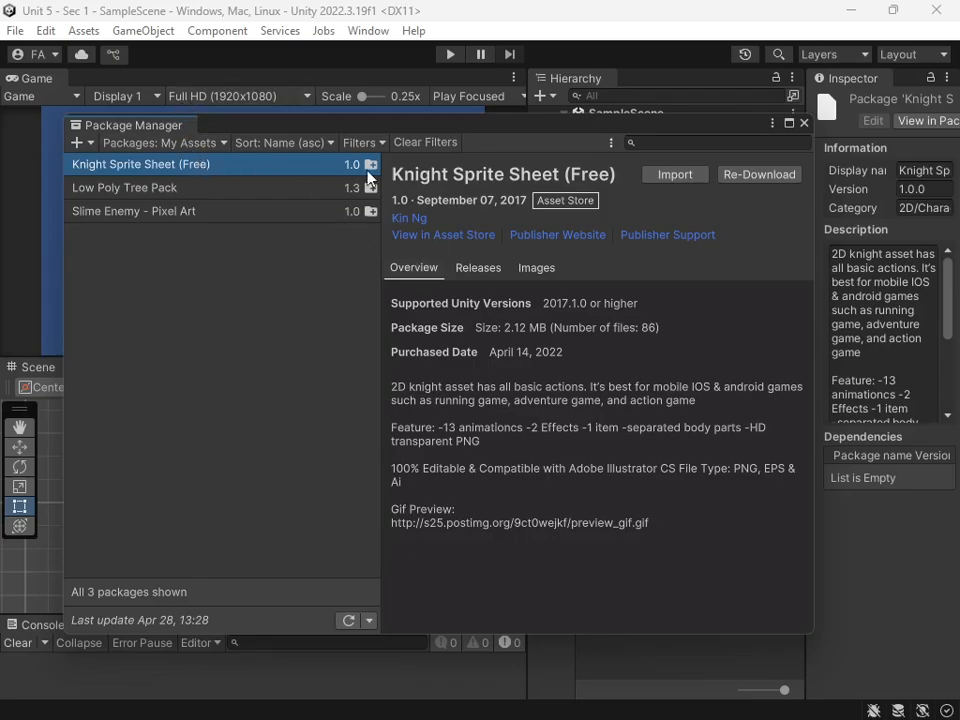
# - Import the Knight Sprite Sheet (Free) package with everything except Demo.unity, and close the Package Manager
pyautogui.click(694, 178)
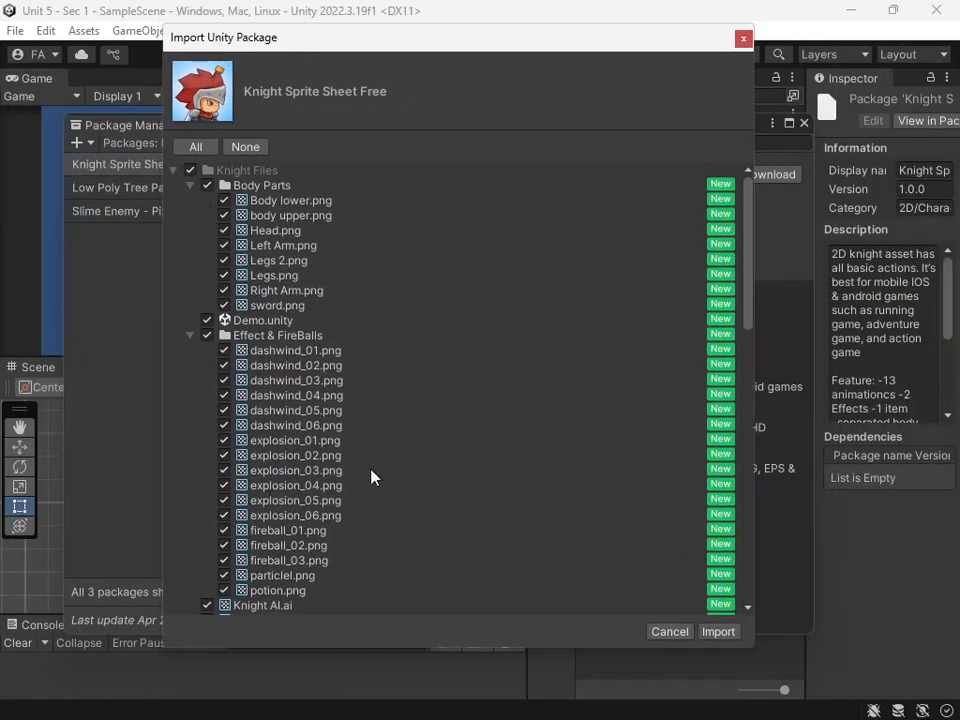
pyautogui.scroll(-5, 400, 480)
pyautogui.scroll(5, 300, 420)
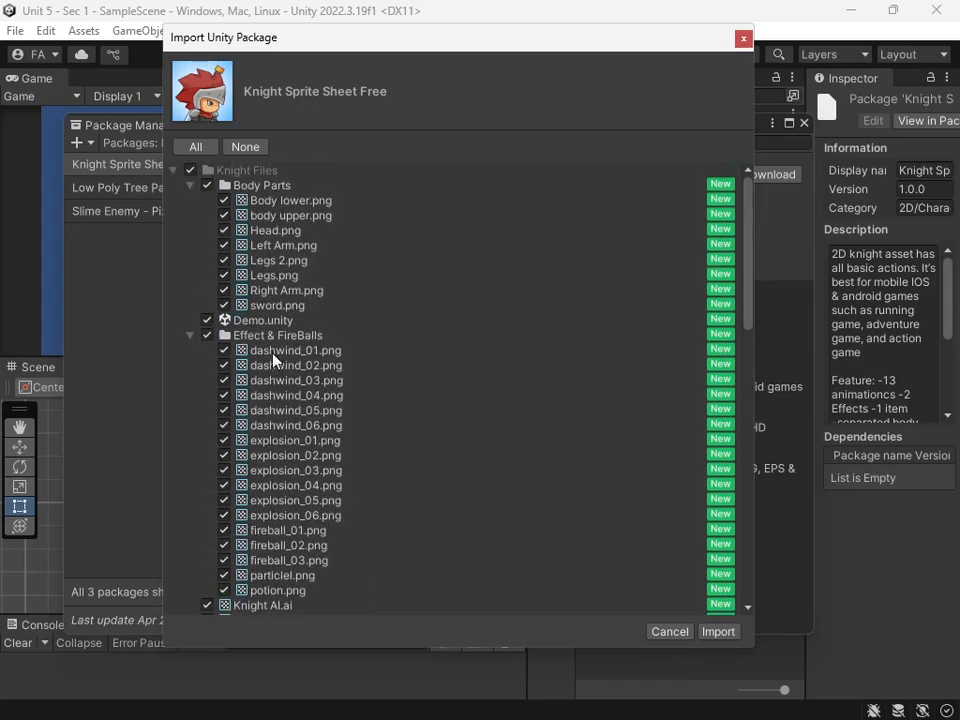
pyautogui.click(208, 320)
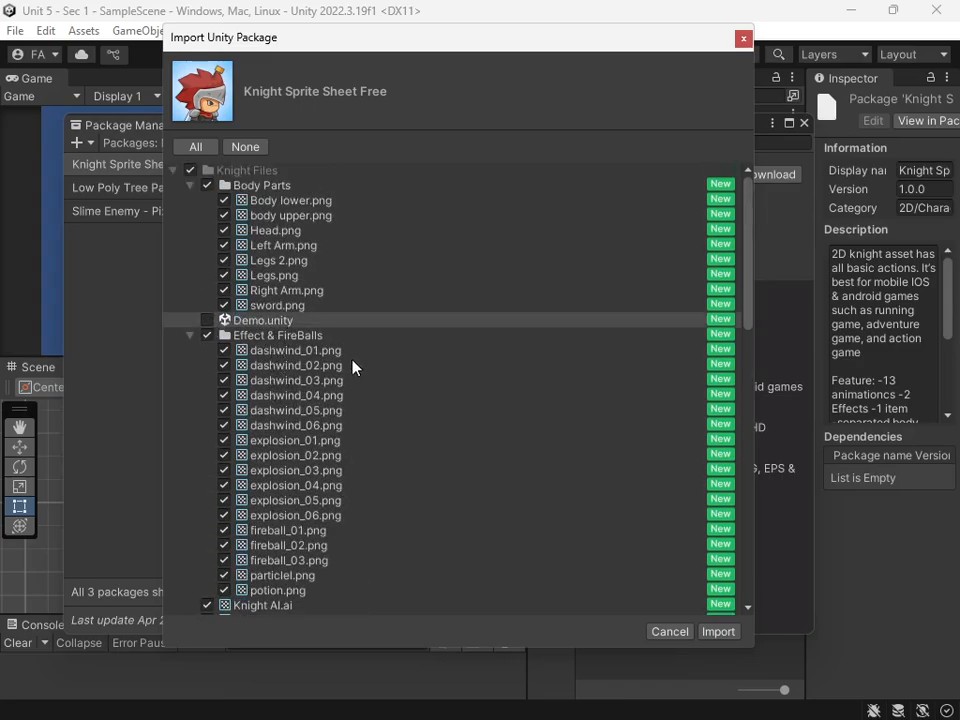
pyautogui.scroll(-15, 352, 368)
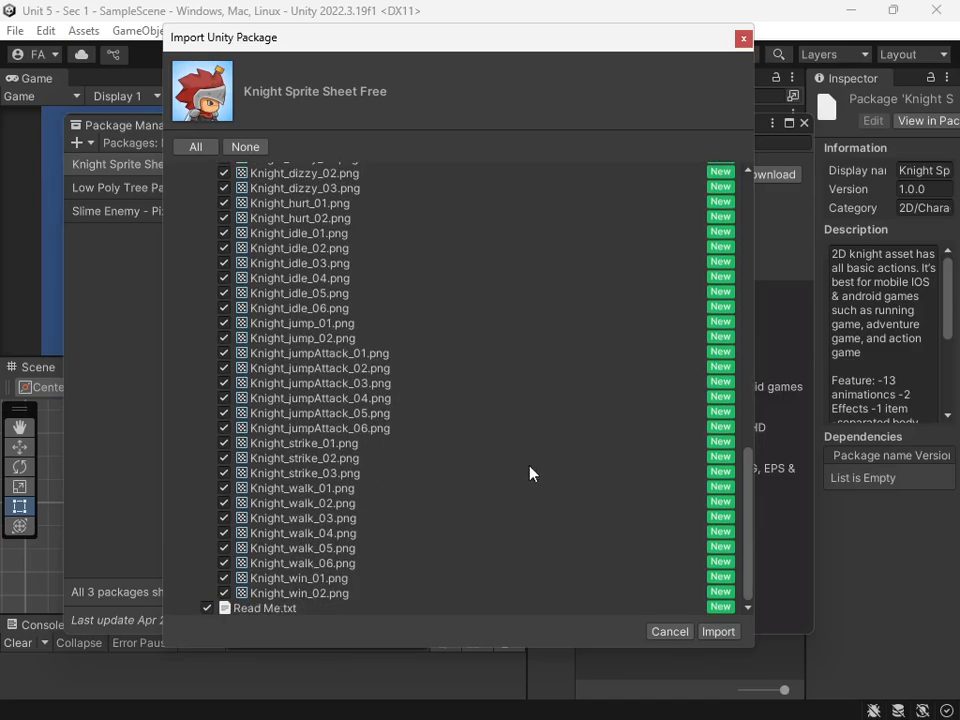
pyautogui.click(717, 631)
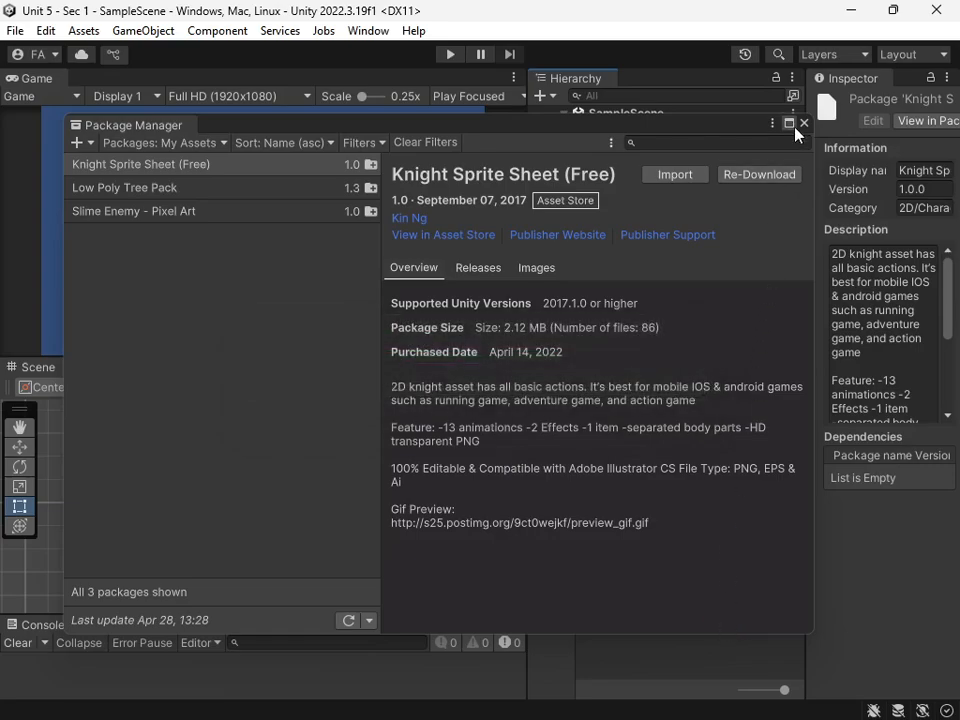
pyautogui.click(803, 123)
# - Check the imported Knight Files folder in Assets, and widen the Project window and its folder tree
pyautogui.click(640, 484)
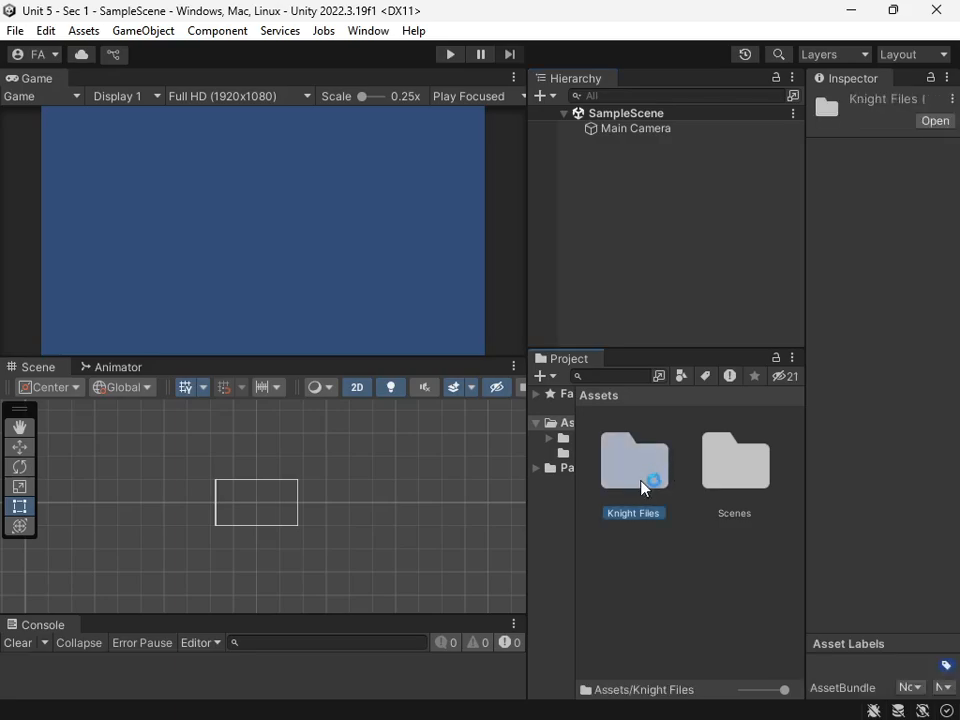
pyautogui.click(640, 596)
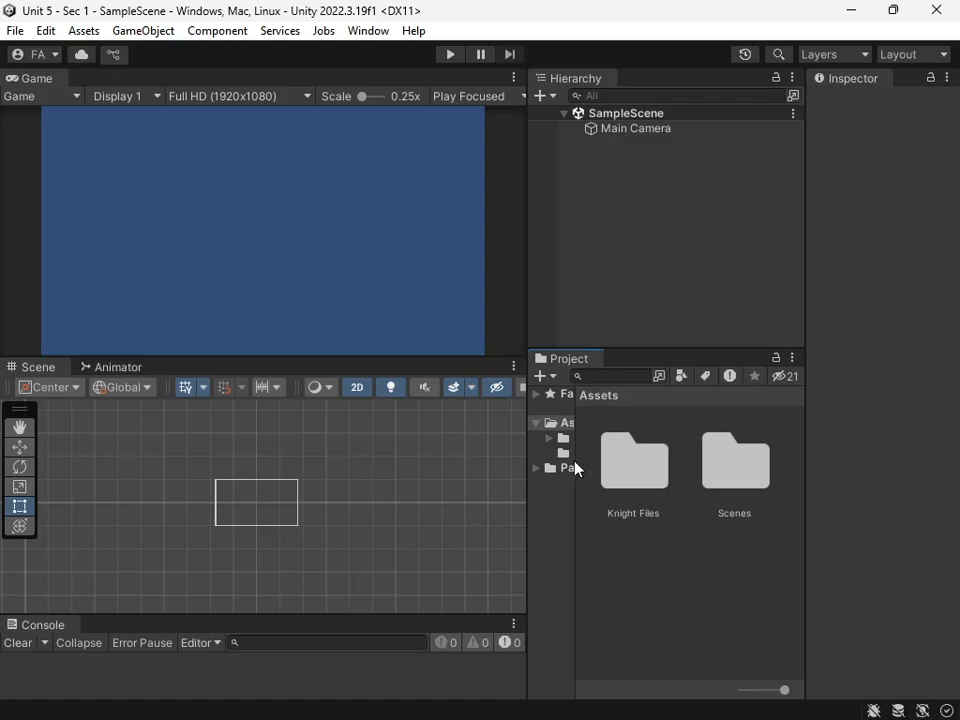
pyautogui.moveTo(575, 465); pyautogui.dragTo(607, 487)
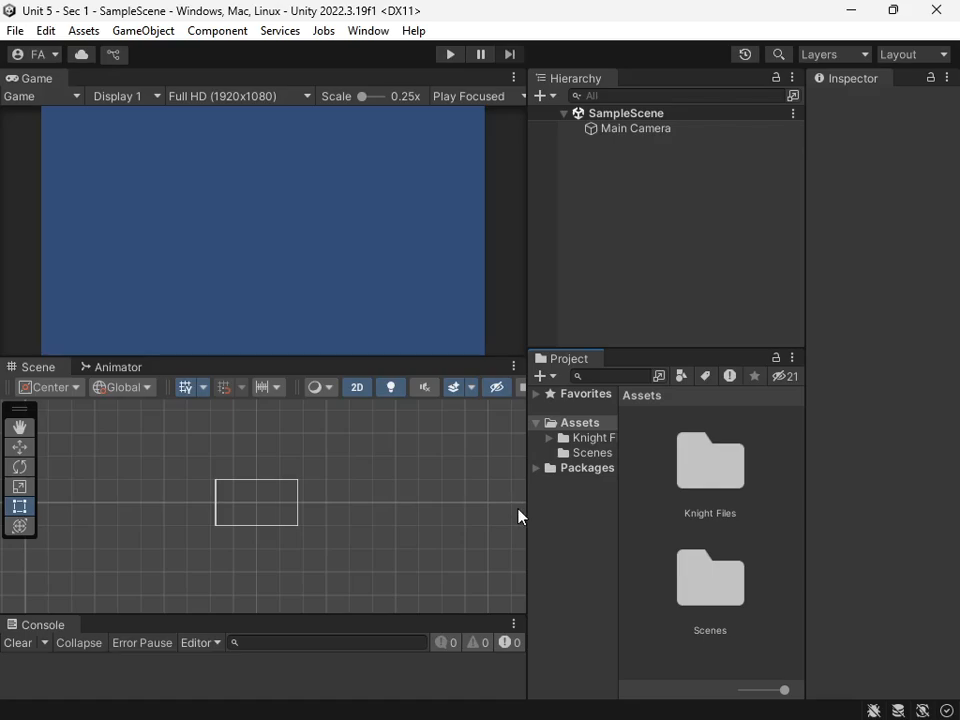
pyautogui.moveTo(525, 516); pyautogui.dragTo(451, 515)
pyautogui.rightClick(647, 594)
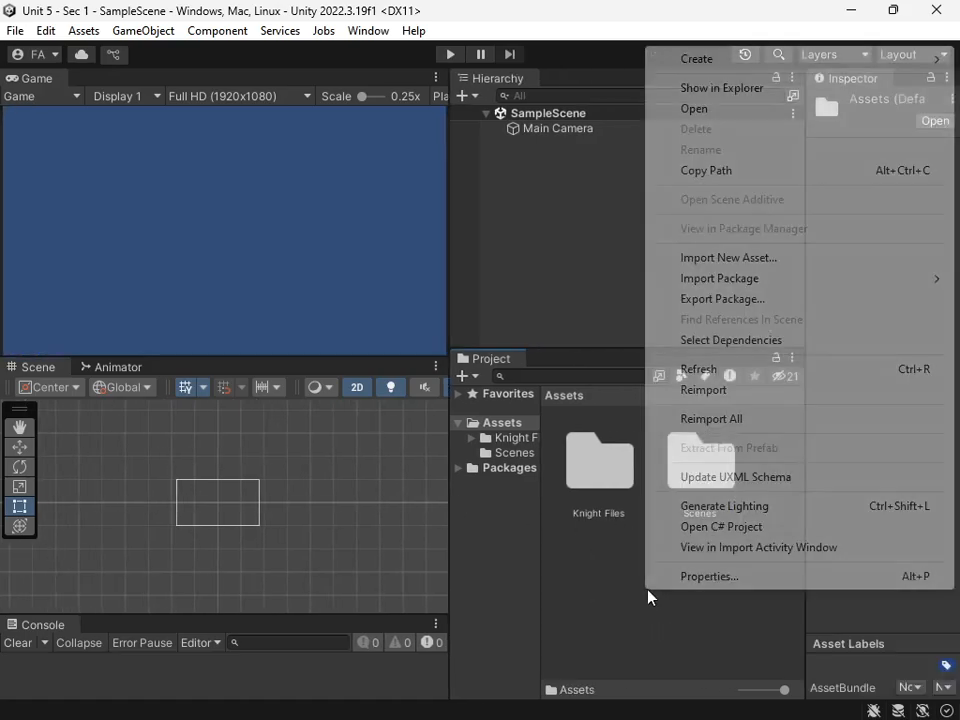
pyautogui.moveTo(722, 62)
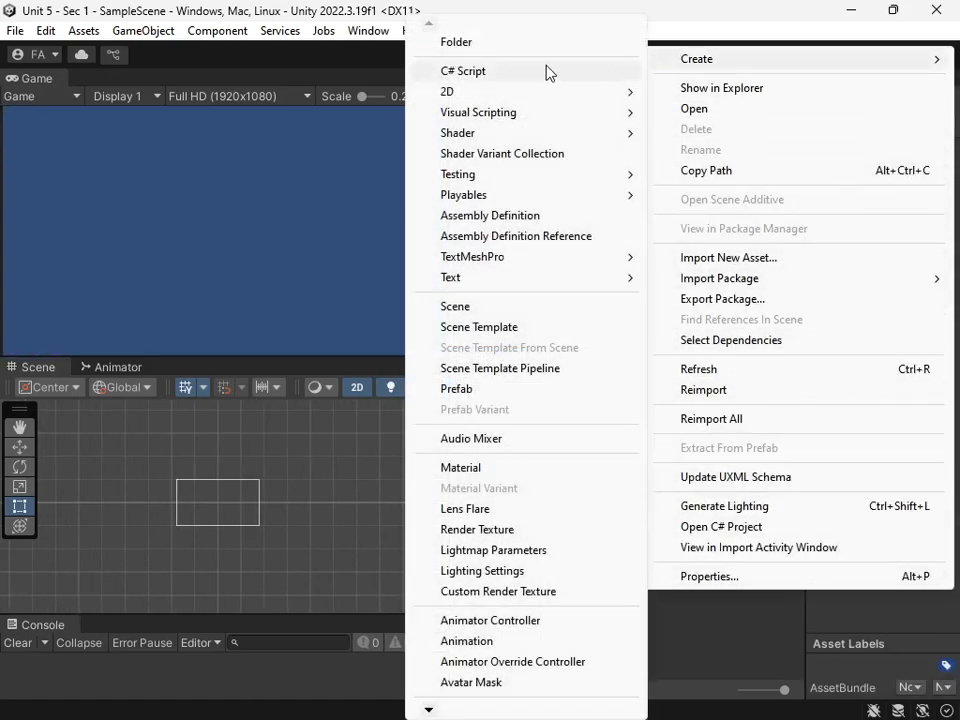
pyautogui.click(546, 73)
pyautogui.press('Escape')
# - Create a folder named PlatformAssets inside Assets and open it
pyautogui.rightClick(646, 576)
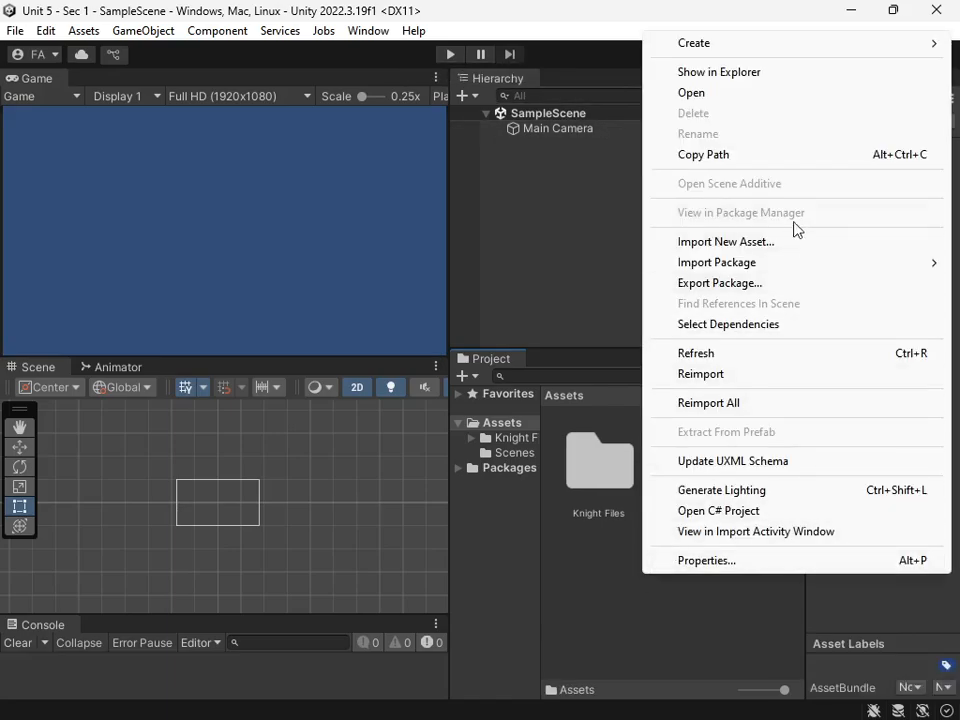
pyautogui.moveTo(688, 48)
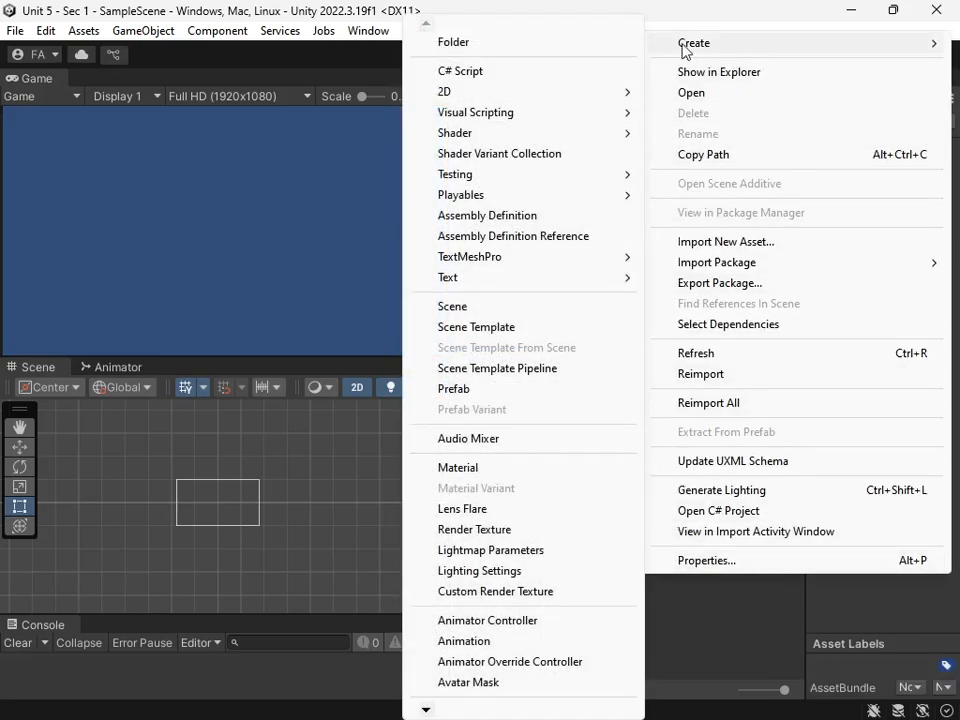
pyautogui.click(558, 45)
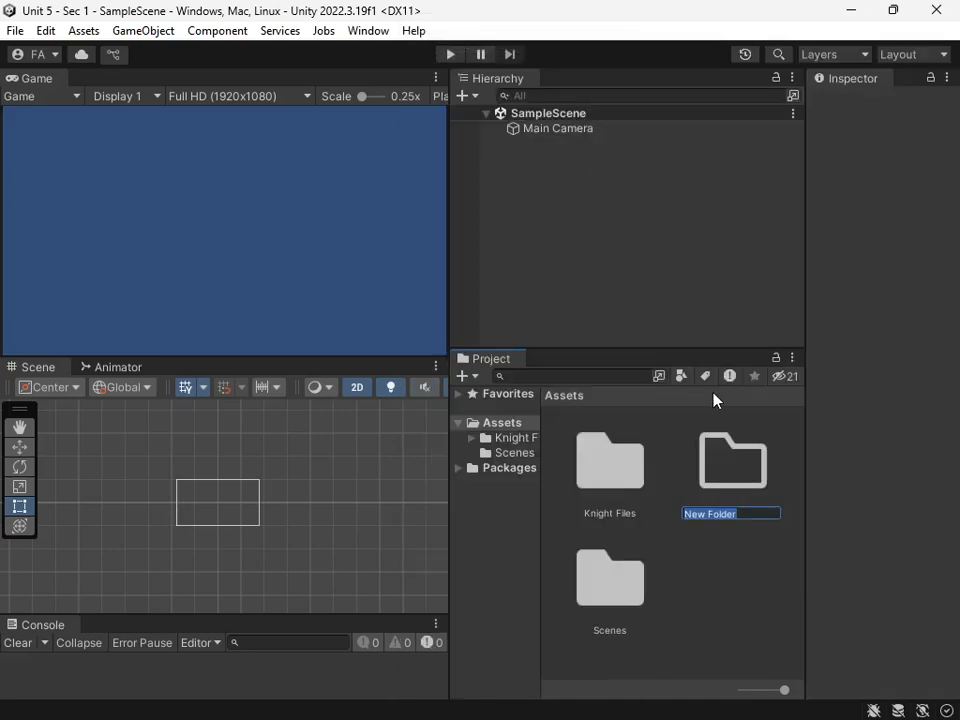
pyautogui.write('PlatformAssets')
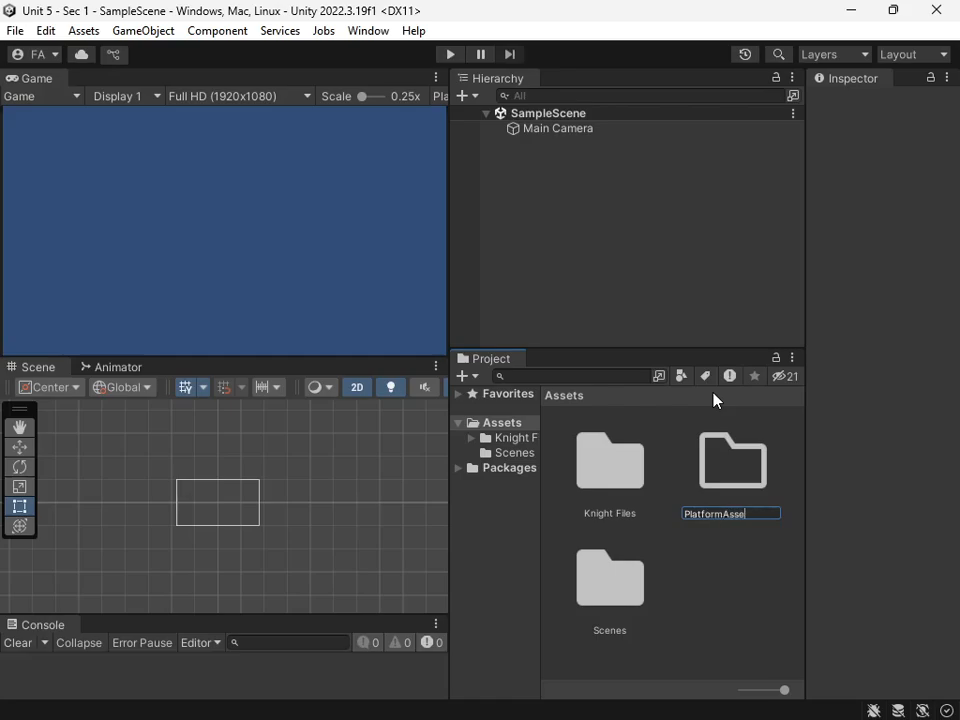
pyautogui.press('Return')
pyautogui.press('Return')
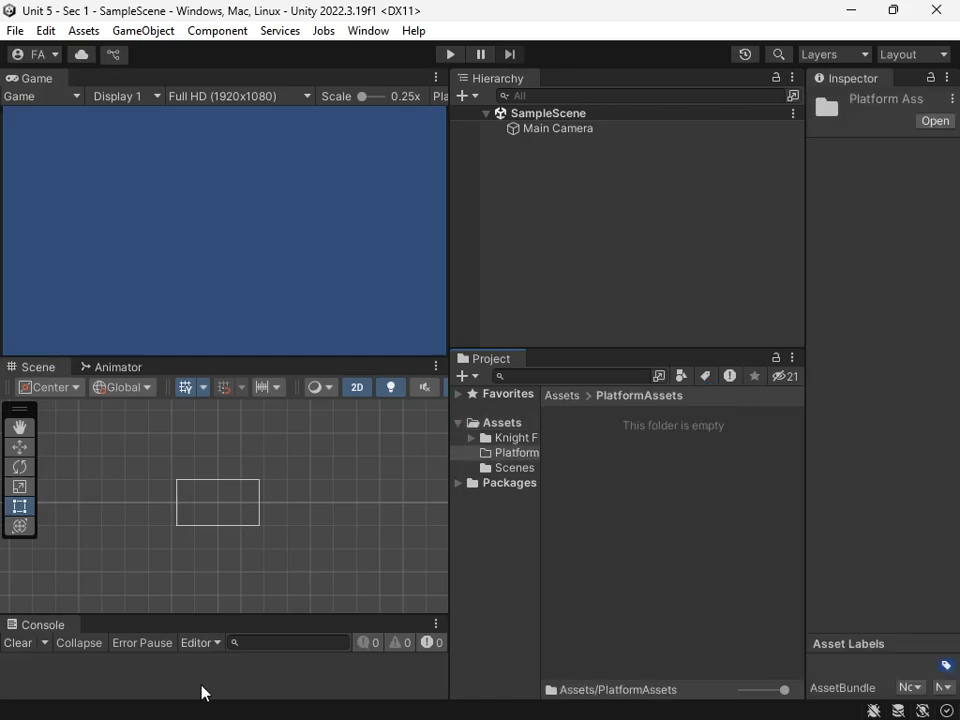
# - Switch to the File Explorer window showing Documents > Unity, and resize and reposition it so it fits fully on screen
pyautogui.moveTo(200, 718)
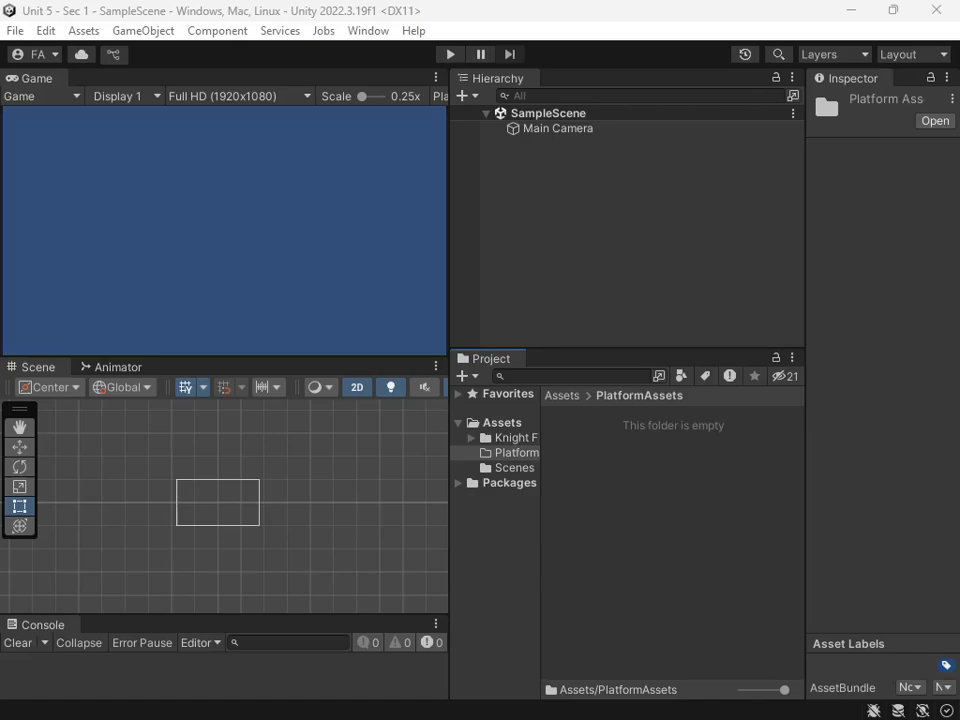
pyautogui.moveTo(0, 88); pyautogui.dragTo(478, 82)
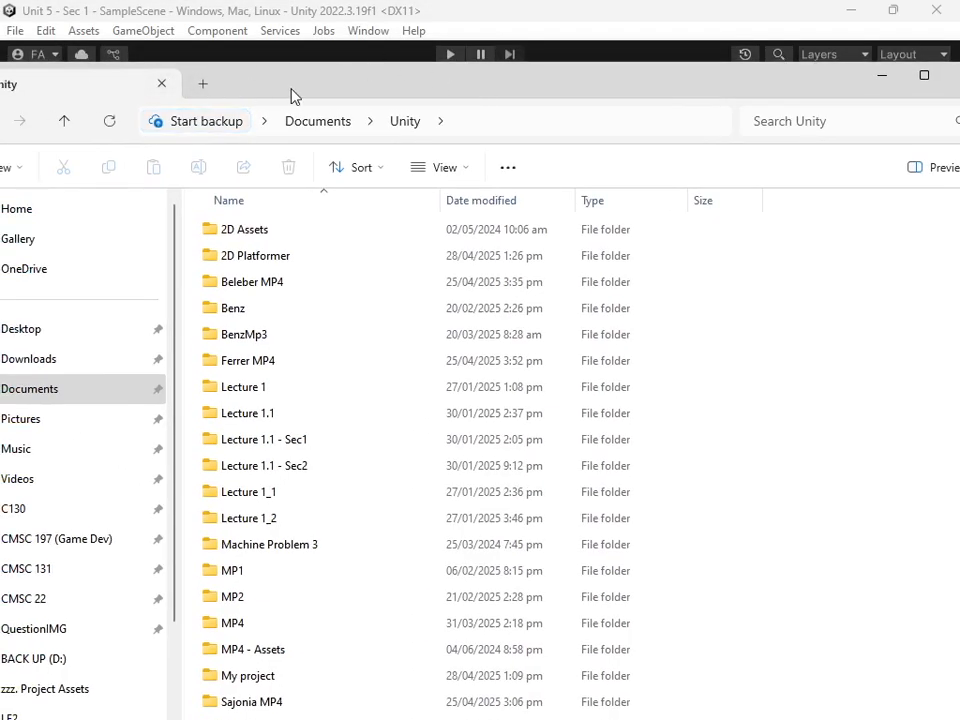
pyautogui.moveTo(291, 88); pyautogui.dragTo(442, 84)
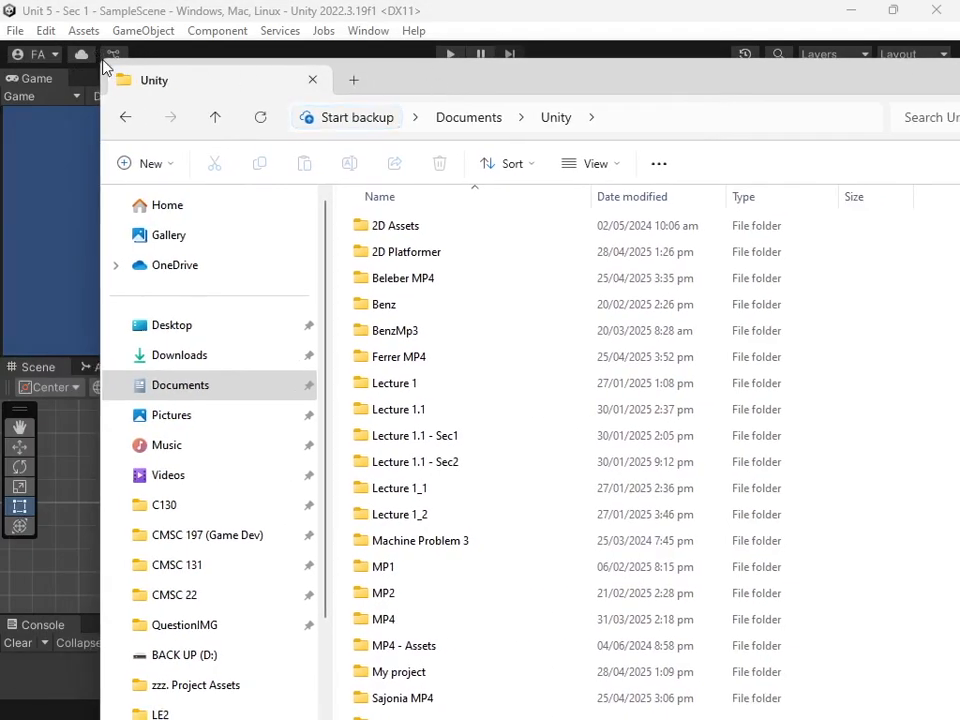
pyautogui.moveTo(135, 88); pyautogui.dragTo(396, 266)
pyautogui.moveTo(738, 259); pyautogui.dragTo(403, 101)
# - Open the extracted kenney_pixel-platformer folder inside zzz. Project Assets > Kenny
pyautogui.scroll(-3, 430, 400)
pyautogui.scroll(-4, 430, 425)
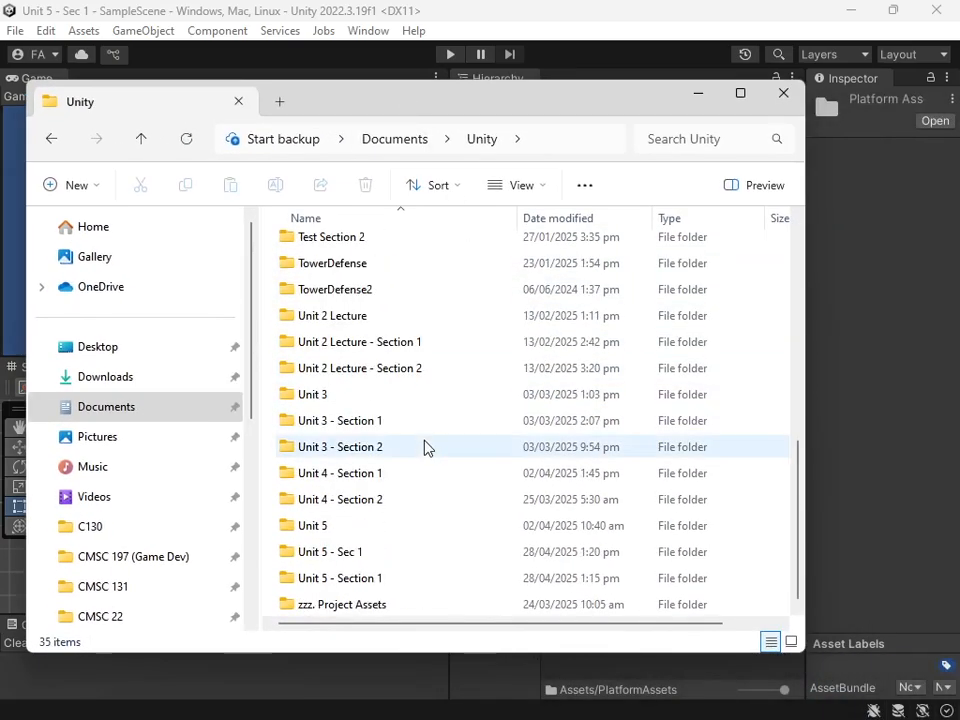
pyautogui.doubleClick(410, 606)
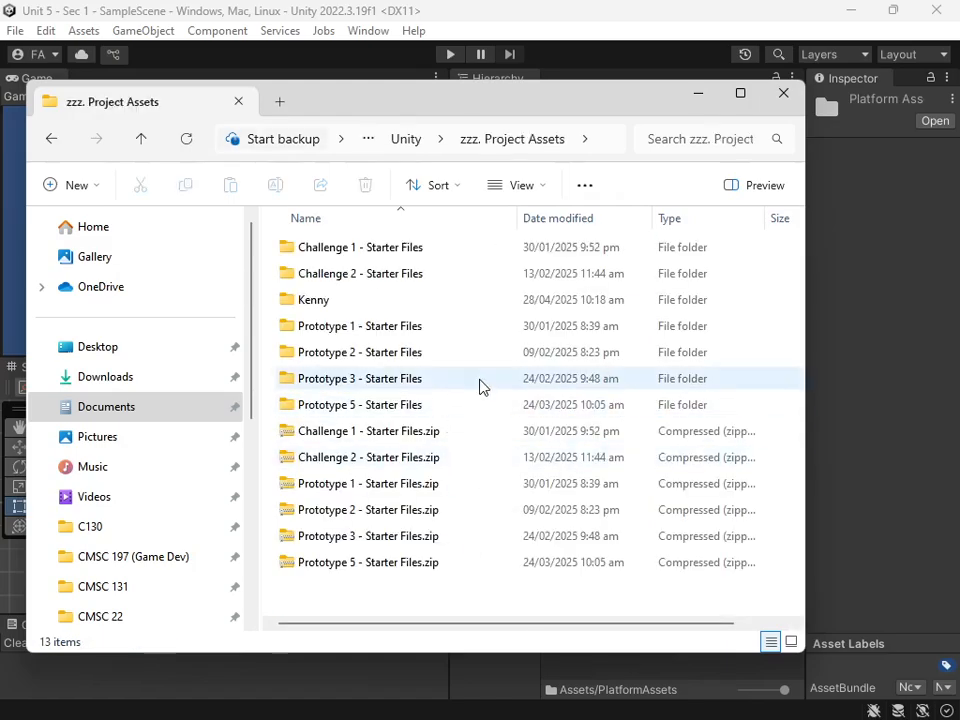
pyautogui.doubleClick(396, 303)
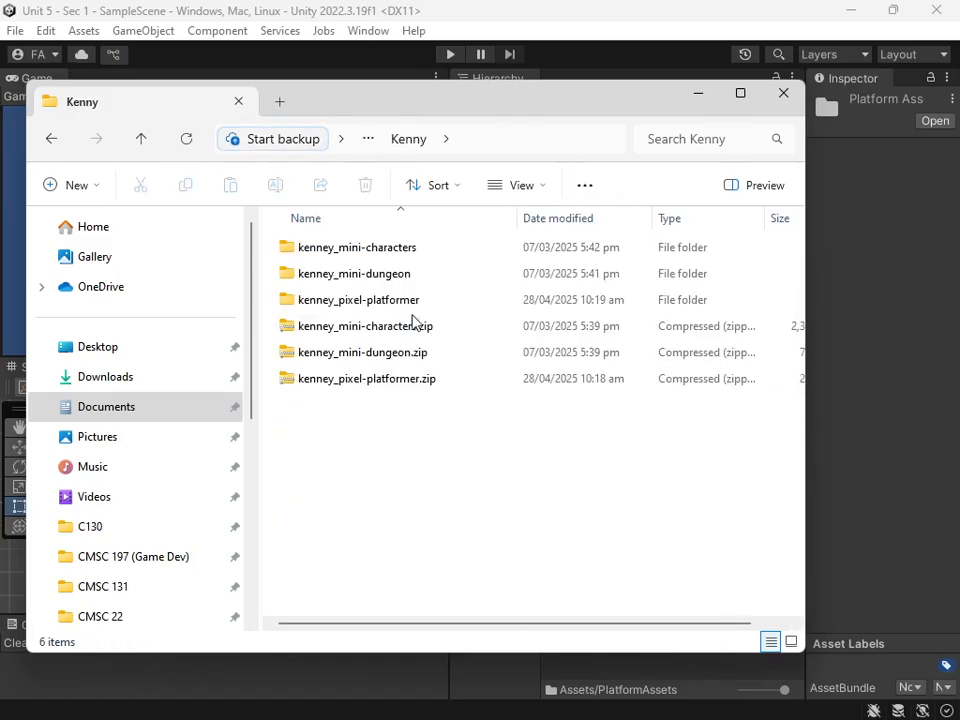
pyautogui.click(435, 385)
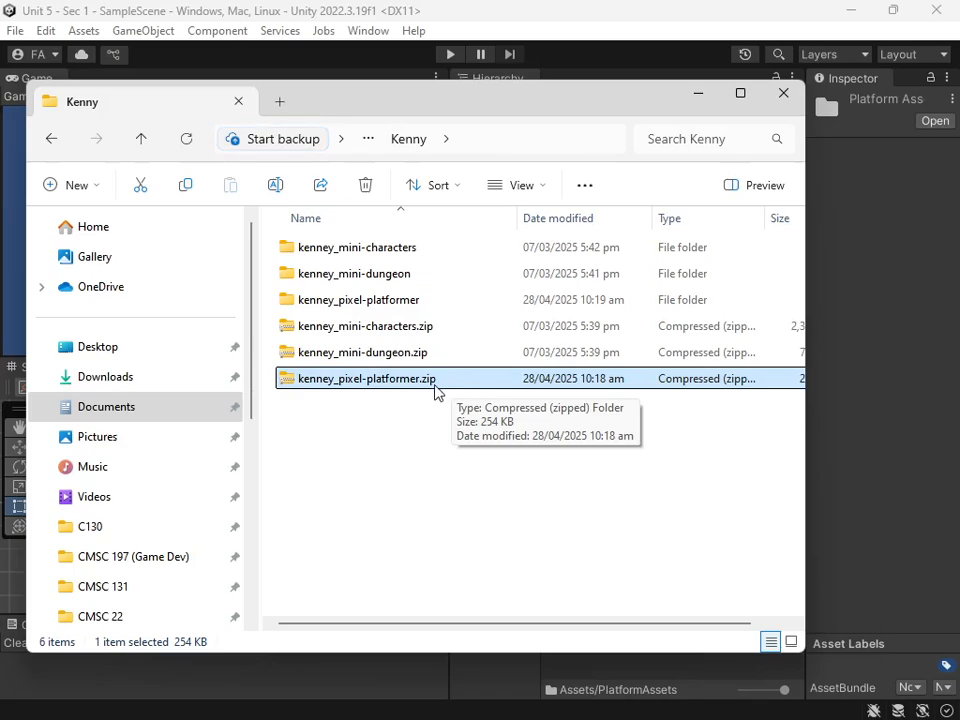
pyautogui.doubleClick(386, 301)
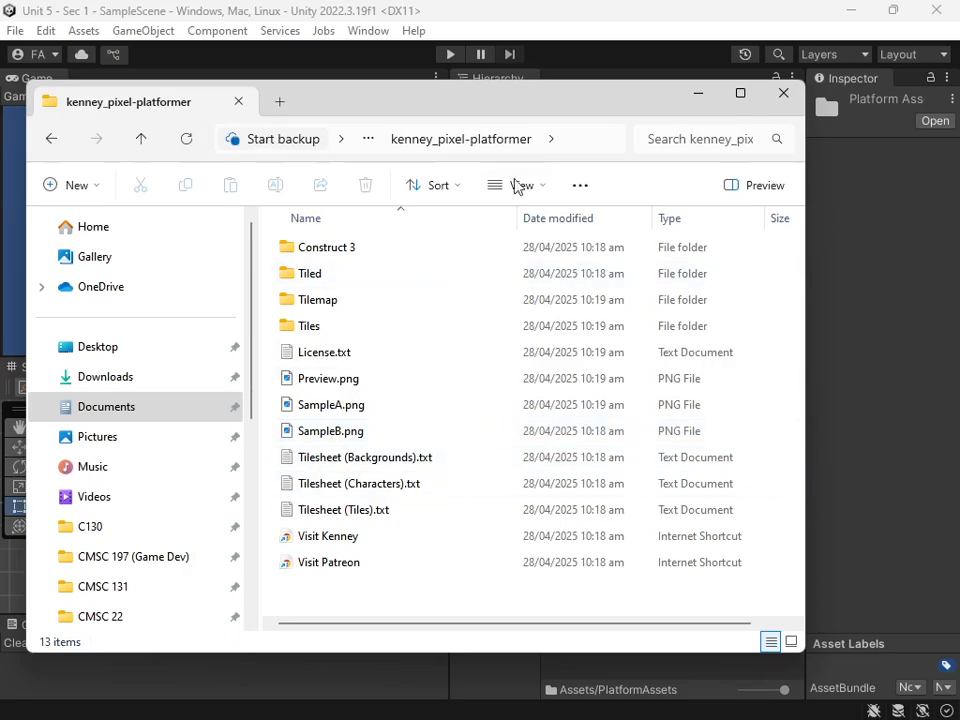
# - Check the contents of the Tiled folder, and go back to open the Tilemap folder
pyautogui.doubleClick(392, 276)
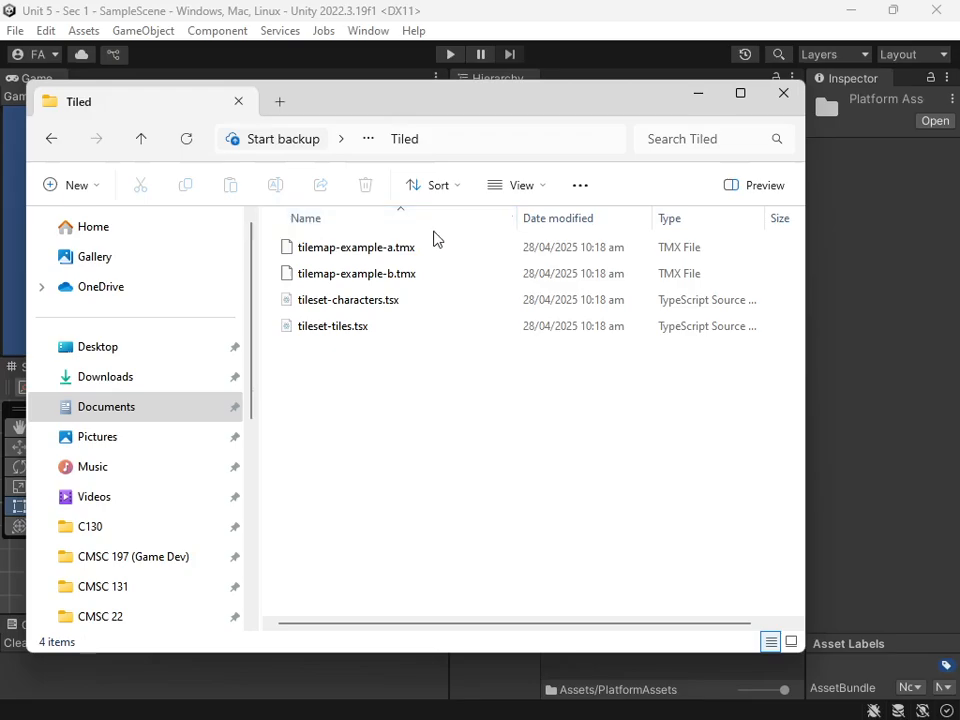
pyautogui.click(142, 142)
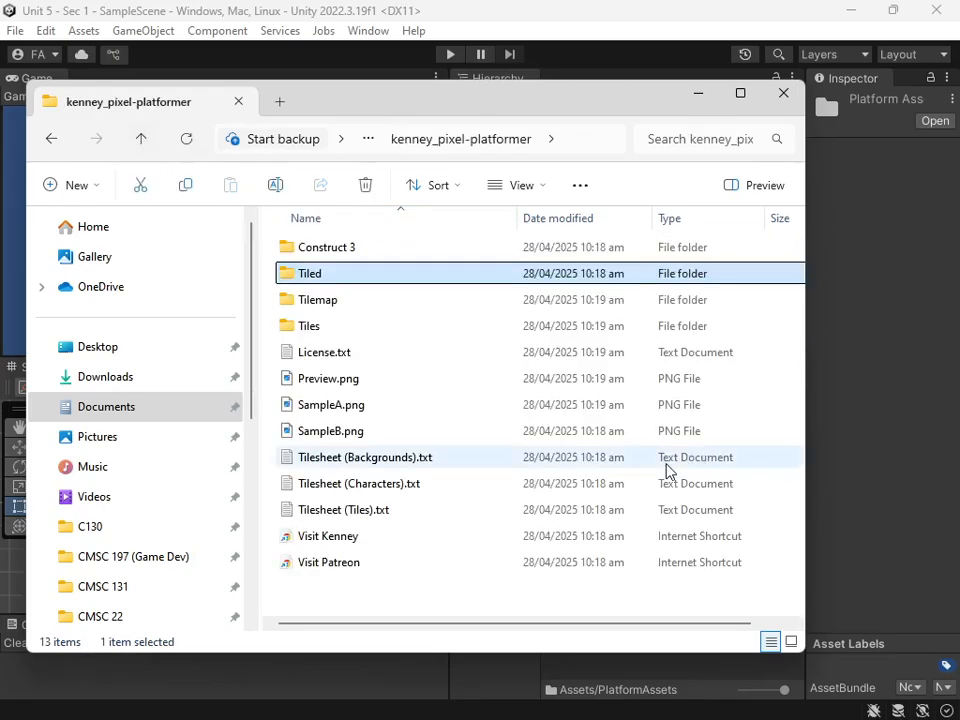
pyautogui.doubleClick(352, 302)
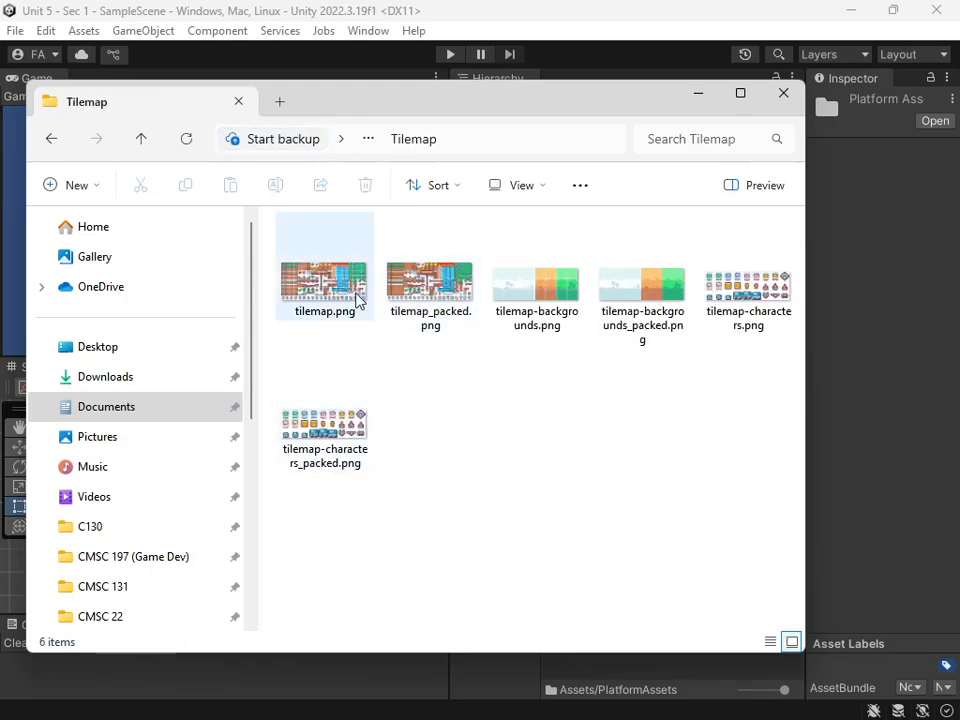
# - Preview tilemap.png from the Tilemap folder and close the image
pyautogui.click(357, 300)
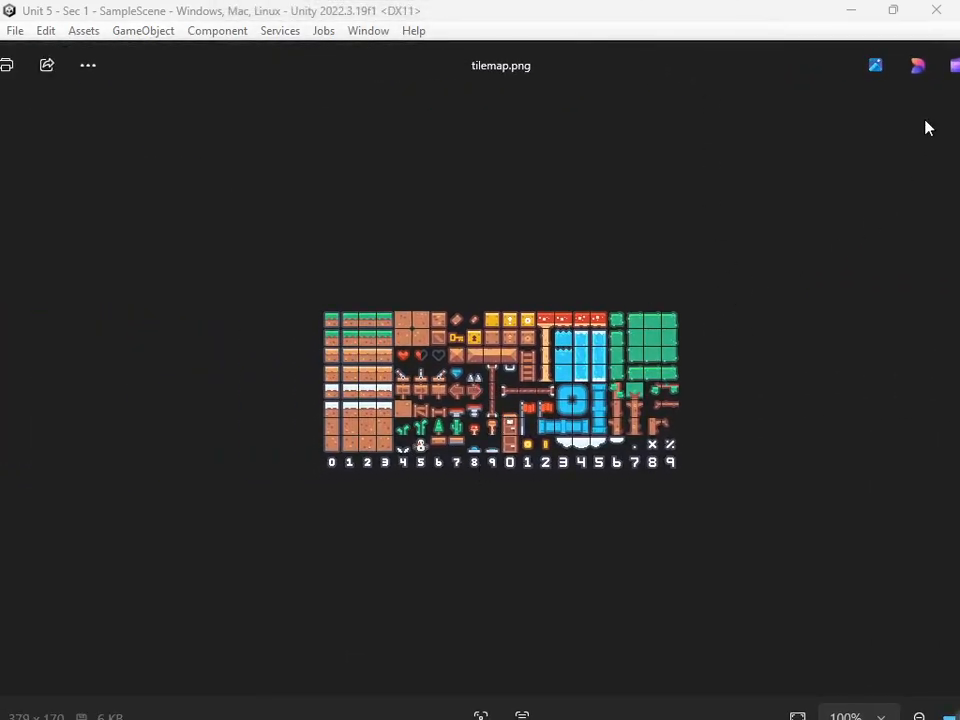
pyautogui.click(935, 22)
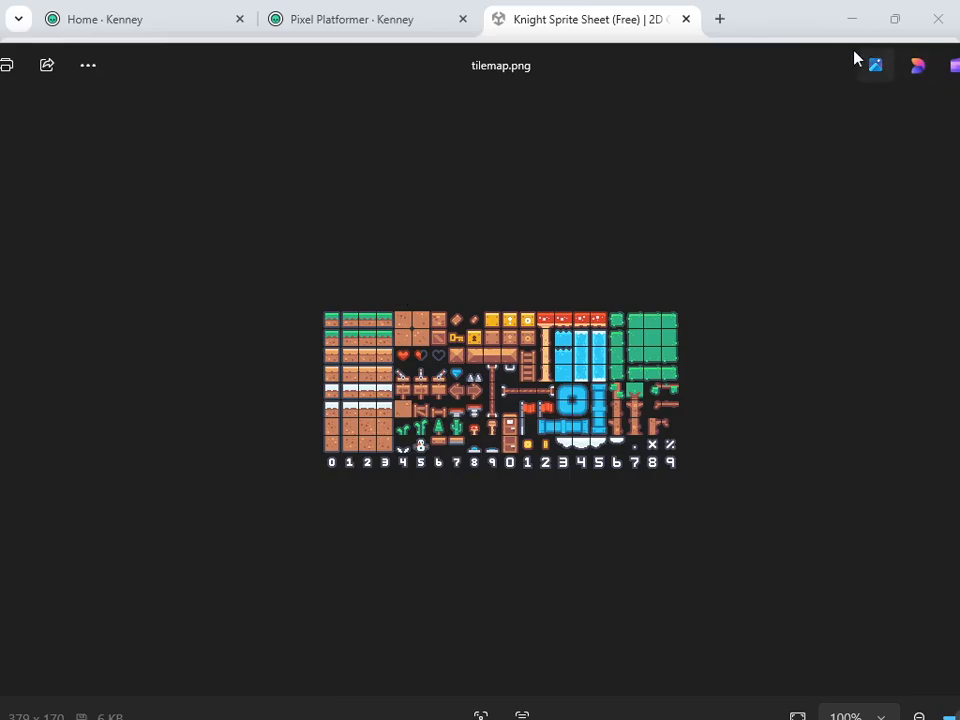
pyautogui.moveTo(854, 54); pyautogui.dragTo(390, 141)
pyautogui.click(690, 145)
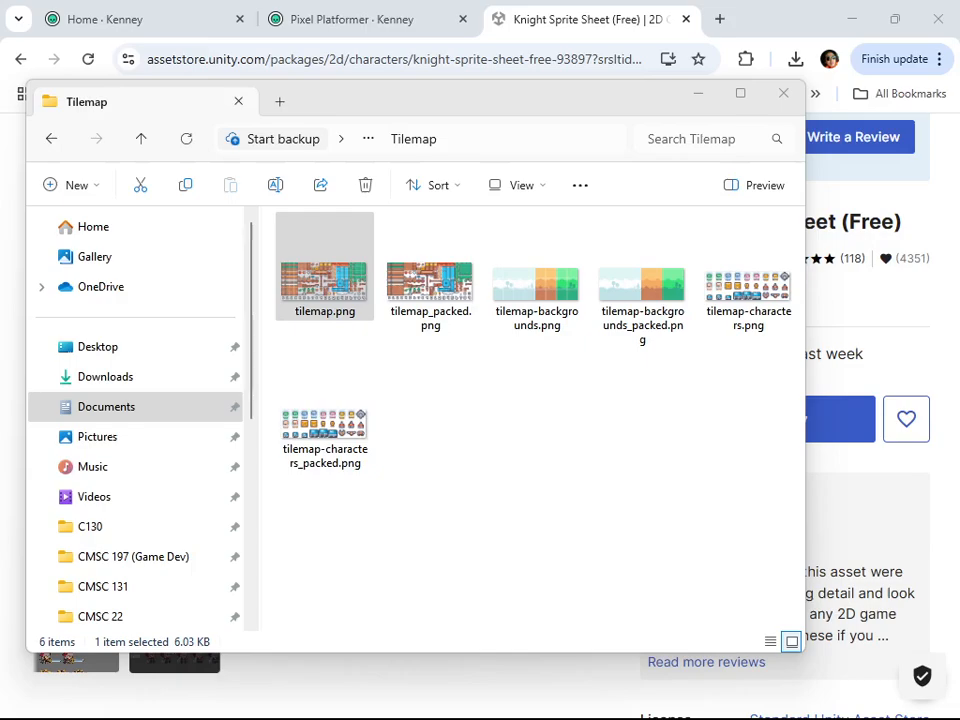
# - Switch to Unity Hub, leave the new project page, reopen the Unit 5 - Sec 1 project and minimize the Hub
pyautogui.hotkey('alt', 'Tab')
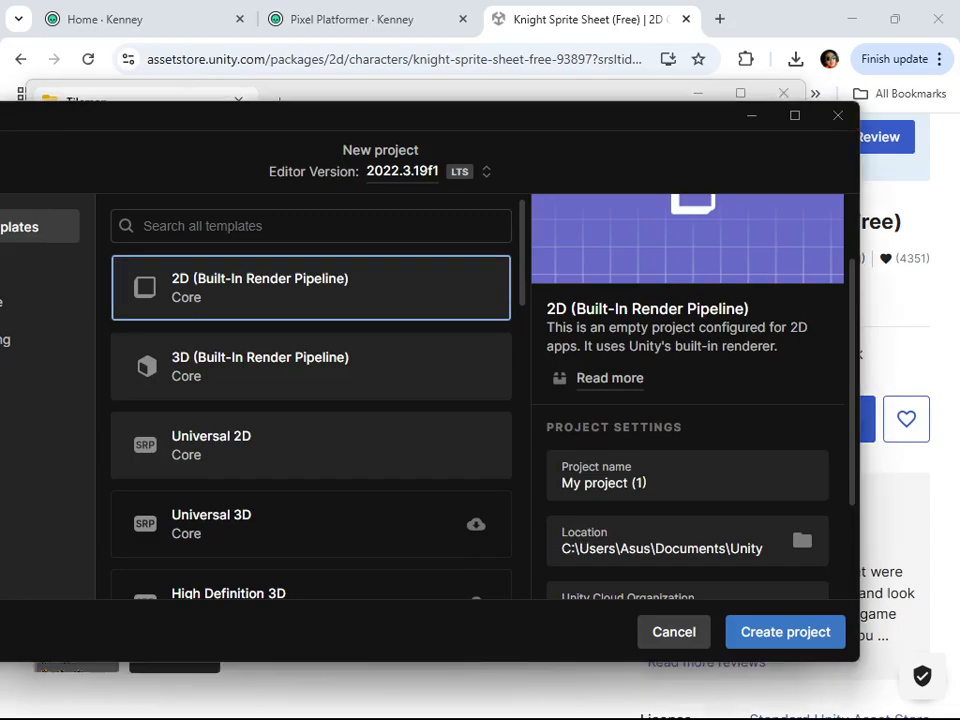
pyautogui.moveTo(629, 122); pyautogui.dragTo(828, 111)
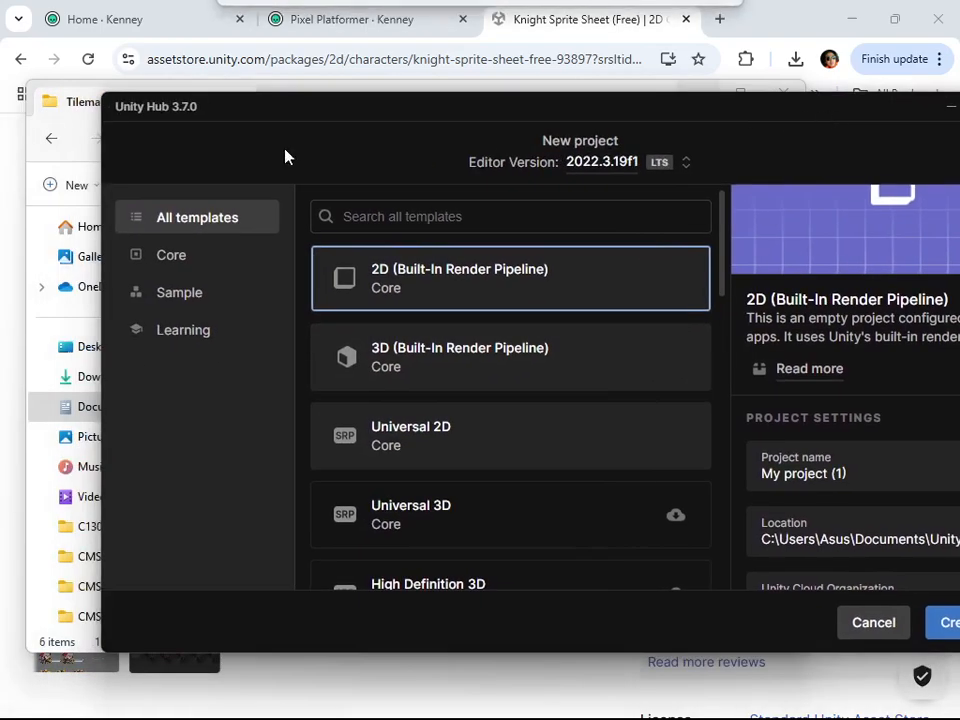
pyautogui.moveTo(625, 116); pyautogui.dragTo(566, 121)
pyautogui.click(816, 629)
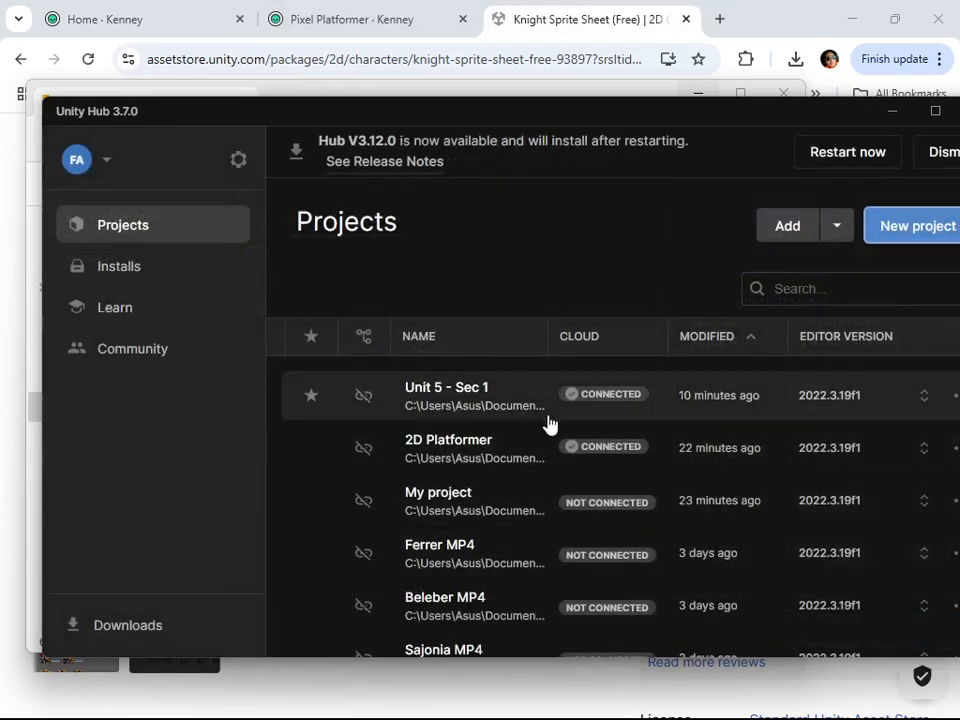
pyautogui.click(506, 399)
pyautogui.moveTo(852, 124); pyautogui.dragTo(710, 137)
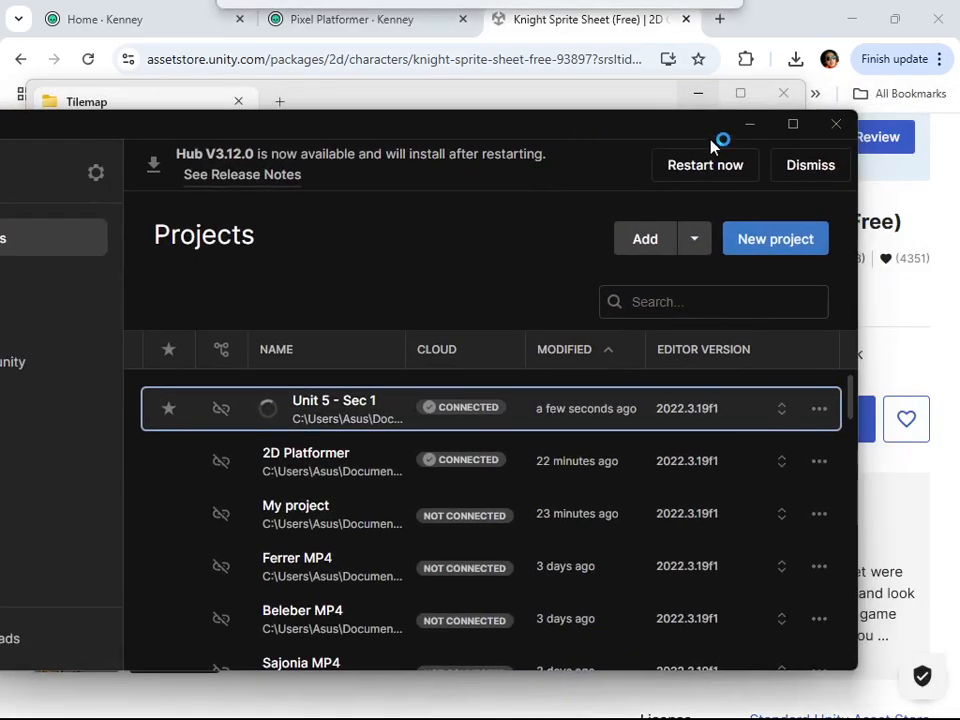
pyautogui.click(751, 125)
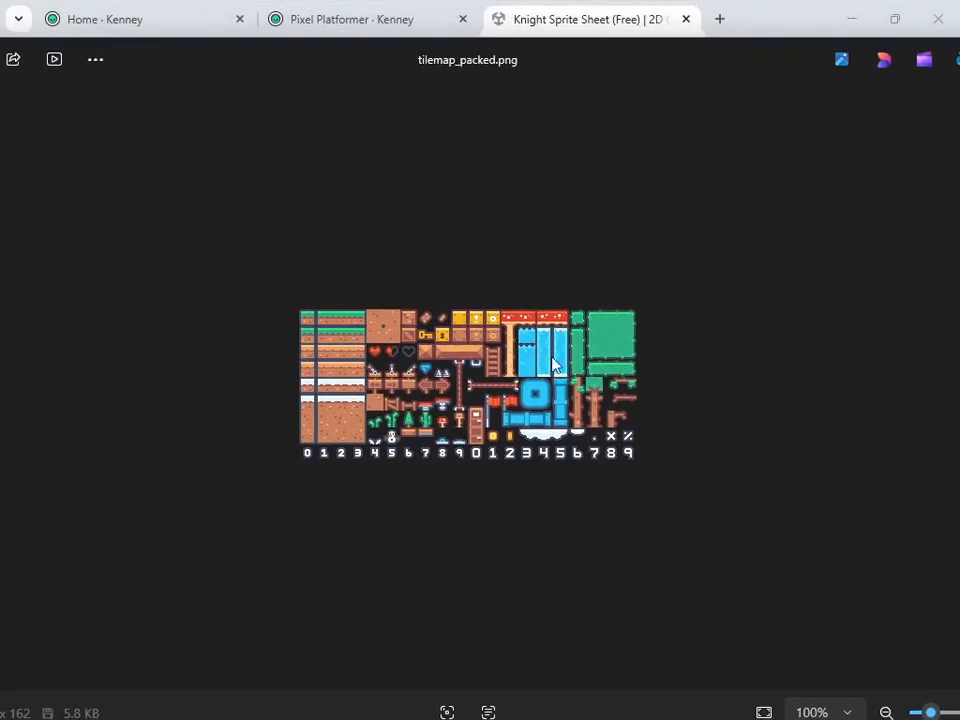
# - Examine the tiles in tilemap_packed.png up close and close the image
pyautogui.scroll(5, 757, 334)
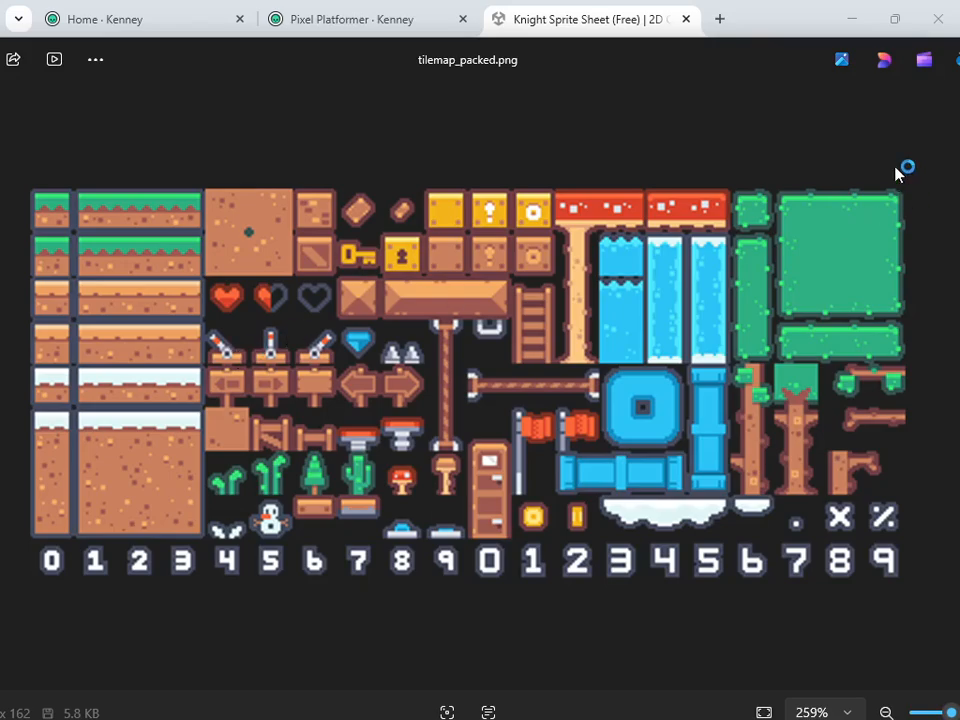
pyautogui.moveTo(688, 51); pyautogui.dragTo(544, 79)
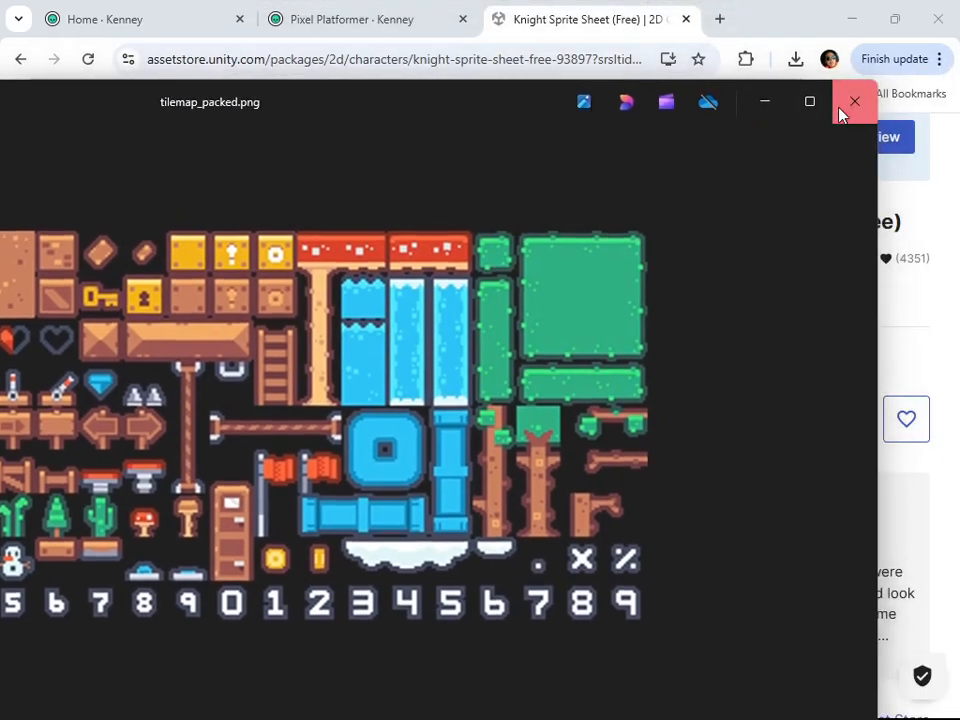
pyautogui.click(843, 106)
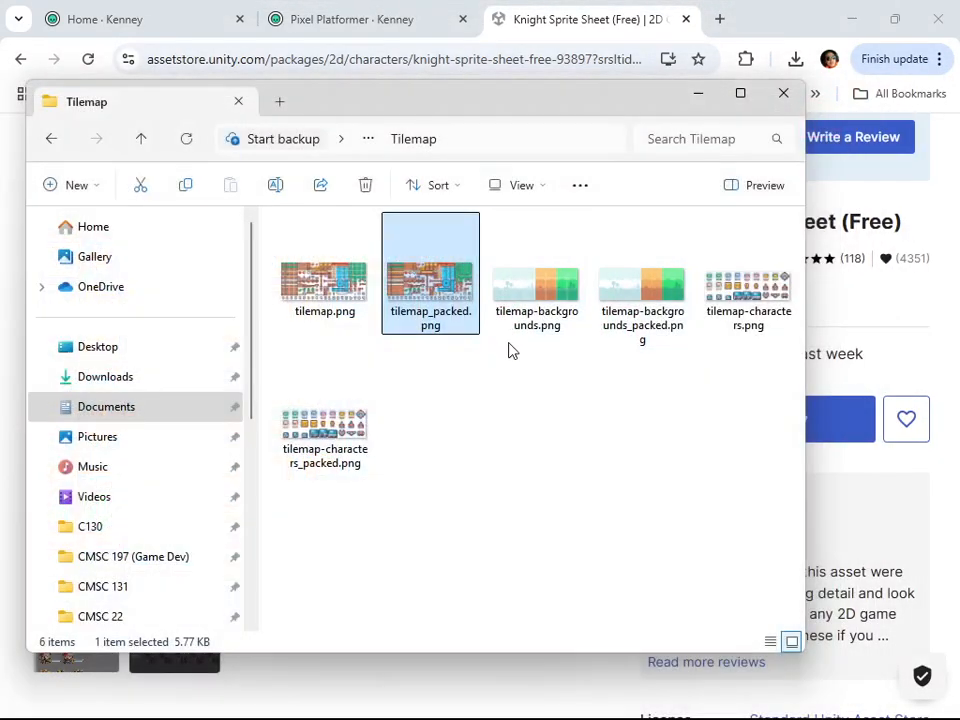
# - Preview tilemap-backgrounds.png and tilemap-backgrounds_packed.png to compare the spaced and packed backgrounds, closing each image
pyautogui.doubleClick(530, 330)
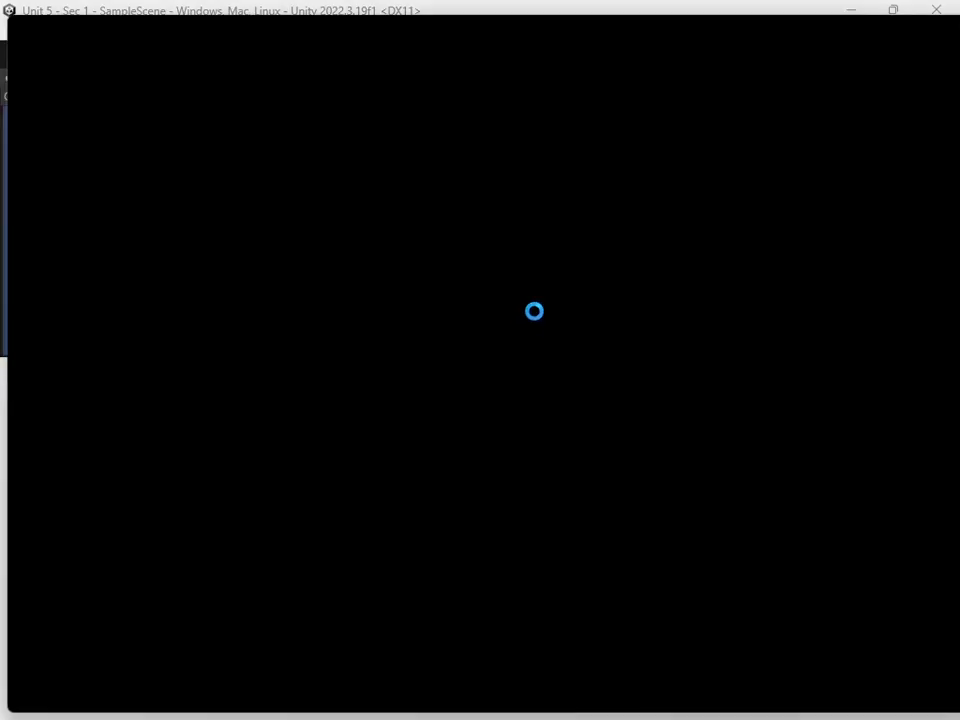
pyautogui.scroll(5, 734, 388)
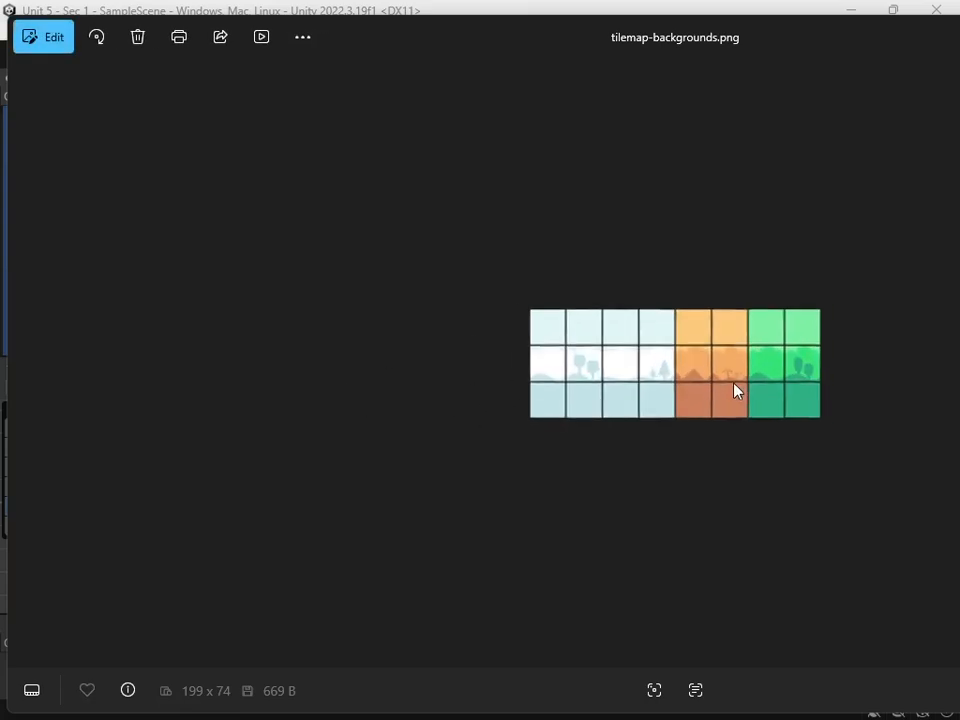
pyautogui.moveTo(476, 26); pyautogui.dragTo(65, 69)
pyautogui.click(905, 80)
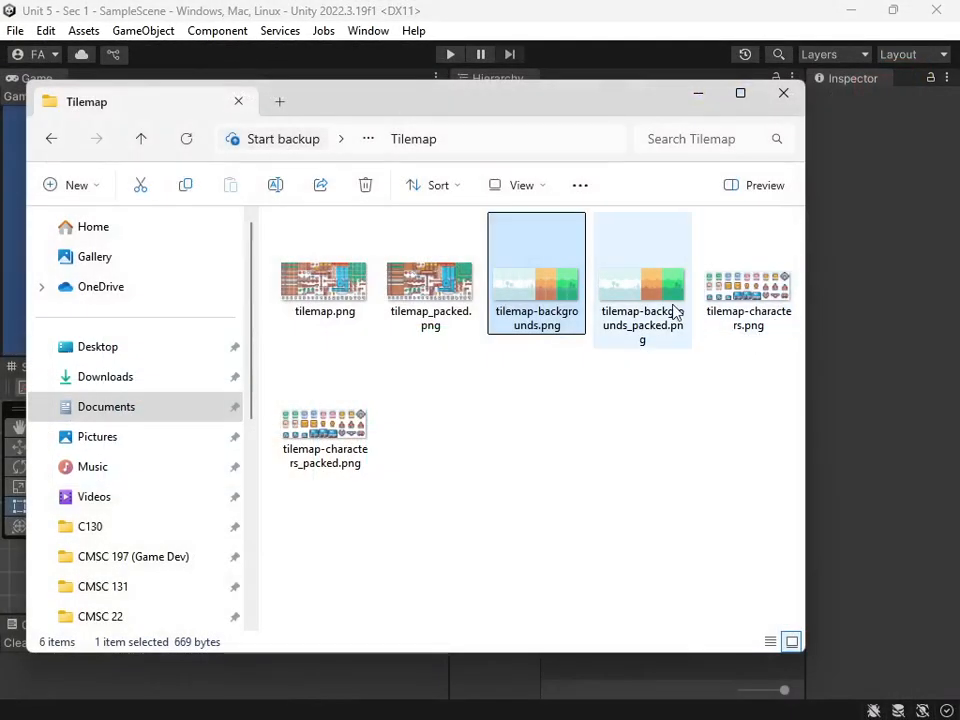
pyautogui.doubleClick(660, 298)
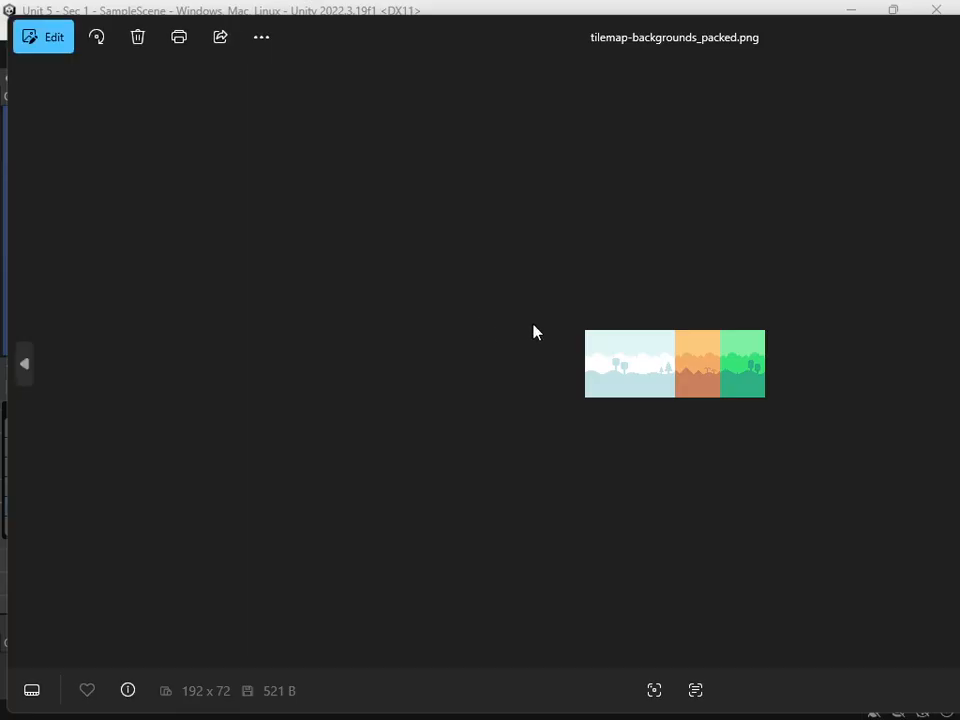
pyautogui.moveTo(742, 38); pyautogui.dragTo(855, 148)
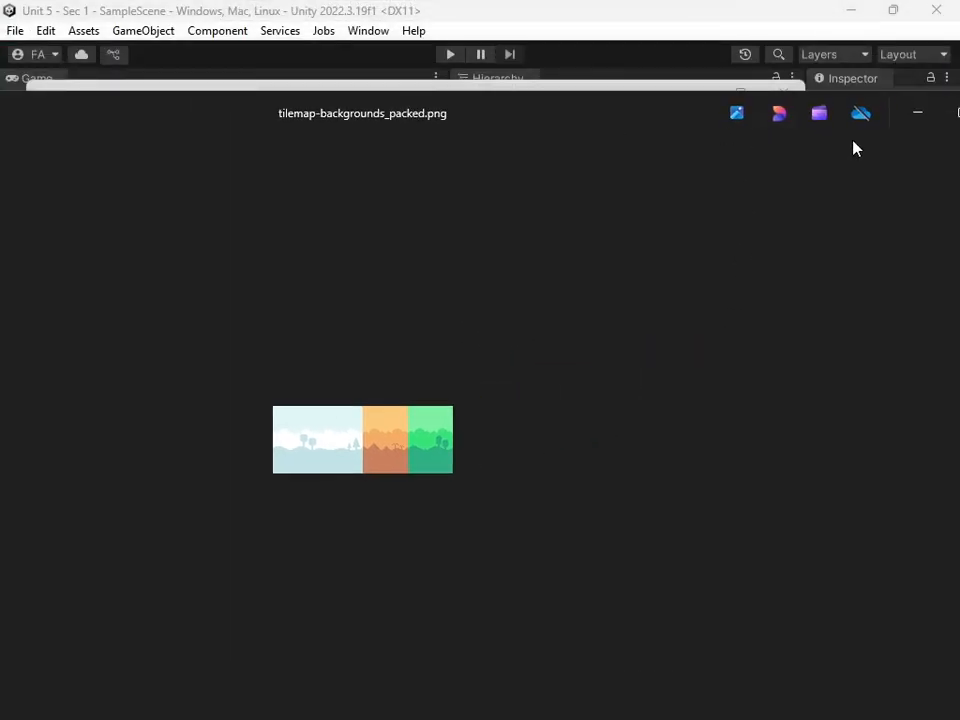
pyautogui.click(827, 122)
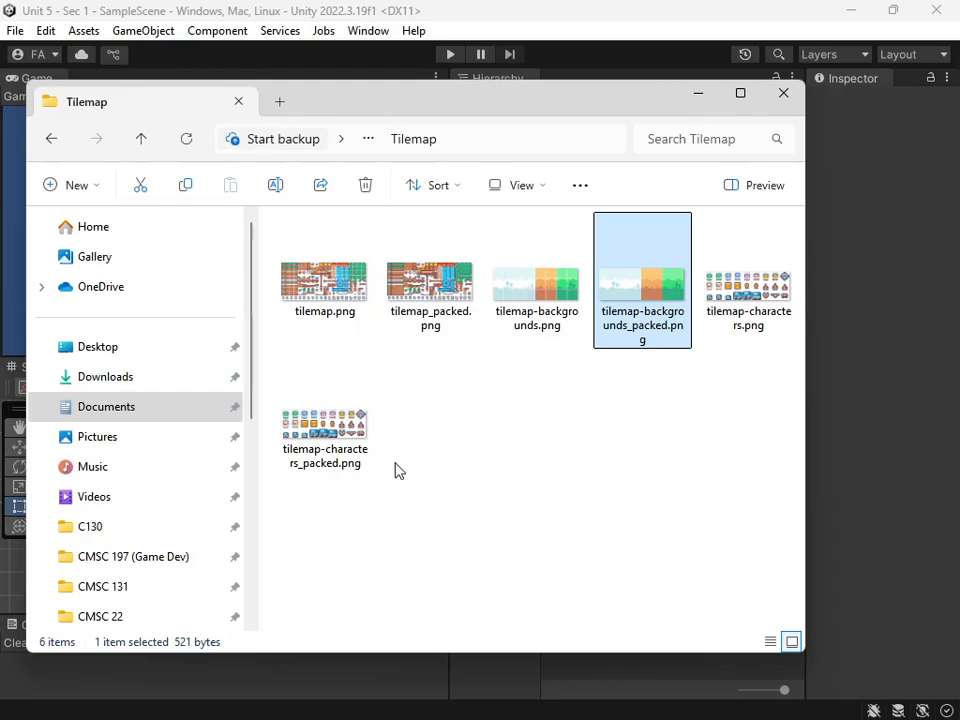
# - Preview the character sprites in tilemap-characters_packed.png and close the image
pyautogui.click(321, 439)
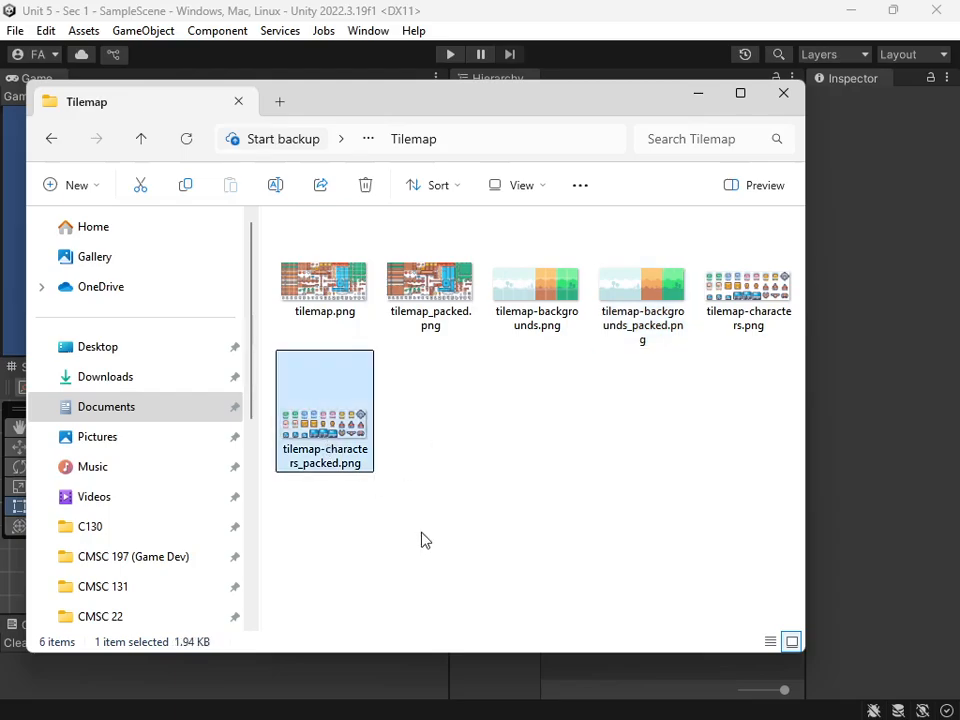
pyautogui.doubleClick(362, 468)
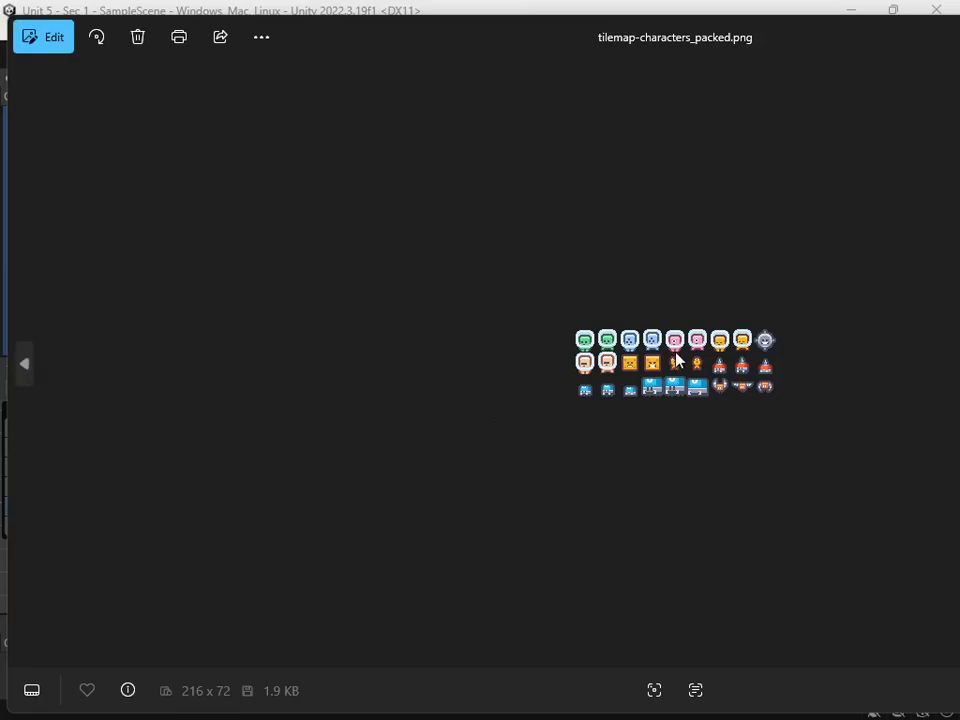
pyautogui.doubleClick(797, 35)
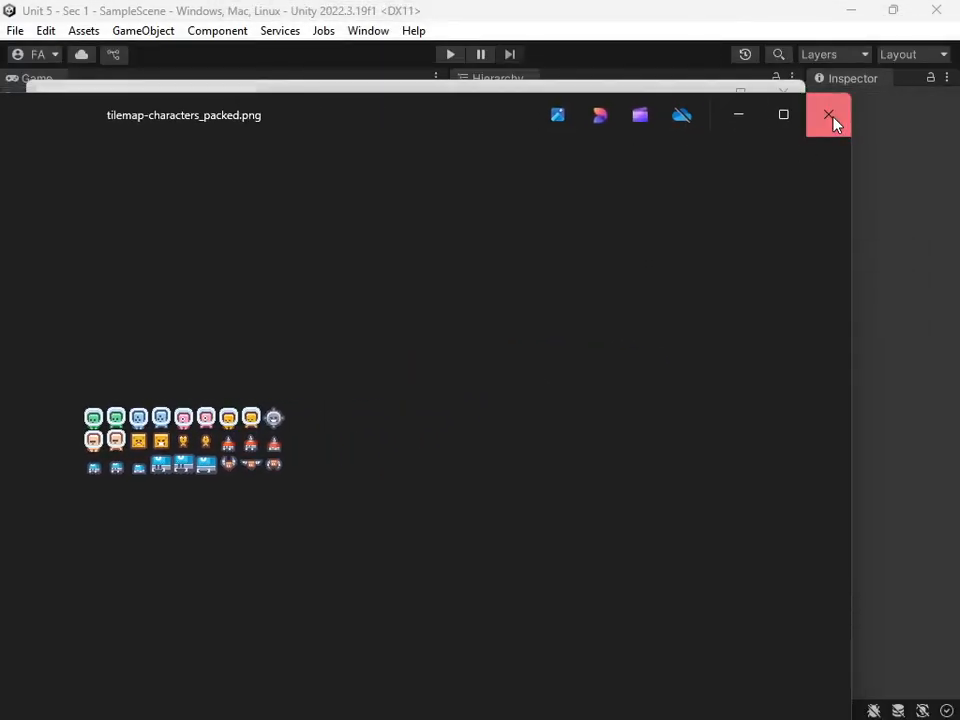
pyautogui.click(828, 114)
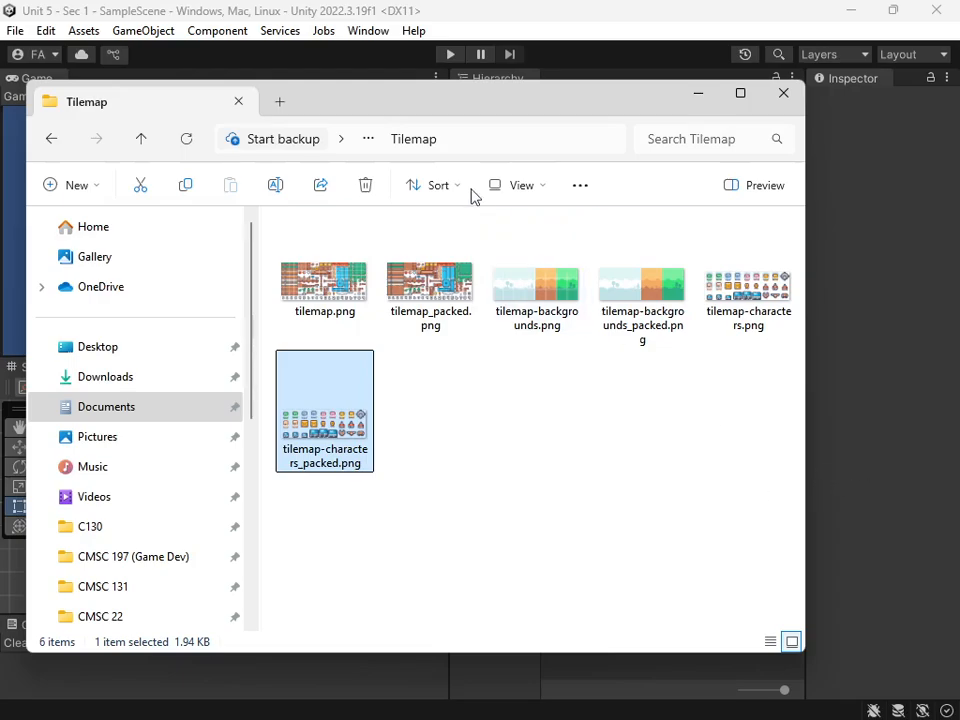
# - Import the Tilemap folder from kenney_pixel-platformer into the PlatformAssets folder of the Unity project
pyautogui.click(143, 140)
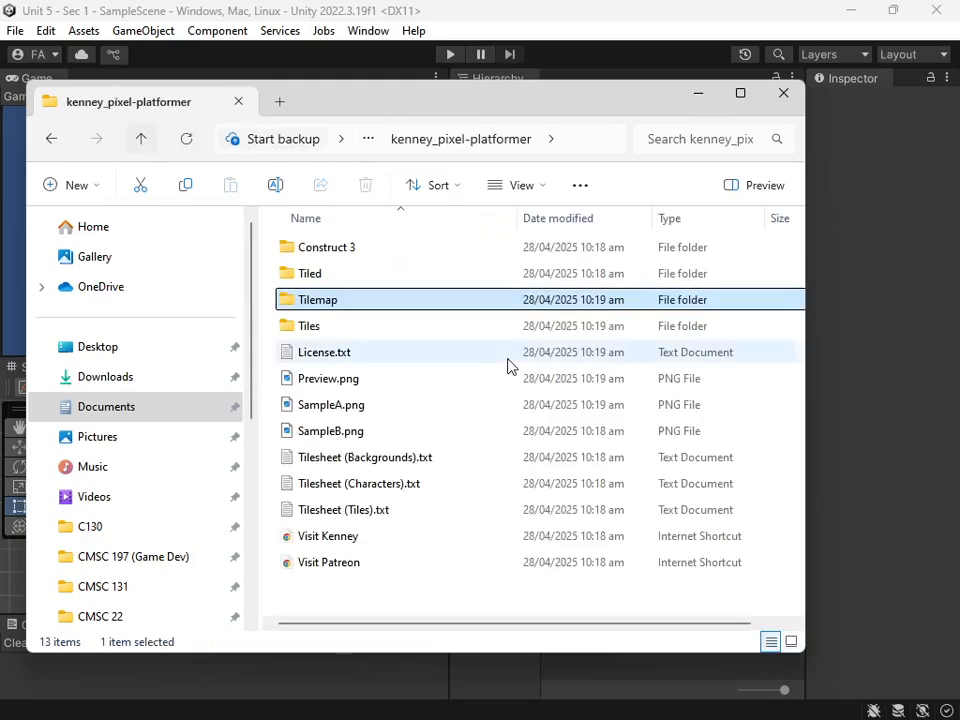
pyautogui.moveTo(559, 100); pyautogui.dragTo(346, 122)
pyautogui.moveTo(140, 323); pyautogui.dragTo(638, 497)
pyautogui.click(699, 509)
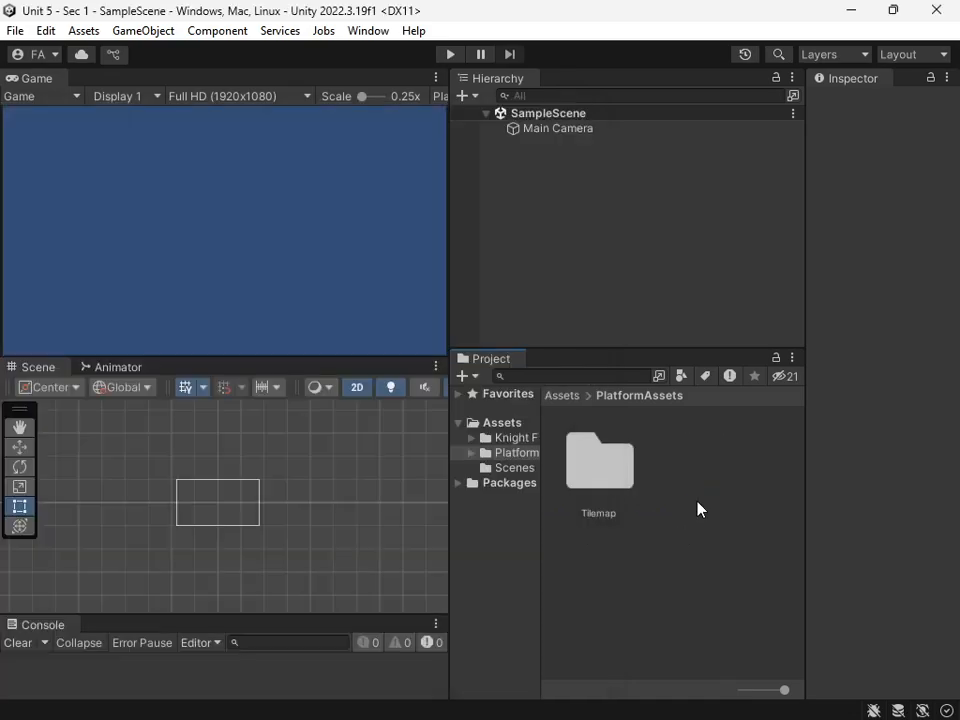
# - Widen the Game and Scene views and make the Scene view taller than the Game view
pyautogui.moveTo(450, 265); pyautogui.dragTo(595, 245)
pyautogui.moveTo(416, 356); pyautogui.dragTo(409, 296)
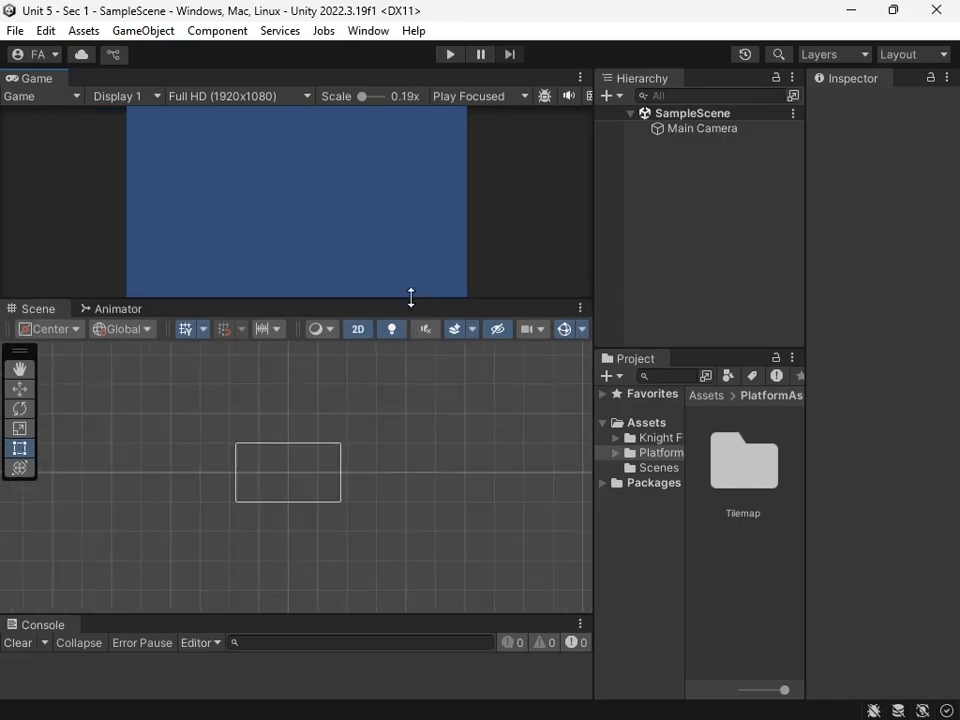
# - Open the Tilemap folder in the Project window, narrow its folder tree and widen the asset area to show every tilemap thumbnail
pyautogui.doubleClick(752, 471)
pyautogui.moveTo(686, 472); pyautogui.dragTo(482, 471)
pyautogui.moveTo(593, 512); pyautogui.dragTo(387, 514)
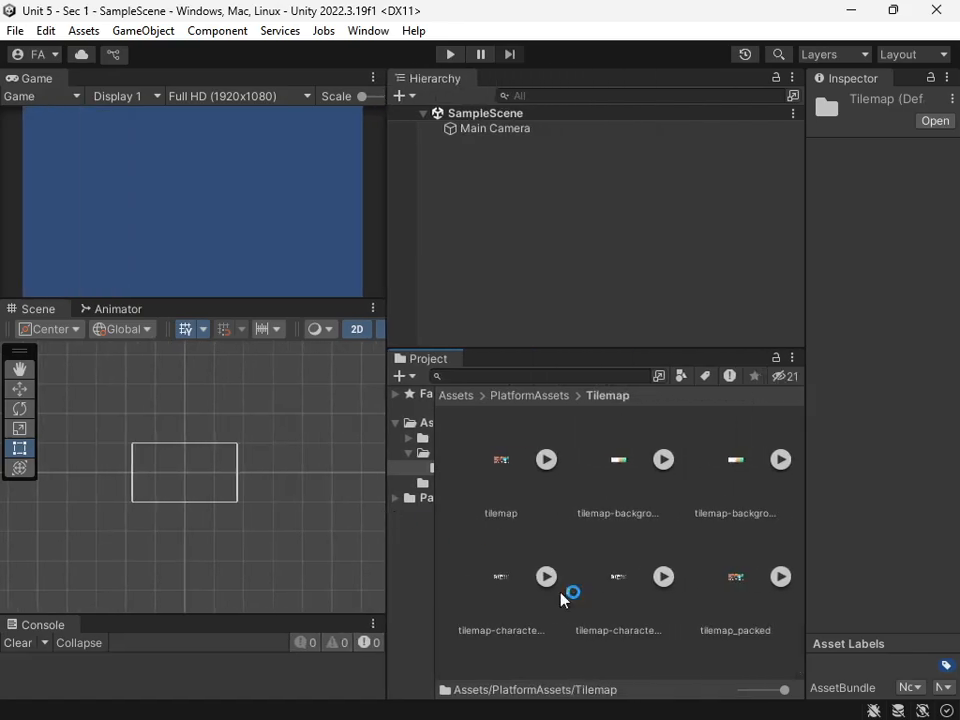
pyautogui.moveTo(783, 691); pyautogui.dragTo(763, 691)
pyautogui.click(784, 690)
# - Place the tilemap sprite in the scene near the camera frame's upper-right corner and widen the Inspector to show full property values
pyautogui.click(508, 462)
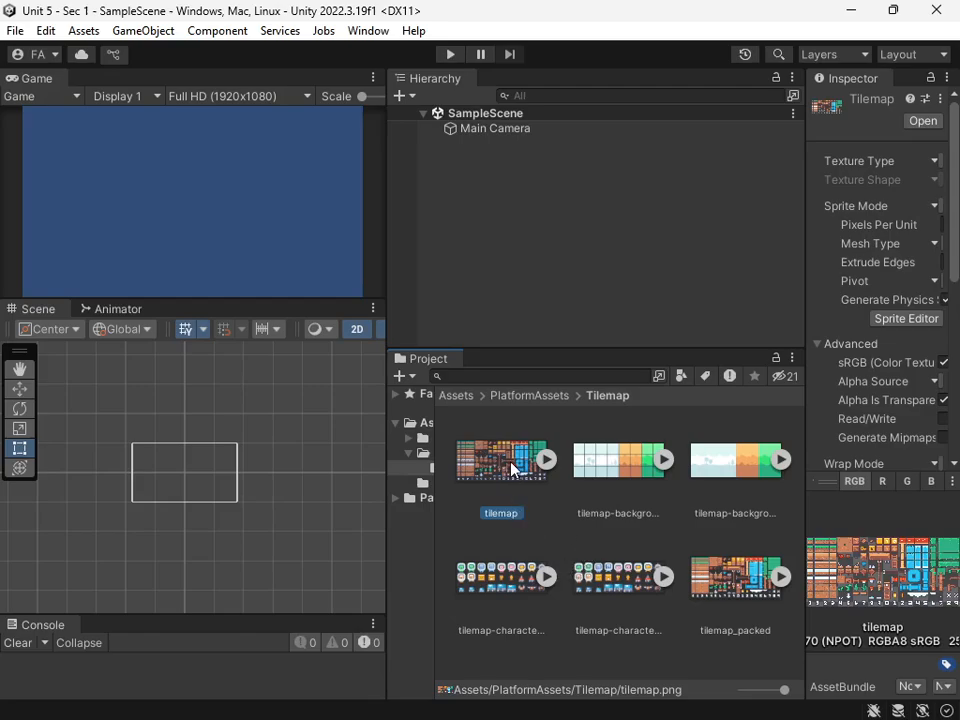
pyautogui.moveTo(510, 468); pyautogui.dragTo(222, 462)
pyautogui.scroll(3, 236, 482)
pyautogui.scroll(3, 242, 479)
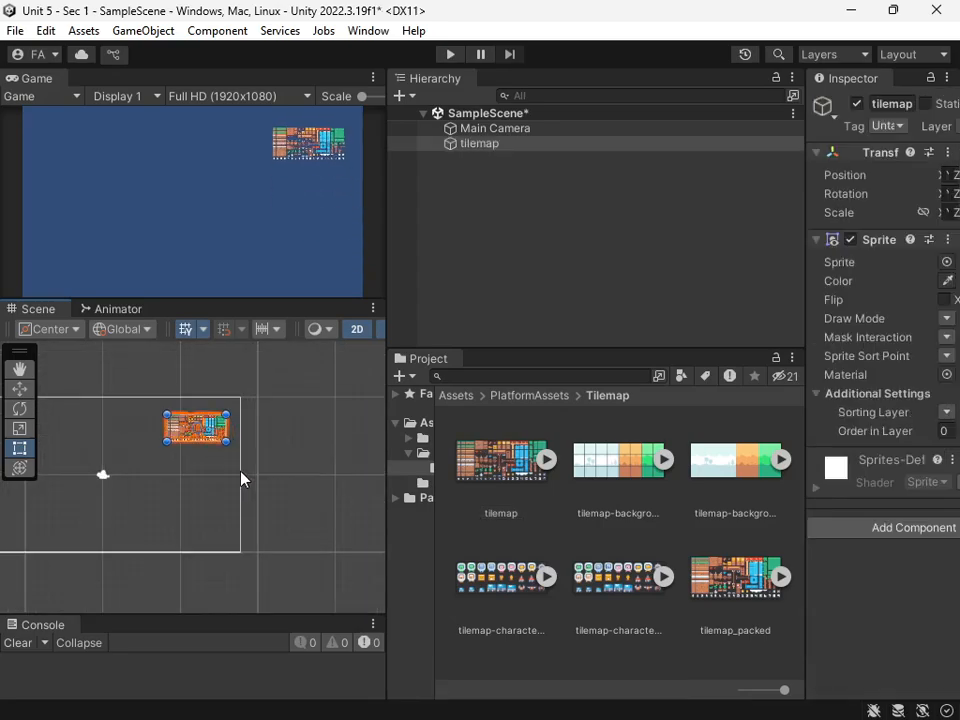
pyautogui.moveTo(220, 495); pyautogui.dragTo(321, 510, button='middle')
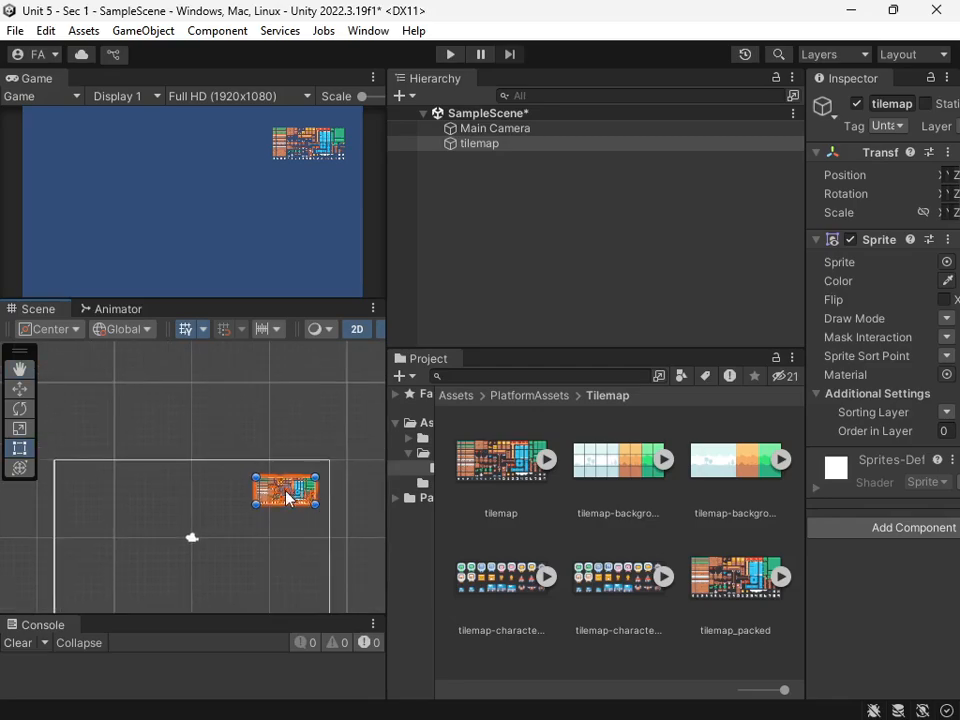
pyautogui.scroll(8, 291, 499)
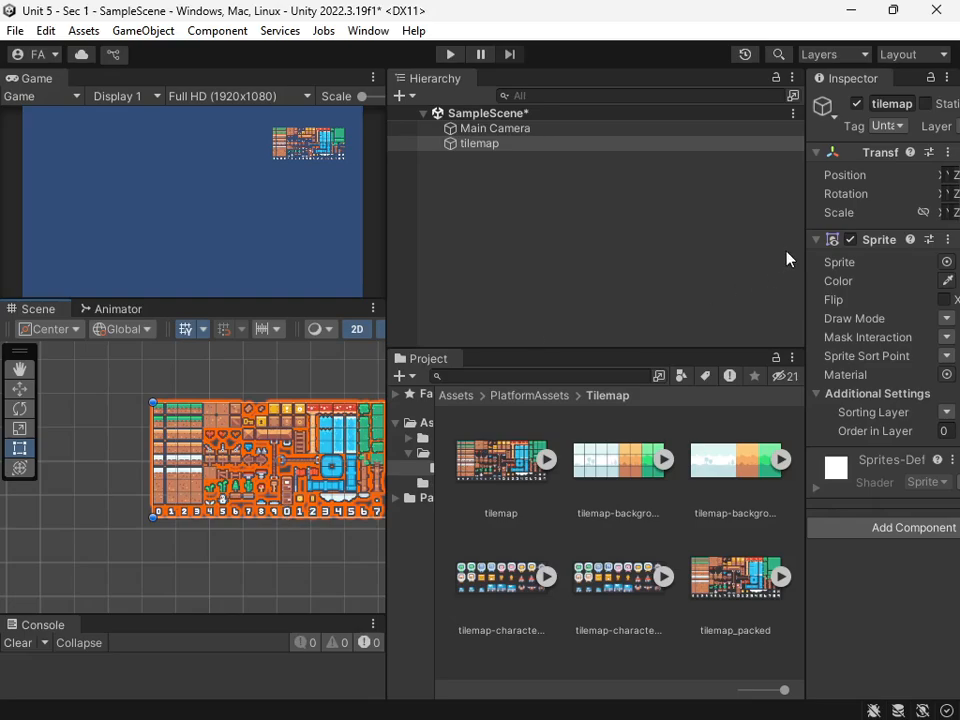
pyautogui.moveTo(808, 191); pyautogui.dragTo(714, 197)
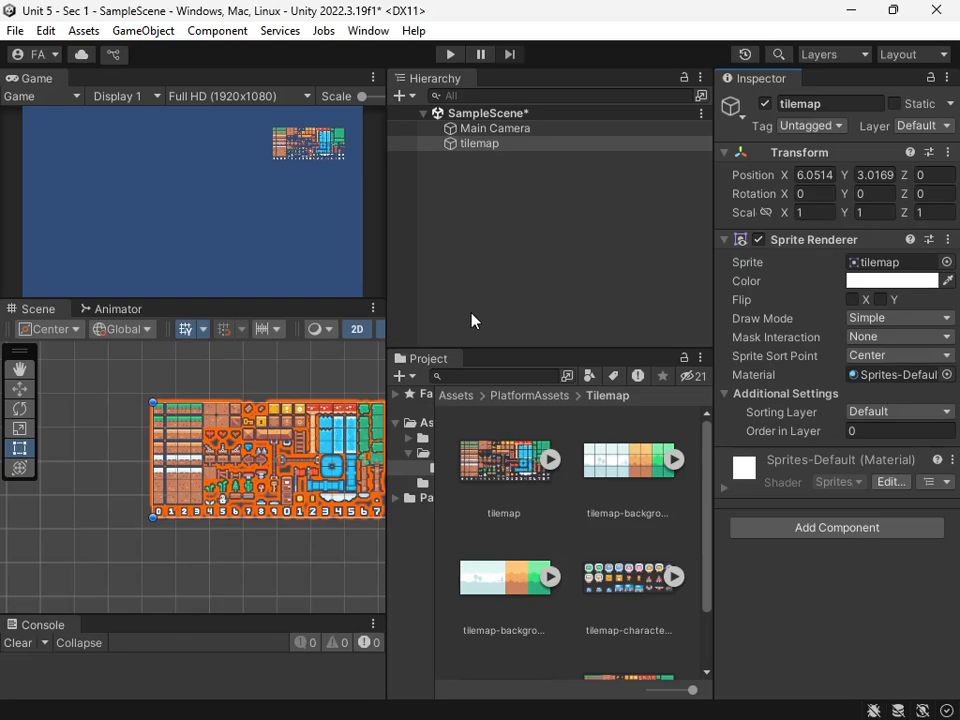
pyautogui.hotkey('alt', 'Tab')
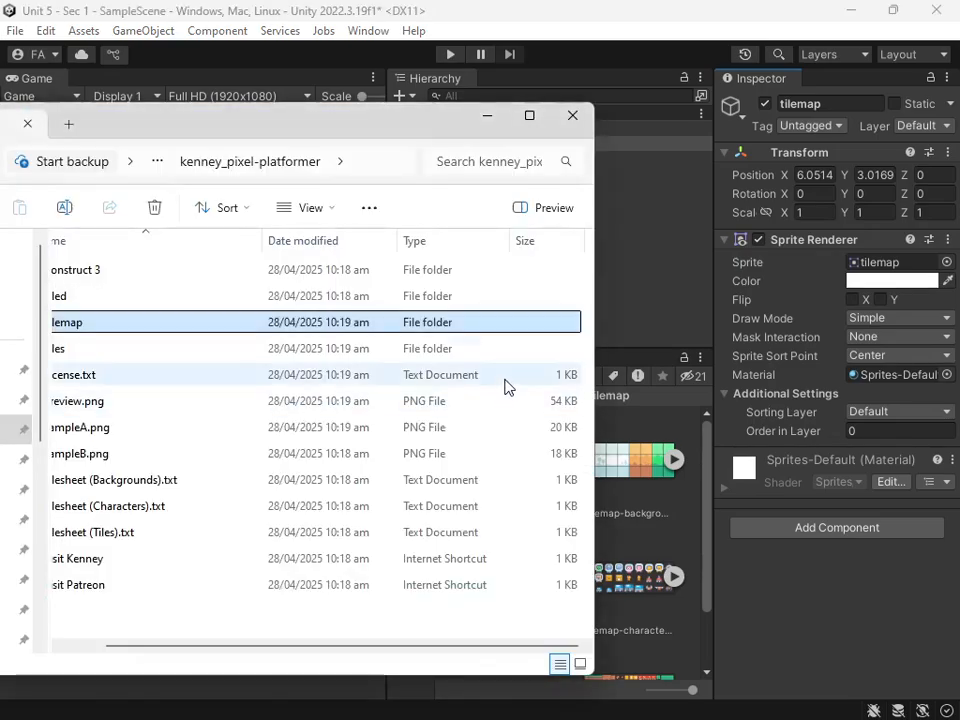
pyautogui.hotkey('alt', 'Tab')
pyautogui.hotkey('alt', 'Tab')
pyautogui.hotkey('alt', 'Tab')
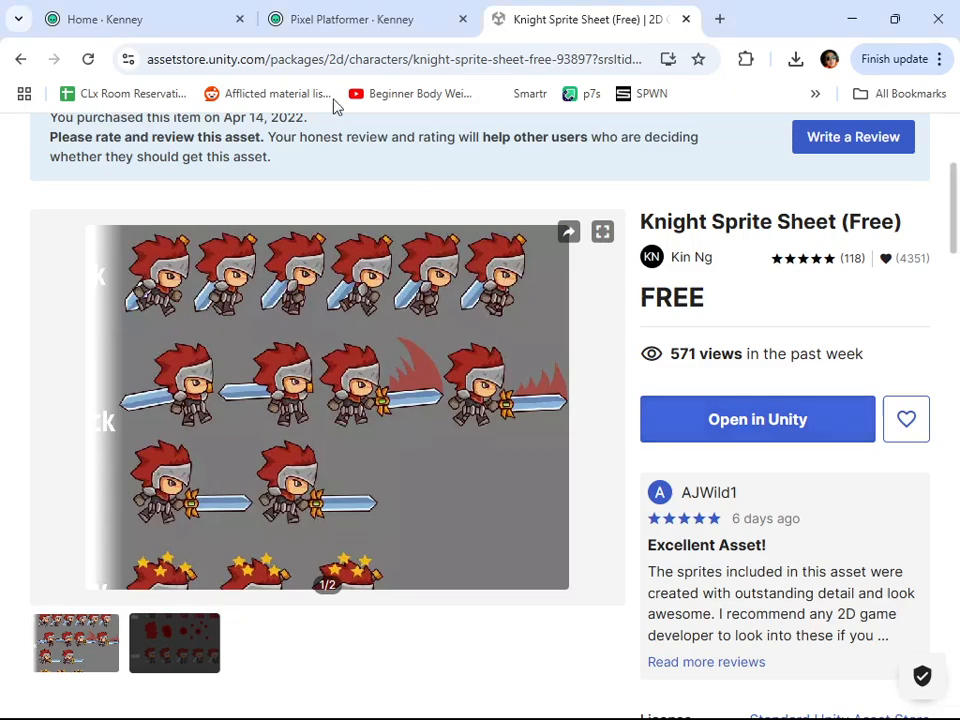
pyautogui.click(278, 11)
pyautogui.scroll(3, 287, 259)
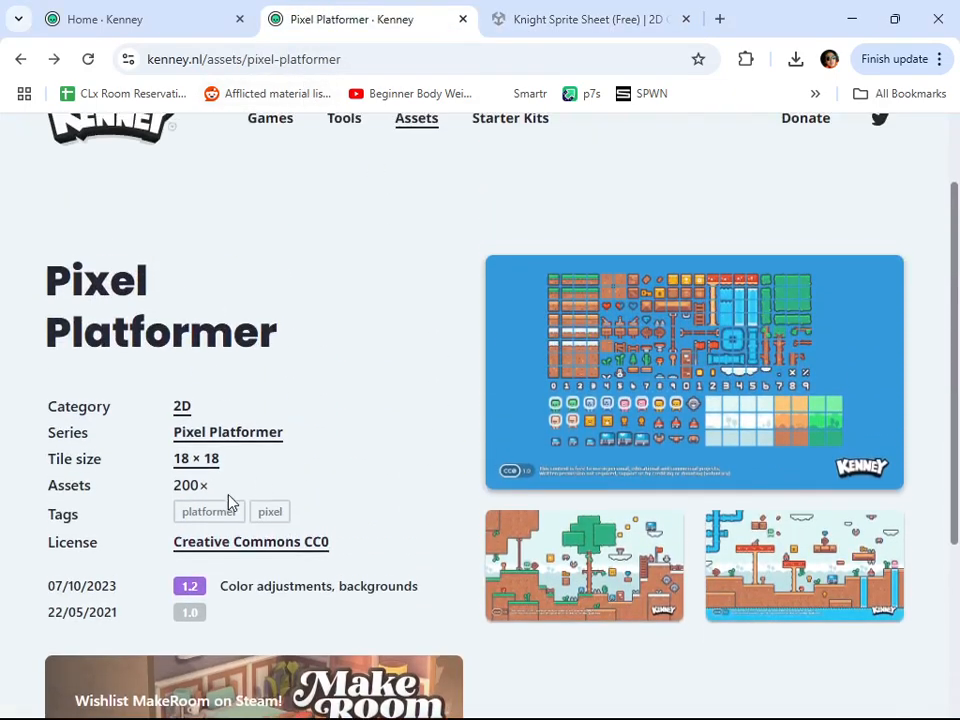
pyautogui.moveTo(55, 458); pyautogui.dragTo(80, 452)
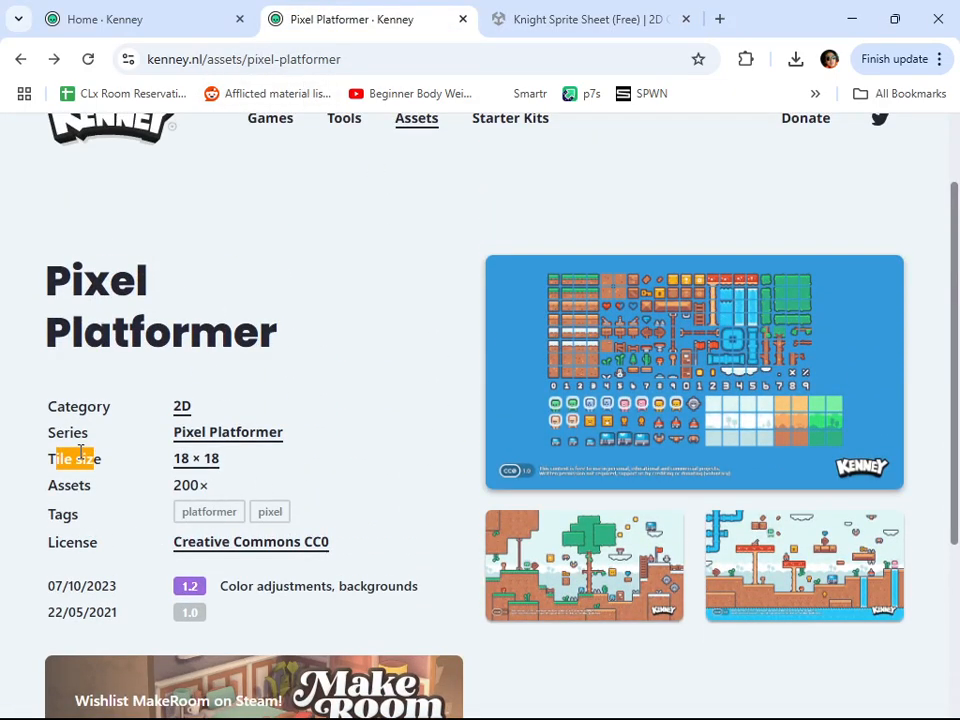
pyautogui.hotkey('alt', 'Tab')
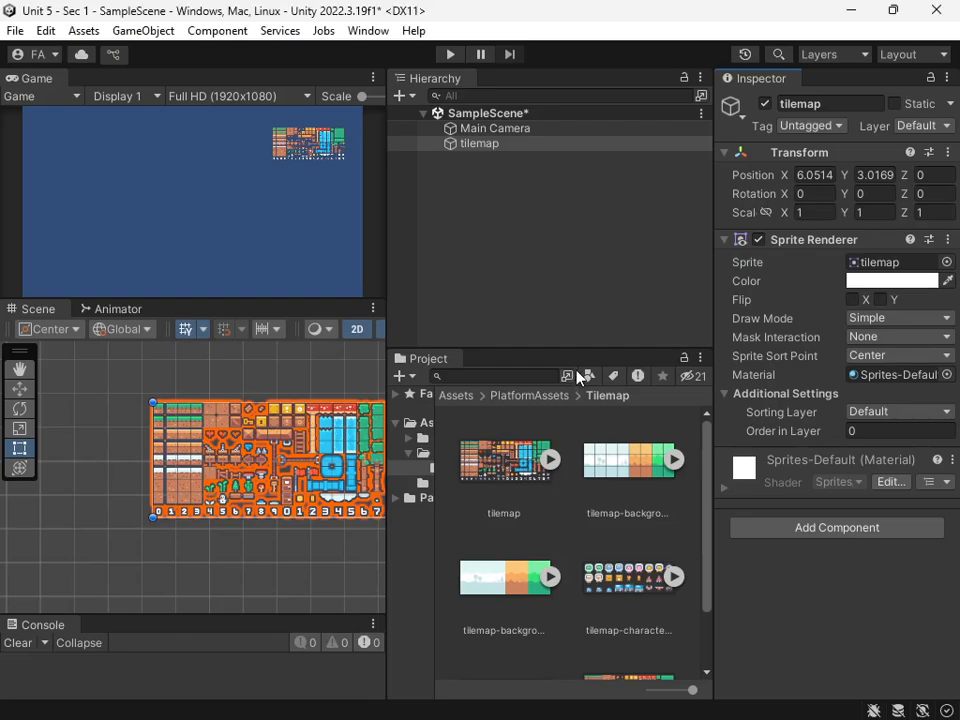
# - Set the tilemap texture's Pixels Per Unit to 18, matching Kenney's listed tile size, and apply the import settings
pyautogui.click(521, 467)
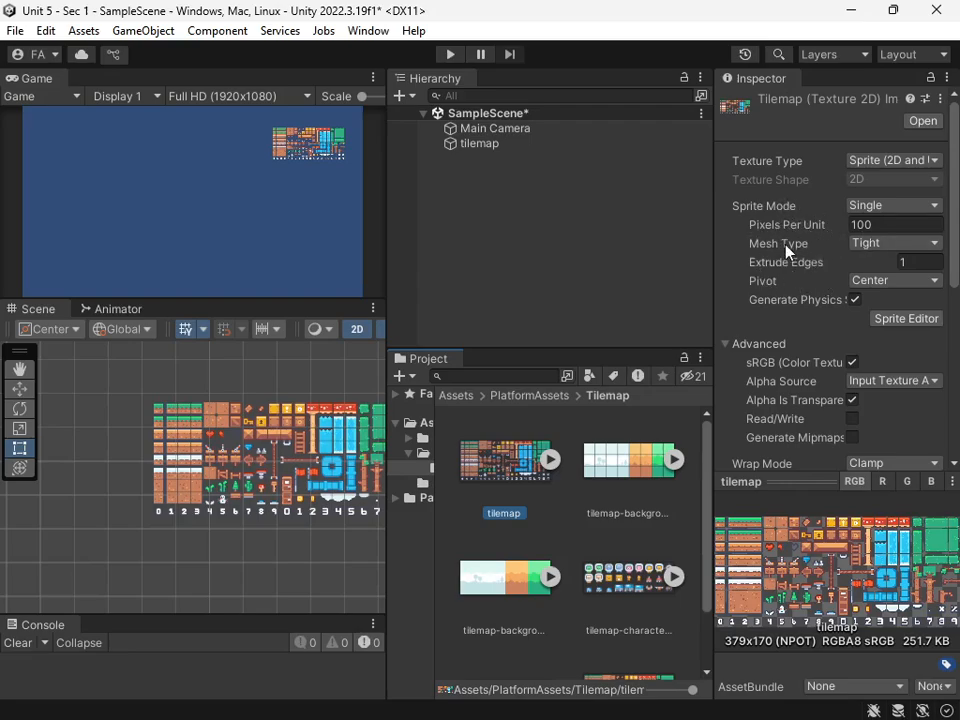
pyautogui.moveTo(811, 234)
pyautogui.hotkey('alt', 'Tab')
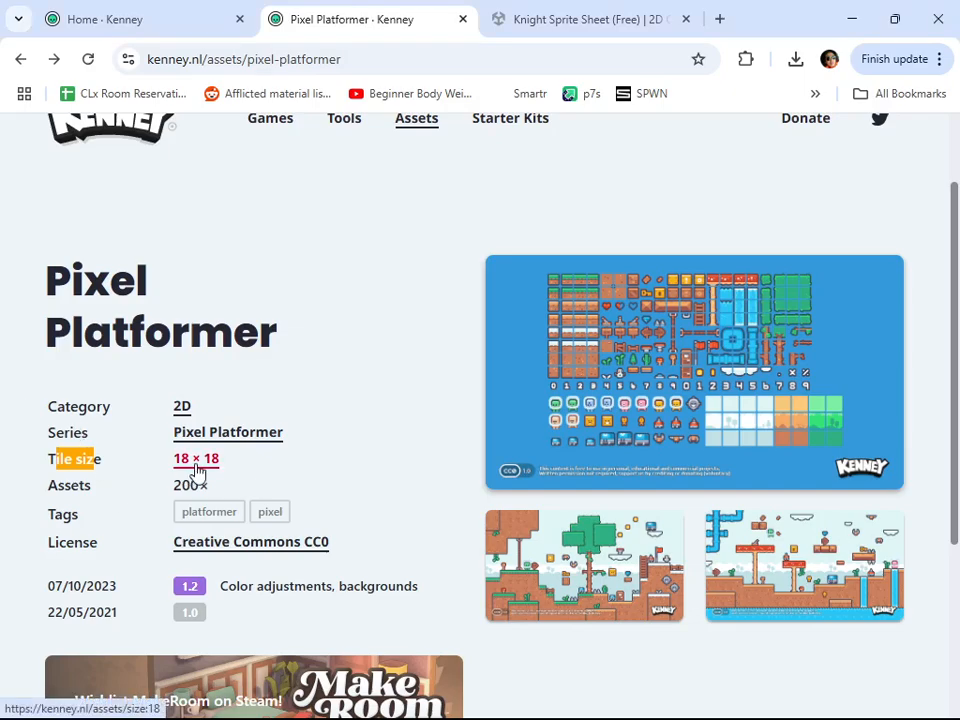
pyautogui.hotkey('alt', 'Tab')
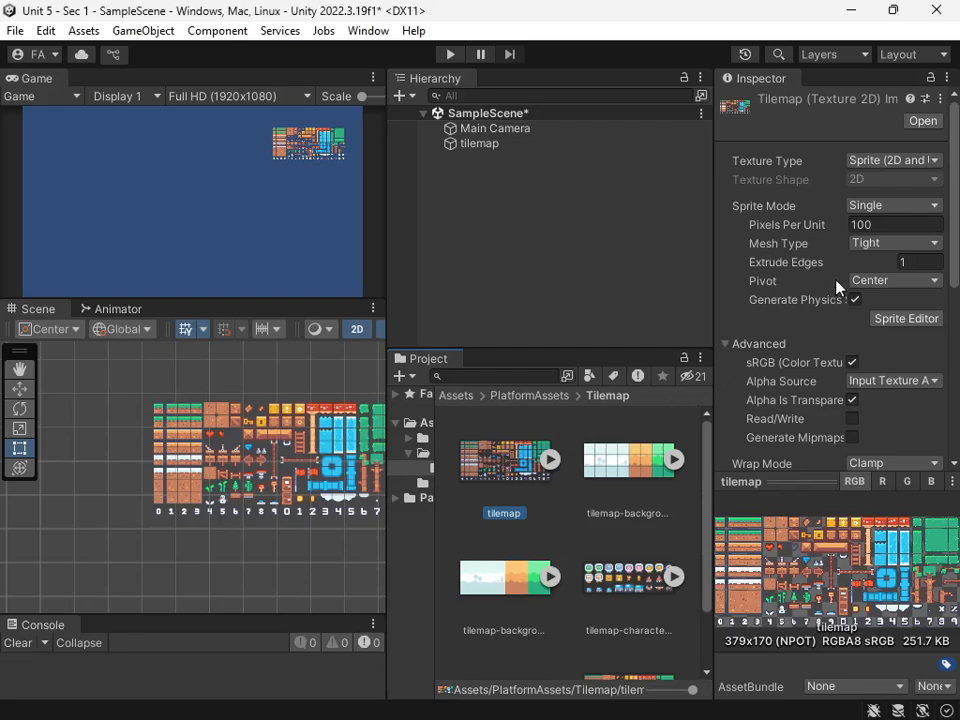
pyautogui.click(893, 224)
pyautogui.write('18')
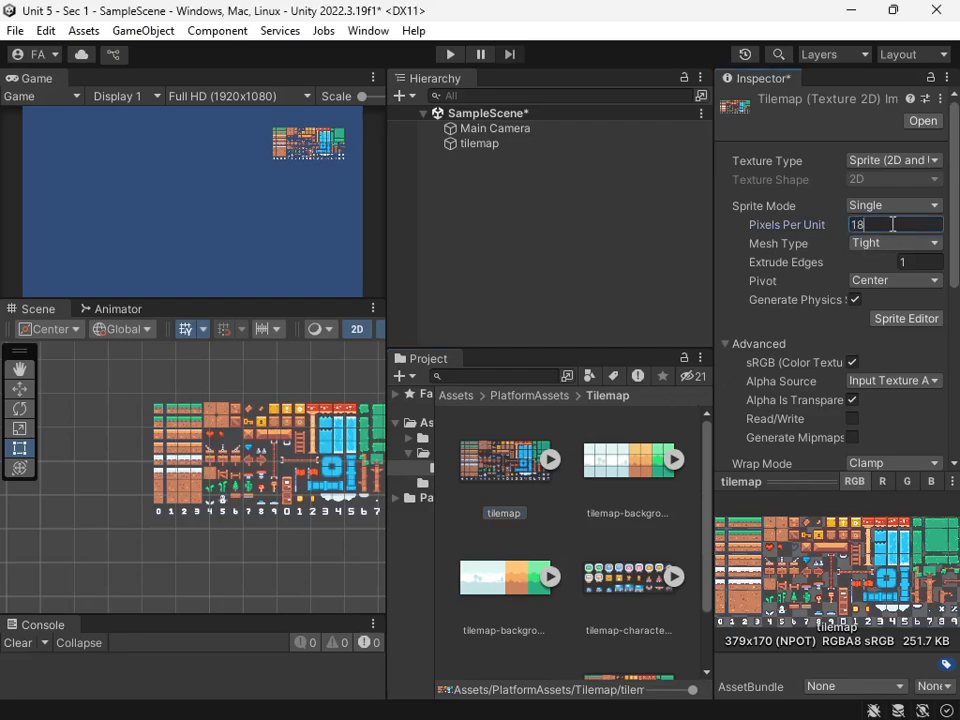
pyautogui.scroll(-3, 895, 390)
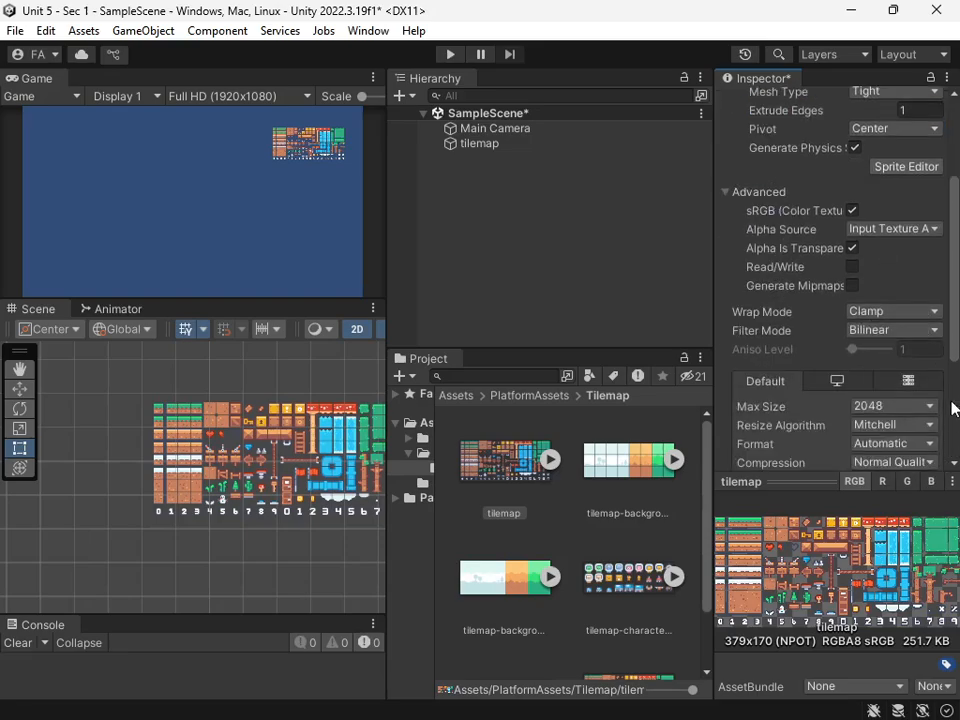
pyautogui.scroll(-3, 910, 345)
pyautogui.click(922, 362)
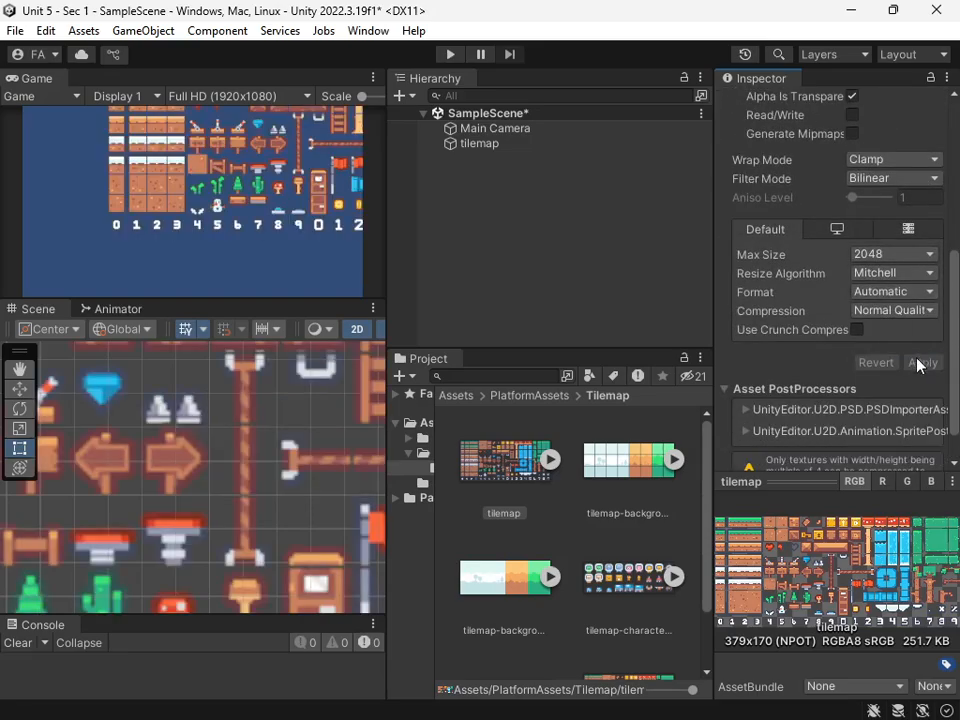
# - Move the tilemap sprite in the scene to about X 10.8, Y -0.1 and compare its tiles with the grid squares
pyautogui.scroll(-3, 236, 476)
pyautogui.moveTo(146, 453); pyautogui.dragTo(146, 453, button='middle')
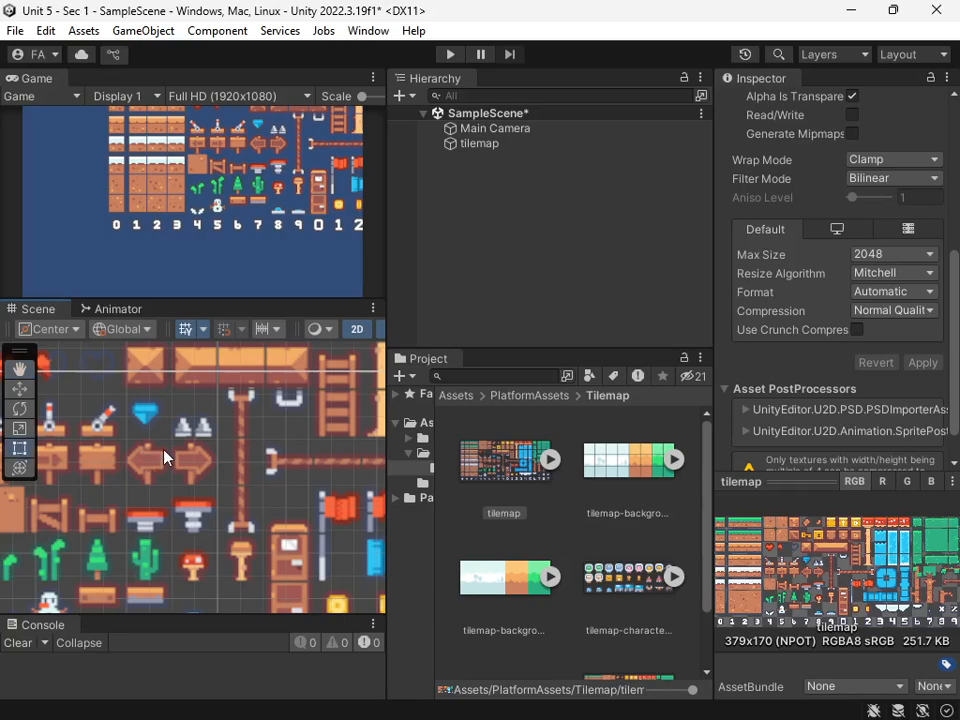
pyautogui.moveTo(163, 459); pyautogui.dragTo(280, 536)
pyautogui.moveTo(118, 453); pyautogui.dragTo(266, 496)
pyautogui.click(190, 405)
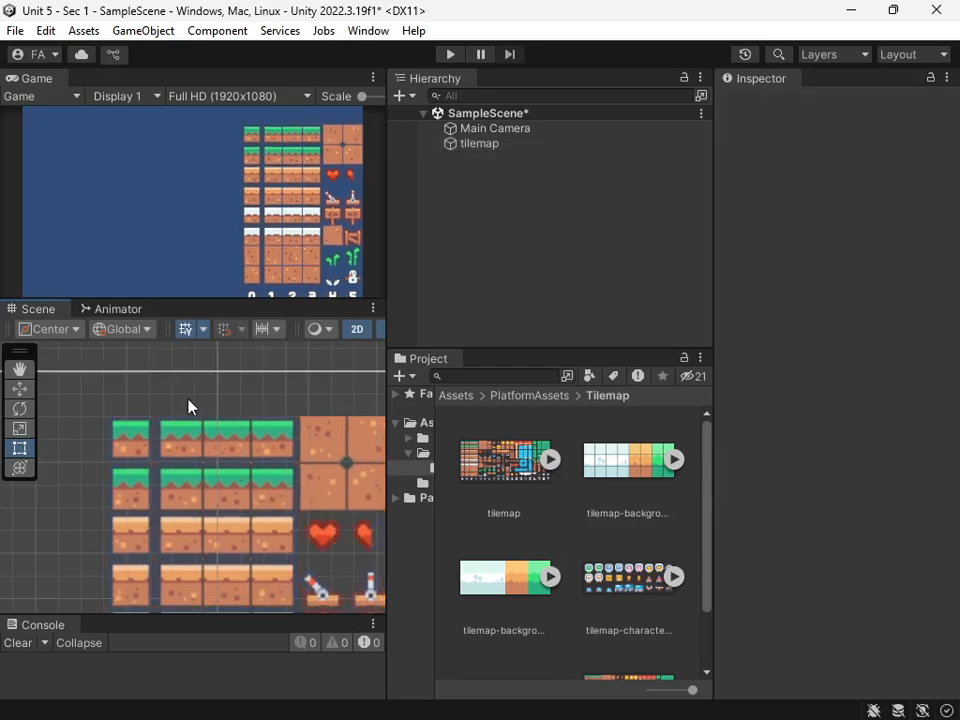
pyautogui.click(229, 463)
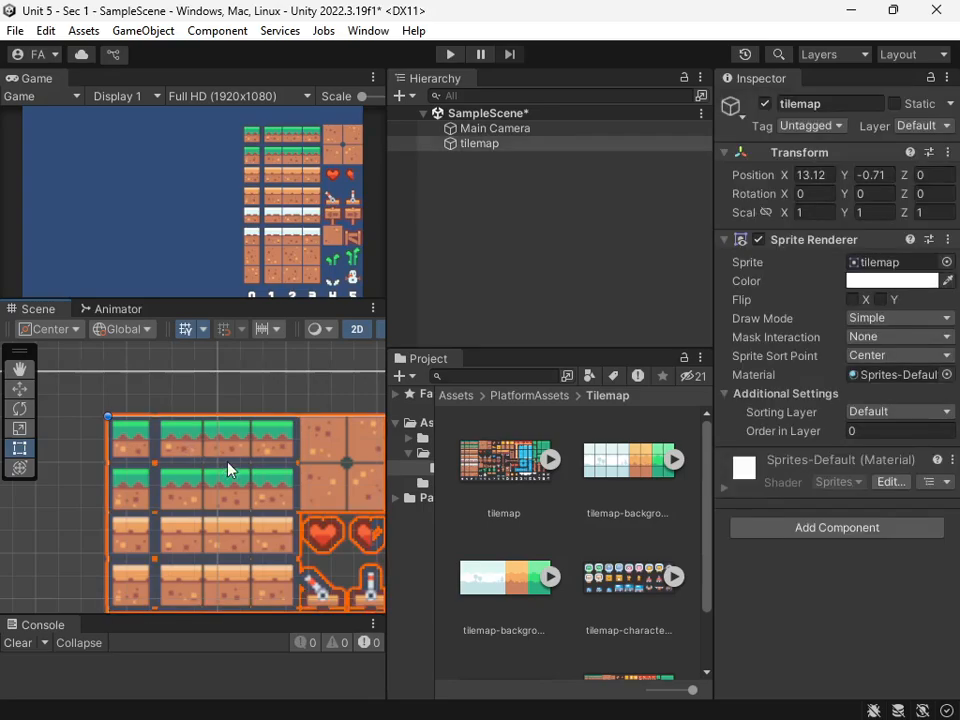
pyautogui.click(201, 399)
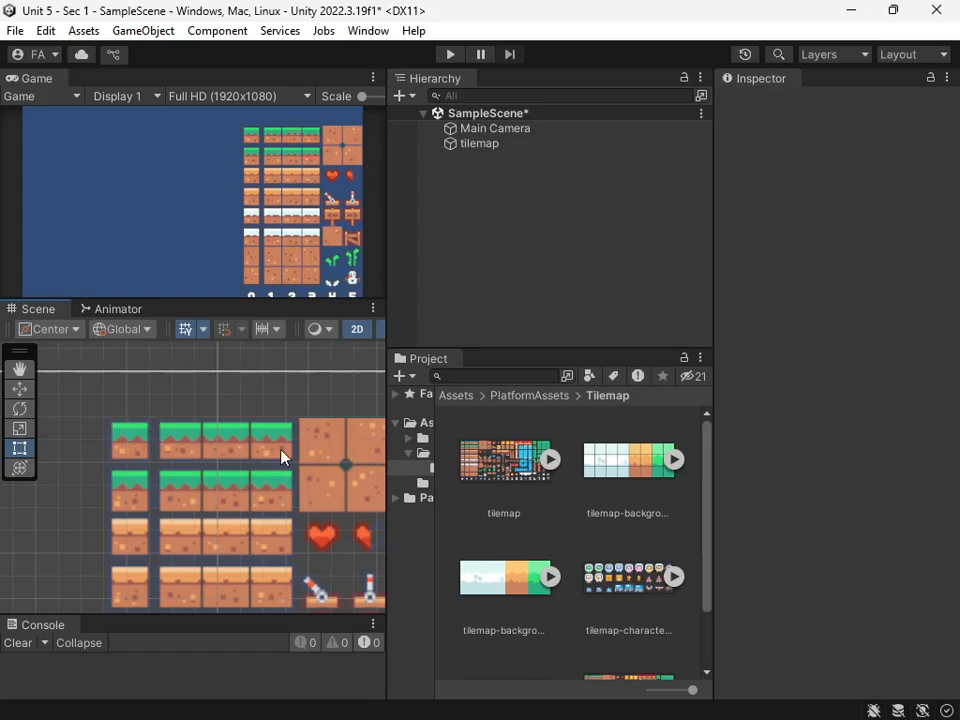
pyautogui.click(270, 507)
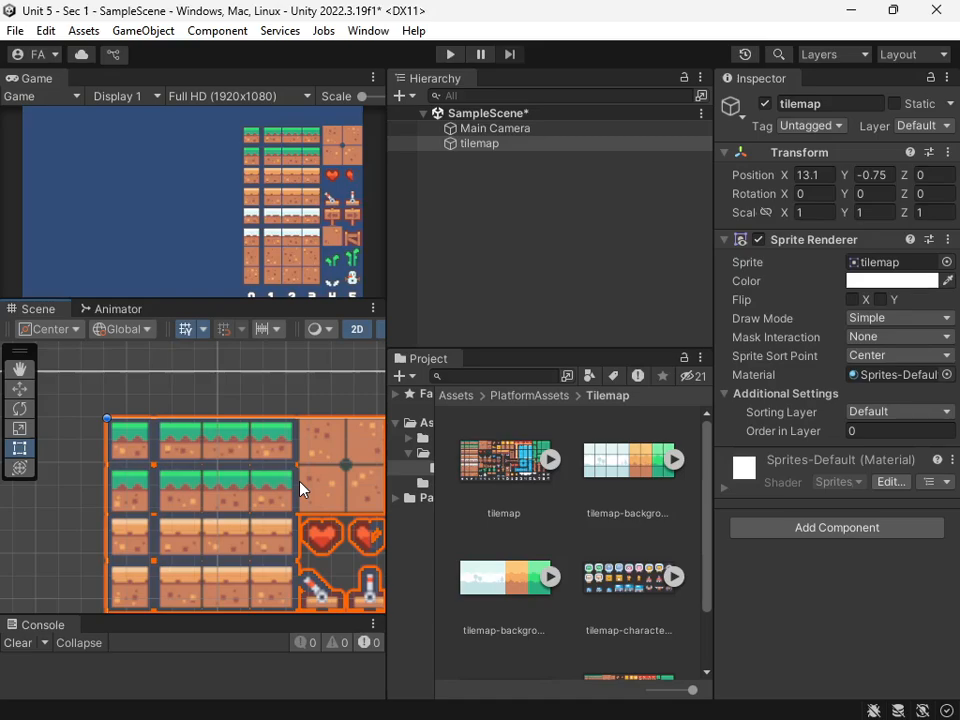
pyautogui.moveTo(340, 495); pyautogui.dragTo(210, 467)
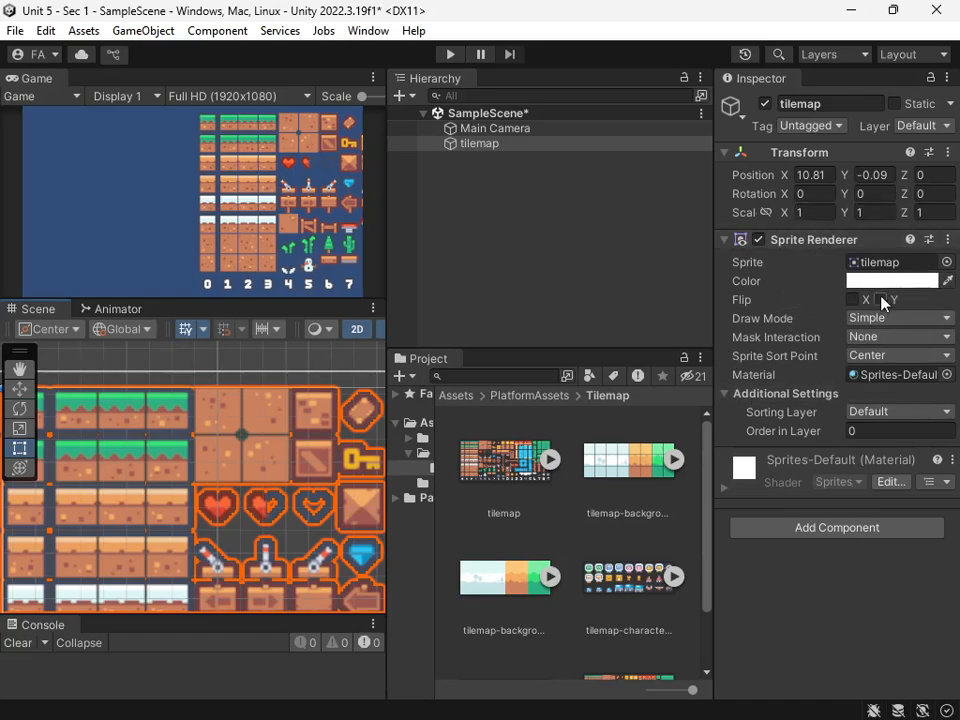
# - Set the tilemap texture's Sprite Mode to Multiple, apply it, and delete the tilemap object from the scene
pyautogui.click(500, 478)
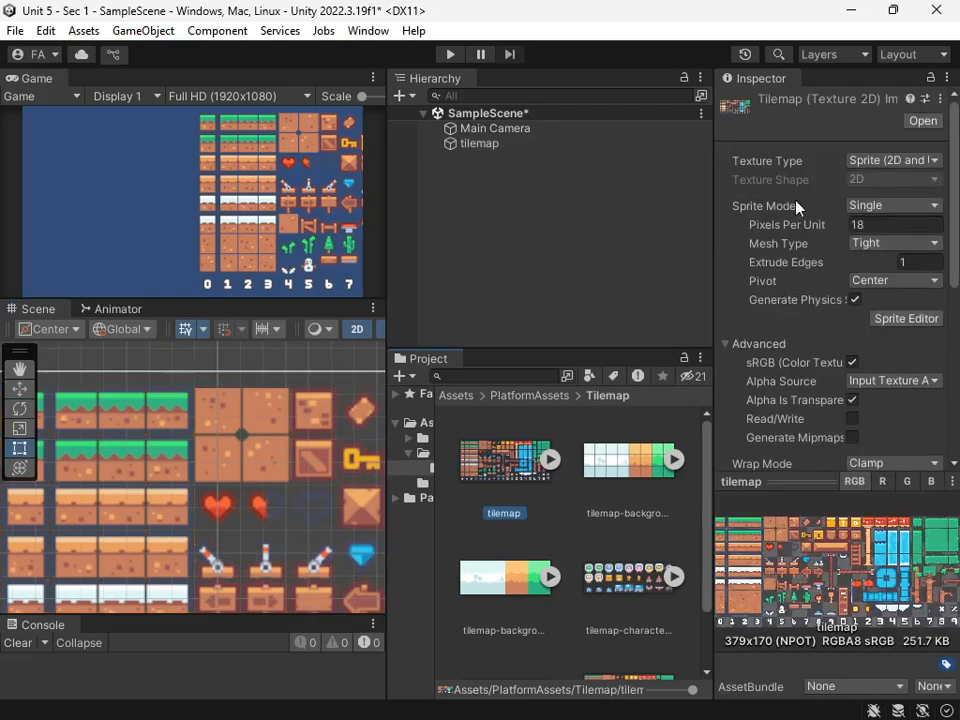
pyautogui.click(880, 210)
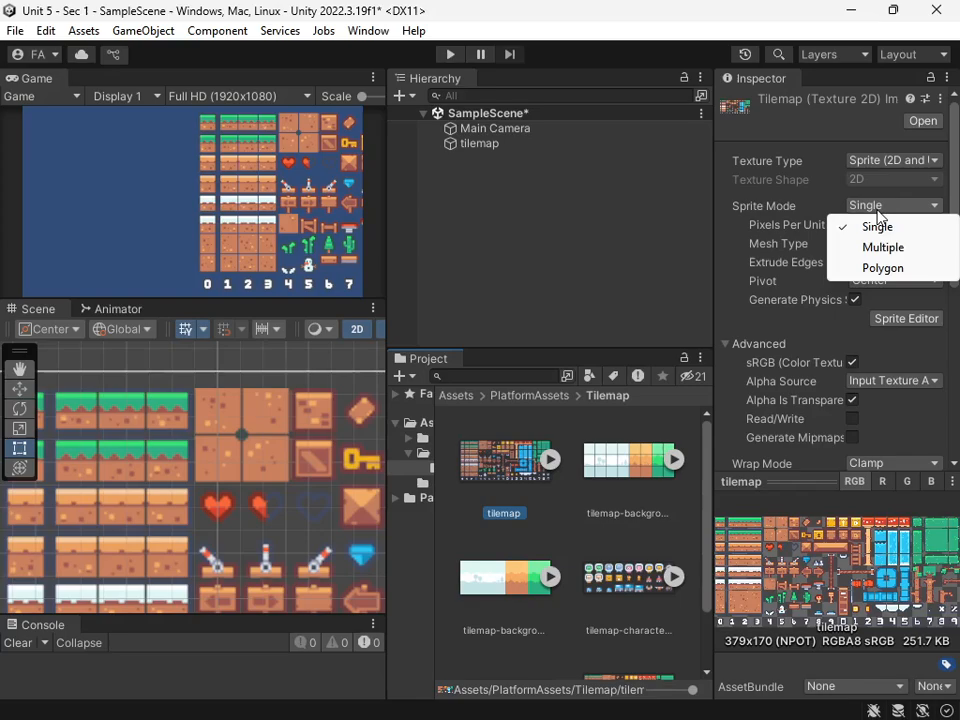
pyautogui.click(884, 248)
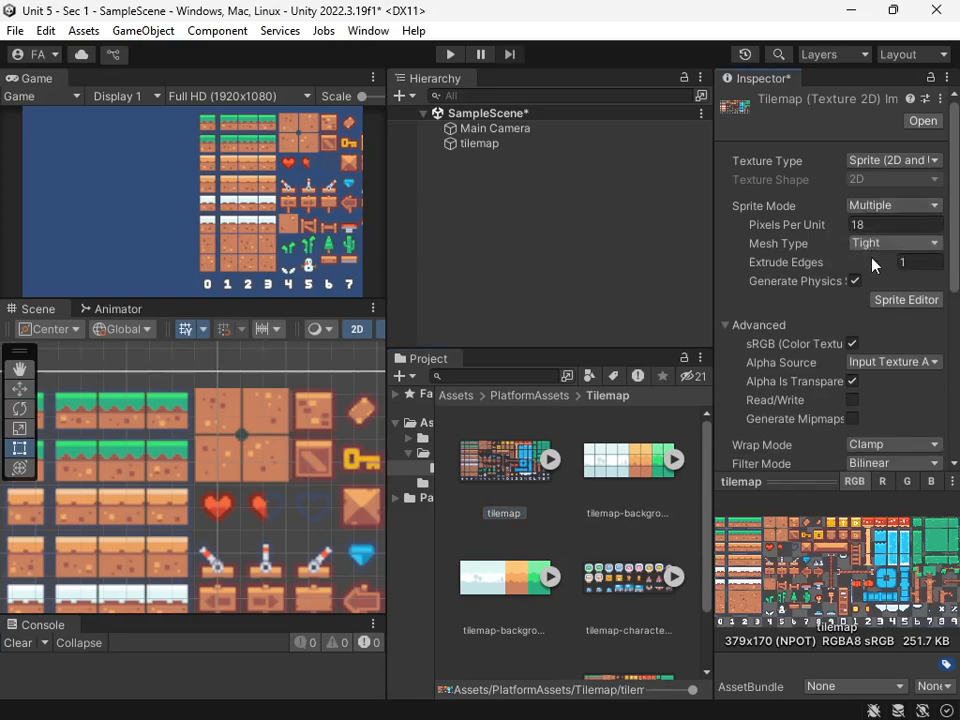
pyautogui.scroll(-5, 876, 300)
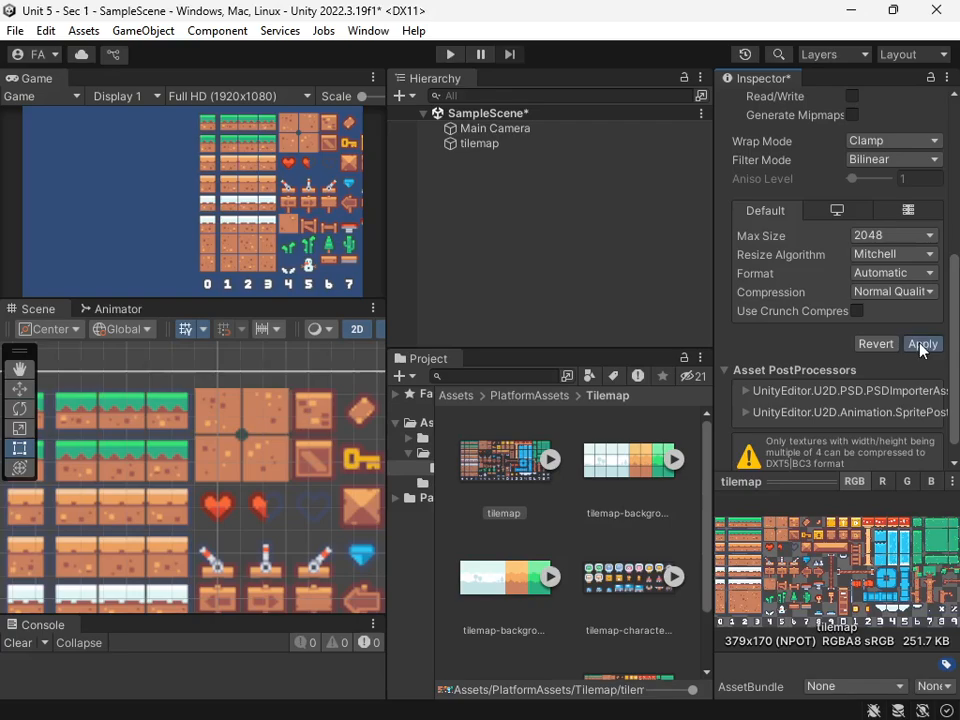
pyautogui.click(920, 344)
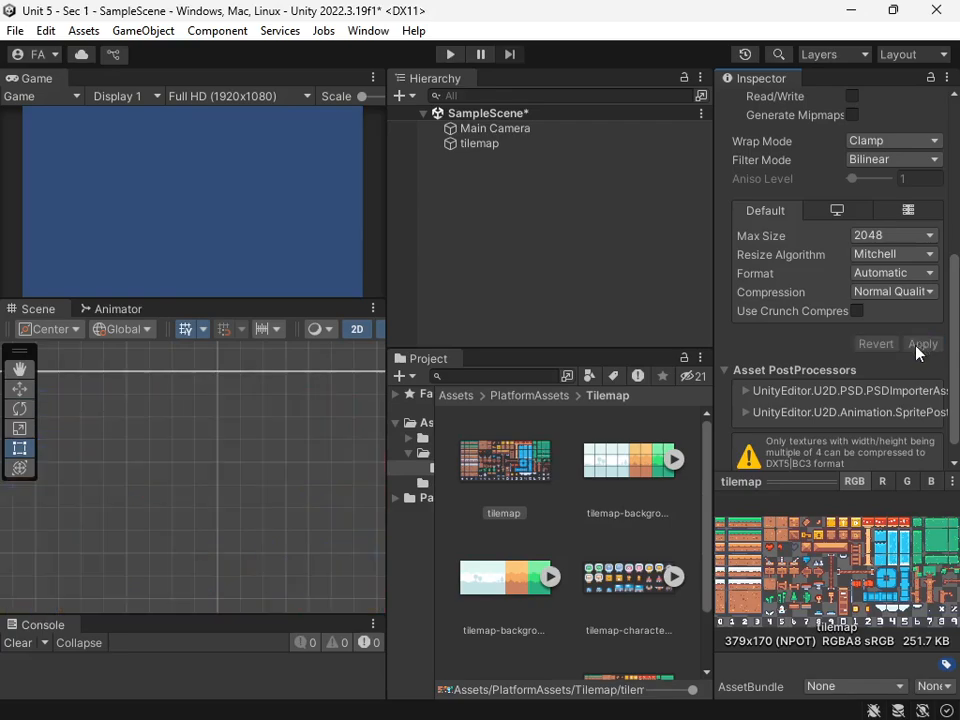
pyautogui.click(490, 146)
pyautogui.press('Delete')
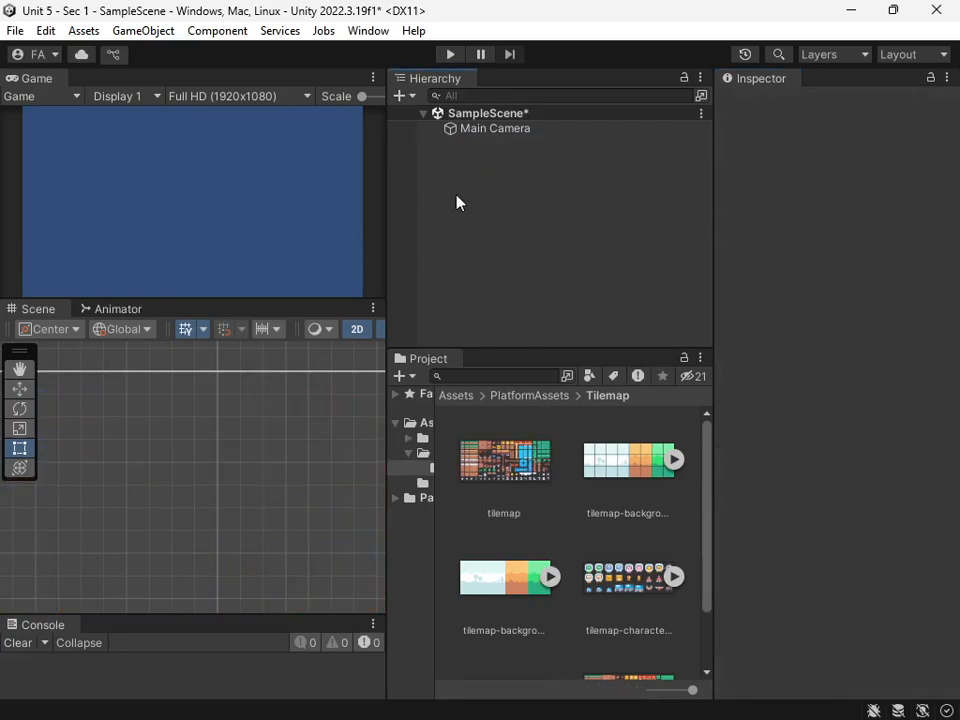
# - Open the tilemap texture in the Sprite Editor and resize and reposition its window so the whole sheet fits in view
pyautogui.click(505, 452)
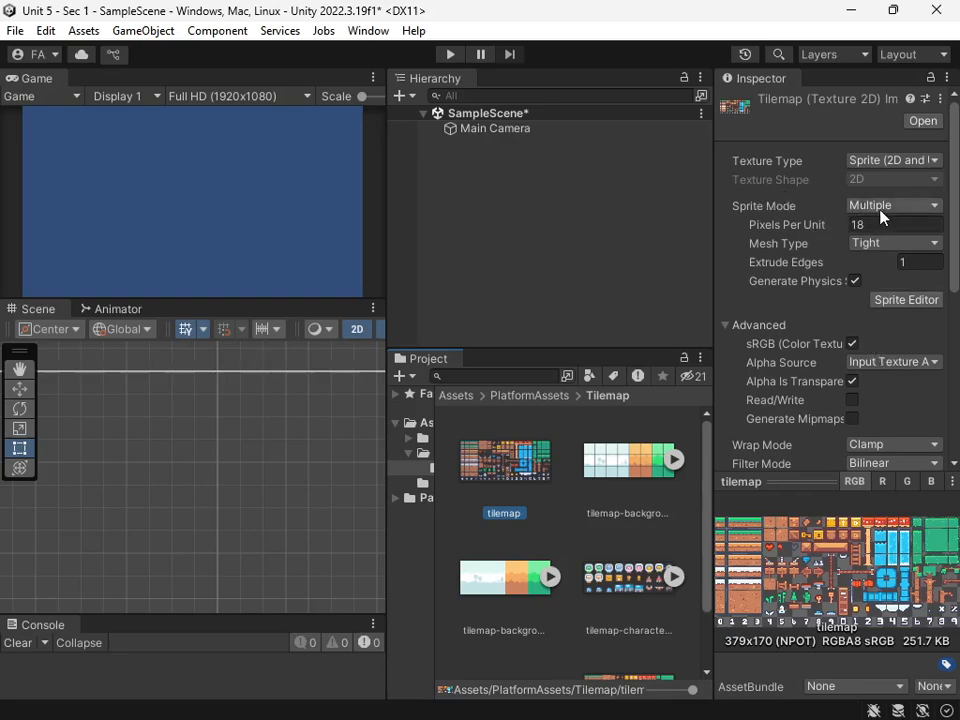
pyautogui.click(903, 303)
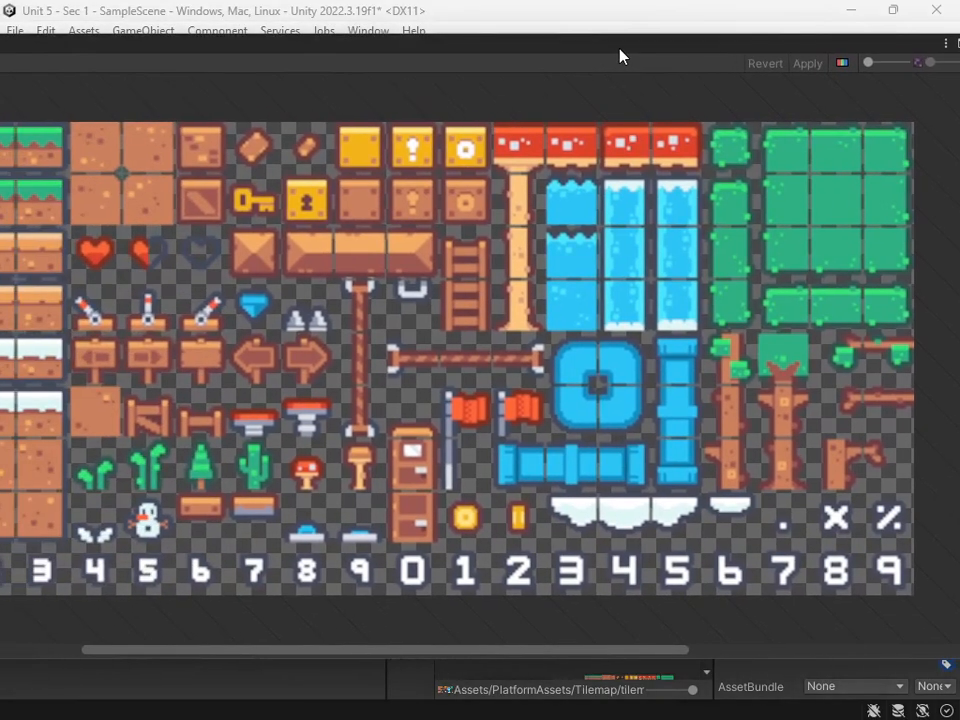
pyautogui.moveTo(620, 56); pyautogui.dragTo(814, 79)
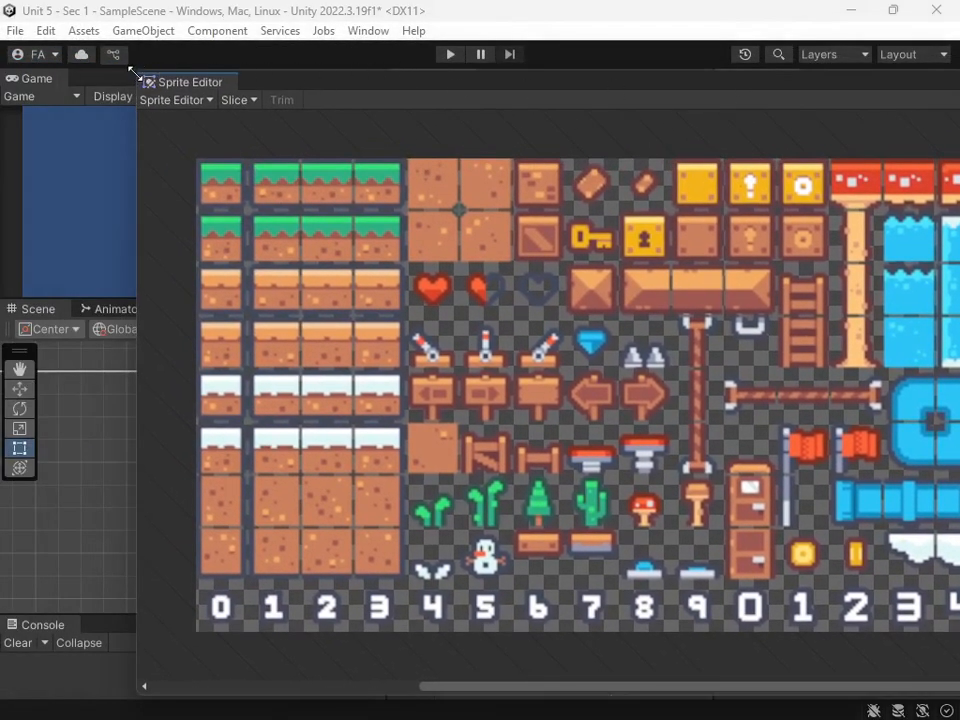
pyautogui.moveTo(143, 79); pyautogui.dragTo(468, 200)
pyautogui.moveTo(695, 208); pyautogui.dragTo(215, 100)
pyautogui.scroll(-3, 437, 307)
pyautogui.moveTo(429, 107); pyautogui.dragTo(497, 112)
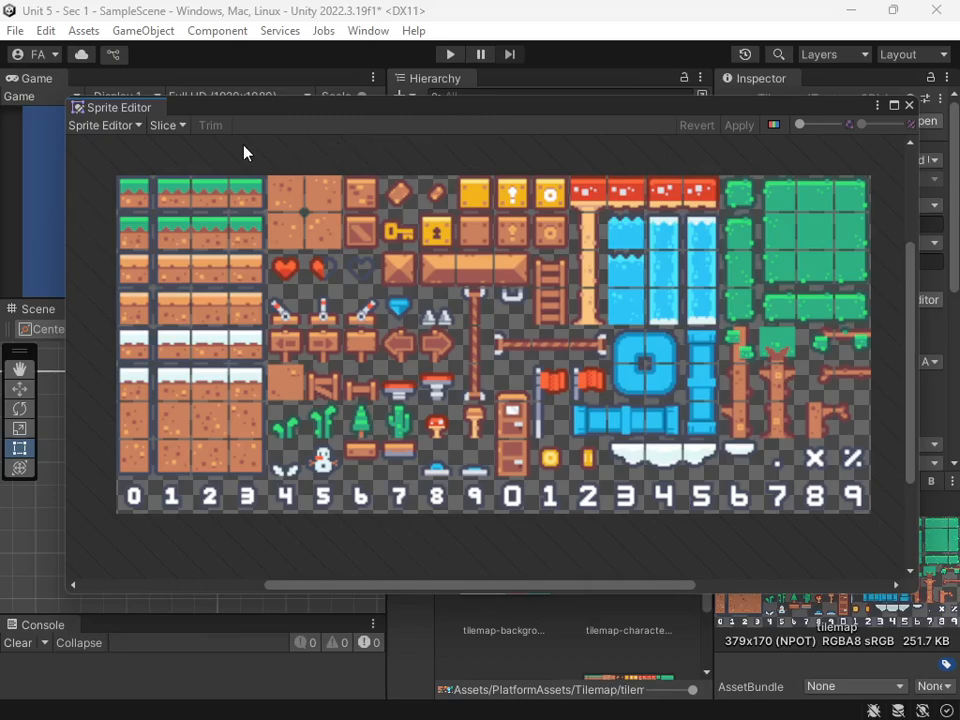
# - Preview the Grid By Cell Size and Isometric Grid slice types on the tilemap sheet
pyautogui.click(166, 125)
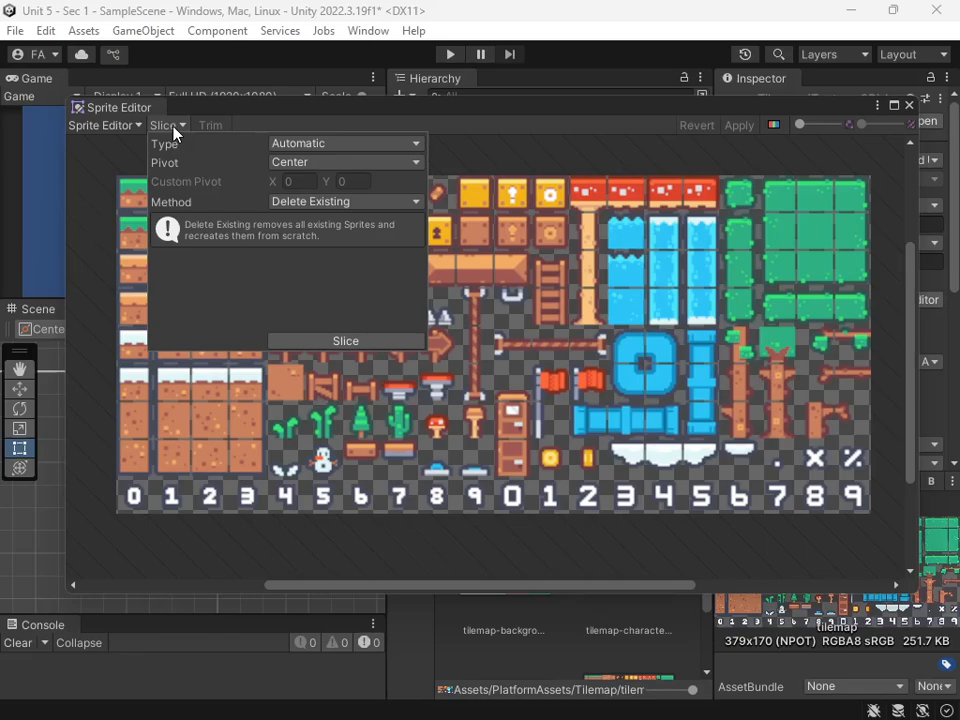
pyautogui.click(332, 146)
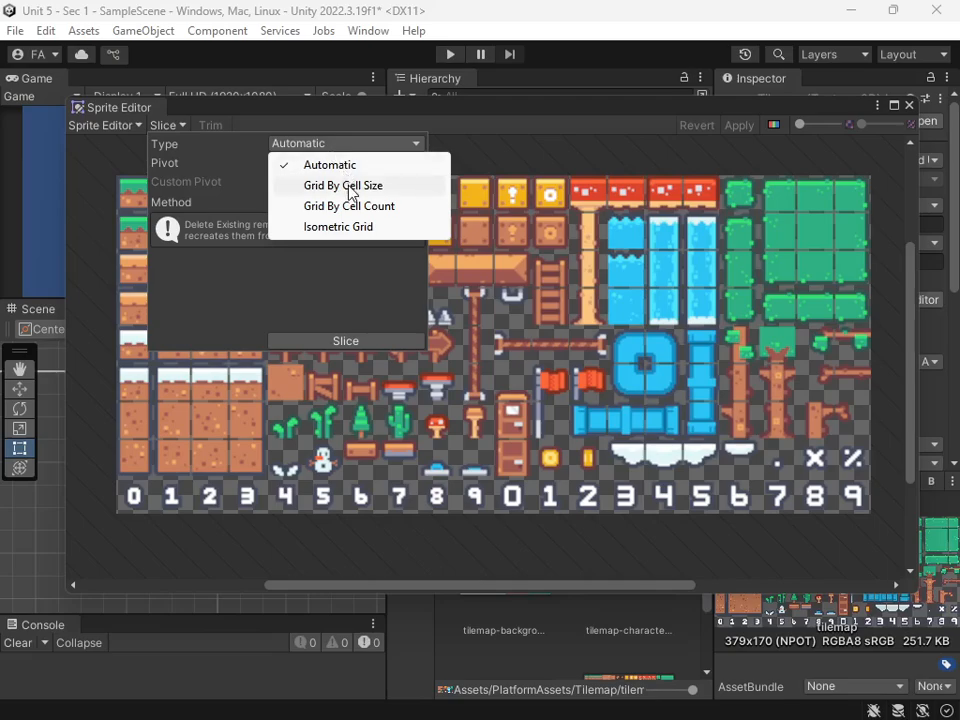
pyautogui.click(349, 186)
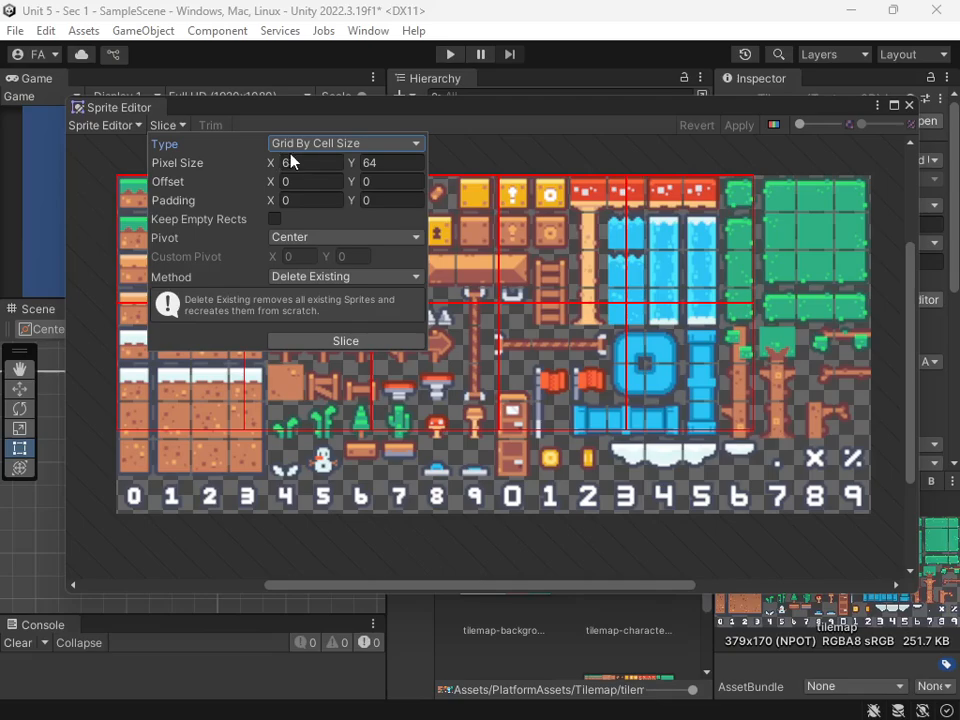
pyautogui.click(342, 146)
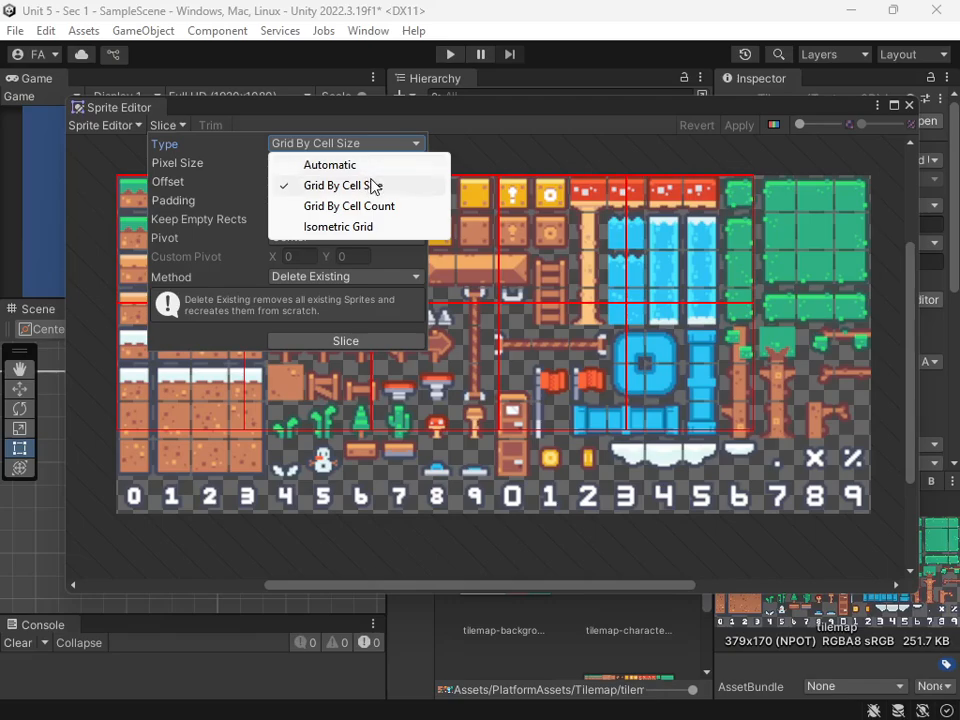
pyautogui.click(380, 228)
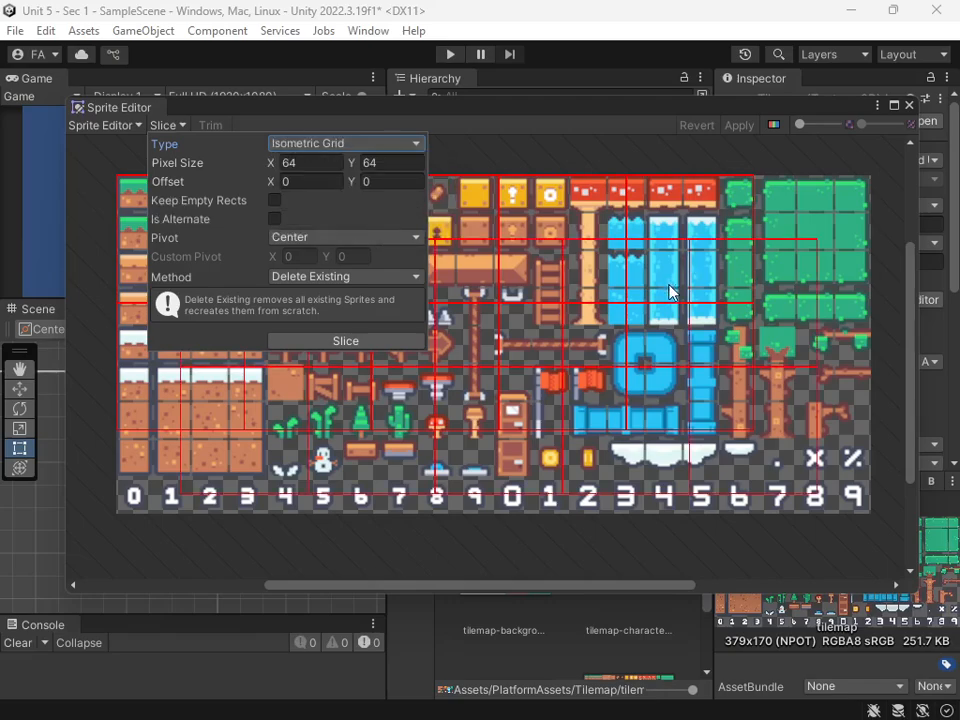
pyautogui.click(368, 146)
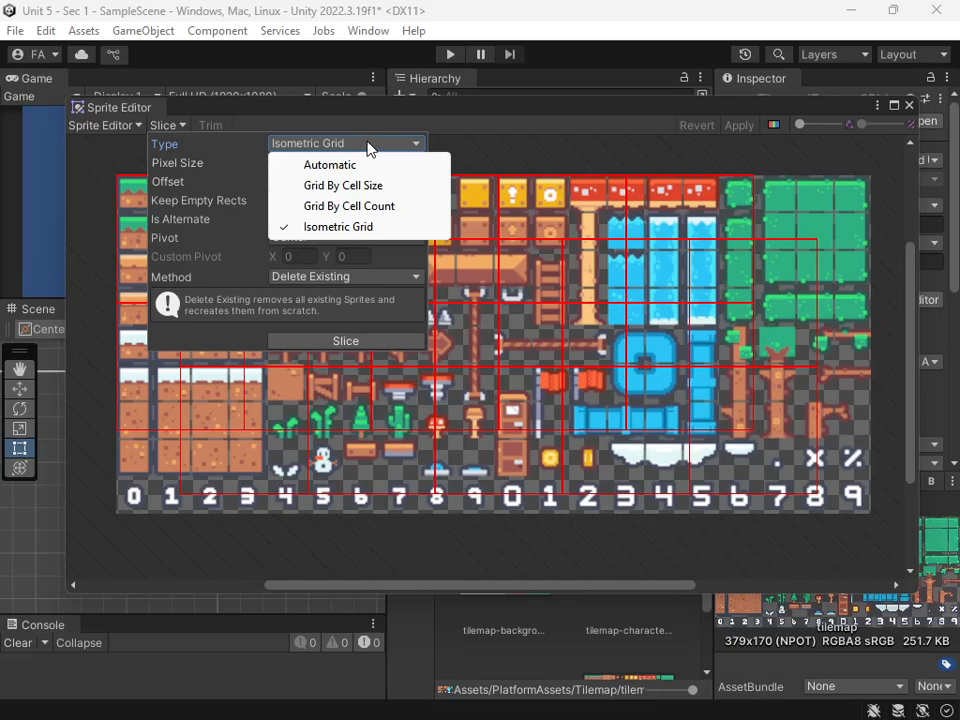
# - Slice the tilemap sheet with the Automatic type, Center pivot and Delete Existing method
pyautogui.click(378, 172)
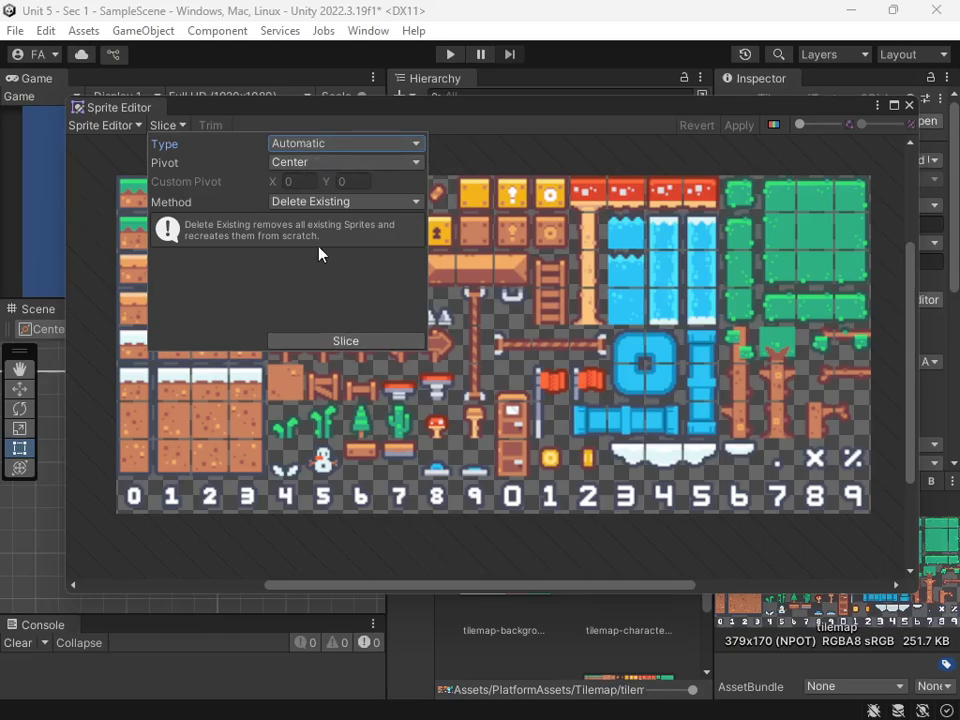
pyautogui.click(343, 341)
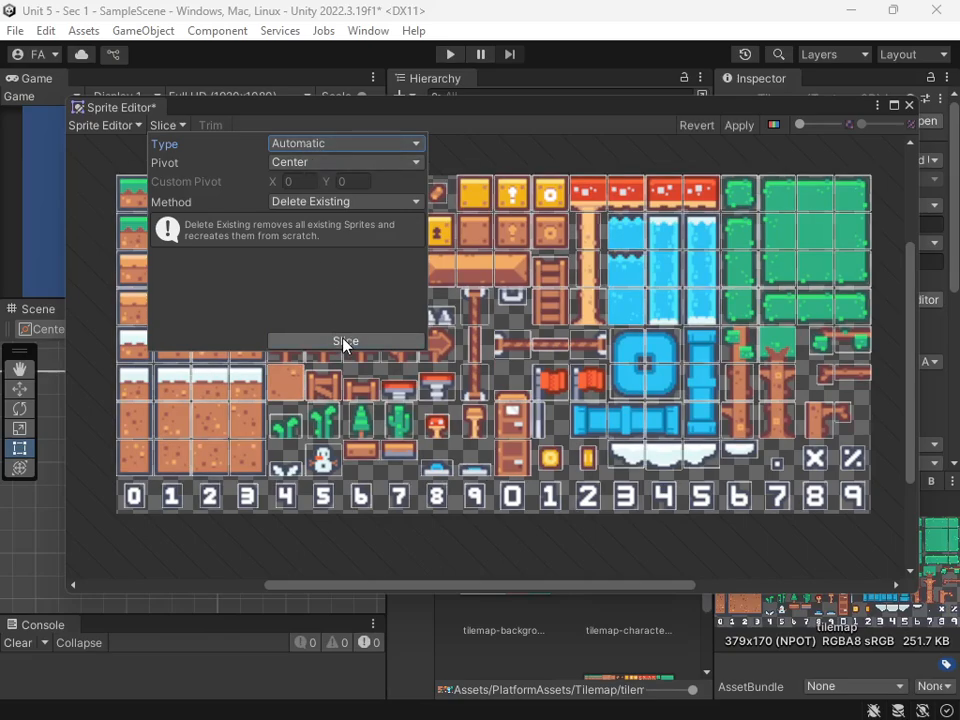
pyautogui.click(450, 156)
# - Inspect the slice outlines around the ground tiles, hearts, boxes and other sprites across the tilemap sheet
pyautogui.scroll(6, 305, 345)
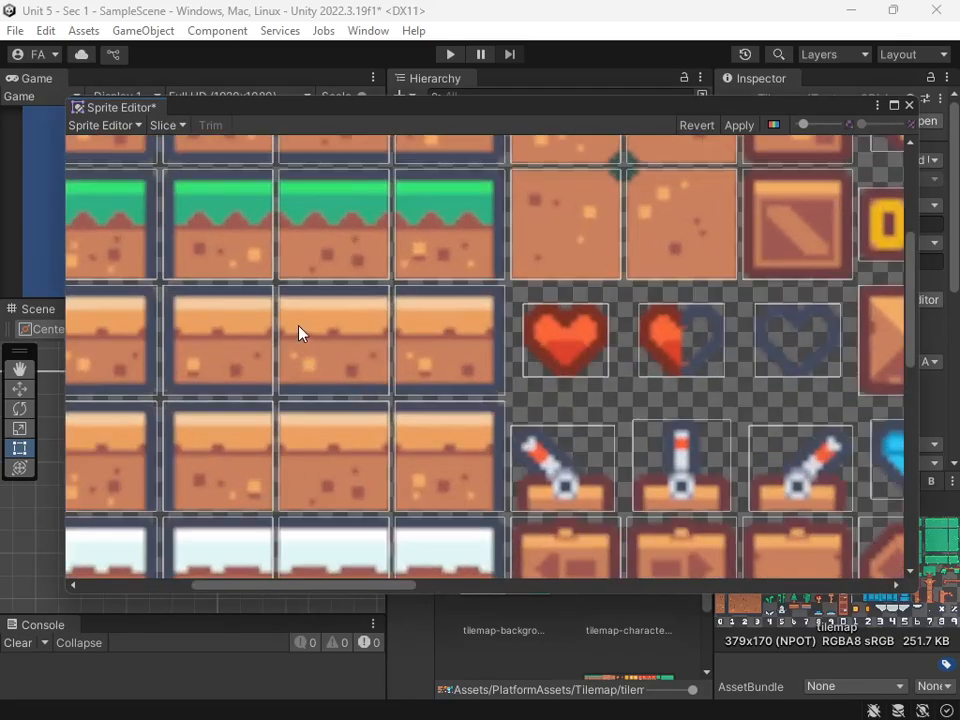
pyautogui.scroll(3, 298, 325)
pyautogui.moveTo(298, 325); pyautogui.dragTo(448, 471, button='middle')
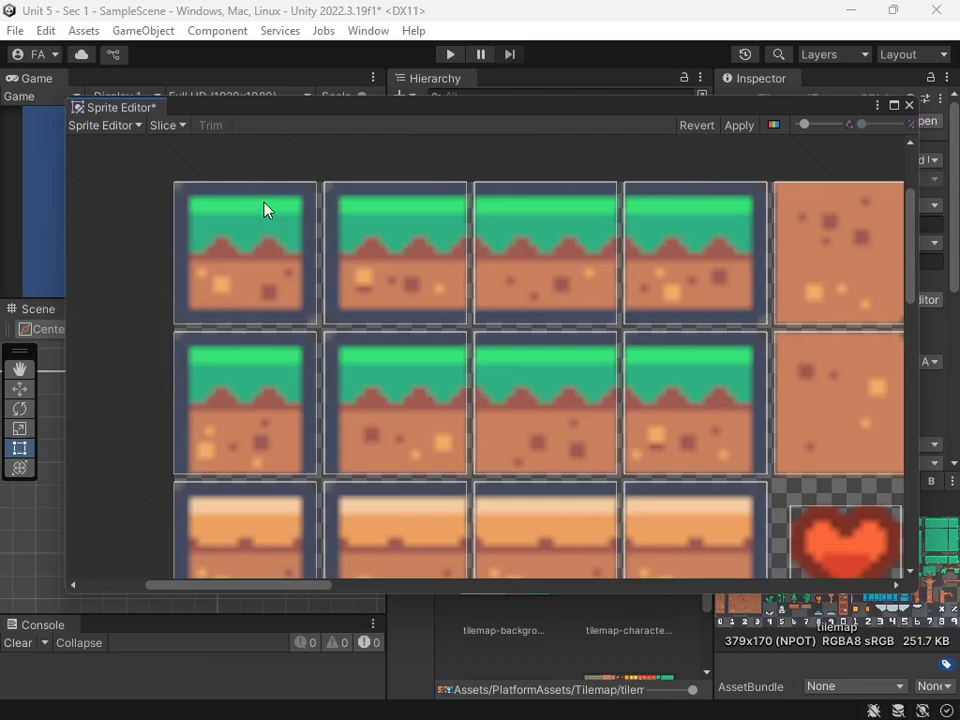
pyautogui.moveTo(649, 358); pyautogui.dragTo(454, 332, button='middle')
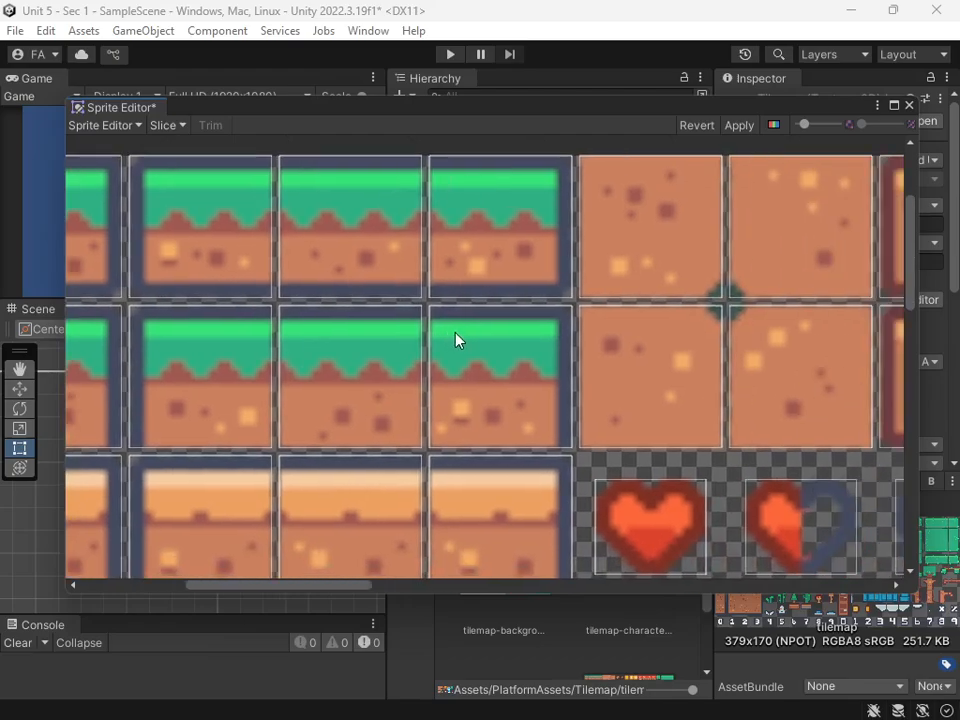
pyautogui.scroll(-6, 489, 347)
pyautogui.moveTo(735, 365); pyautogui.dragTo(614, 374, button='middle')
pyautogui.moveTo(727, 481); pyautogui.dragTo(519, 334, button='middle')
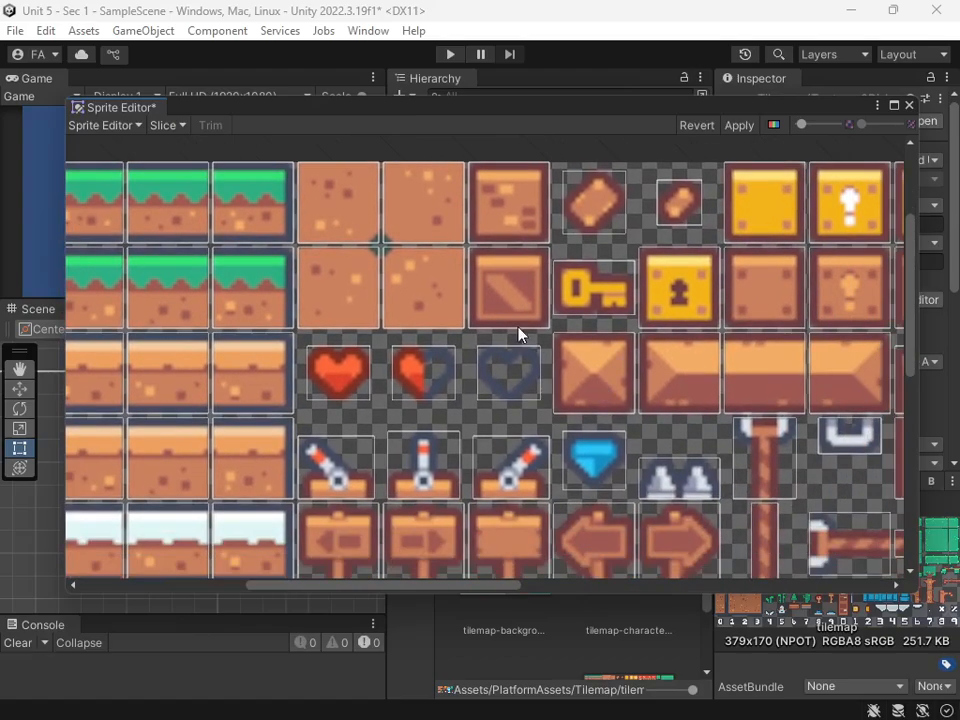
pyautogui.moveTo(439, 540); pyautogui.dragTo(470, 394, button='middle')
pyautogui.scroll(-9, 471, 394)
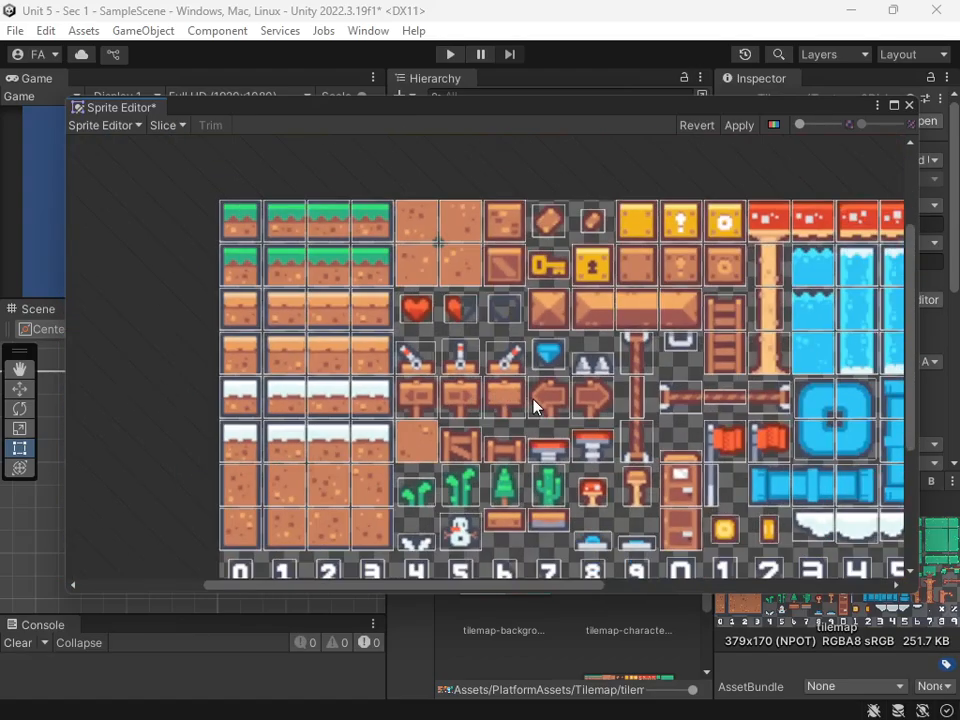
pyautogui.moveTo(731, 390); pyautogui.dragTo(571, 348, button='middle')
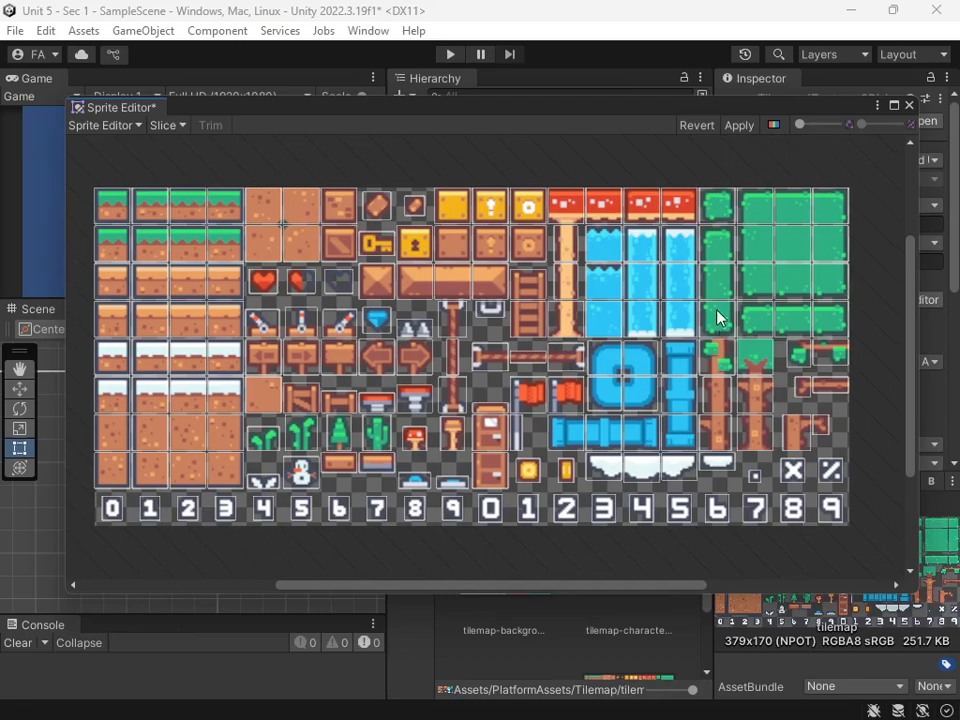
# - Apply the slices to the tilemap texture, close the Sprite Editor, and expand the asset to browse its individual tile sprites
pyautogui.click(739, 127)
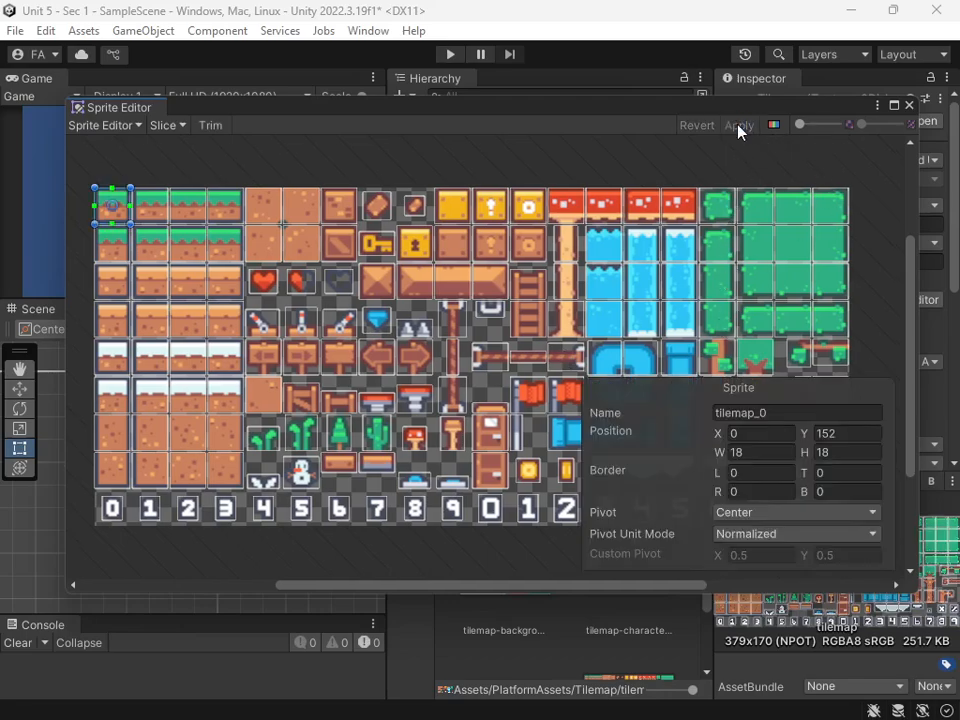
pyautogui.click(909, 105)
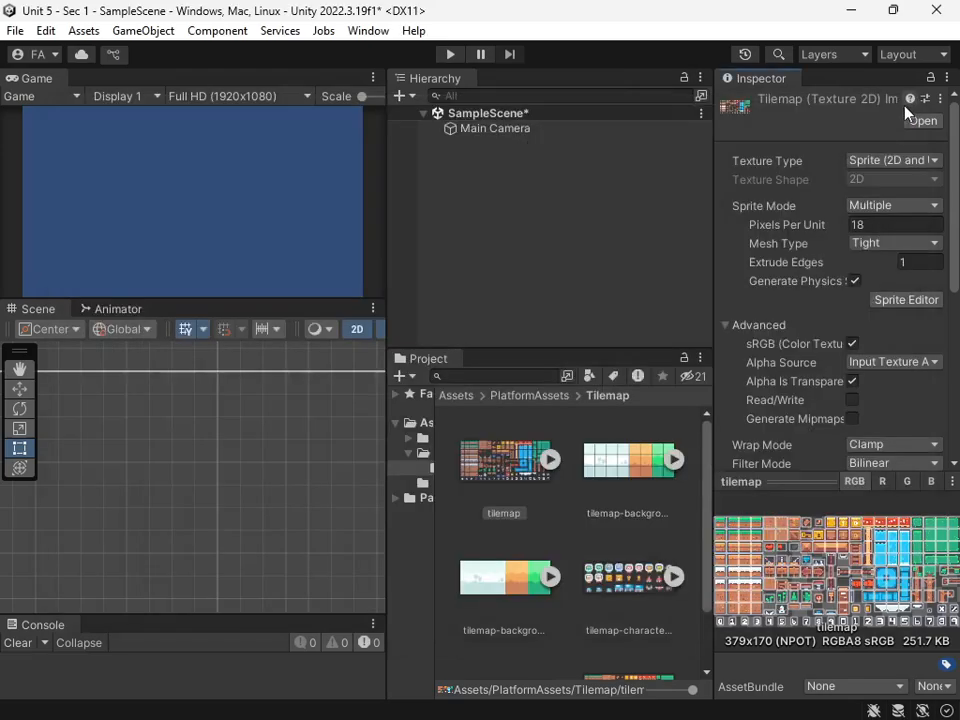
pyautogui.click(551, 464)
pyautogui.scroll(-6, 600, 500)
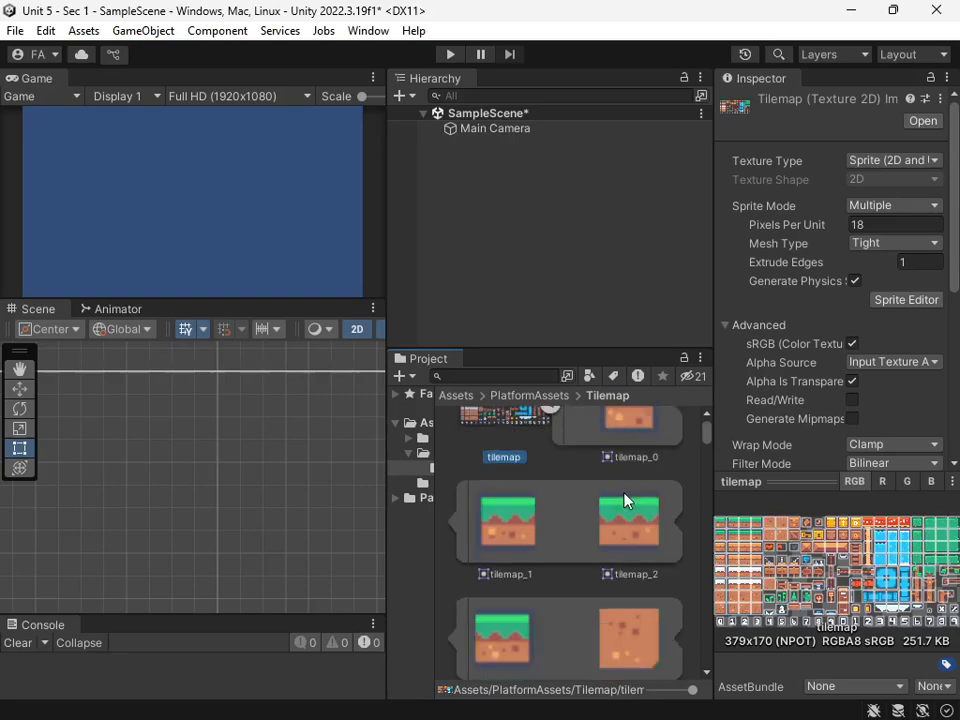
pyautogui.scroll(-8, 615, 513)
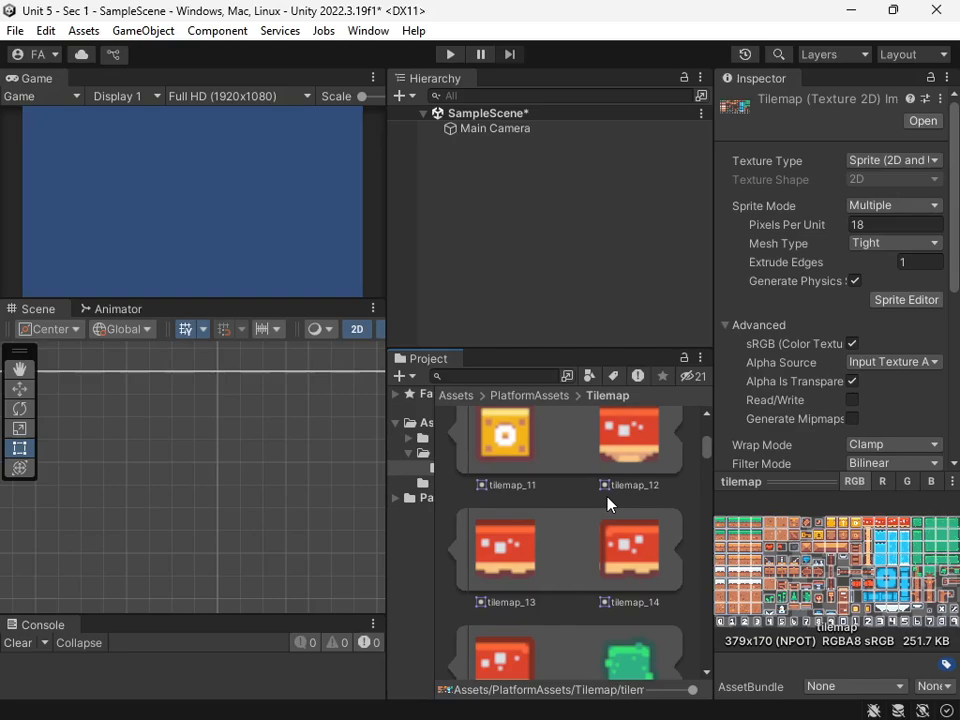
pyautogui.scroll(14, 606, 504)
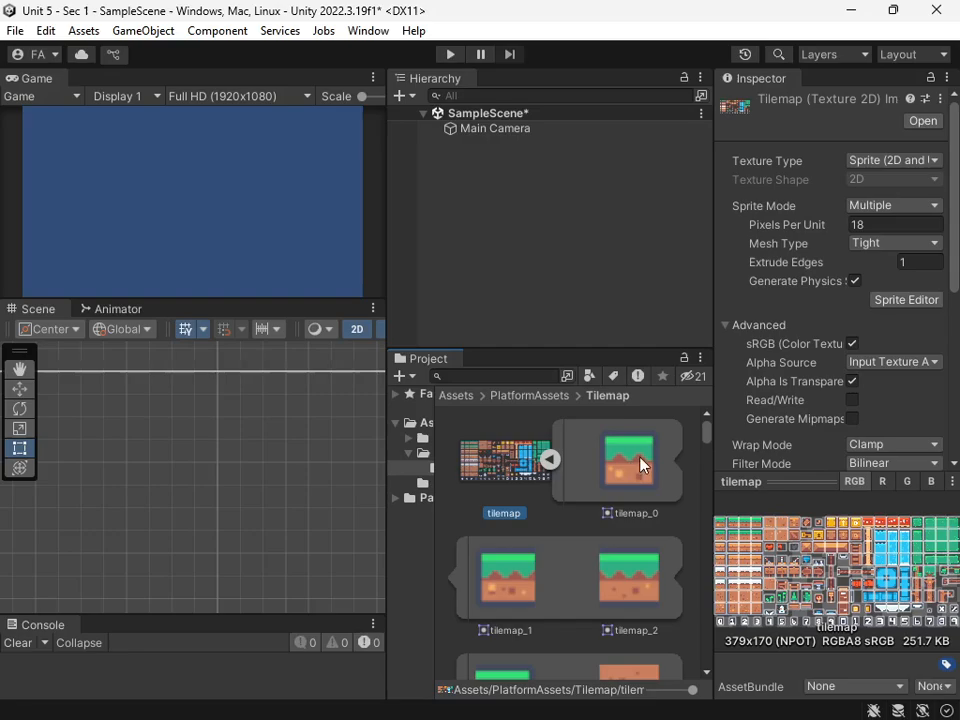
# - Place three tilemap_0 sprites in the scene at about X -6.75, Y -1; X -4, Y -1.5; and X 3.6, Y 1.7
pyautogui.moveTo(640, 465); pyautogui.dragTo(175, 446)
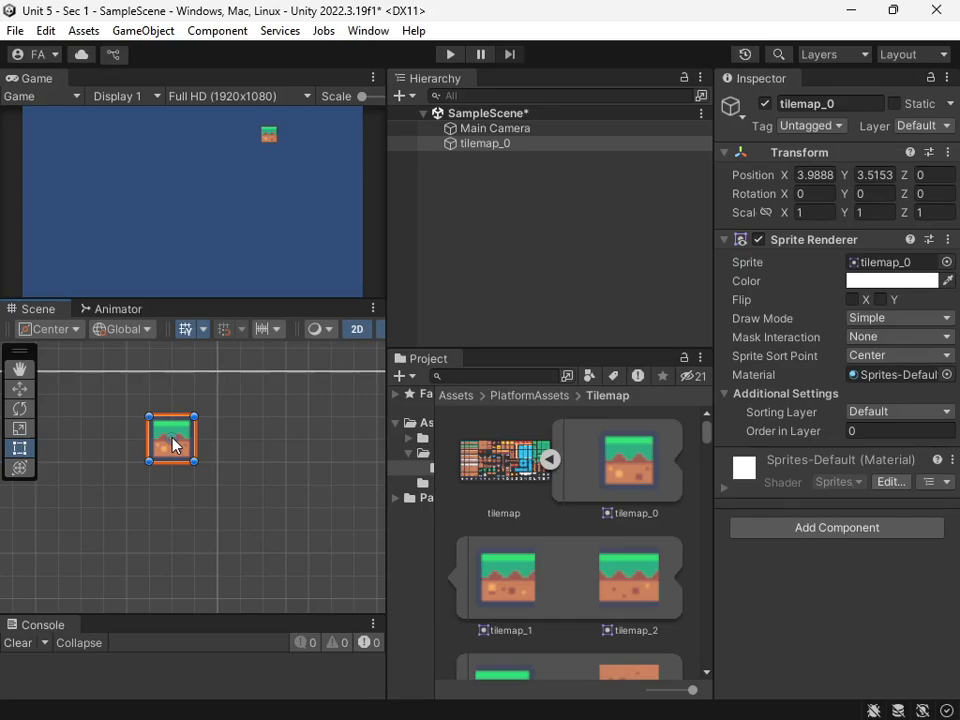
pyautogui.scroll(-3, 216, 515)
pyautogui.moveTo(223, 529); pyautogui.dragTo(306, 413, button='middle')
pyautogui.moveTo(306, 413); pyautogui.dragTo(82, 510)
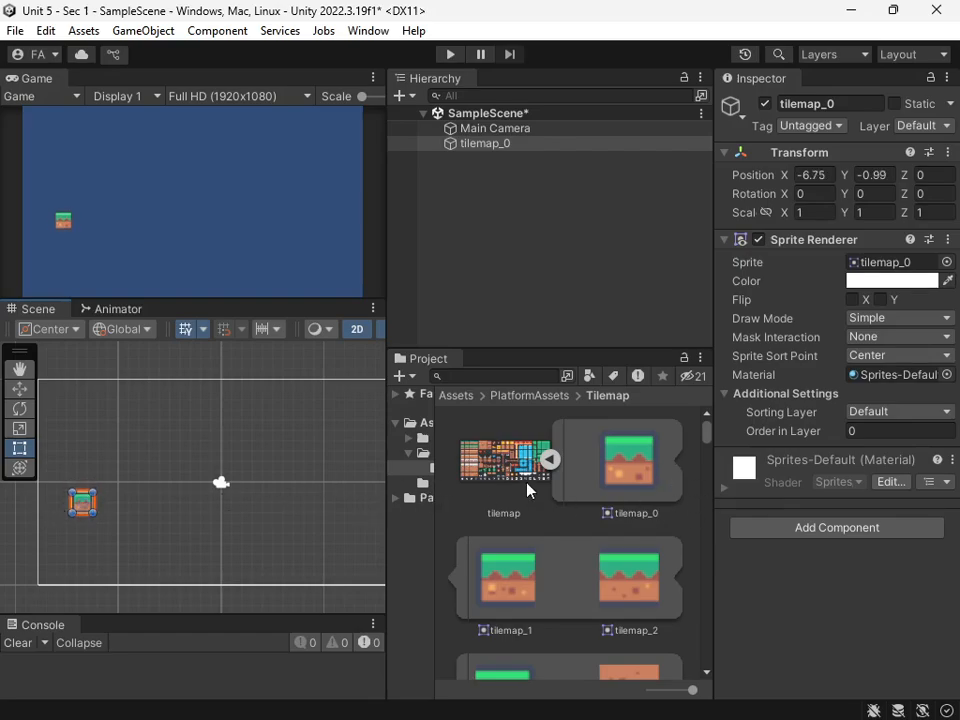
pyautogui.moveTo(628, 474); pyautogui.dragTo(143, 515)
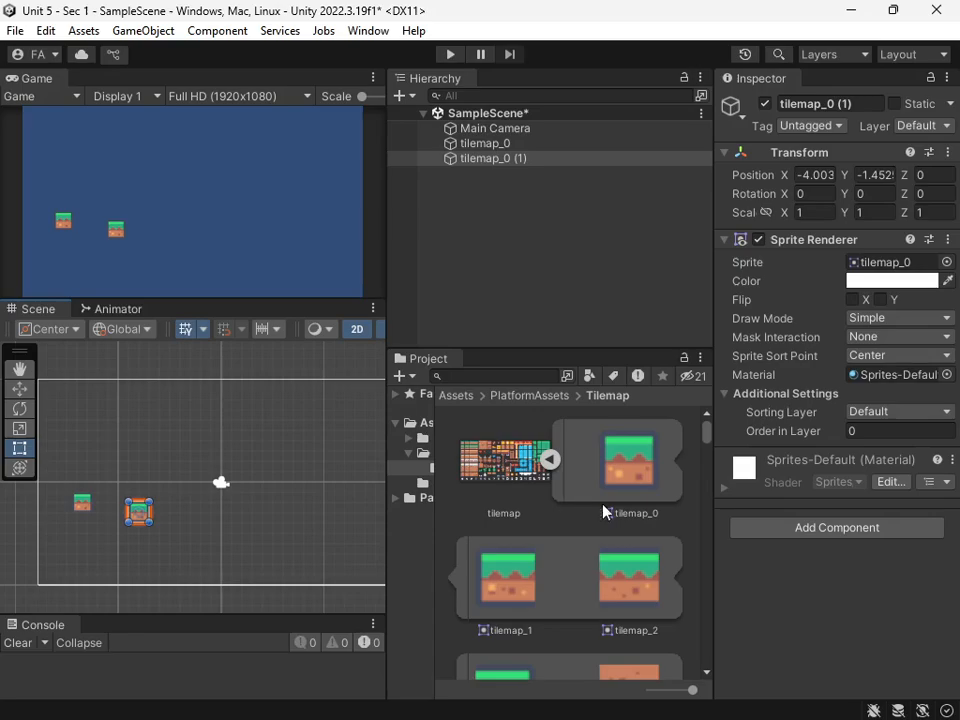
pyautogui.moveTo(637, 470); pyautogui.dragTo(286, 447)
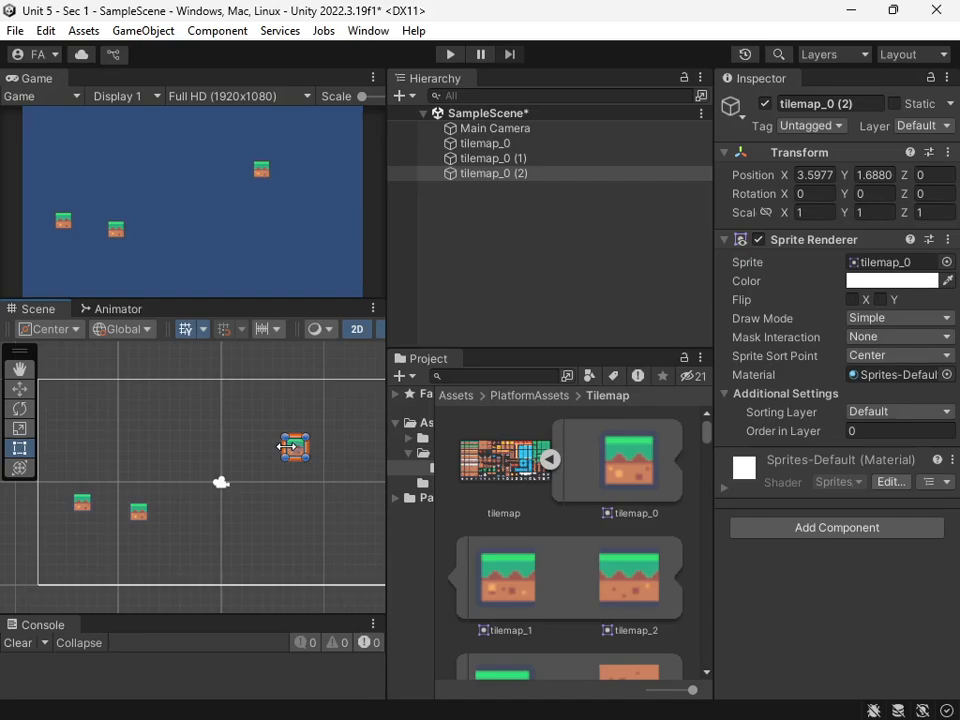
# - Undo the last two tile placements and delete the remaining tilemap_0 object from the scene
pyautogui.hotkey('ctrl', 'z')
pyautogui.hotkey('ctrl', 'z')
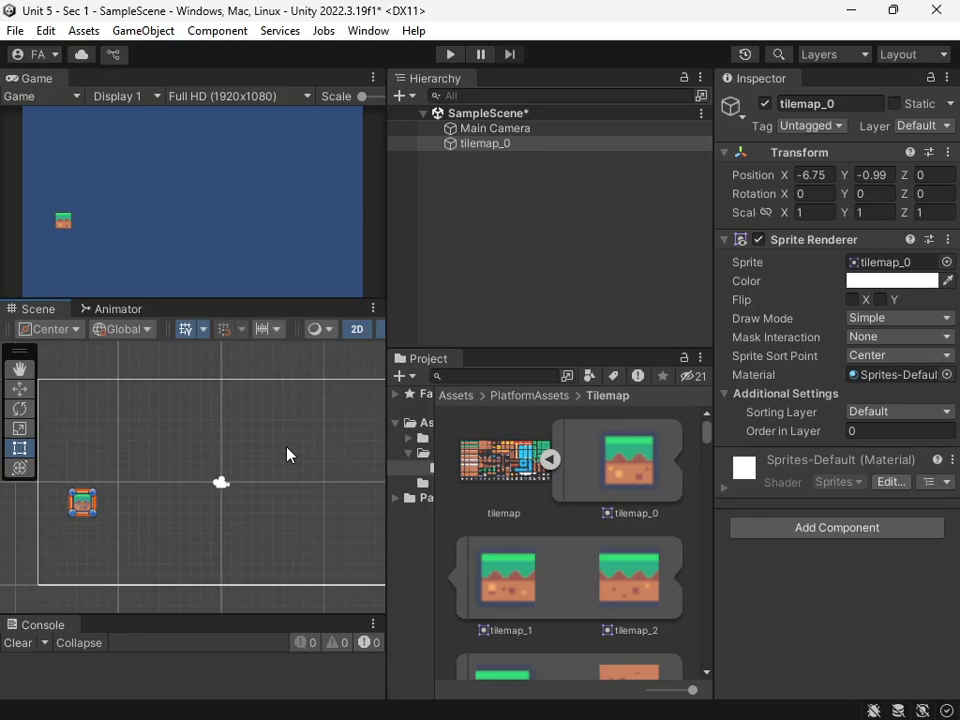
pyautogui.click(549, 148)
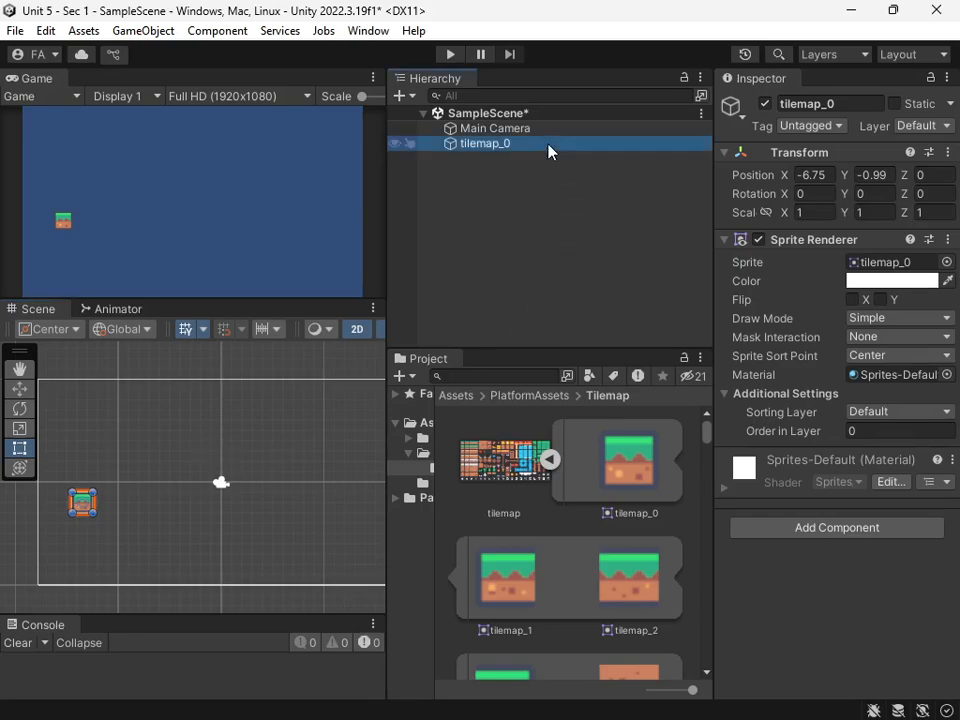
pyautogui.press('Delete')
pyautogui.rightClick(519, 189)
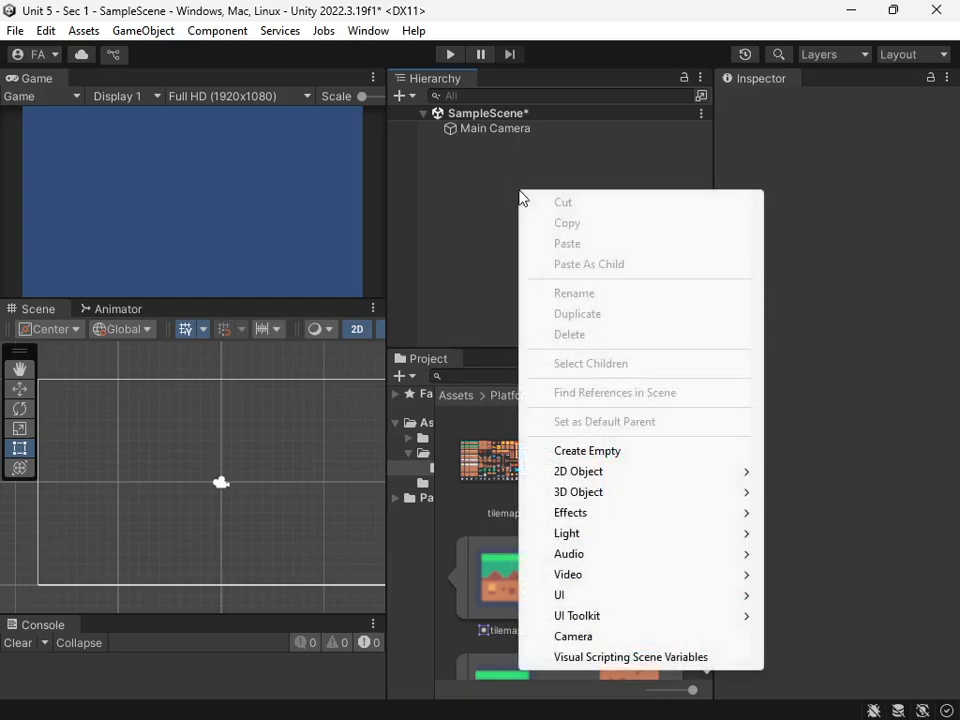
pyautogui.moveTo(632, 476)
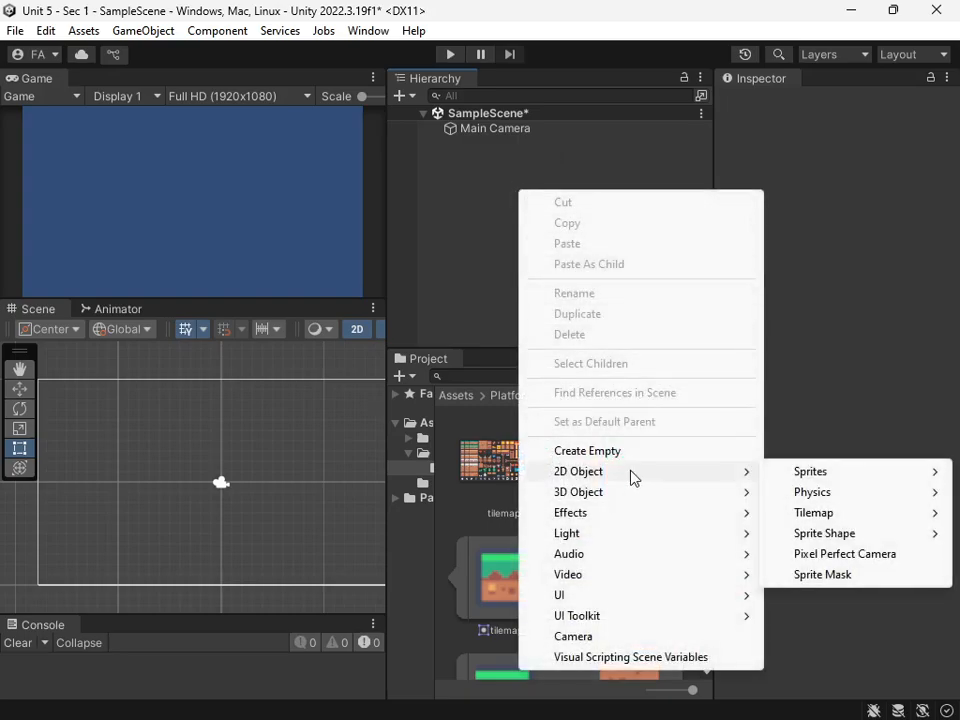
pyautogui.moveTo(864, 527)
pyautogui.click(460, 290)
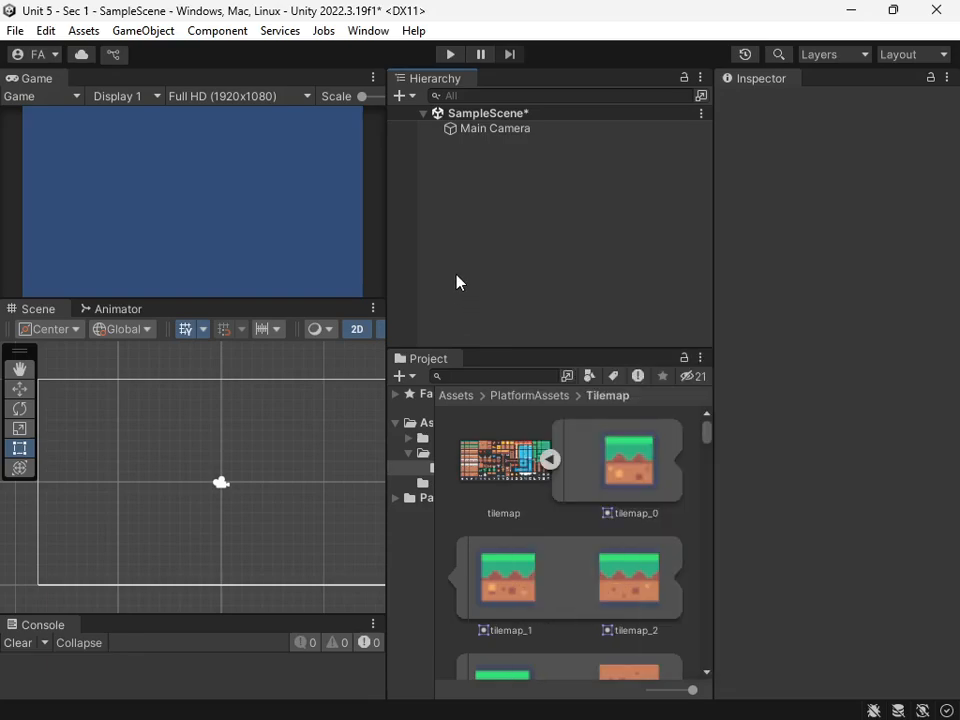
# - Search the Package Manager's Built-in packages for "til" to check whether the Tilemap package is enabled
pyautogui.click(378, 30)
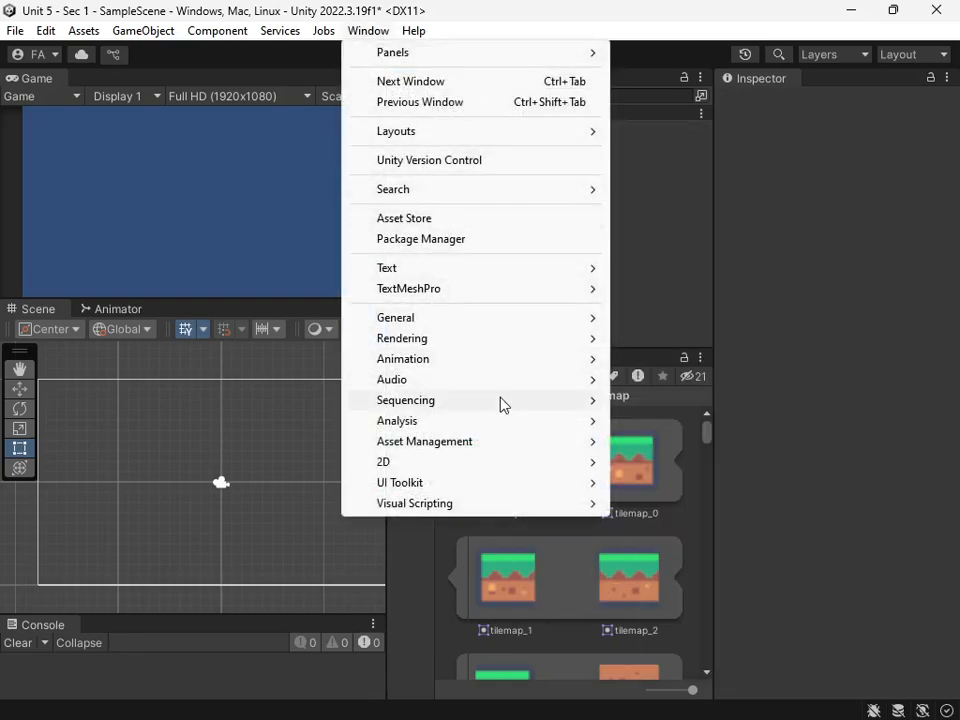
pyautogui.click(455, 241)
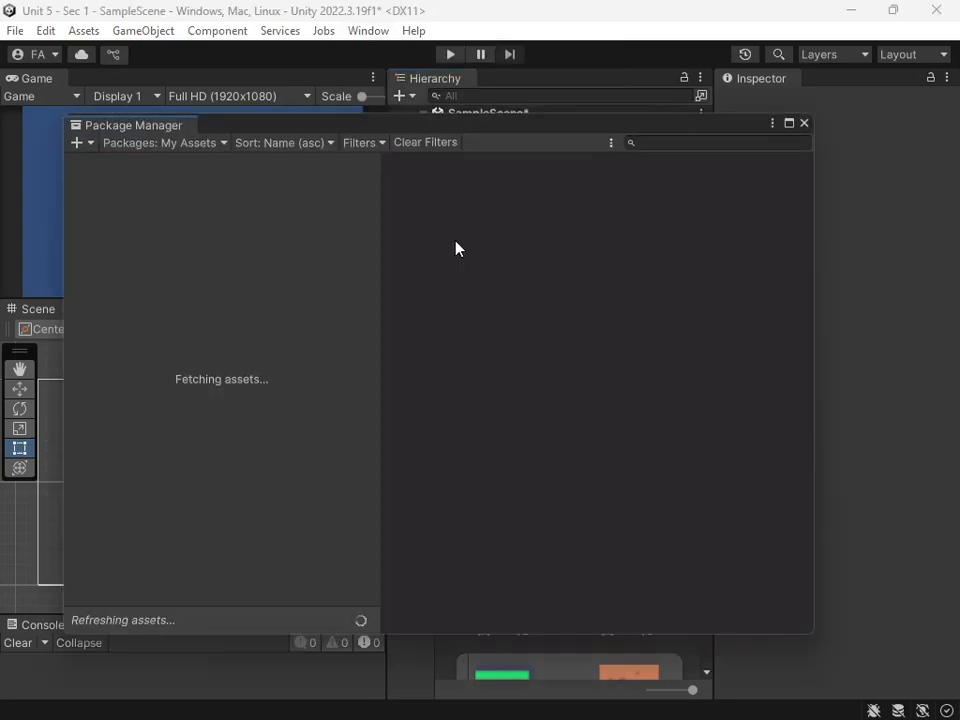
pyautogui.click(207, 143)
pyautogui.click(188, 244)
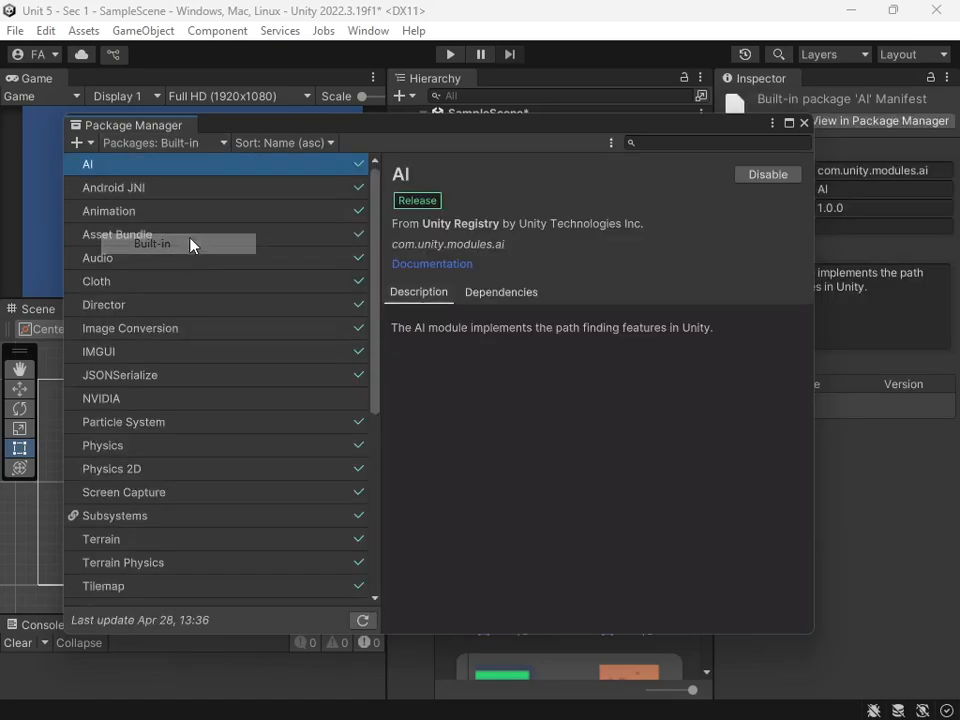
pyautogui.click(665, 146)
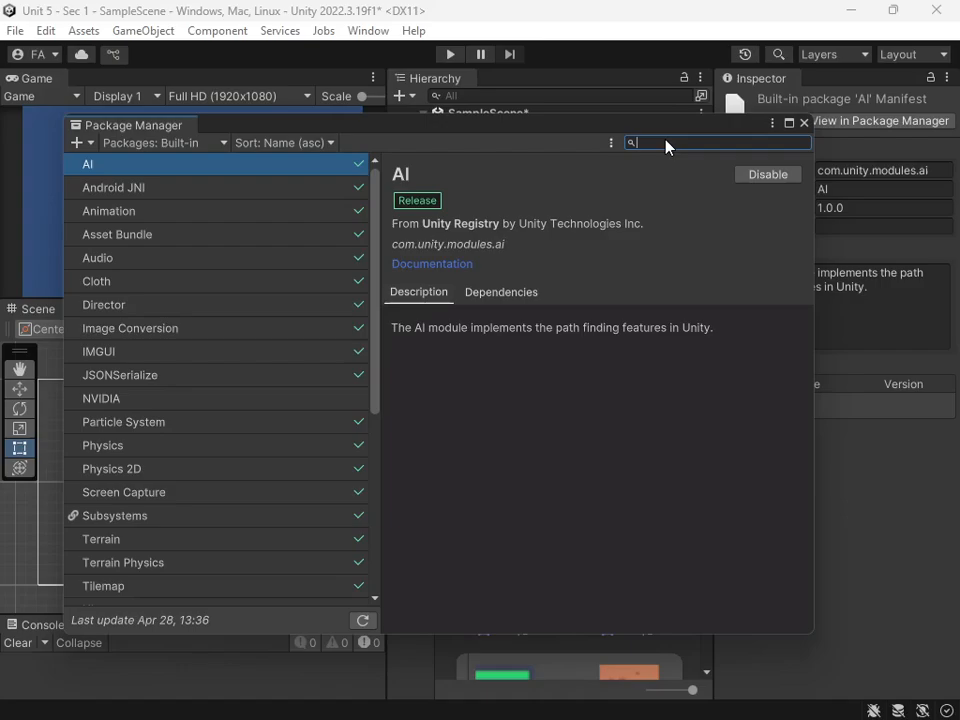
pyautogui.write('til')
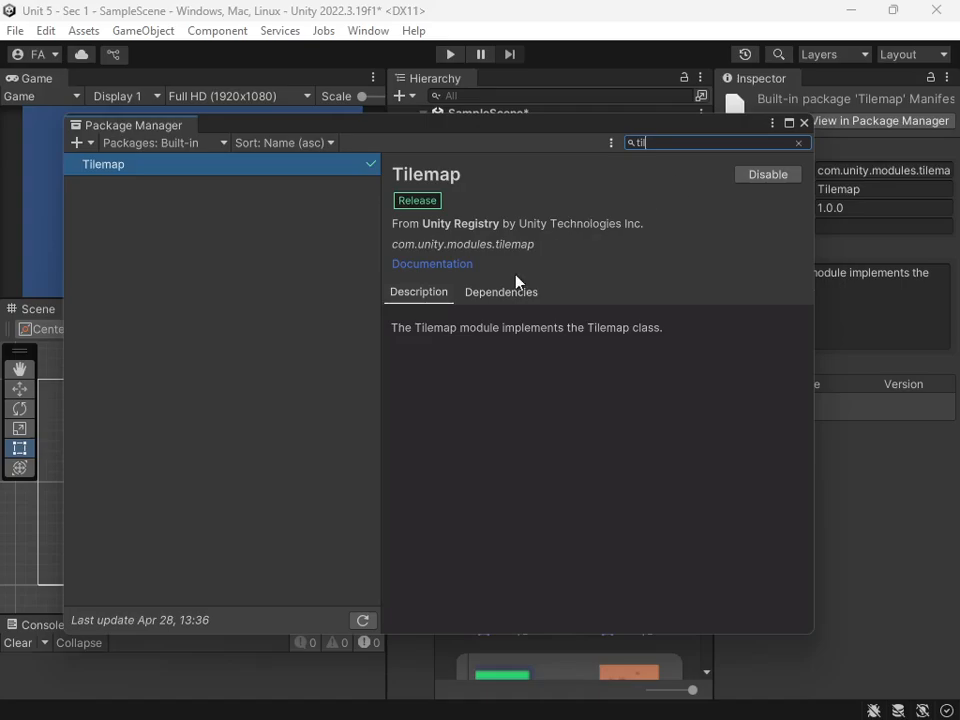
pyautogui.click(804, 123)
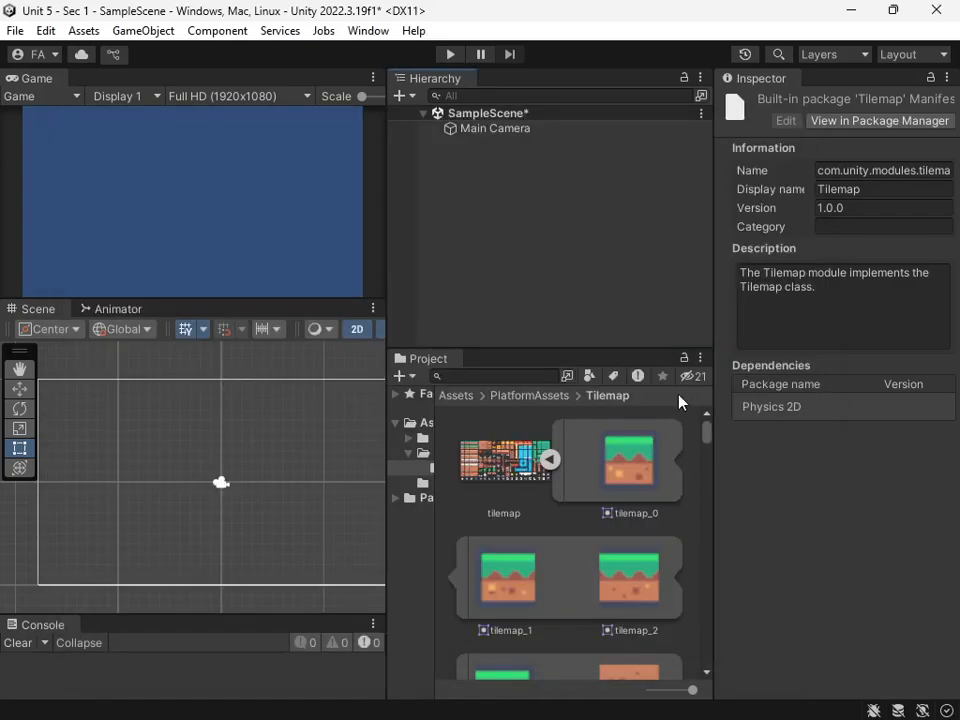
pyautogui.rightClick(576, 245)
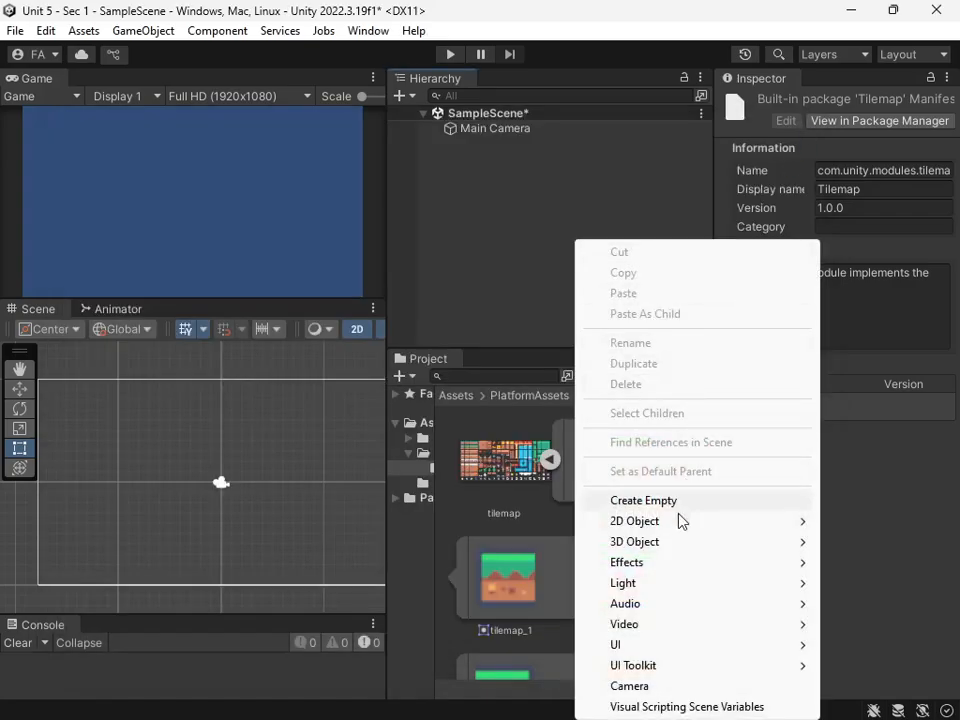
pyautogui.moveTo(625, 528)
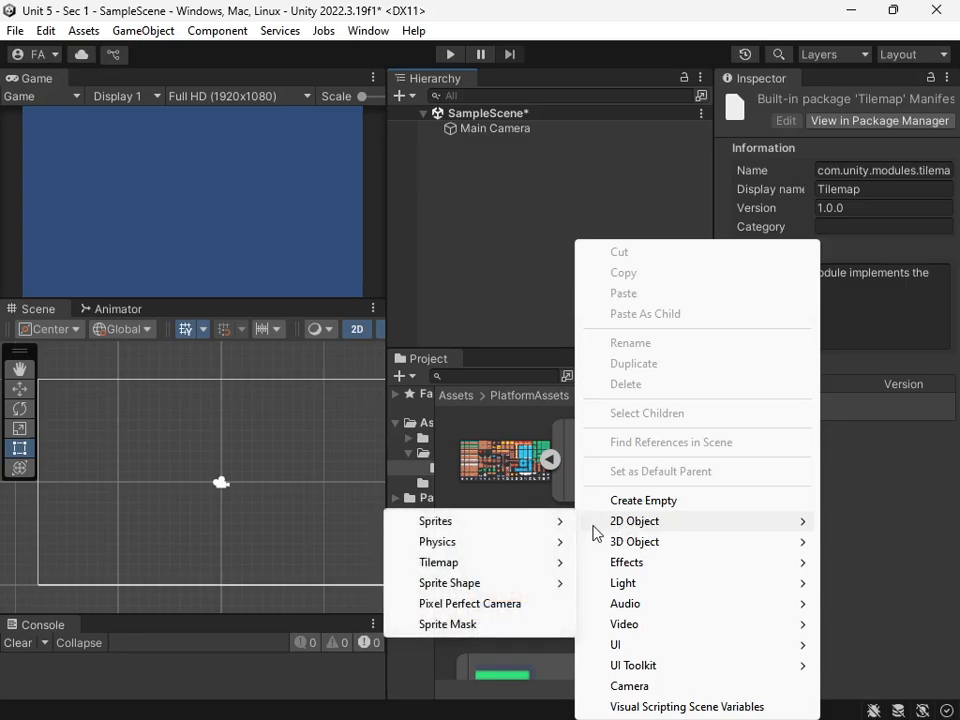
pyautogui.moveTo(508, 574)
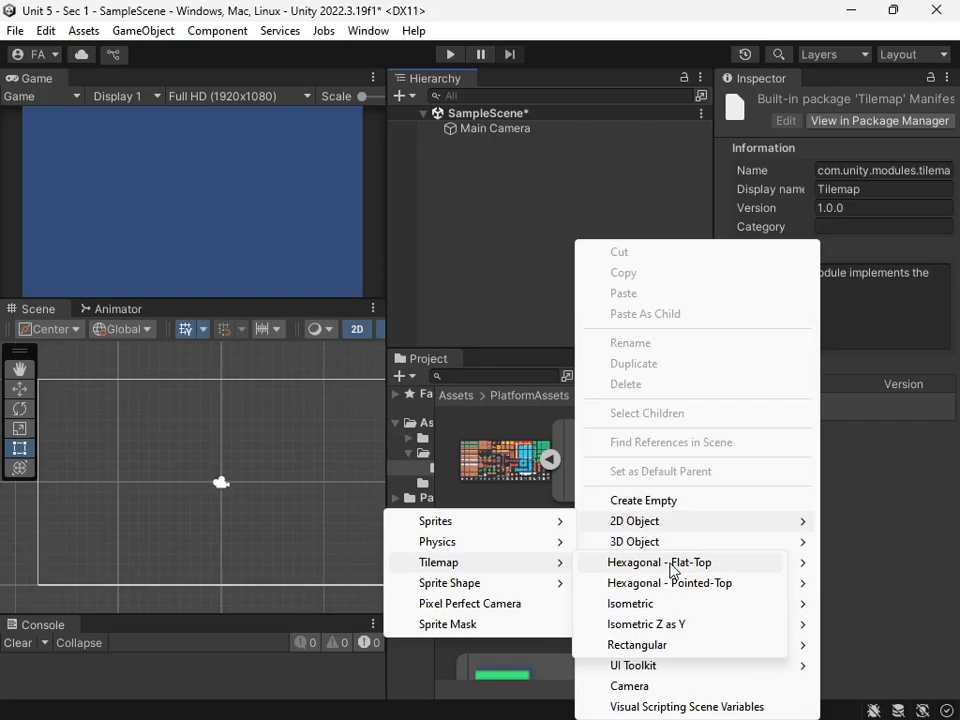
pyautogui.click(625, 500)
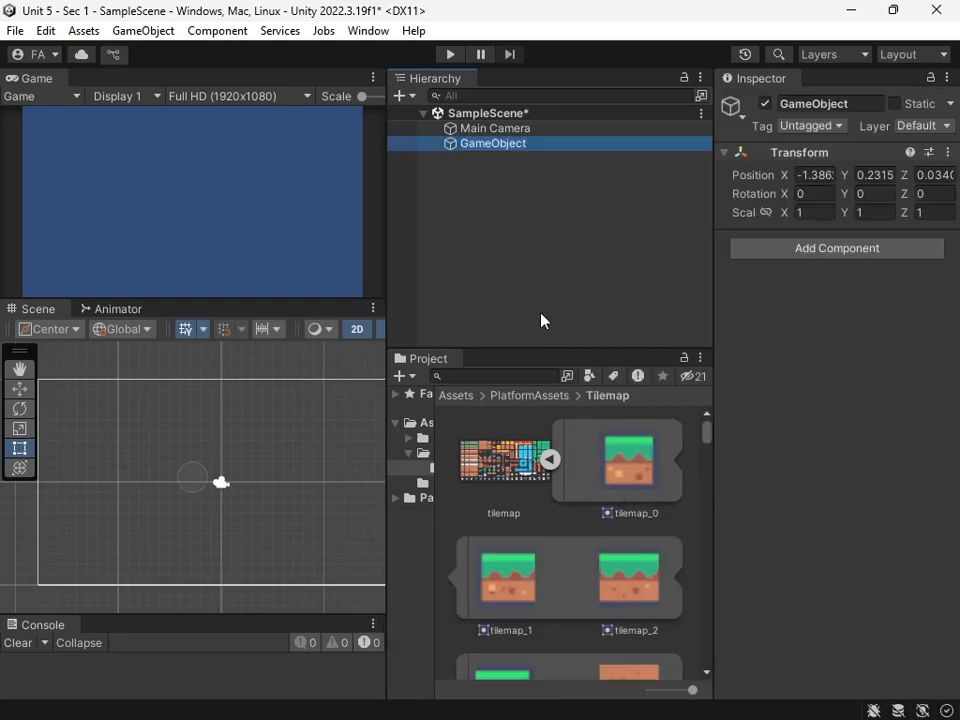
pyautogui.hotkey('ctrl', 'z')
# - Create a rectangular 2D Tilemap in the scene and inspect the settings of its Grid parent and Tilemap object
pyautogui.rightClick(531, 252)
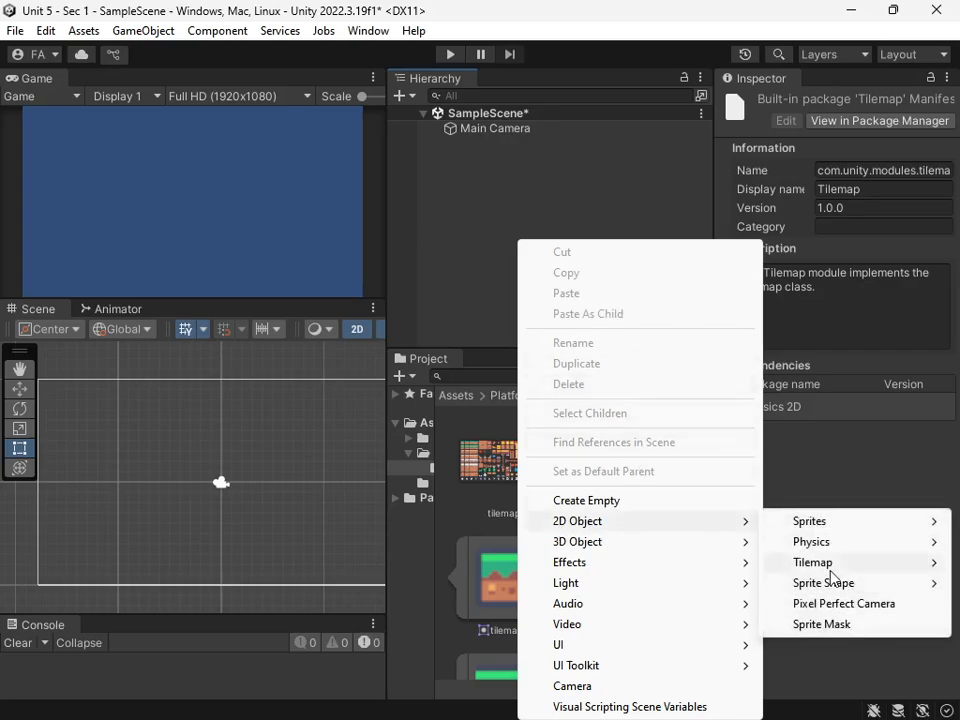
pyautogui.moveTo(830, 570)
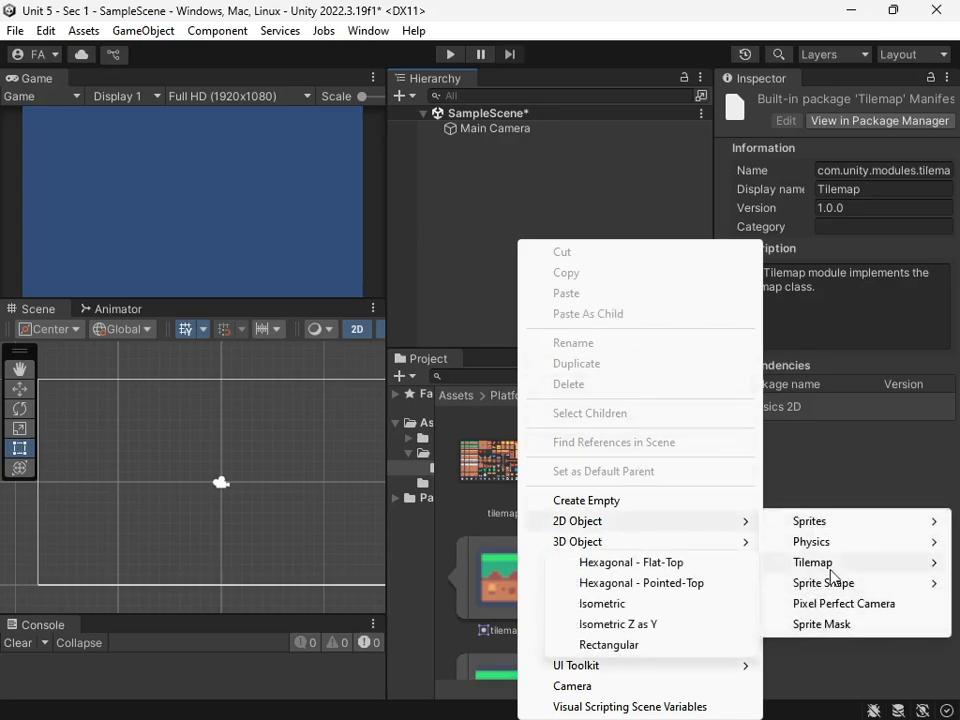
pyautogui.click(663, 655)
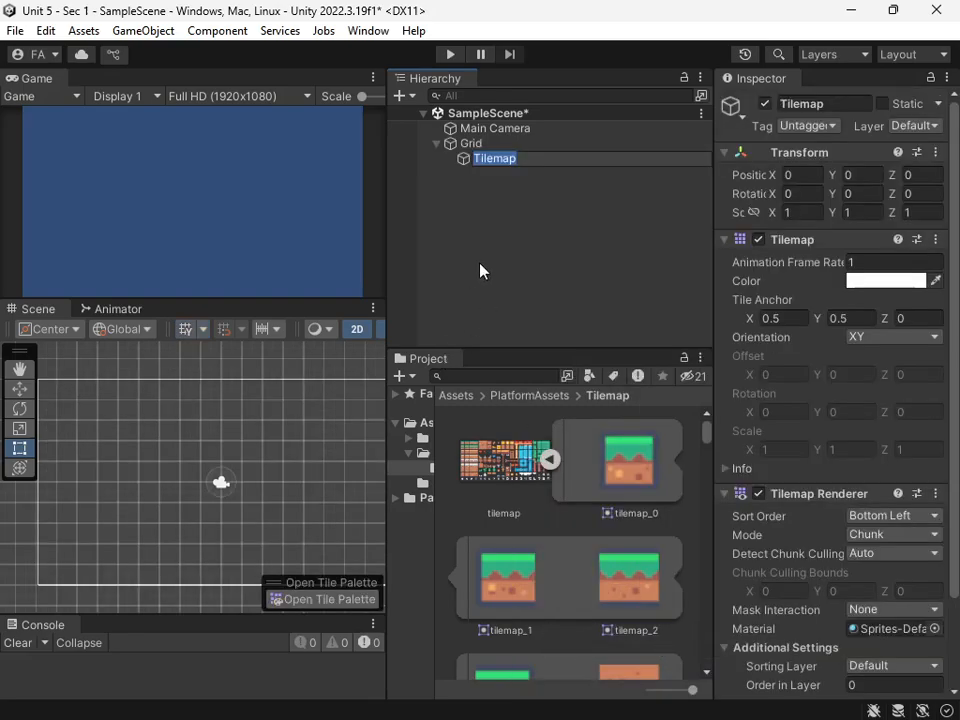
pyautogui.click(475, 146)
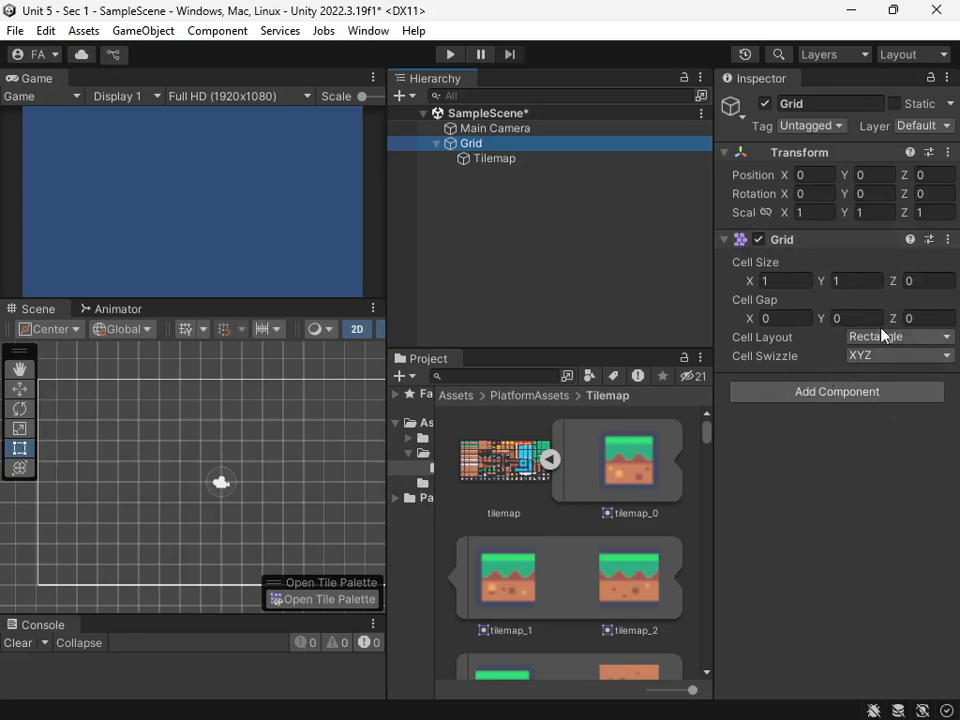
pyautogui.click(476, 160)
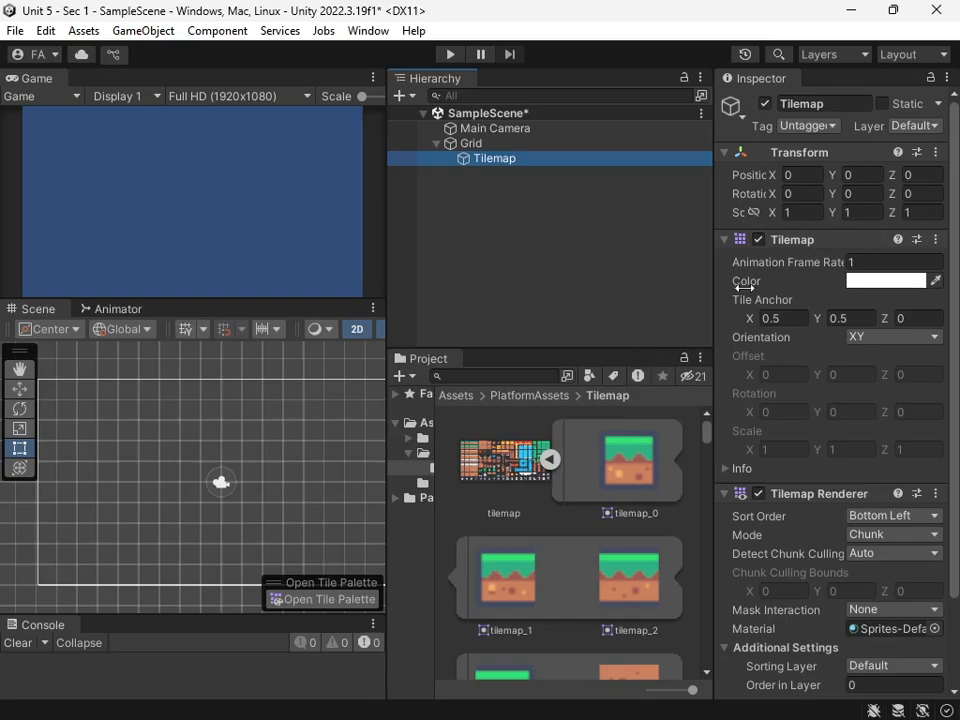
# - Rename the Tilemap object under the Grid as PlatformTilemap
pyautogui.click(459, 159)
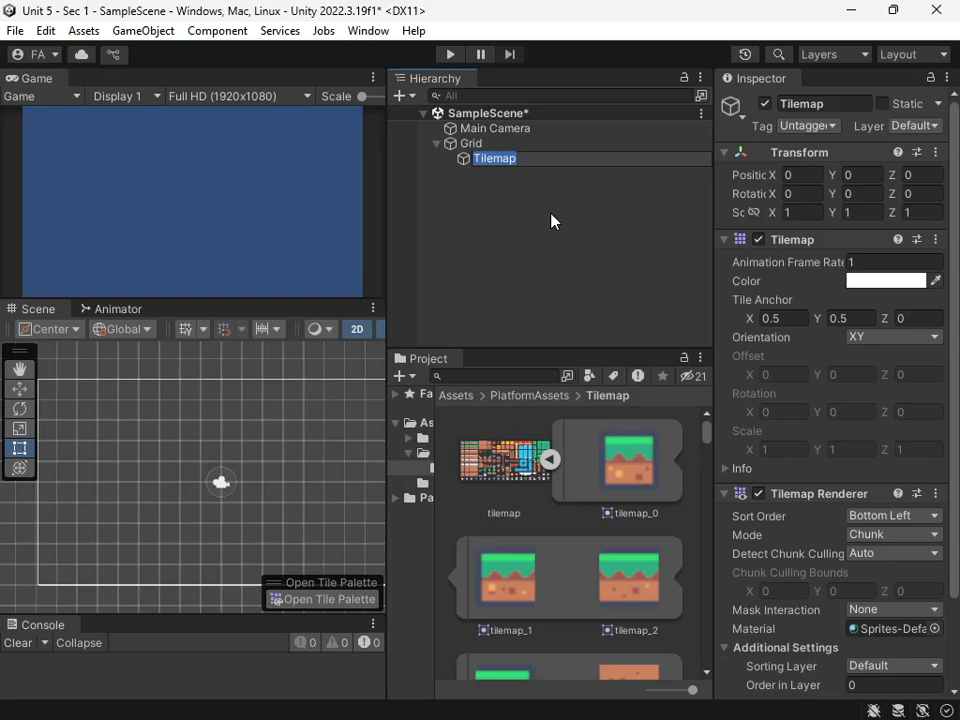
pyautogui.write('Platfoermsd')
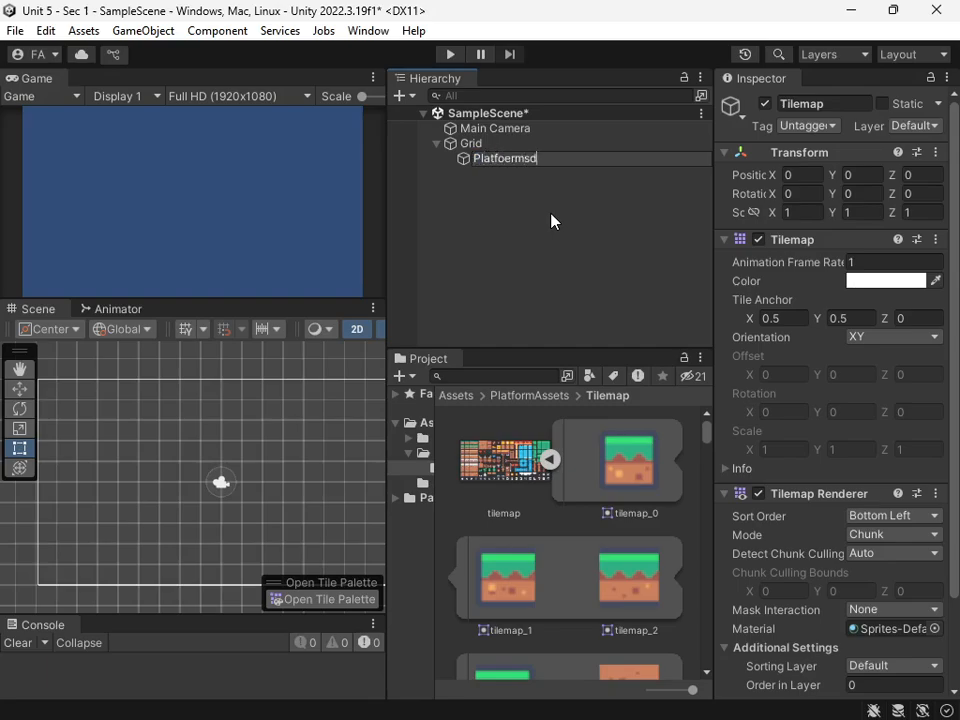
pyautogui.press('BackSpace')
pyautogui.press('BackSpace')
pyautogui.press('BackSpace')
pyautogui.press('BackSpace')
pyautogui.press('BackSpace')
pyautogui.write('rmTilemap')
pyautogui.press('Return')
# - Rename the parent Grid object as TilemapGrid
pyautogui.click(495, 143)
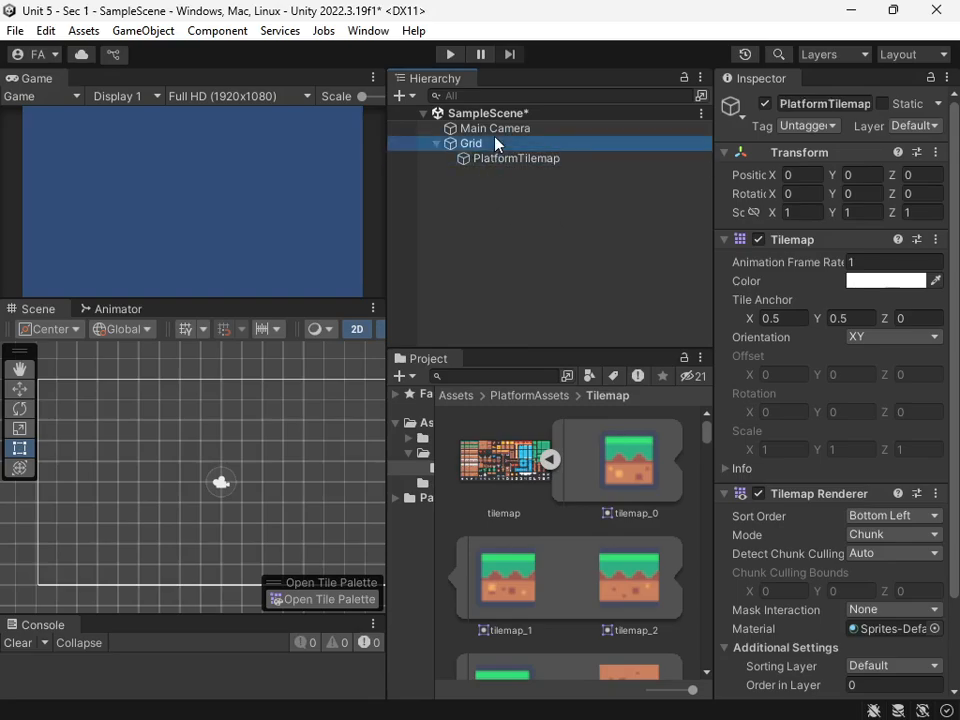
pyautogui.click(495, 143)
pyautogui.click(496, 140)
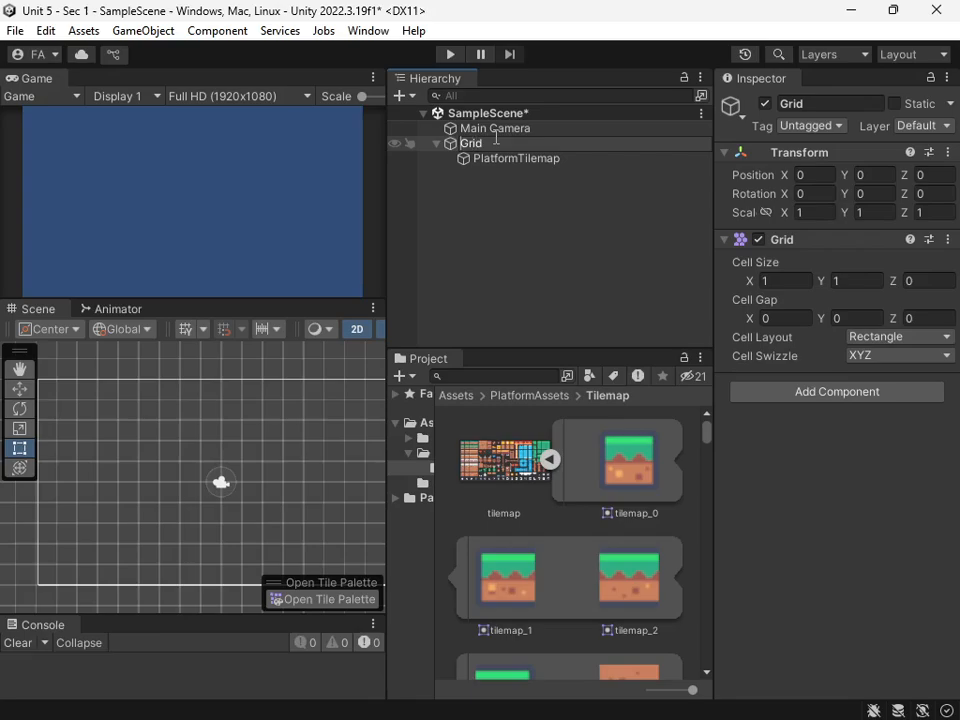
pyautogui.write('Tilemap')
pyautogui.press('Return')
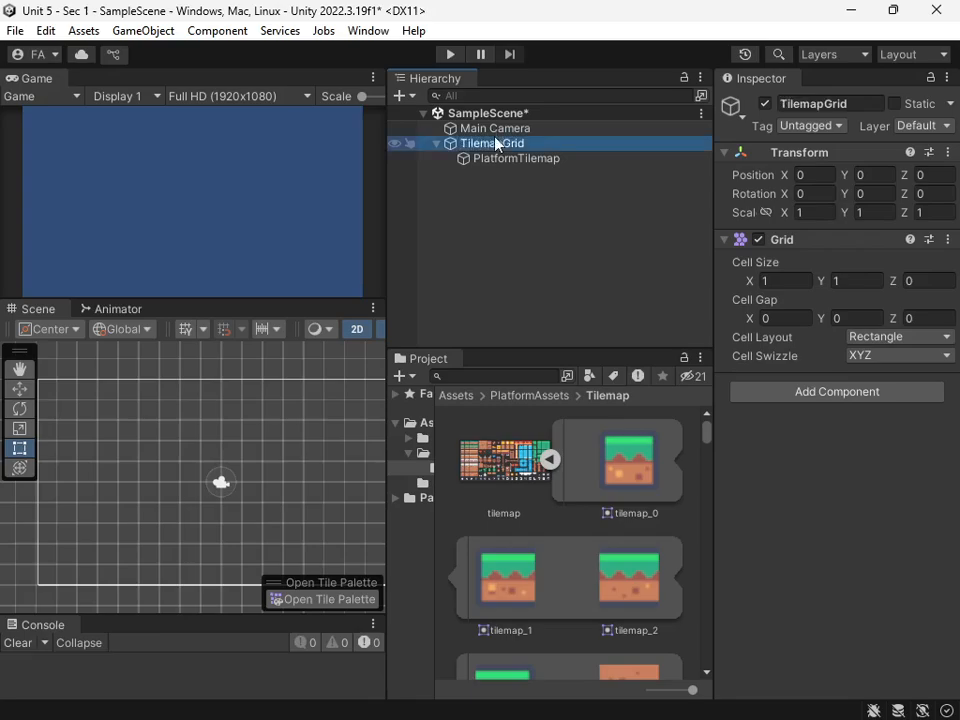
# - Widen the scene view and place two adjacent tilemap_0 sprites at X -5.5, Y -1.5 and X -4.5, Y -1.5
pyautogui.click(500, 159)
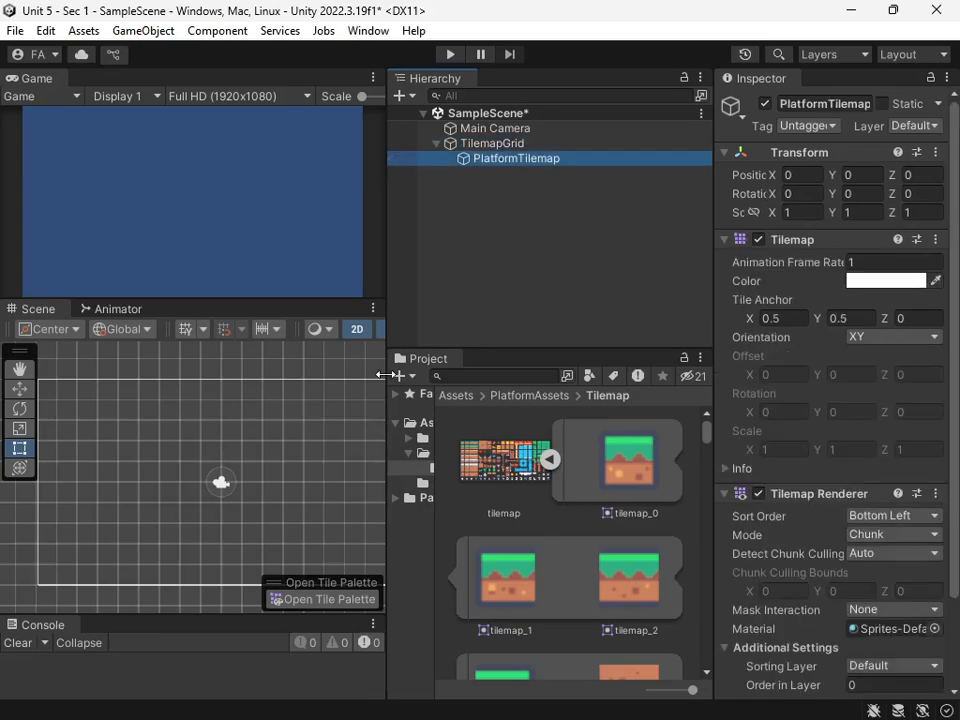
pyautogui.moveTo(386, 375); pyautogui.dragTo(451, 369)
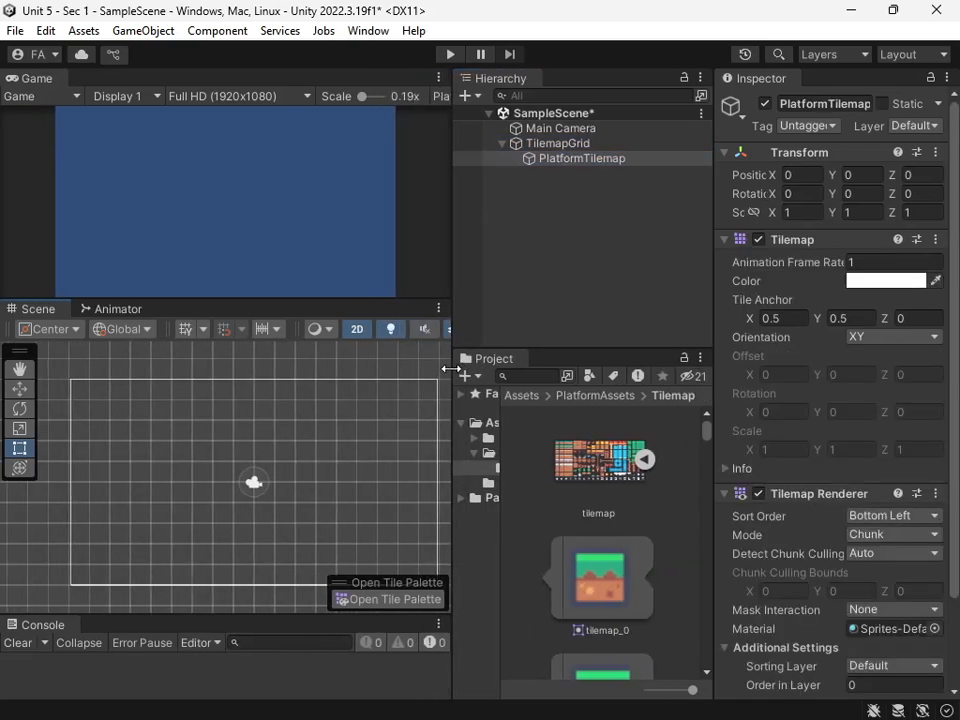
pyautogui.moveTo(603, 590); pyautogui.dragTo(136, 513)
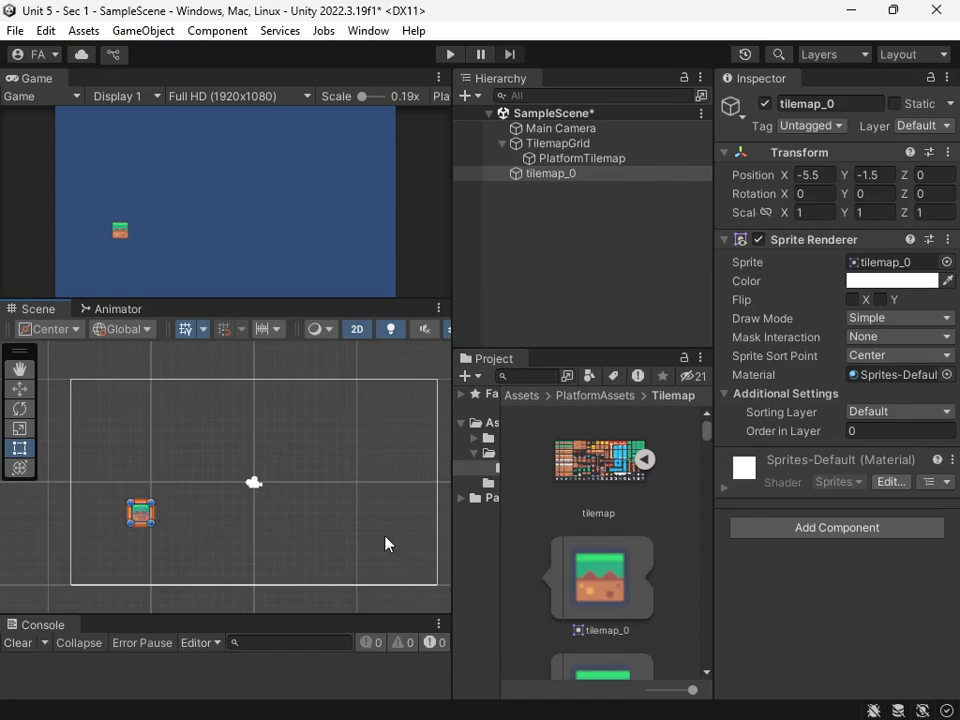
pyautogui.click(575, 148)
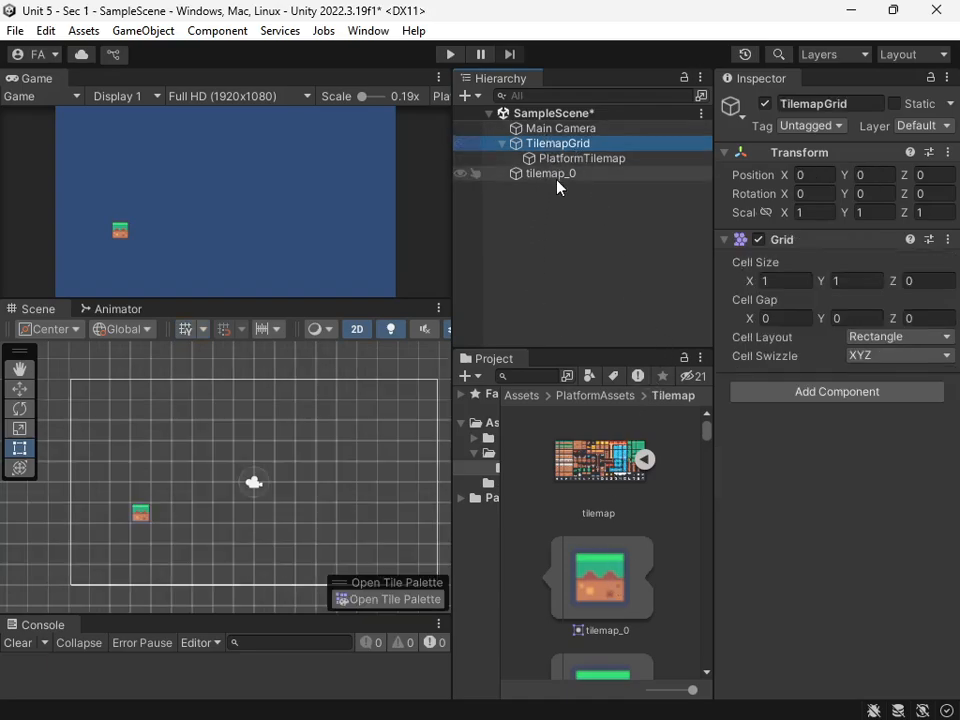
pyautogui.moveTo(615, 567); pyautogui.dragTo(308, 538)
pyautogui.moveTo(175, 531); pyautogui.dragTo(167, 521)
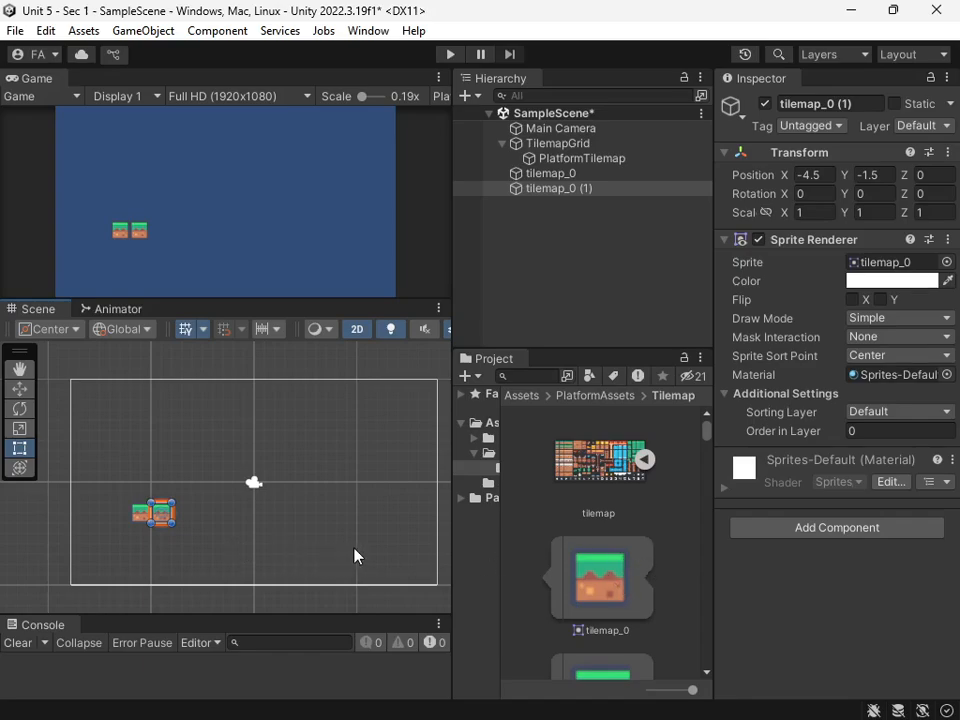
# - Delete both tilemap_0 sprite objects from the scene
pyautogui.click(210, 510)
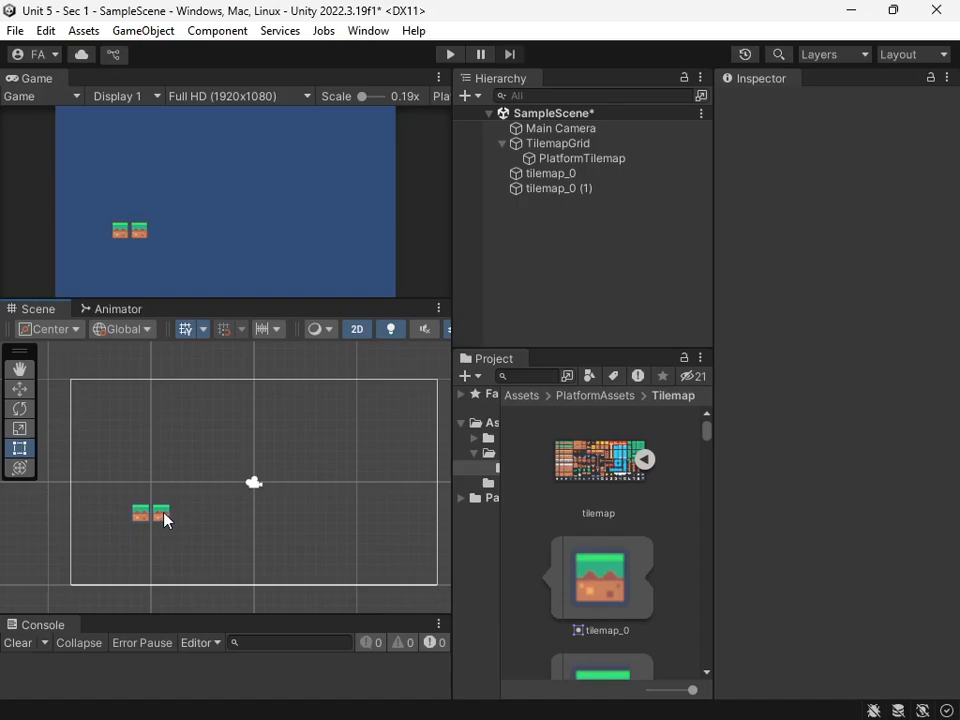
pyautogui.click(165, 516)
pyautogui.keyDown('shift'); pyautogui.click(560, 175); pyautogui.keyUp('shift')
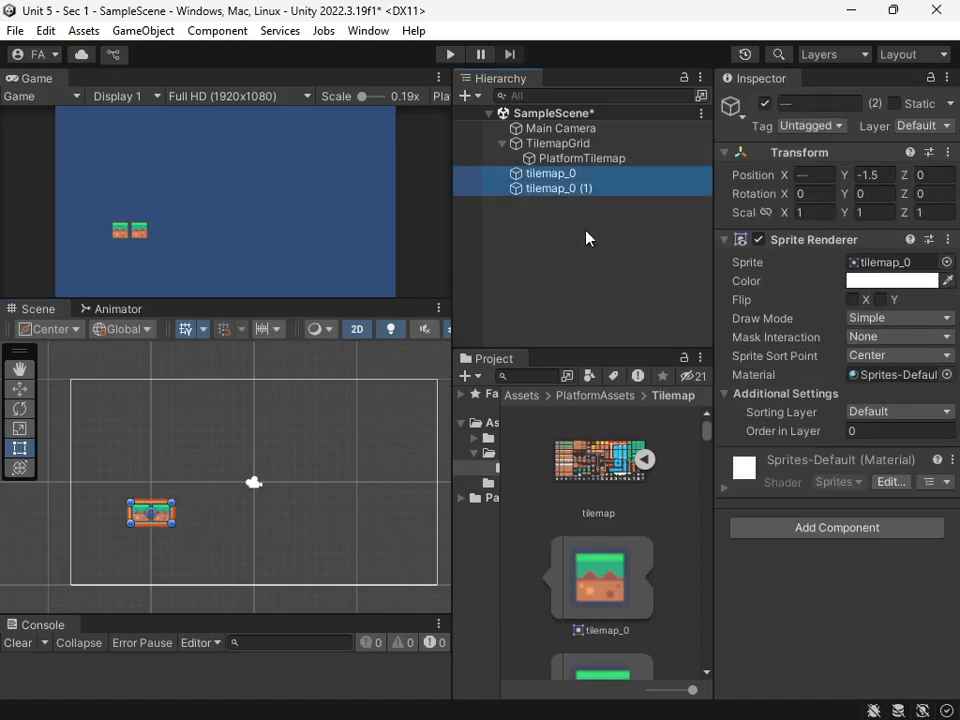
pyautogui.press('Delete')
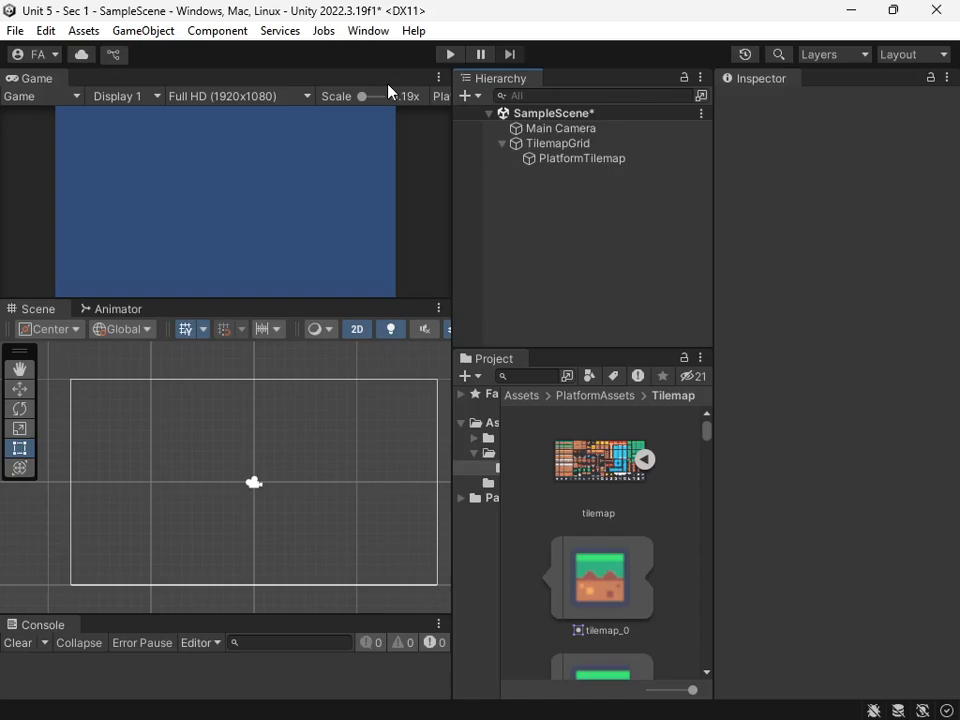
# - Open the Tile Palette window and dock it as a full-height column beside the Game and Scene views
pyautogui.click(378, 32)
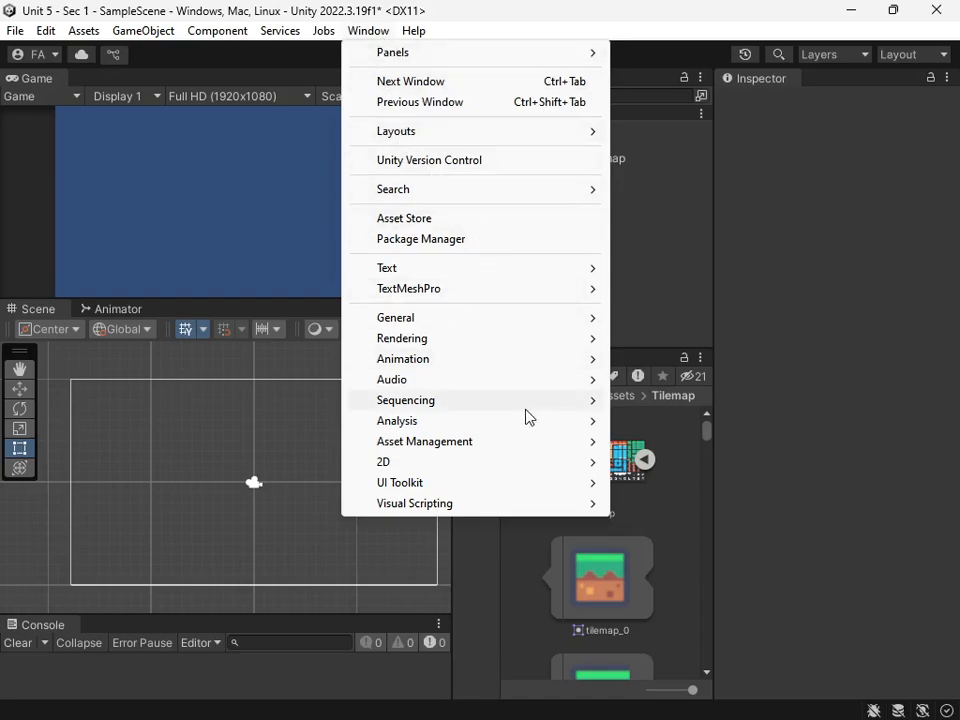
pyautogui.moveTo(525, 468)
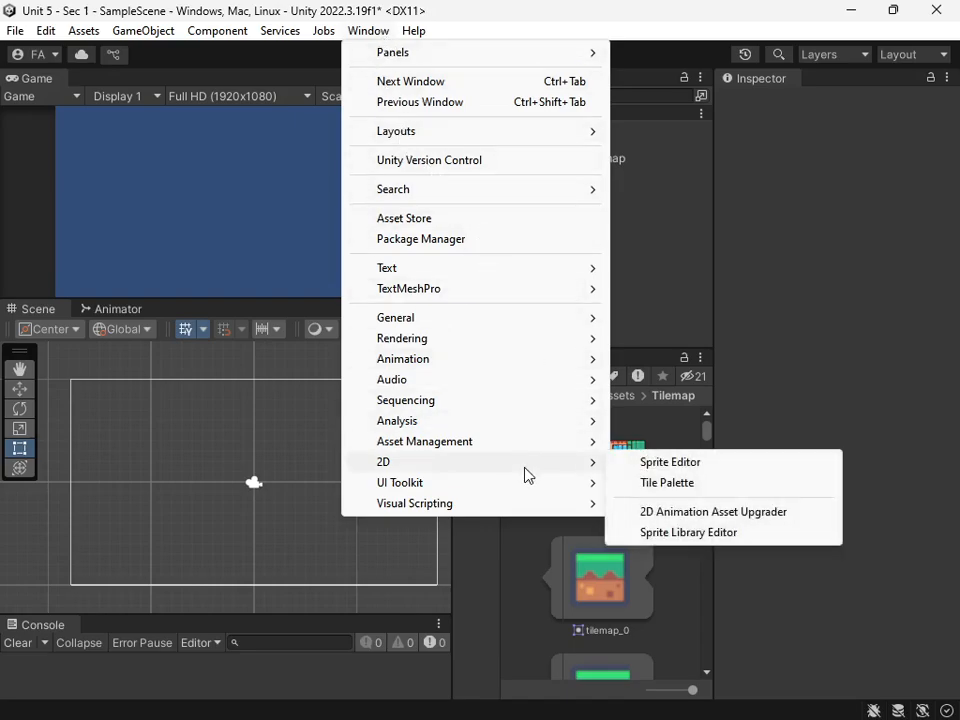
pyautogui.click(661, 484)
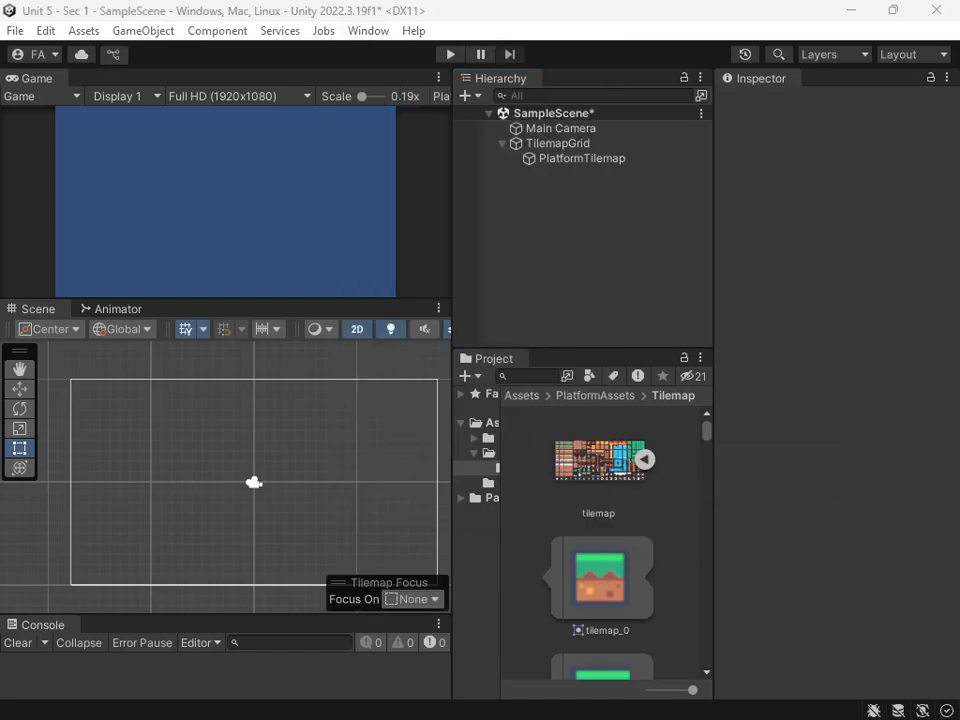
pyautogui.moveTo(0, 224); pyautogui.dragTo(734, 113)
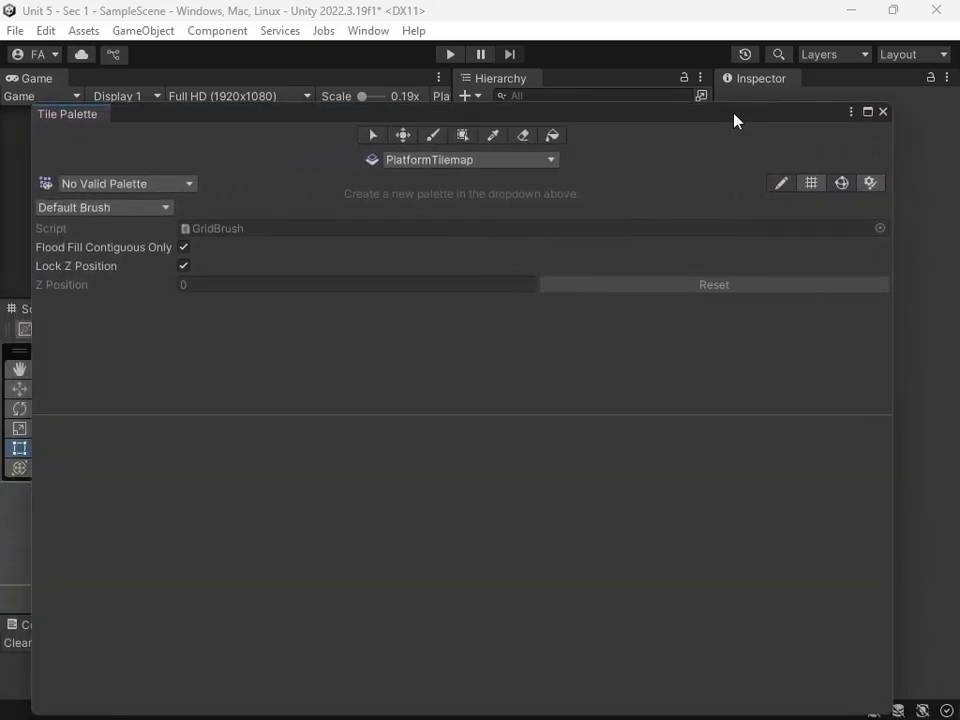
pyautogui.moveTo(61, 118); pyautogui.dragTo(15, 244)
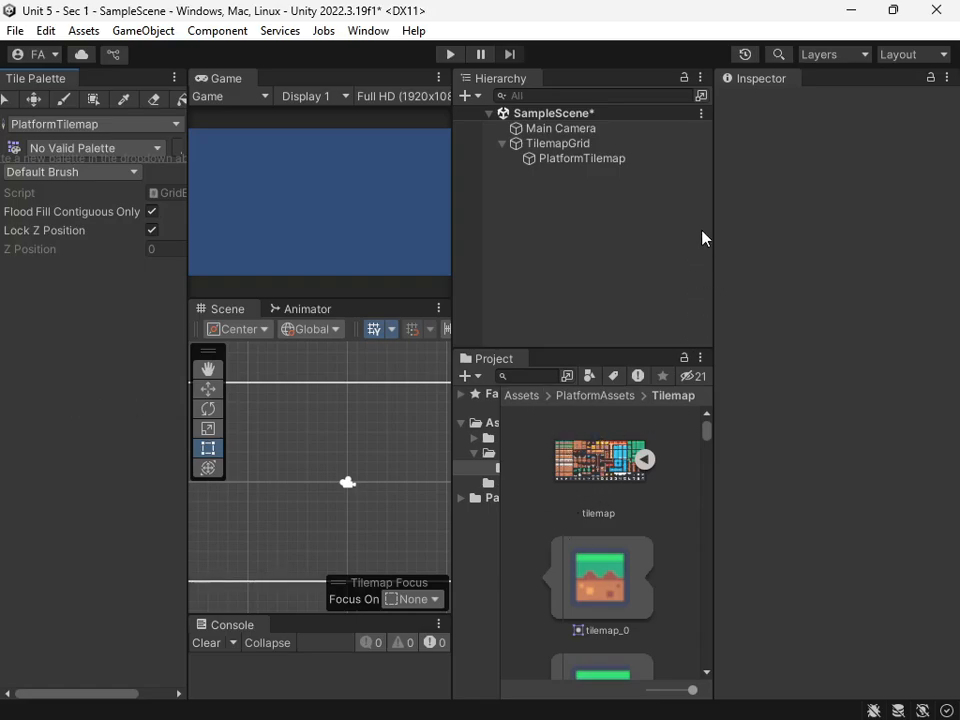
# - Resize the layout to narrow the Inspector, enlarge the Scene view, widen the Tile Palette and give its tile area more height
pyautogui.moveTo(709, 227); pyautogui.dragTo(888, 220)
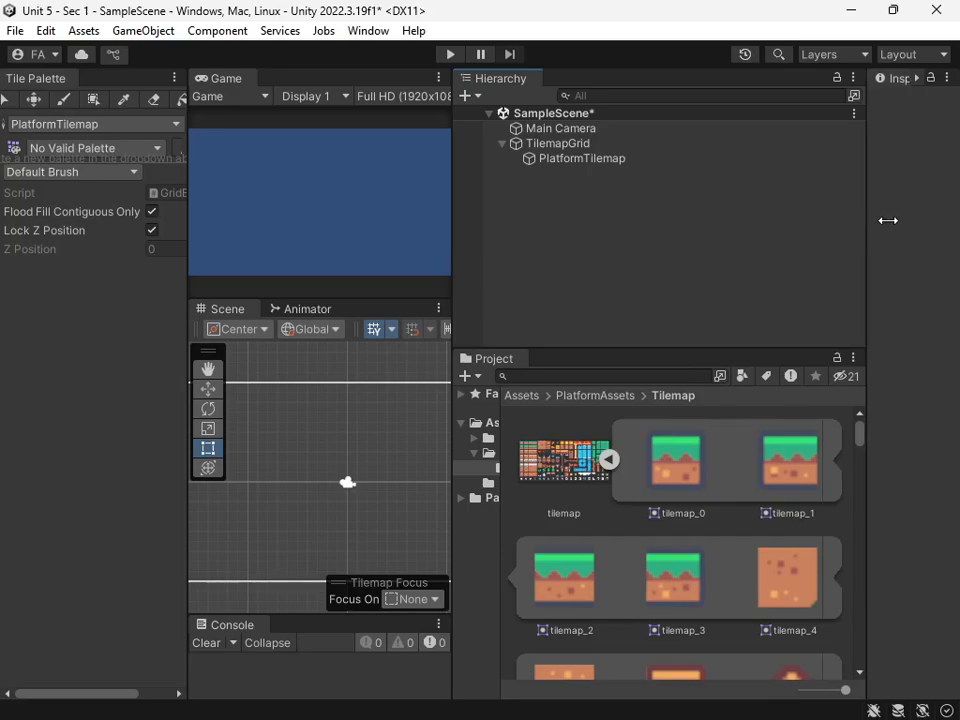
pyautogui.moveTo(452, 182); pyautogui.dragTo(555, 184)
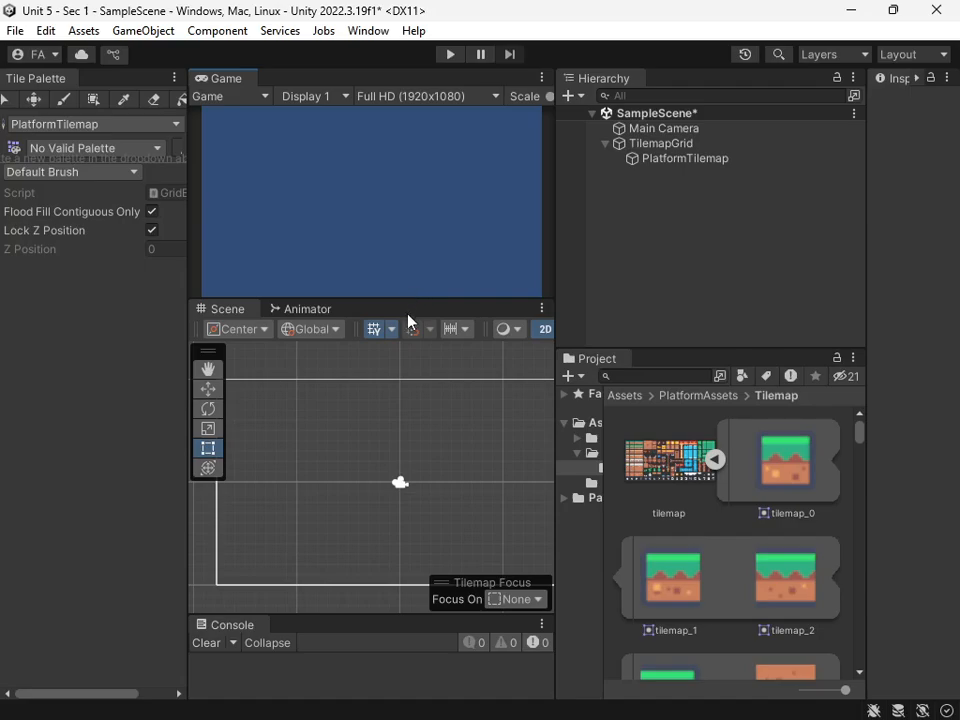
pyautogui.moveTo(407, 298); pyautogui.dragTo(396, 200)
pyautogui.scroll(-2, 370, 378)
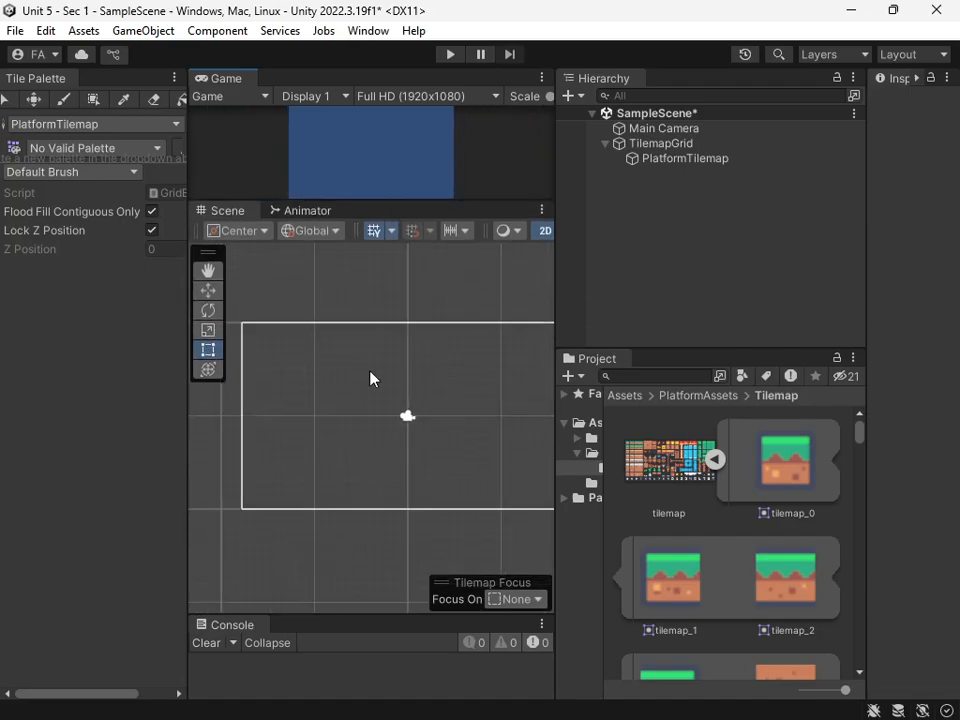
pyautogui.moveTo(187, 242); pyautogui.dragTo(278, 240)
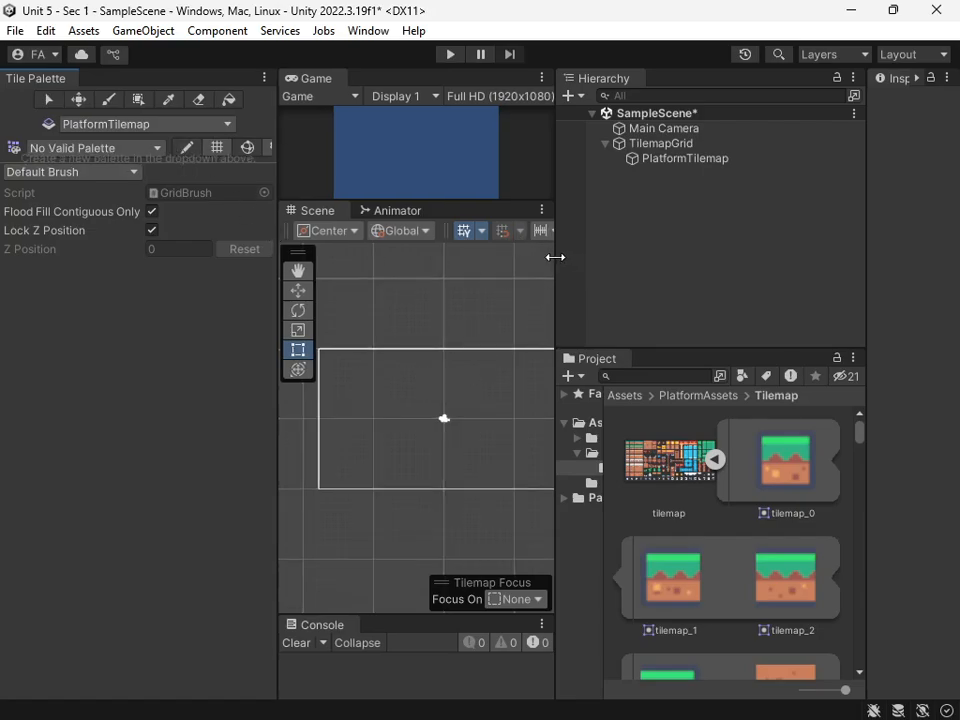
pyautogui.moveTo(555, 257); pyautogui.dragTo(591, 257)
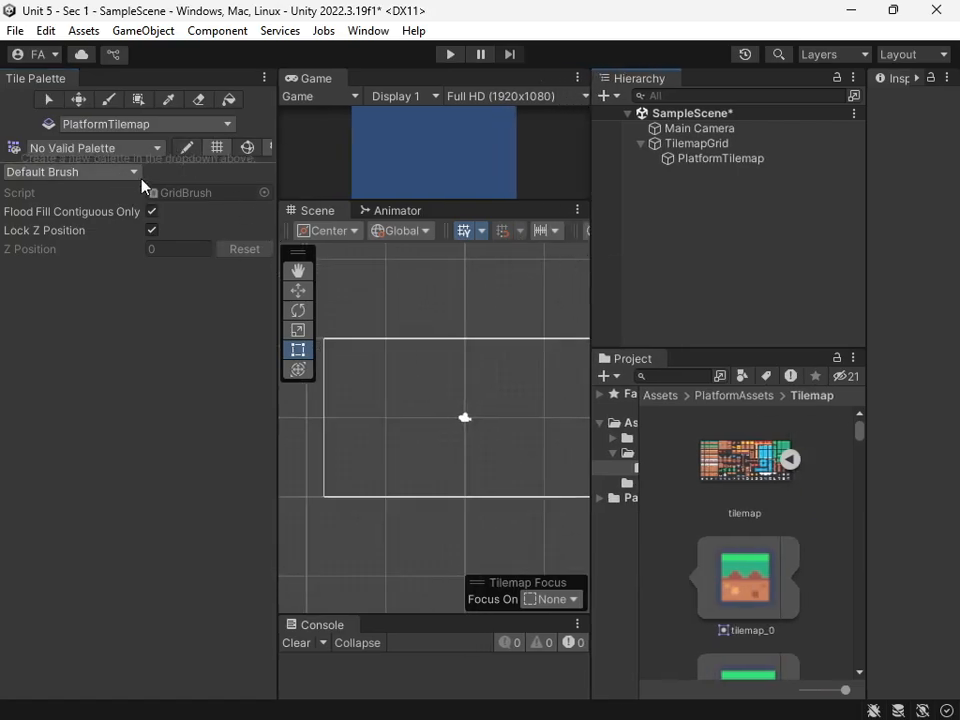
pyautogui.moveTo(184, 164); pyautogui.dragTo(184, 395)
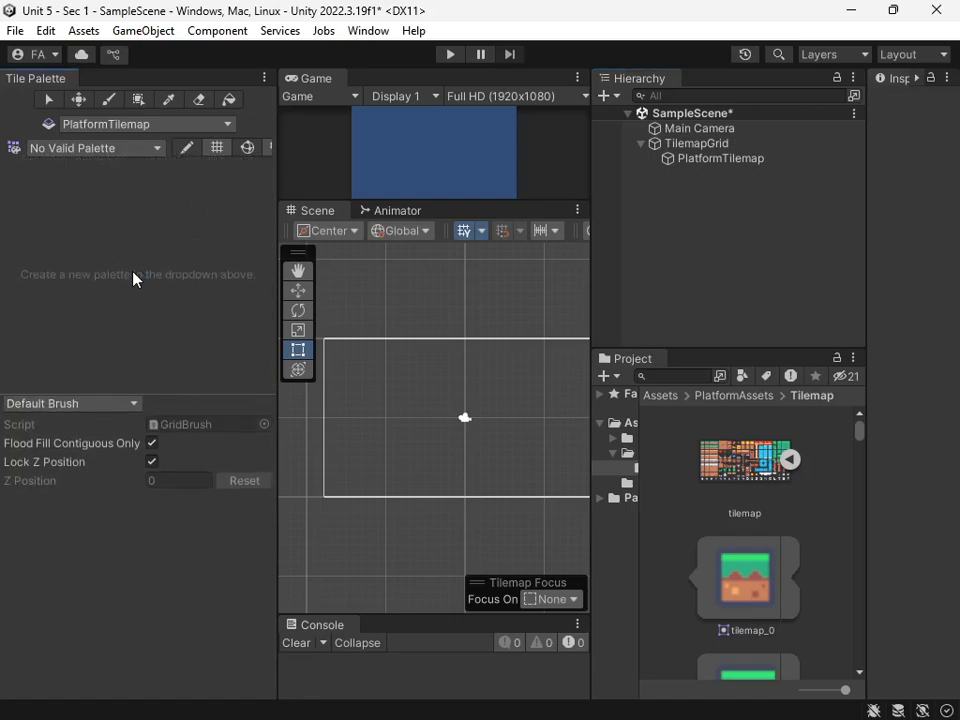
# - Create a new folder named Tiles inside the PlatformAssets folder
pyautogui.click(48, 100)
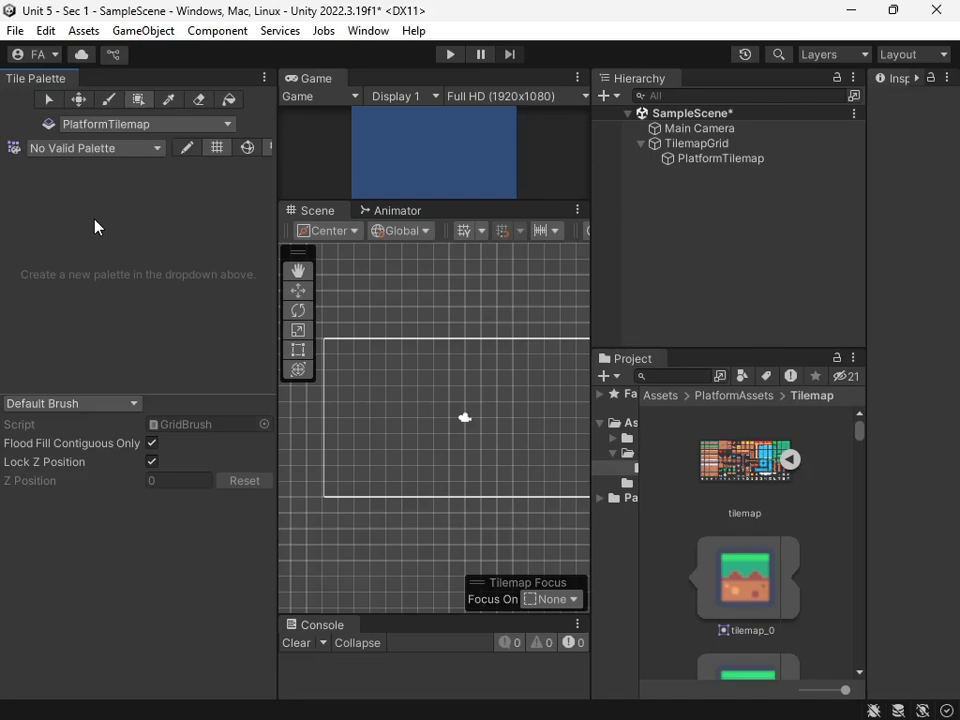
pyautogui.click(736, 397)
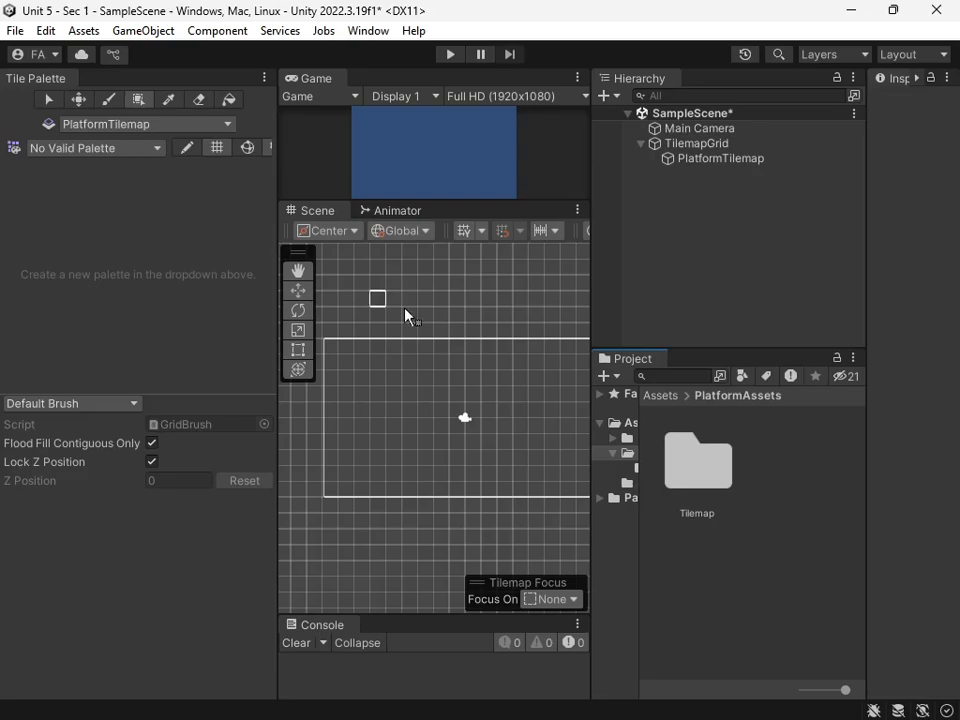
pyautogui.rightClick(739, 573)
pyautogui.moveTo(729, 37)
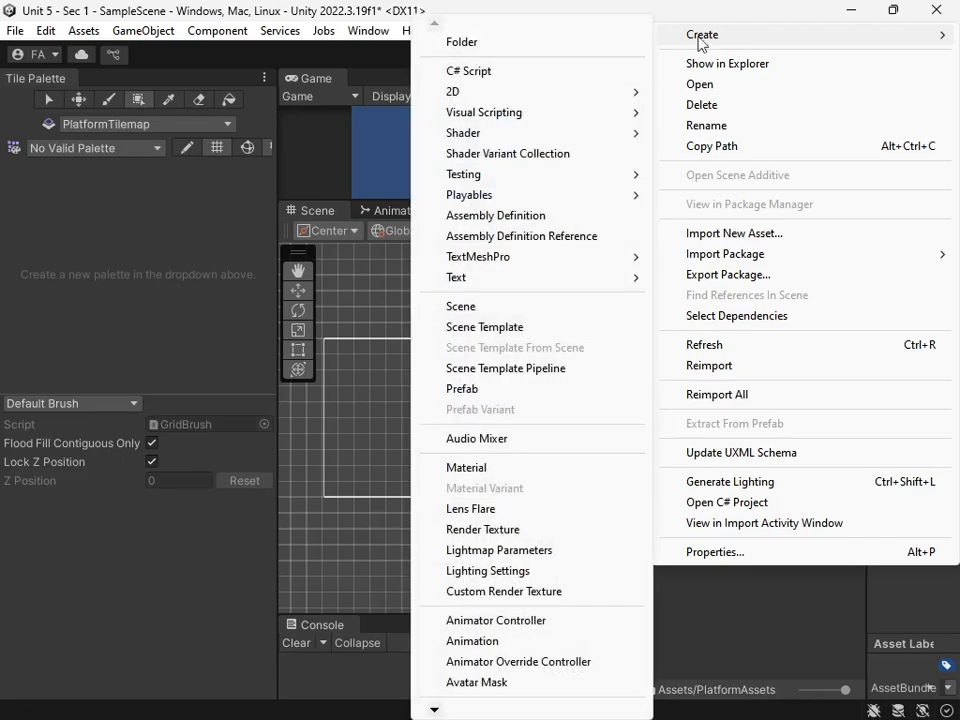
pyautogui.click(545, 45)
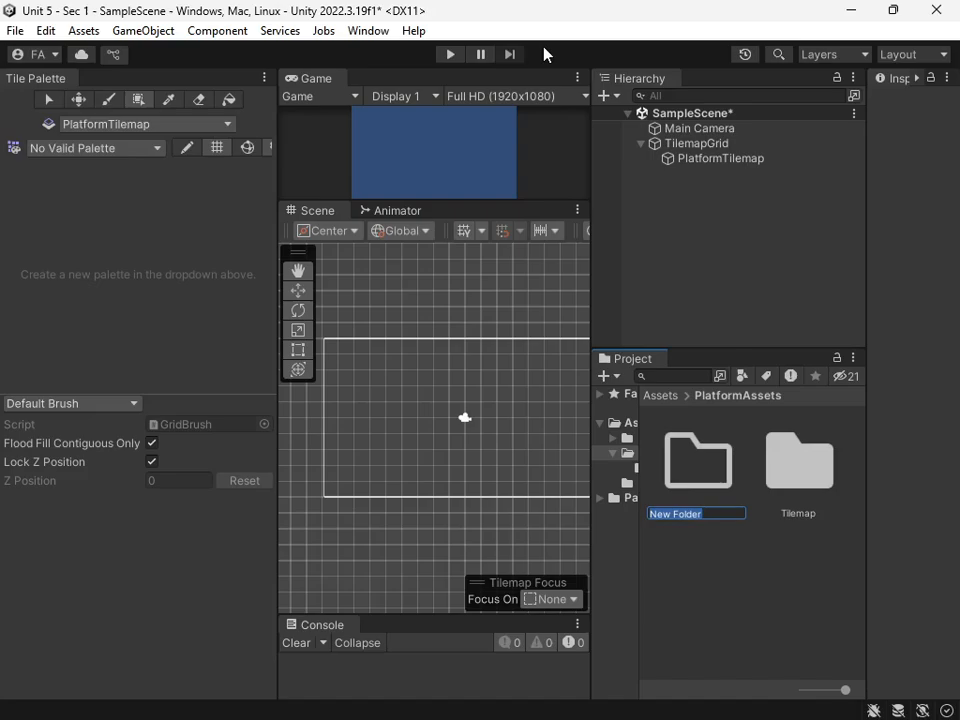
pyautogui.write('Tiles')
pyautogui.press('Return')
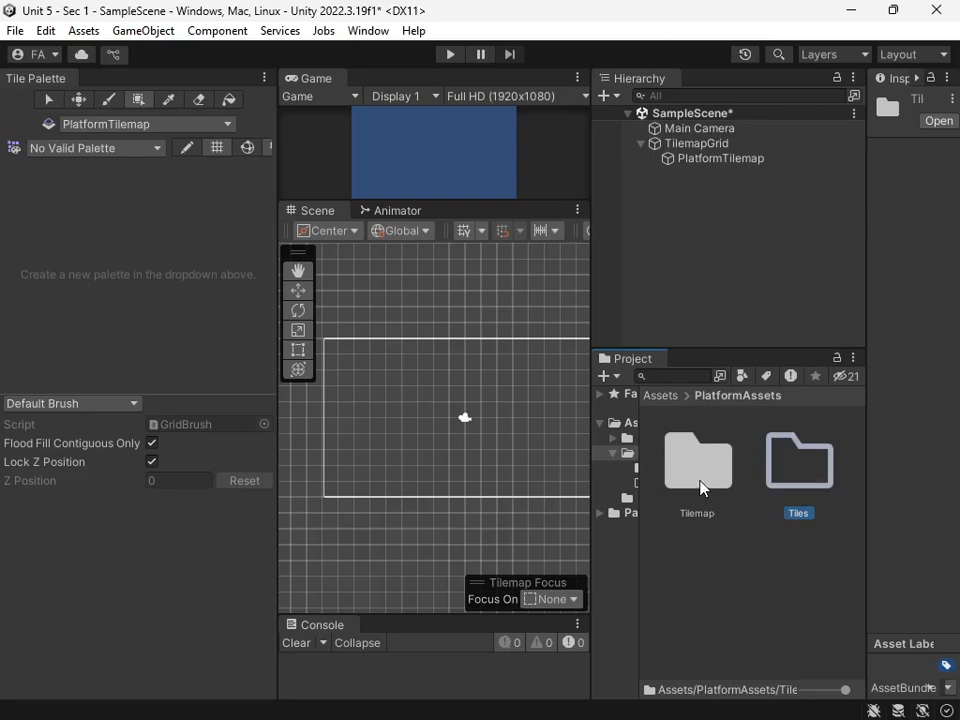
# - Create a rectangular tile palette named Platform Palette with automatic cell size, save it in the Tiles folder, and select its asset there
pyautogui.click(90, 150)
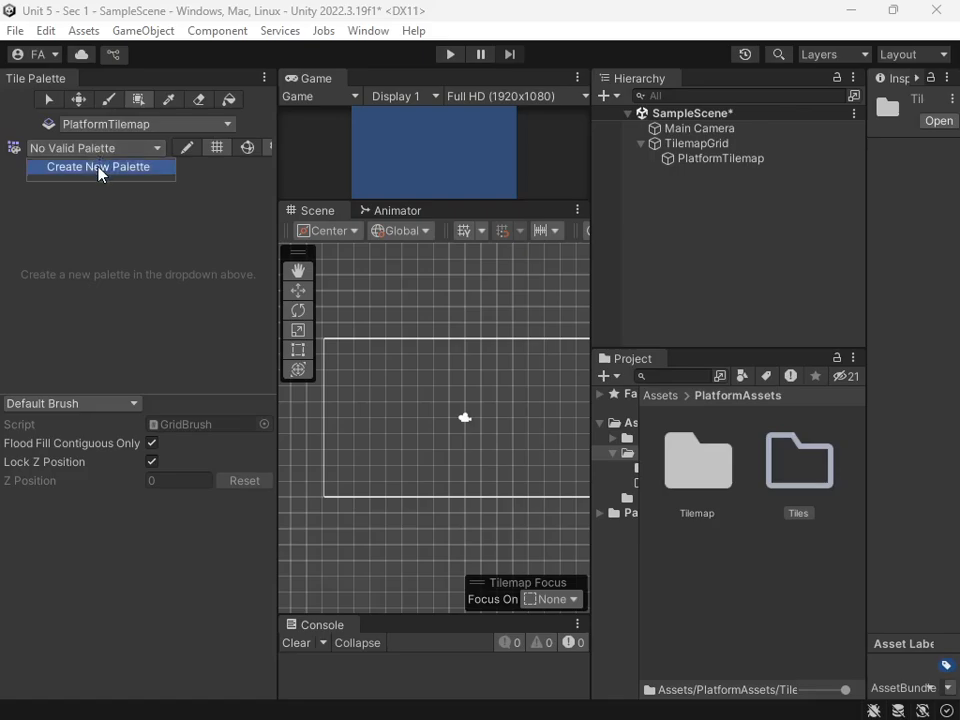
pyautogui.click(100, 170)
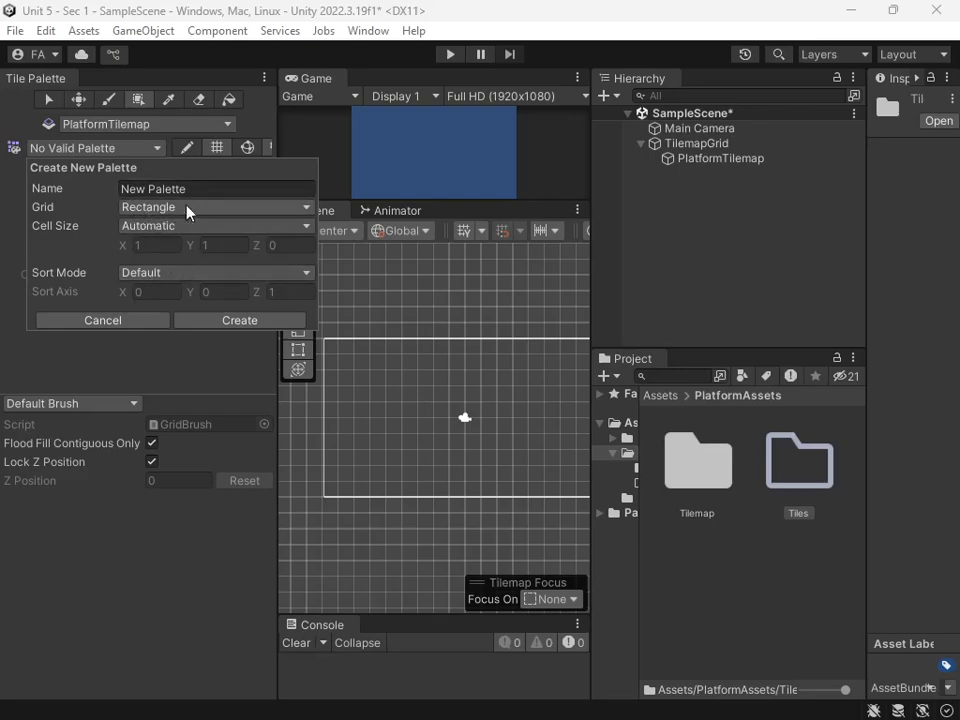
pyautogui.click(225, 190)
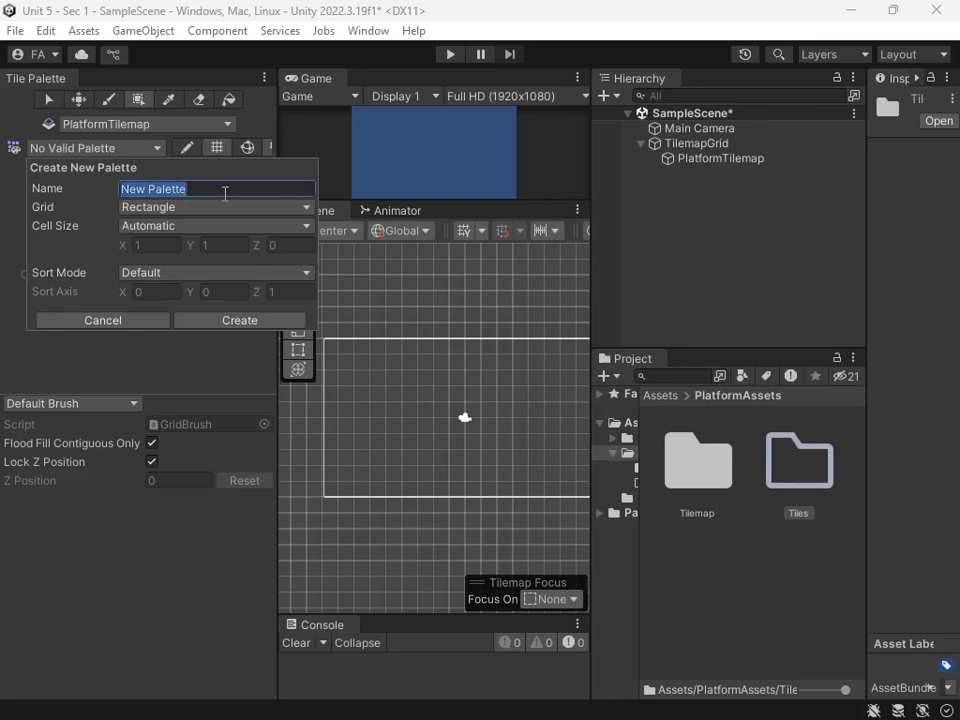
pyautogui.write('Pla')
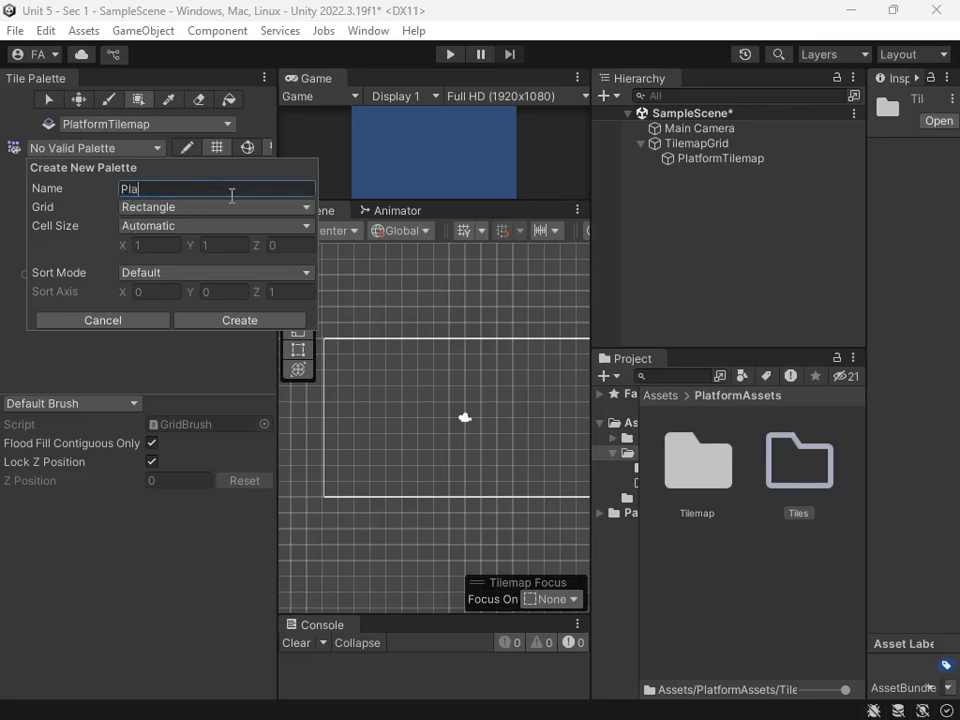
pyautogui.write('tform Palette')
pyautogui.click(250, 322)
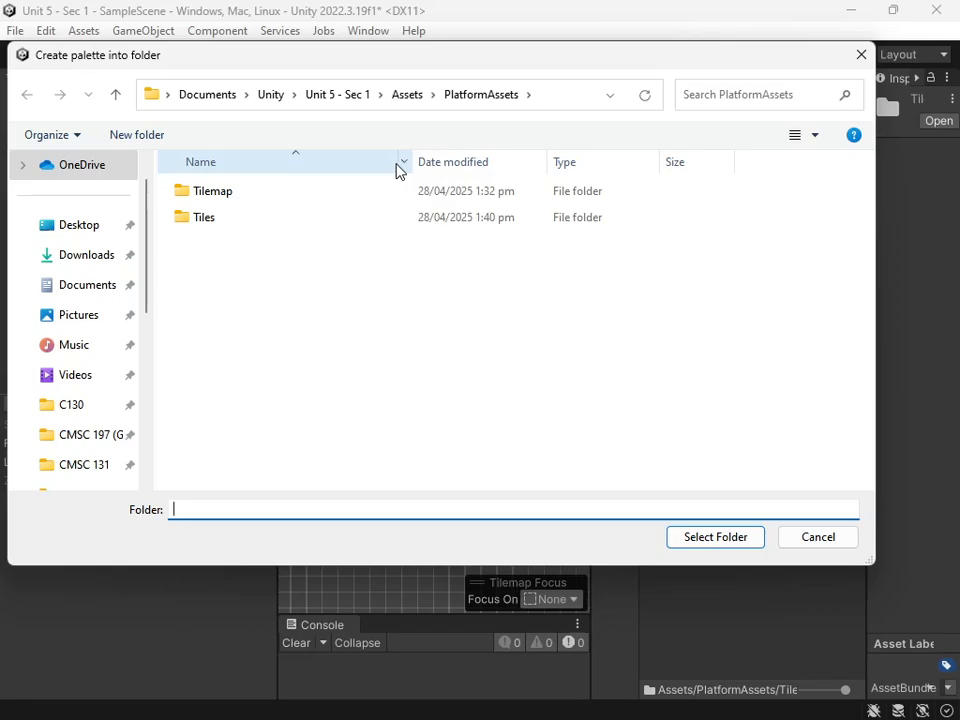
pyautogui.click(357, 219)
pyautogui.doubleClick(318, 219)
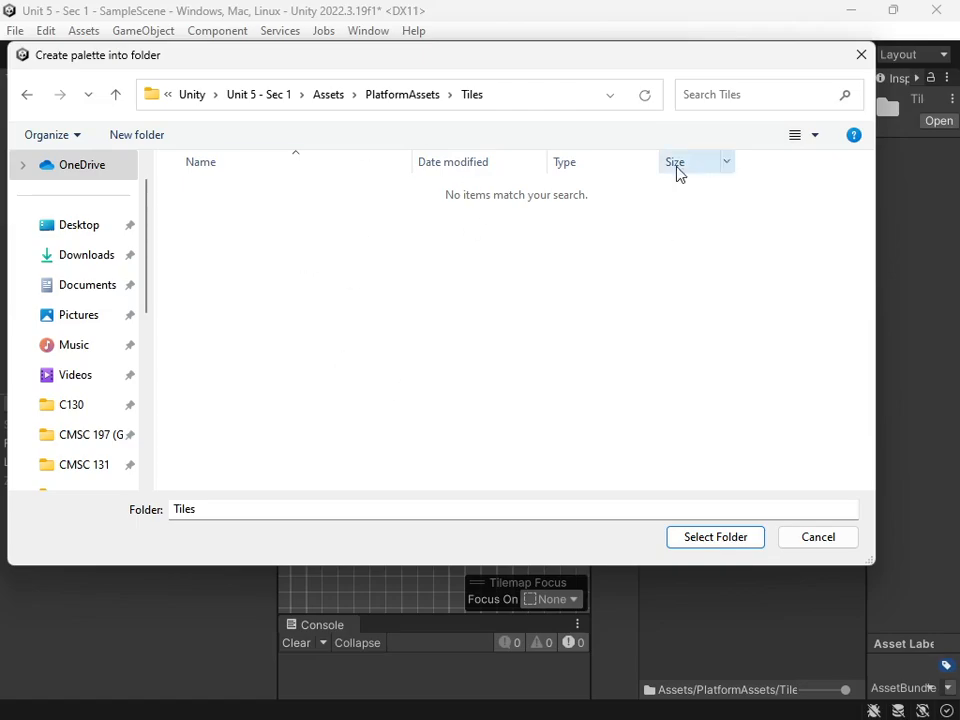
pyautogui.click(715, 537)
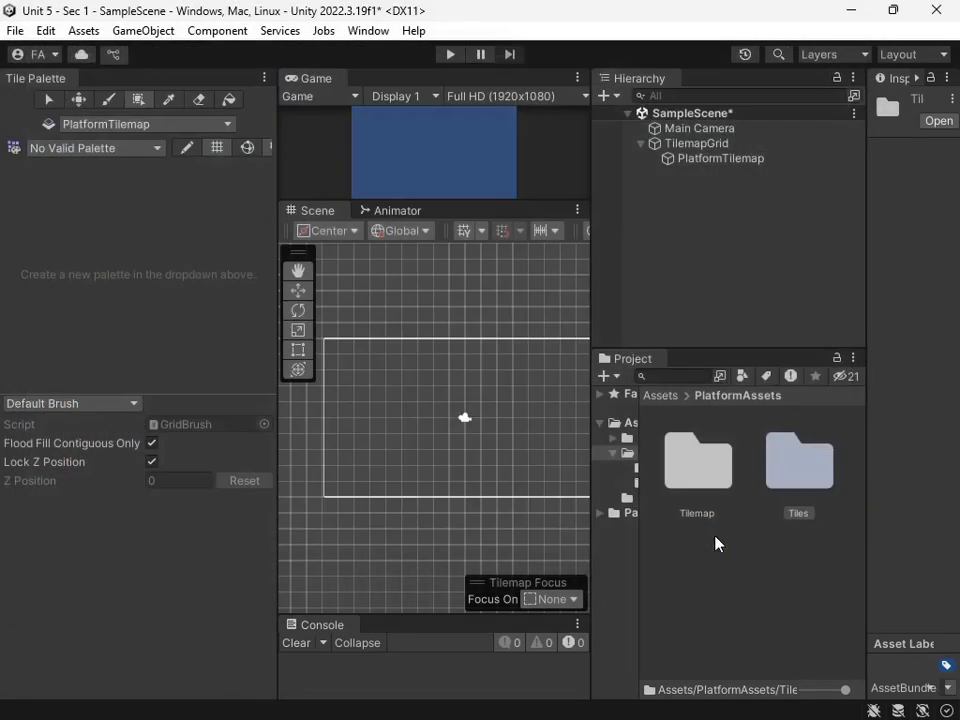
pyautogui.doubleClick(784, 462)
pyautogui.click(700, 480)
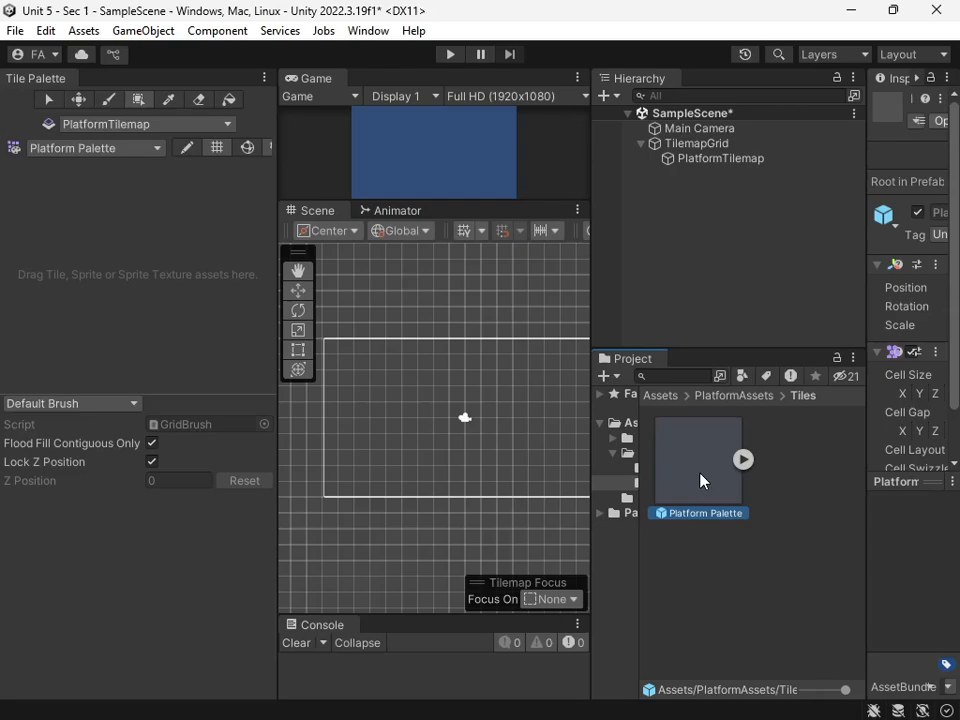
# - Add the sliced tilemap texture to Platform Palette, generating its tile assets into the PlatformAssets/Tiles folder
pyautogui.click(739, 396)
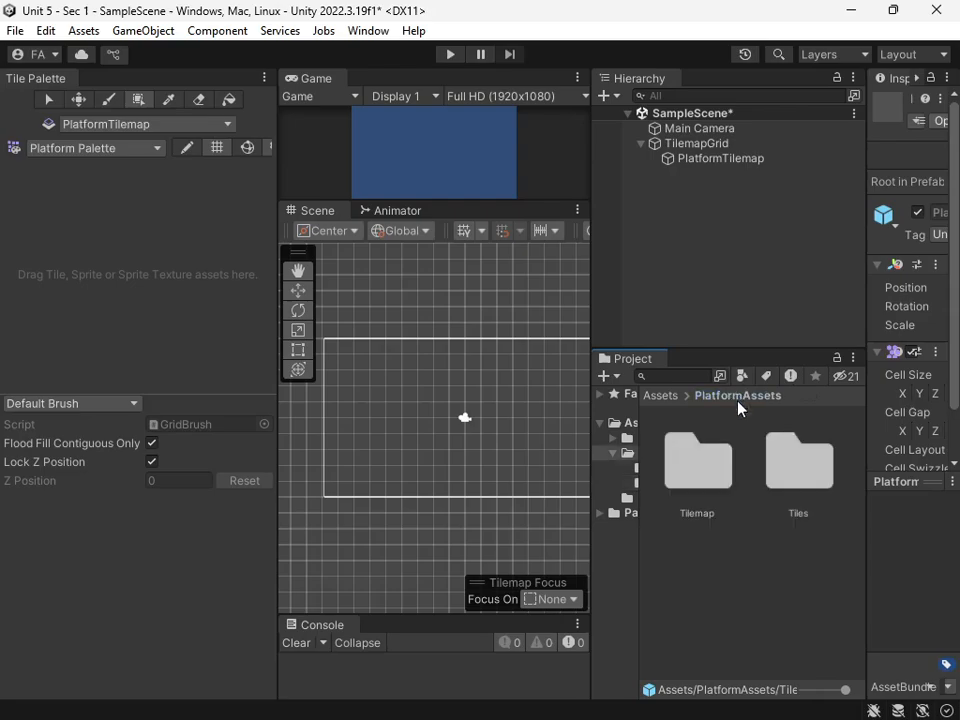
pyautogui.doubleClick(690, 476)
pyautogui.click(765, 470)
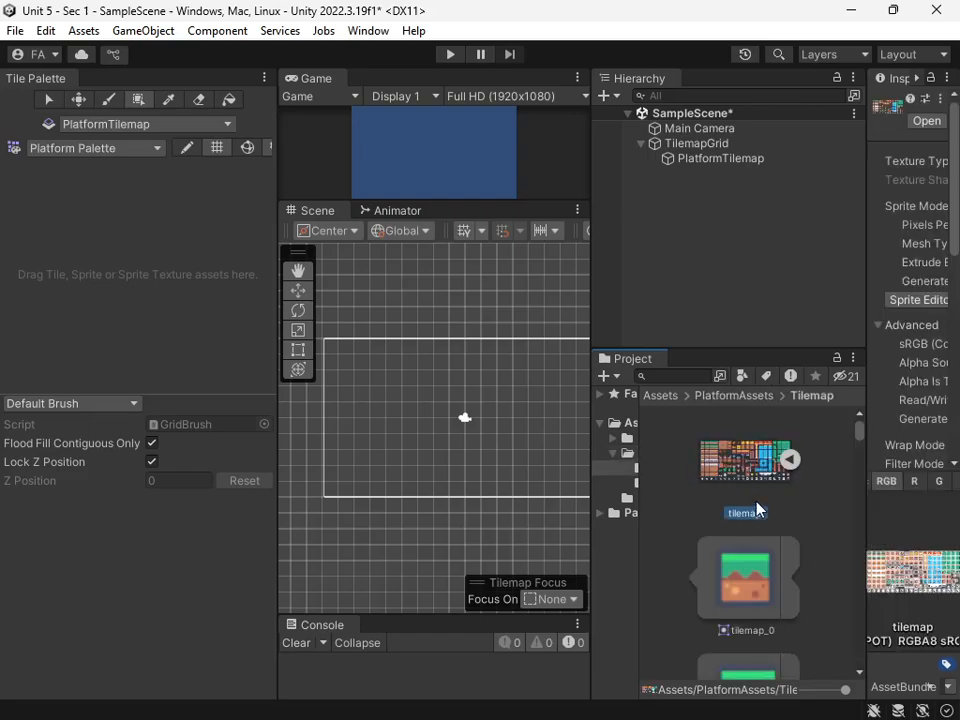
pyautogui.moveTo(757, 510); pyautogui.dragTo(77, 208)
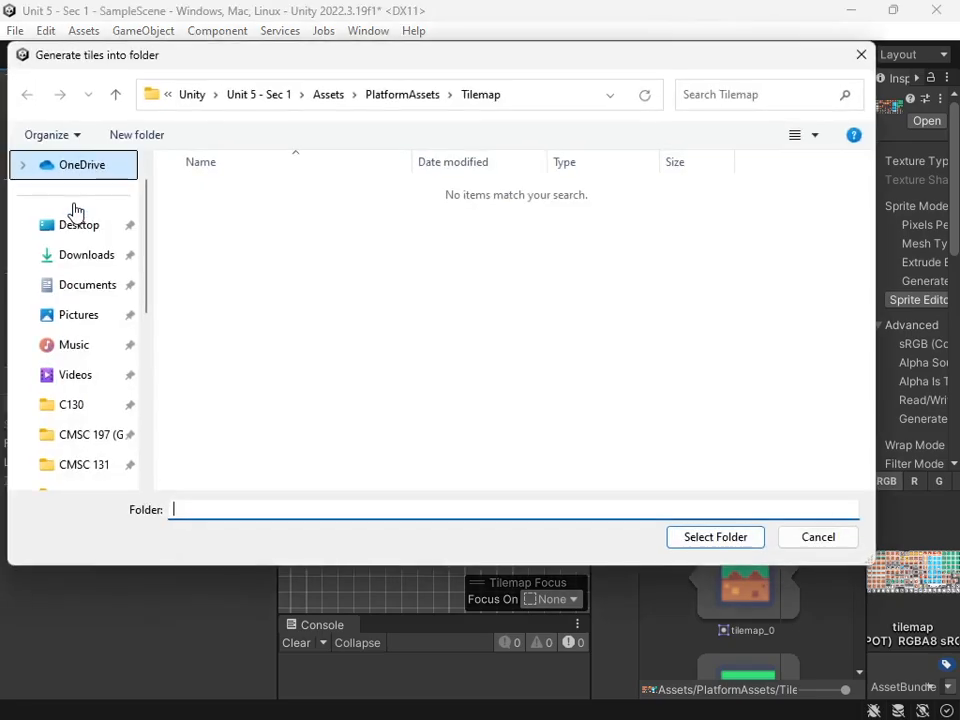
pyautogui.click(412, 95)
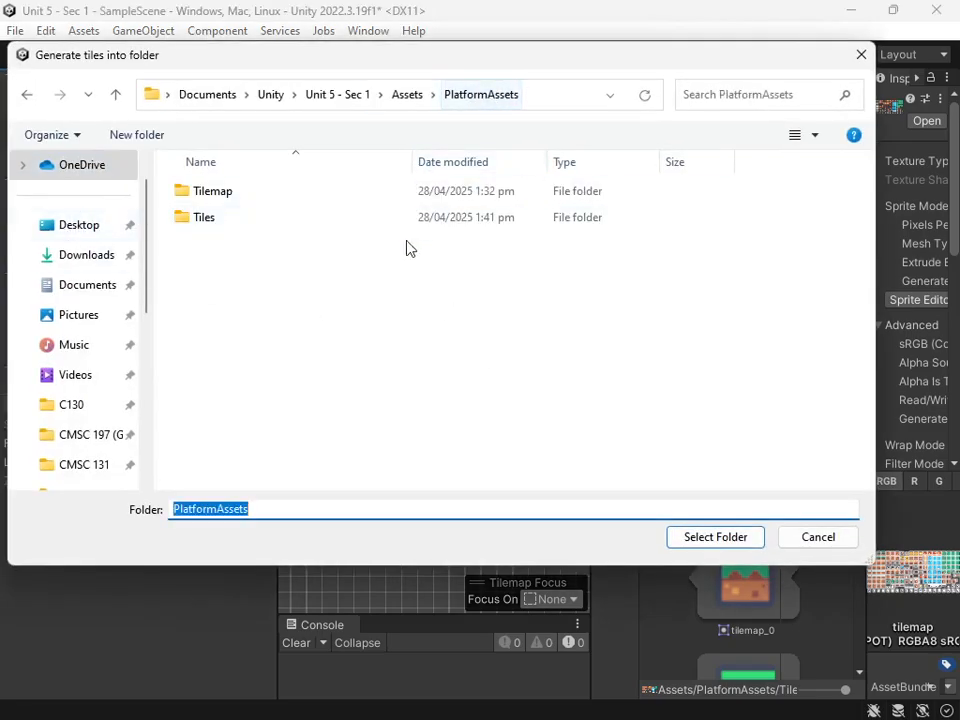
pyautogui.doubleClick(270, 228)
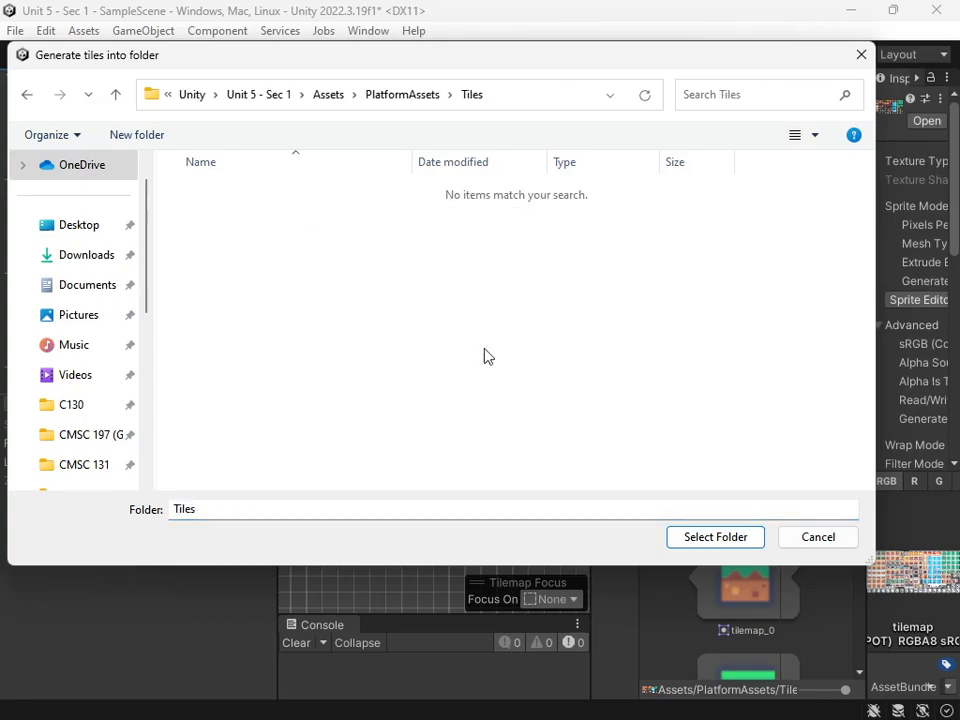
pyautogui.click(720, 537)
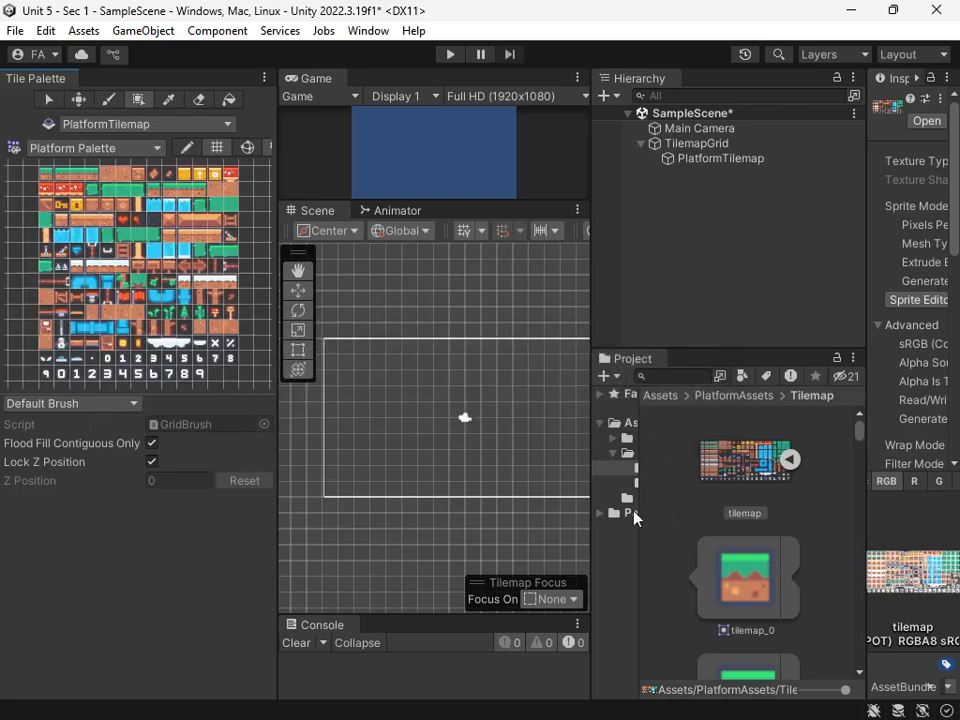
# - Examine the generated tile assets in the Tiles folder and return to PlatformAssets
pyautogui.click(740, 396)
pyautogui.doubleClick(808, 484)
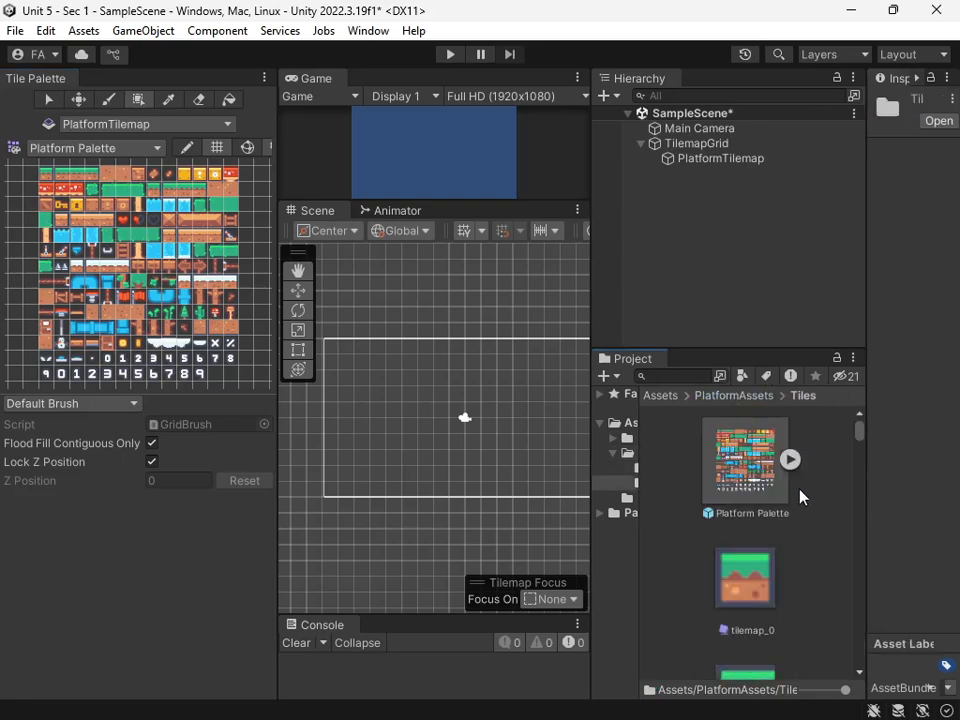
pyautogui.click(765, 596)
pyautogui.scroll(-10, 765, 600)
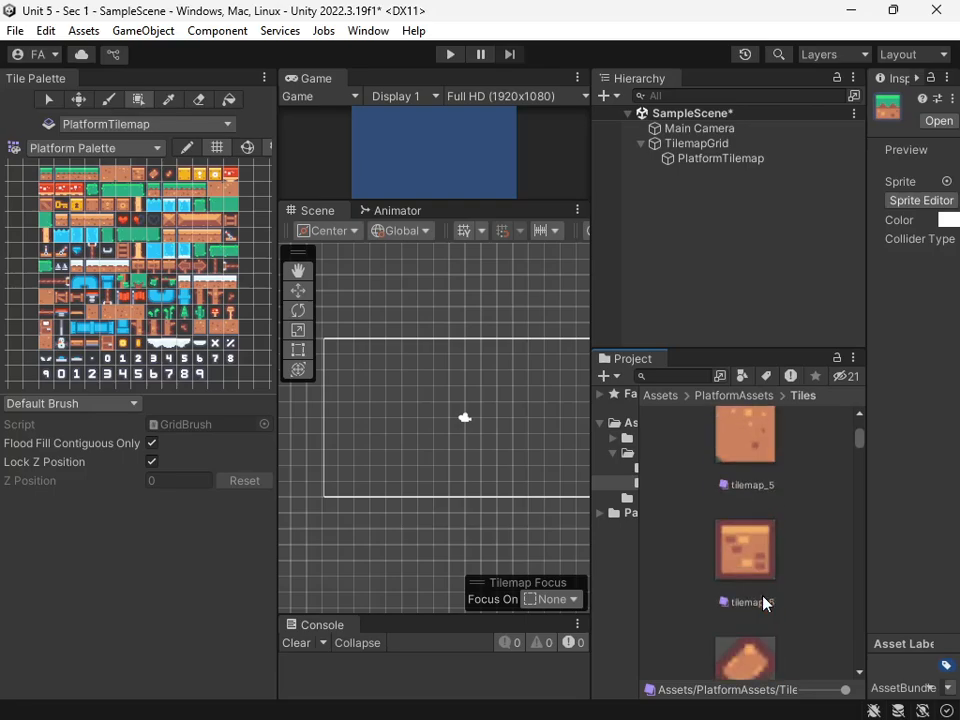
pyautogui.scroll(10, 762, 598)
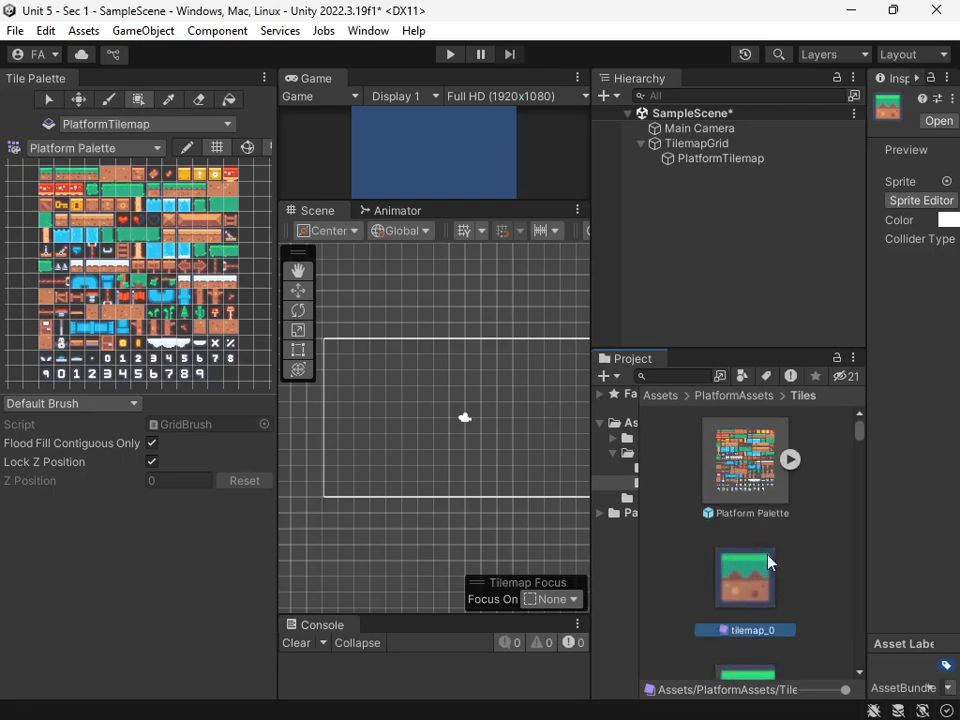
pyautogui.click(748, 395)
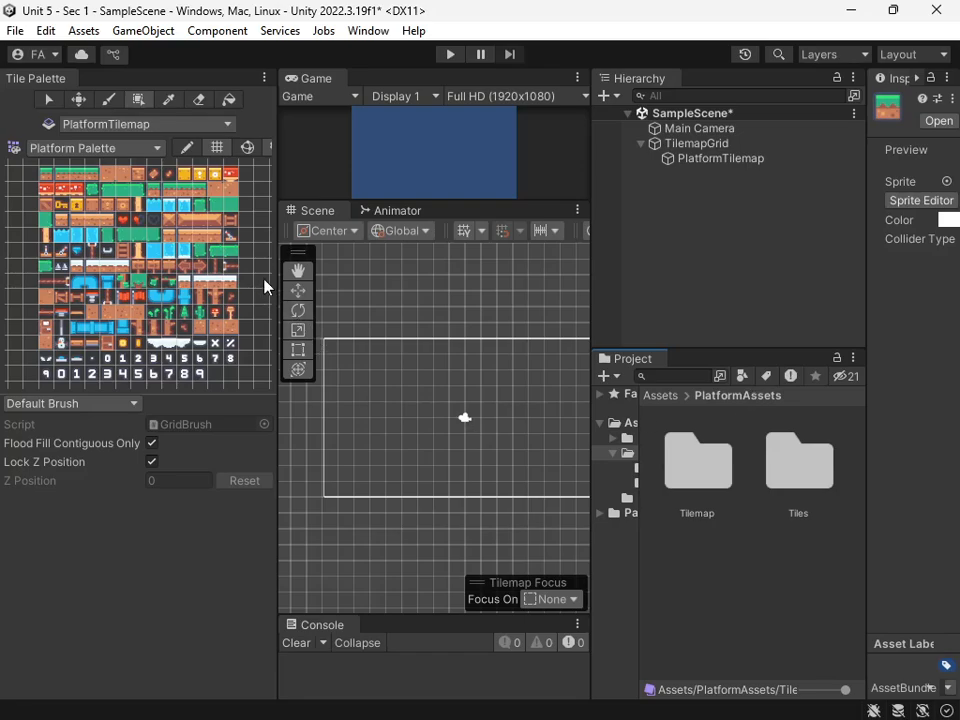
# - Enlarge the Tile Palette's width and tile area, and widen the Scene view by narrowing the Hierarchy and Project column
pyautogui.moveTo(279, 268); pyautogui.dragTo(501, 279)
pyautogui.moveTo(289, 394); pyautogui.dragTo(290, 574)
pyautogui.scroll(-4, 321, 448)
pyautogui.moveTo(320, 374); pyautogui.dragTo(222, 386, button='middle')
pyautogui.scroll(3, 230, 396)
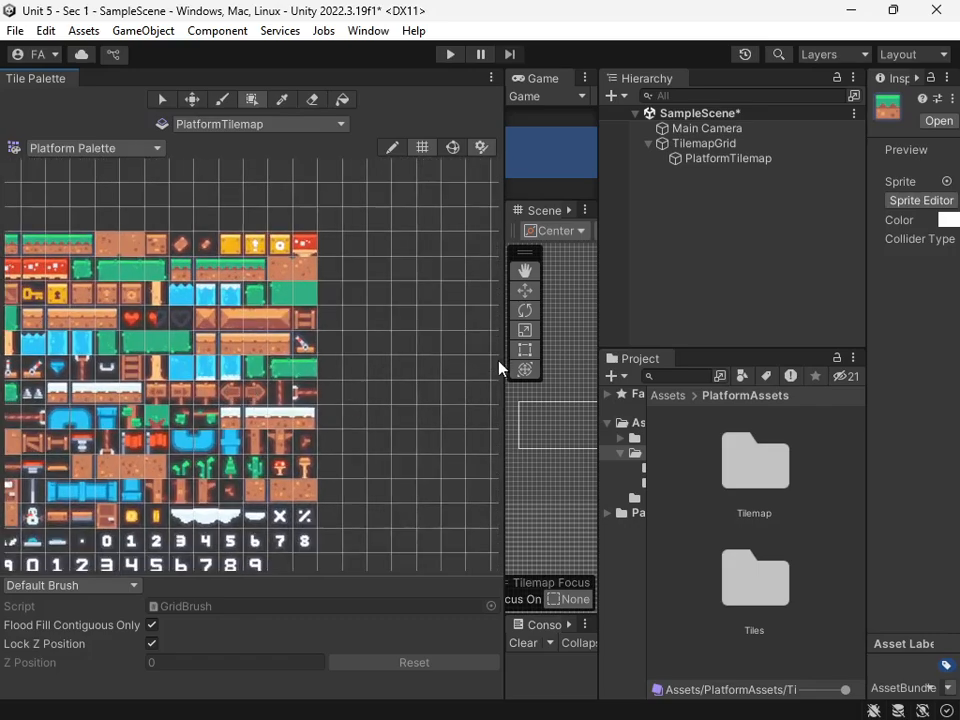
pyautogui.moveTo(438, 384); pyautogui.dragTo(364, 390)
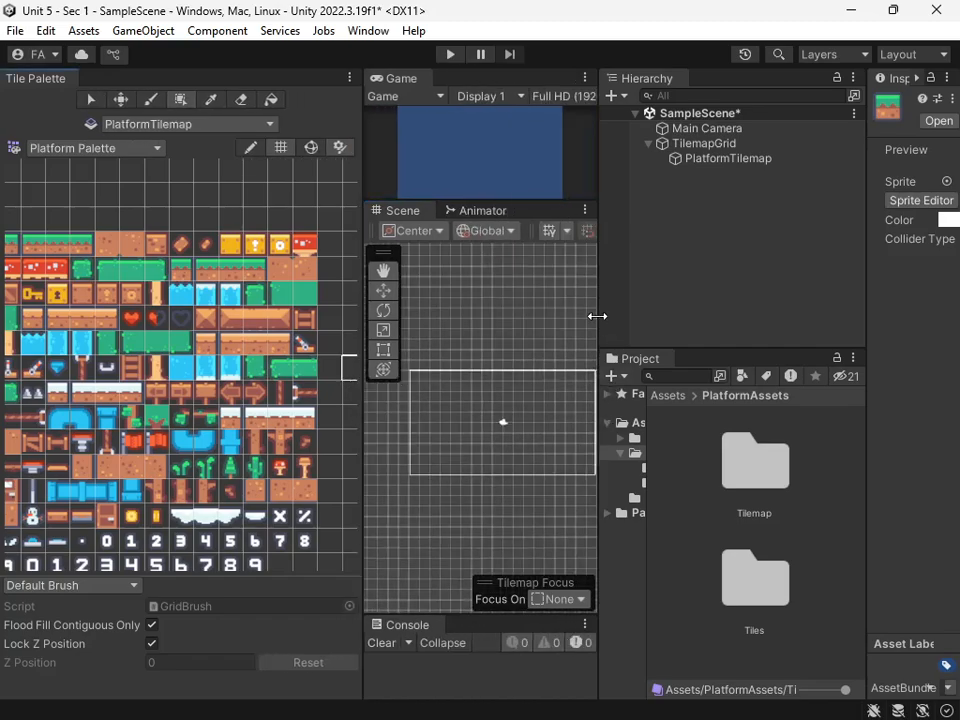
pyautogui.moveTo(597, 315); pyautogui.dragTo(776, 313)
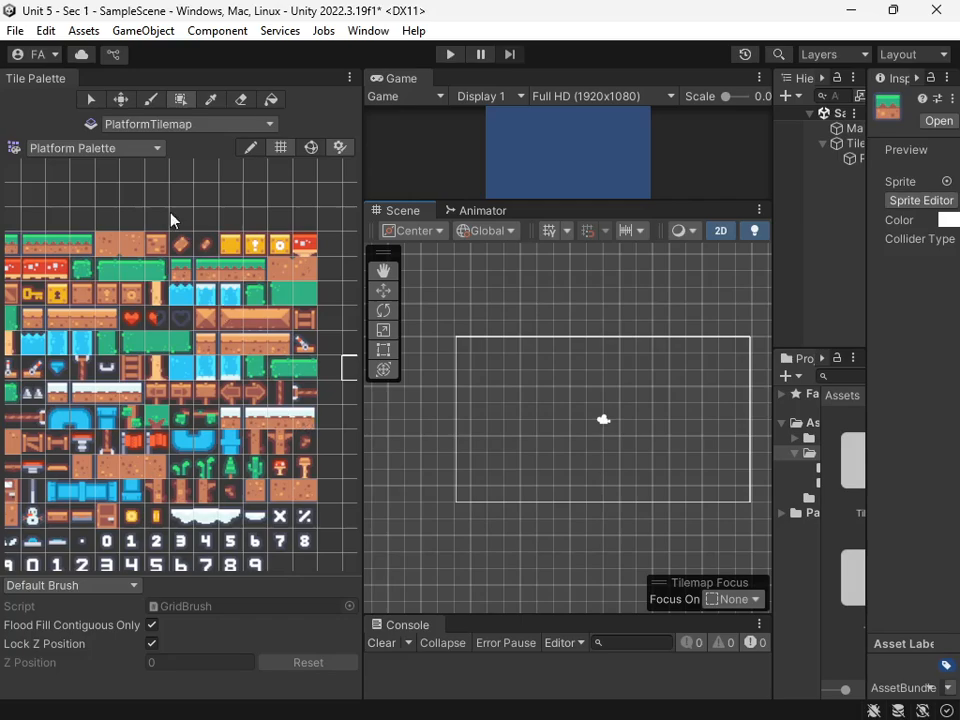
# - Box-fill an 8 by 3 block of the single grass tile inside the camera frame and brush irregular rows of it above and beside the block
pyautogui.moveTo(116, 181); pyautogui.dragTo(171, 182, button='middle')
pyautogui.click(61, 253)
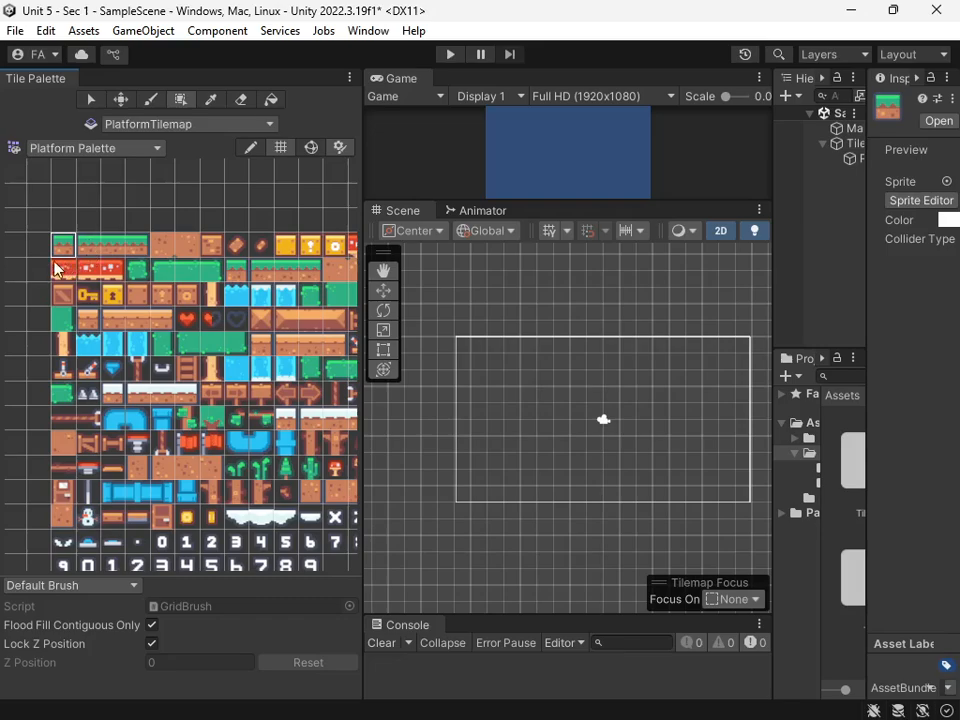
pyautogui.click(527, 447)
pyautogui.moveTo(527, 452)
pyautogui.mouseDown()
pyautogui.moveTo(514, 444)
pyautogui.moveTo(553, 440)
pyautogui.moveTo(551, 469)
pyautogui.moveTo(653, 475)
pyautogui.mouseUp()
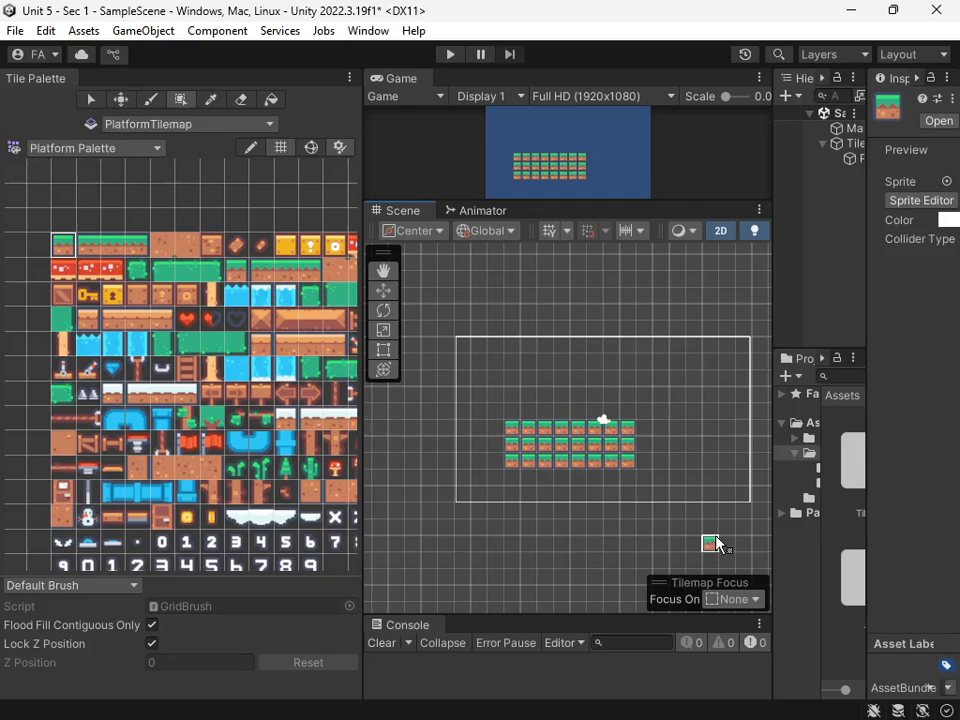
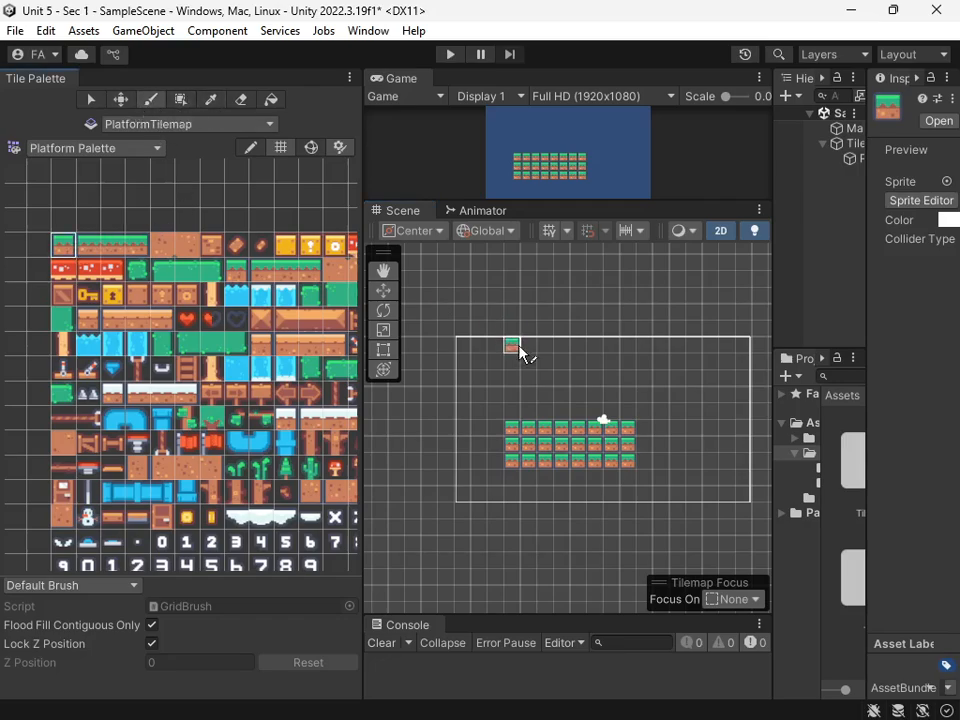
pyautogui.moveTo(499, 381)
pyautogui.mouseDown()
pyautogui.moveTo(609, 403)
pyautogui.moveTo(690, 454)
pyautogui.moveTo(686, 377)
pyautogui.moveTo(628, 429)
pyautogui.moveTo(626, 420)
pyautogui.mouseUp()
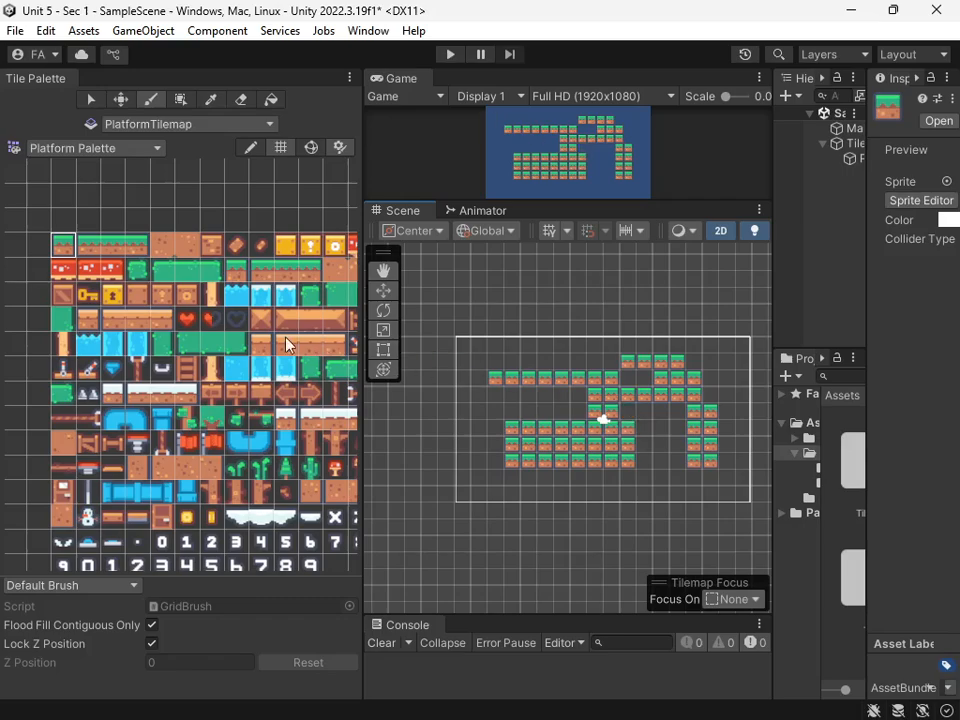
# - Pick the three-tile grass platform strip from the palette and brush three separate platforms along the camera frame's lower edge
pyautogui.moveTo(289, 339)
pyautogui.mouseDown(button='middle')
pyautogui.moveTo(129, 336)
pyautogui.moveTo(277, 328)
pyautogui.moveTo(191, 346)
pyautogui.moveTo(198, 338)
pyautogui.mouseUp(button='middle')
pyautogui.click(89, 105)
pyautogui.moveTo(224, 296); pyautogui.dragTo(180, 290)
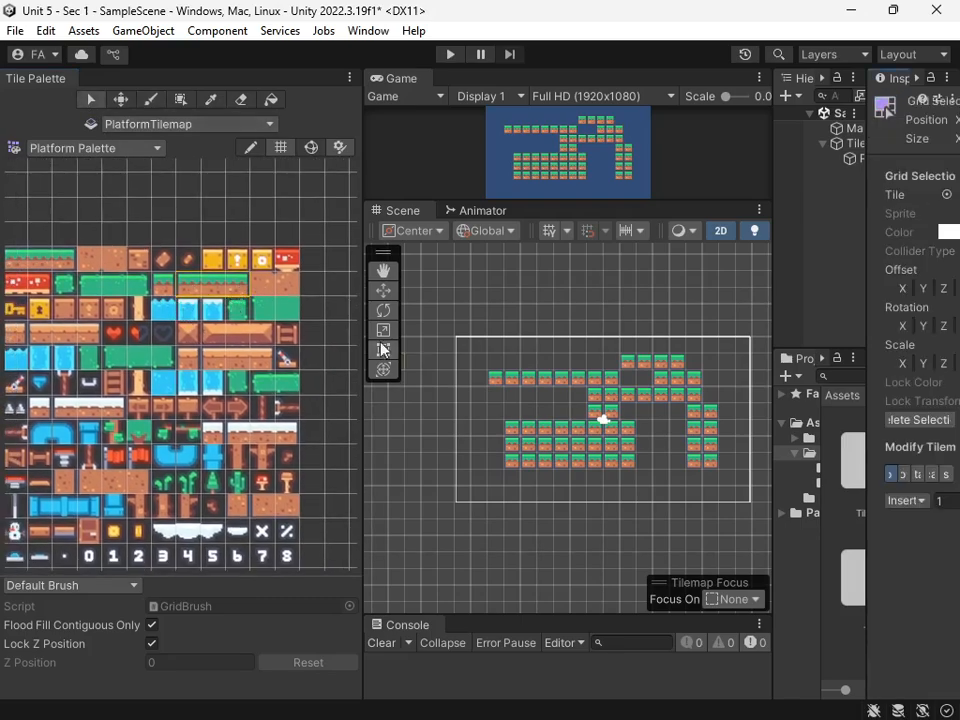
pyautogui.click(148, 100)
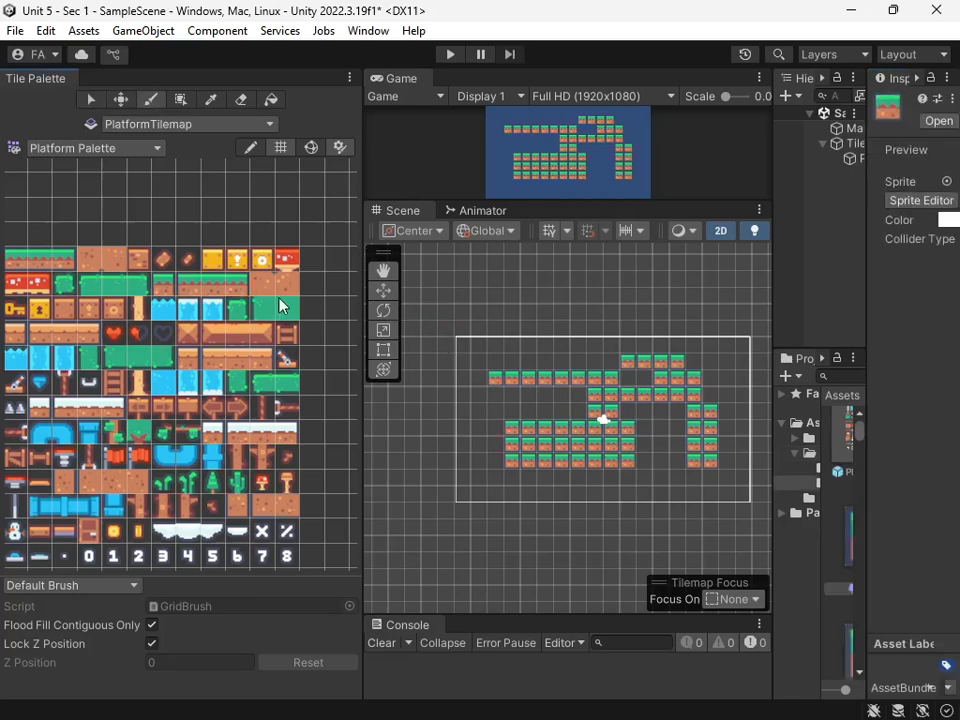
pyautogui.moveTo(184, 285); pyautogui.dragTo(249, 287)
pyautogui.moveTo(536, 506); pyautogui.dragTo(570, 503)
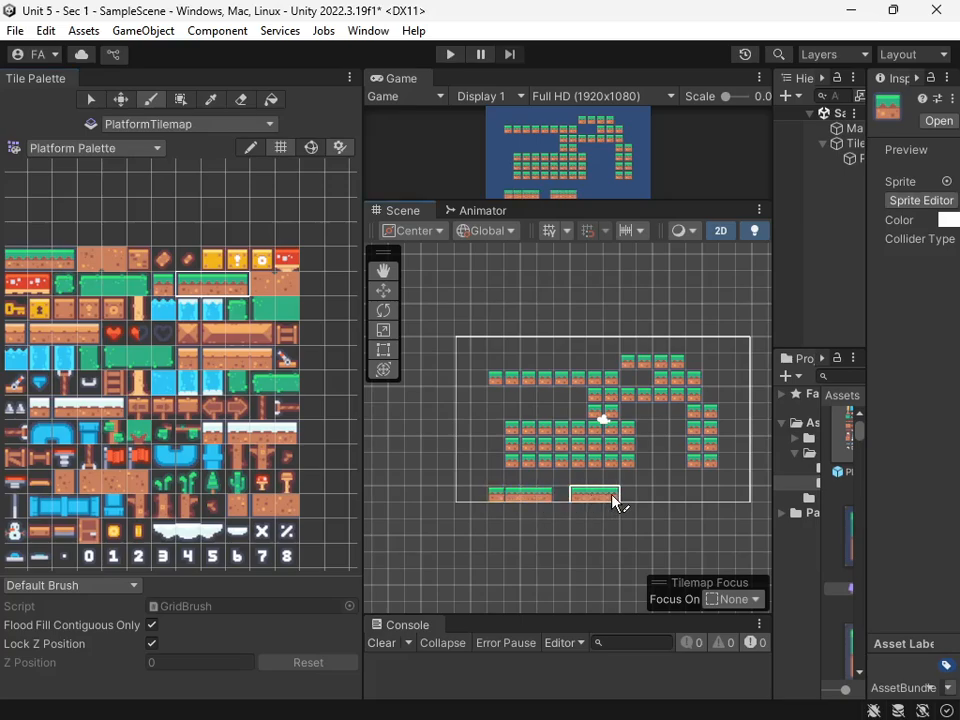
pyautogui.click(614, 500)
pyautogui.click(692, 500)
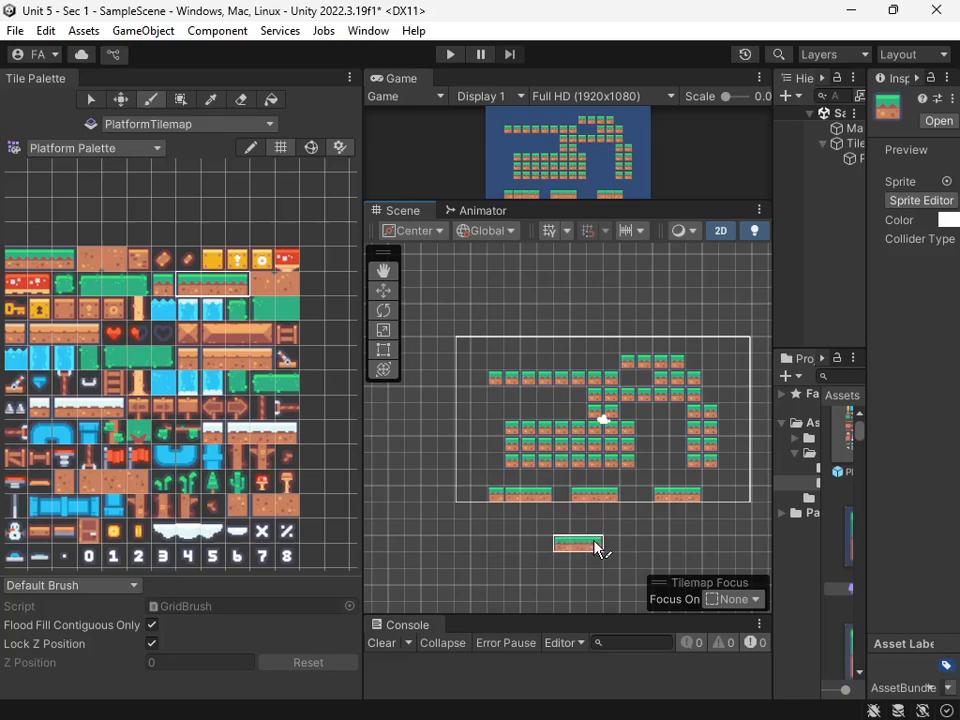
# - Undo the platform strips painted along the camera frame's lower edge
pyautogui.hotkey('ctrl', 'z')
pyautogui.hotkey('ctrl', 'z')
pyautogui.hotkey('ctrl', 'z')
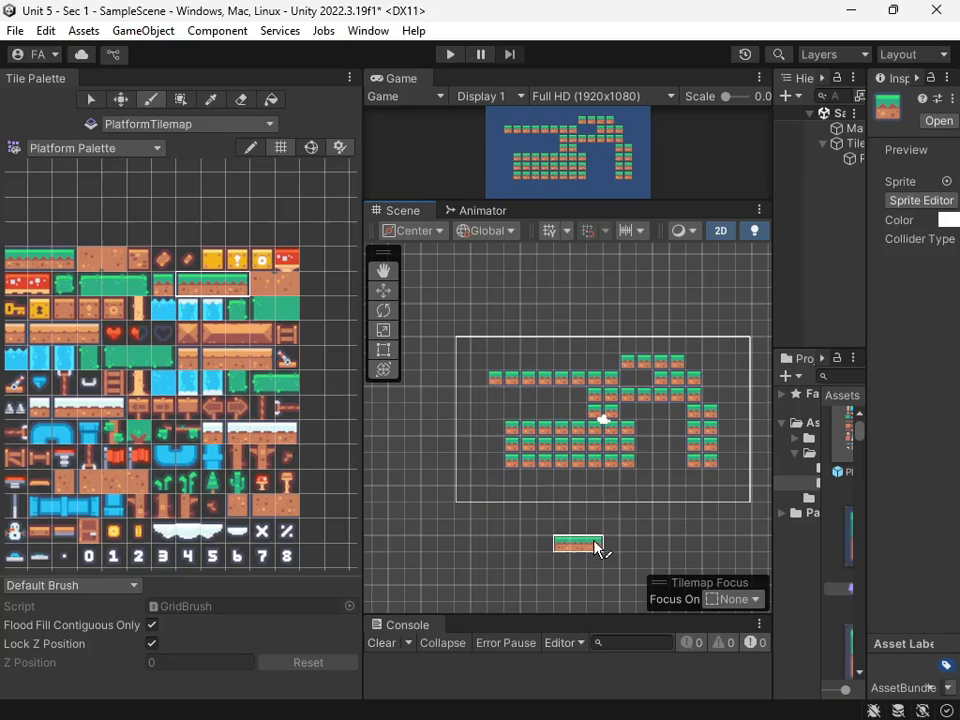
# - Erase all the grass tiles painted inside the camera frame in the Scene view
pyautogui.click(240, 99)
pyautogui.moveTo(488, 377)
pyautogui.mouseDown()
pyautogui.moveTo(588, 410)
pyautogui.moveTo(549, 454)
pyautogui.moveTo(649, 451)
pyautogui.moveTo(690, 358)
pyautogui.moveTo(718, 485)
pyautogui.mouseUp()
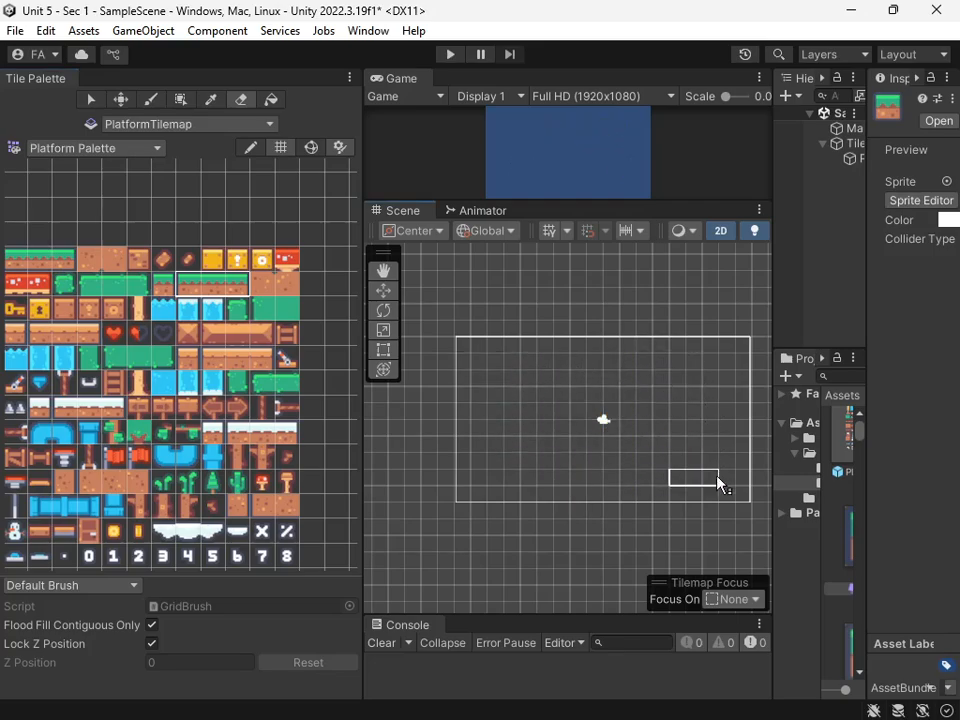
# - Move the single grass tile from the start of the palette's first row into the empty cells beyond the row's far end
pyautogui.scroll(-3, 338, 395)
pyautogui.moveTo(334, 399); pyautogui.dragTo(250, 386, button='middle')
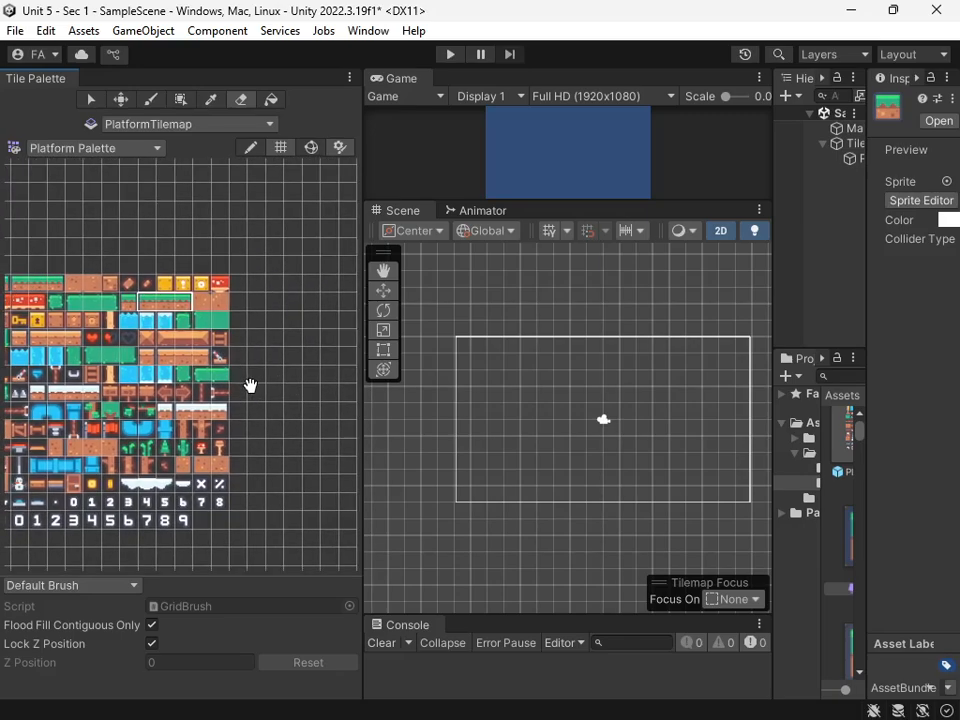
pyautogui.moveTo(189, 373); pyautogui.dragTo(235, 382, button='middle')
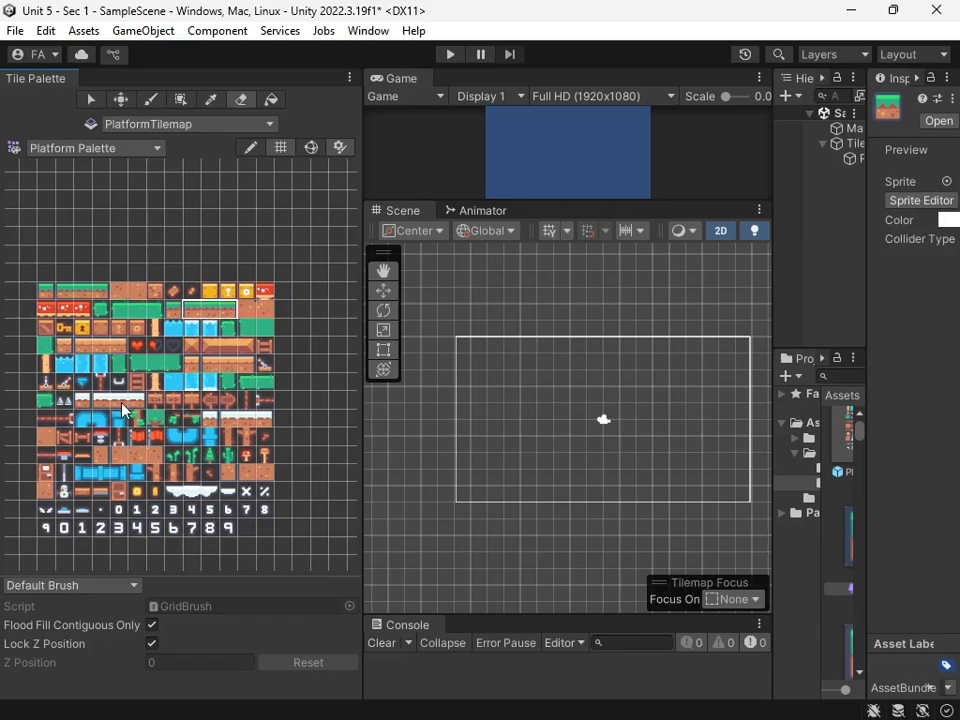
pyautogui.moveTo(221, 396); pyautogui.dragTo(146, 391, button='middle')
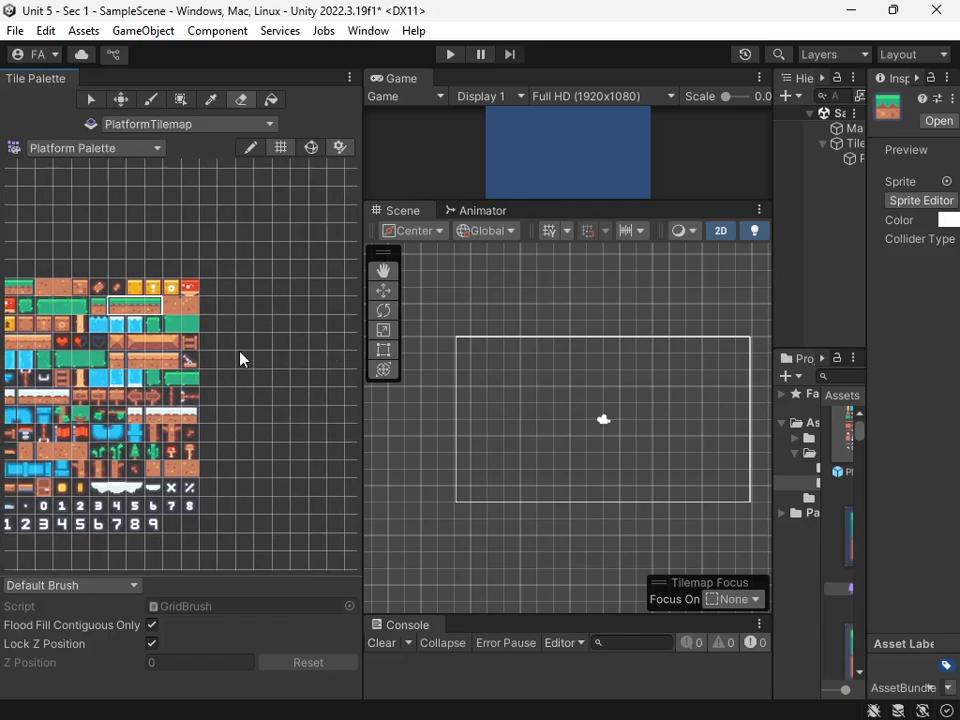
pyautogui.scroll(4, 210, 400)
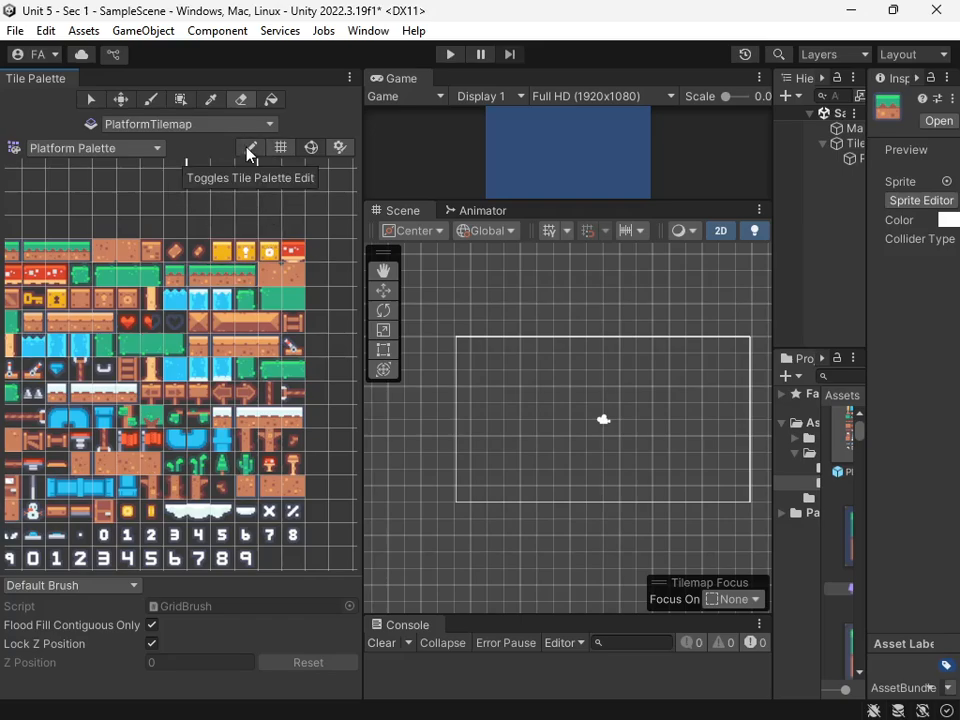
pyautogui.scroll(-2, 155, 380)
pyautogui.moveTo(155, 375); pyautogui.dragTo(151, 396, button='middle')
pyautogui.click(91, 100)
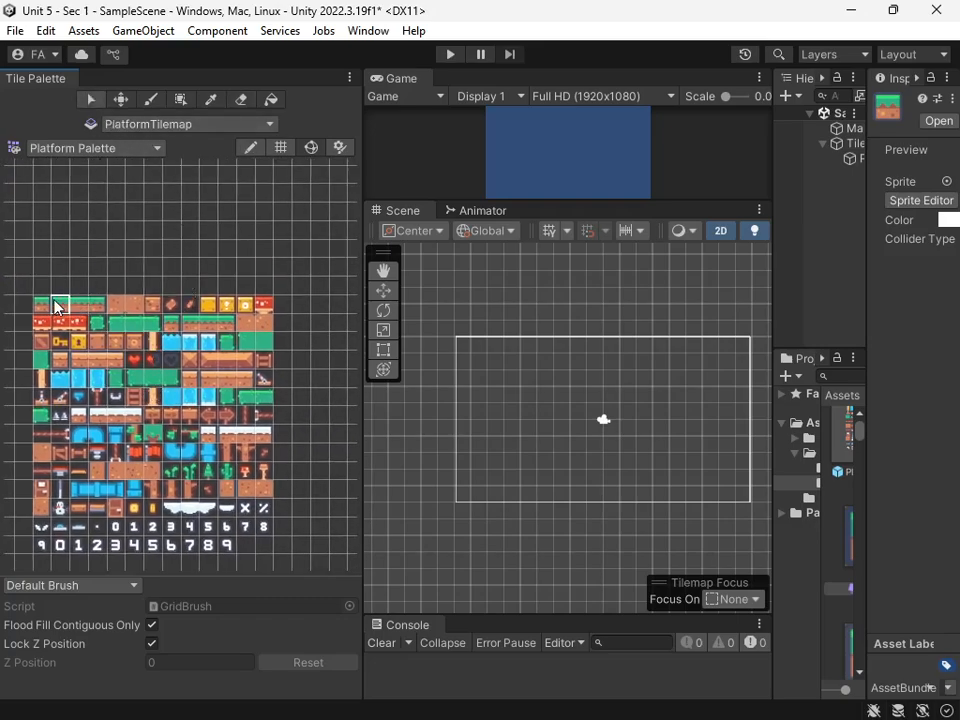
pyautogui.click(41, 305)
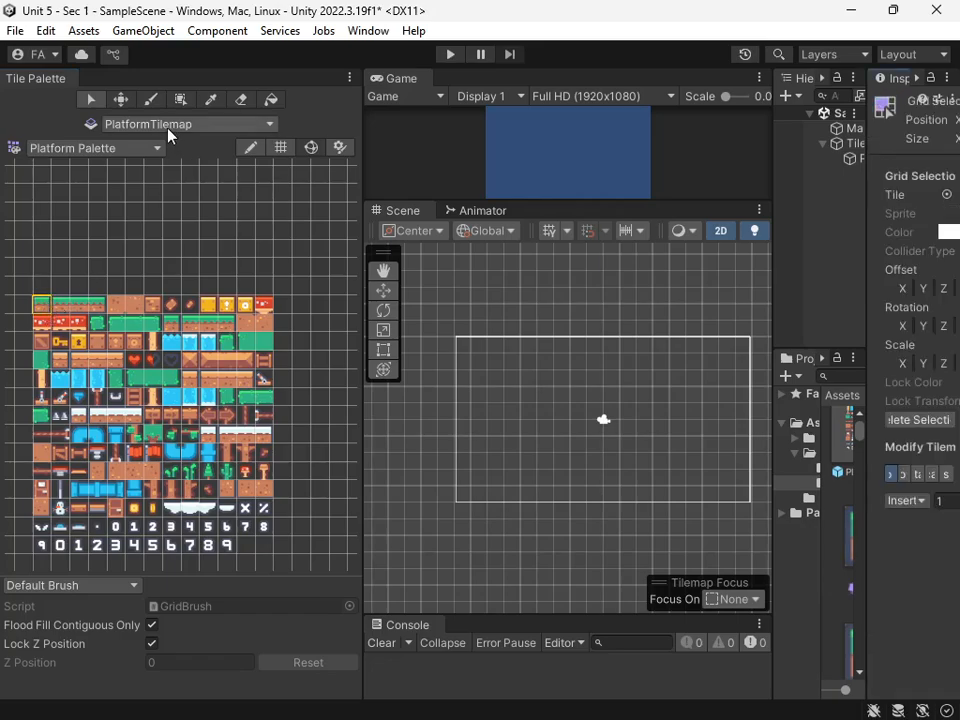
pyautogui.click(121, 100)
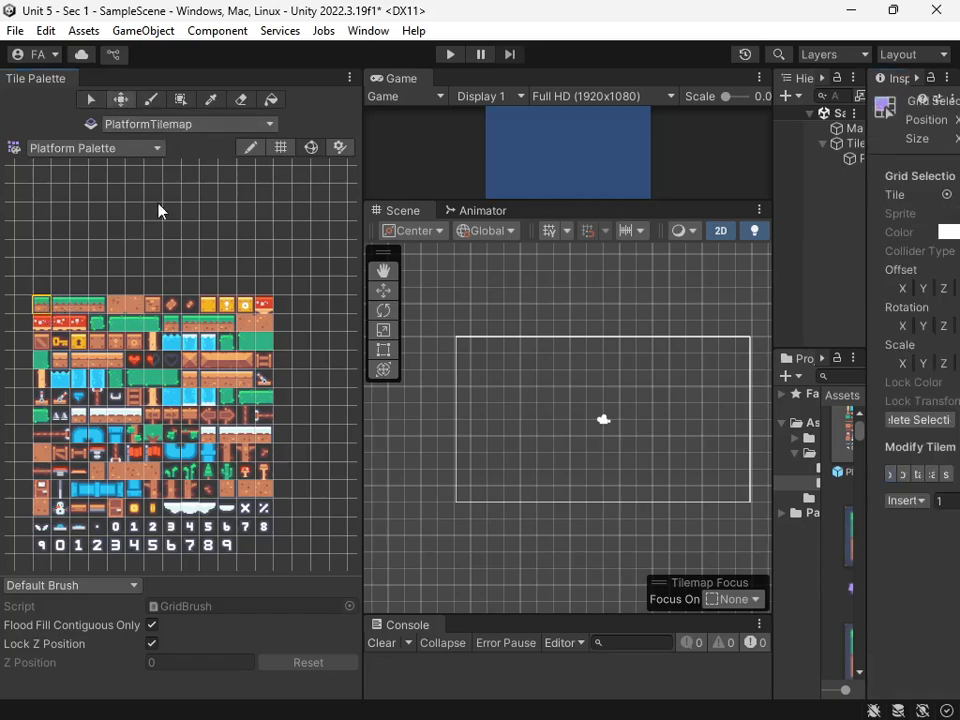
pyautogui.moveTo(57, 302); pyautogui.dragTo(310, 309)
pyautogui.moveTo(286, 380); pyautogui.dragTo(279, 344, button='middle')
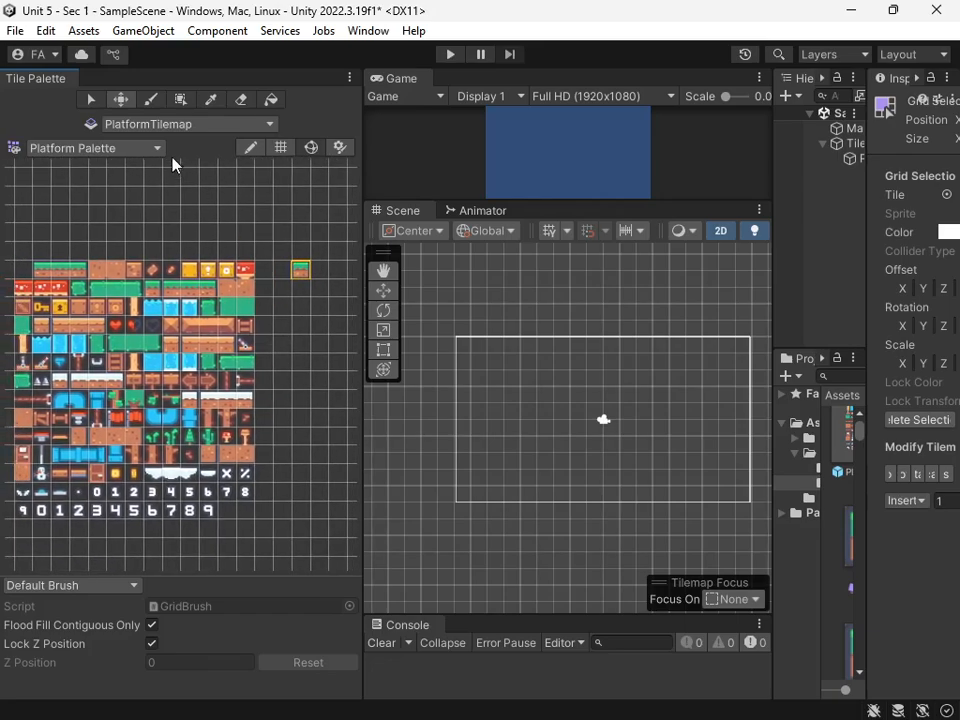
# - Move the palette's first-row three-tile grass strip onto the relocated single grass tile's row, leaving one empty cell between them
pyautogui.click(91, 100)
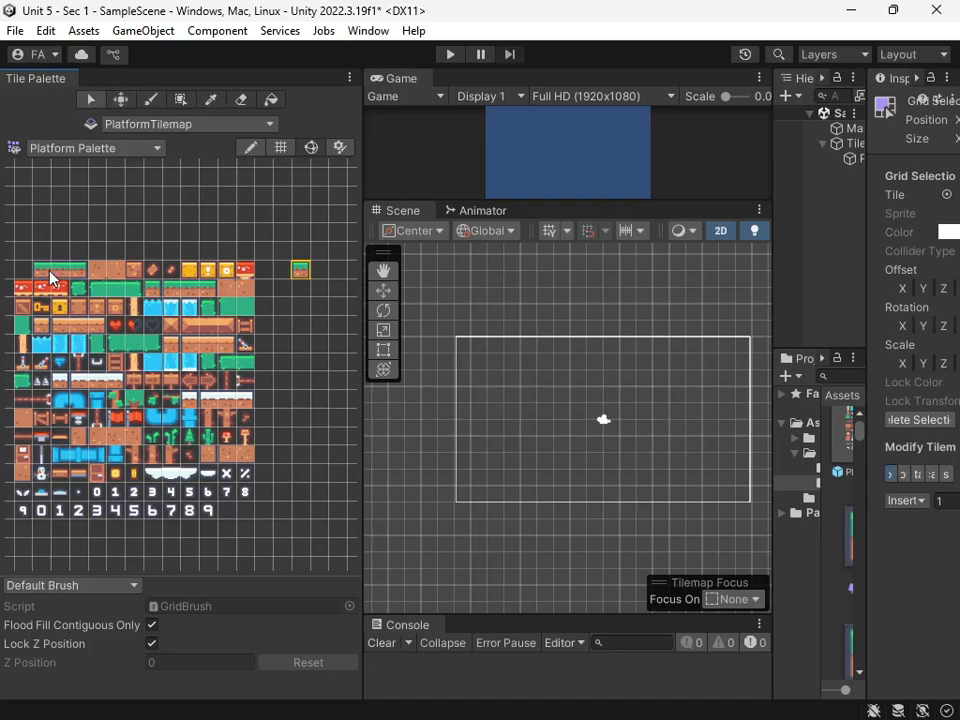
pyautogui.moveTo(50, 270); pyautogui.dragTo(81, 278)
pyautogui.click(121, 99)
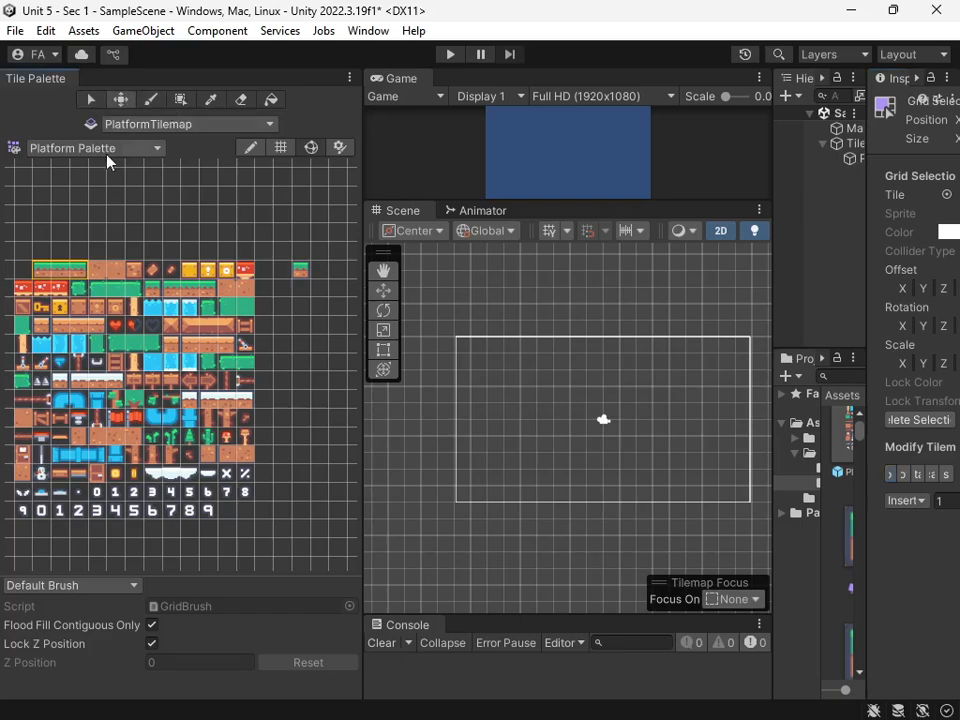
pyautogui.moveTo(62, 271); pyautogui.dragTo(339, 308)
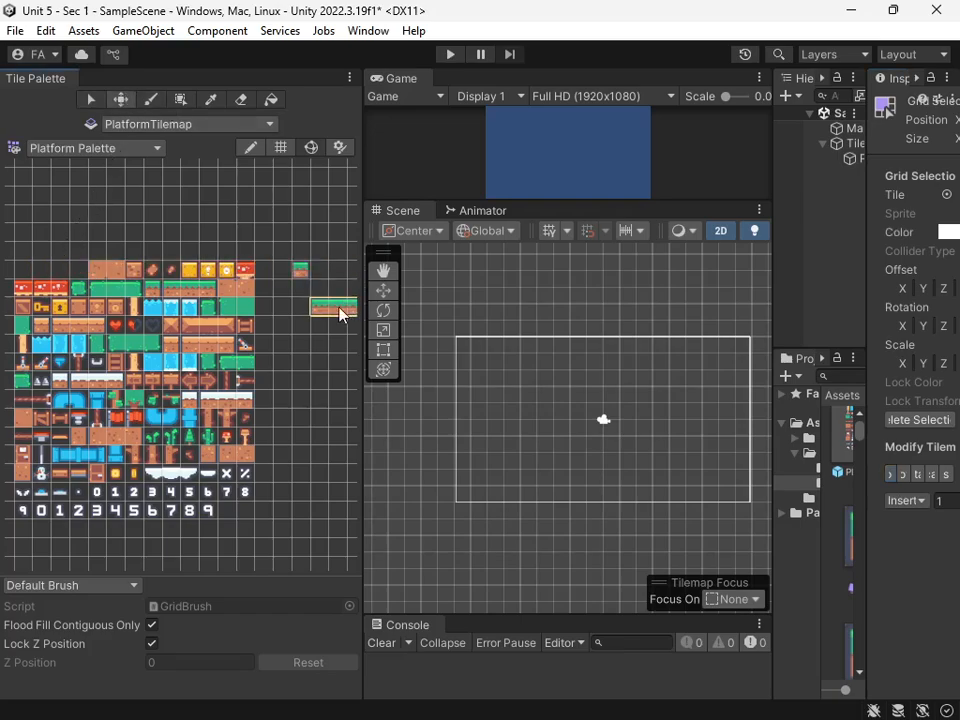
pyautogui.moveTo(313, 390); pyautogui.dragTo(254, 403, button='middle')
pyautogui.moveTo(264, 321); pyautogui.dragTo(289, 285)
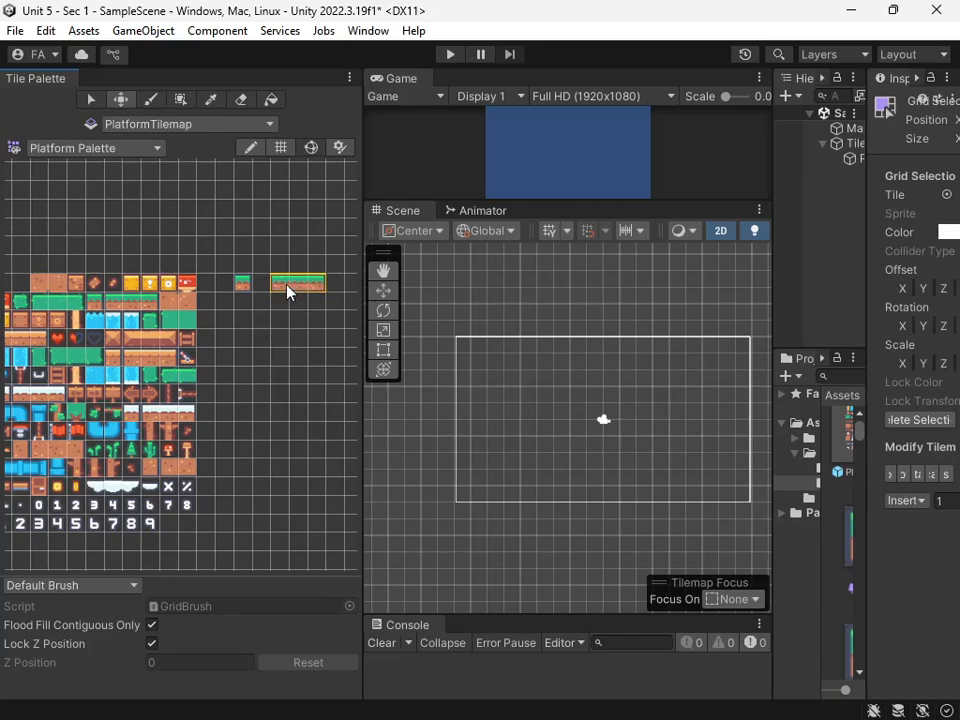
# - Move the relocated single grass tile directly against the three-tile grass strip and inspect the joined row up close
pyautogui.moveTo(225, 411); pyautogui.dragTo(299, 409, button='middle')
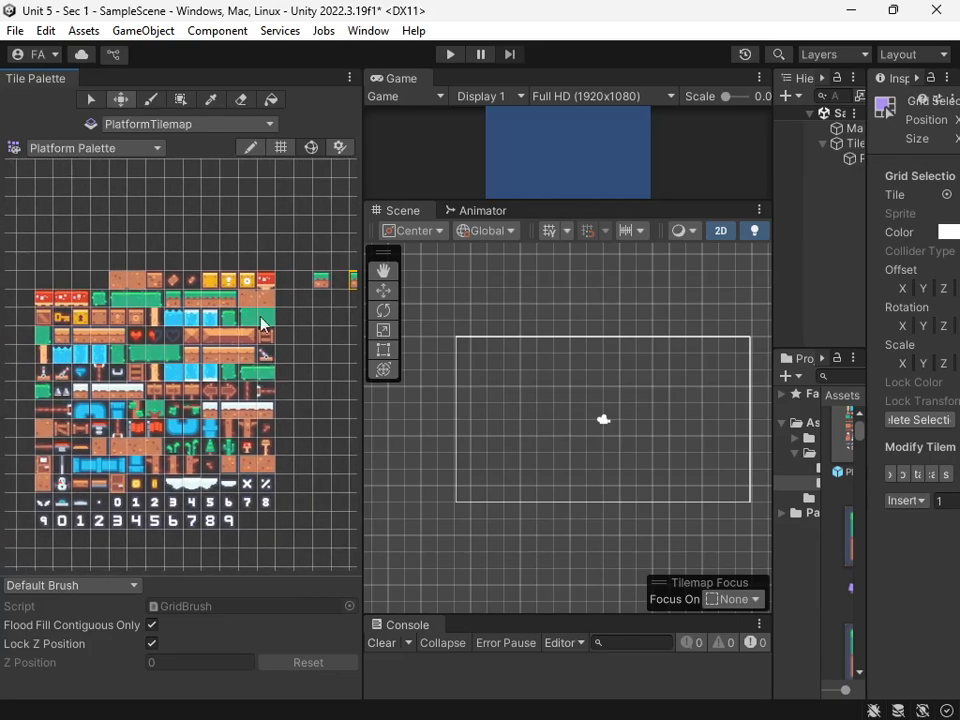
pyautogui.moveTo(261, 322); pyautogui.dragTo(180, 345, button='middle')
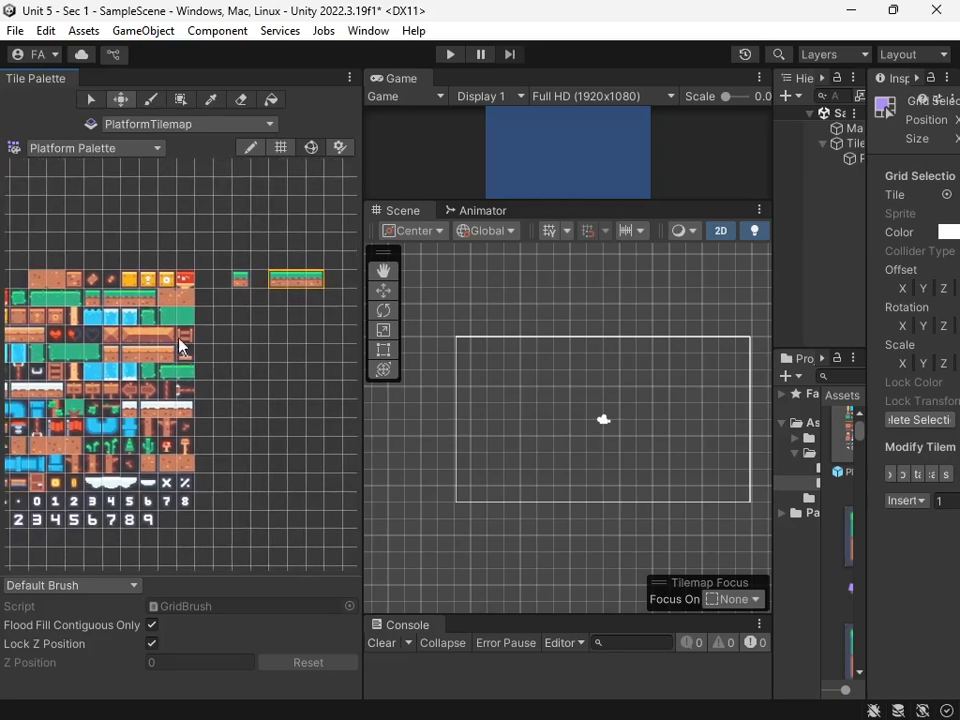
pyautogui.click(91, 100)
pyautogui.click(241, 280)
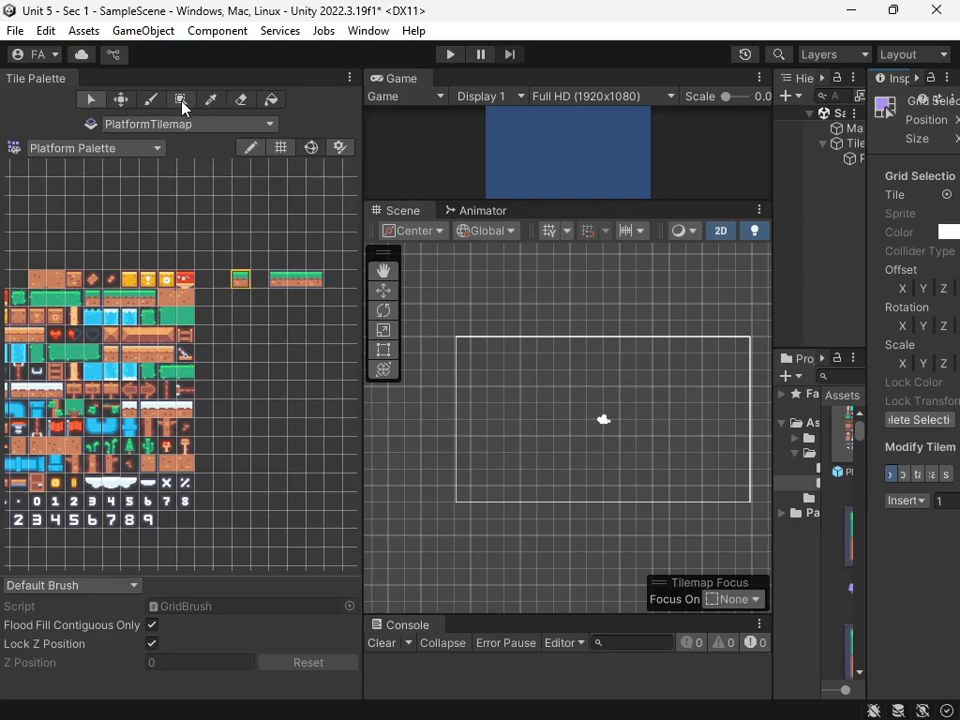
pyautogui.click(121, 101)
pyautogui.moveTo(243, 282); pyautogui.dragTo(254, 284)
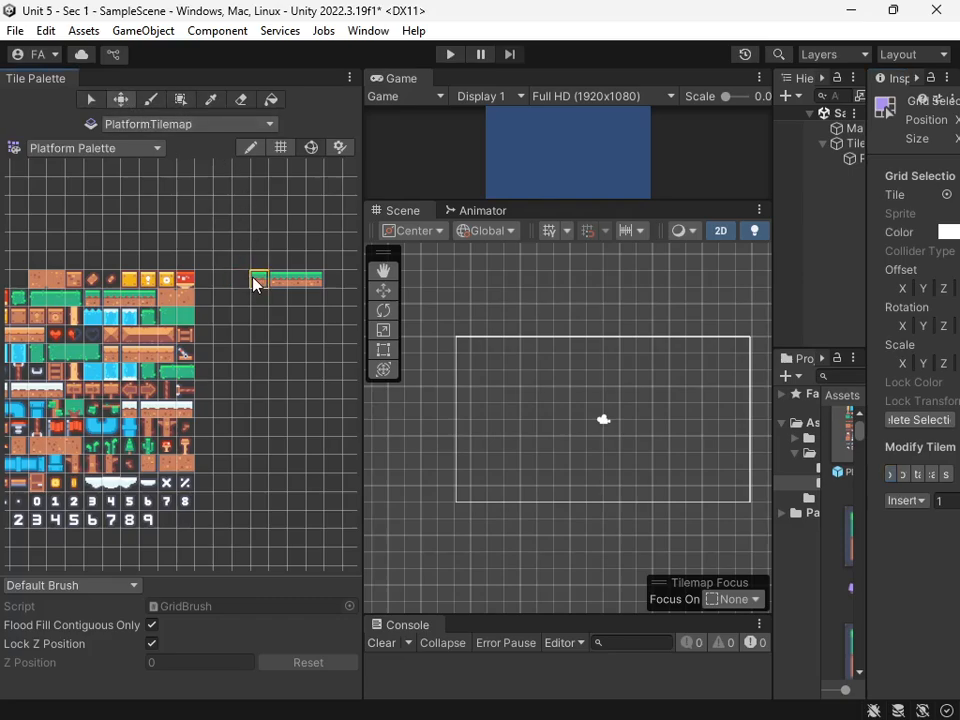
pyautogui.scroll(10, 291, 345)
pyautogui.moveTo(264, 246); pyautogui.dragTo(219, 471, button='middle')
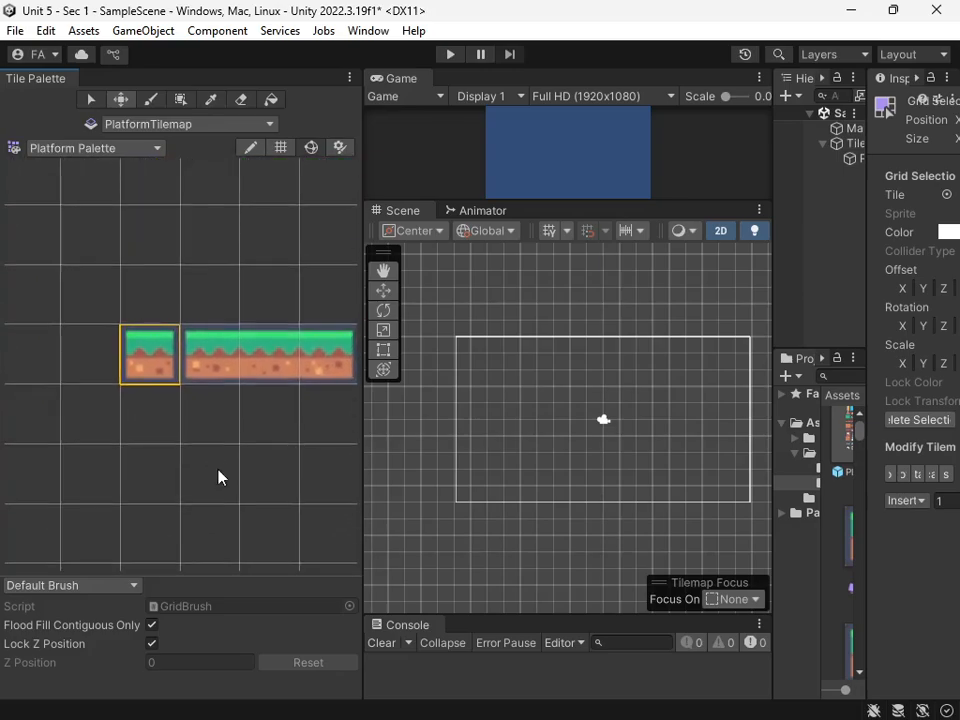
pyautogui.scroll(3, 215, 465)
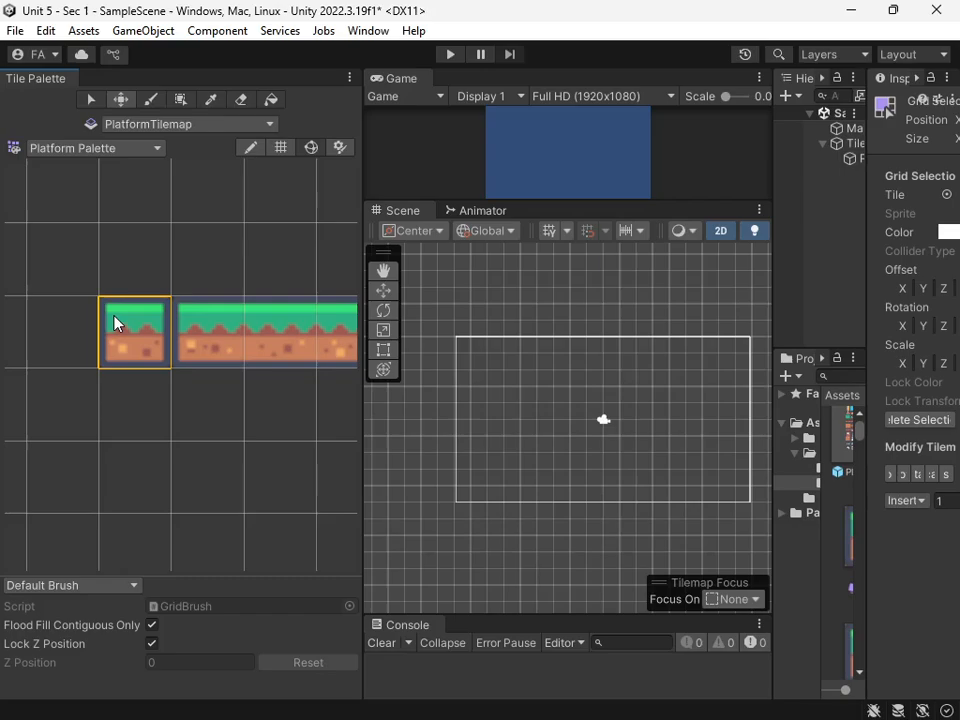
pyautogui.moveTo(246, 366); pyautogui.dragTo(150, 376, button='middle')
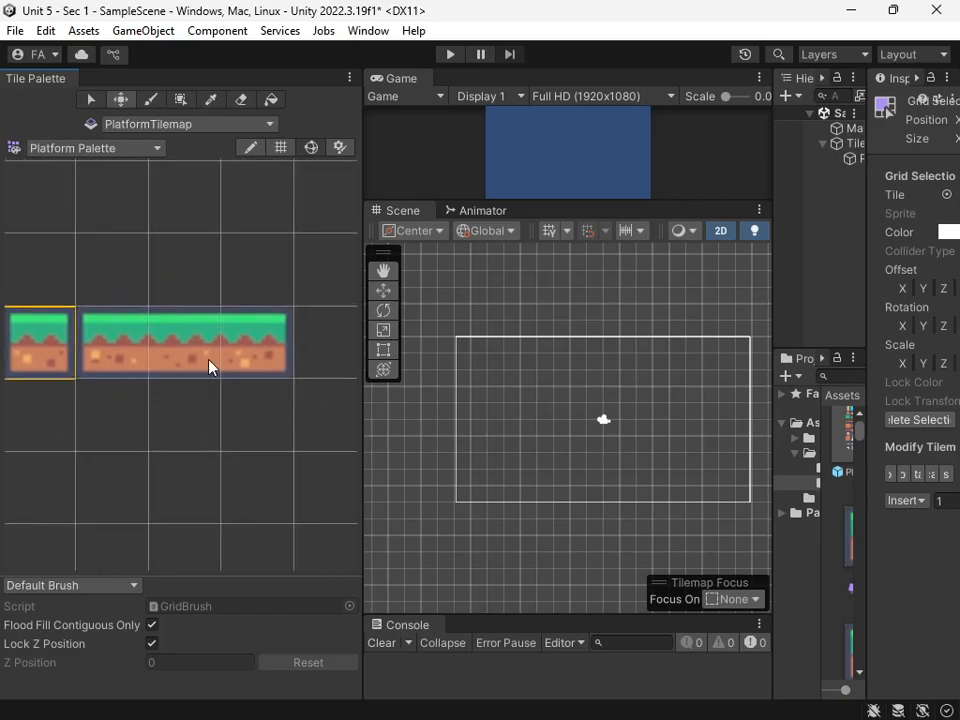
pyautogui.moveTo(69, 437); pyautogui.dragTo(309, 416, button='middle')
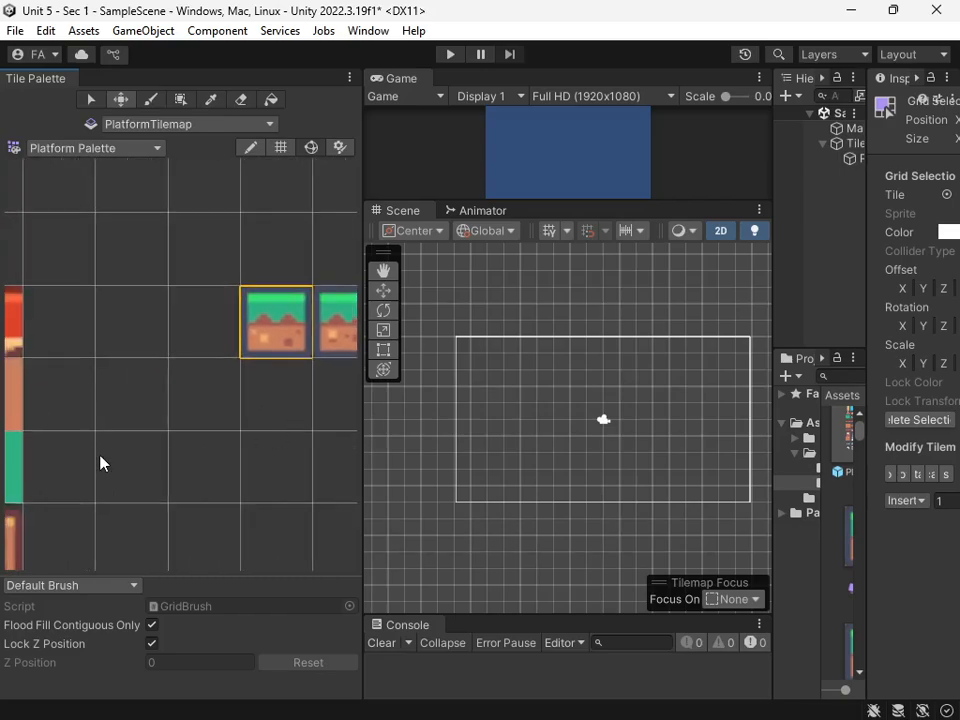
# - Move the second palette row's single grass tile and three-tile grass strip together, aligned directly beneath the relocated grass row
pyautogui.scroll(-3, 103, 450)
pyautogui.moveTo(106, 441); pyautogui.dragTo(360, 415, button='middle')
pyautogui.scroll(-1, 199, 444)
pyautogui.moveTo(124, 418); pyautogui.dragTo(220, 417, button='middle')
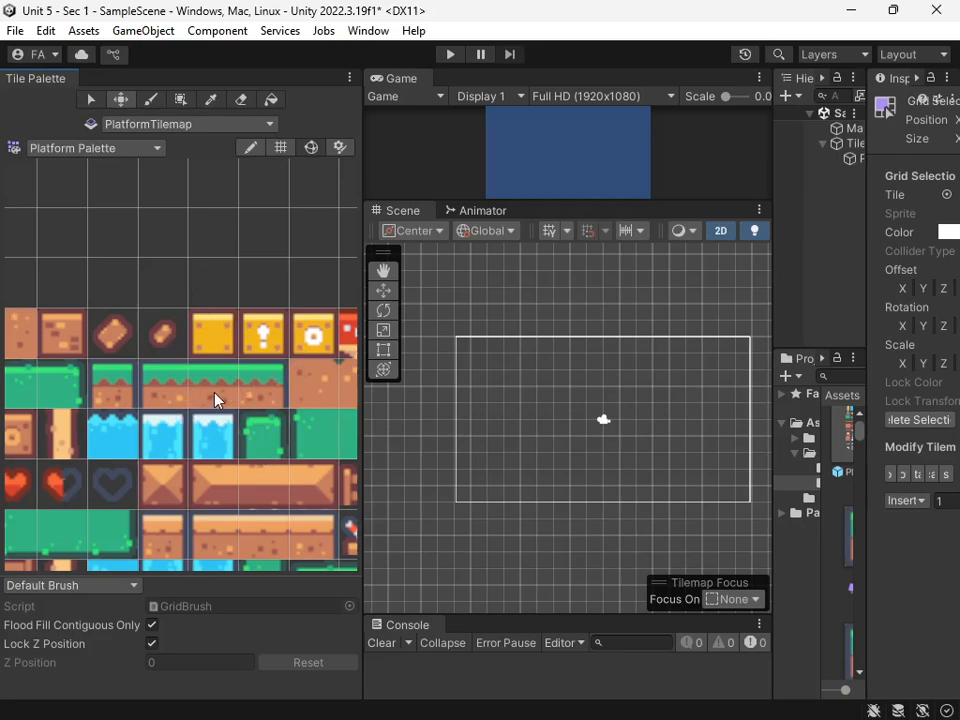
pyautogui.moveTo(108, 385); pyautogui.dragTo(251, 388)
pyautogui.moveTo(294, 463); pyautogui.dragTo(210, 498, button='middle')
pyautogui.scroll(-6, 240, 480)
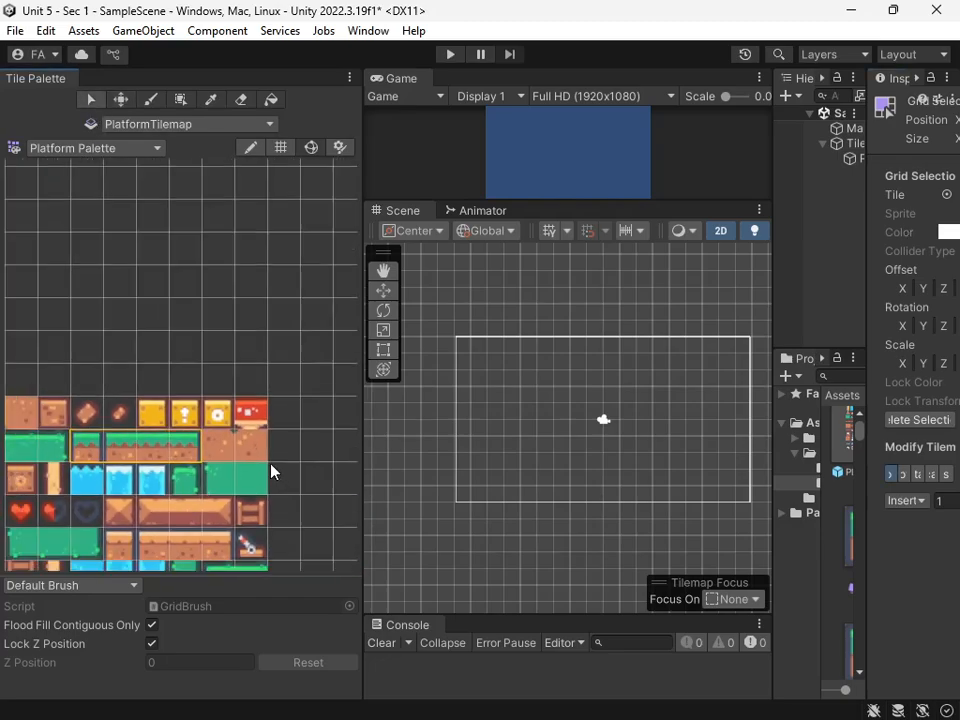
pyautogui.click(120, 98)
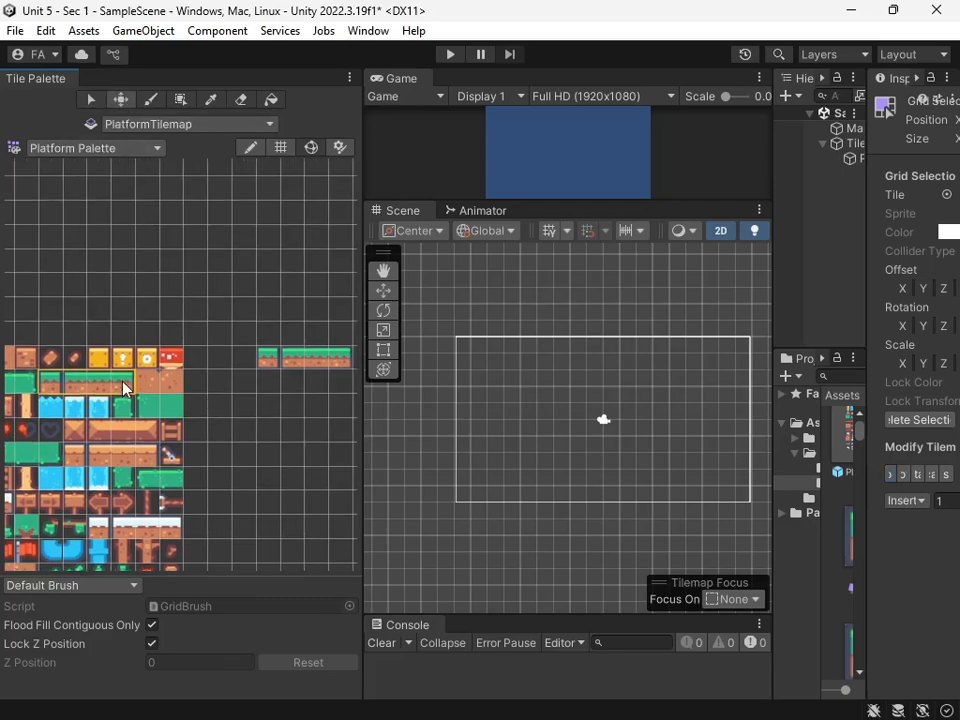
pyautogui.moveTo(131, 388); pyautogui.dragTo(328, 395)
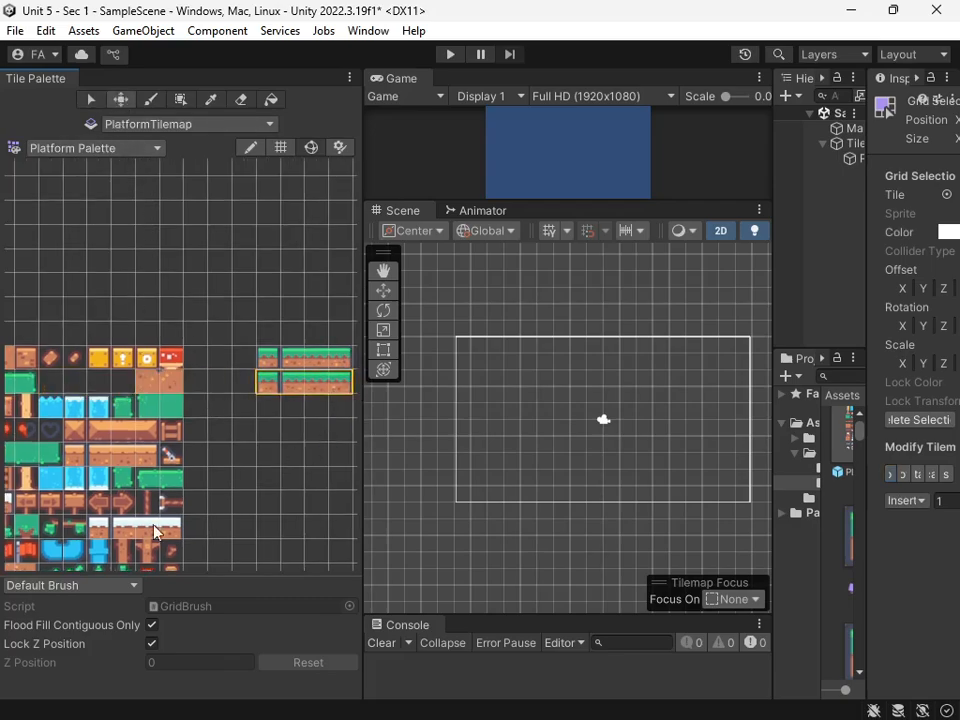
# - Move the four-tile plain dirt row, a single tile plus three-tile strip, directly beneath the two relocated grass rows
pyautogui.moveTo(115, 393); pyautogui.dragTo(240, 378, button='middle')
pyautogui.scroll(5, 220, 528)
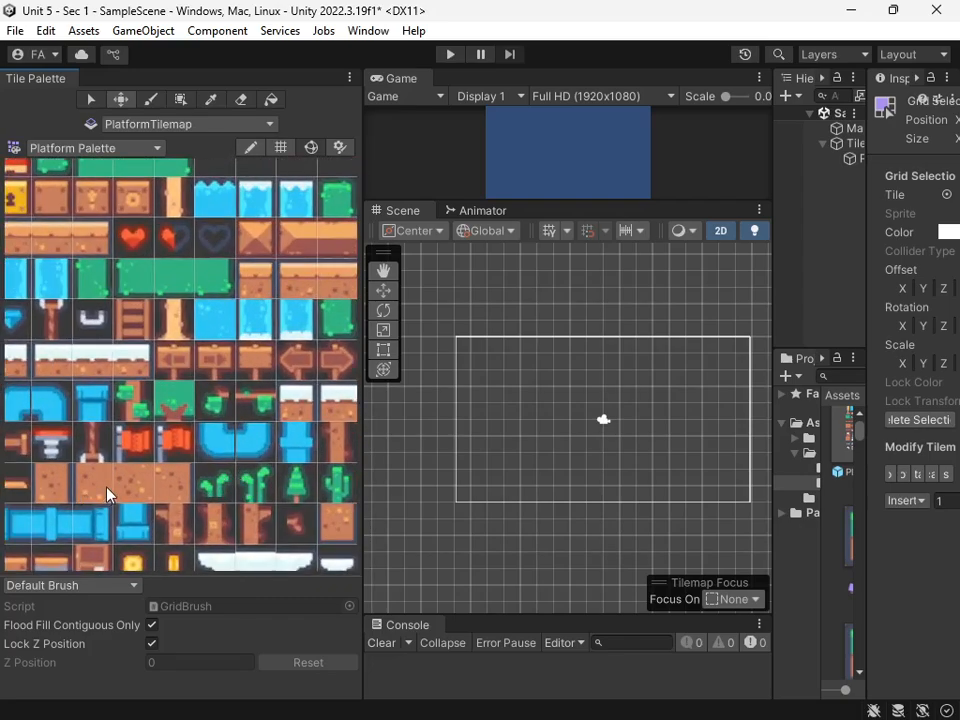
pyautogui.click(91, 99)
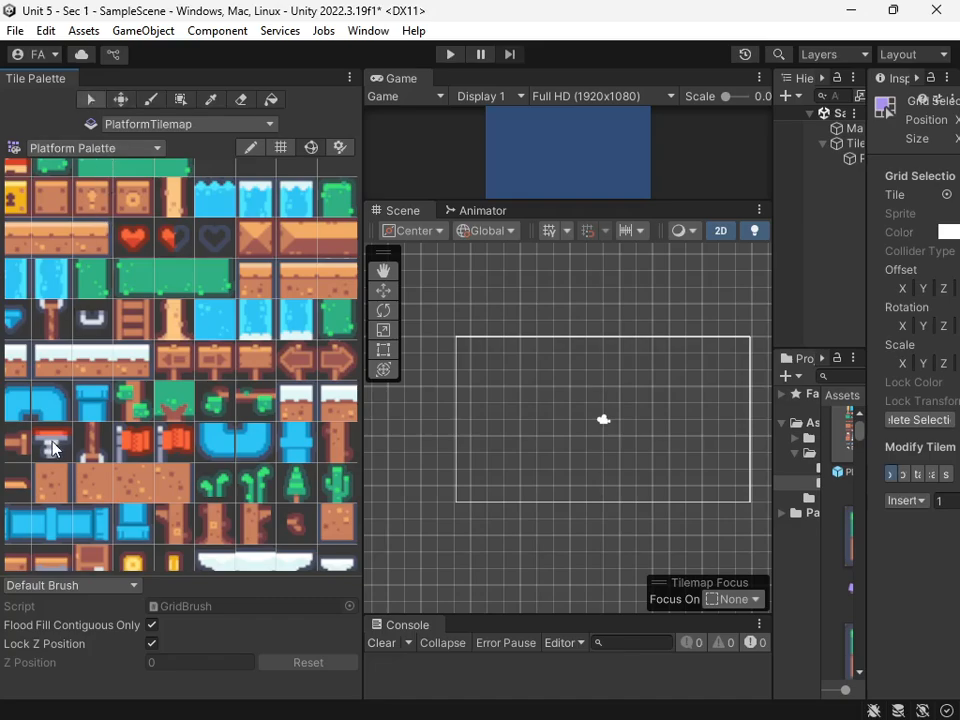
pyautogui.moveTo(42, 480); pyautogui.dragTo(180, 488)
pyautogui.scroll(-2, 185, 226)
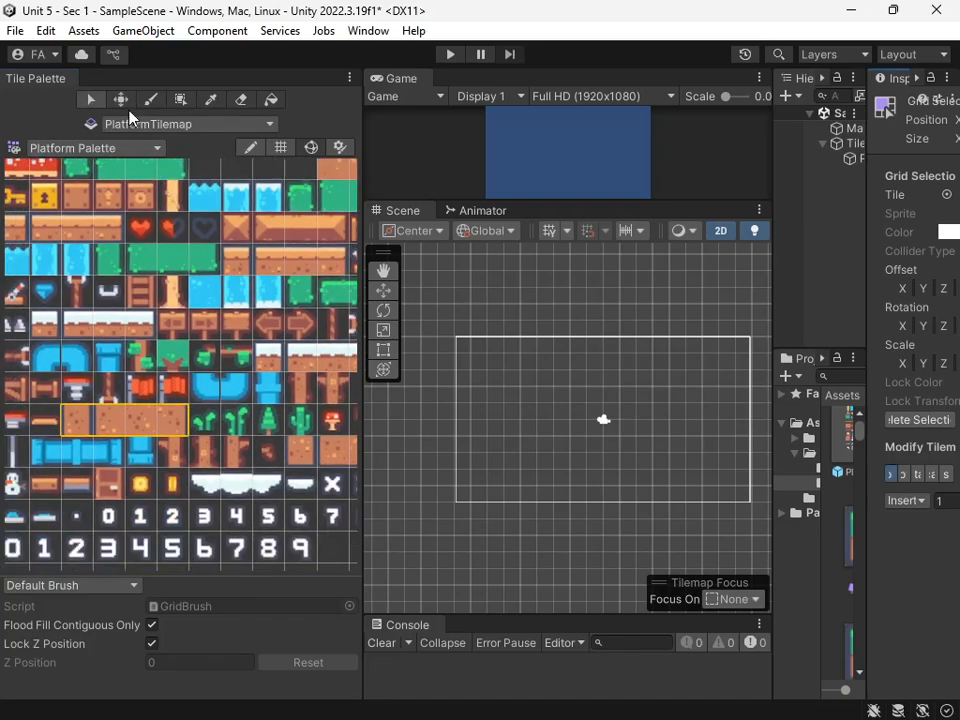
pyautogui.click(123, 101)
pyautogui.scroll(-5, 251, 334)
pyautogui.moveTo(266, 359); pyautogui.dragTo(207, 416, button='middle')
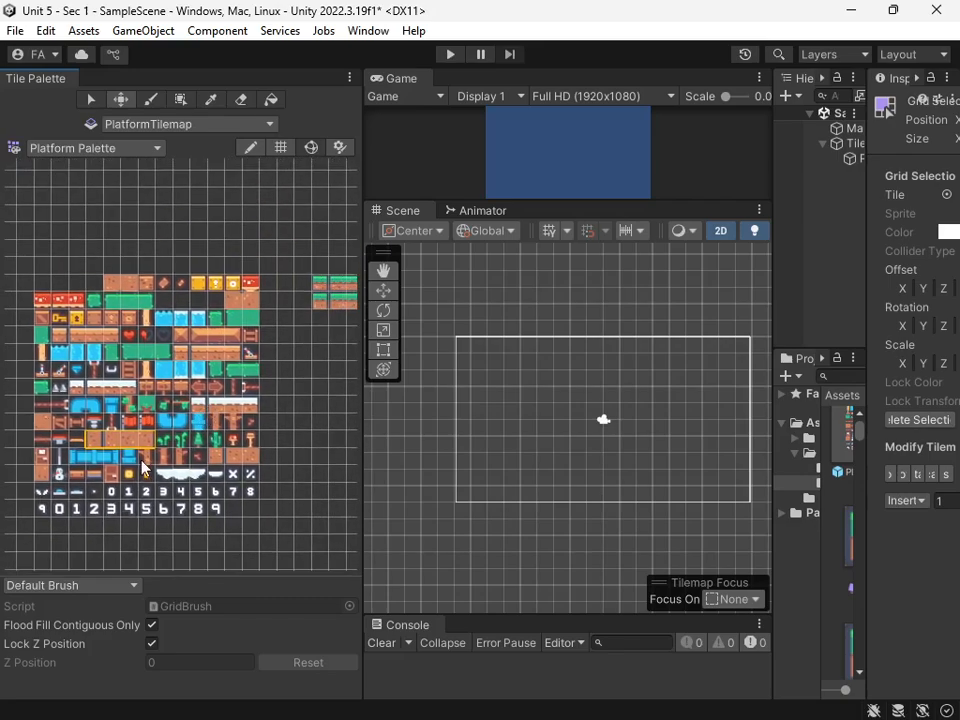
pyautogui.moveTo(144, 442); pyautogui.dragTo(324, 392)
pyautogui.moveTo(321, 470); pyautogui.dragTo(269, 497, button='middle')
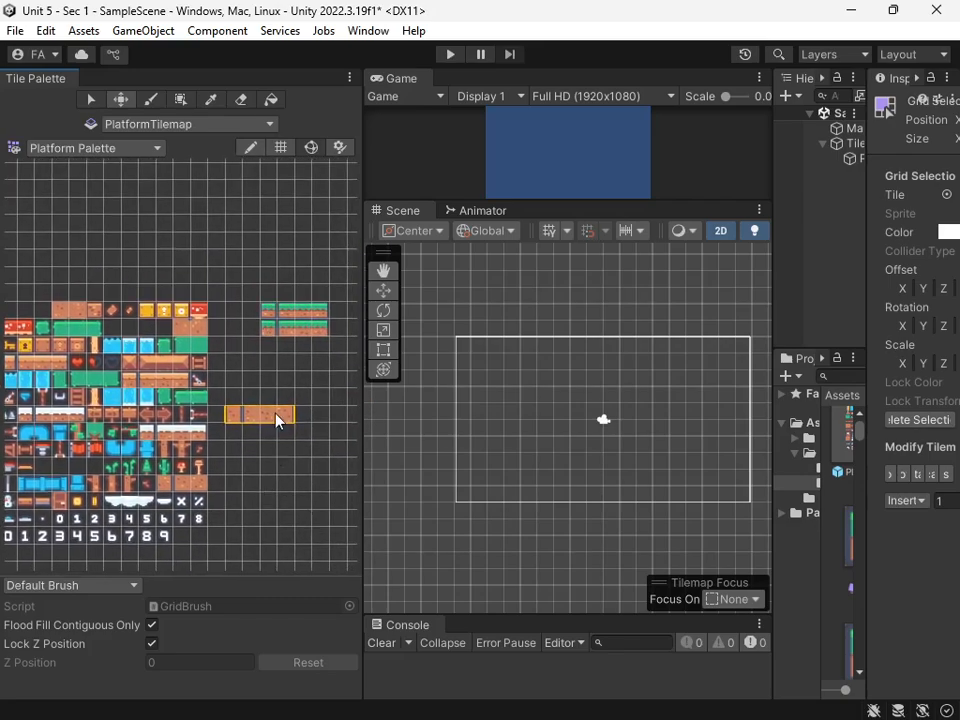
pyautogui.moveTo(273, 414); pyautogui.dragTo(302, 345)
pyautogui.moveTo(236, 504); pyautogui.dragTo(315, 482, button='middle')
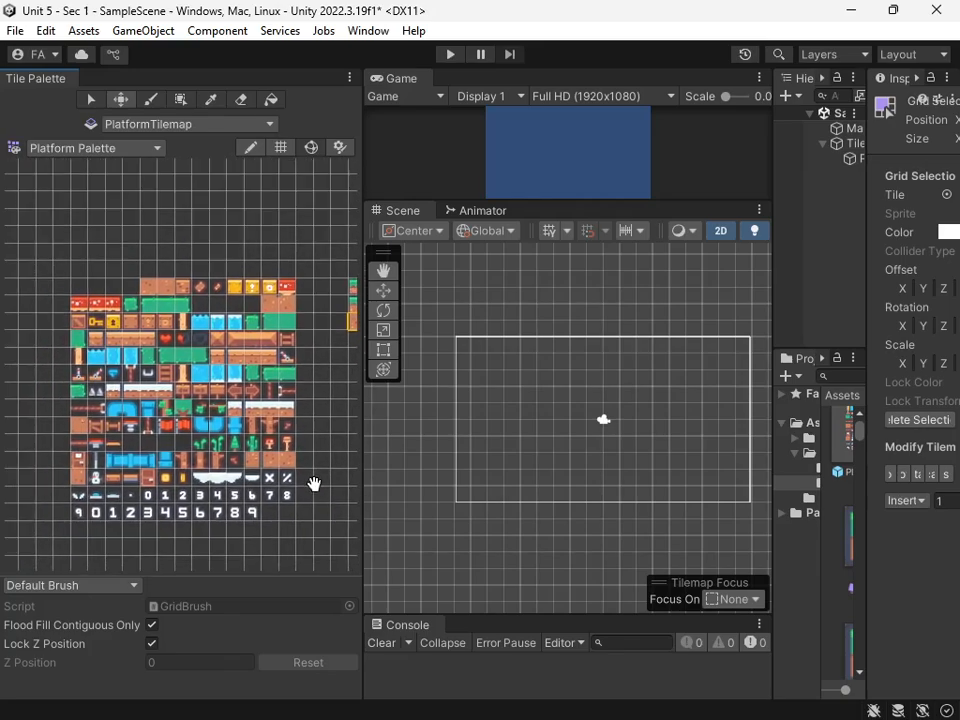
# - Move the three adjoining dirt tiles above the snow and symbol tiles to beneath the relocated dirt row, aligned with its first column
pyautogui.scroll(5, 298, 493)
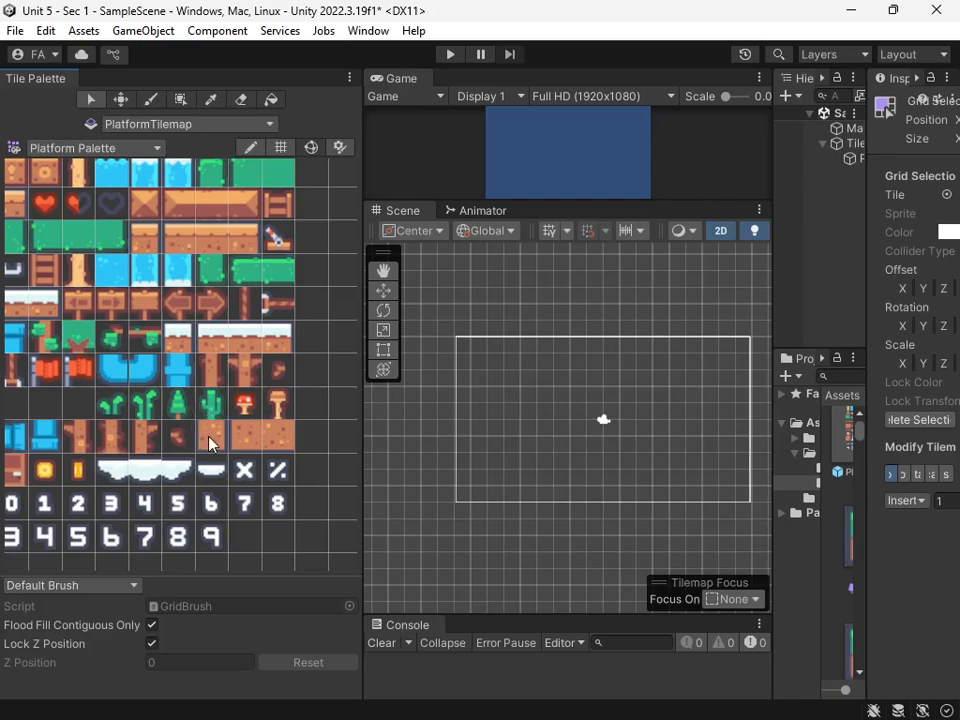
pyautogui.moveTo(210, 444); pyautogui.dragTo(272, 439)
pyautogui.scroll(-8, 300, 450)
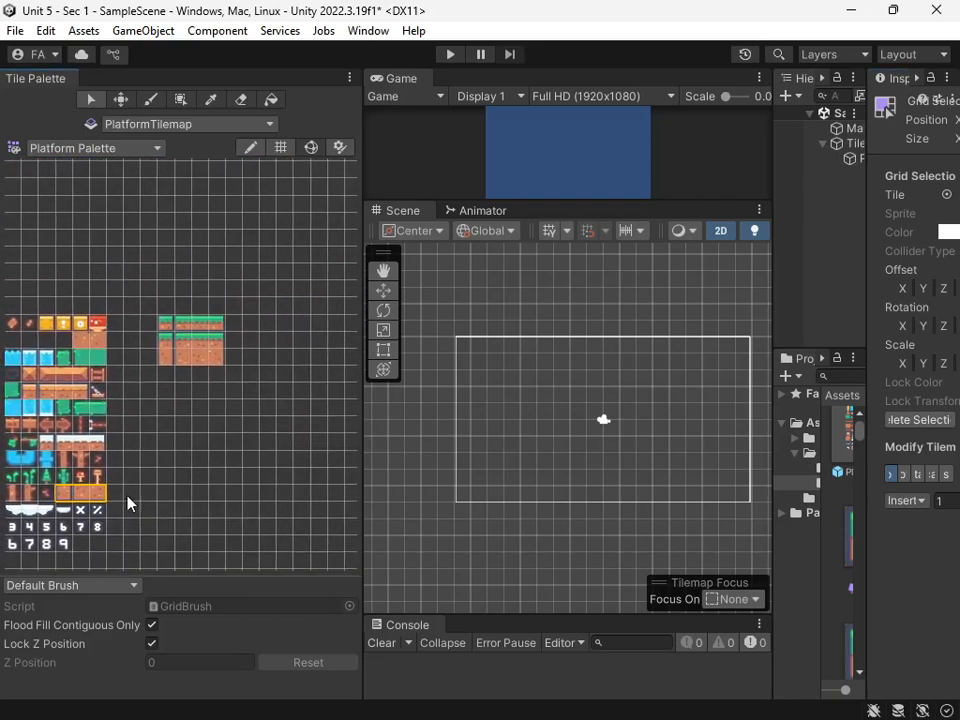
pyautogui.click(120, 99)
pyautogui.moveTo(79, 497); pyautogui.dragTo(176, 386)
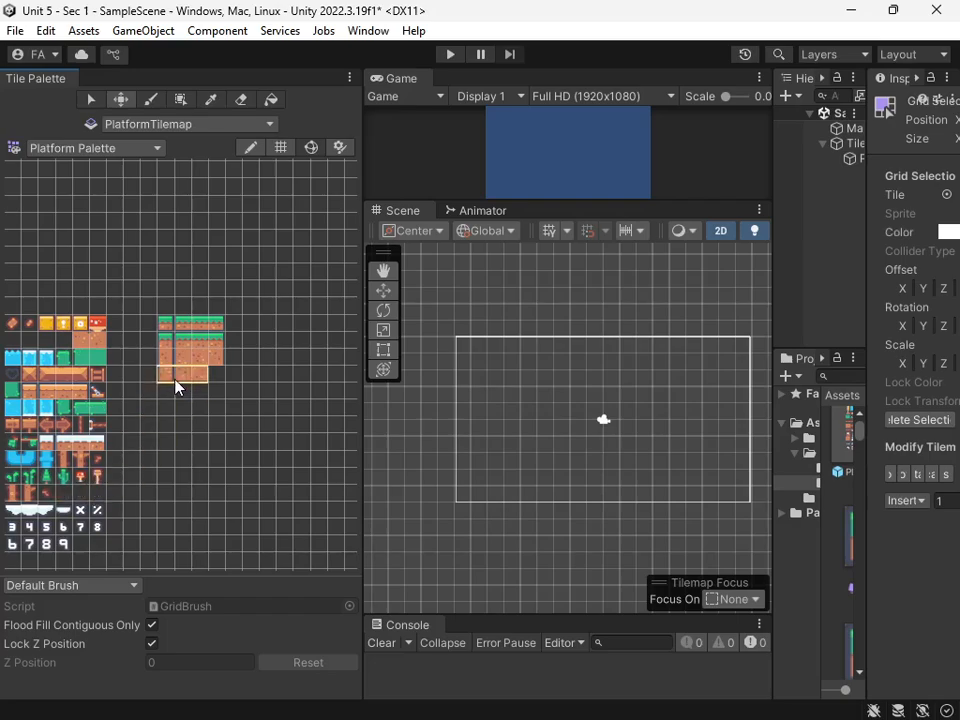
pyautogui.moveTo(154, 508); pyautogui.dragTo(306, 480, button='middle')
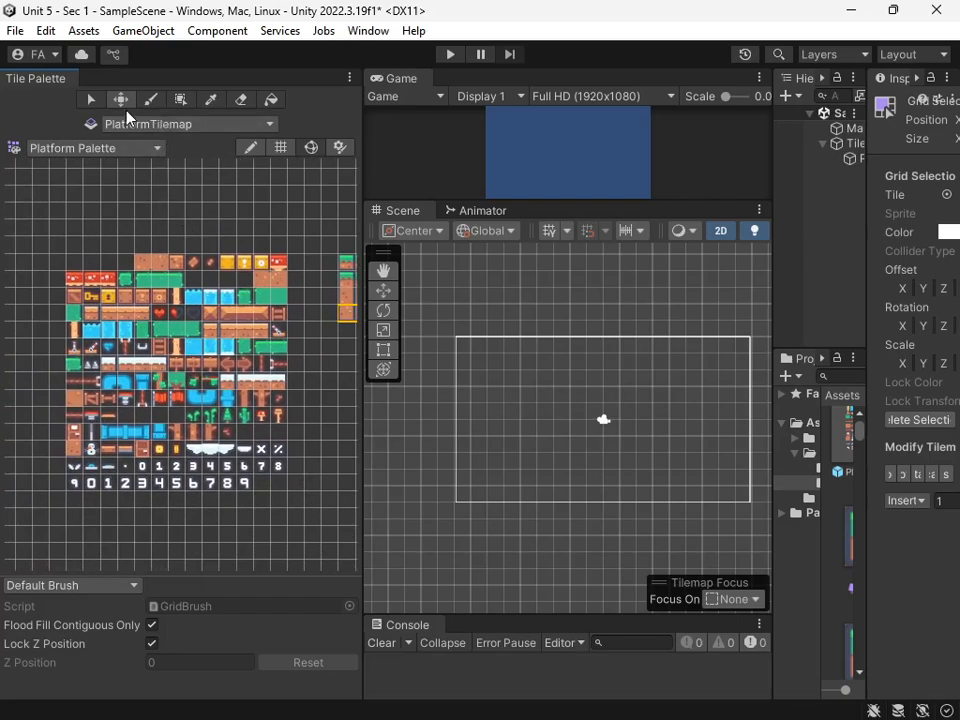
# - Move the plain dirt tile above the snow and symbol tiles into the empty fourth column of the relocated block's last row
pyautogui.click(91, 99)
pyautogui.click(75, 452)
pyautogui.moveTo(72, 452); pyautogui.dragTo(312, 346)
pyautogui.moveTo(305, 433); pyautogui.dragTo(155, 468, button='middle')
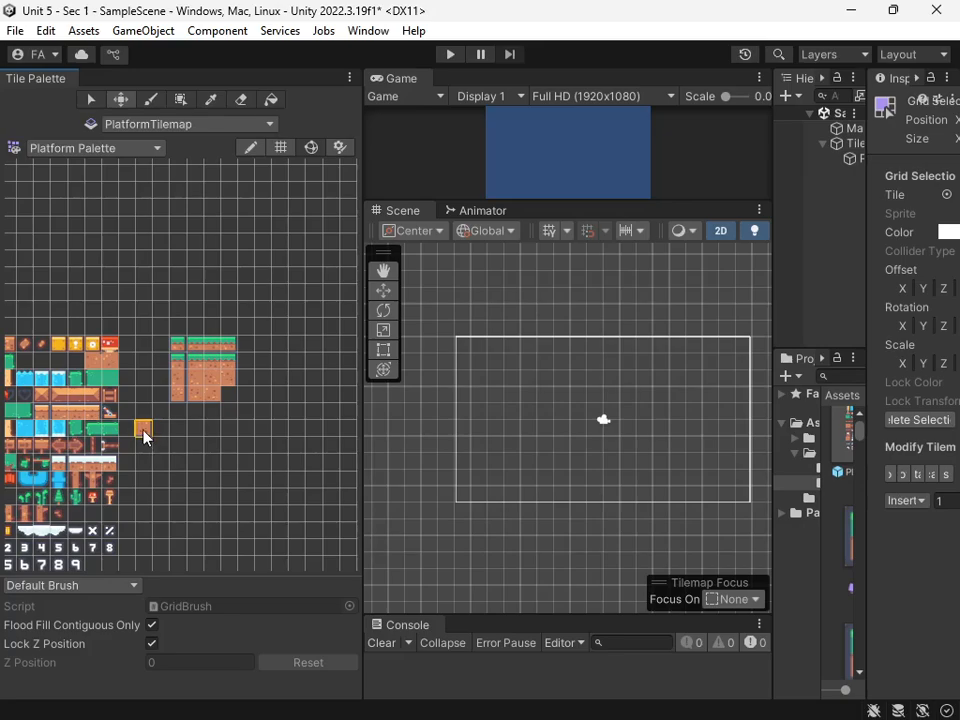
pyautogui.scroll(10, 180, 534)
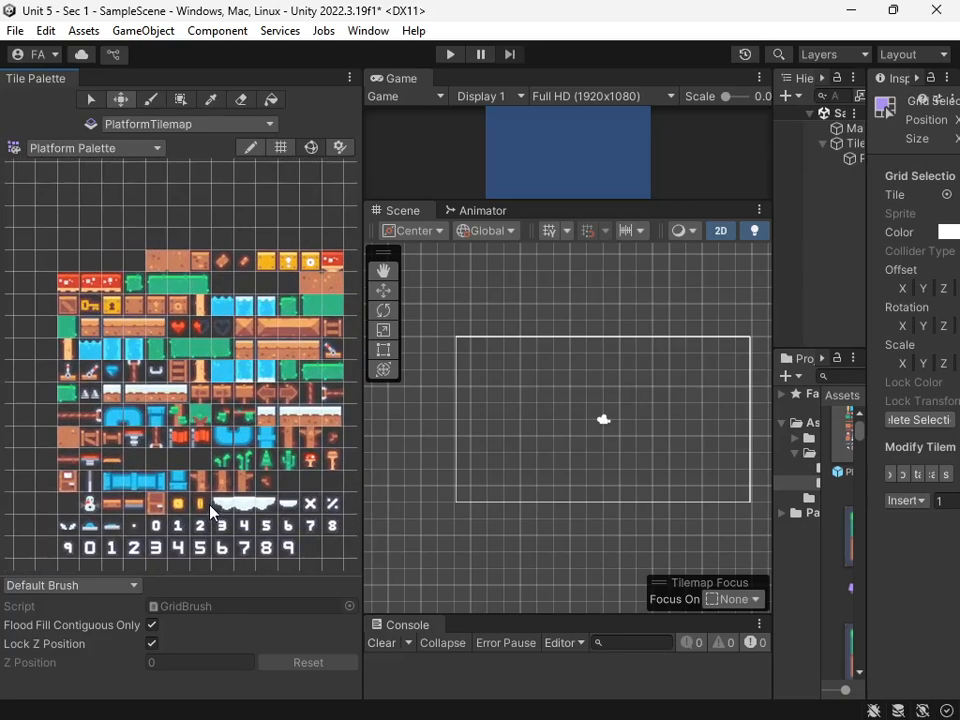
# - Move the remaining plain dirt tile from the original tiles' first column beneath the relocated block's second column, leaving one empty row between
pyautogui.moveTo(125, 452); pyautogui.dragTo(165, 490, button='middle')
pyautogui.click(97, 102)
pyautogui.click(88, 413)
pyautogui.click(121, 101)
pyautogui.scroll(-2, 138, 388)
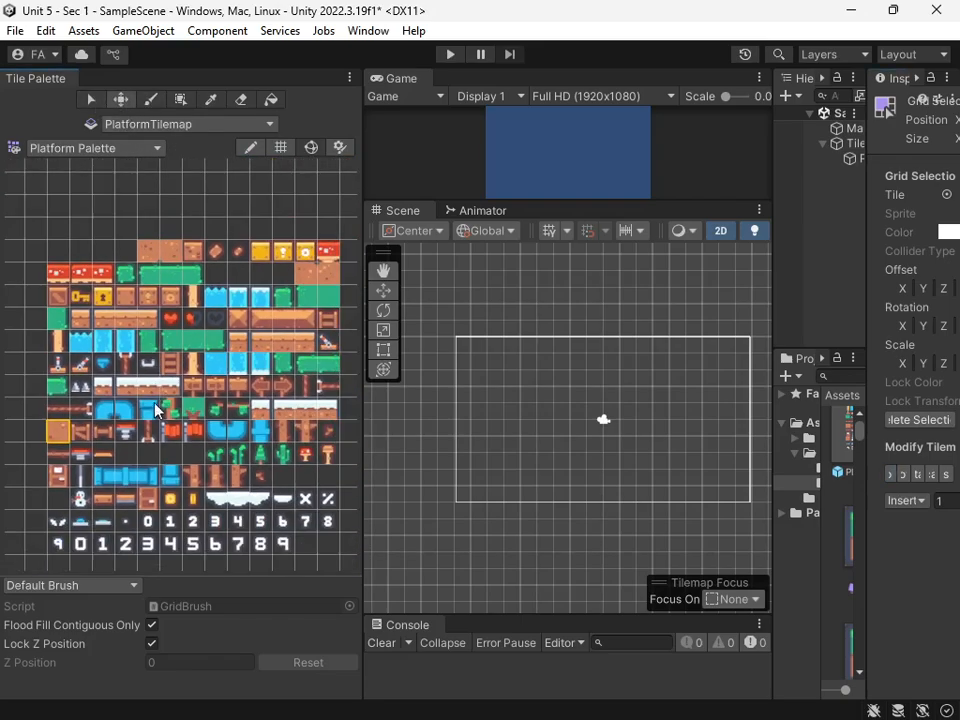
pyautogui.click(335, 550)
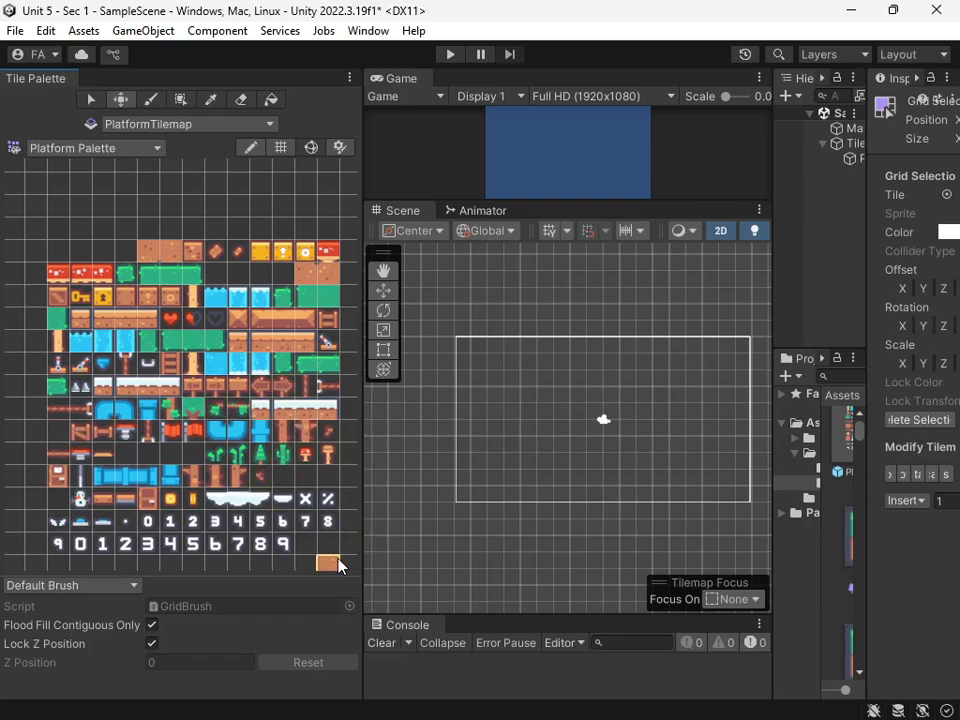
pyautogui.moveTo(336, 551); pyautogui.dragTo(161, 542, button='middle')
pyautogui.moveTo(162, 542); pyautogui.dragTo(265, 371)
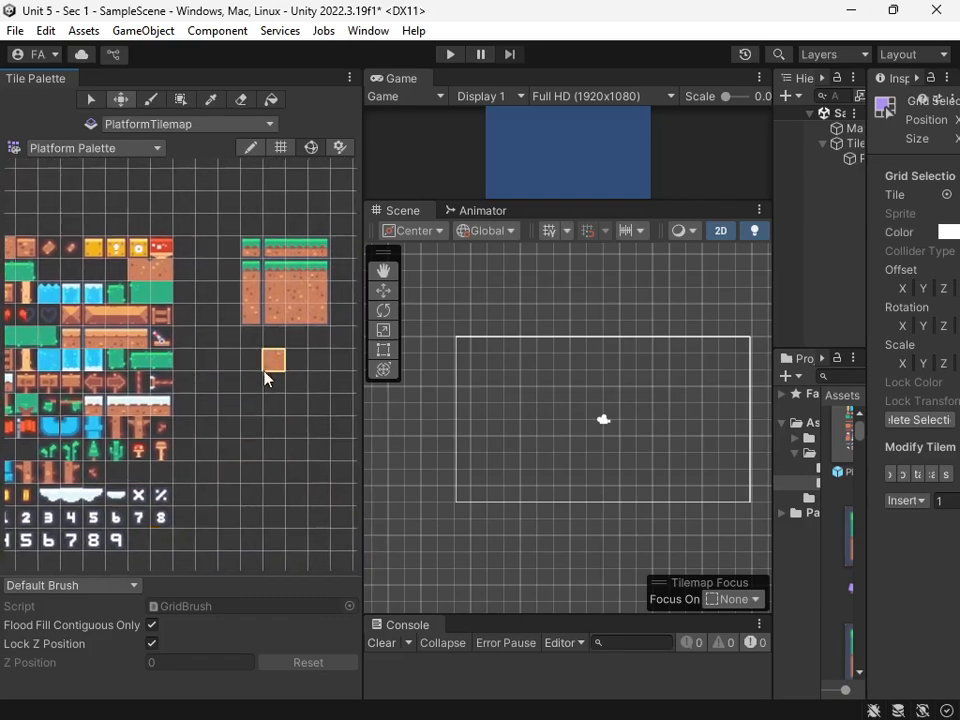
# - Move the first wavy-topped water tile beside the separate dirt tile below the relocated block, leaving one empty cell between them
pyautogui.moveTo(158, 475); pyautogui.dragTo(344, 520, button='middle')
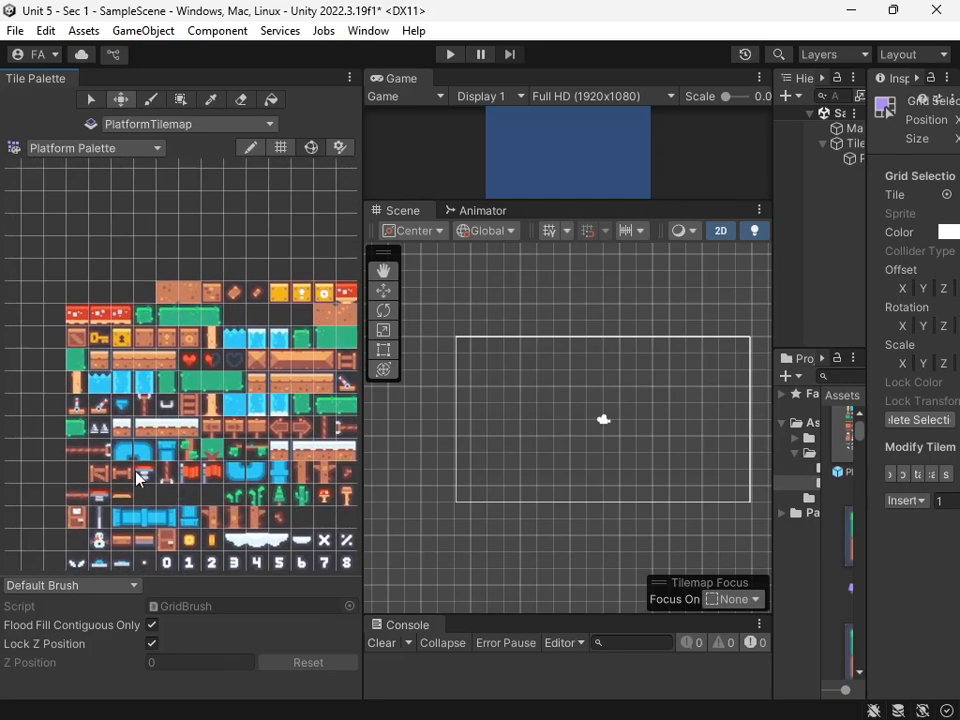
pyautogui.moveTo(178, 442); pyautogui.dragTo(127, 436, button='middle')
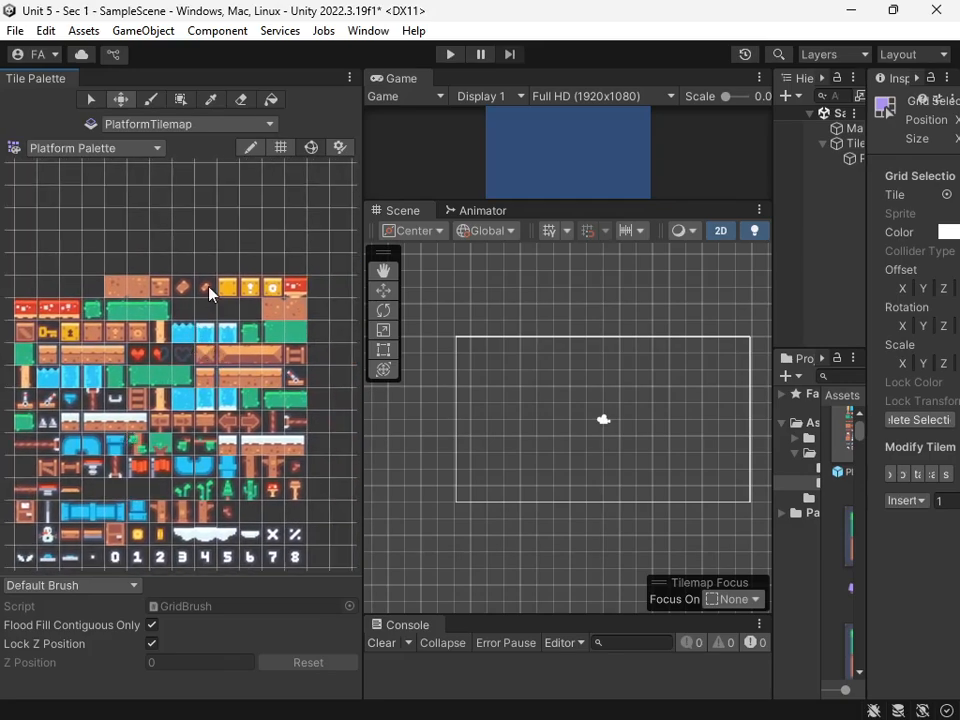
pyautogui.click(96, 95)
pyautogui.click(184, 333)
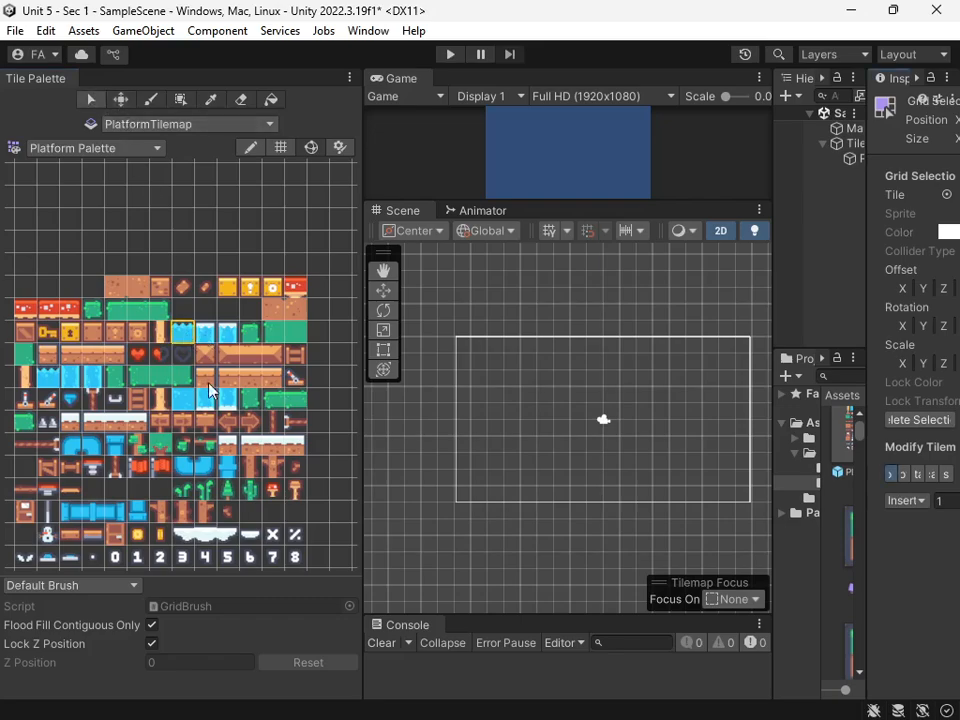
pyautogui.moveTo(212, 383); pyautogui.dragTo(139, 395, button='middle')
pyautogui.click(119, 100)
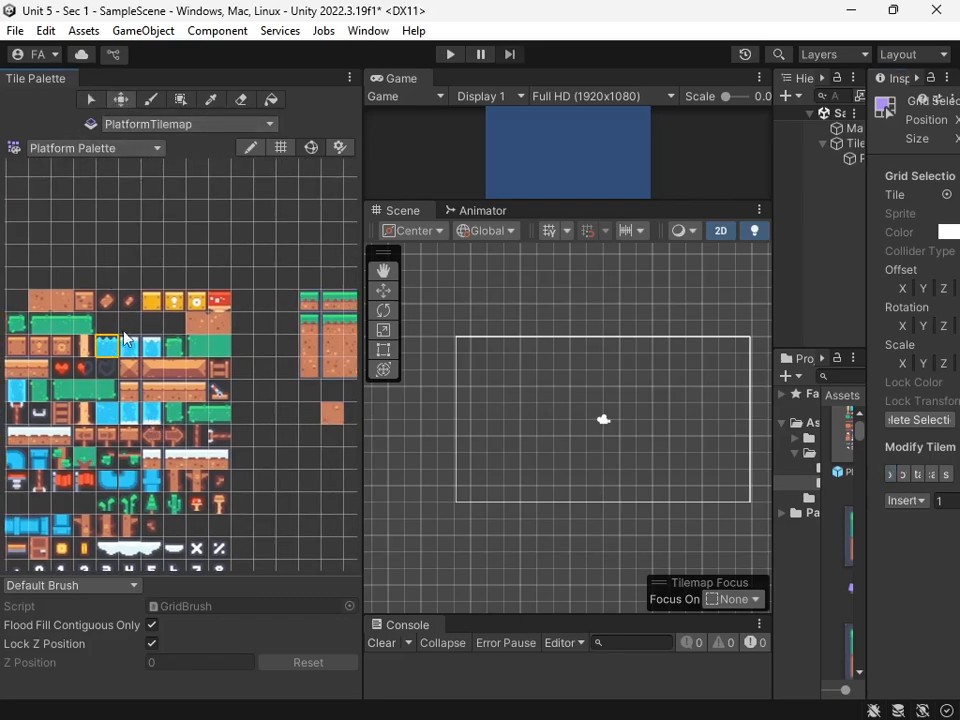
pyautogui.moveTo(201, 370); pyautogui.dragTo(289, 394)
pyautogui.moveTo(314, 429); pyautogui.dragTo(169, 413, button='middle')
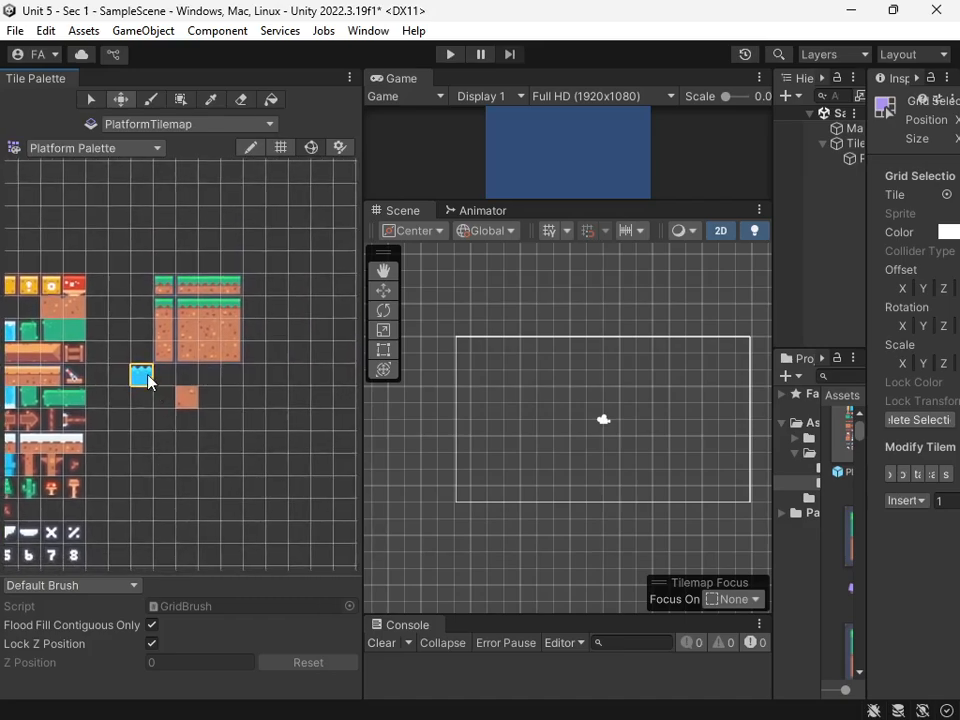
pyautogui.moveTo(147, 381); pyautogui.dragTo(237, 403)
# - Pick the relocated water tile and paint copies beside it in the palette, extending it into a seven-tile water row
pyautogui.click(207, 102)
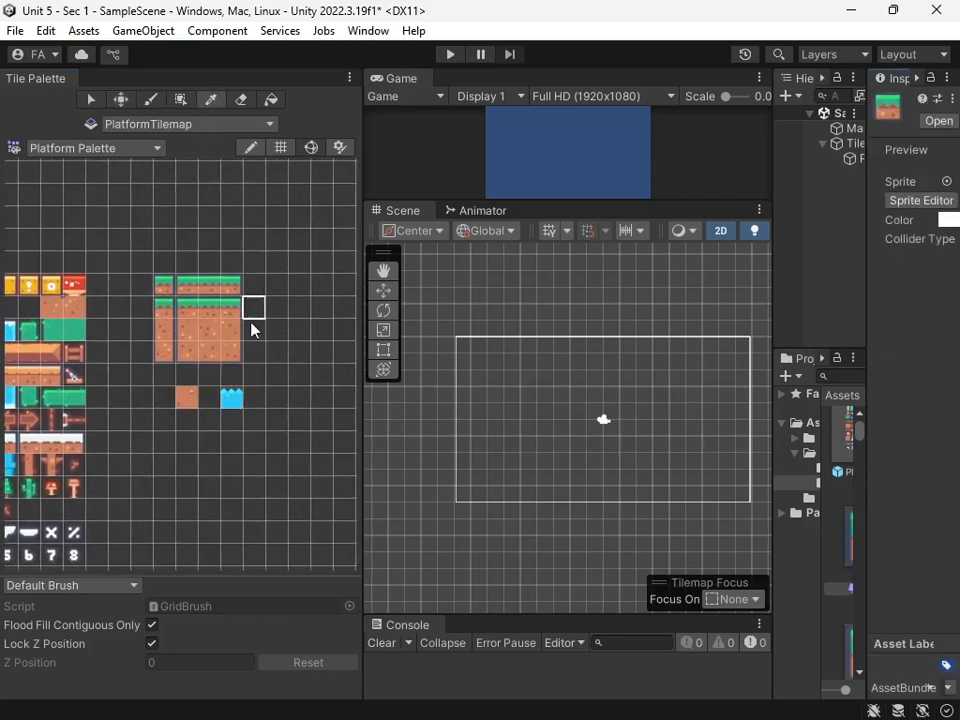
pyautogui.click(240, 404)
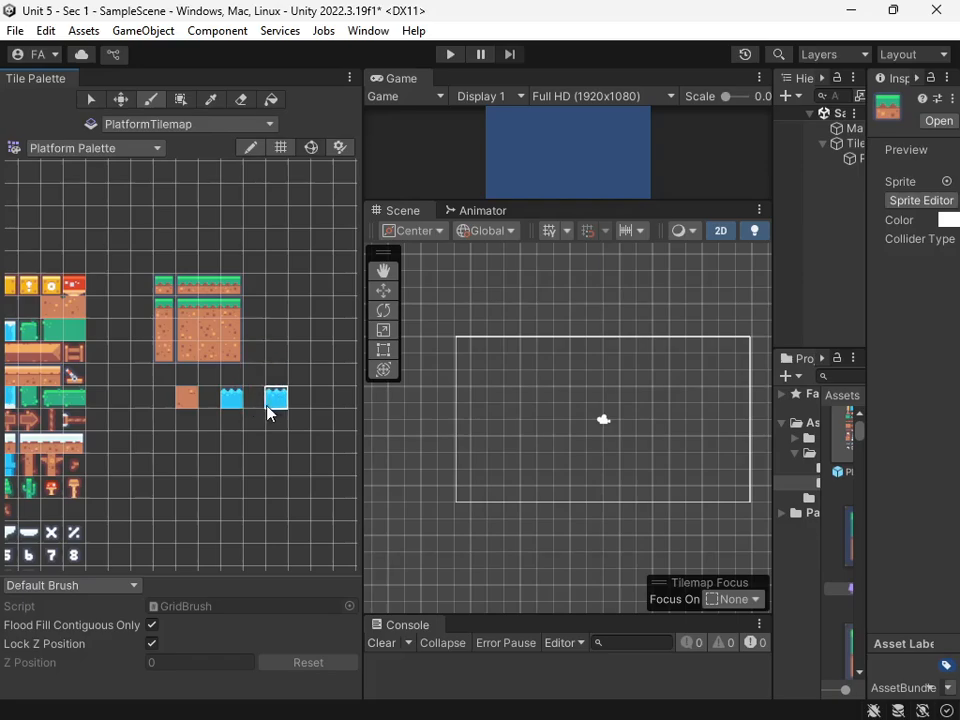
pyautogui.moveTo(289, 423); pyautogui.dragTo(207, 443, button='middle')
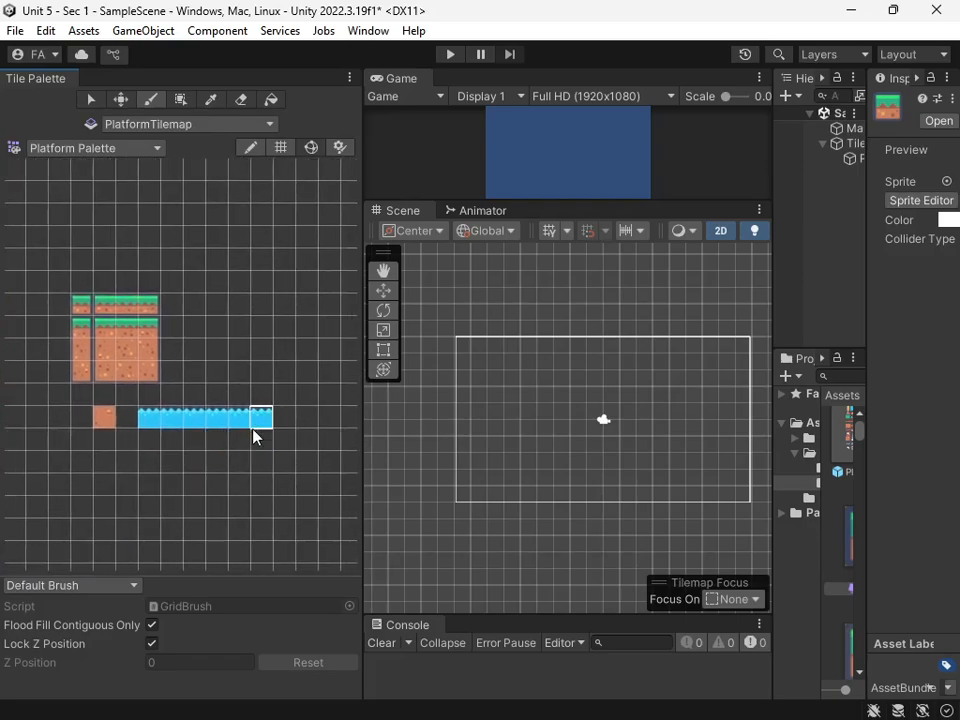
pyautogui.moveTo(254, 427); pyautogui.dragTo(280, 423)
pyautogui.click(89, 100)
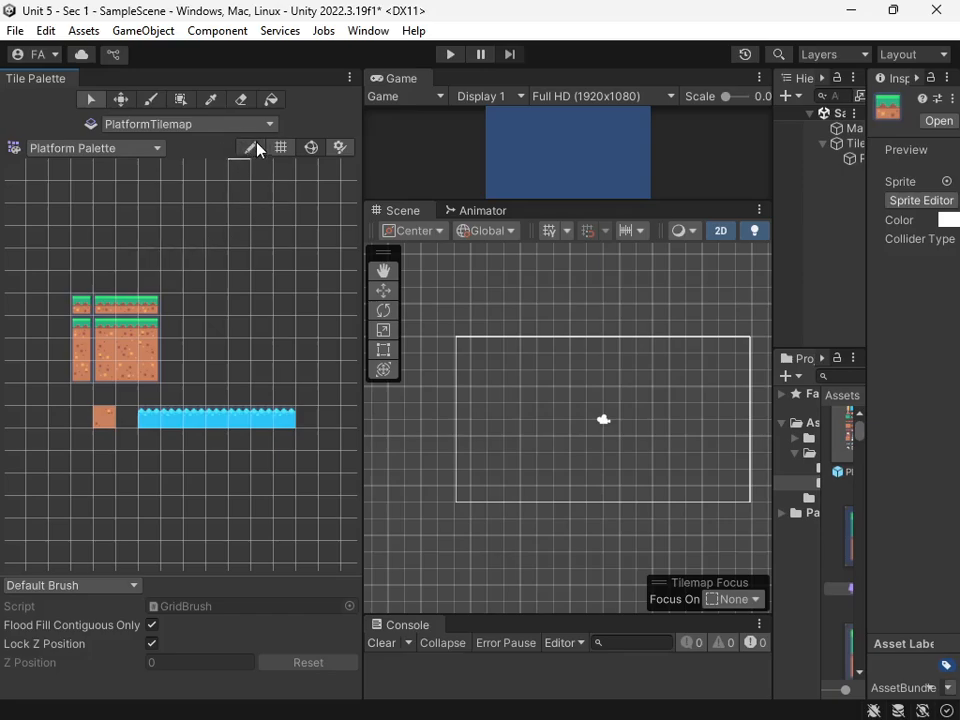
# - Paint a three-tile grass strip as a floating platform and a two-by-three grass-topped dirt block in the camera frame's lower-left corner
pyautogui.click(152, 100)
pyautogui.moveTo(103, 308); pyautogui.dragTo(156, 306)
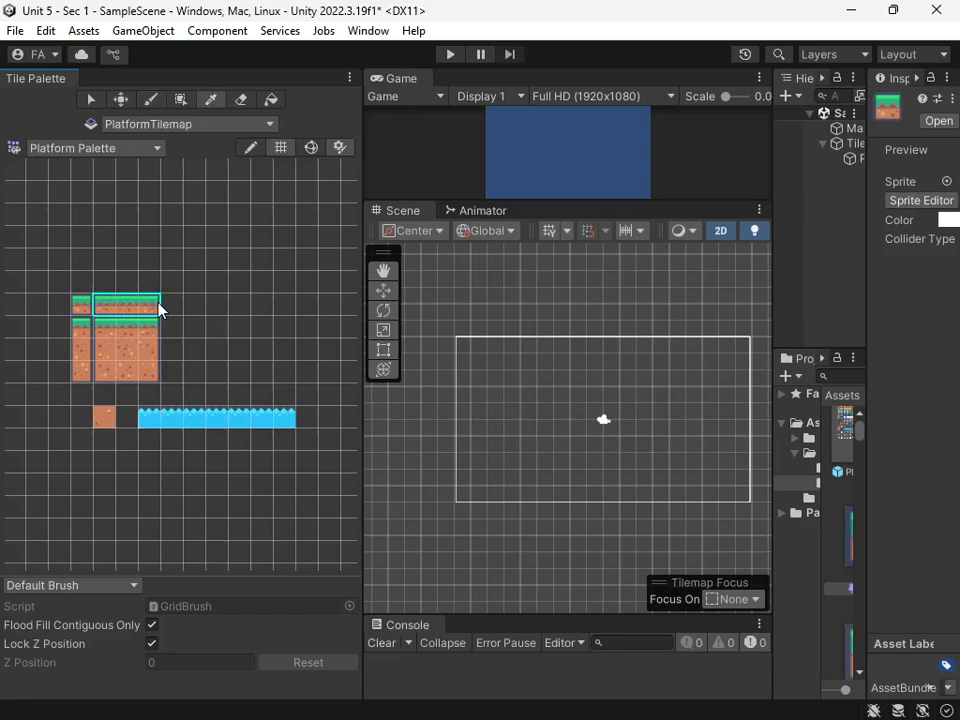
pyautogui.click(560, 454)
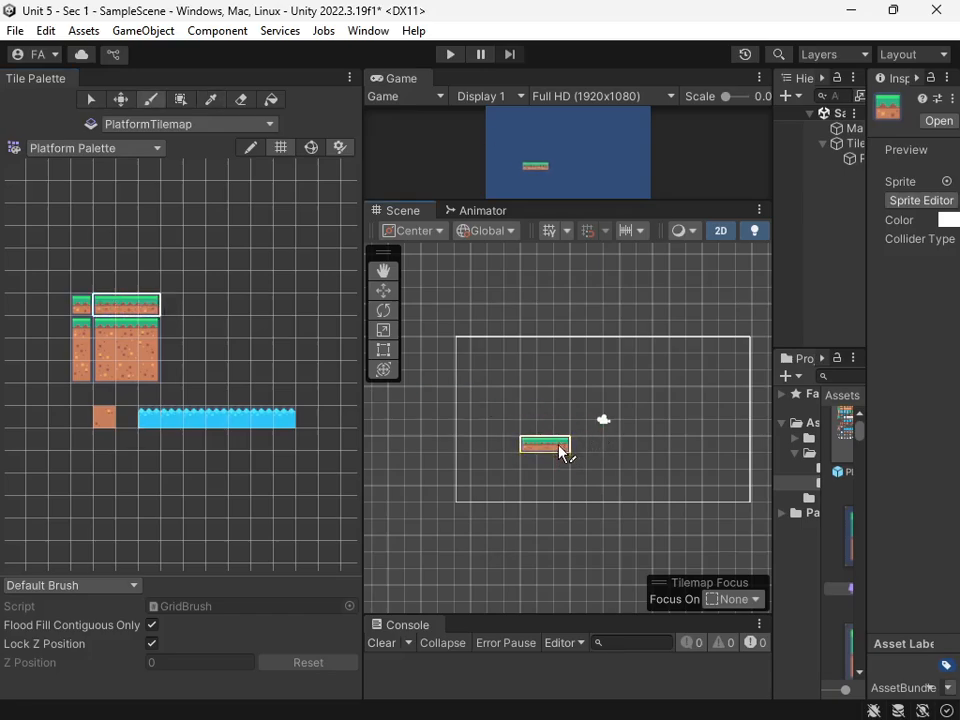
pyautogui.moveTo(102, 329)
pyautogui.mouseDown()
pyautogui.moveTo(124, 386)
pyautogui.moveTo(133, 375)
pyautogui.mouseUp()
pyautogui.click(480, 493)
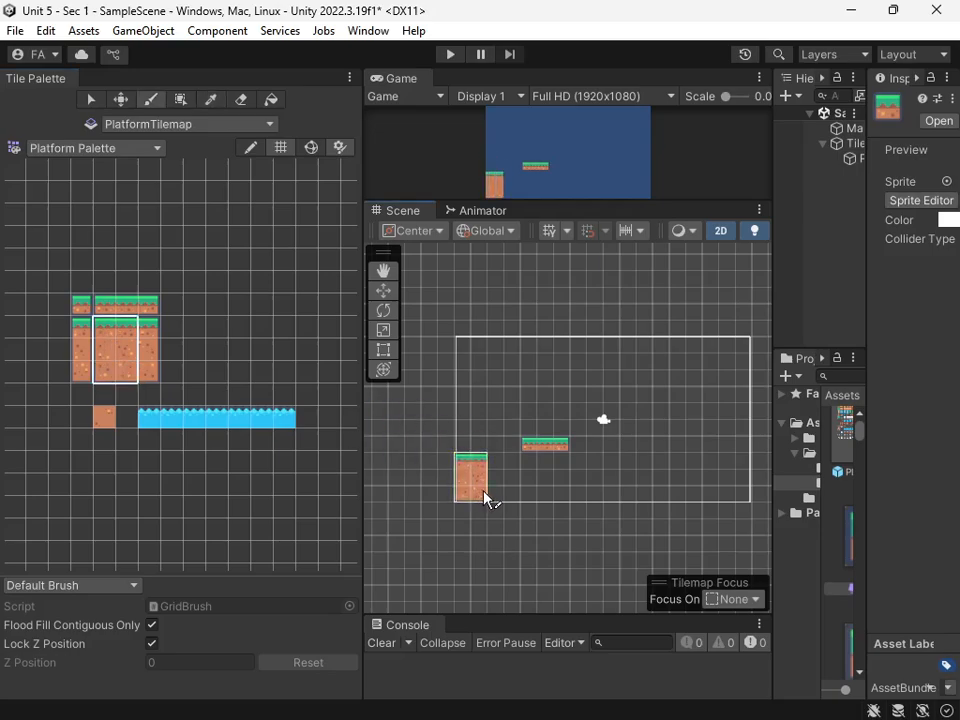
# - Paint two more columns onto the left ground block and a seven-column, three-tile-high ground block on the other side of the gap
pyautogui.moveTo(123, 329); pyautogui.dragTo(128, 376)
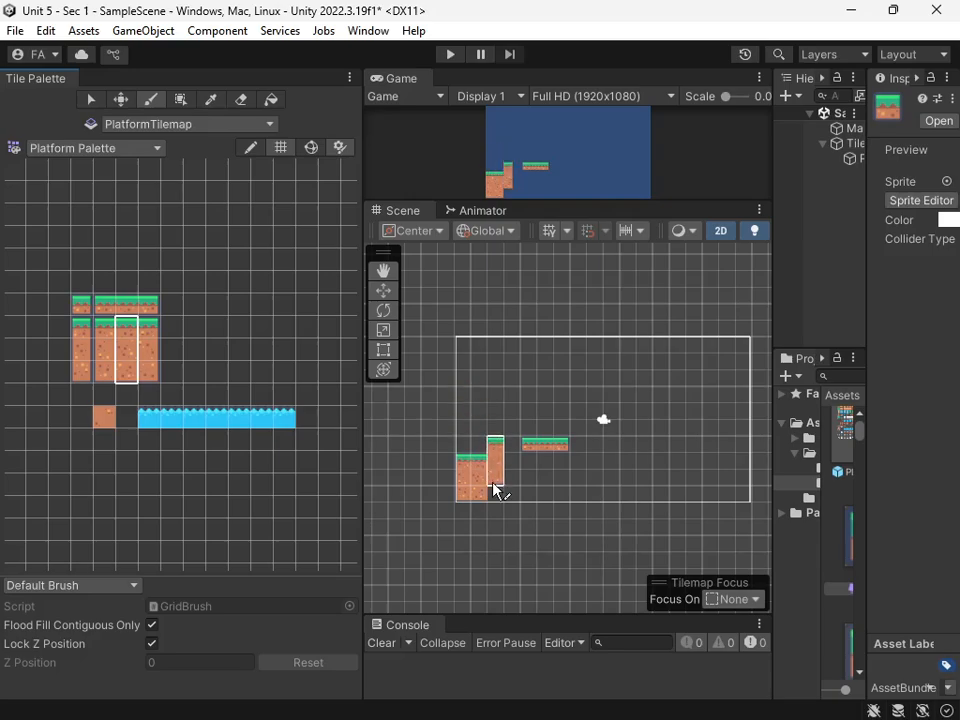
pyautogui.click(510, 495)
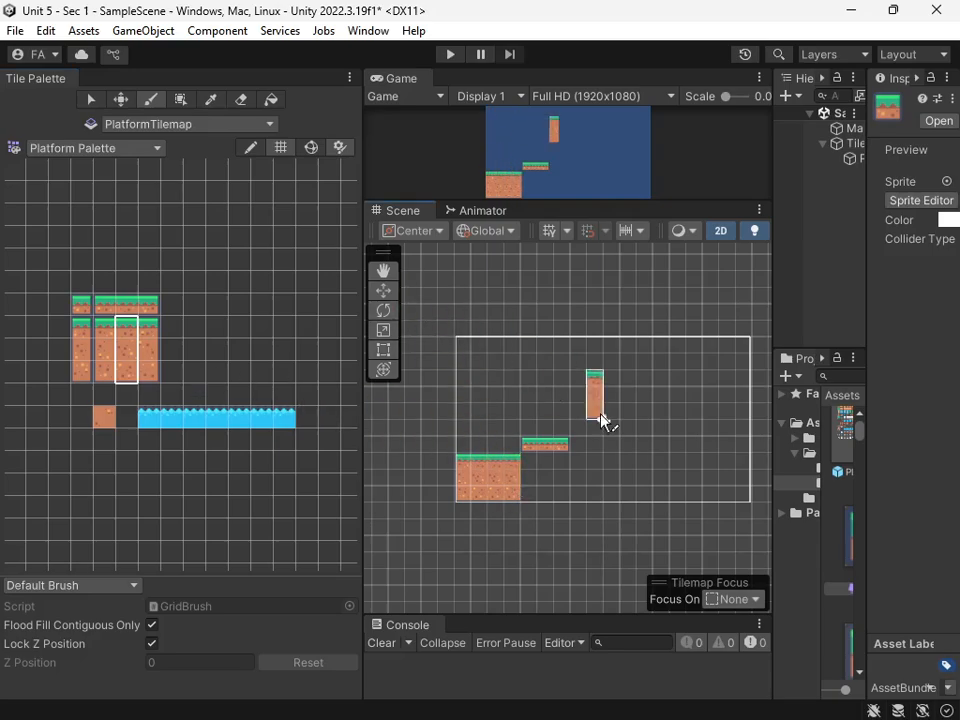
pyautogui.moveTo(104, 329); pyautogui.dragTo(141, 383)
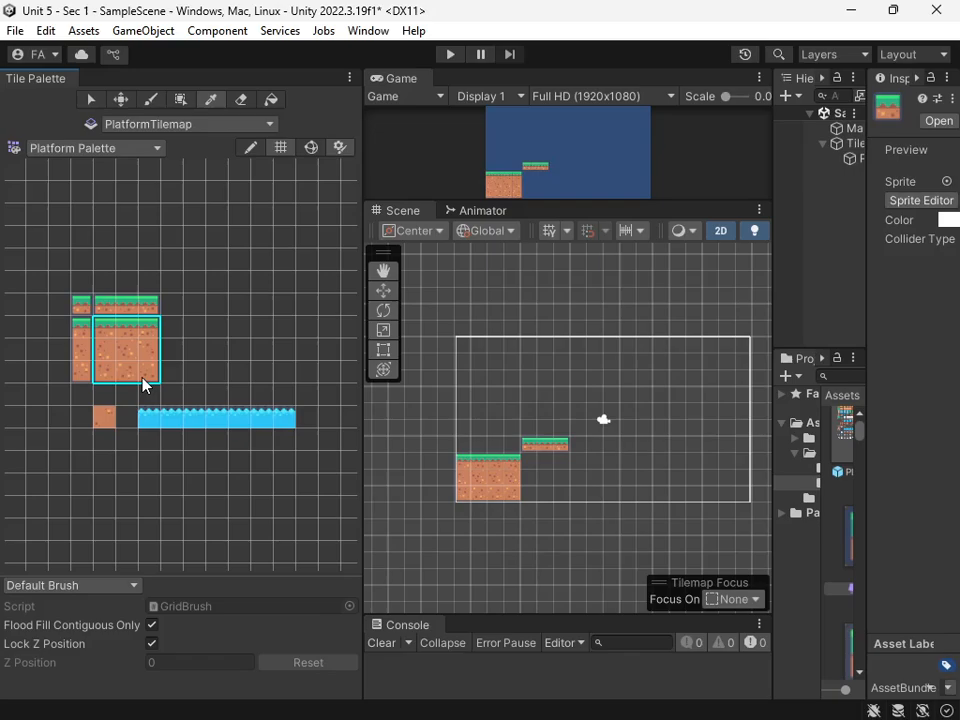
pyautogui.click(600, 495)
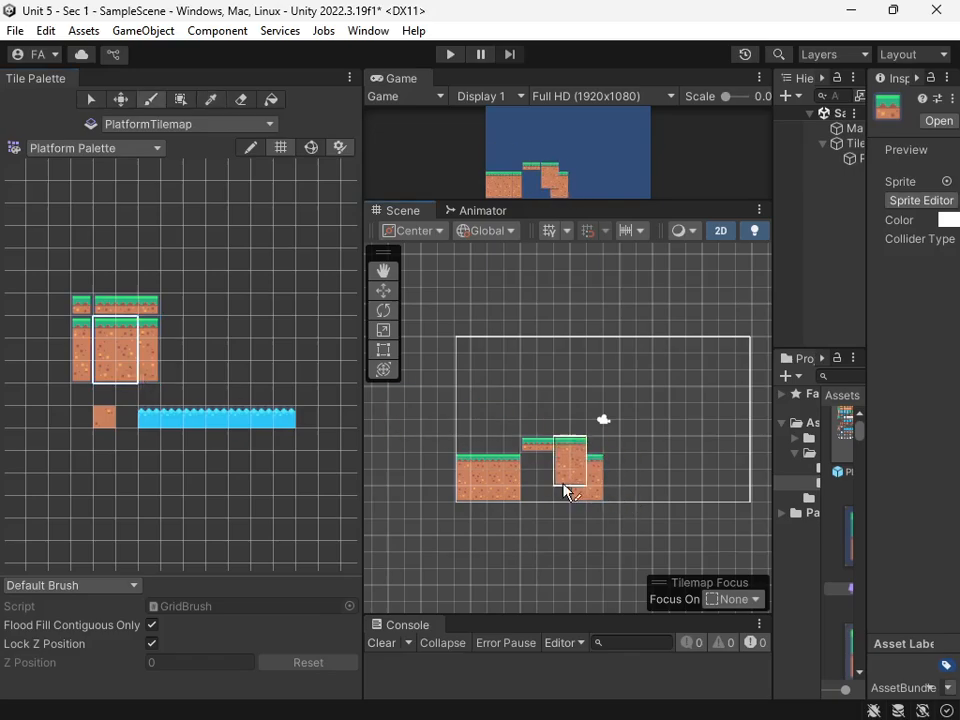
pyautogui.moveTo(125, 330); pyautogui.dragTo(126, 375)
pyautogui.moveTo(604, 494); pyautogui.dragTo(647, 499)
pyautogui.moveTo(147, 329); pyautogui.dragTo(150, 373)
pyautogui.click(675, 495)
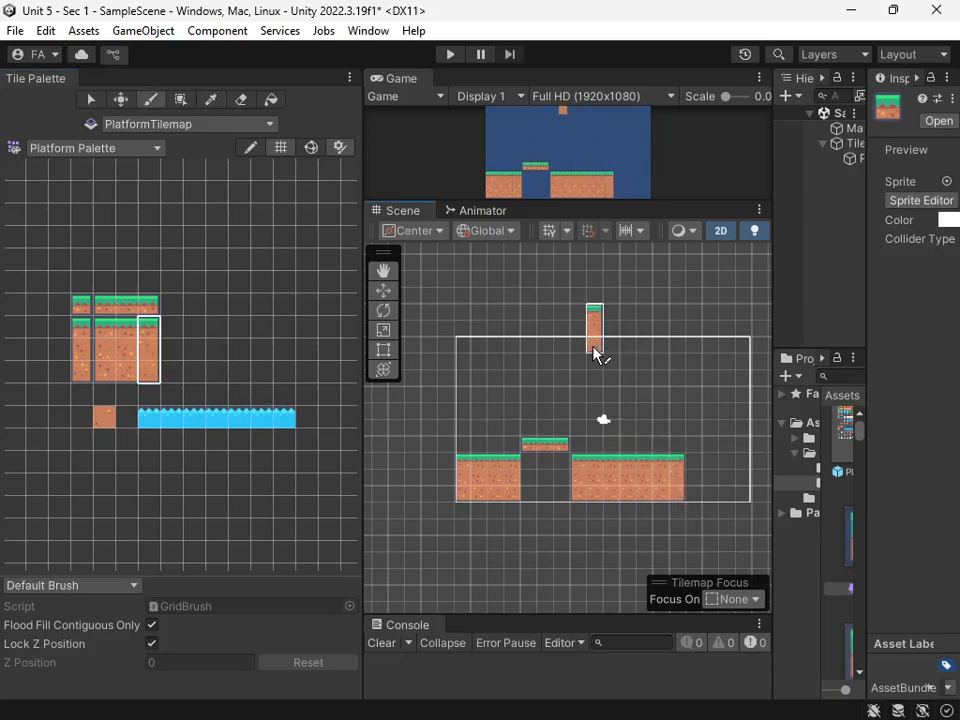
# - Enlarge the Game view and inspect the seams between the painted ground tiles
pyautogui.scroll(3, 641, 129)
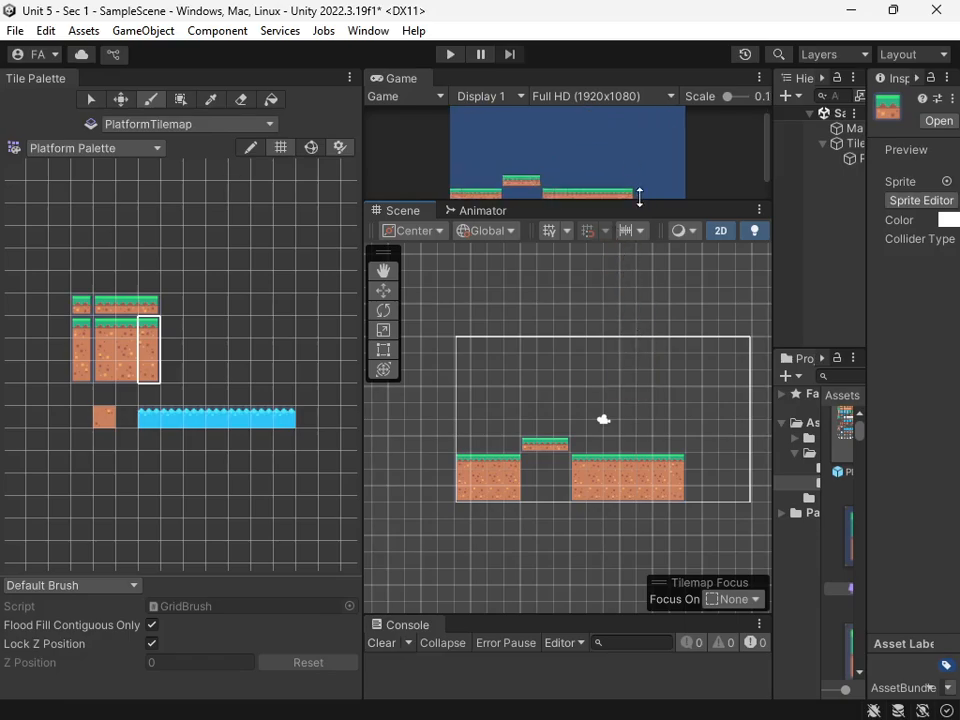
pyautogui.moveTo(639, 197); pyautogui.dragTo(625, 562)
pyautogui.scroll(3, 612, 490)
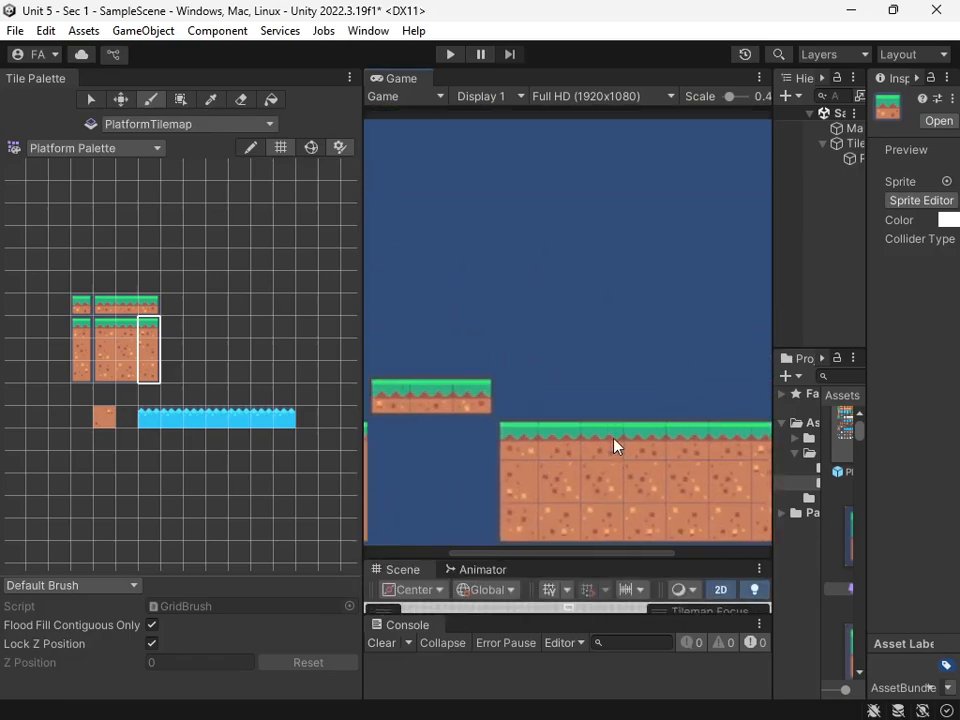
pyautogui.moveTo(615, 446); pyautogui.dragTo(833, 400, button='middle')
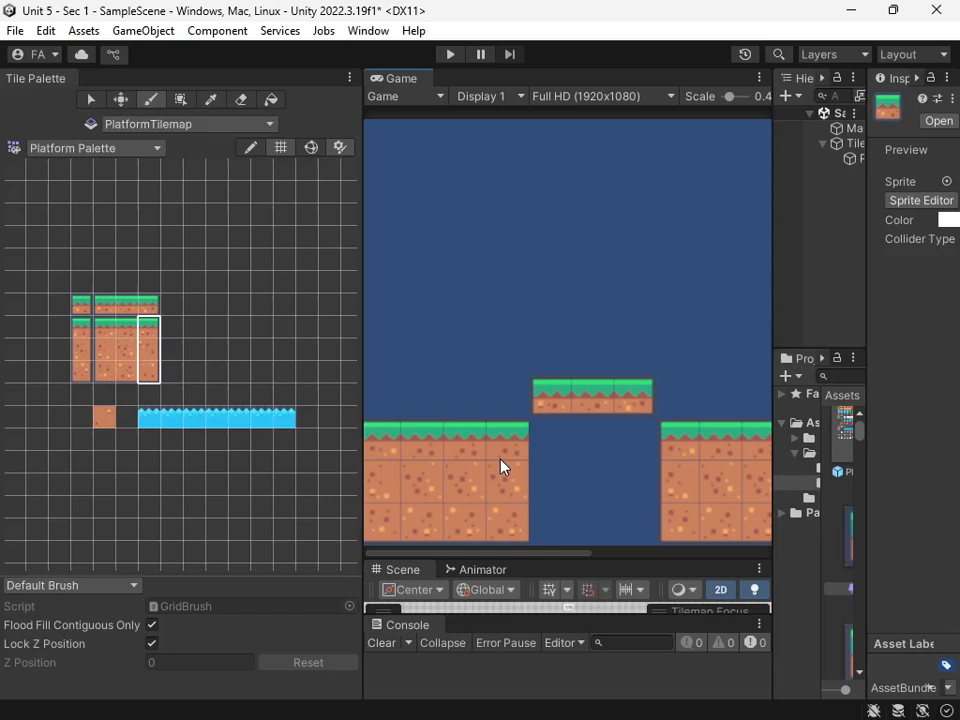
pyautogui.scroll(-5, 502, 465)
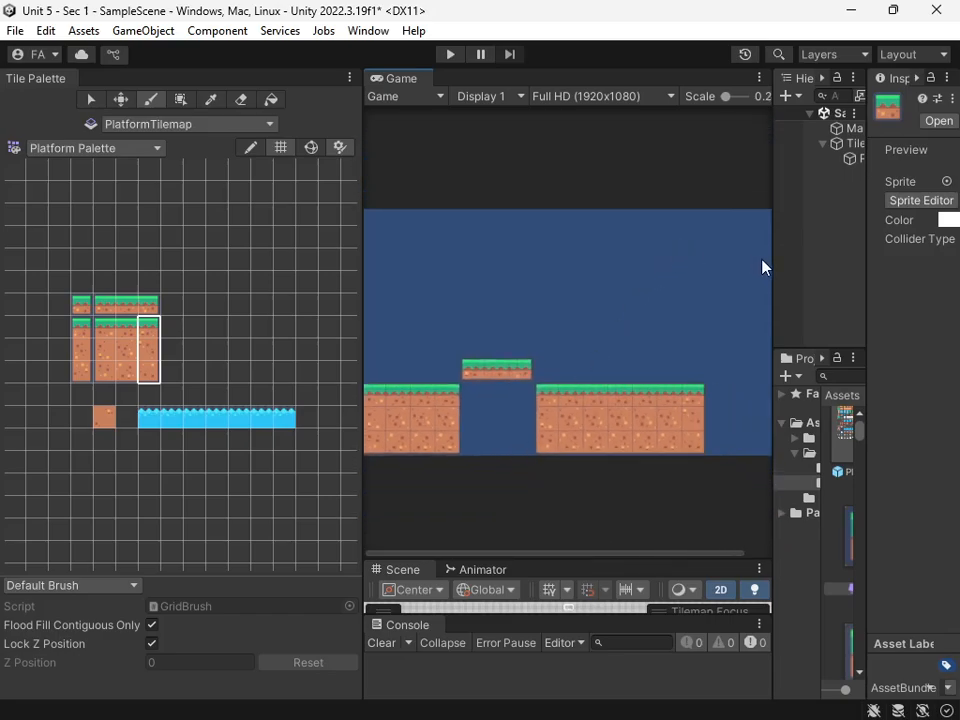
# - Open the Tilemap folder inside PlatformAssets and select the tilemap texture
pyautogui.moveTo(770, 268); pyautogui.dragTo(597, 259)
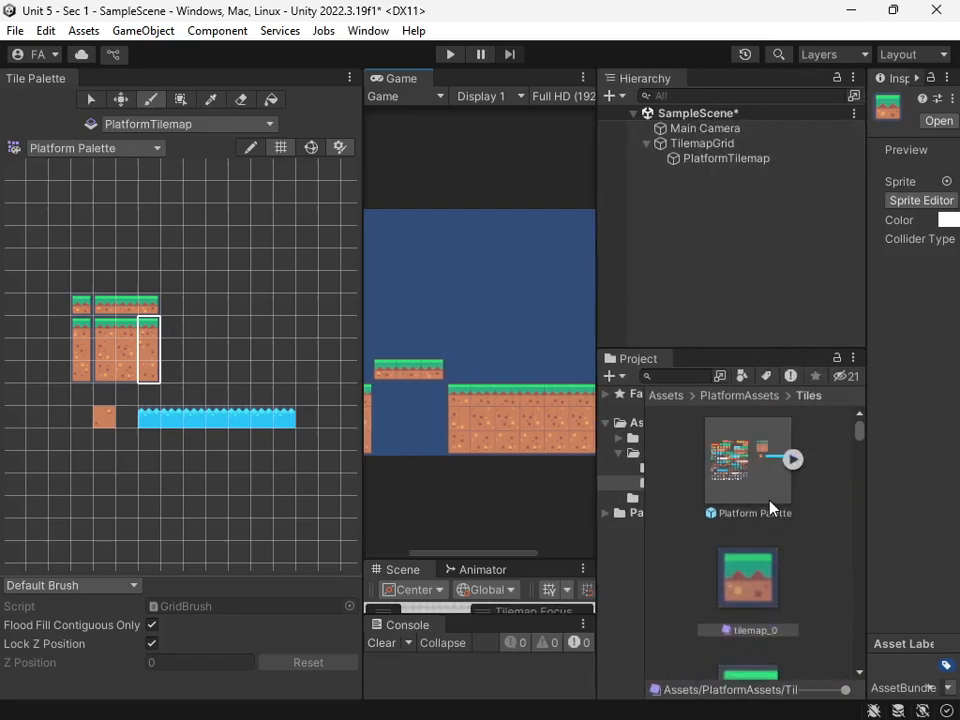
pyautogui.click(726, 397)
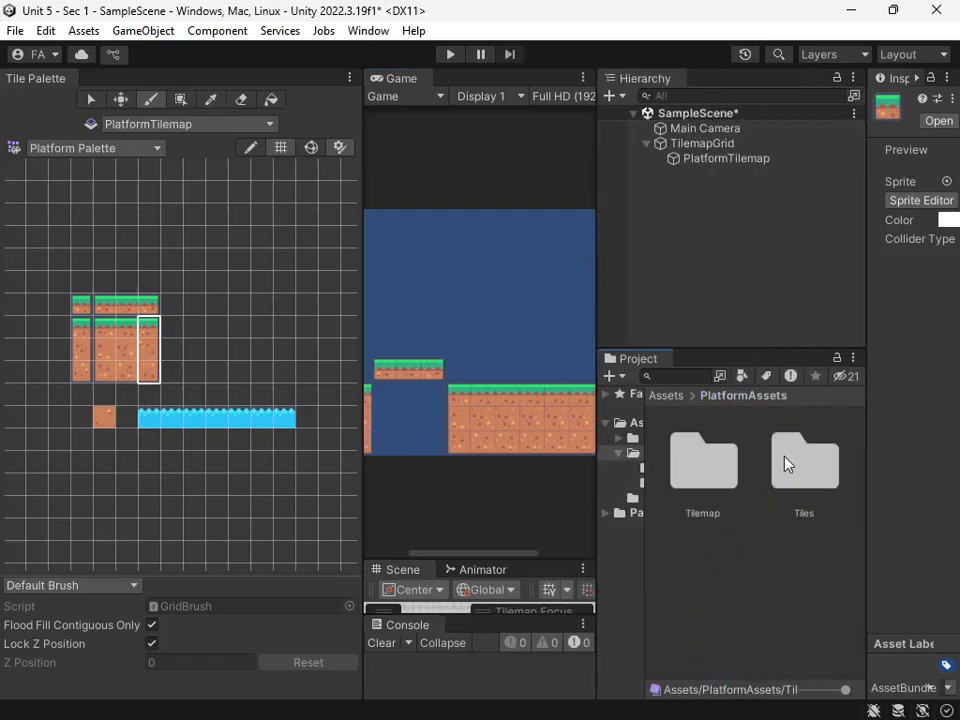
pyautogui.doubleClick(778, 456)
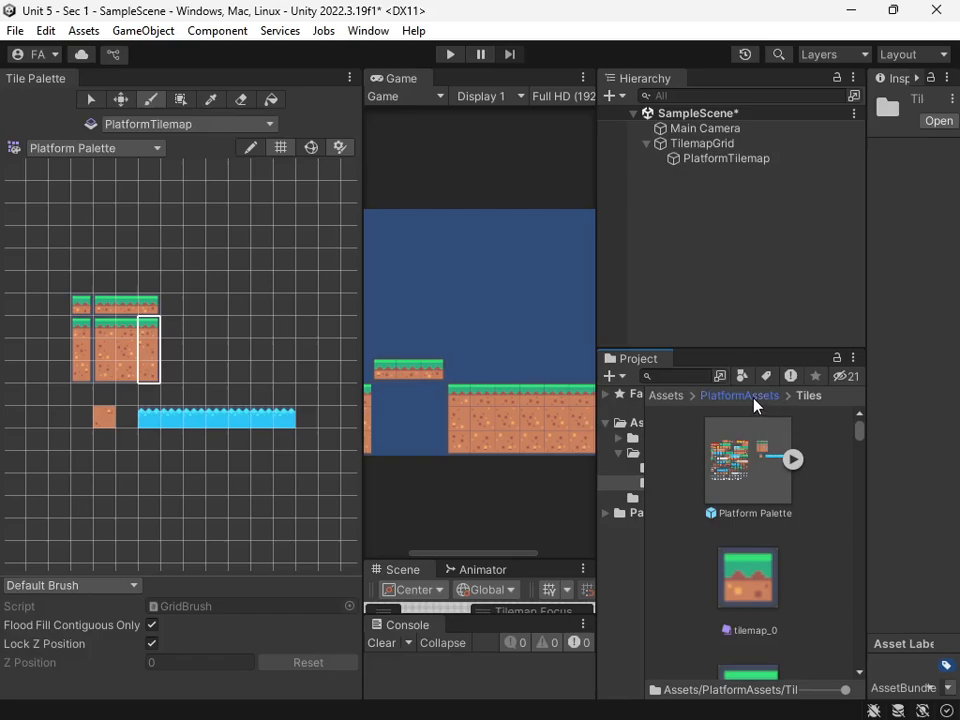
pyautogui.click(752, 396)
pyautogui.doubleClick(729, 472)
pyautogui.click(745, 487)
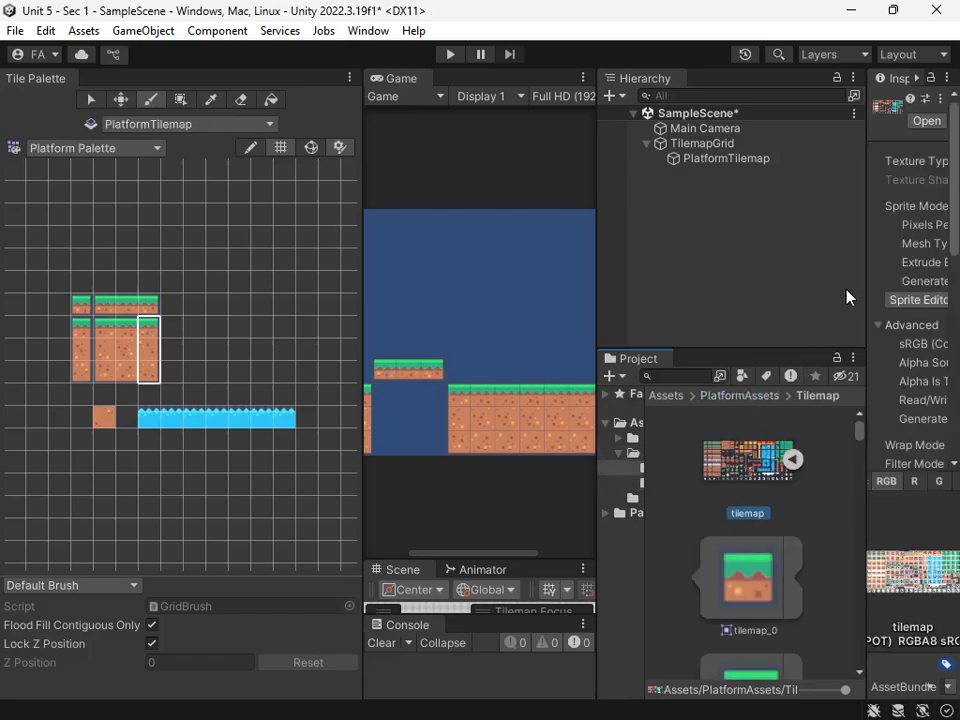
# - Set the tilemap texture's Pixels Per Unit to 17 and apply the import settings
pyautogui.moveTo(866, 289); pyautogui.dragTo(701, 285)
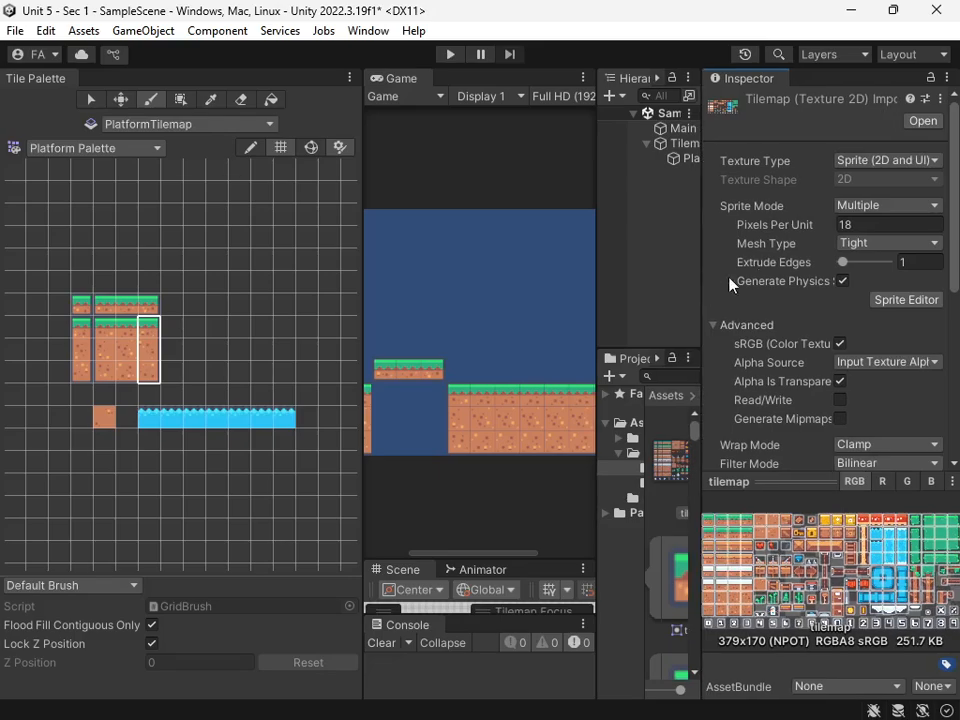
pyautogui.click(861, 227)
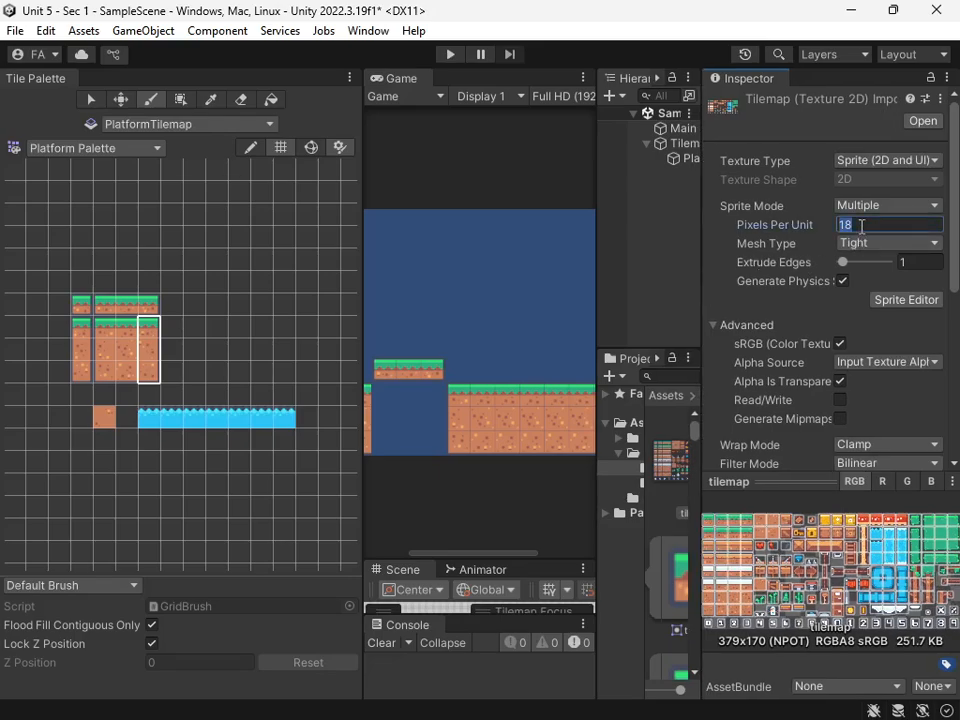
pyautogui.write('16')
pyautogui.scroll(-5, 917, 261)
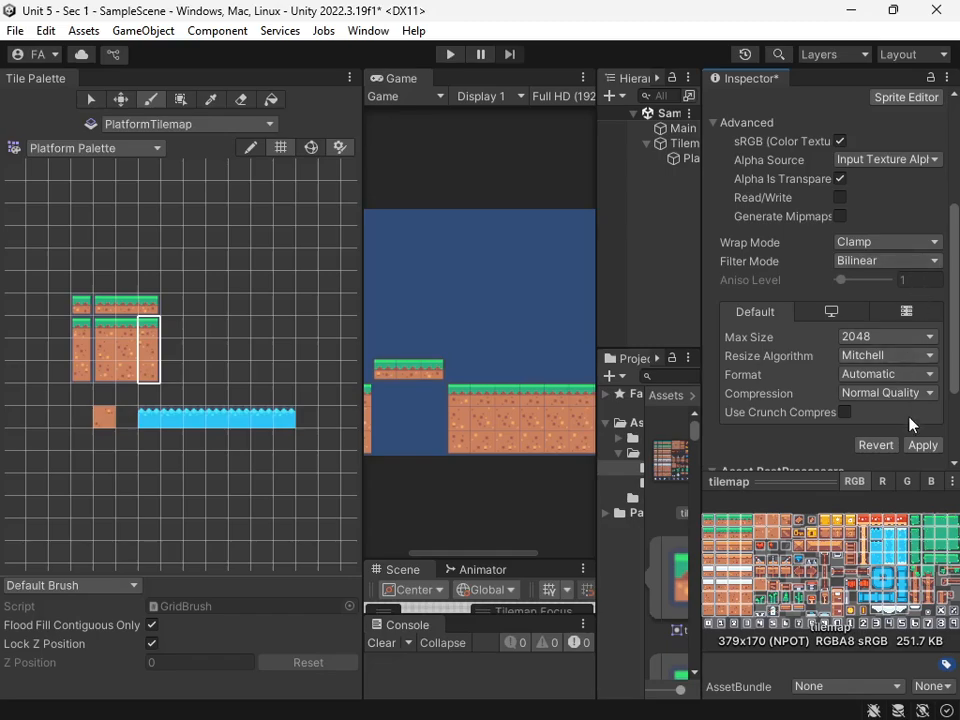
pyautogui.scroll(5, 880, 190)
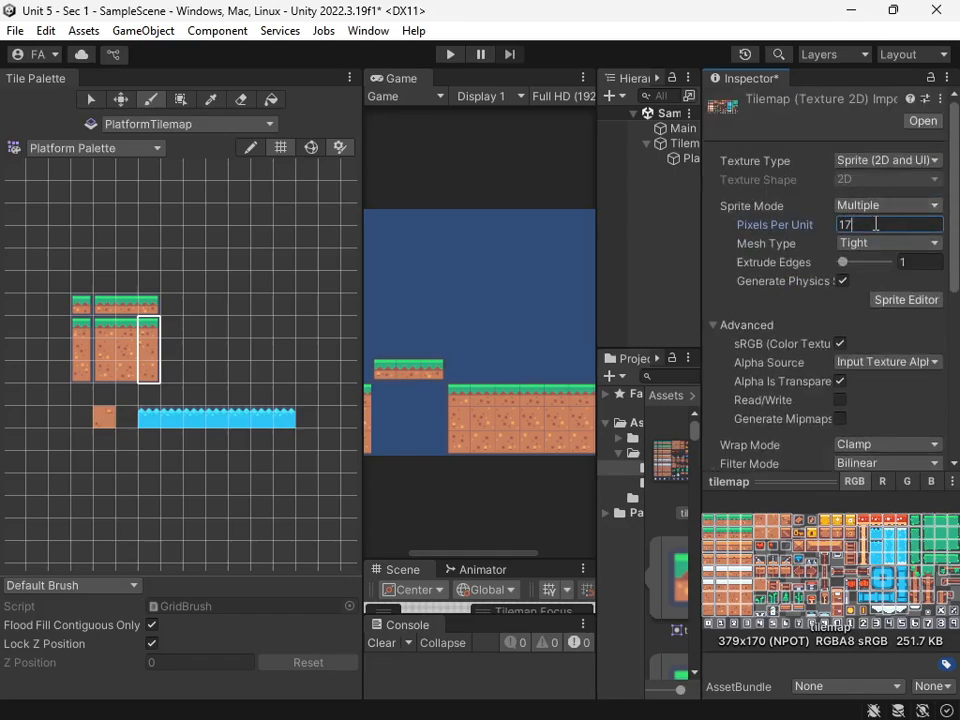
pyautogui.scroll(-6, 875, 224)
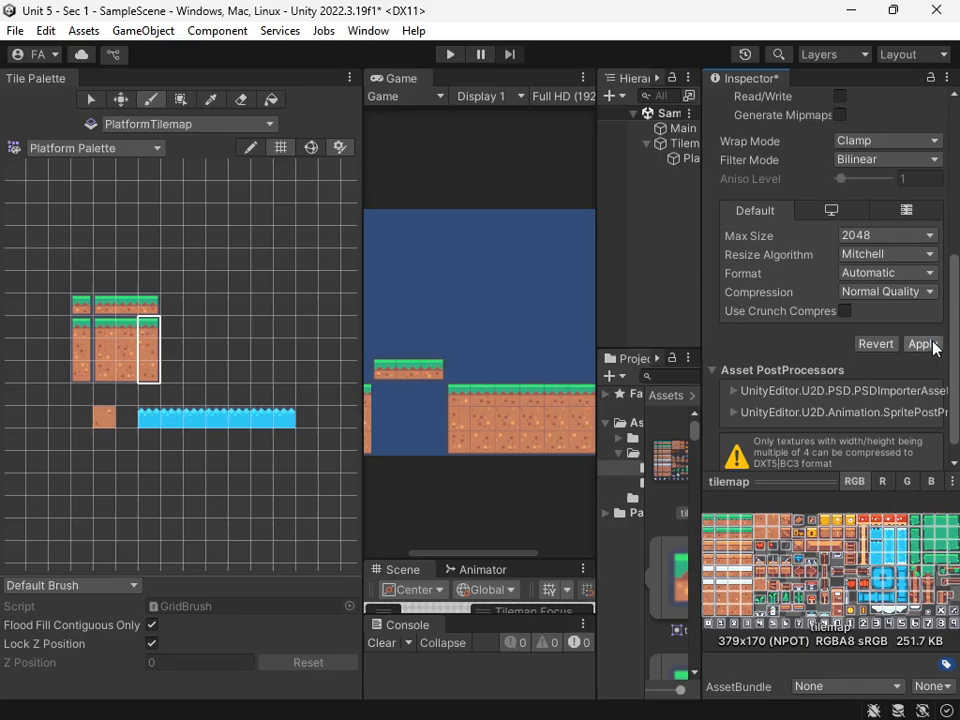
pyautogui.click(922, 343)
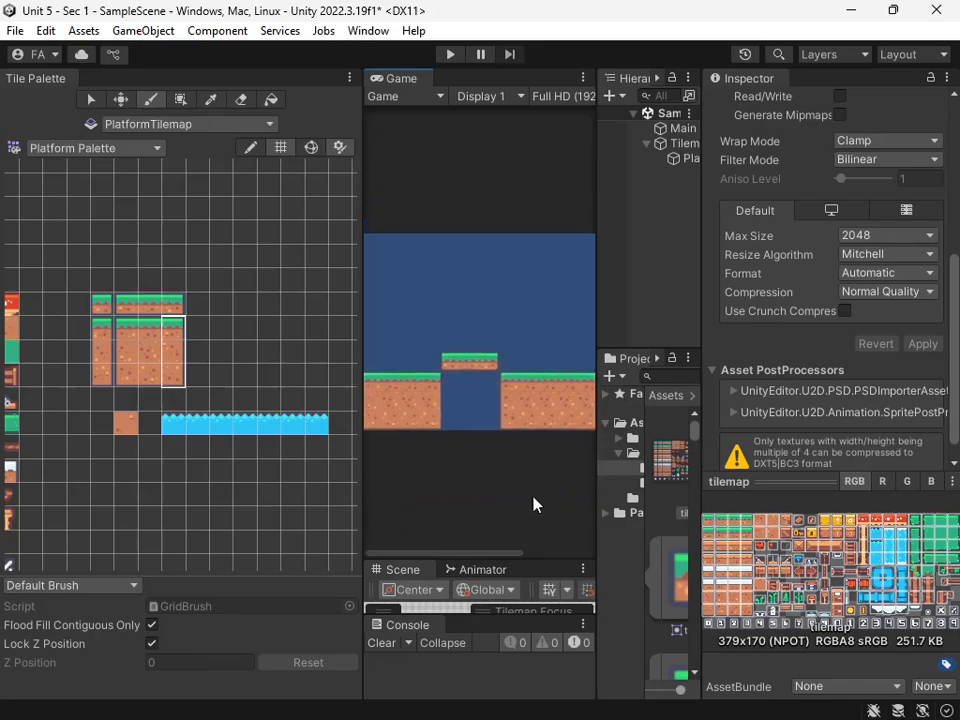
# - Restore the Scene view and examine the edge, corner and centre ground tiles of the Platform Palette up close
pyautogui.moveTo(529, 561); pyautogui.dragTo(510, 332)
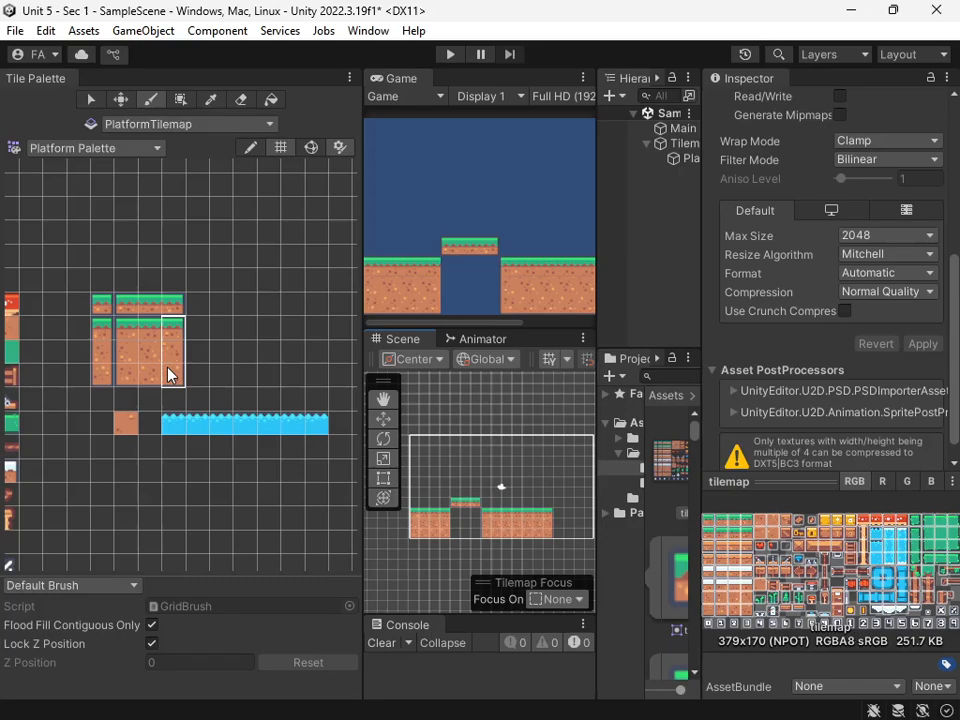
pyautogui.scroll(5, 120, 326)
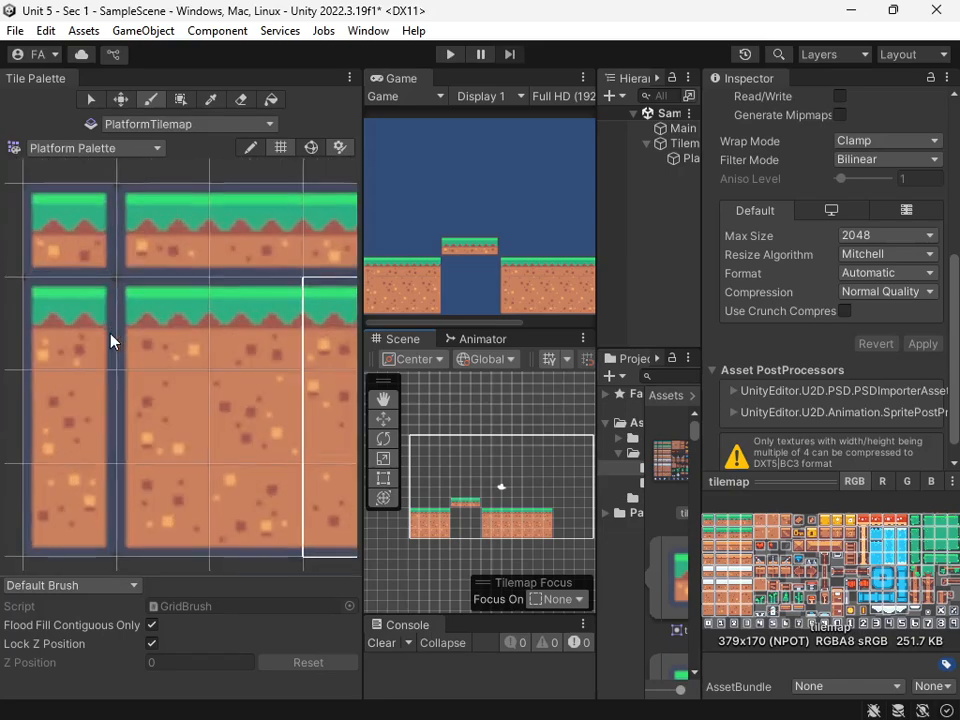
pyautogui.moveTo(179, 363); pyautogui.dragTo(127, 413, button='middle')
pyautogui.click(198, 307)
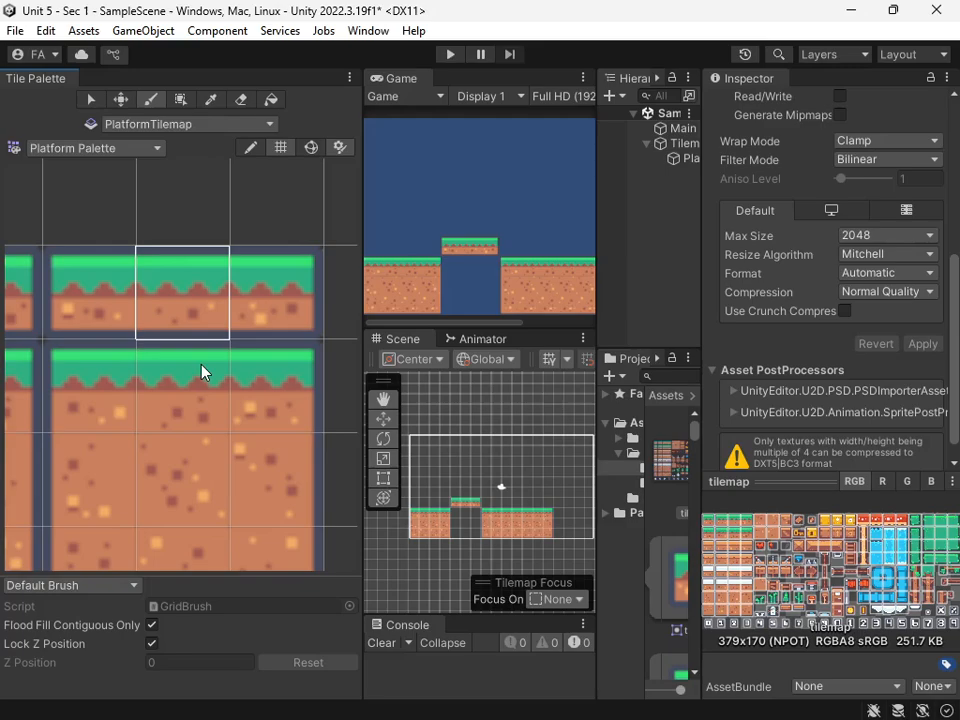
pyautogui.moveTo(167, 461); pyautogui.dragTo(242, 414, button='middle')
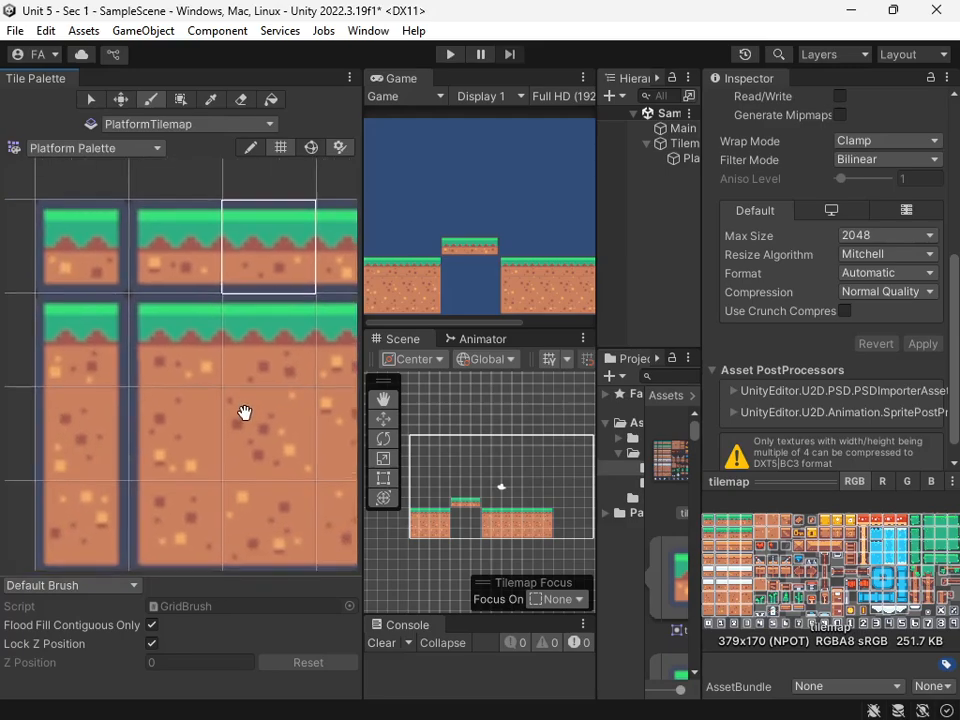
pyautogui.click(197, 368)
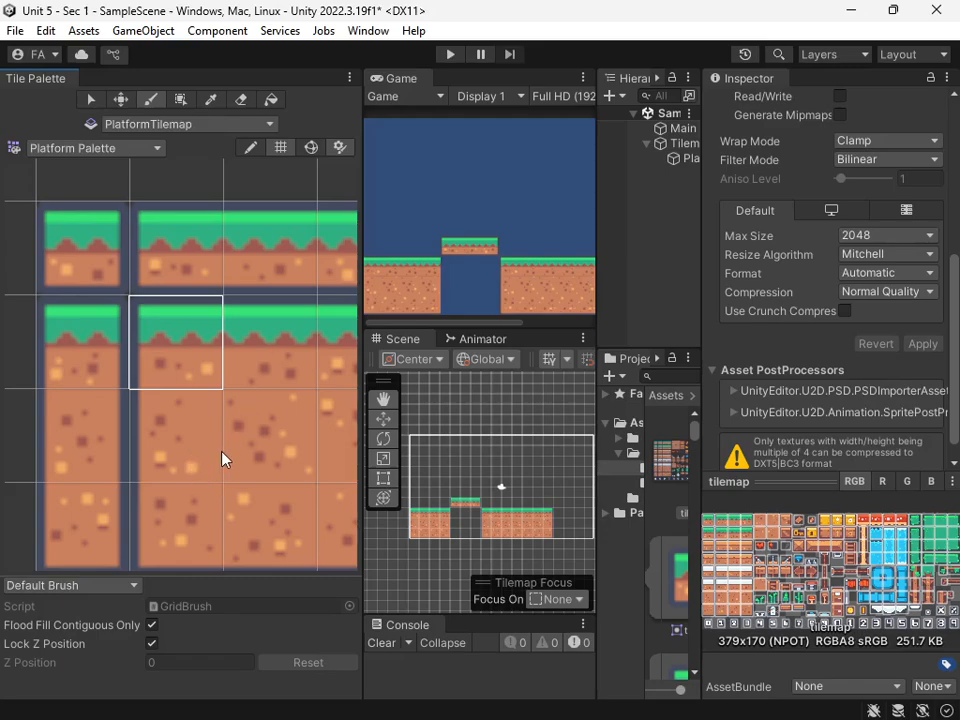
pyautogui.moveTo(287, 454); pyautogui.dragTo(200, 437, button='middle')
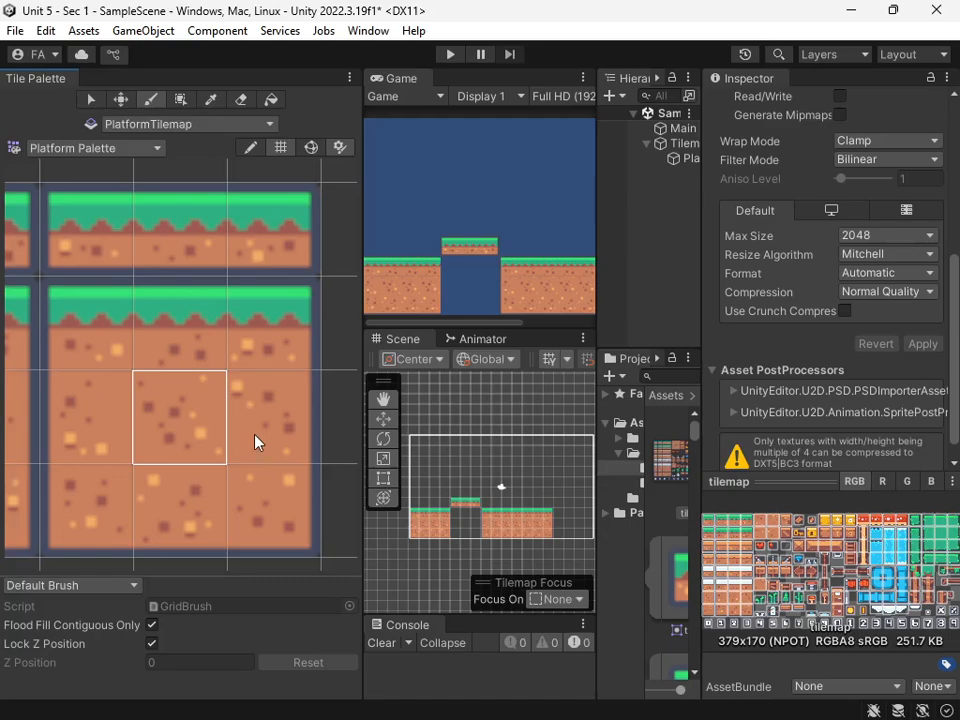
pyautogui.moveTo(257, 441); pyautogui.dragTo(153, 437, button='middle')
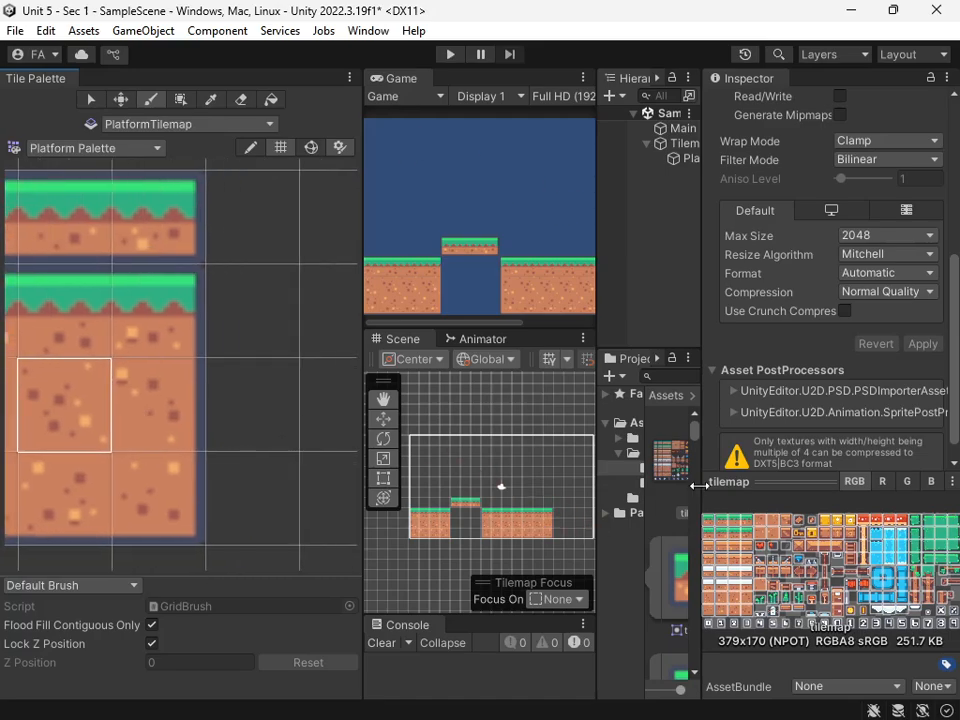
# - Create a Rule Tile asset named PlatformRuleTile in the Tilemap folder
pyautogui.moveTo(701, 481); pyautogui.dragTo(835, 481)
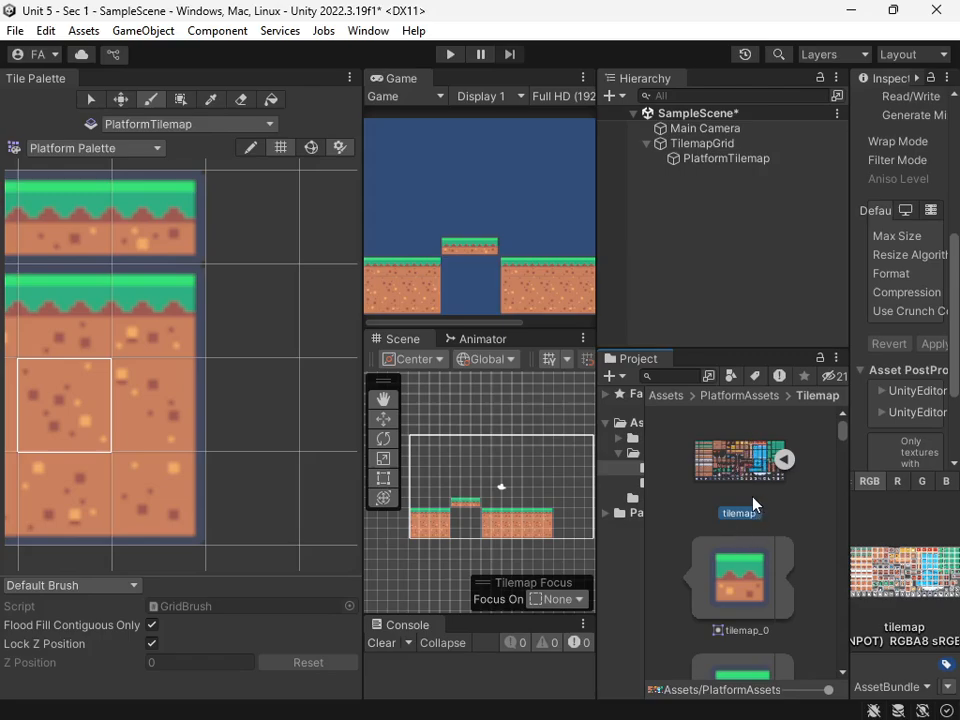
pyautogui.rightClick(697, 428)
pyautogui.moveTo(750, 199)
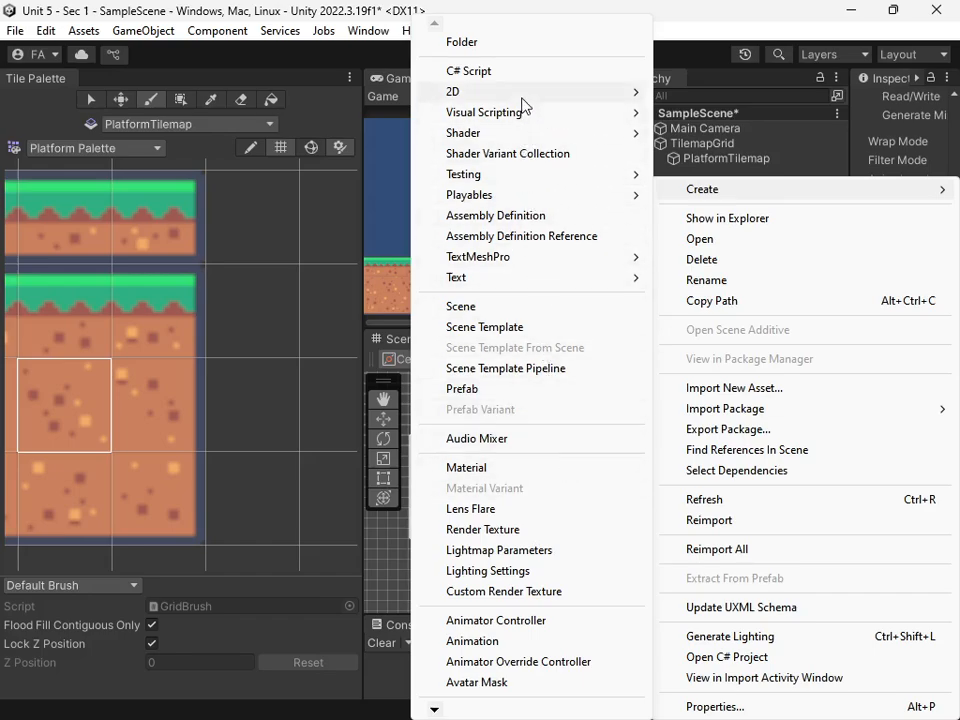
pyautogui.moveTo(551, 93)
pyautogui.moveTo(747, 122)
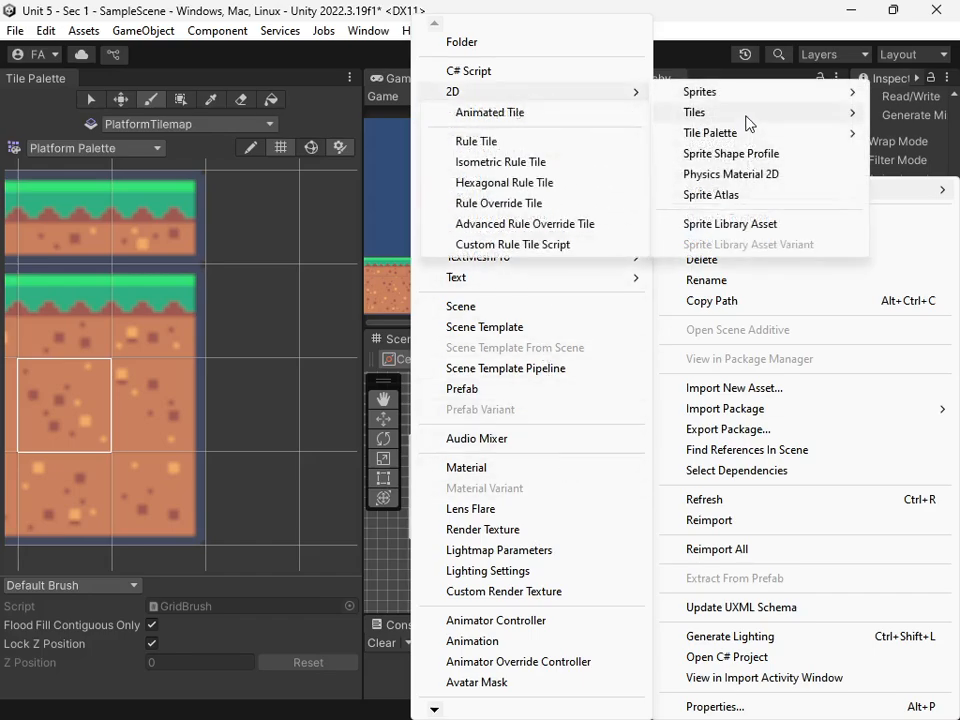
pyautogui.click(568, 149)
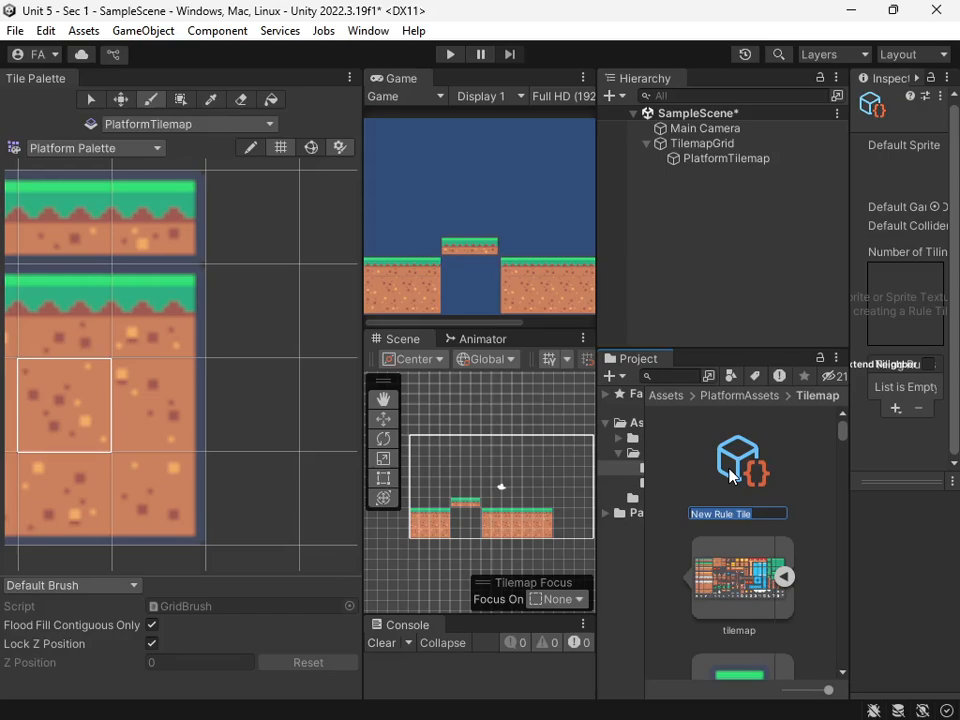
pyautogui.write('PlatformRuleTile')
pyautogui.press('Return')
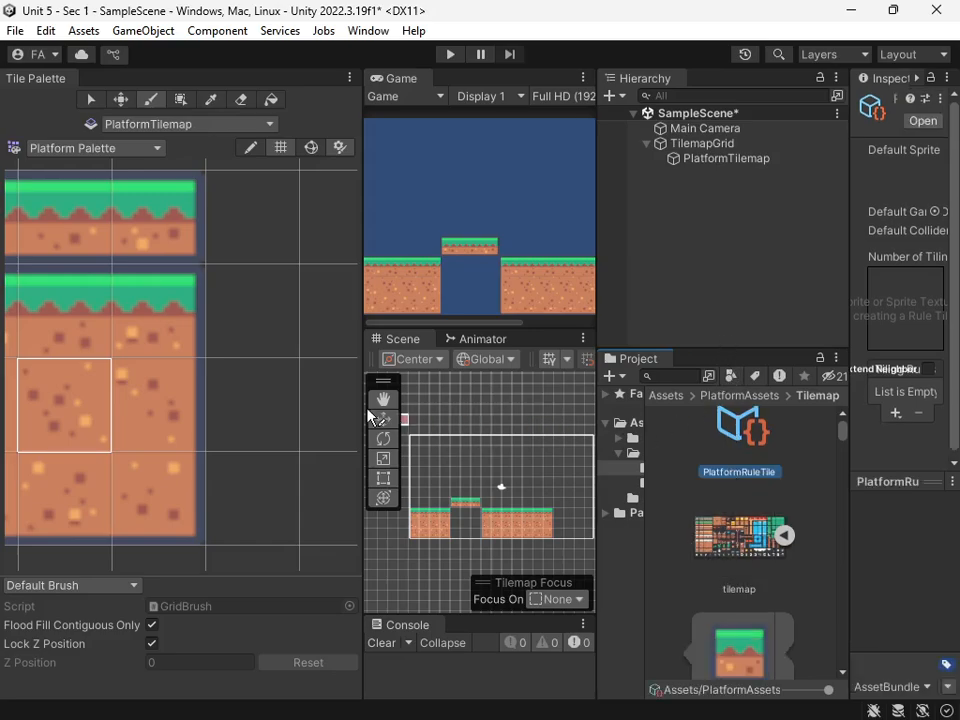
# - Add PlatformRuleTile to an empty cell of the Platform Palette beside the thin platform row, and rebalance the panel widths
pyautogui.moveTo(294, 398); pyautogui.dragTo(190, 431, button='middle')
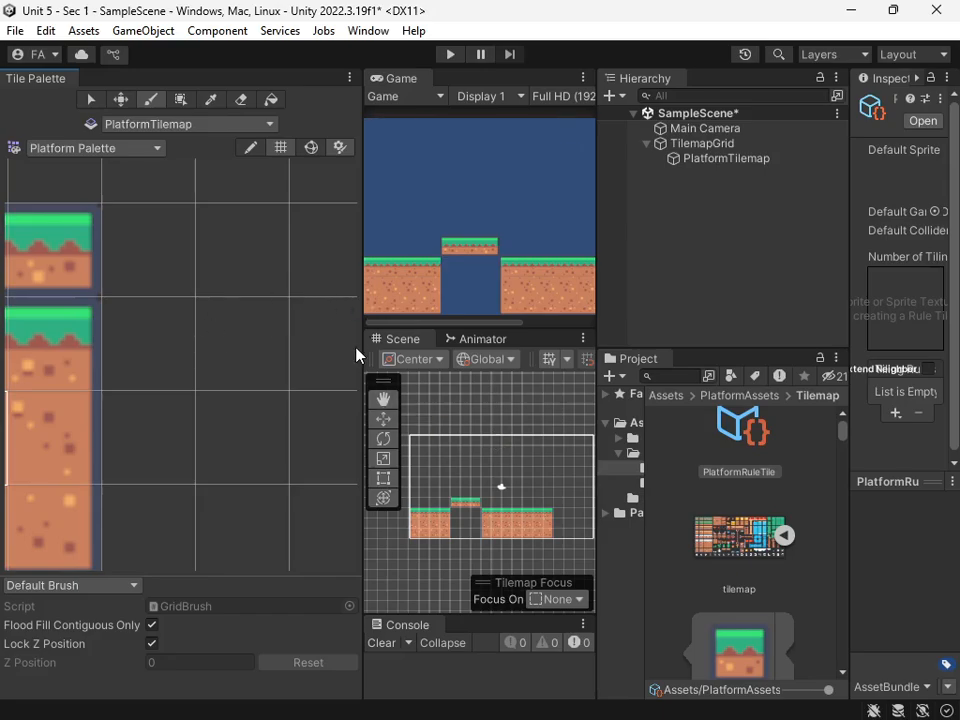
pyautogui.moveTo(748, 428); pyautogui.dragTo(241, 247)
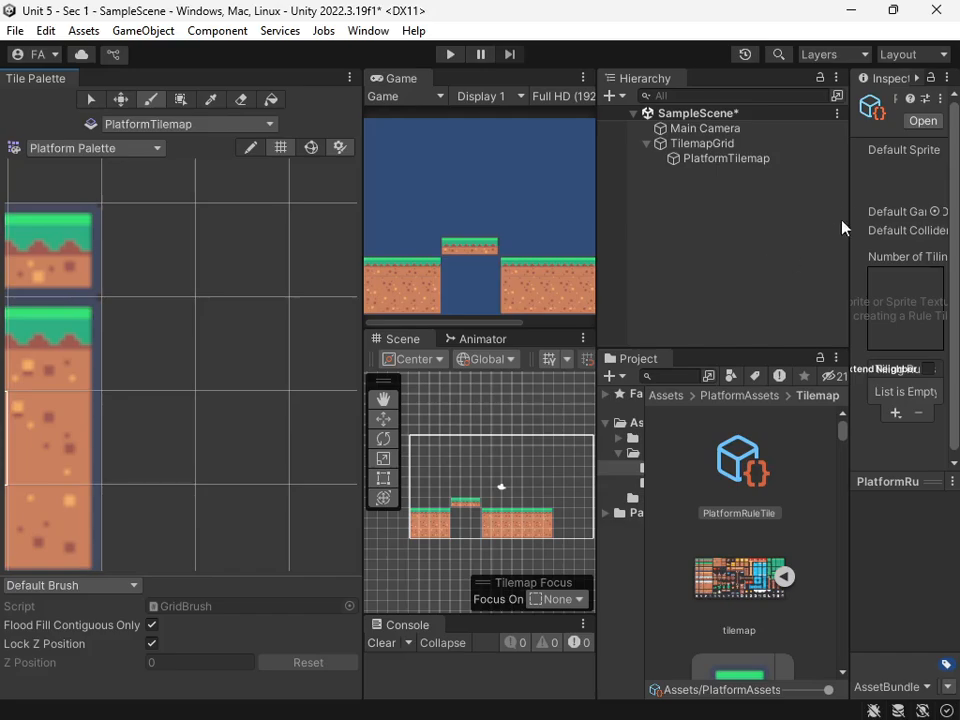
pyautogui.moveTo(598, 225); pyautogui.dragTo(423, 233)
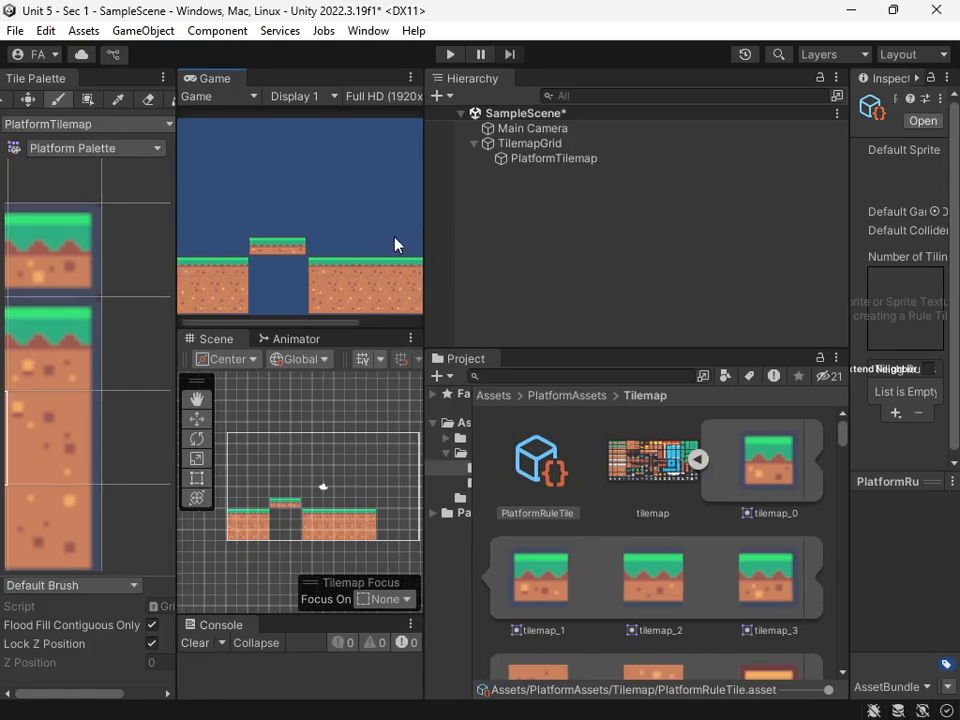
pyautogui.moveTo(176, 230); pyautogui.dragTo(318, 240)
pyautogui.scroll(-2, 231, 286)
pyautogui.moveTo(228, 288); pyautogui.dragTo(94, 322, button='middle')
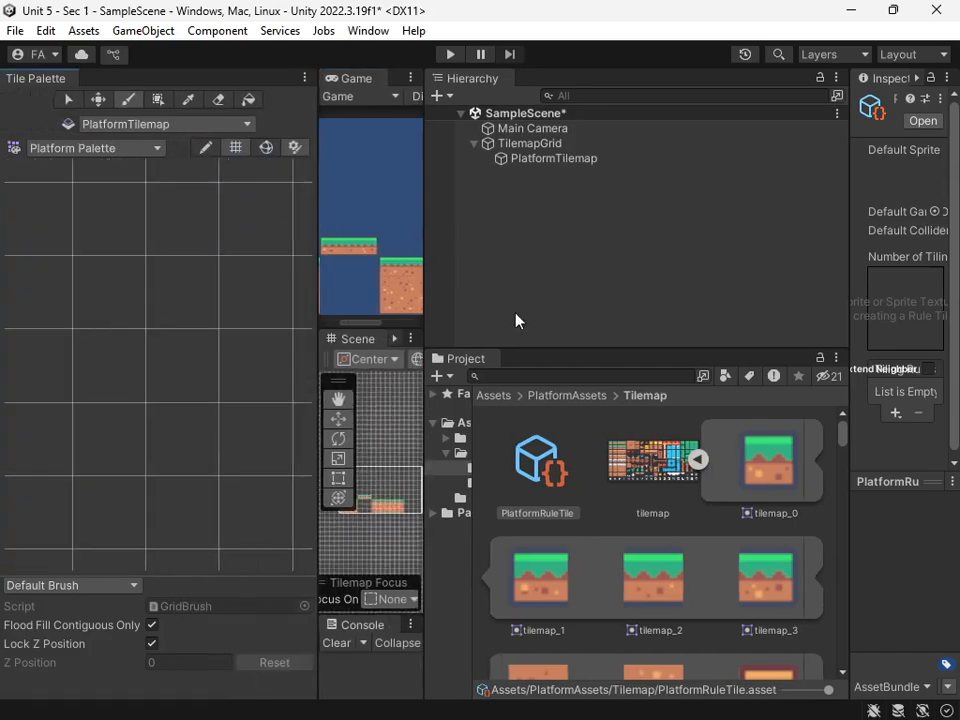
# - Widen the Inspector and set PlatformRuleTile's Default Sprite to tilemap_0
pyautogui.moveTo(849, 230); pyautogui.dragTo(672, 232)
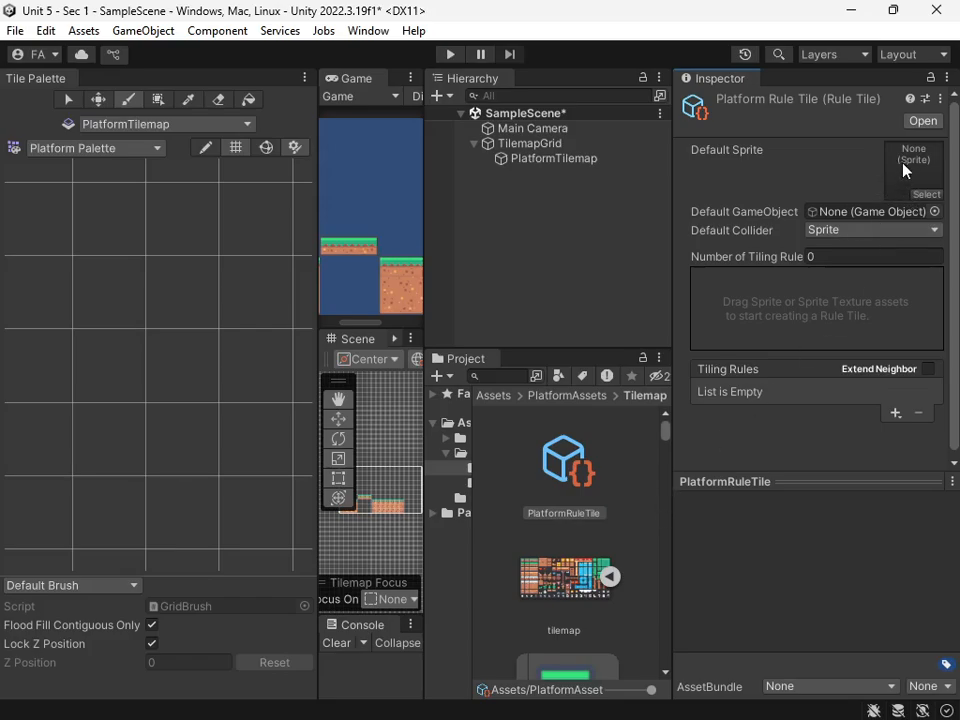
pyautogui.scroll(-2, 628, 464)
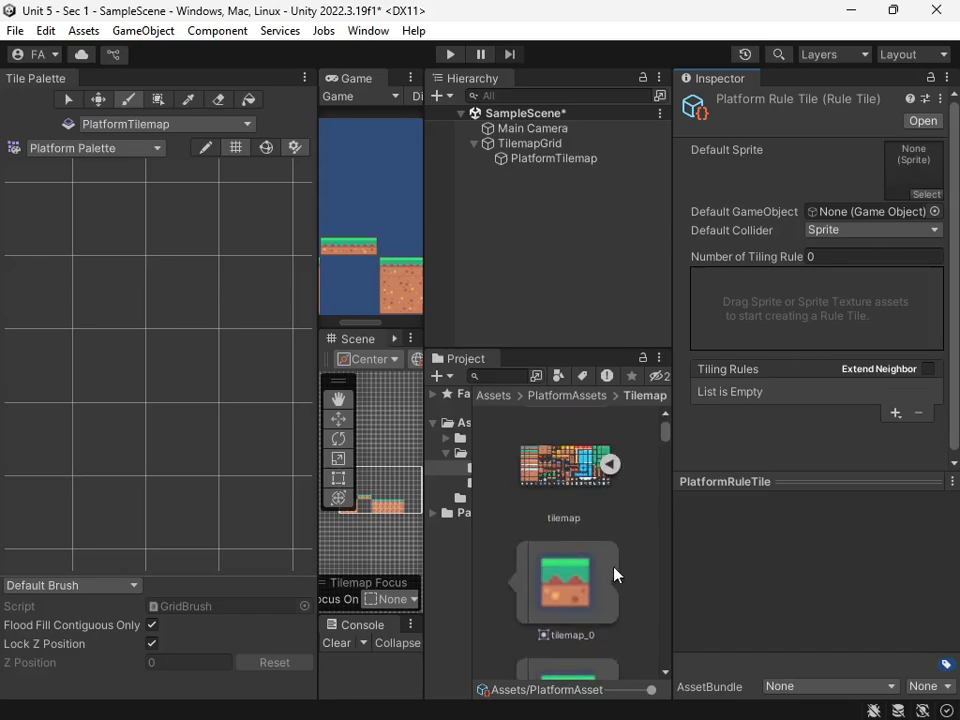
pyautogui.moveTo(604, 584); pyautogui.dragTo(908, 170)
pyautogui.scroll(2, 180, 350)
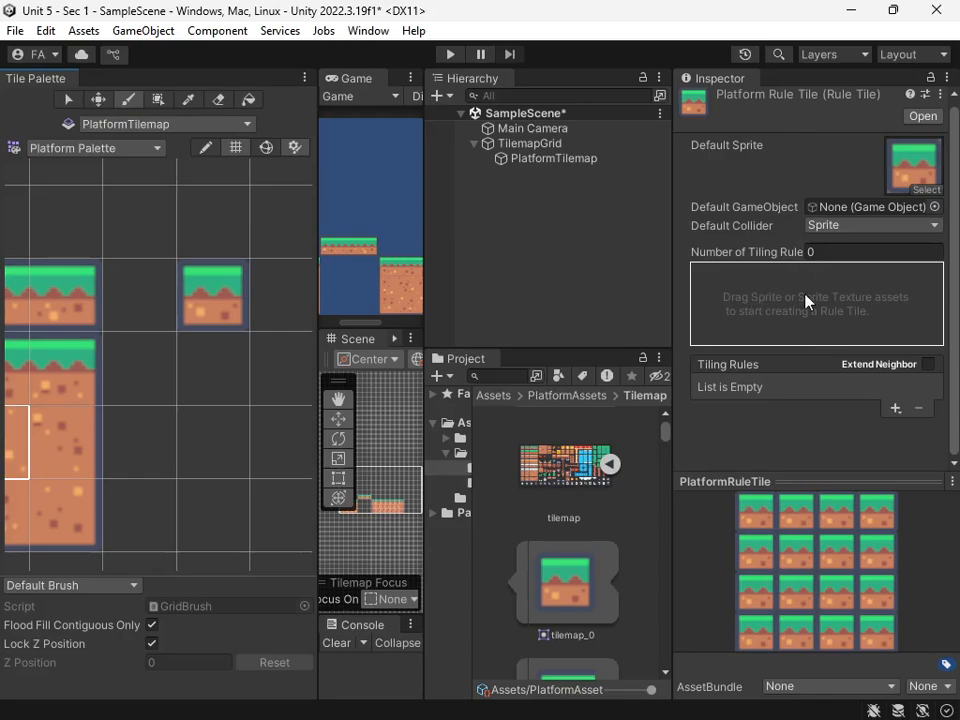
# - Add a first tiling rule to PlatformRuleTile and assign the tilemap_0 sprite to it
pyautogui.click(895, 408)
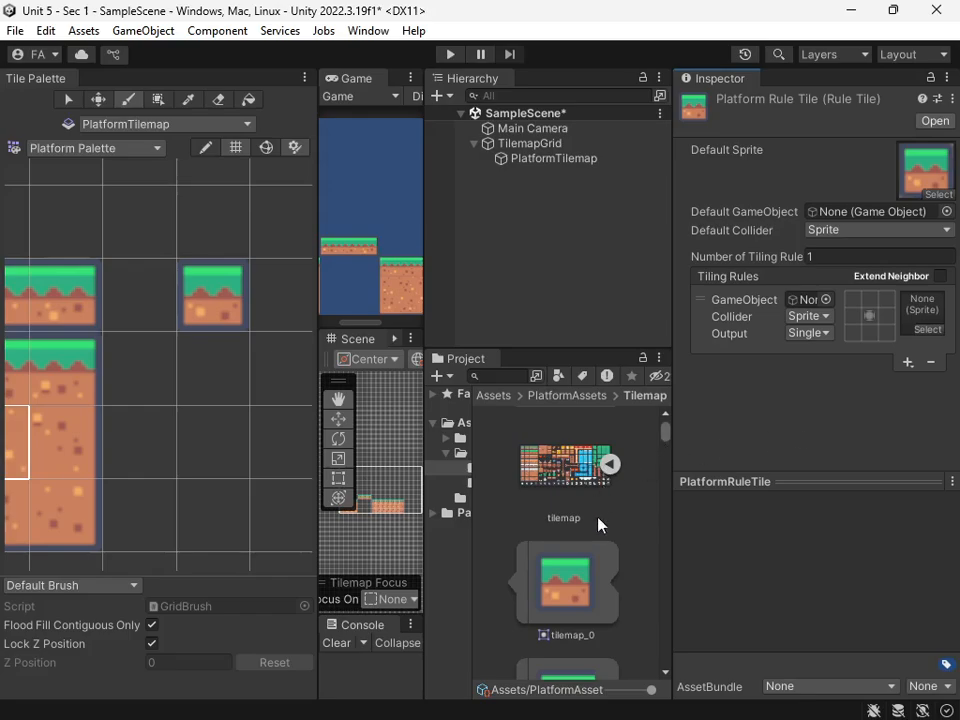
pyautogui.moveTo(140, 452); pyautogui.dragTo(325, 448, button='middle')
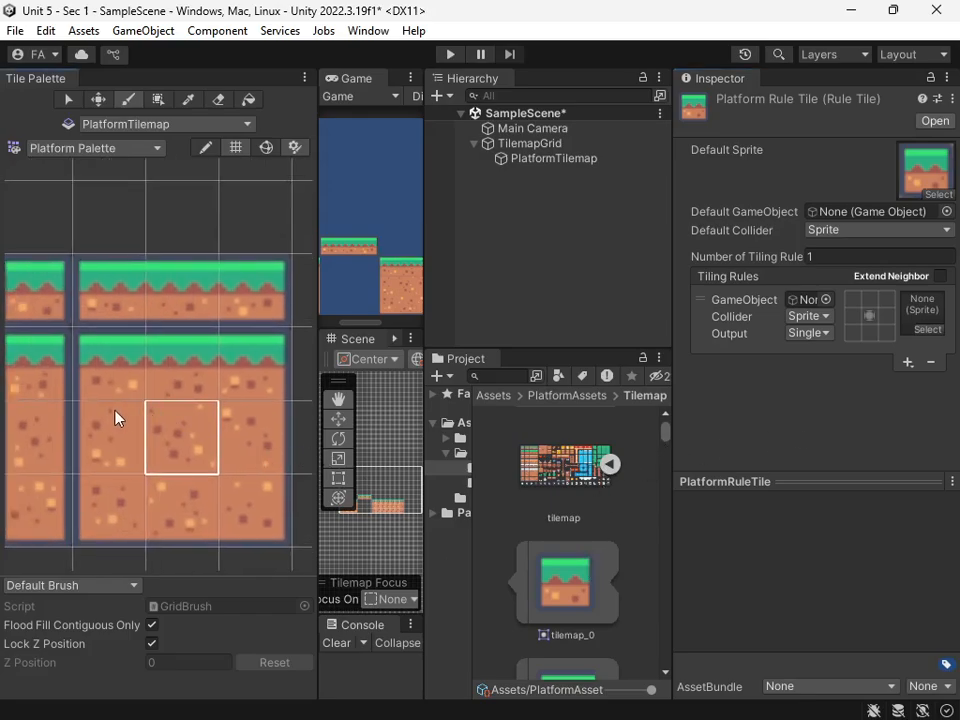
pyautogui.moveTo(115, 411); pyautogui.dragTo(188, 415, button='middle')
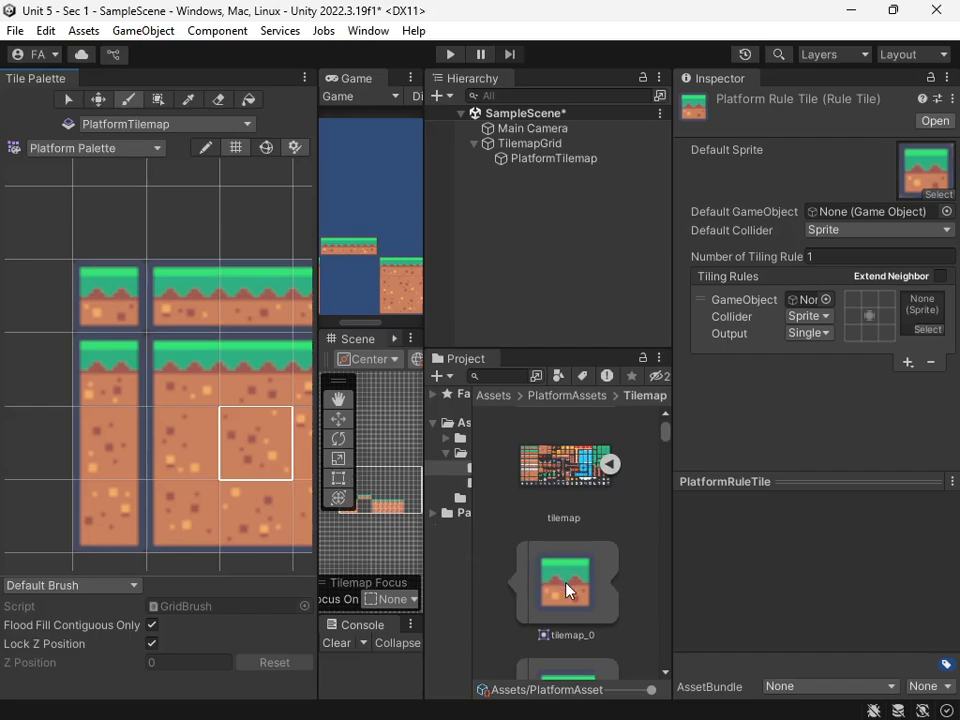
pyautogui.moveTo(570, 604); pyautogui.dragTo(930, 322)
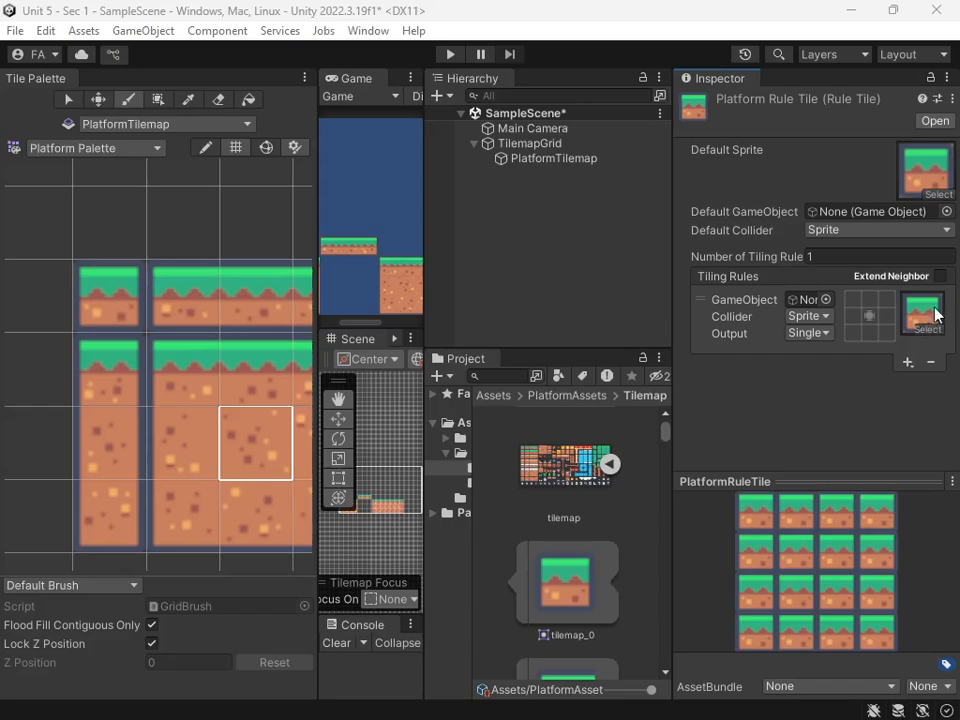
# - Set the first rule's left, right, upper and lower neighbours to NotThis, with Extend Neighbor off
pyautogui.click(868, 316)
pyautogui.click(940, 276)
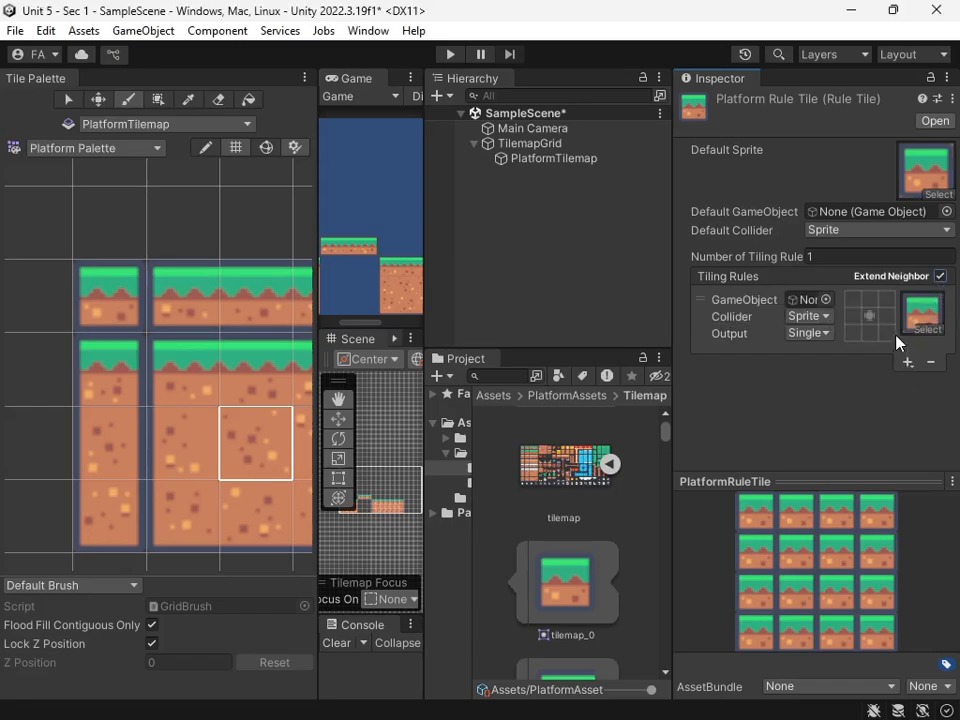
pyautogui.click(880, 328)
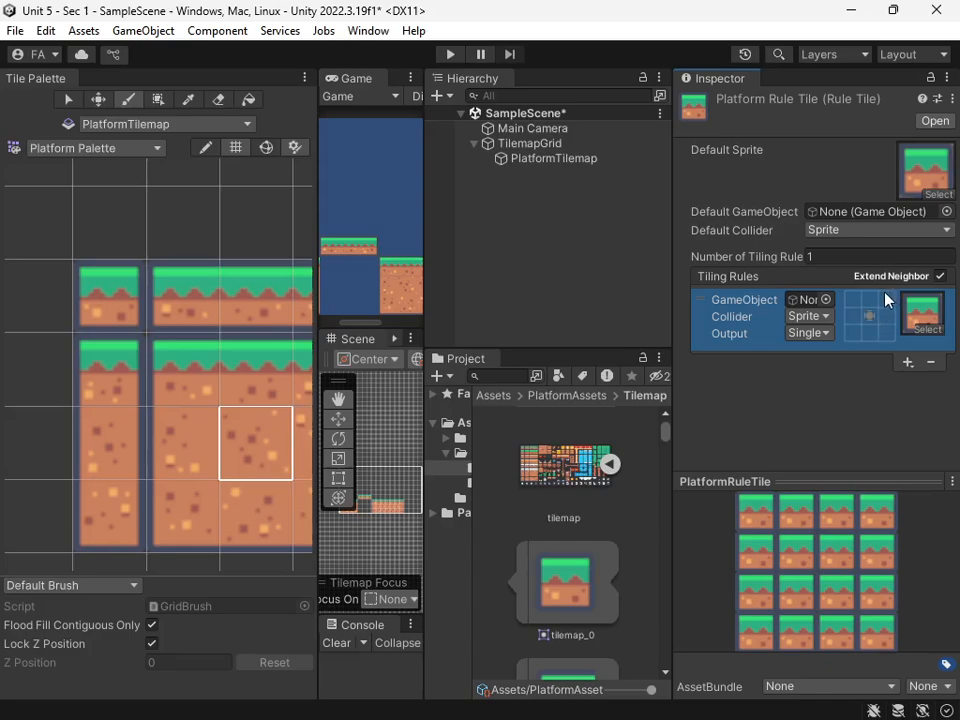
pyautogui.click(940, 276)
pyautogui.click(887, 316)
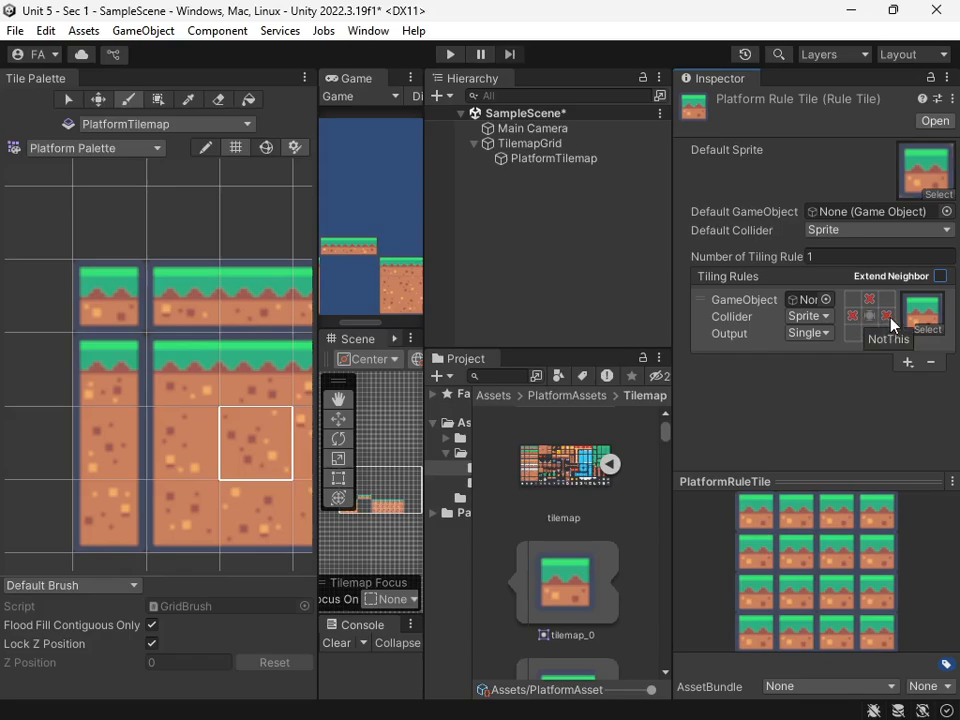
# - Add a second tiling rule and assign the tilemap_1 sprite to it
pyautogui.moveTo(167, 350); pyautogui.dragTo(132, 368, button='middle')
pyautogui.click(83, 326)
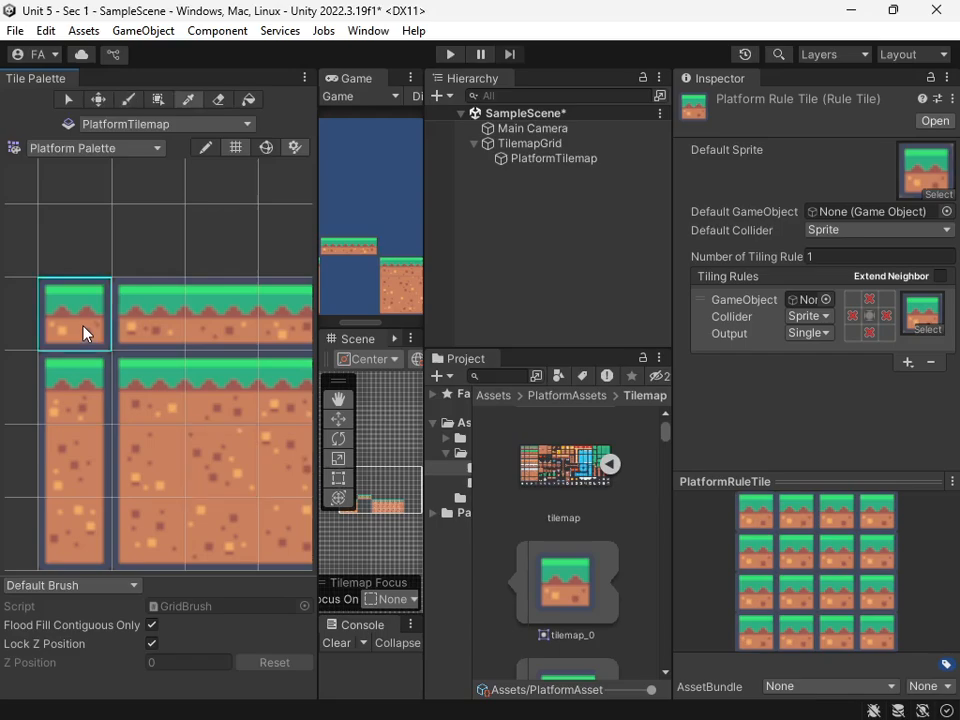
pyautogui.moveTo(137, 285); pyautogui.dragTo(160, 404, button='middle')
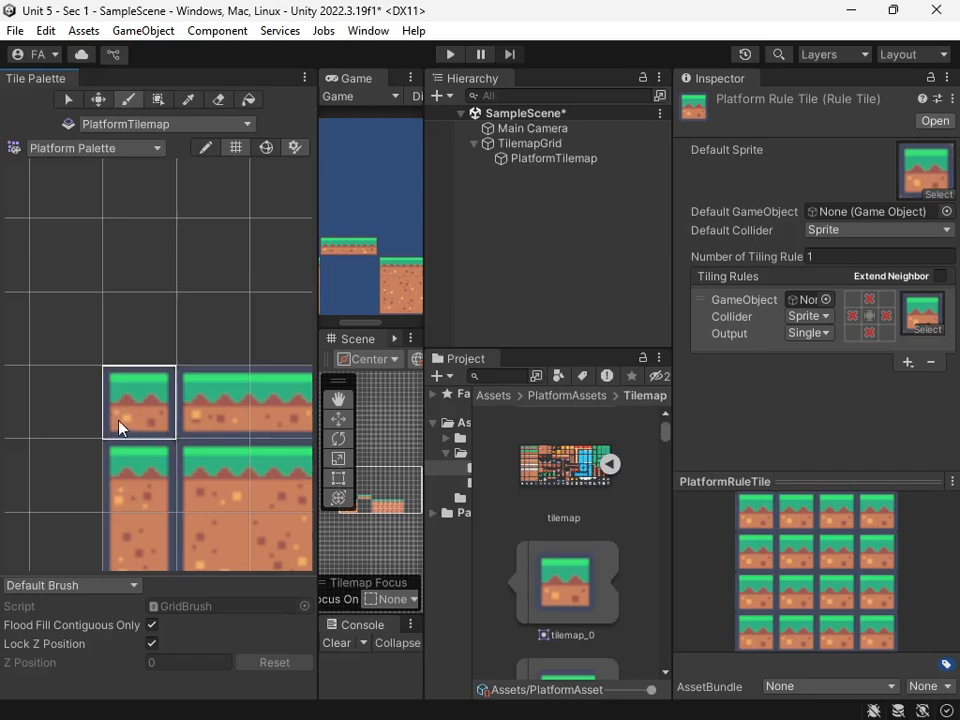
pyautogui.moveTo(251, 421); pyautogui.dragTo(161, 343, button='middle')
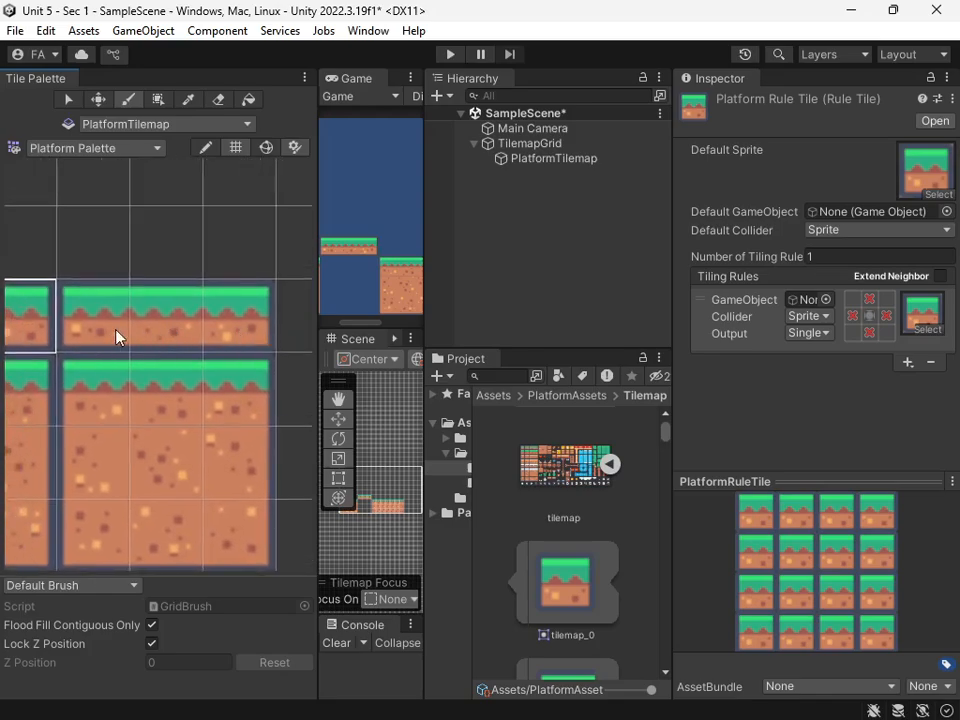
pyautogui.click(907, 363)
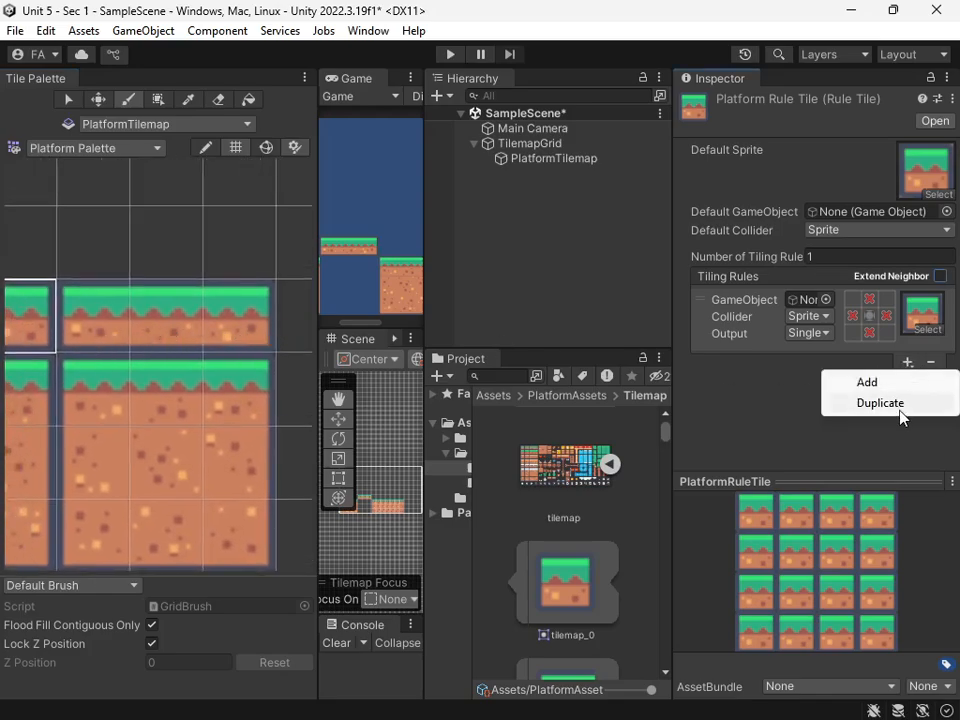
pyautogui.click(875, 383)
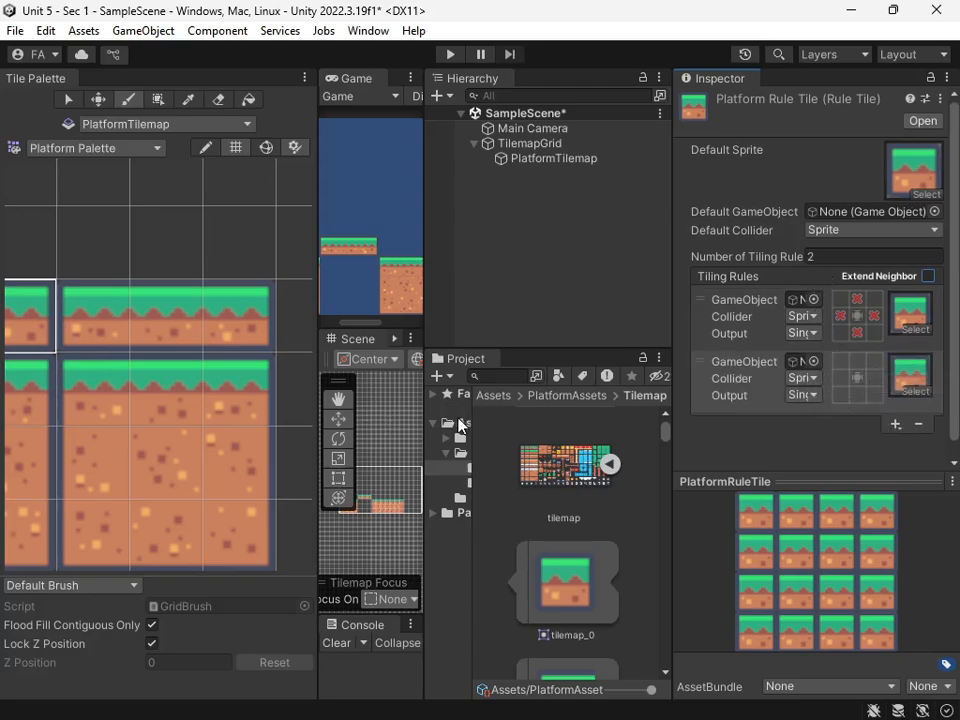
pyautogui.scroll(-3, 595, 555)
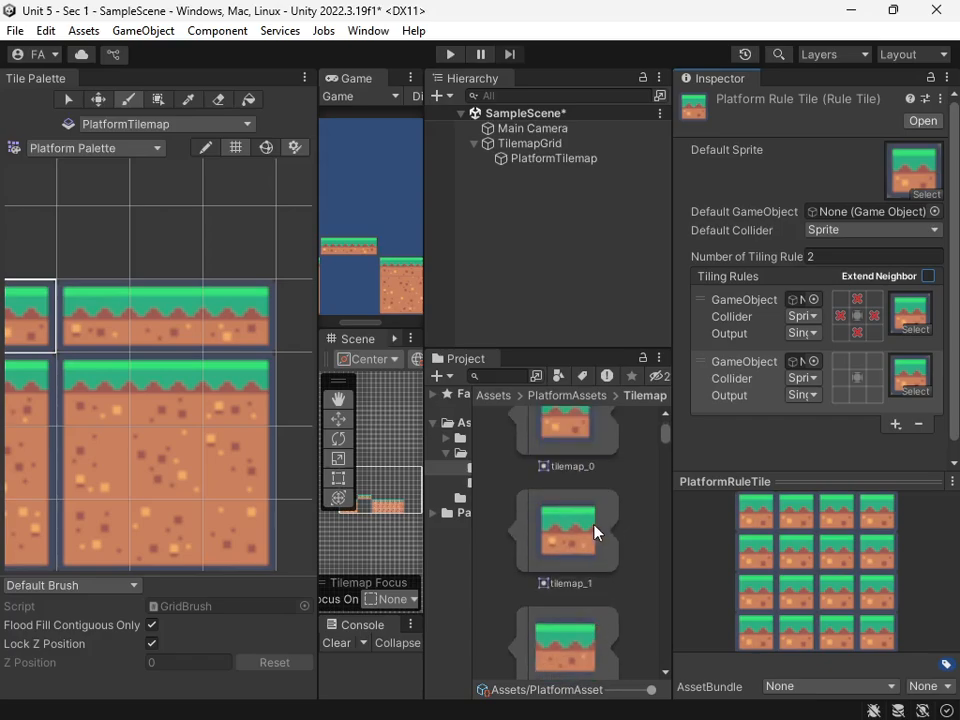
pyautogui.moveTo(595, 530); pyautogui.dragTo(909, 374)
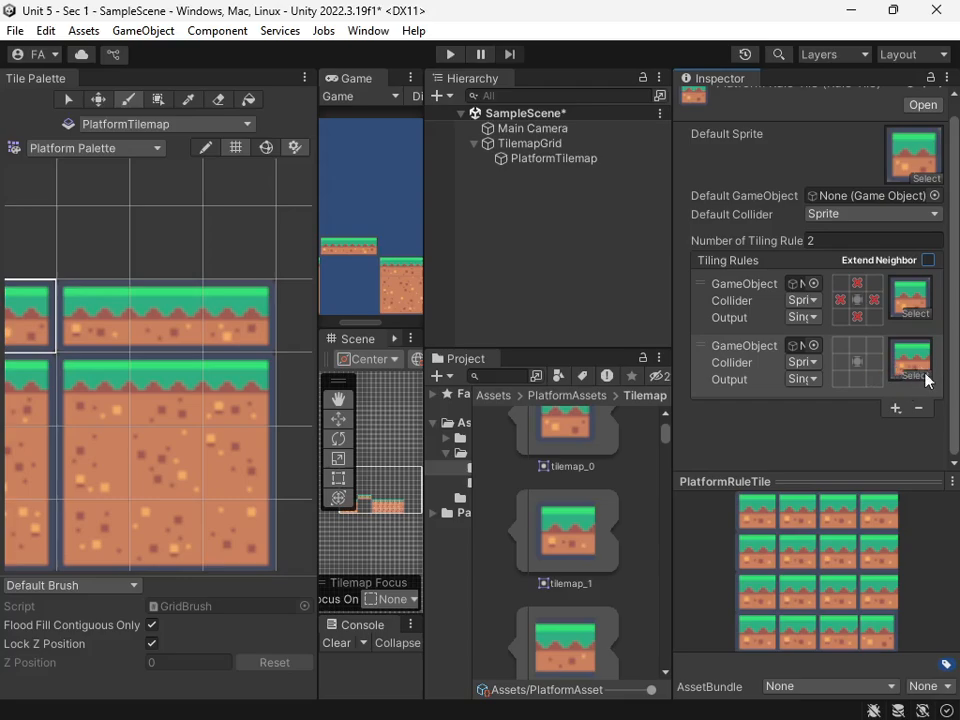
# - In the second rule, require a matching tile on the right and set the left, upper and lower neighbours to NotThis
pyautogui.moveTo(107, 313); pyautogui.dragTo(167, 316, button='middle')
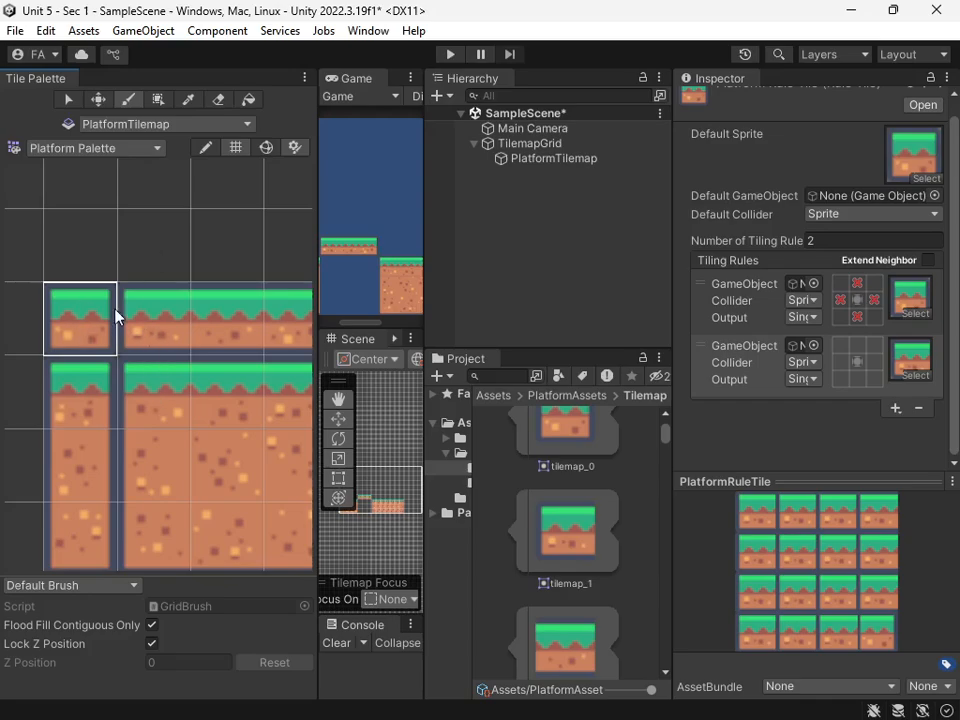
pyautogui.click(858, 346)
pyautogui.click(852, 379)
pyautogui.click(840, 362)
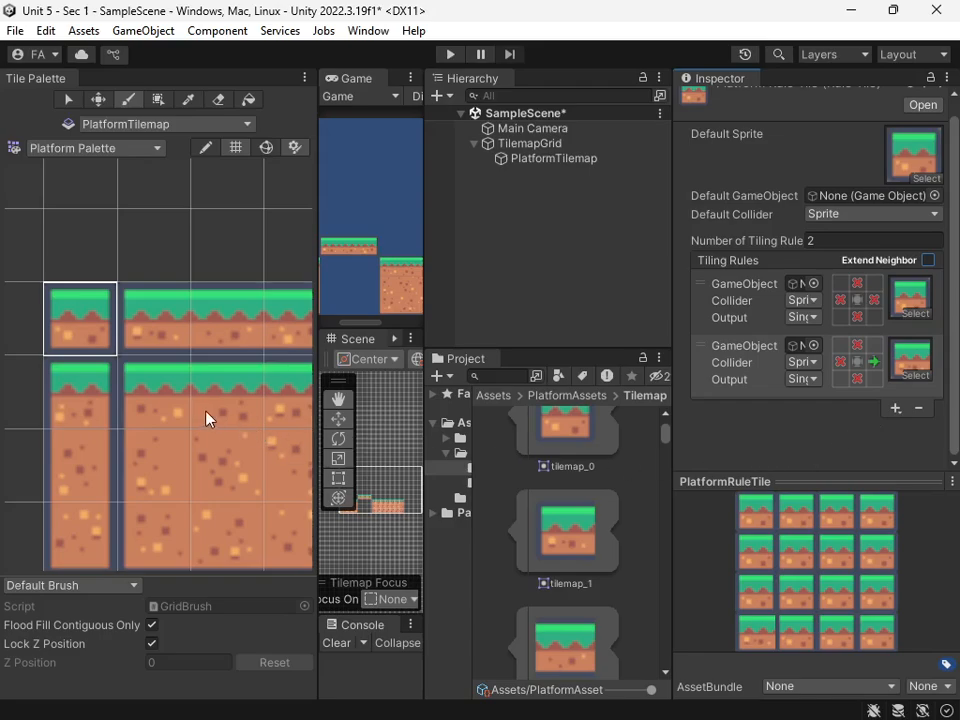
# - Narrow the Tile Palette to enlarge the Game and Scene views, focusing the Scene on the floating platform
pyautogui.moveTo(205, 411); pyautogui.dragTo(72, 426, button='middle')
pyautogui.scroll(-1, 160, 426)
pyautogui.moveTo(285, 412); pyautogui.dragTo(87, 441, button='middle')
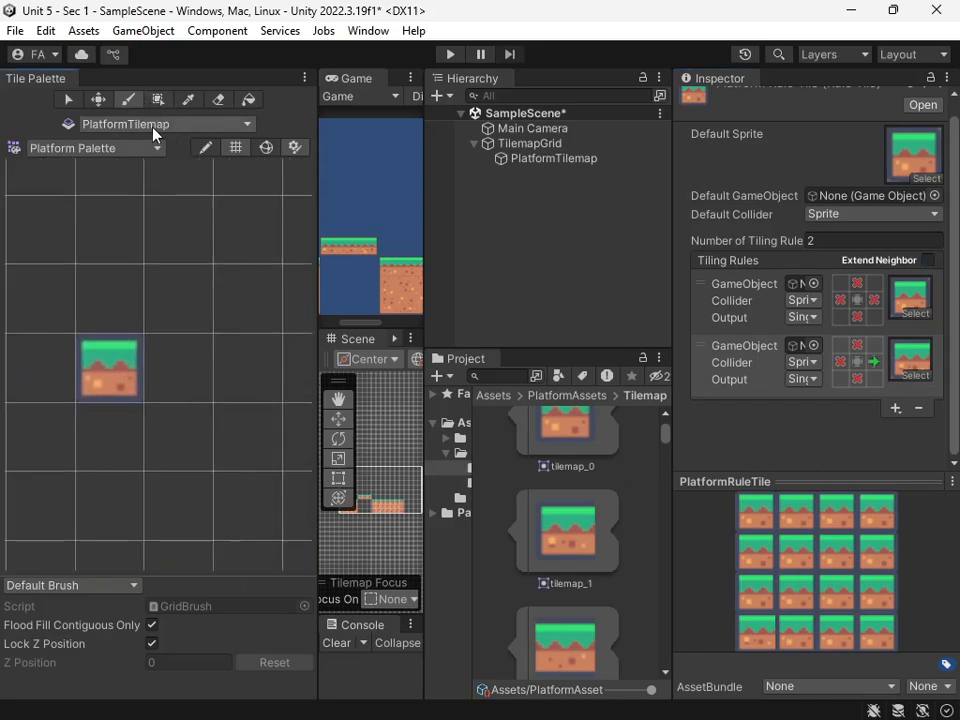
pyautogui.click(188, 100)
pyautogui.click(183, 383)
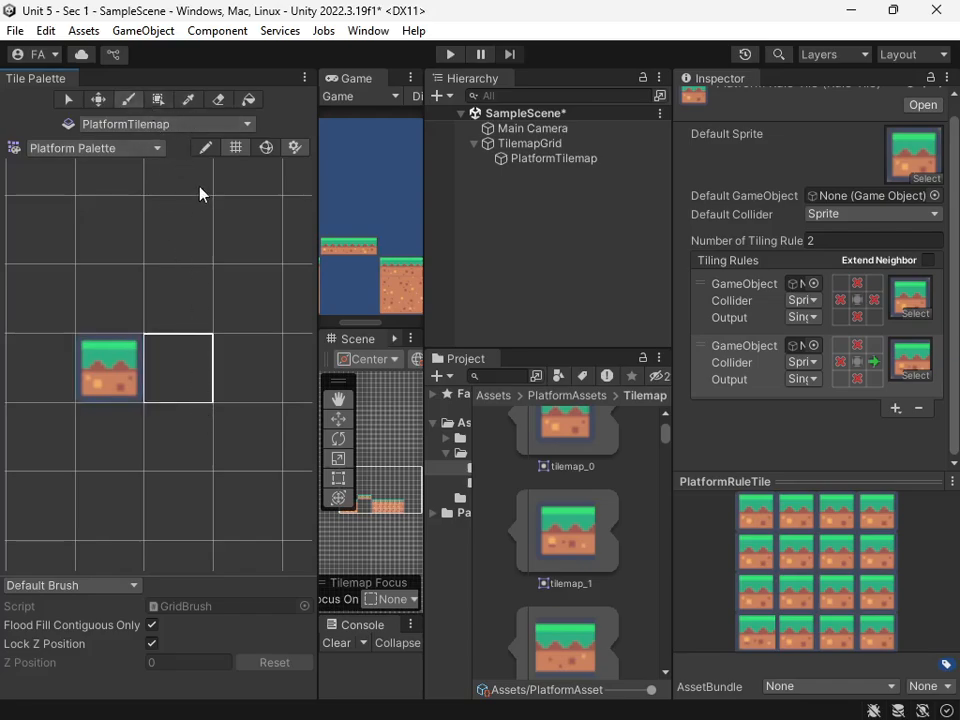
pyautogui.click(197, 147)
pyautogui.moveTo(313, 393); pyautogui.dragTo(96, 395)
pyautogui.scroll(4, 253, 509)
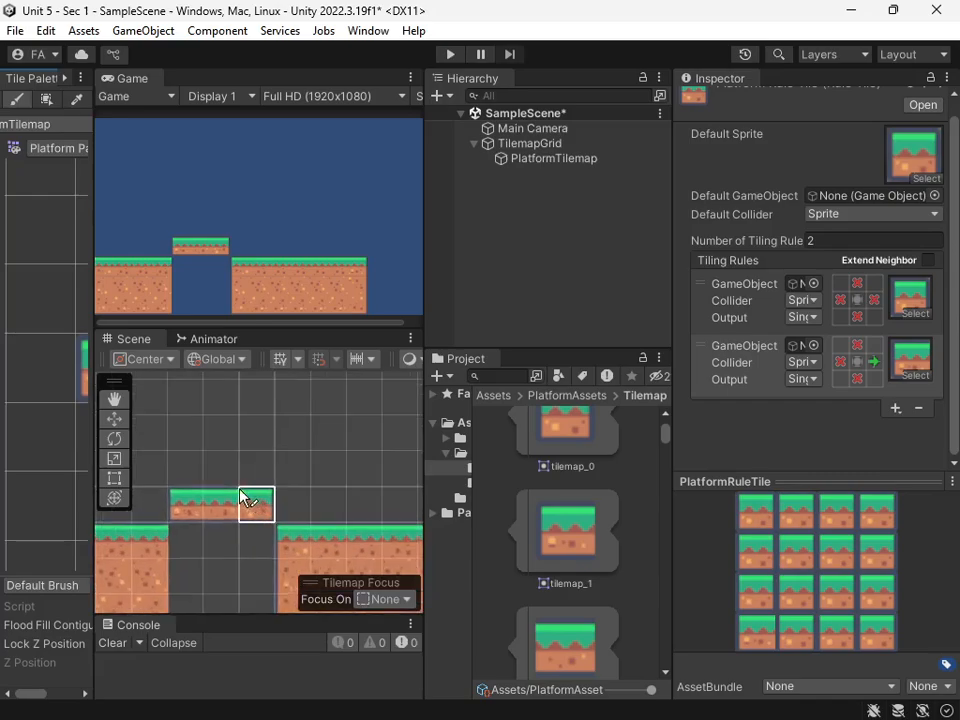
# - Paint two adjacent rule tiles in the Scene just above the ground block right of the floating platform
pyautogui.moveTo(77, 476); pyautogui.dragTo(4, 463, button='middle')
pyautogui.click(16, 98)
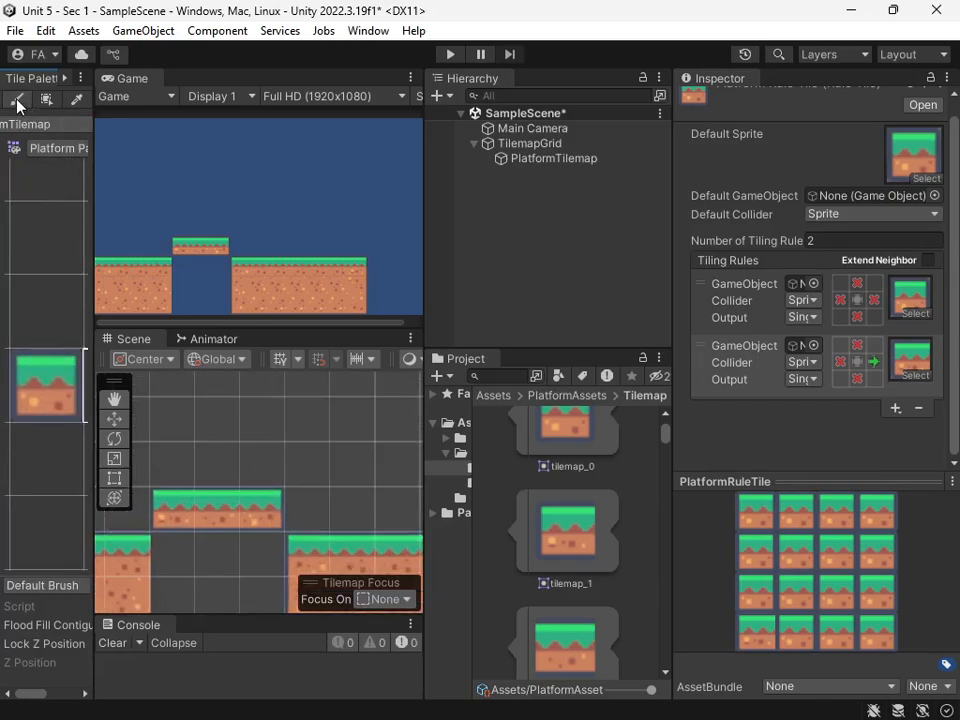
pyautogui.click(48, 385)
pyautogui.click(312, 468)
pyautogui.click(354, 467)
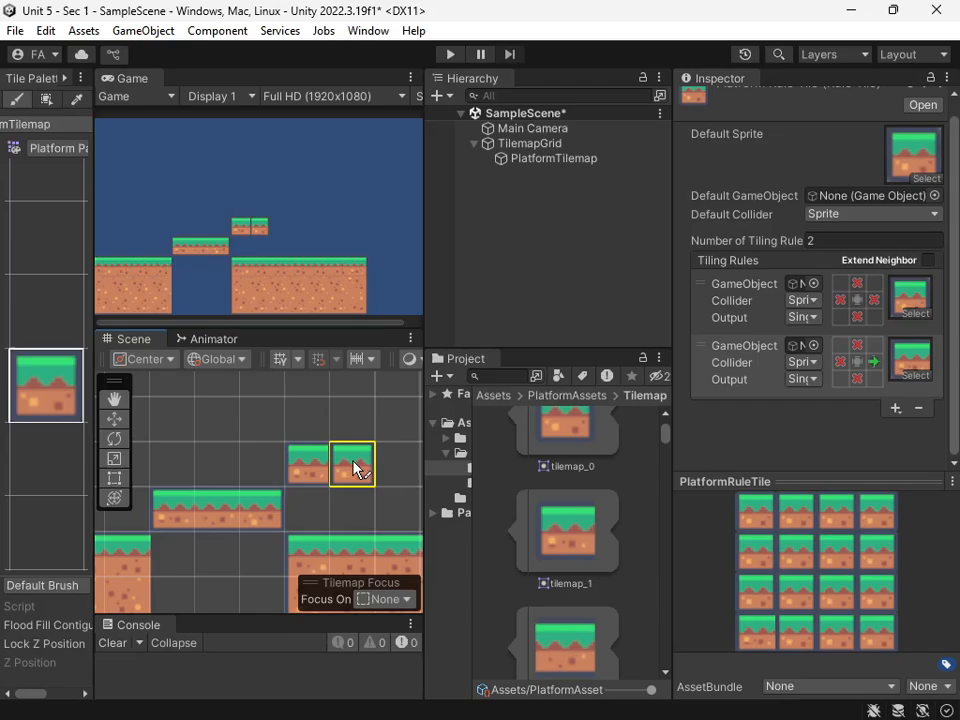
# - Paint a two-by-two block of rule tiles in the empty area high above the ground
pyautogui.moveTo(373, 465); pyautogui.dragTo(231, 394, button='middle')
pyautogui.scroll(-2, 360, 466)
pyautogui.scroll(-3, 362, 466)
pyautogui.moveTo(338, 432); pyautogui.dragTo(332, 598, button='middle')
pyautogui.scroll(8, 251, 489)
pyautogui.scroll(-2, 279, 497)
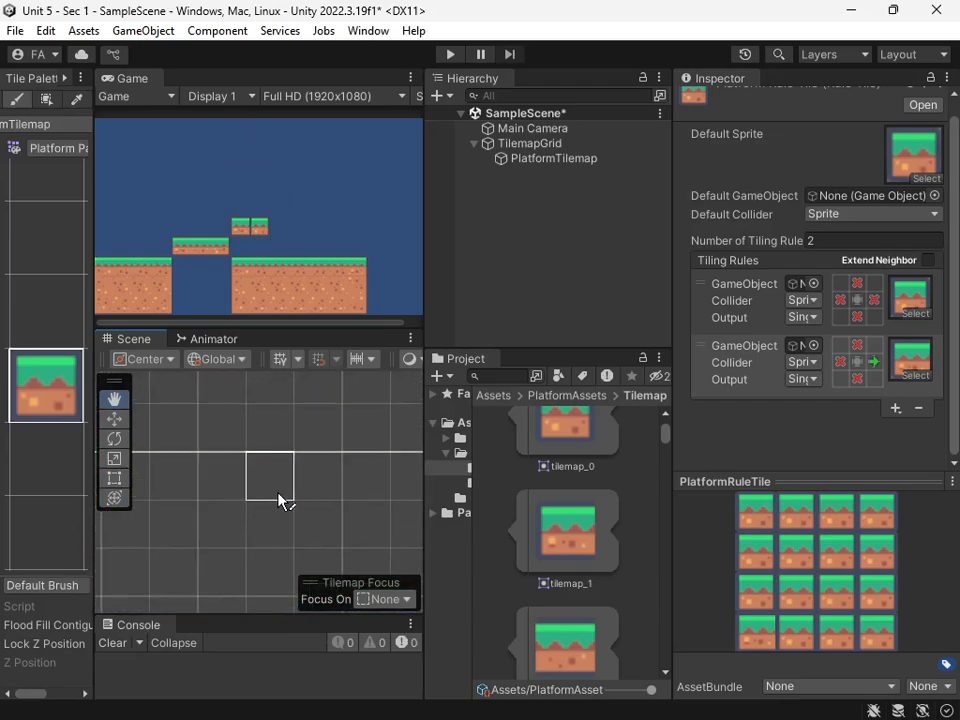
pyautogui.click(240, 490)
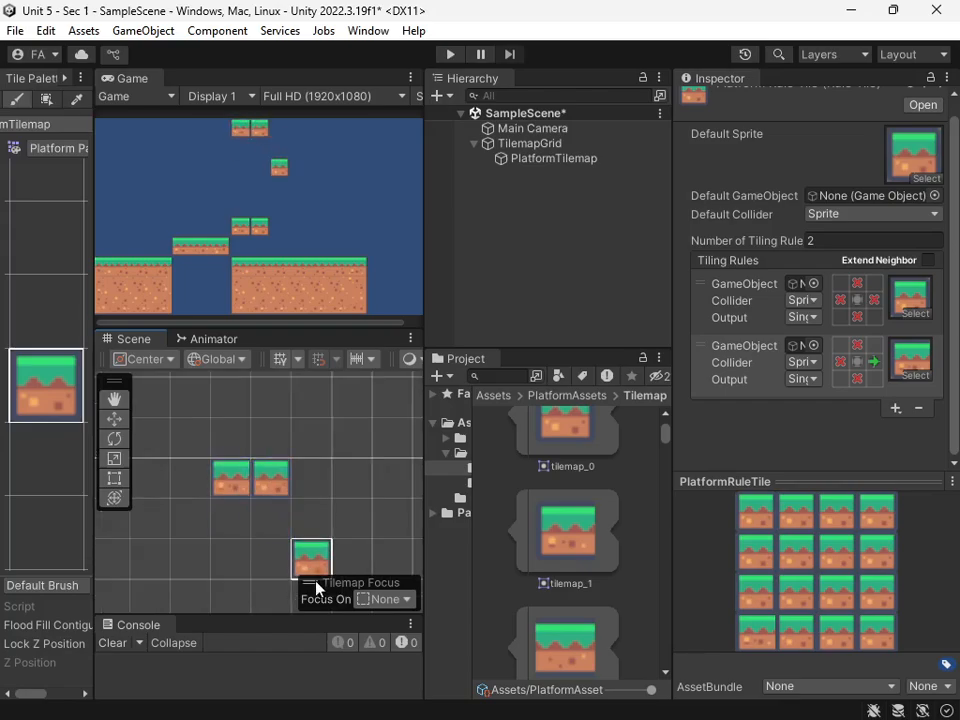
pyautogui.click(348, 492)
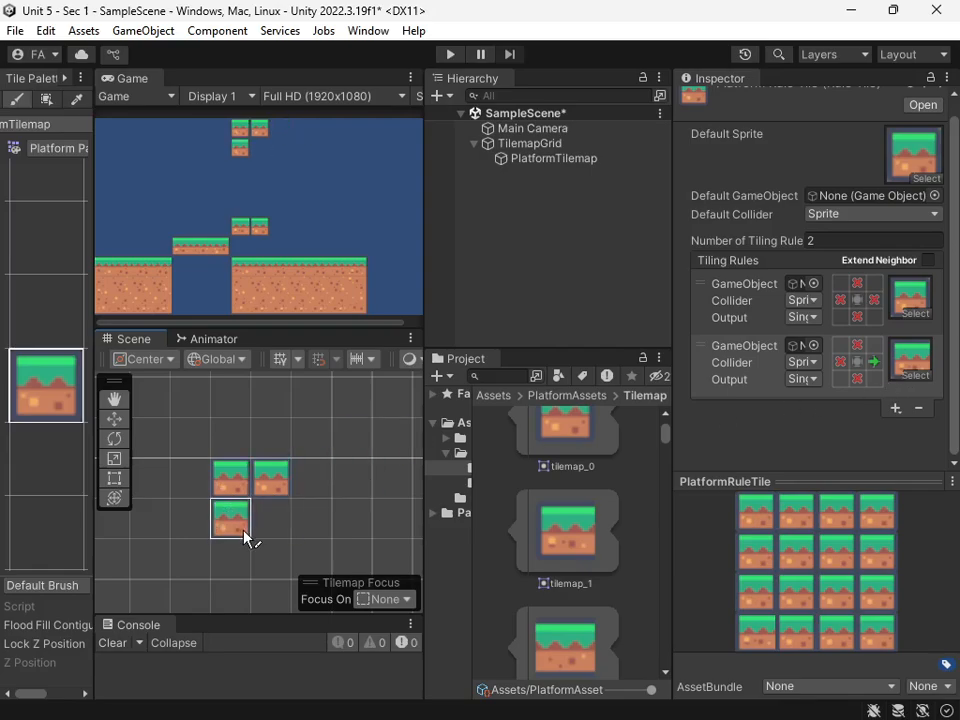
pyautogui.moveTo(250, 527); pyautogui.dragTo(276, 525)
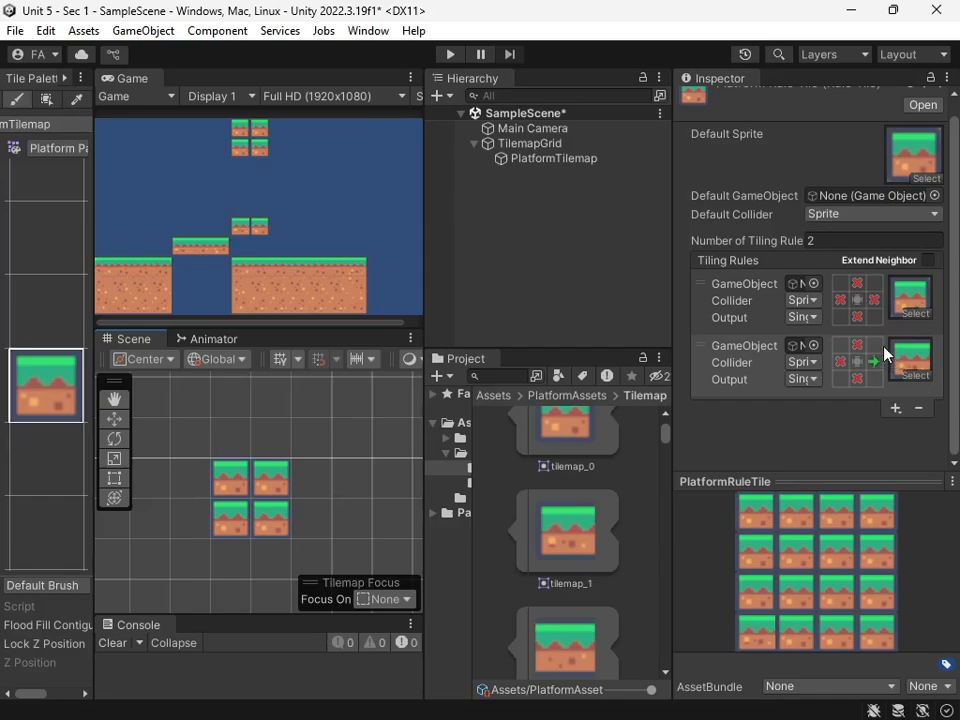
# - Set the second rule's transform to horizontal mirroring
pyautogui.click(861, 361)
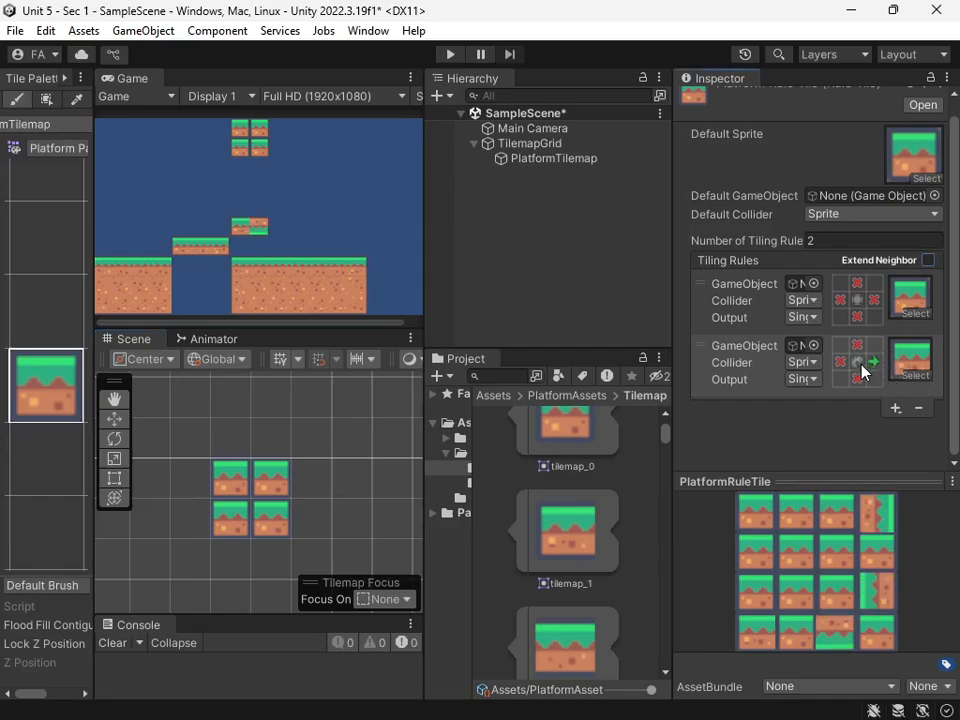
pyautogui.click(861, 363)
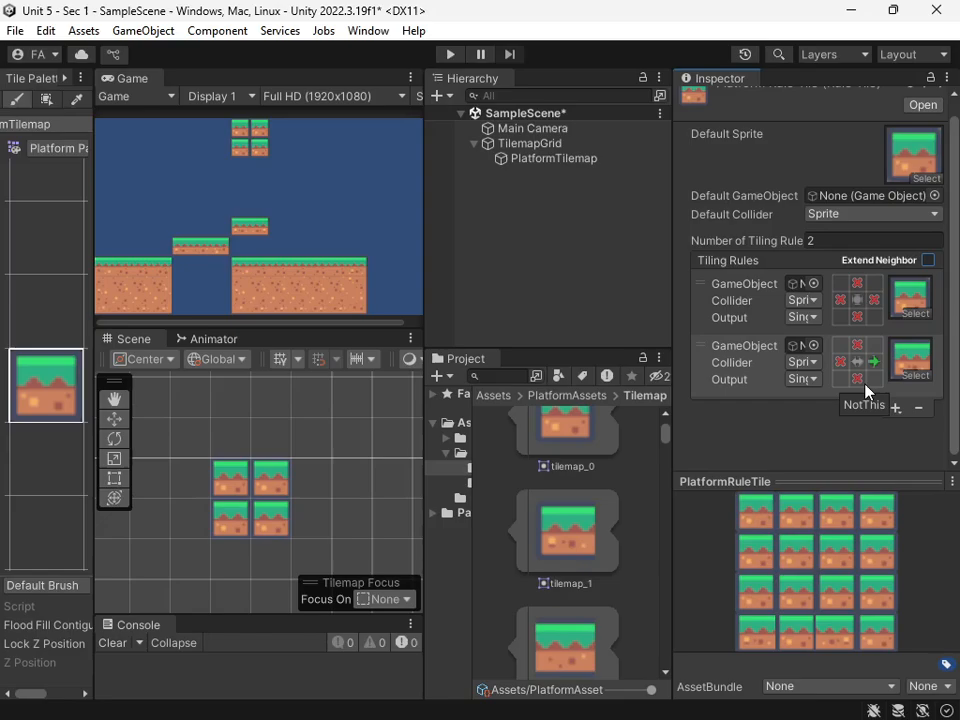
# - Paint two adjacent rule tiles in the Scene, in the empty area right of the floating two-by-two block
pyautogui.click(312, 517)
pyautogui.scroll(2, 319, 511)
pyautogui.scroll(5, 330, 490)
pyautogui.moveTo(334, 488); pyautogui.dragTo(100, 438, button='middle')
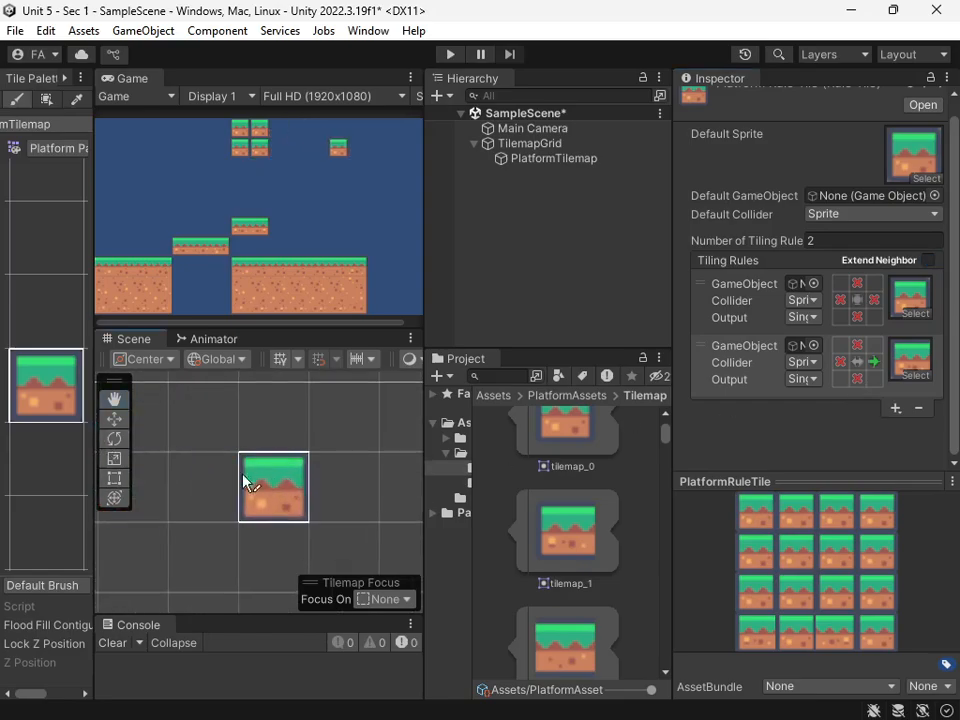
pyautogui.click(281, 438)
pyautogui.moveTo(281, 438); pyautogui.dragTo(340, 435)
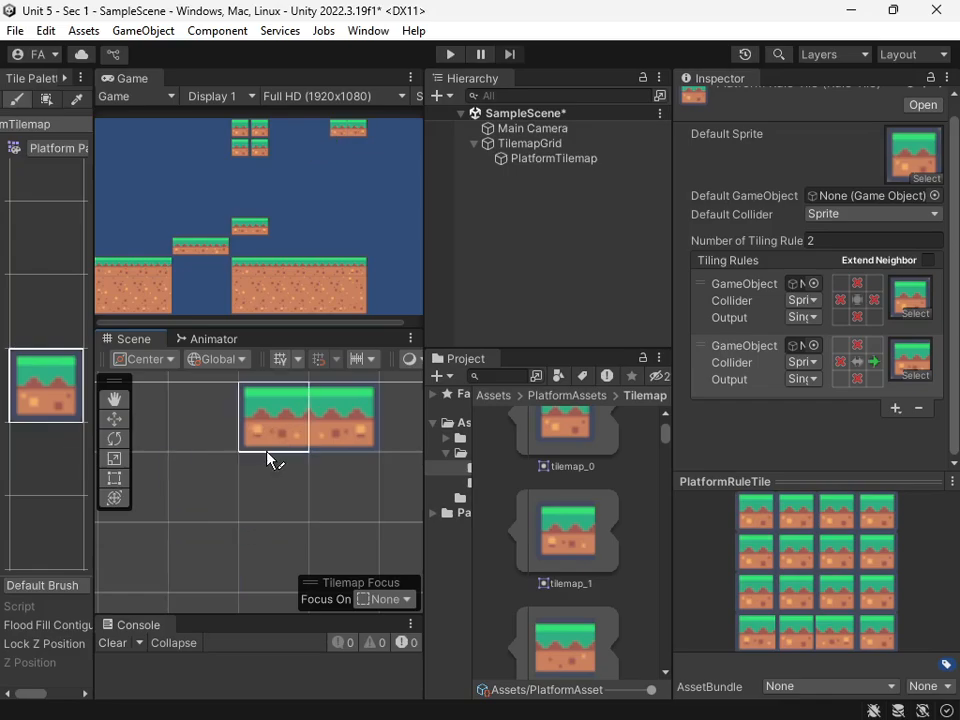
pyautogui.click(299, 512)
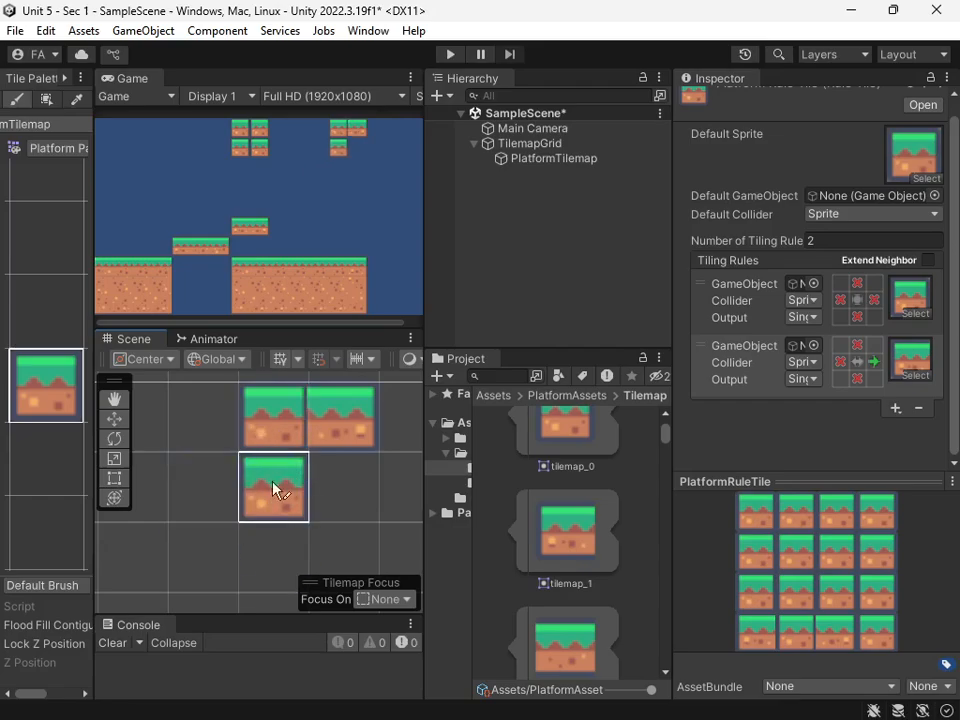
pyautogui.moveTo(282, 541); pyautogui.dragTo(198, 506, button='middle')
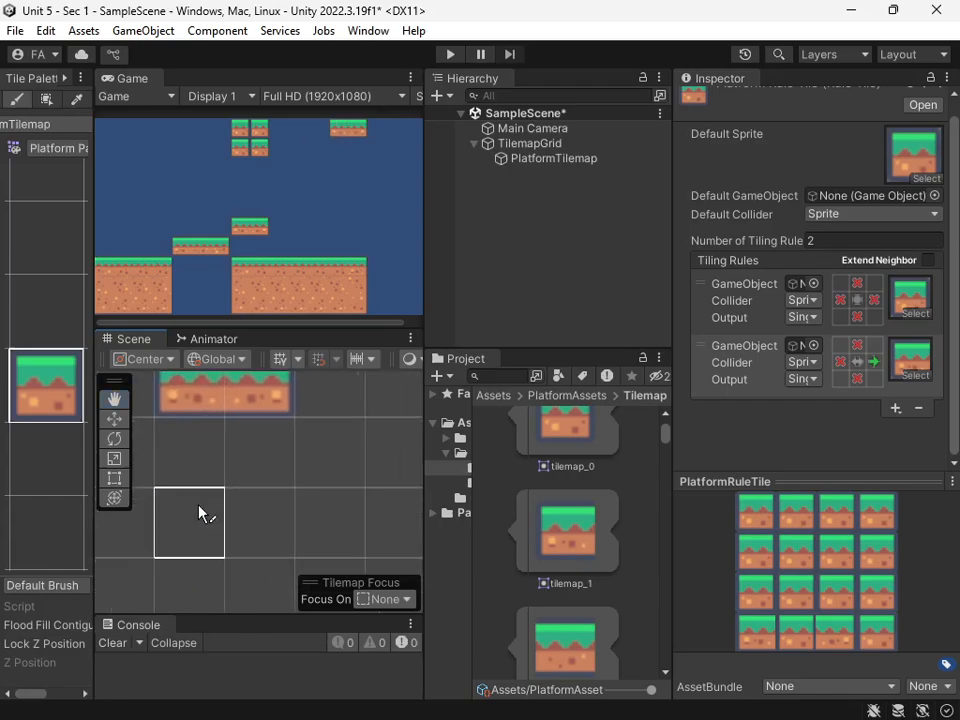
pyautogui.scroll(-4, 199, 507)
pyautogui.click(376, 520)
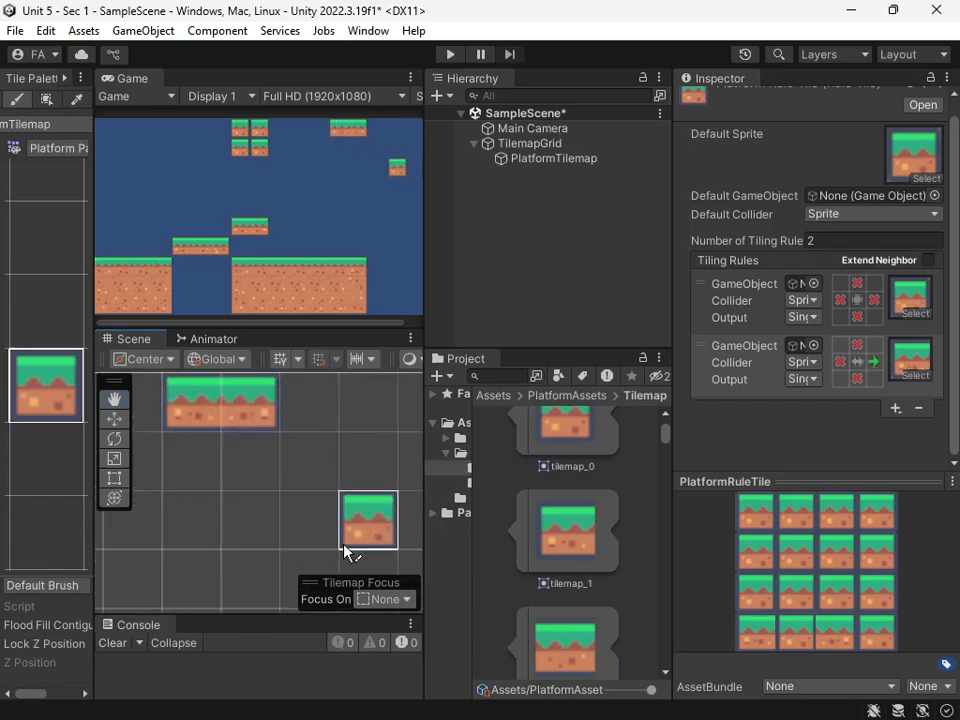
# - Add a third tiling rule to the platform rule tile and assign it the tilemap_2 sprite
pyautogui.click(895, 408)
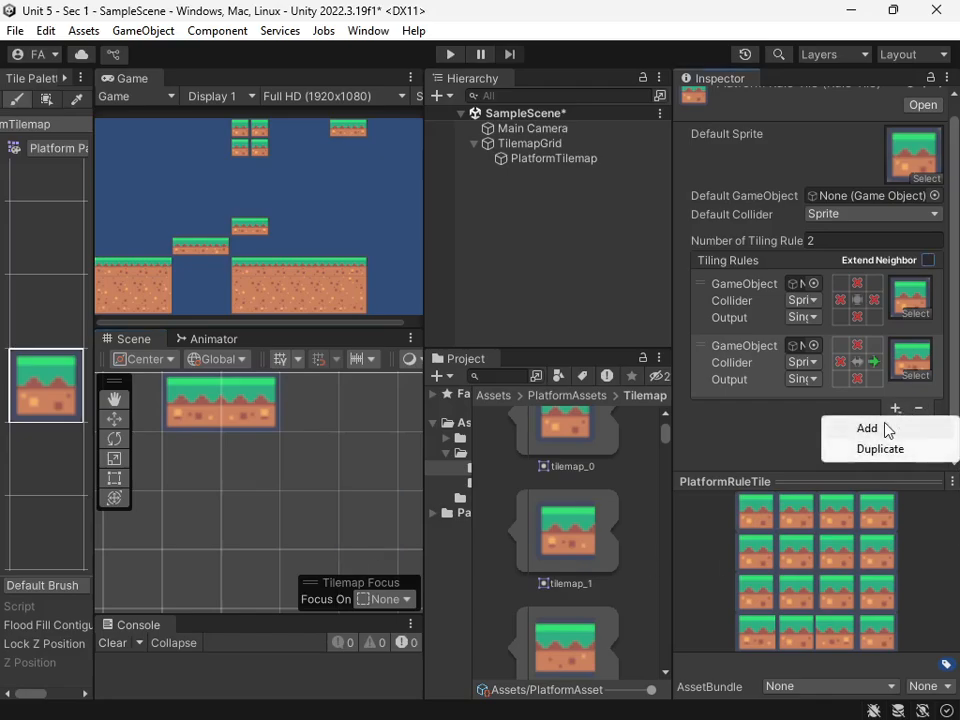
pyautogui.click(885, 430)
pyautogui.scroll(-1, 578, 545)
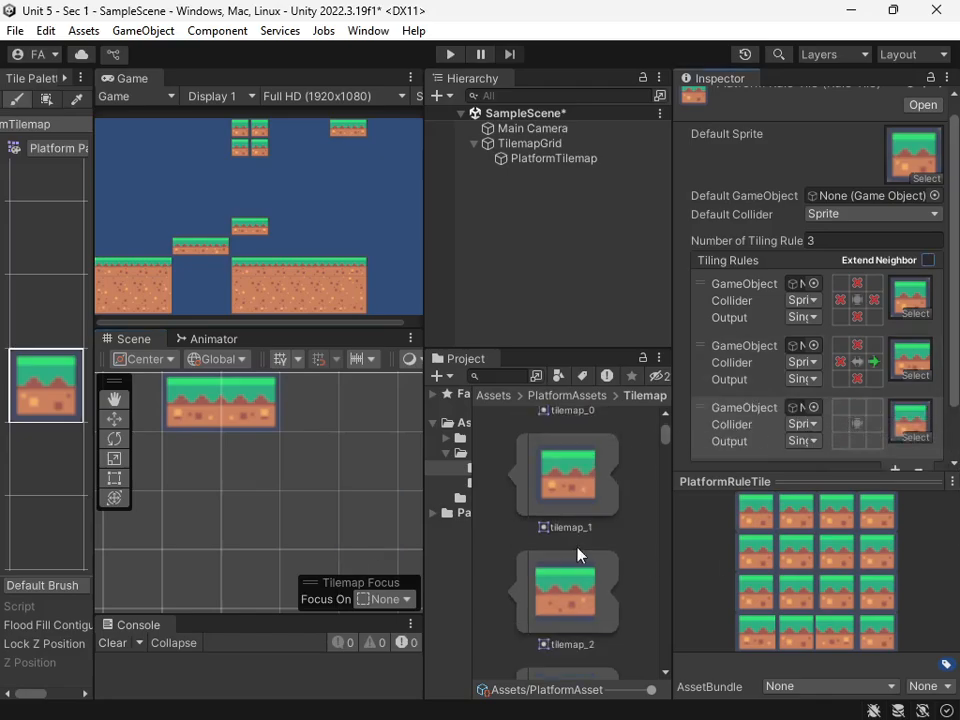
pyautogui.scroll(-1, 578, 556)
pyautogui.moveTo(577, 549); pyautogui.dragTo(912, 385)
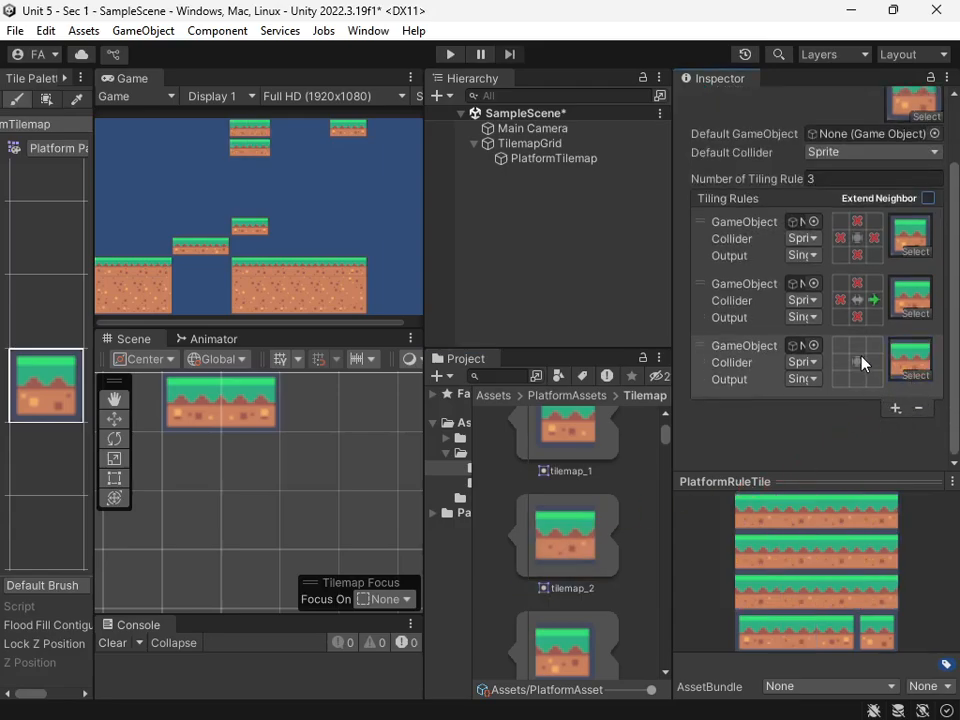
# - Set the third rule's neighbours to require tiles on the left and right and none above or below
pyautogui.click(857, 345)
pyautogui.click(857, 345)
pyautogui.click(860, 379)
pyautogui.click(860, 378)
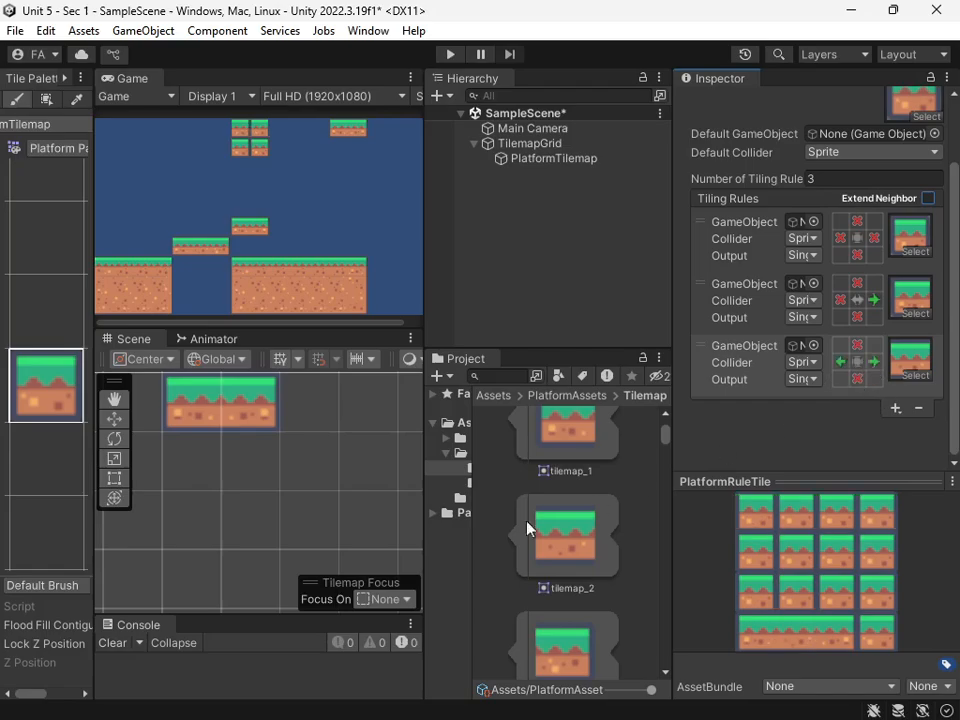
# - Paint a horizontal row of four rule tiles below the two-tile platform in the Scene
pyautogui.moveTo(318, 511)
pyautogui.mouseDown(button='middle')
pyautogui.moveTo(288, 543)
pyautogui.moveTo(323, 533)
pyautogui.moveTo(215, 487)
pyautogui.moveTo(336, 429)
pyautogui.mouseUp(button='middle')
pyautogui.scroll(-3, 287, 540)
pyautogui.moveTo(208, 444); pyautogui.dragTo(328, 439)
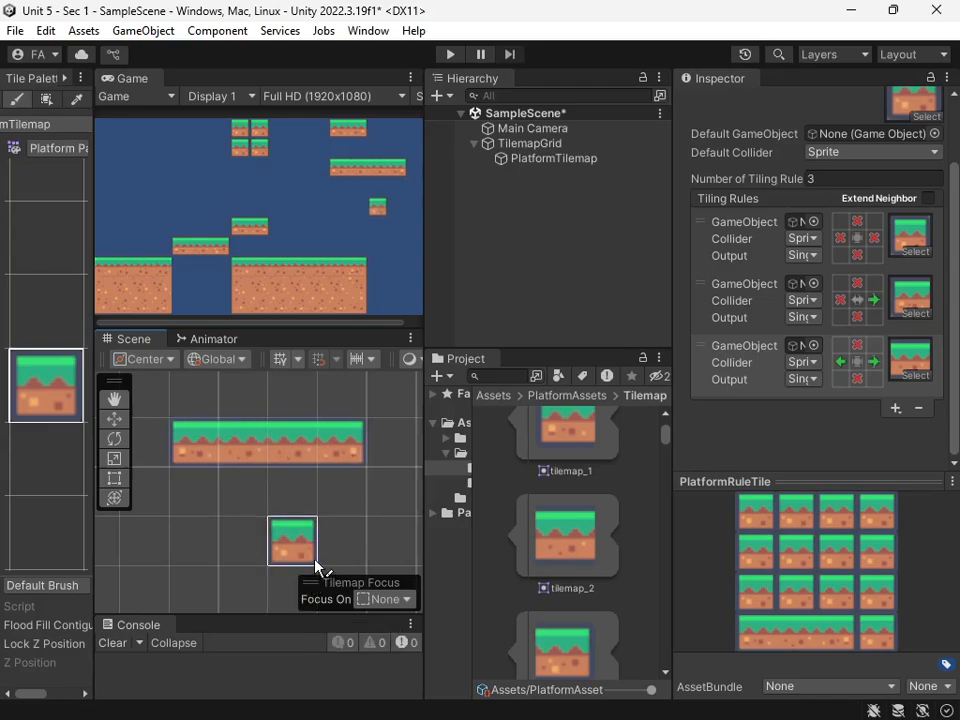
# - Paint a block of rule tiles five wide and four high in the empty area beyond the four-tile row
pyautogui.moveTo(316, 566); pyautogui.dragTo(288, 518, button='middle')
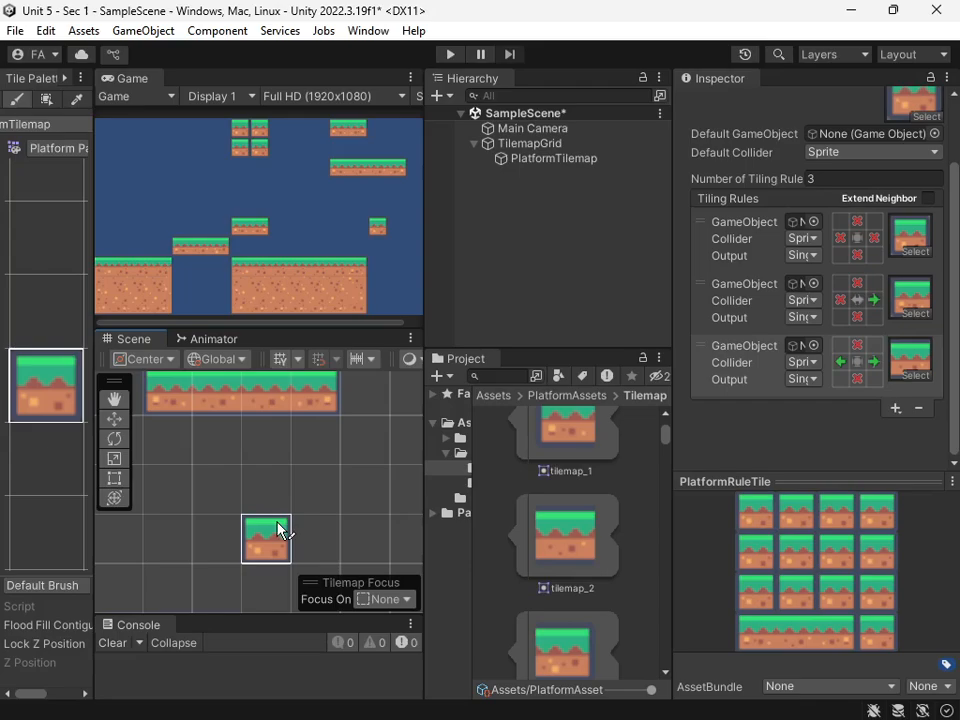
pyautogui.scroll(-3, 289, 471)
pyautogui.moveTo(296, 514); pyautogui.dragTo(135, 455, button='middle')
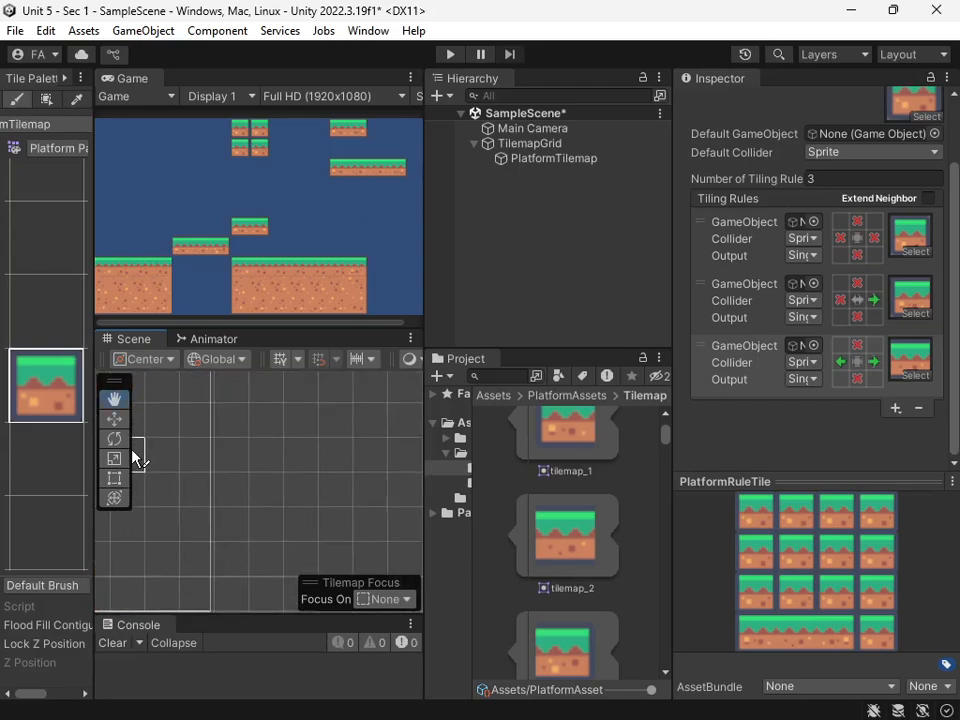
pyautogui.moveTo(231, 454)
pyautogui.mouseDown()
pyautogui.moveTo(375, 518)
pyautogui.moveTo(261, 461)
pyautogui.moveTo(257, 555)
pyautogui.moveTo(233, 516)
pyautogui.moveTo(313, 521)
pyautogui.moveTo(222, 555)
pyautogui.mouseUp()
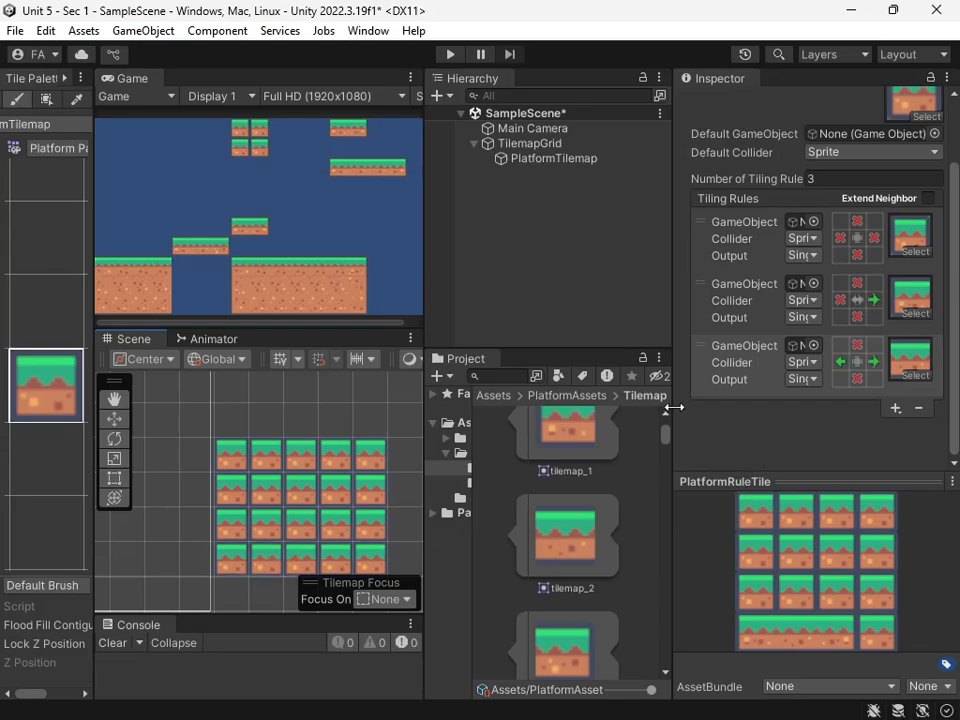
pyautogui.click(176, 490)
# - Compare the stacked ground tiles in the Tile Palette with the first sprites in the Tilemap folder
pyautogui.moveTo(180, 493); pyautogui.dragTo(317, 510, button='middle')
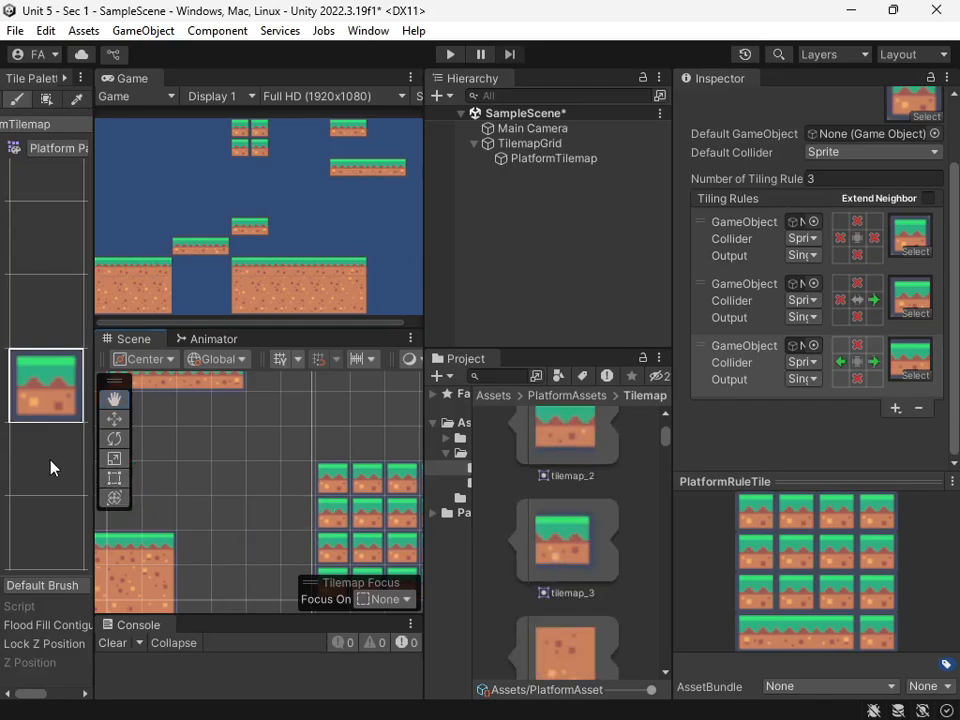
pyautogui.scroll(3, 51, 463)
pyautogui.moveTo(62, 474); pyautogui.dragTo(56, 427, button='middle')
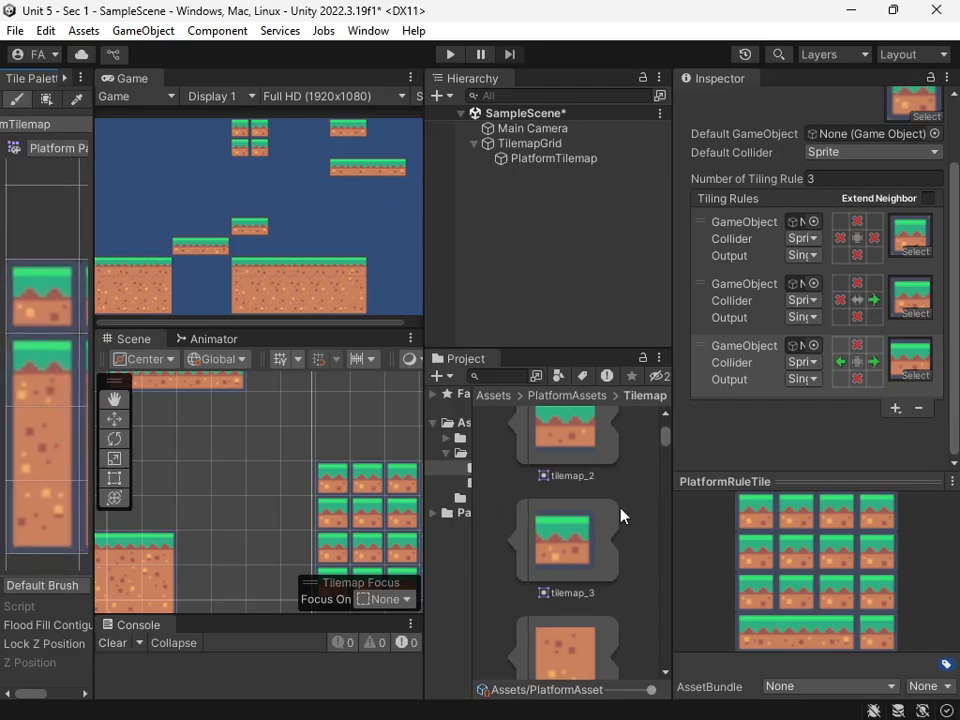
pyautogui.scroll(-5, 621, 515)
pyautogui.scroll(-1, 616, 522)
pyautogui.scroll(7, 615, 524)
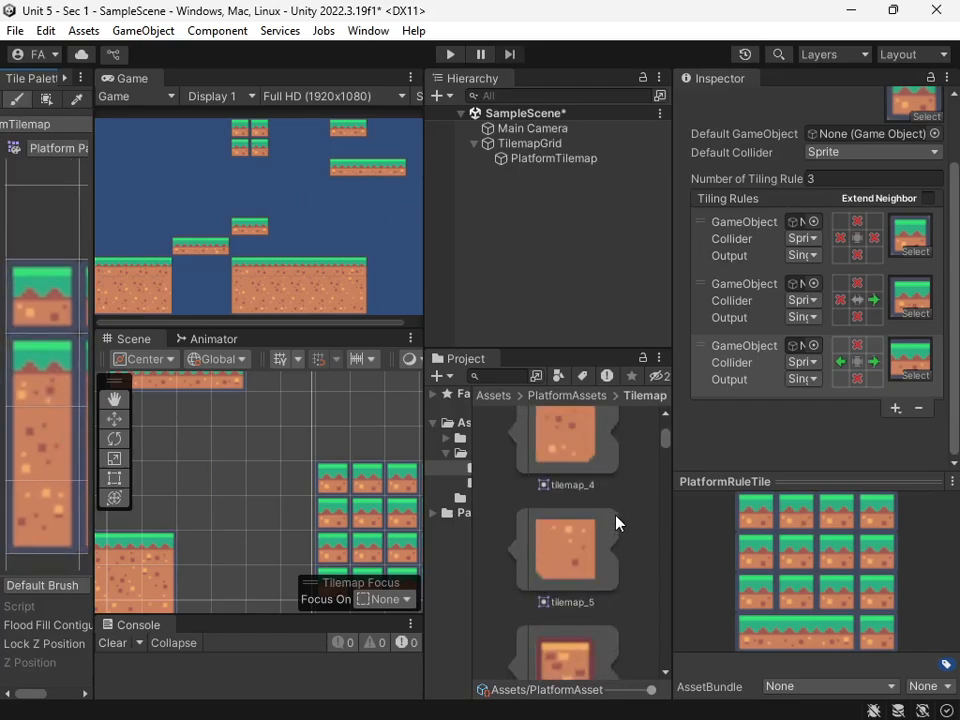
pyautogui.scroll(1, 613, 527)
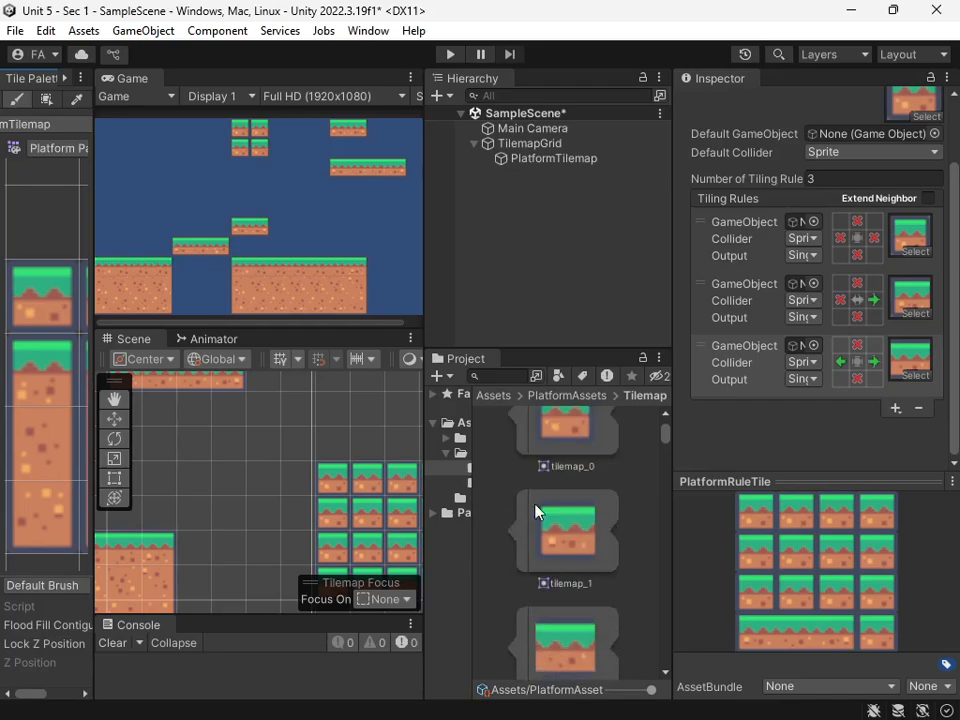
# - Add a fourth tiling rule and assign it the tilemap_20 sprite from the Tilemap folder
pyautogui.scroll(-10, 614, 526)
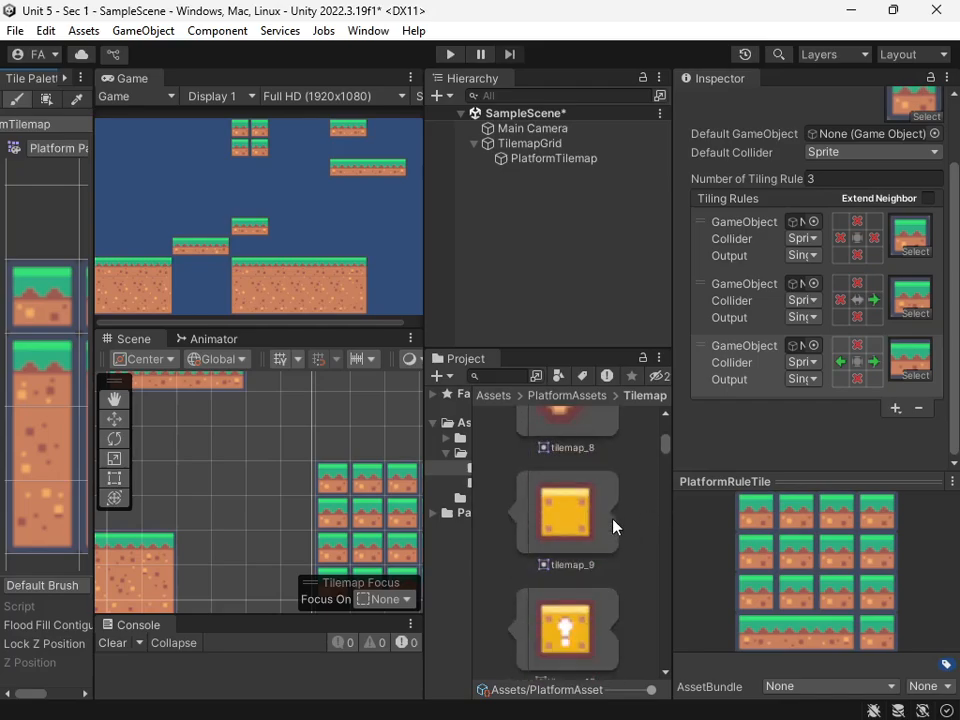
pyautogui.scroll(-12, 614, 527)
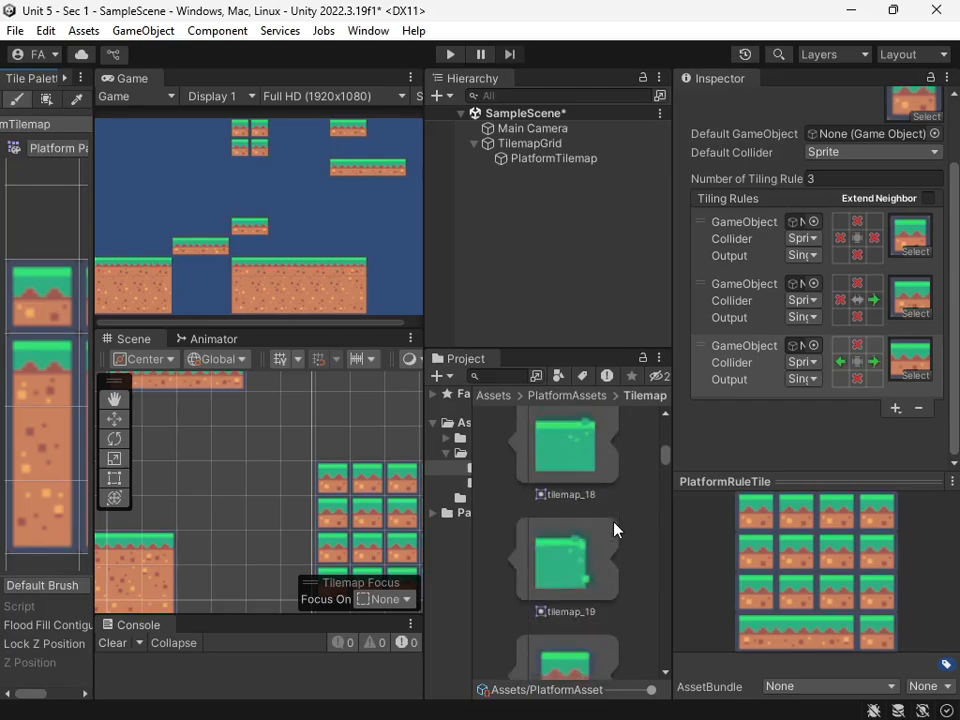
pyautogui.scroll(-3, 614, 528)
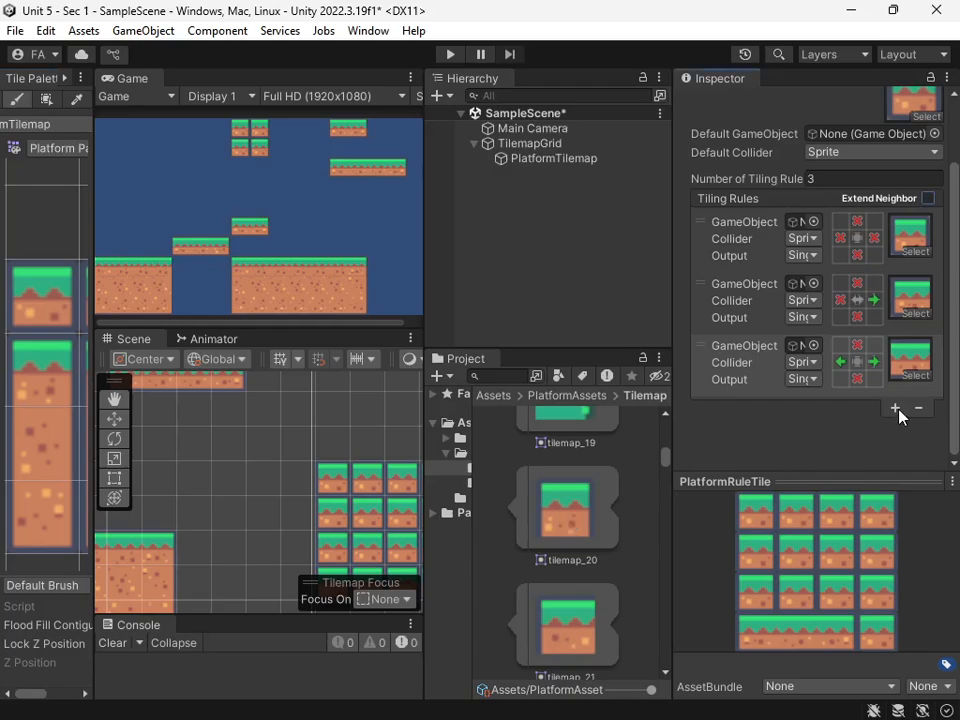
pyautogui.click(896, 408)
pyautogui.click(864, 425)
pyautogui.click(578, 517)
pyautogui.moveTo(578, 517); pyautogui.dragTo(912, 371)
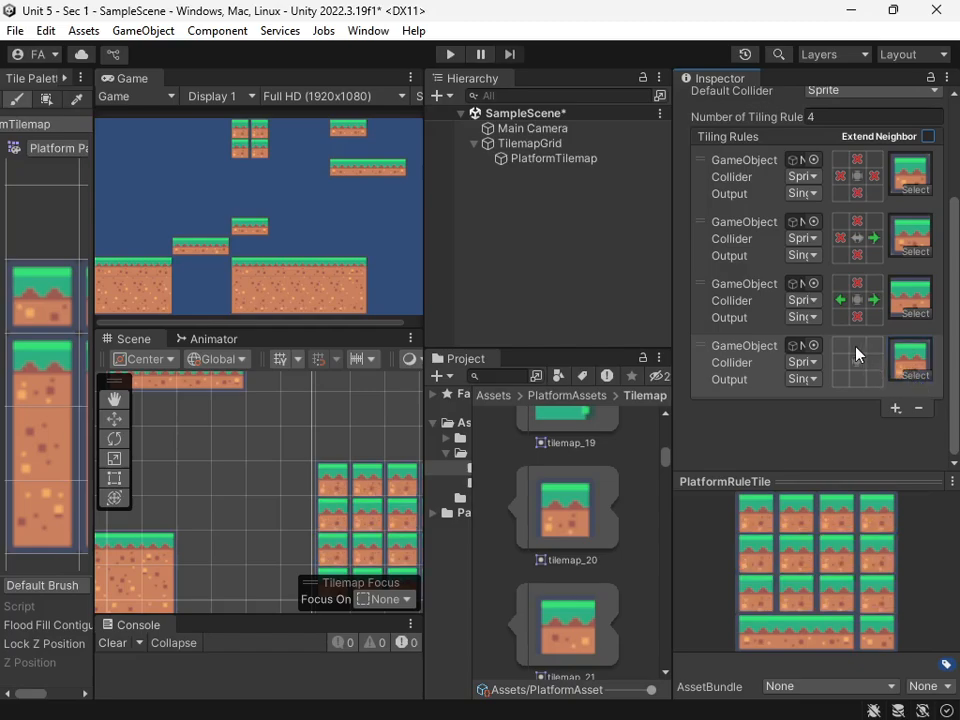
# - Set the fourth rule's neighbours to require a tile below and none above, left or right
pyautogui.doubleClick(857, 347)
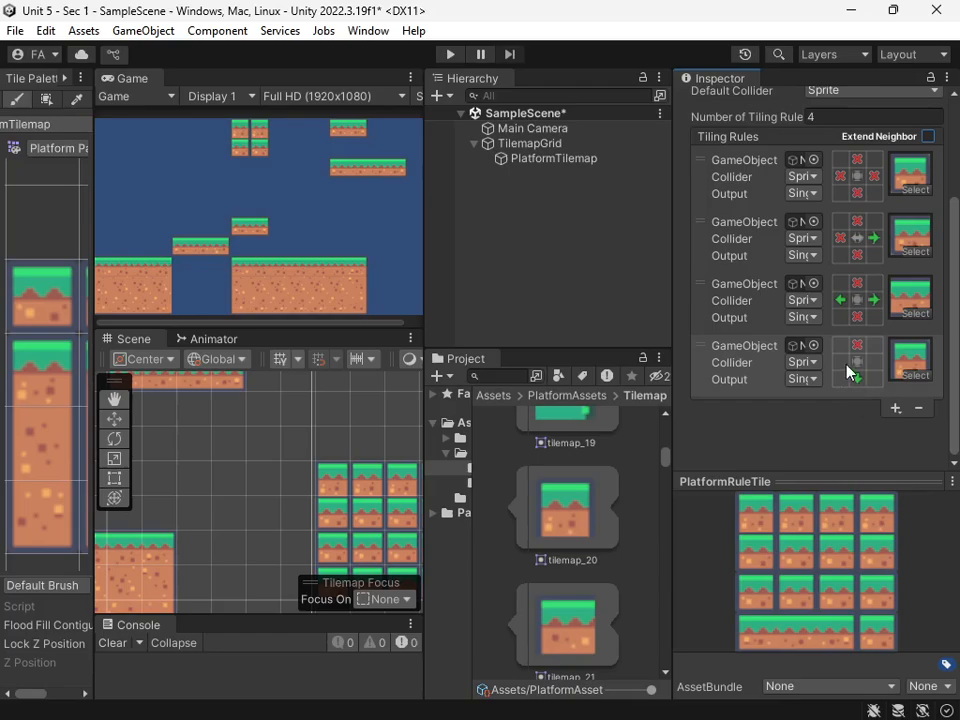
pyautogui.doubleClick(840, 361)
pyautogui.doubleClick(874, 361)
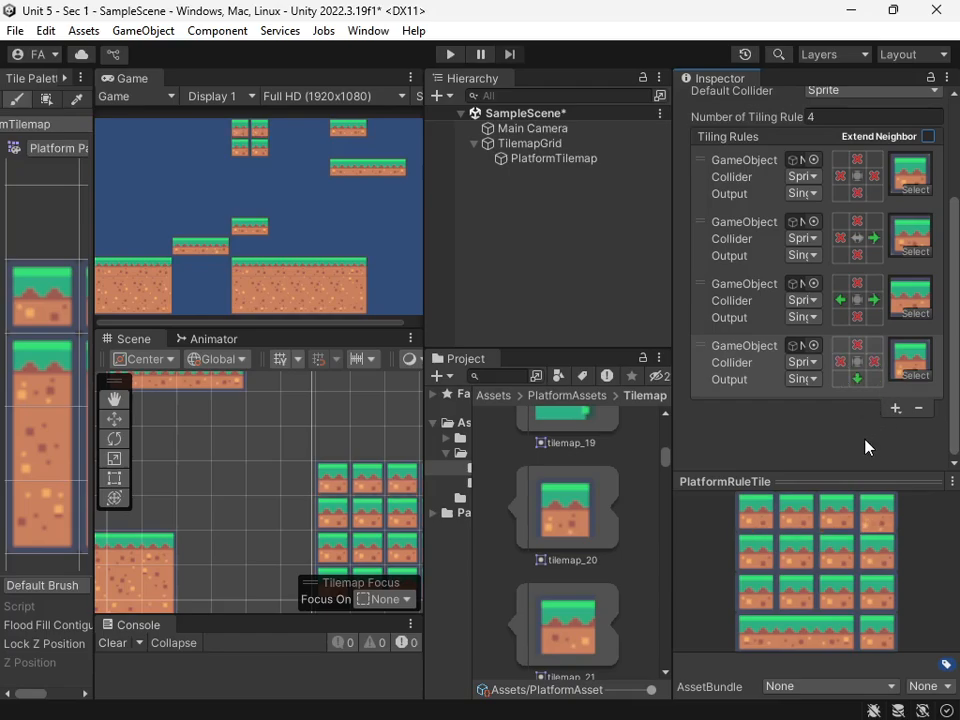
# - Search the Tilemap folder's sprites after tilemap_20 for the next ground piece matching the platform column
pyautogui.scroll(-5, 582, 566)
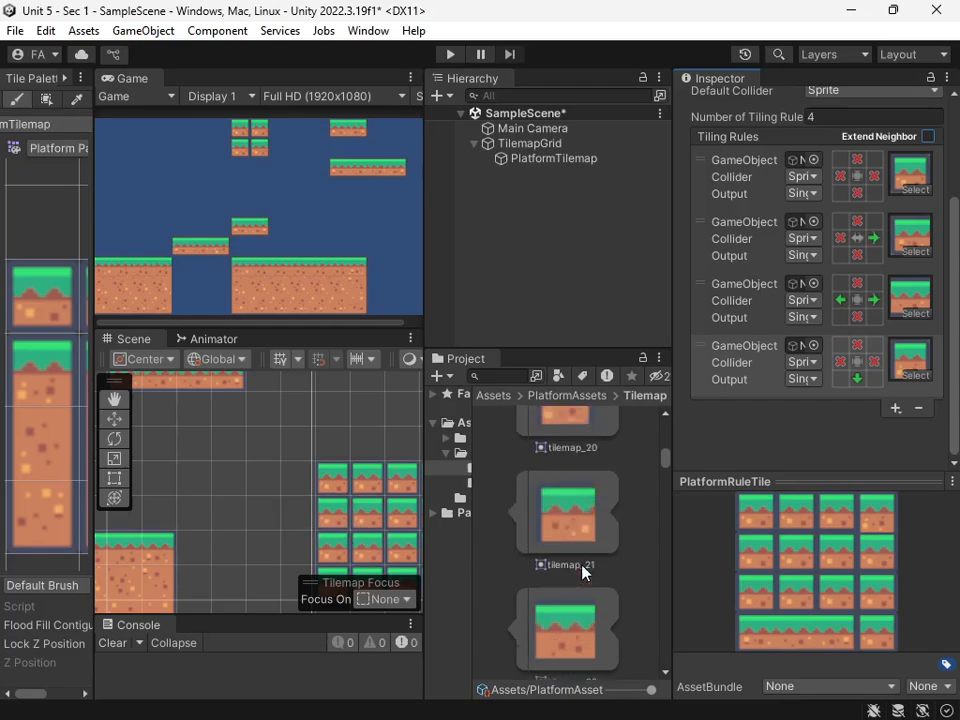
pyautogui.scroll(-10, 585, 567)
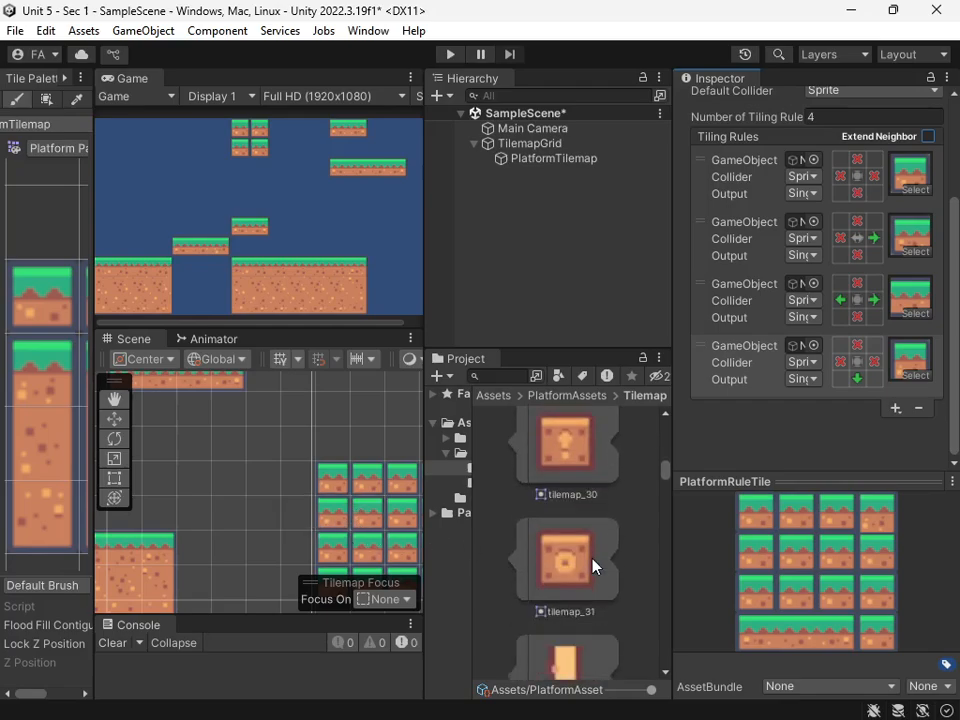
pyautogui.scroll(-7, 594, 571)
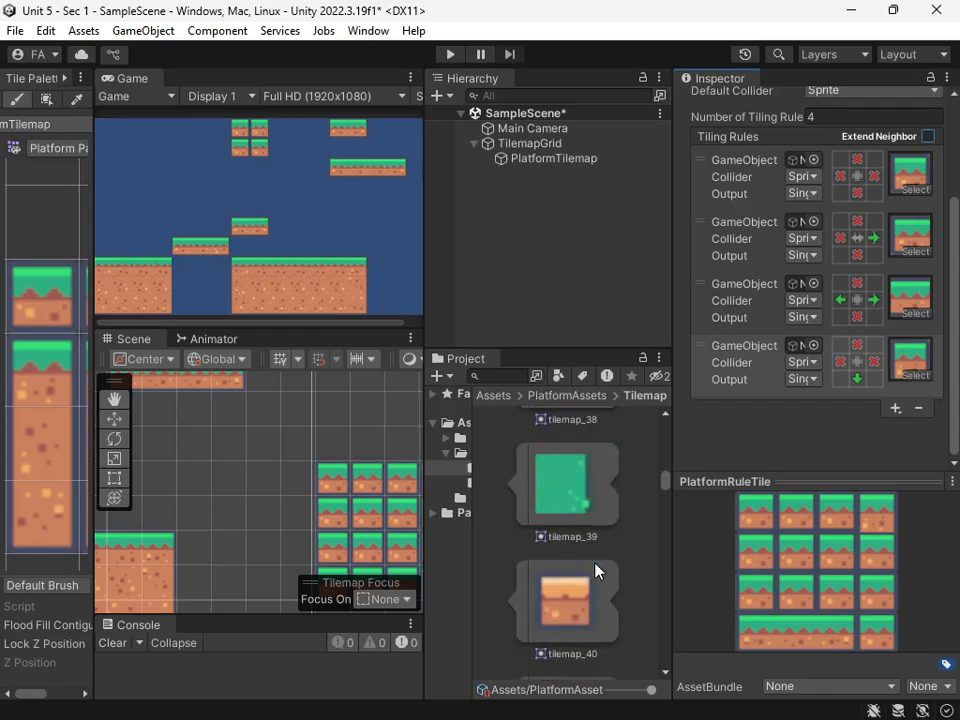
pyautogui.scroll(-8, 595, 570)
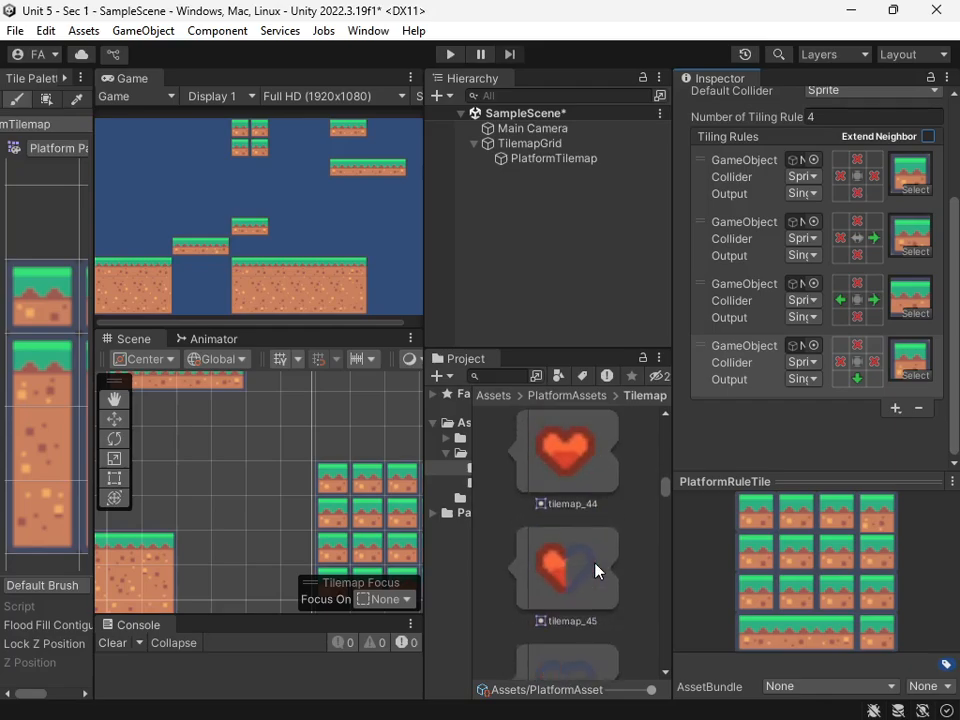
pyautogui.scroll(-8, 597, 569)
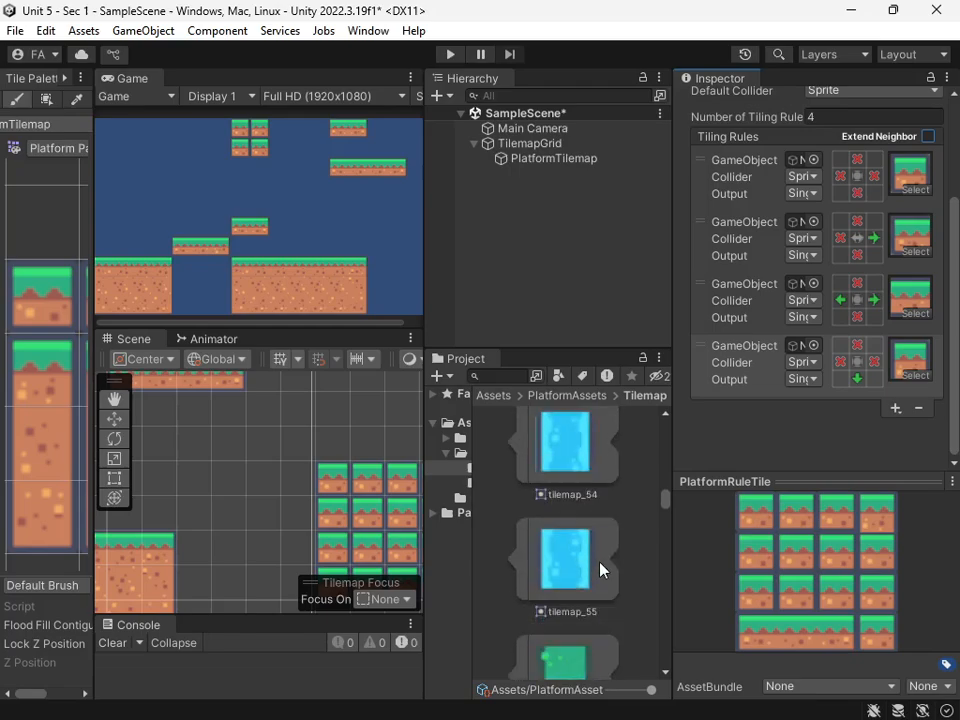
pyautogui.scroll(-5, 599, 569)
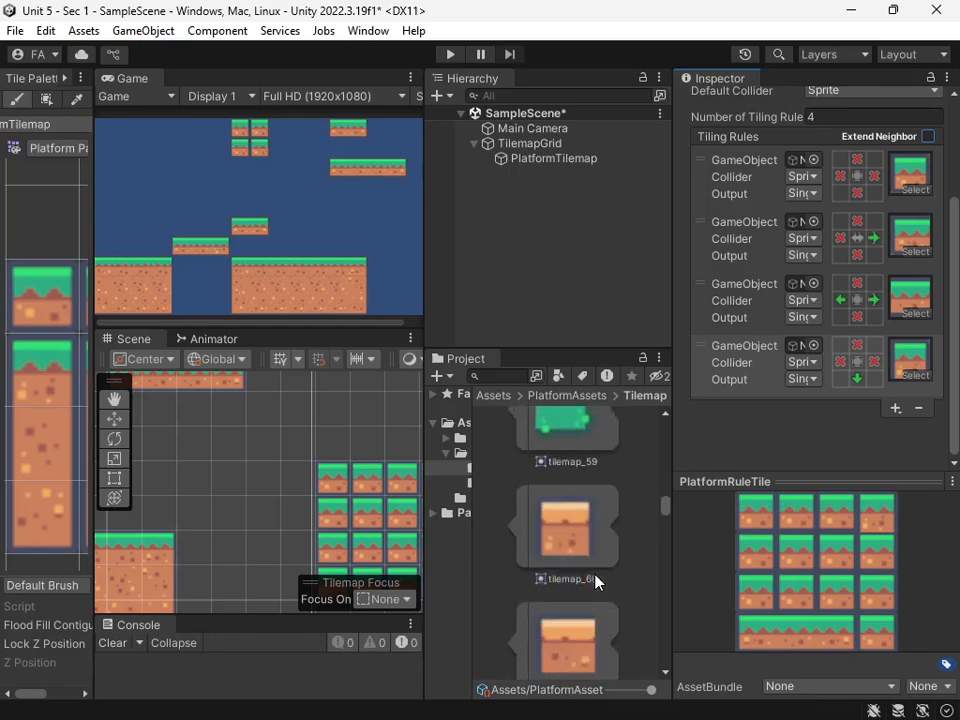
pyautogui.scroll(-6, 593, 578)
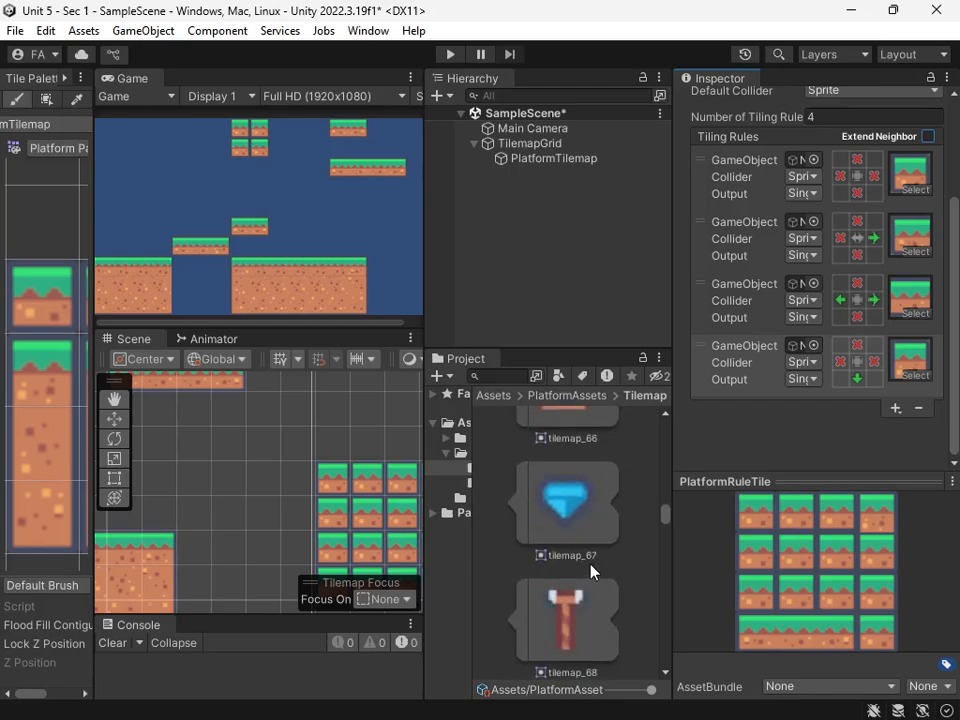
pyautogui.scroll(-9, 592, 569)
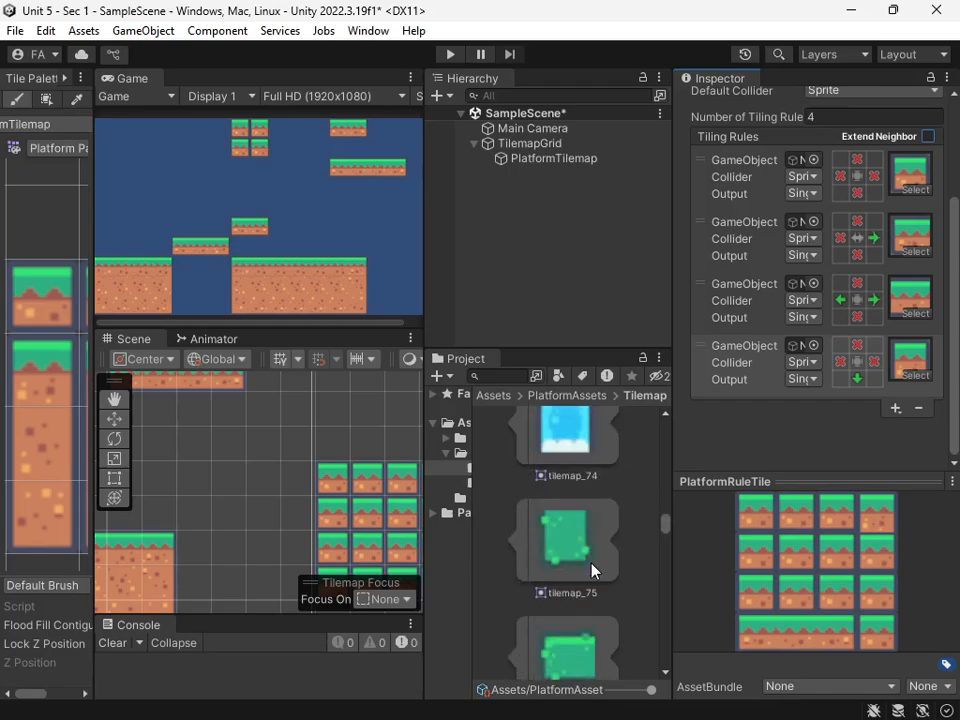
pyautogui.scroll(-2, 593, 571)
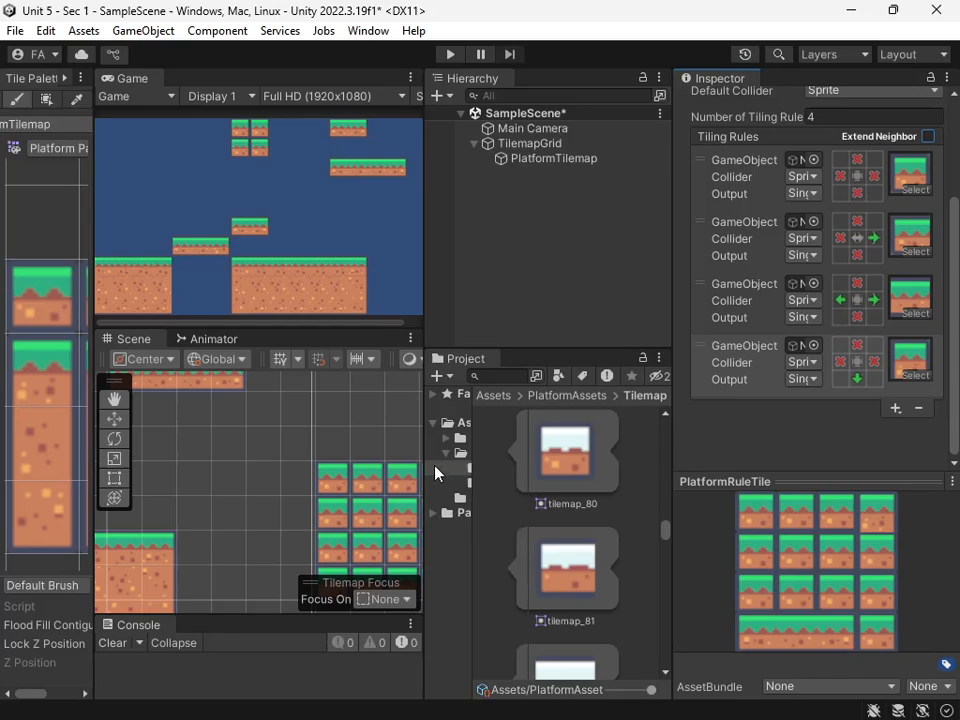
# - Add a fifth tiling rule and assign it the tilemap_120 sprite from the Tilemap folder
pyautogui.moveTo(423, 465); pyautogui.dragTo(280, 485)
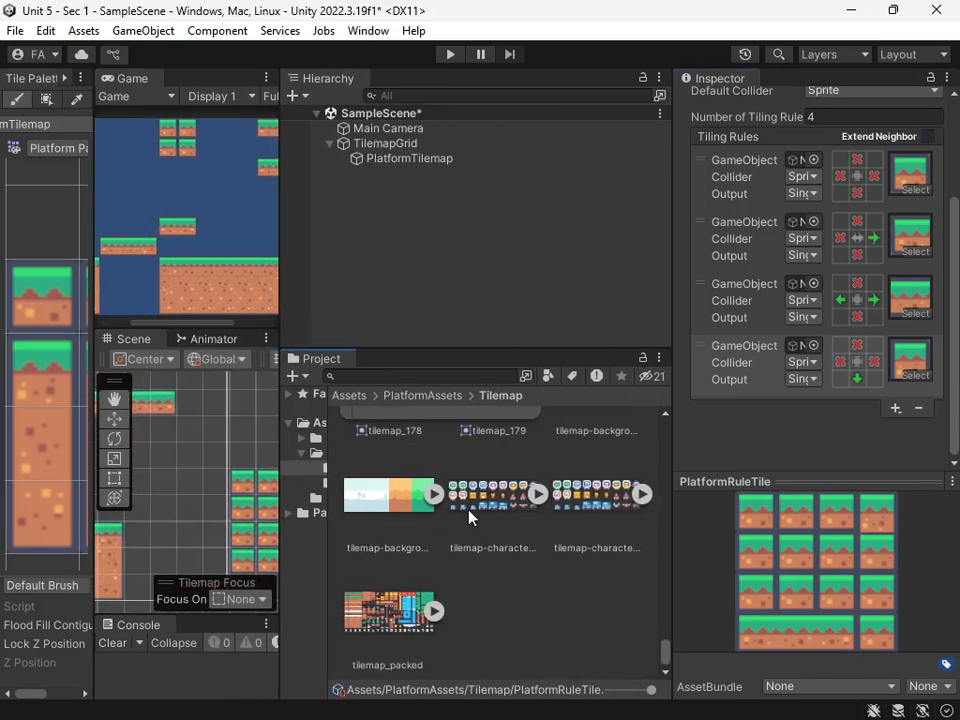
pyautogui.scroll(5, 537, 524)
pyautogui.scroll(10, 537, 524)
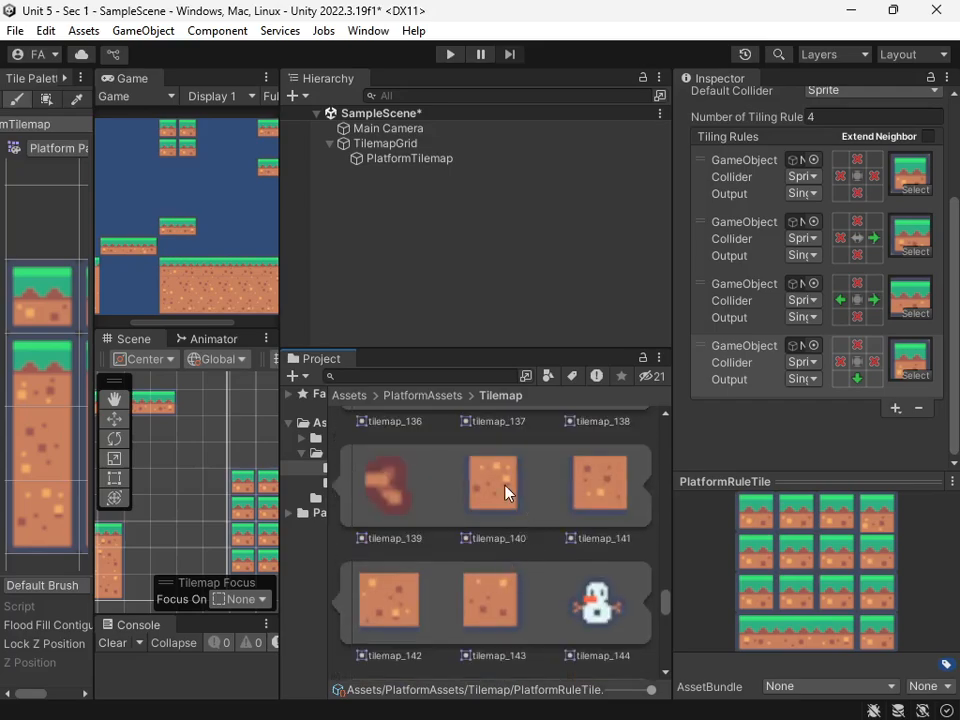
pyautogui.scroll(6, 508, 500)
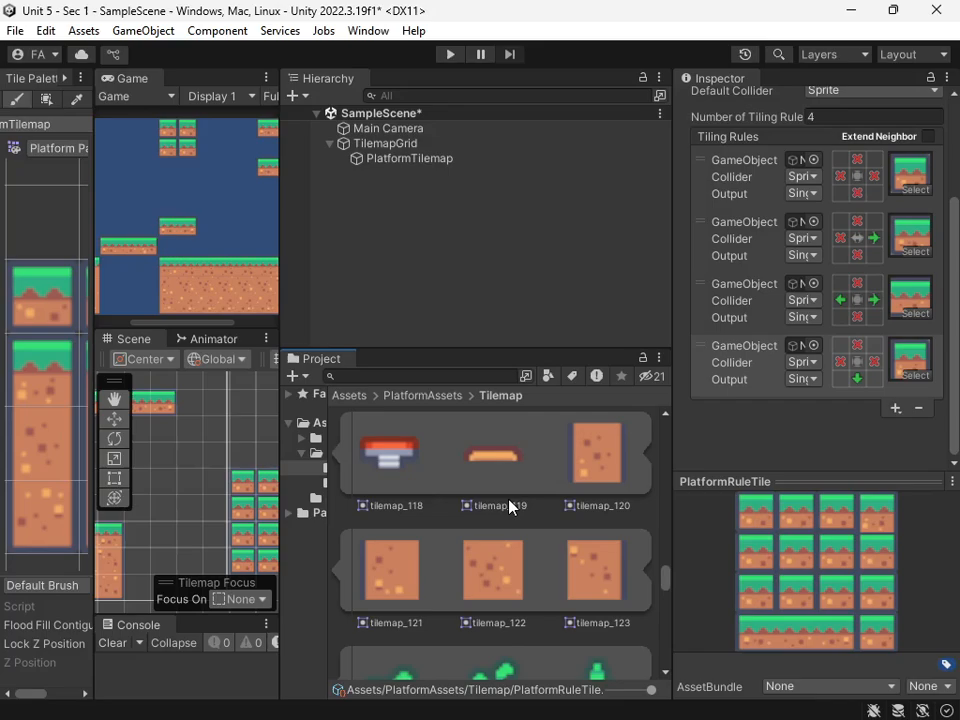
pyautogui.click(904, 412)
pyautogui.click(866, 427)
pyautogui.click(610, 465)
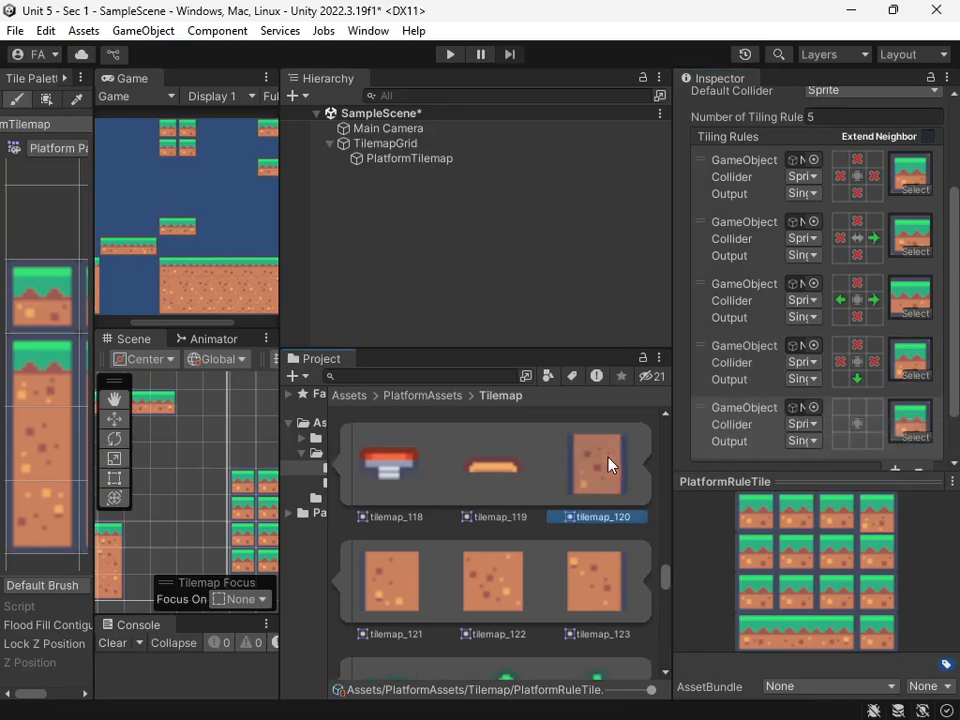
pyautogui.moveTo(608, 465); pyautogui.dragTo(915, 365)
# - Set the fifth rule's neighbours to require tiles above and below and none left or right
pyautogui.click(857, 346)
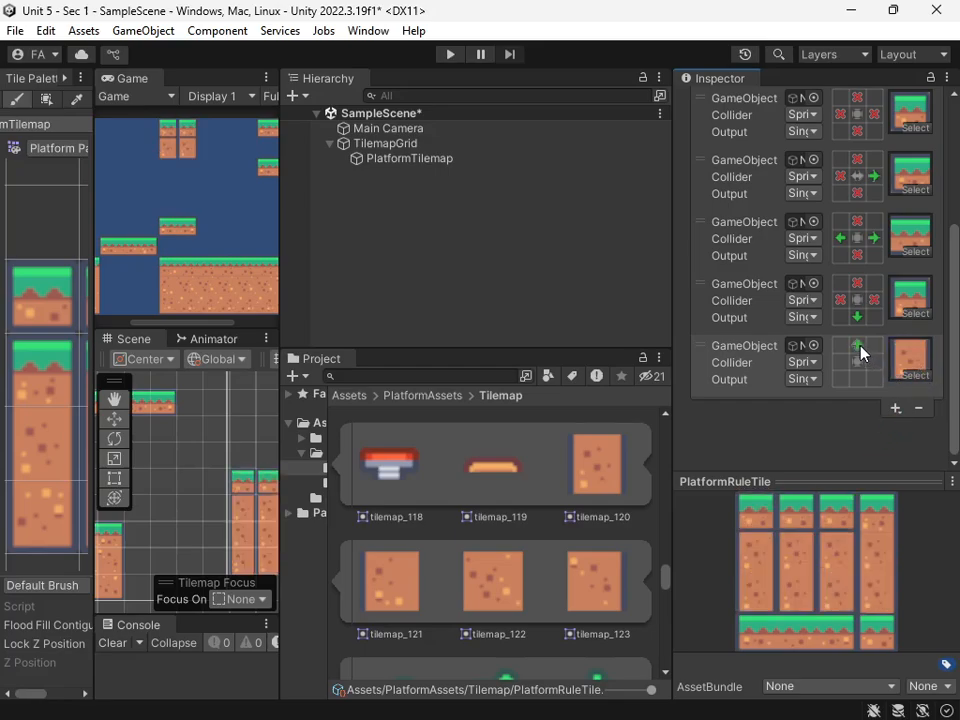
pyautogui.click(857, 378)
pyautogui.click(843, 362)
pyautogui.click(843, 362)
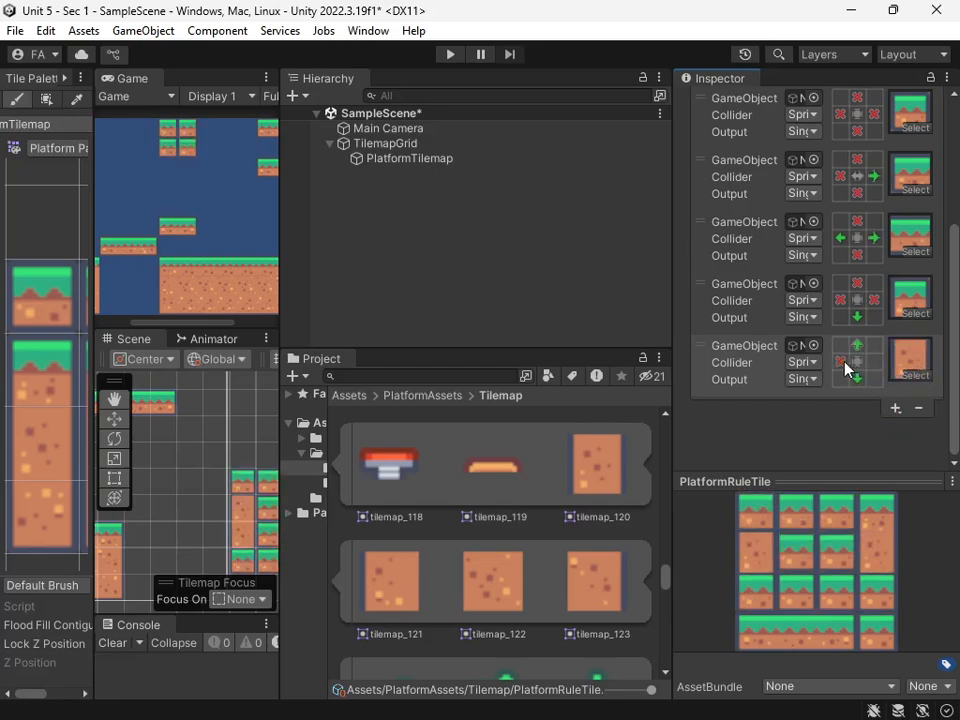
pyautogui.click(874, 362)
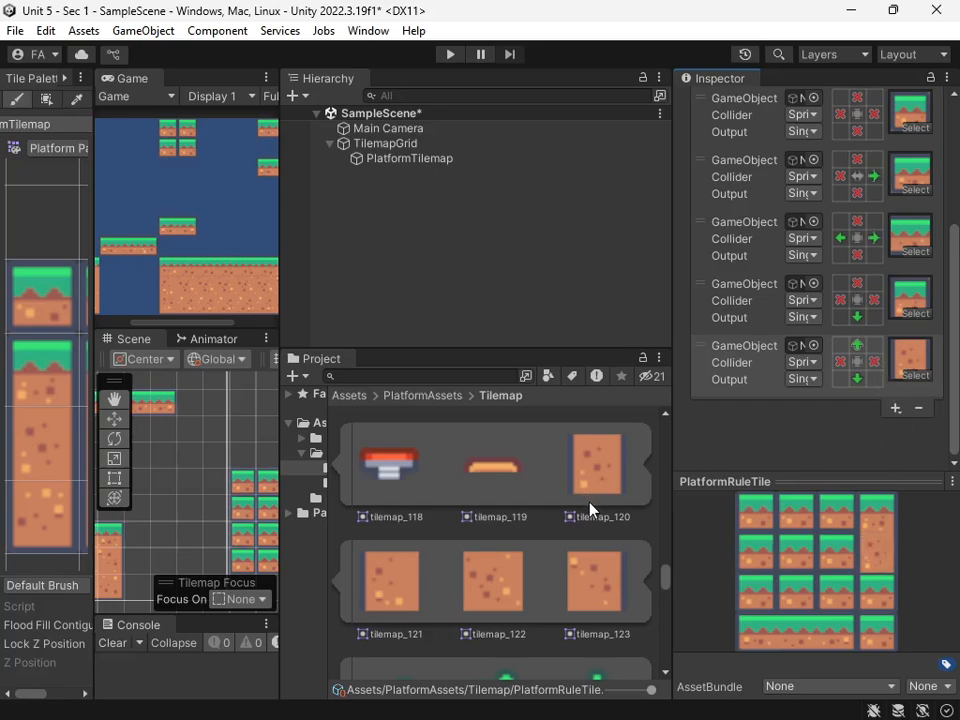
# - Add a sixth tiling rule and assign it the tilemap_140 sprite from the Tilemap folder
pyautogui.scroll(-10, 590, 510)
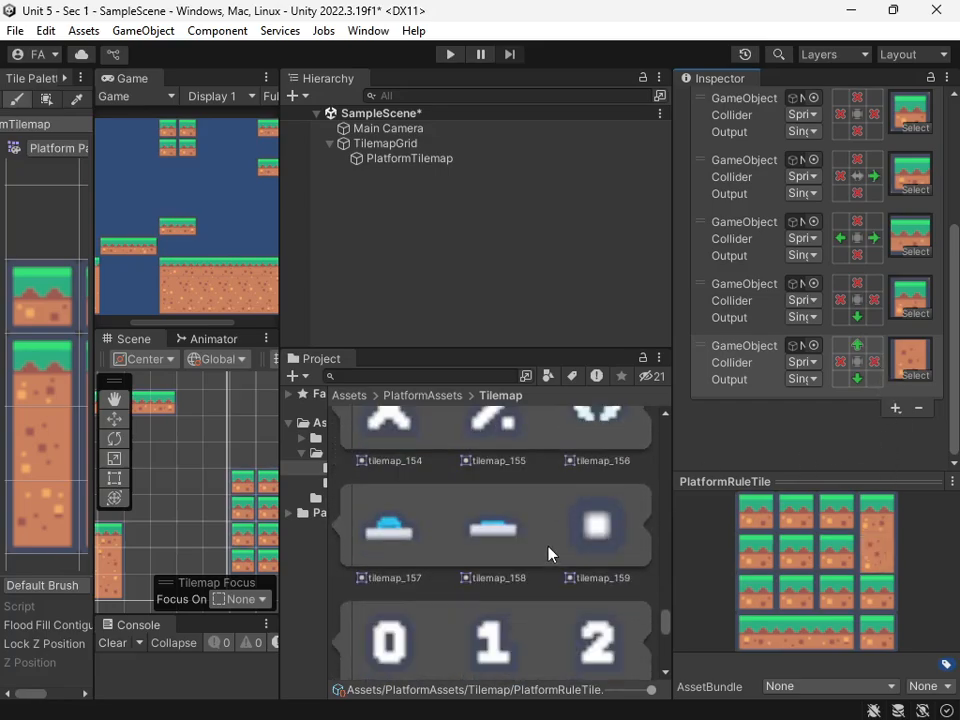
pyautogui.scroll(-6, 548, 550)
pyautogui.scroll(4, 545, 545)
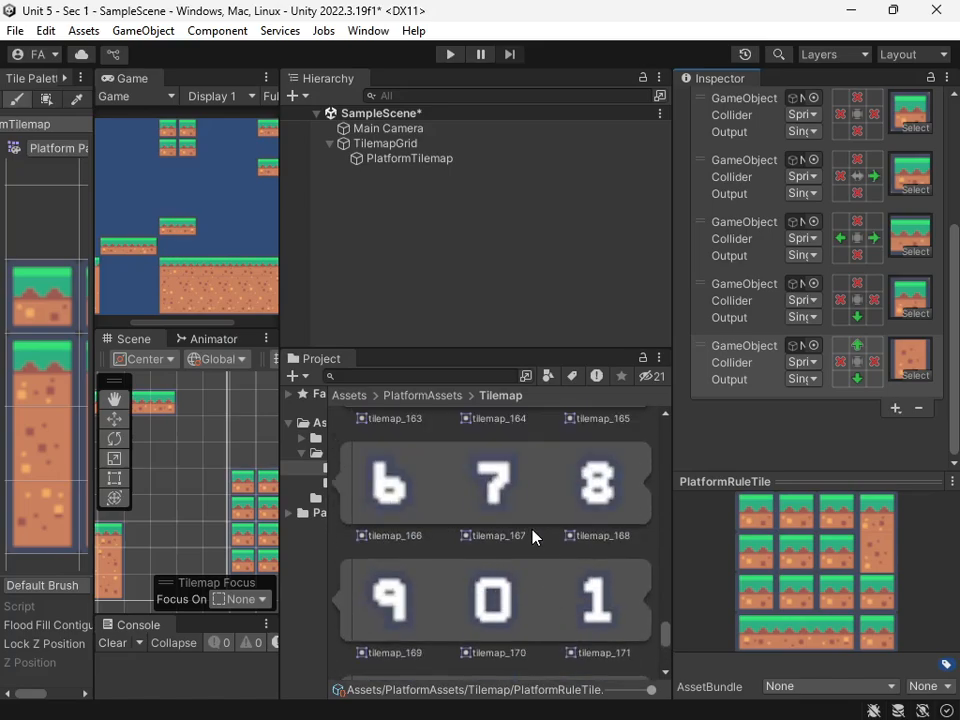
pyautogui.scroll(8, 530, 533)
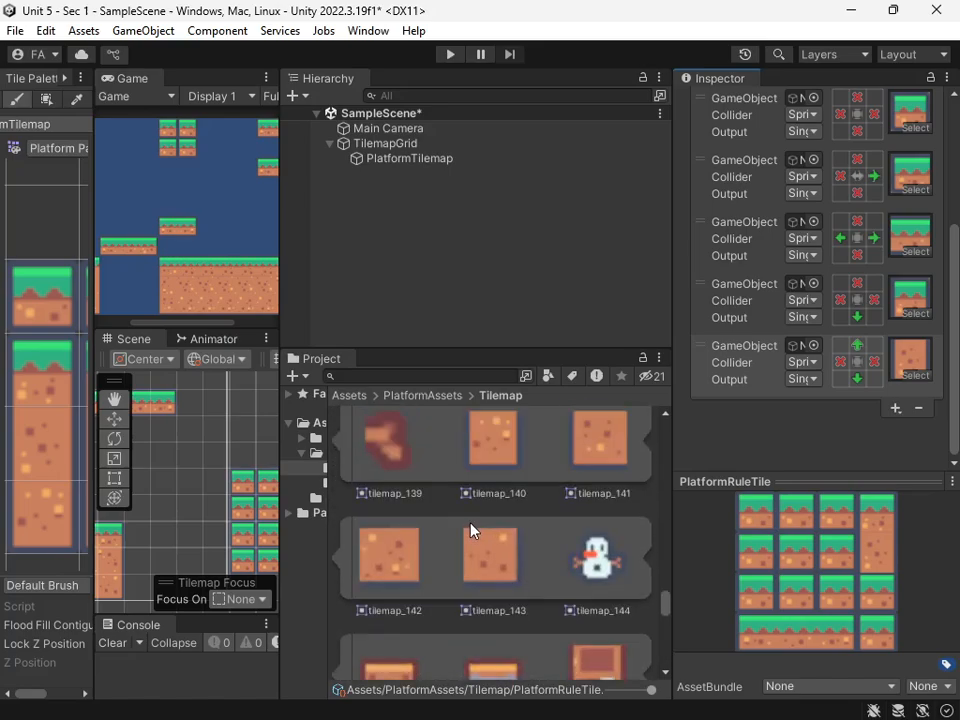
pyautogui.click(895, 410)
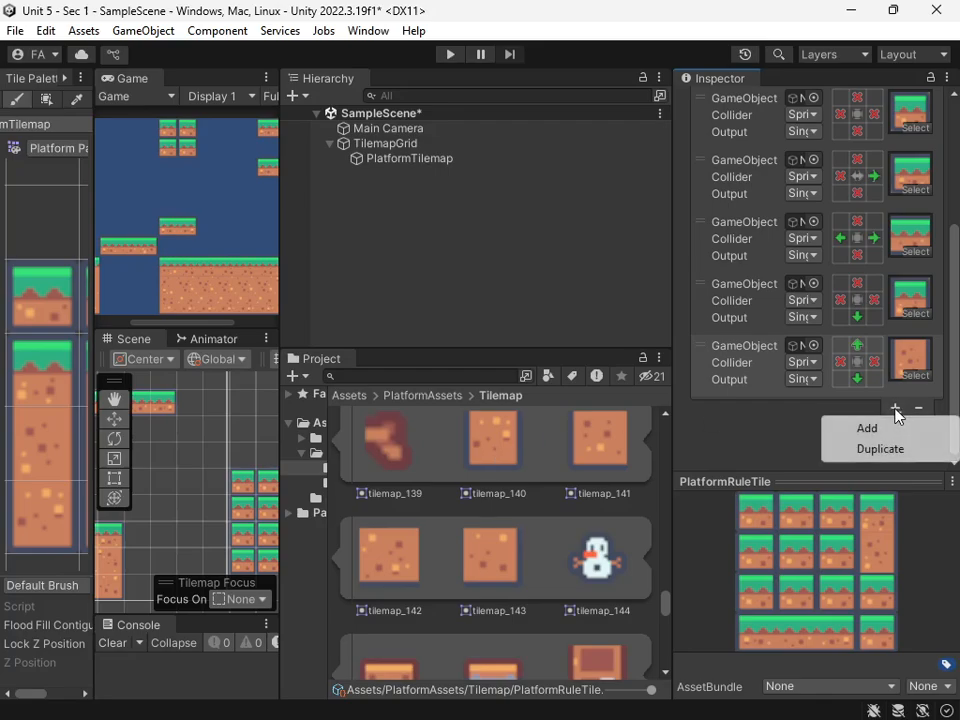
pyautogui.click(880, 427)
pyautogui.scroll(1, 560, 480)
pyautogui.moveTo(494, 458); pyautogui.dragTo(910, 420)
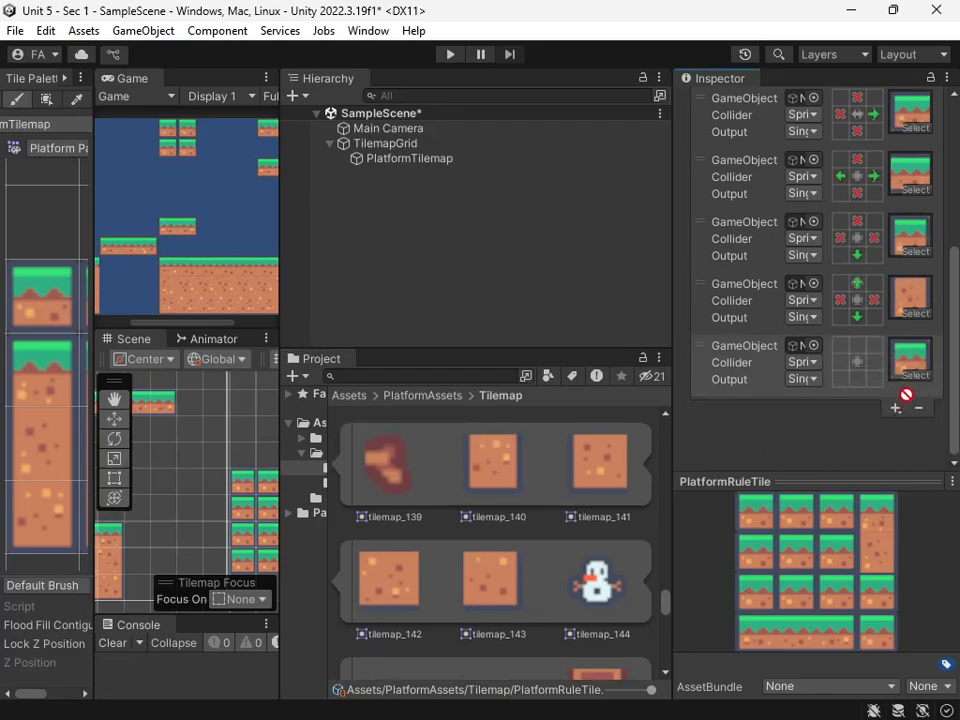
# - Set the sixth rule's neighbours to require a tile above and none below, left or right
pyautogui.click(858, 380)
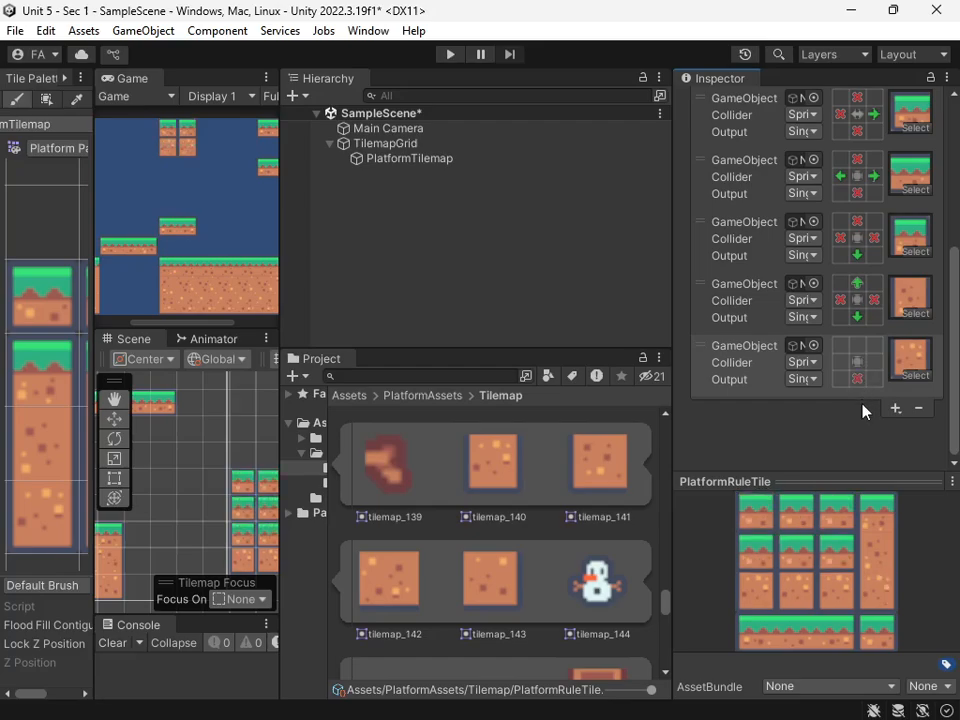
pyautogui.rightClick(841, 362)
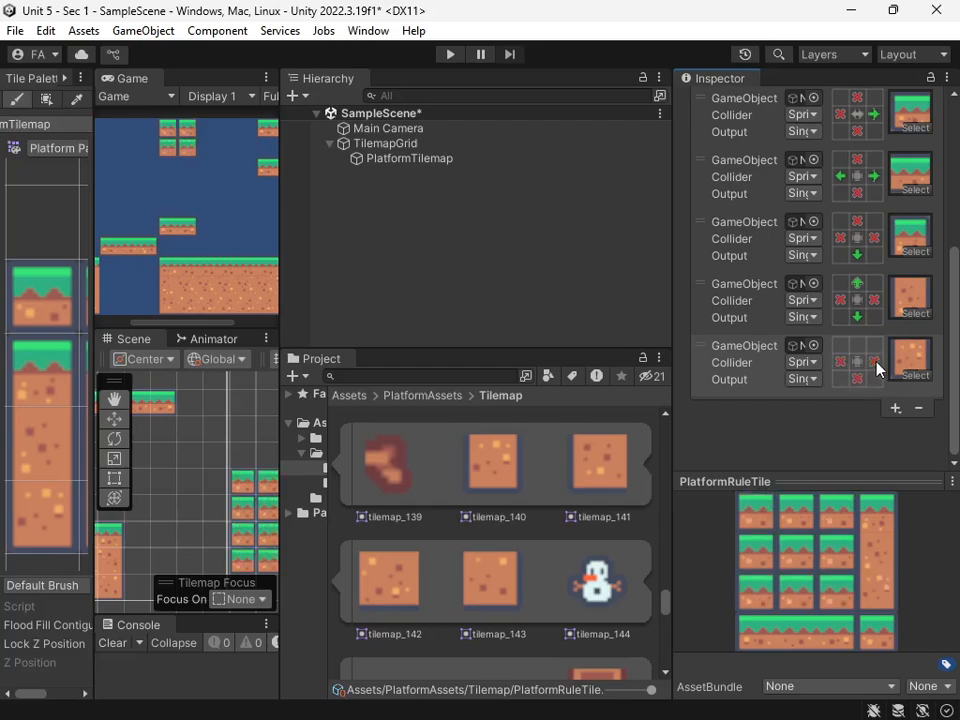
pyautogui.rightClick(875, 363)
# - Paint a column one tile wide and four tiles high in the scene's gap beside the ground to test the vertical rules
pyautogui.moveTo(281, 446); pyautogui.dragTo(636, 425)
pyautogui.scroll(4, 392, 516)
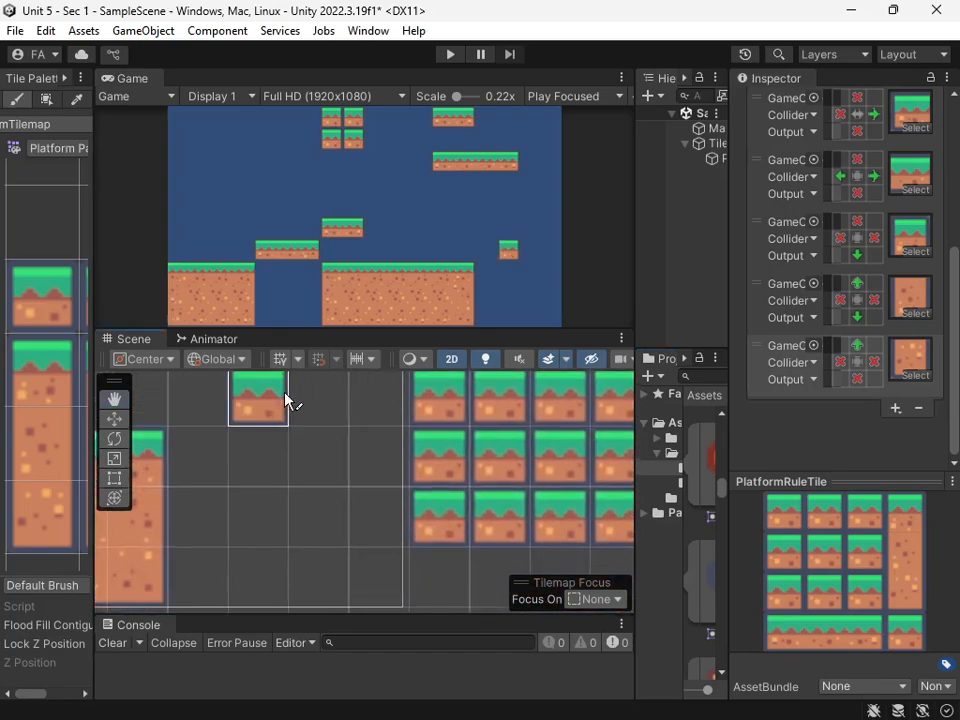
pyautogui.moveTo(268, 411); pyautogui.dragTo(281, 553)
pyautogui.click(222, 412)
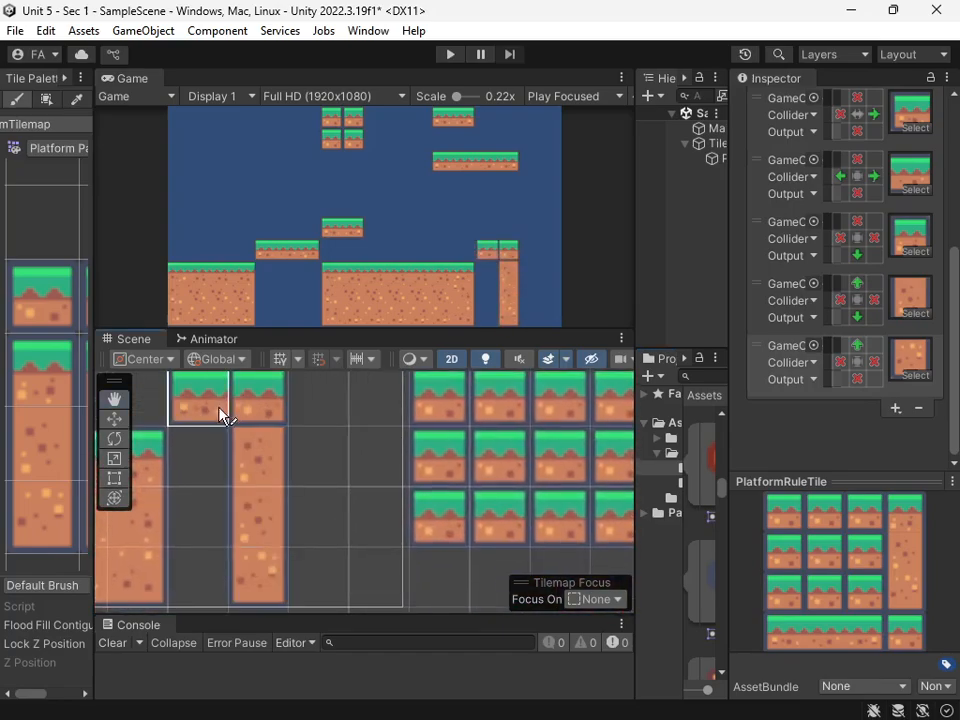
pyautogui.moveTo(306, 457); pyautogui.dragTo(315, 480, button='middle')
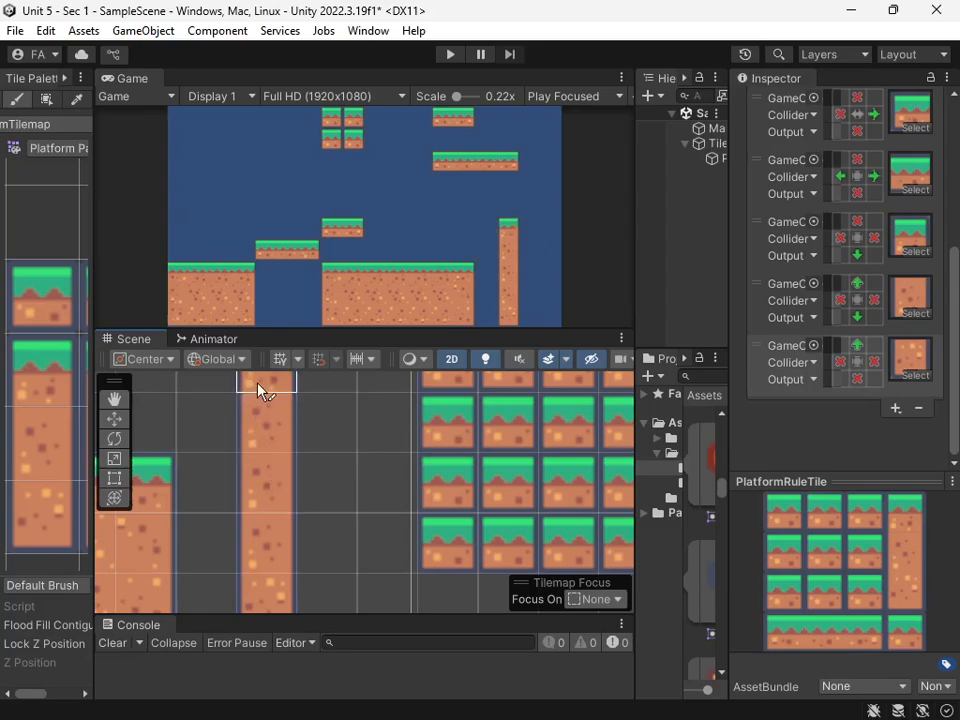
pyautogui.moveTo(156, 538)
pyautogui.mouseDown(button='middle')
pyautogui.moveTo(180, 478)
pyautogui.moveTo(167, 510)
pyautogui.mouseUp(button='middle')
pyautogui.click(245, 470)
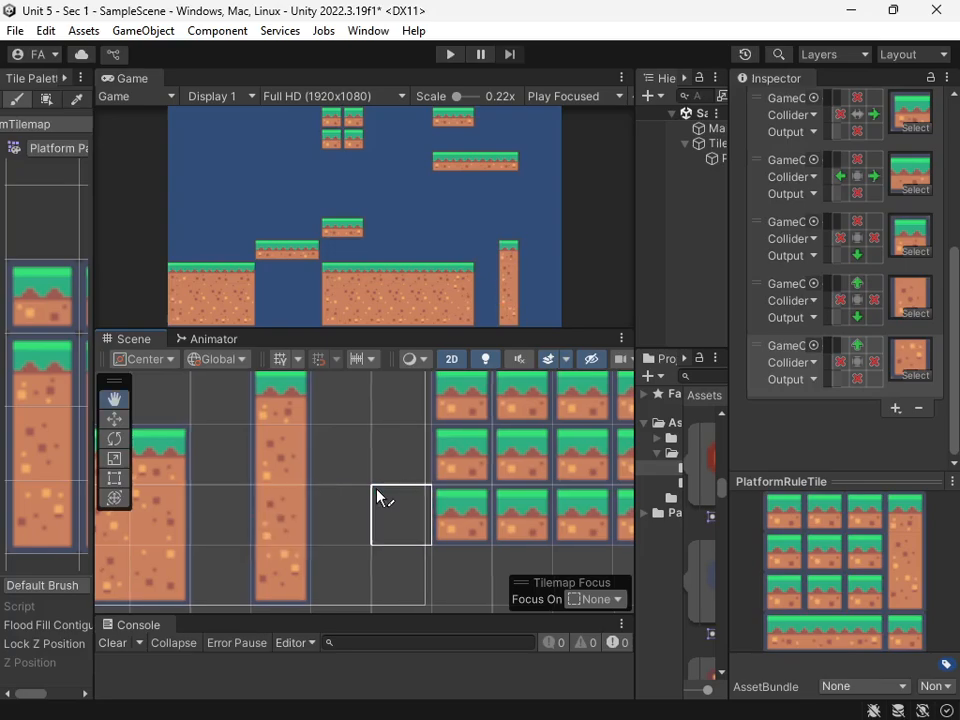
pyautogui.moveTo(377, 495)
pyautogui.mouseDown(button='middle')
pyautogui.moveTo(199, 521)
pyautogui.moveTo(169, 547)
pyautogui.mouseUp(button='middle')
pyautogui.moveTo(357, 476); pyautogui.dragTo(231, 574, button='middle')
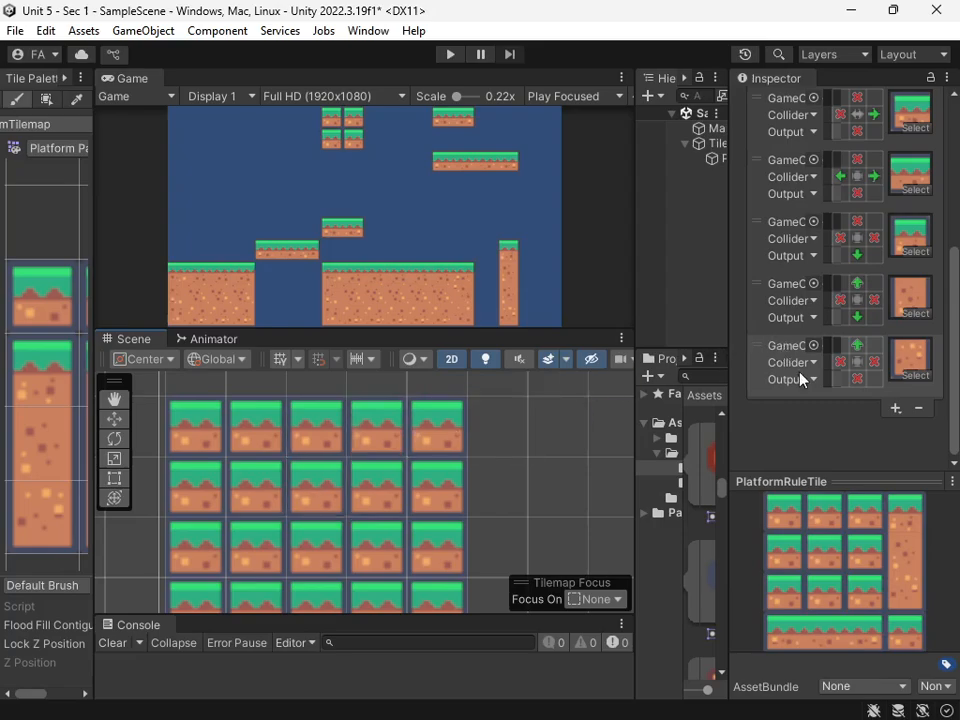
# - Add a seventh tiling rule and assign it the tilemap_21 grass corner sprite from the Tilemap folder
pyautogui.moveTo(637, 438); pyautogui.dragTo(188, 438)
pyautogui.scroll(8, 420, 505)
pyautogui.scroll(12, 444, 506)
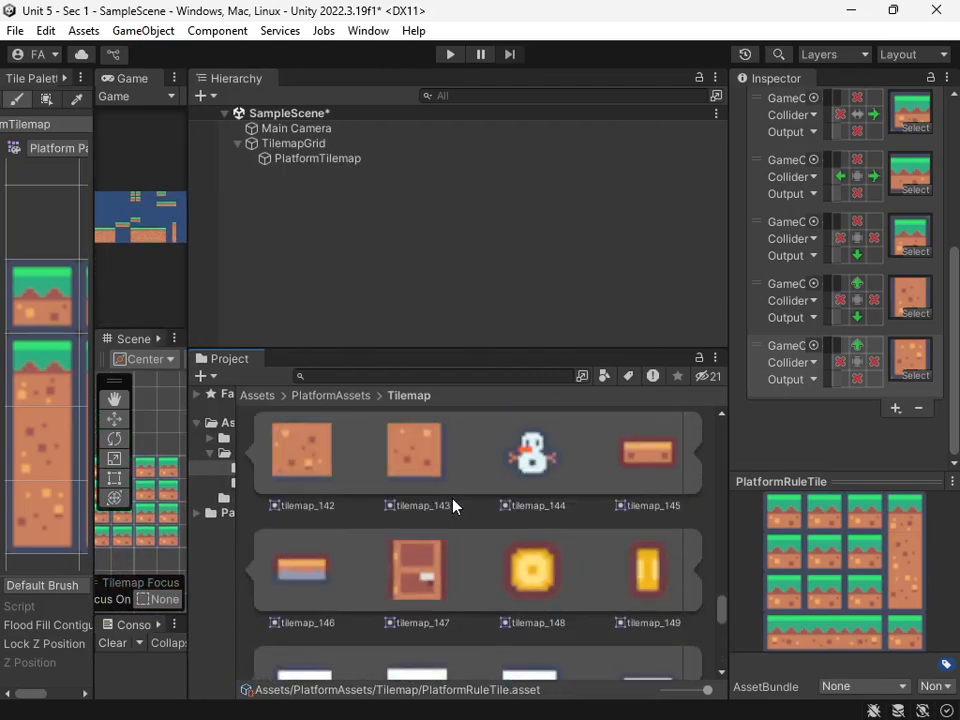
pyautogui.scroll(7, 457, 497)
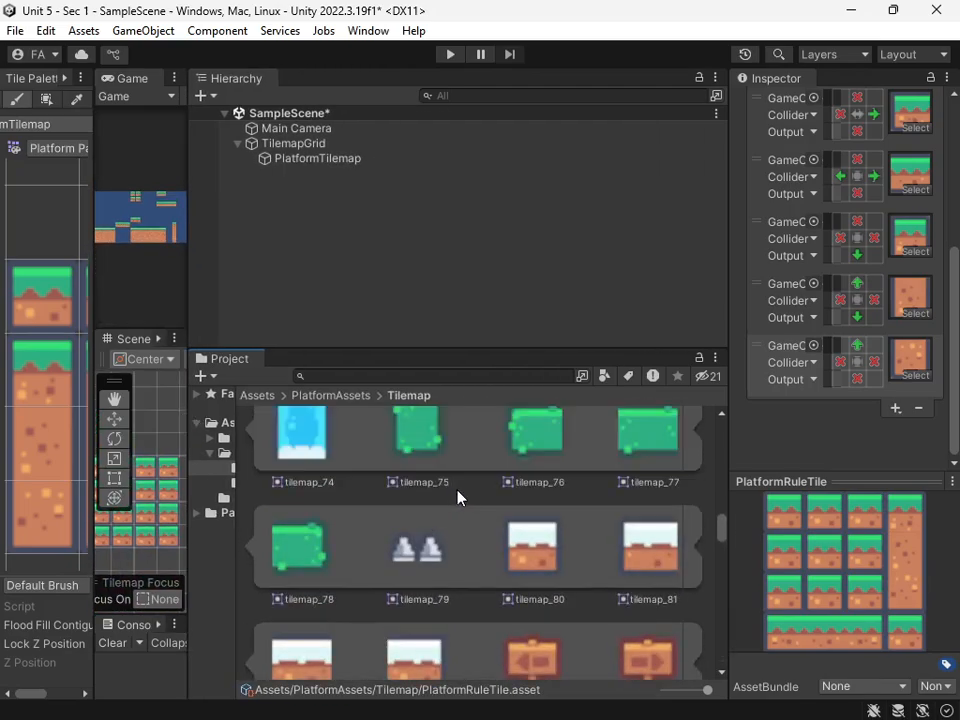
pyautogui.scroll(8, 457, 493)
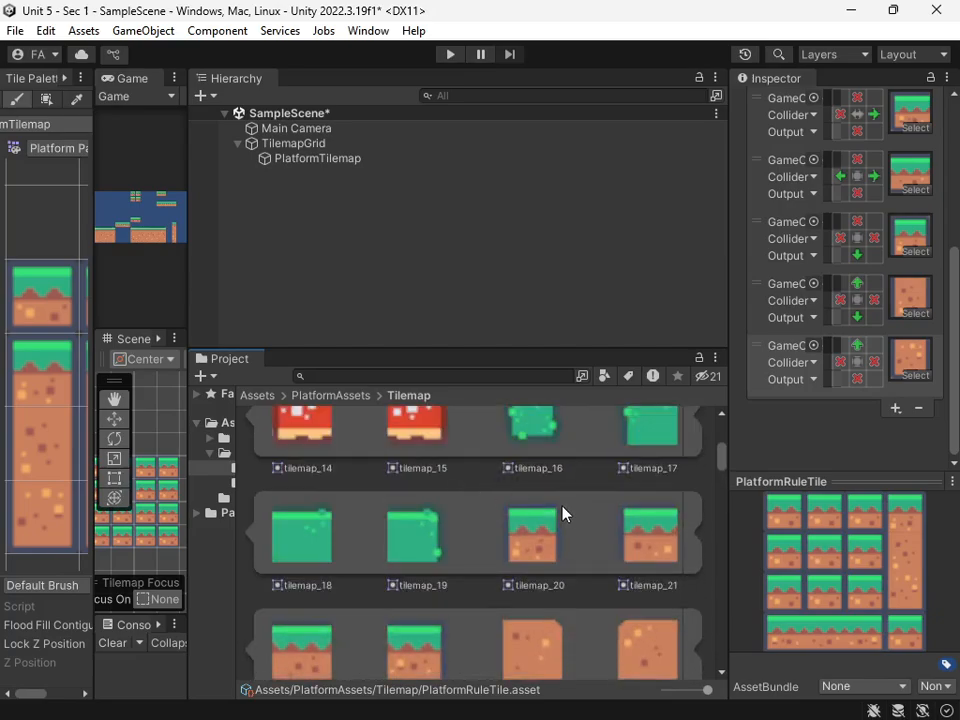
pyautogui.scroll(-1, 613, 544)
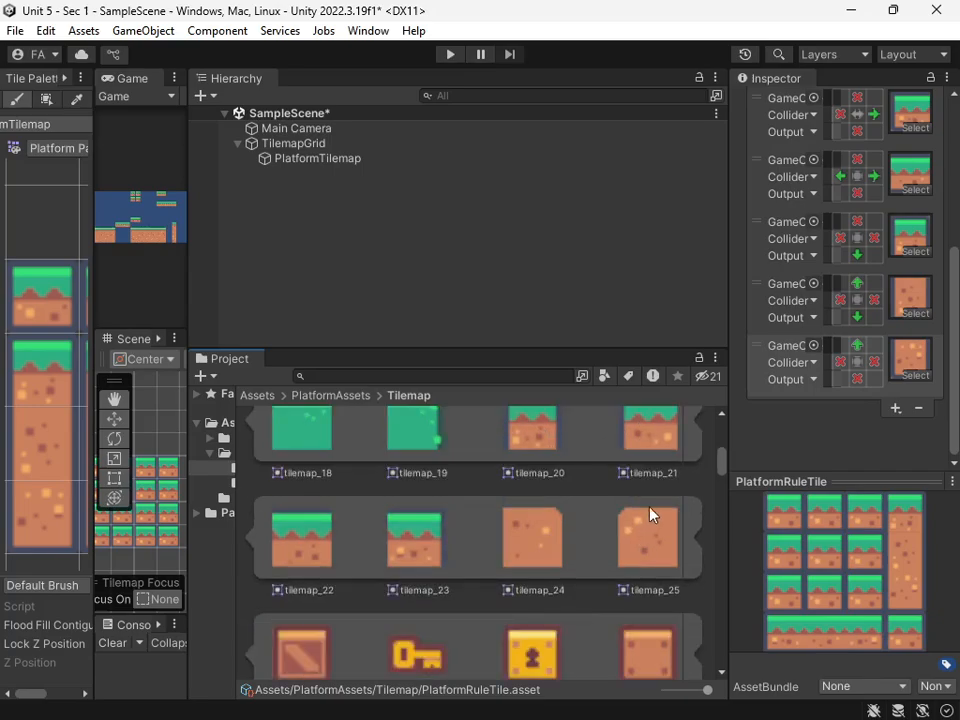
pyautogui.scroll(1, 649, 514)
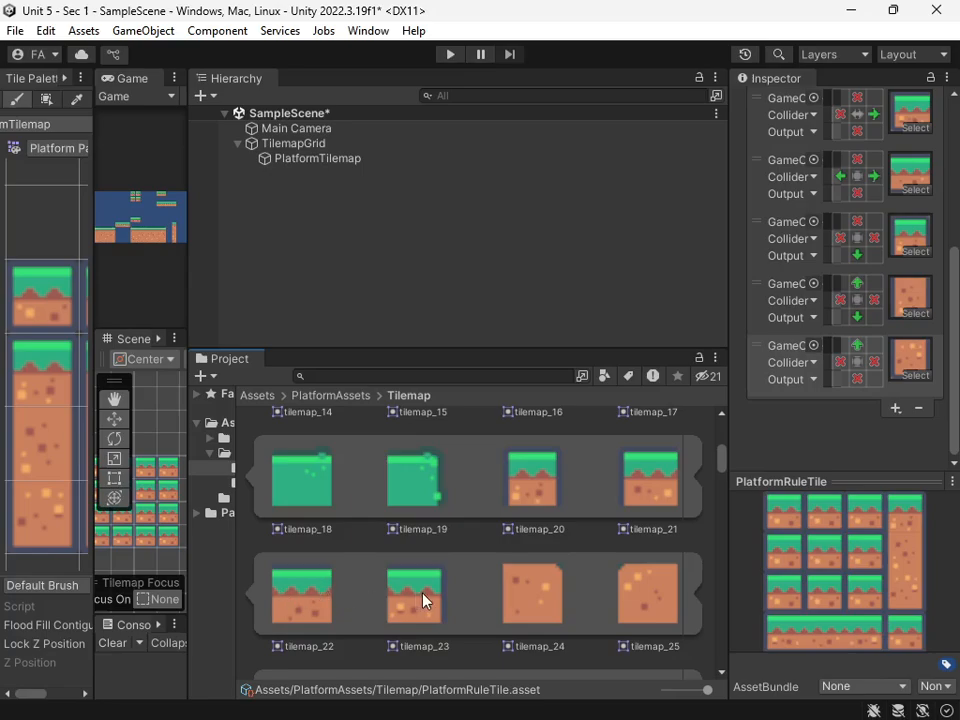
pyautogui.click(895, 408)
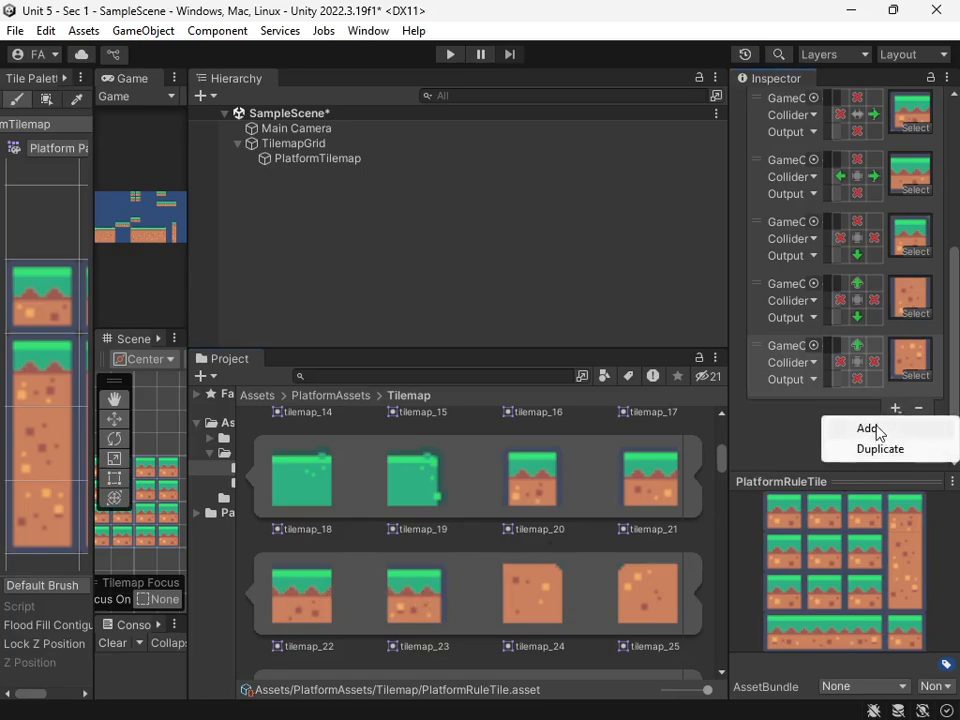
pyautogui.click(876, 430)
pyautogui.moveTo(650, 478); pyautogui.dragTo(905, 372)
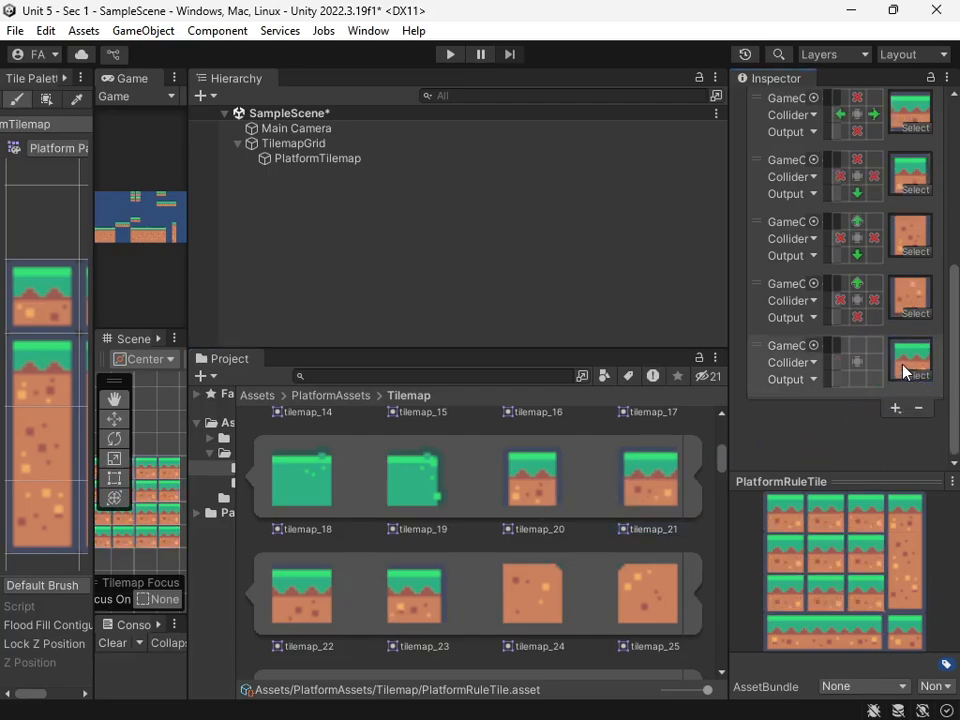
# - Set the seventh rule to require tiles right and below and none above or left, mirrored horizontally
pyautogui.doubleClick(841, 364)
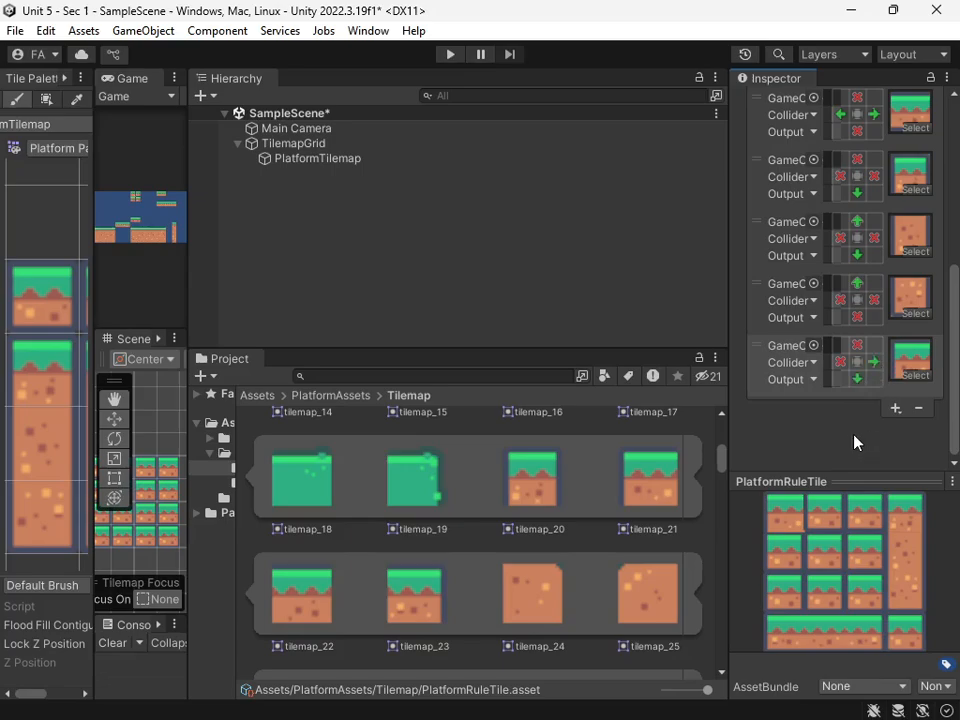
pyautogui.doubleClick(858, 364)
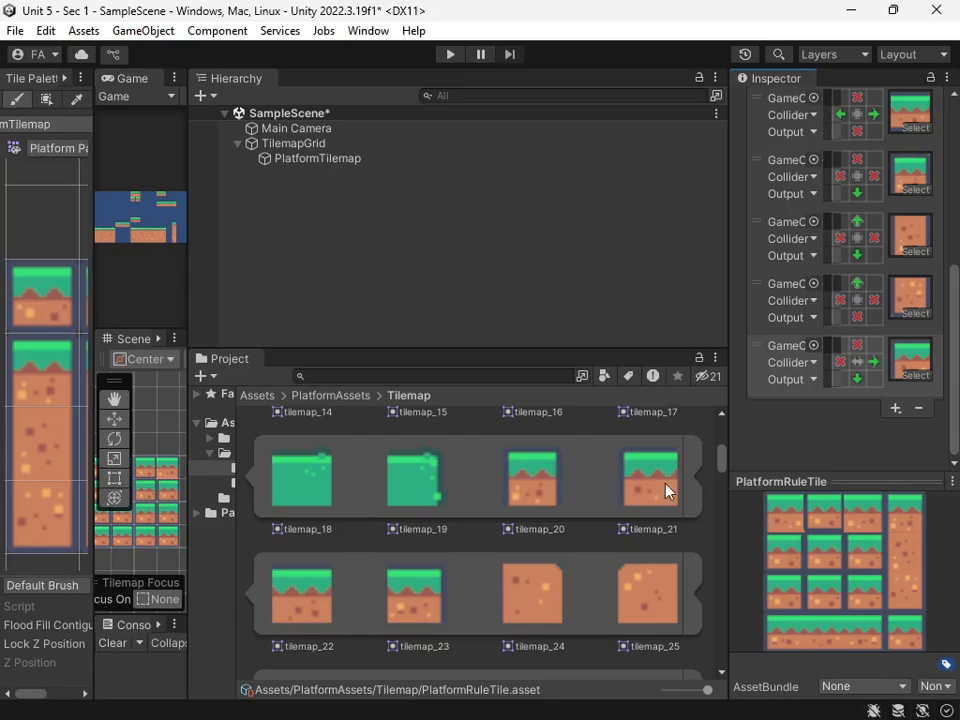
# - Add an eighth tiling rule with the tilemap_22 sprite, requiring tiles left, right and below and none above
pyautogui.click(895, 409)
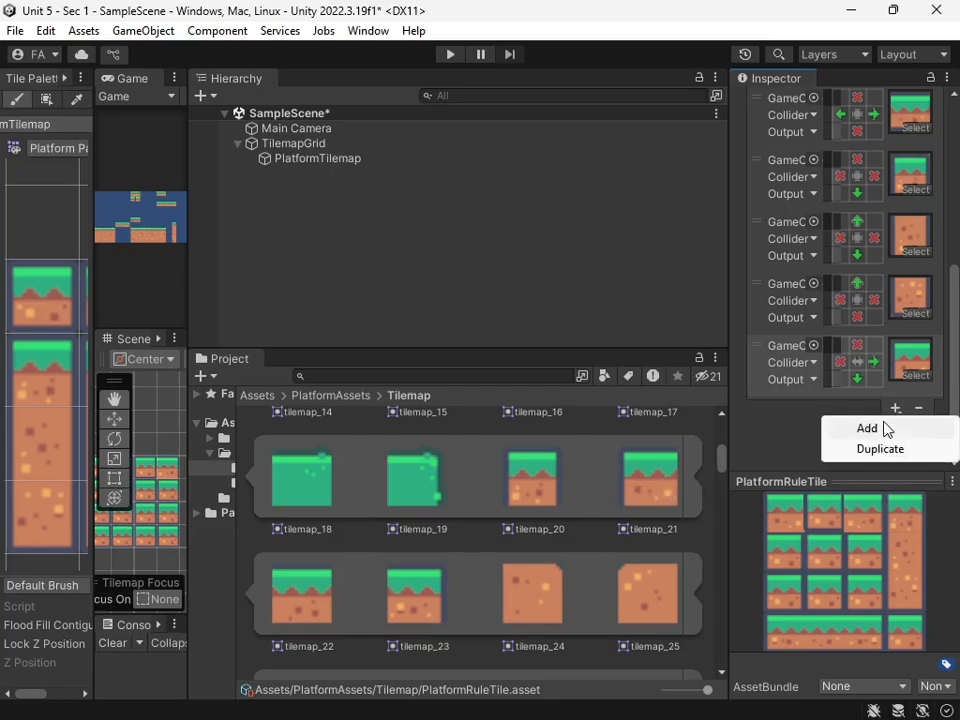
pyautogui.click(880, 427)
pyautogui.moveTo(826, 473); pyautogui.dragTo(918, 370)
pyautogui.click(860, 348)
pyautogui.click(860, 348)
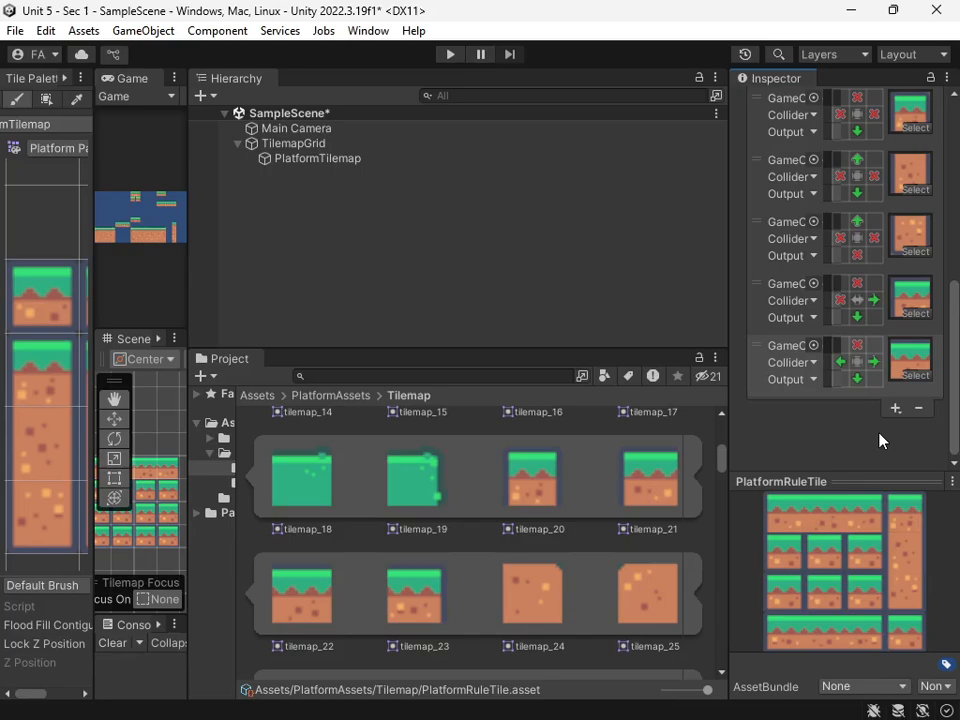
# - Examine the plain dirt sprites in the Tilemap folder, inspecting tilemap_104 and tilemap_122
pyautogui.scroll(-10, 645, 527)
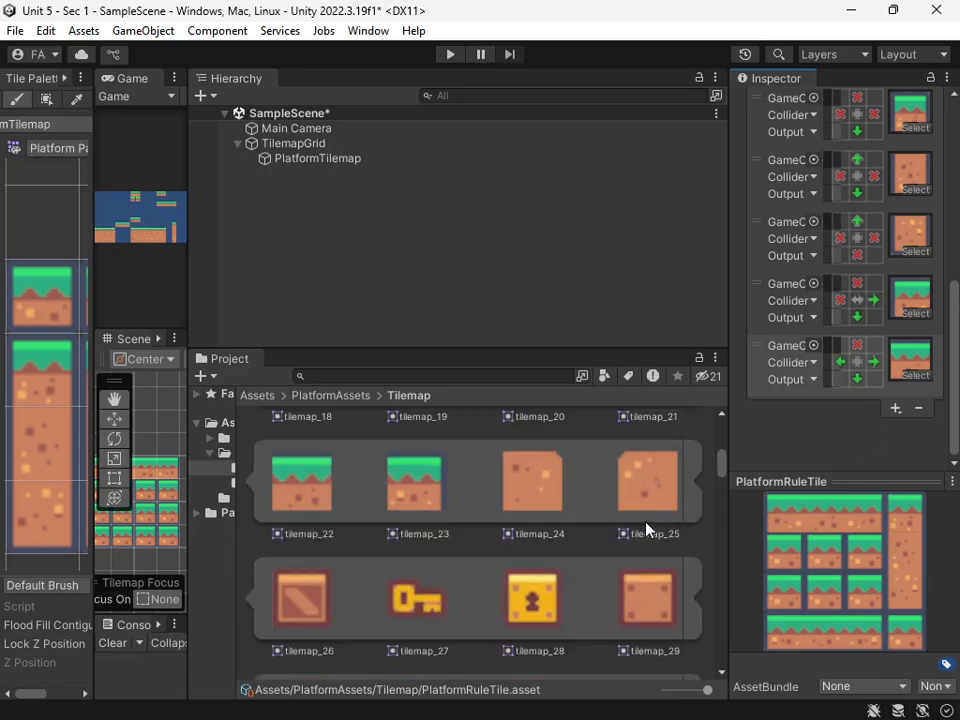
pyautogui.scroll(-12, 645, 527)
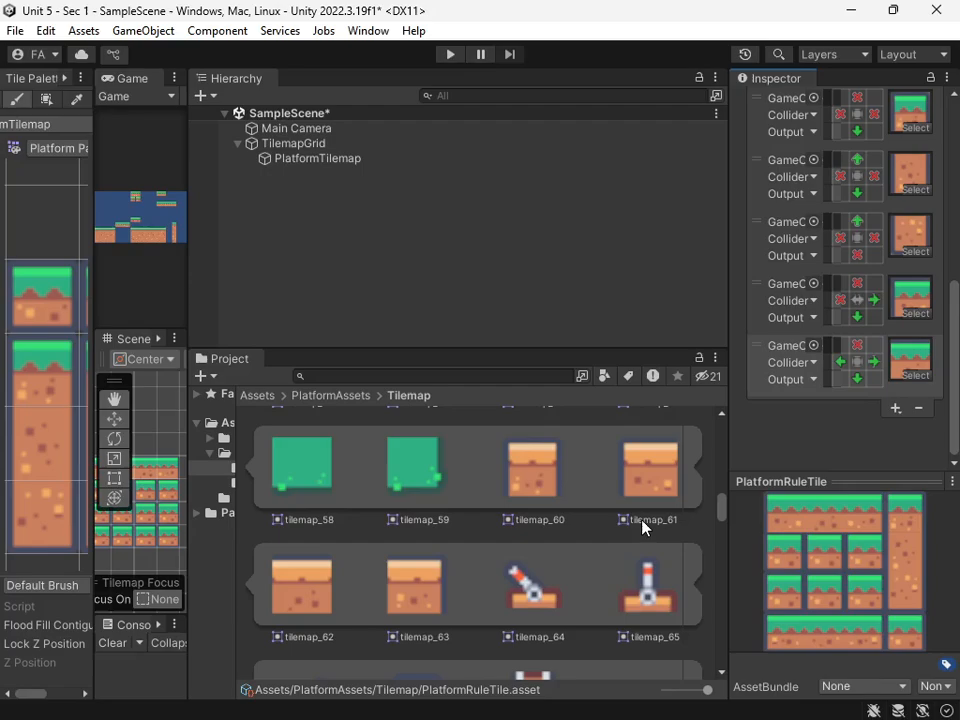
pyautogui.scroll(-6, 645, 527)
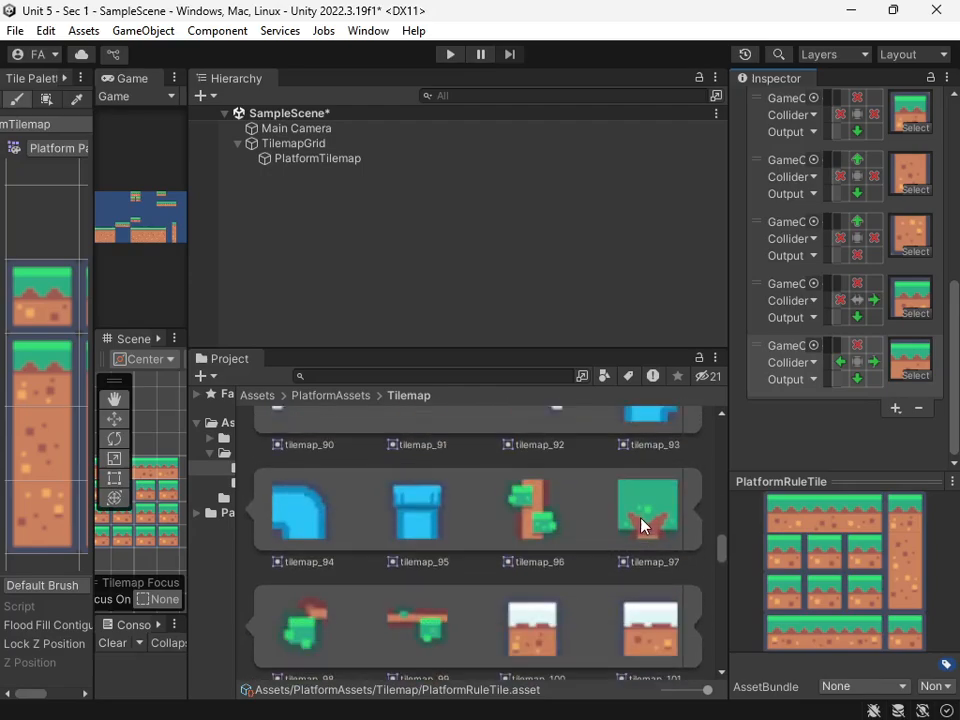
pyautogui.click(551, 482)
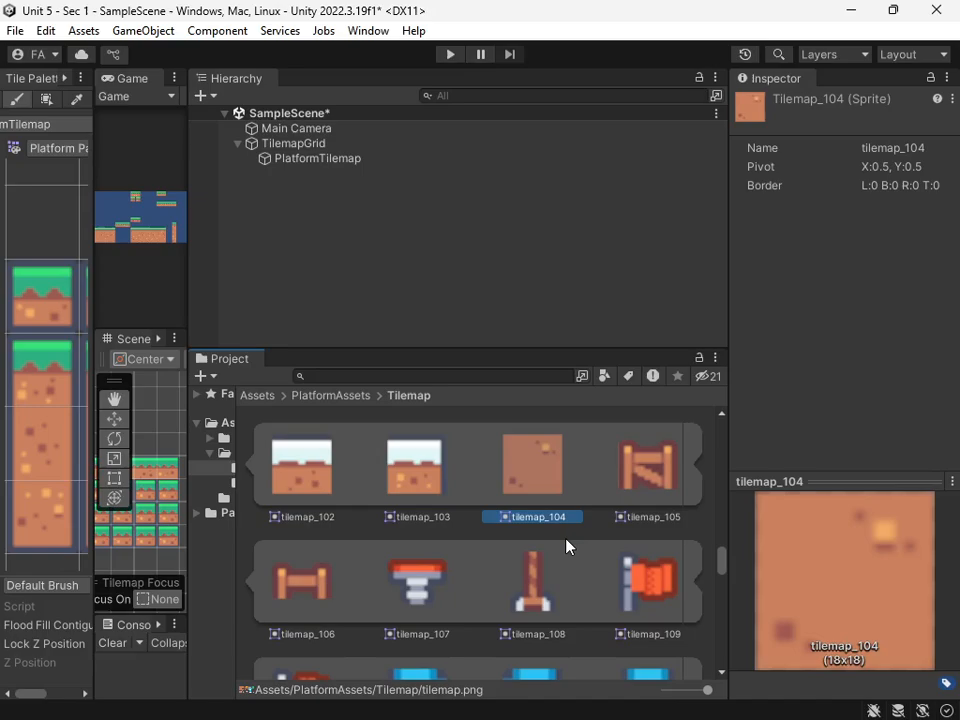
pyautogui.scroll(-4, 567, 545)
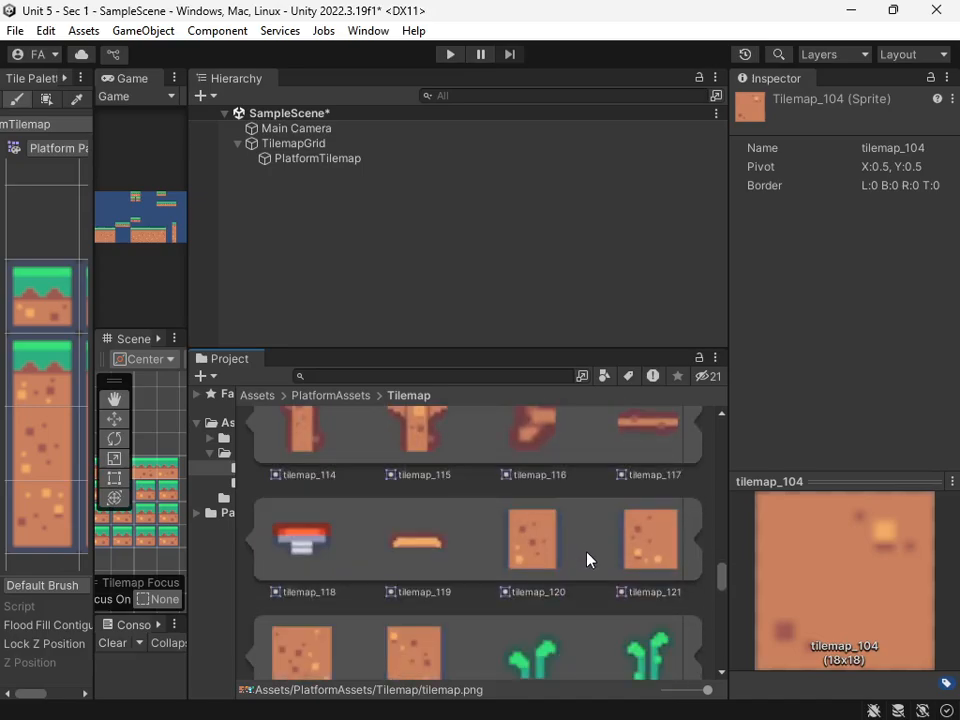
pyautogui.scroll(-2, 587, 561)
pyautogui.click(290, 575)
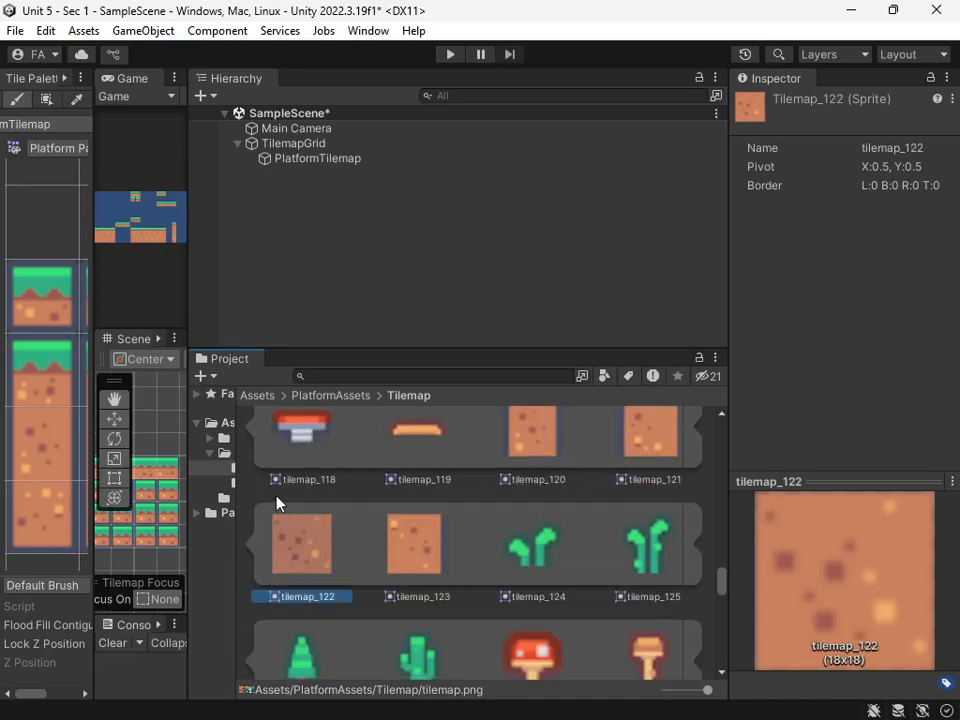
pyautogui.scroll(12, 396, 514)
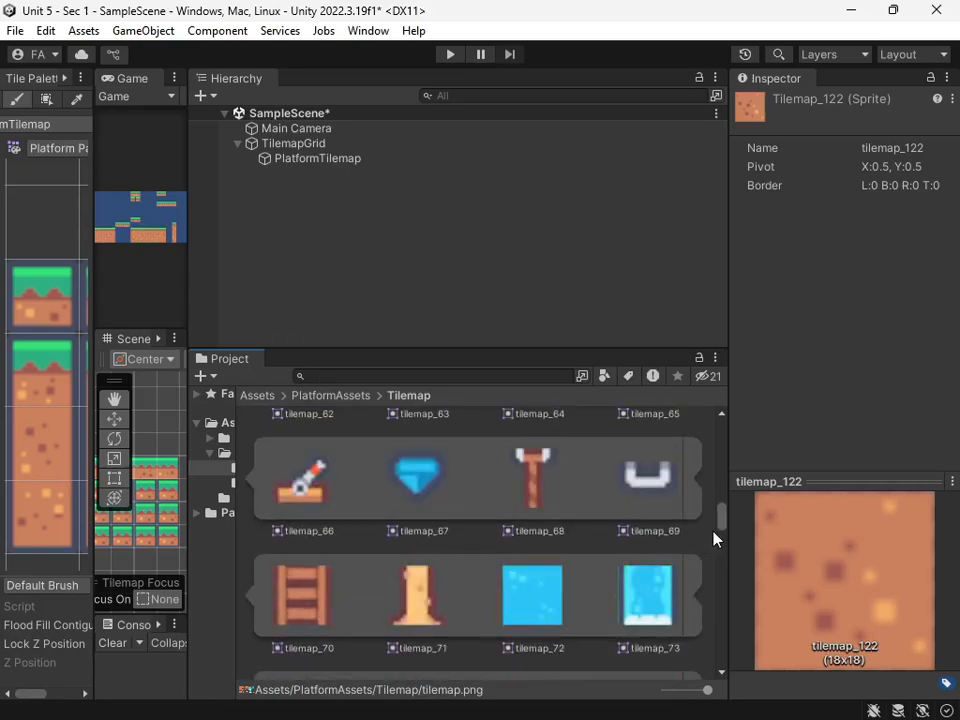
pyautogui.scroll(15, 727, 510)
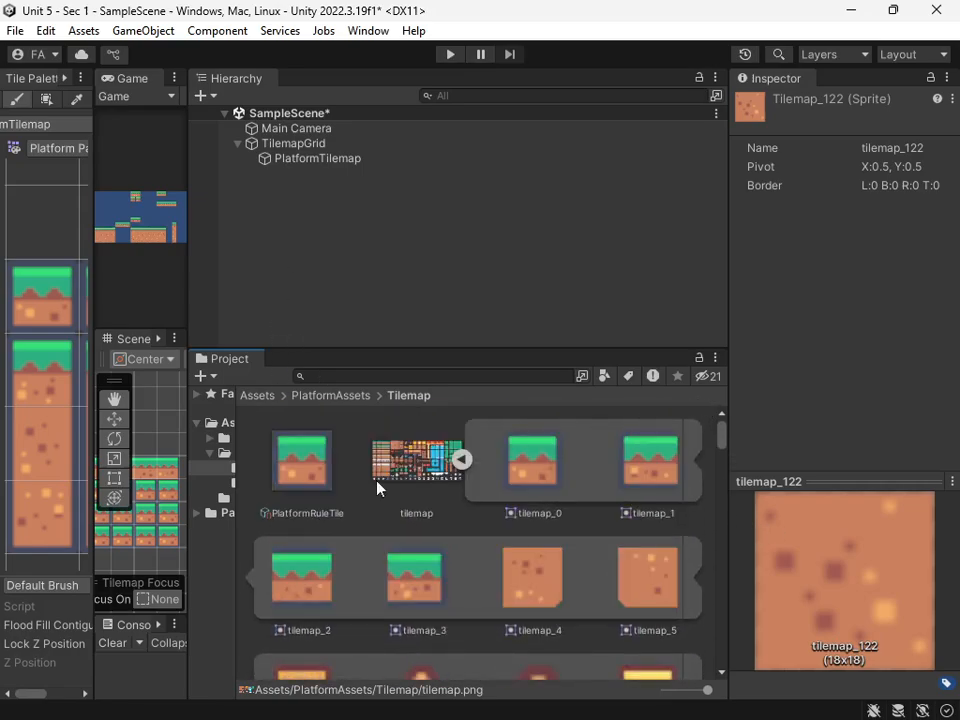
# - Reselect PlatformRuleTile and duplicate its eighth tiling rule as a ninth rule, with the dirt sprites around tilemap_122 in view
pyautogui.click(300, 462)
pyautogui.scroll(-6, 417, 570)
pyautogui.scroll(-2, 450, 569)
pyautogui.scroll(4, 520, 565)
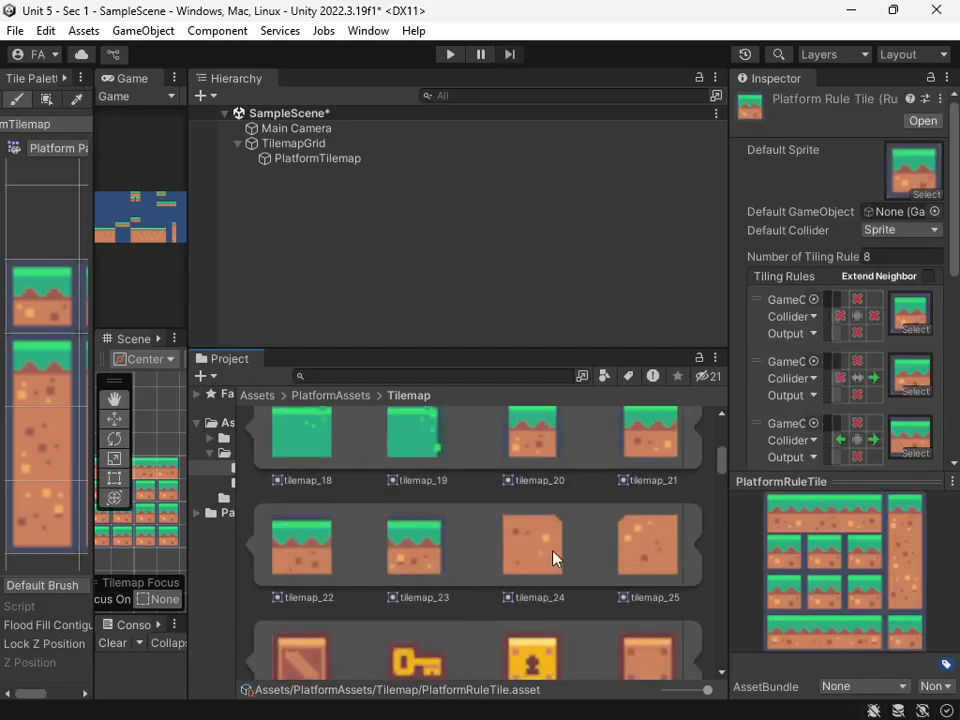
pyautogui.scroll(-12, 607, 557)
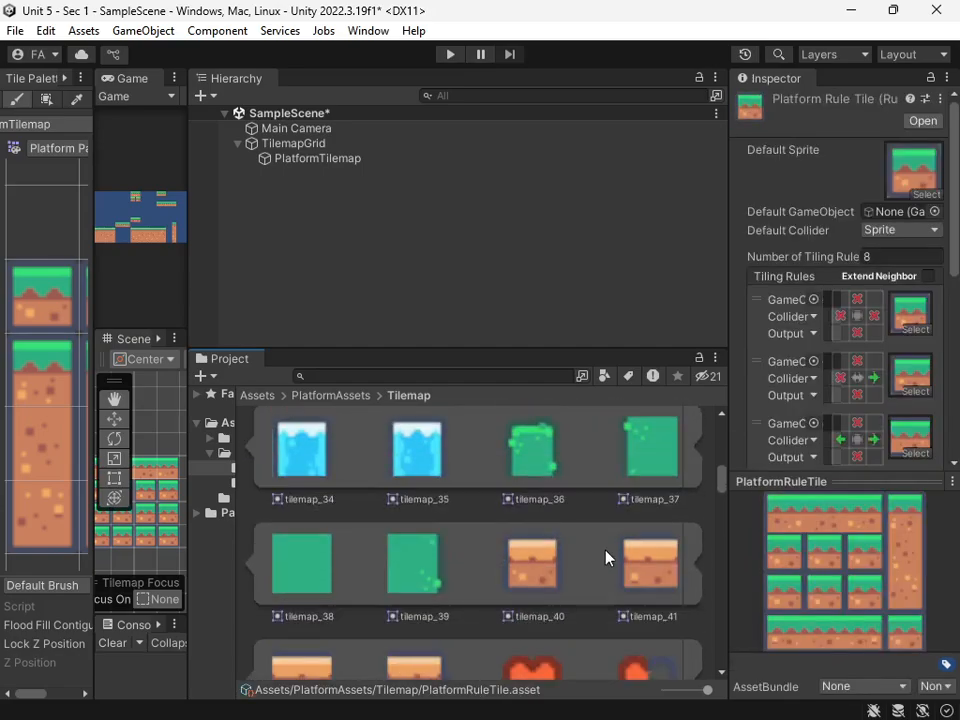
pyautogui.scroll(-14, 607, 557)
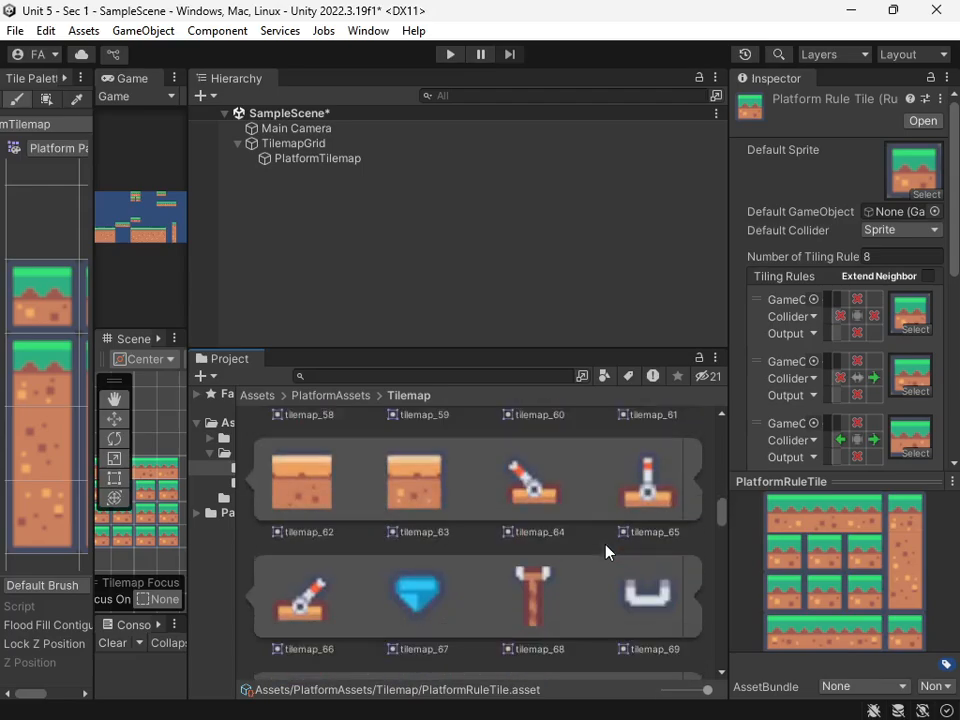
pyautogui.scroll(-15, 607, 550)
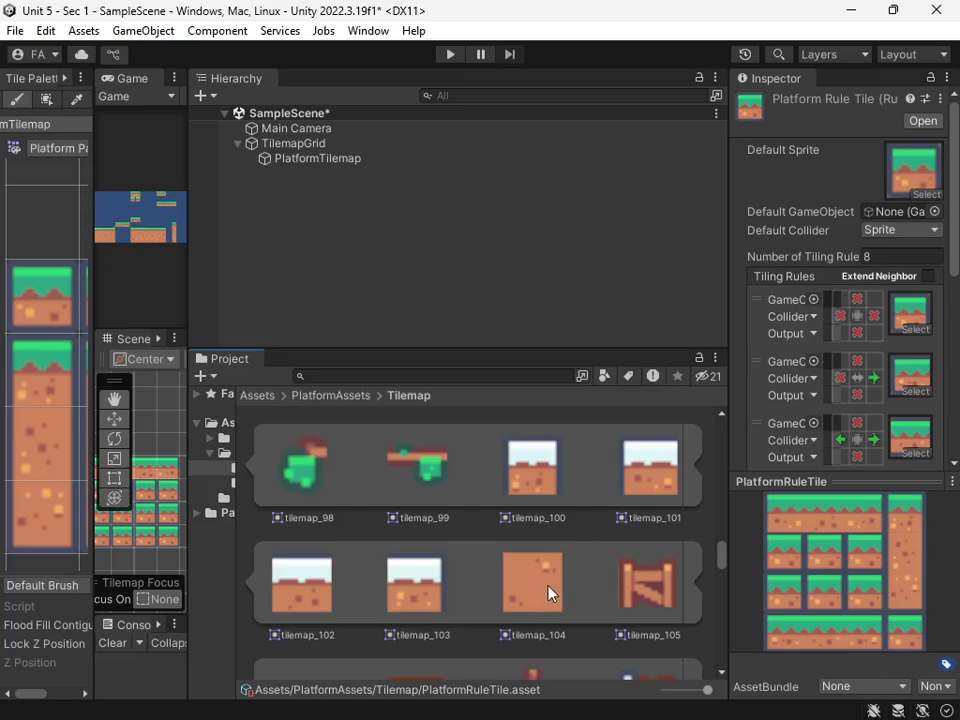
pyautogui.scroll(-10, 548, 590)
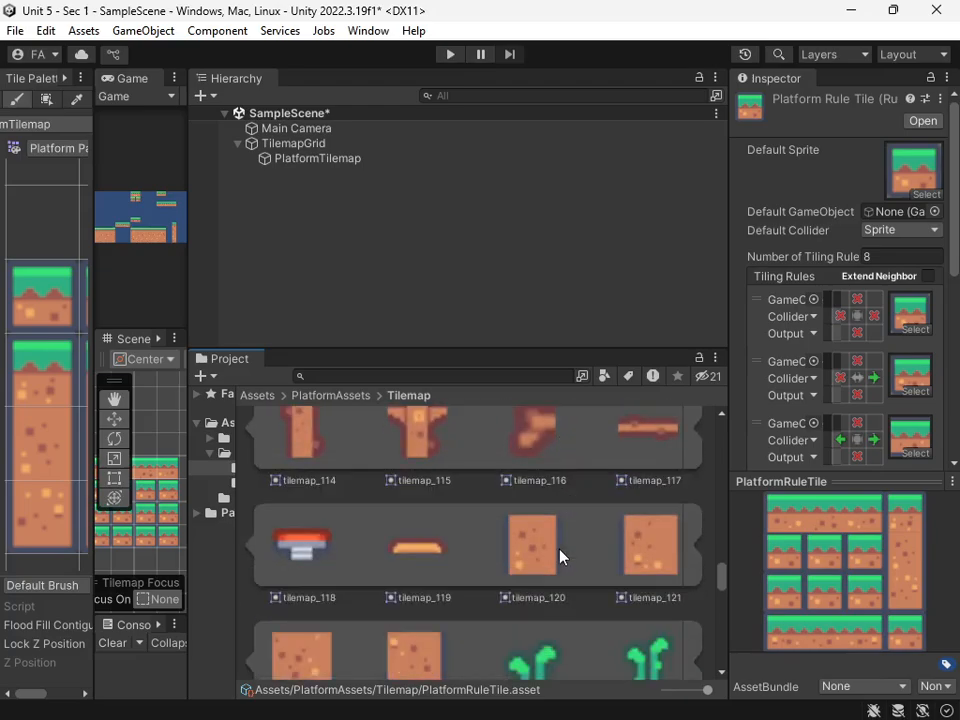
pyautogui.scroll(-1, 565, 558)
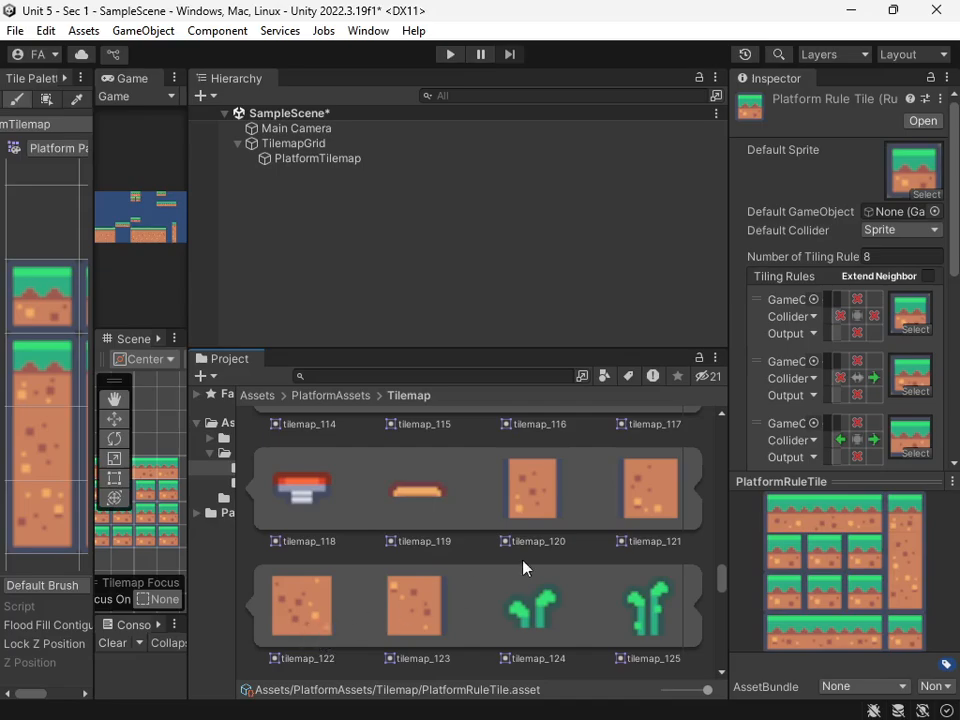
pyautogui.scroll(-8, 861, 403)
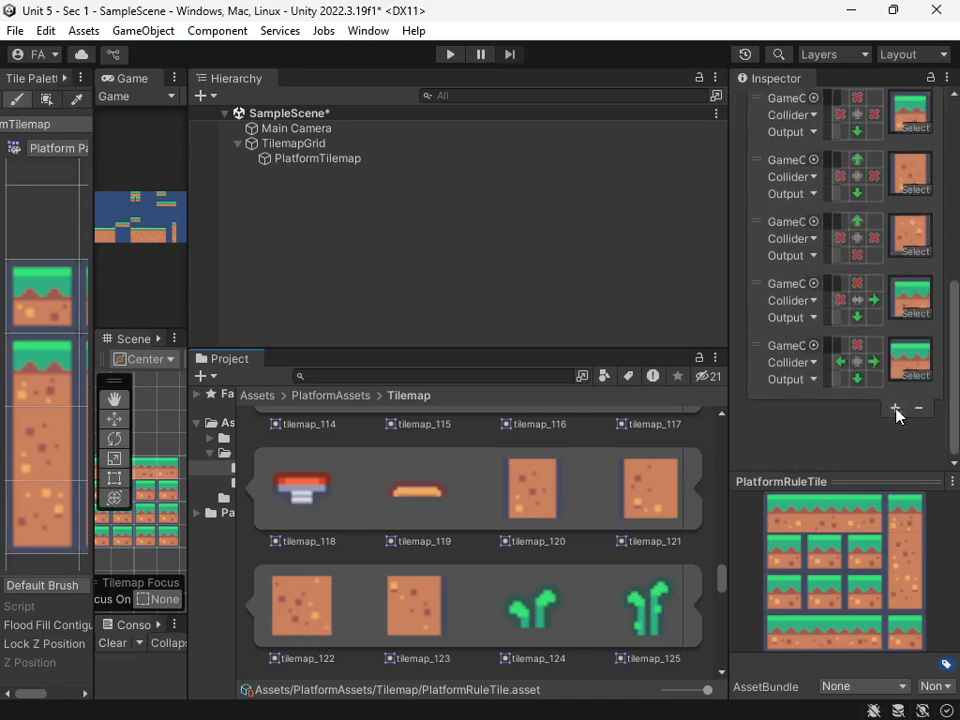
pyautogui.click(895, 409)
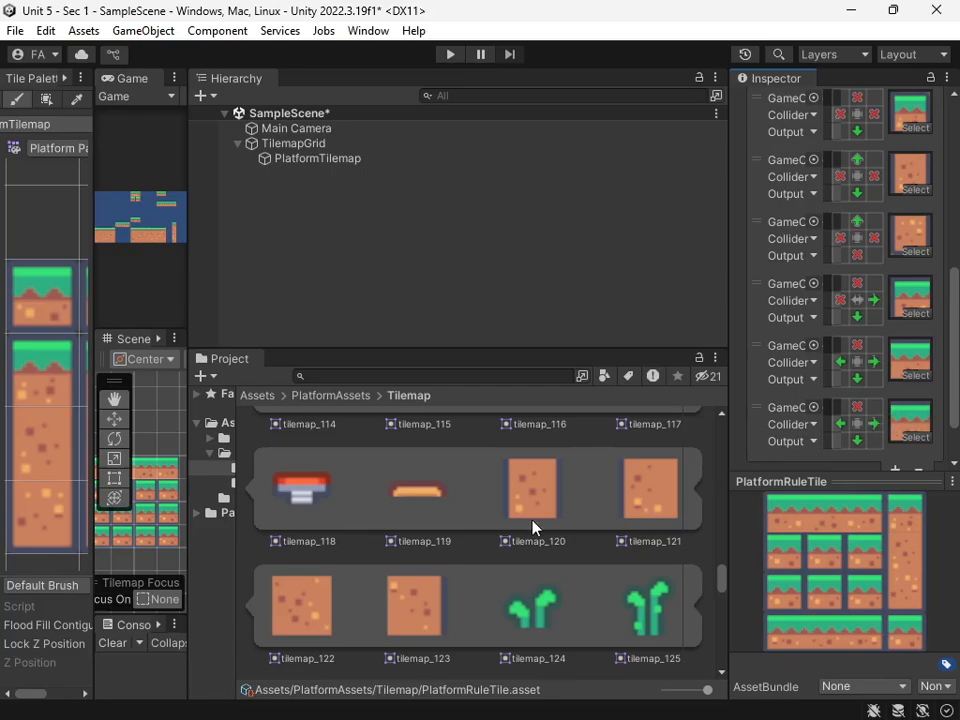
# - Assign tilemap_122 to the ninth rule, widen the Inspector, and set the rule's output to Random with size 2
pyautogui.moveTo(310, 618); pyautogui.dragTo(917, 369)
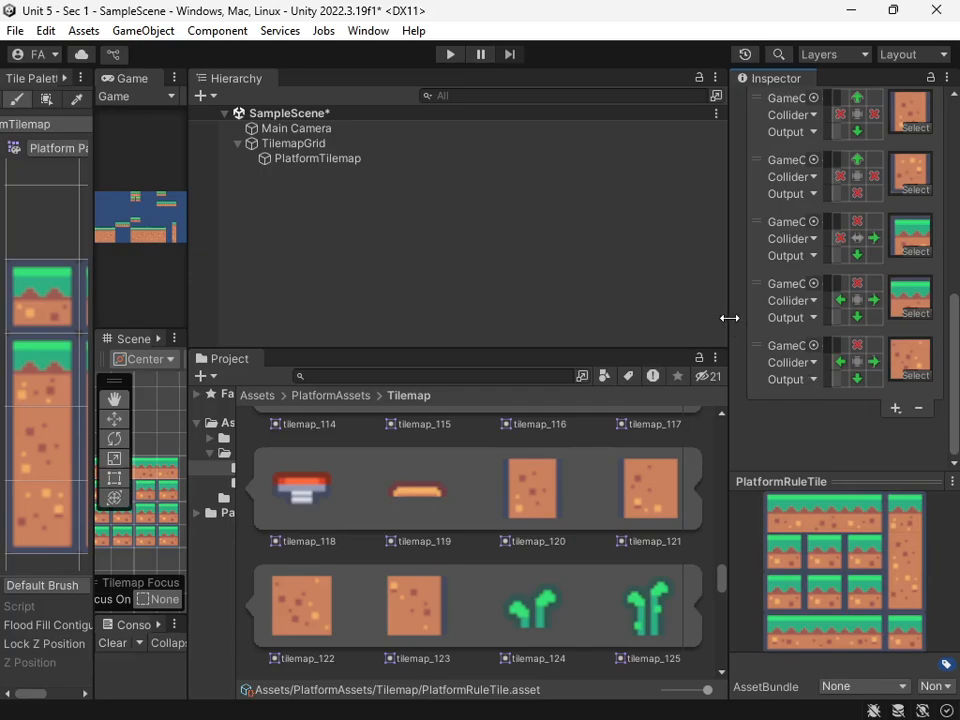
pyautogui.moveTo(729, 317); pyautogui.dragTo(613, 326)
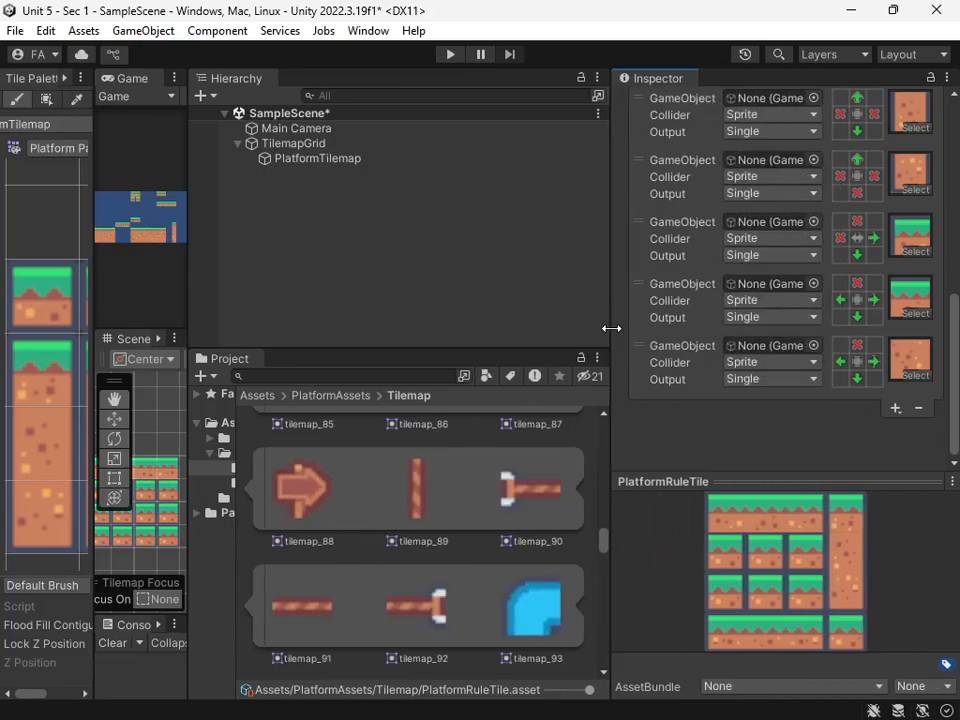
pyautogui.click(812, 386)
pyautogui.click(807, 422)
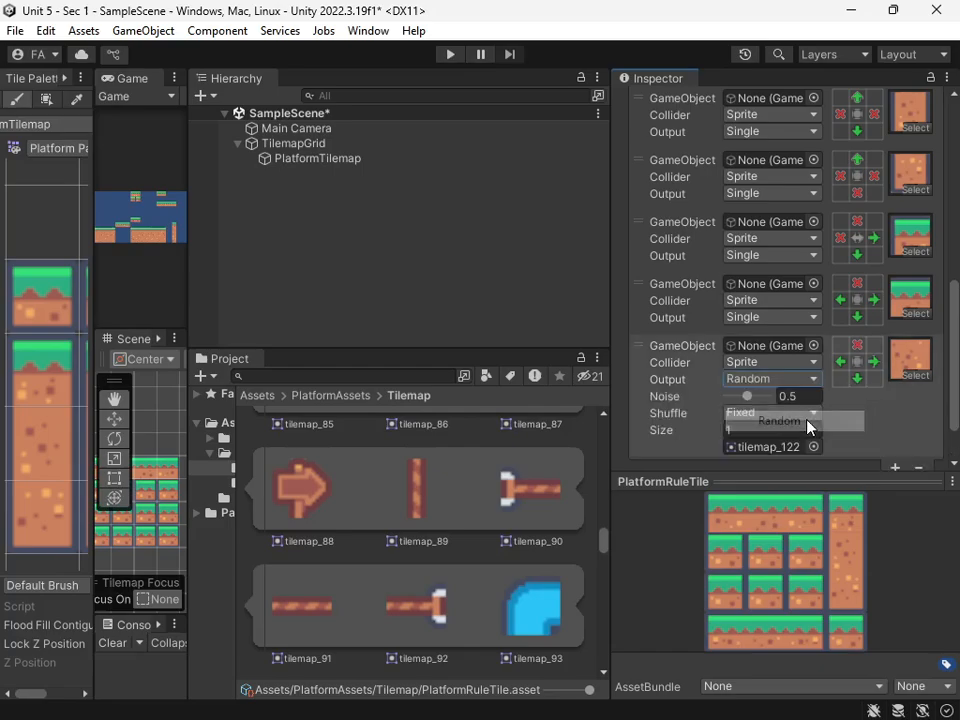
pyautogui.scroll(-2, 825, 444)
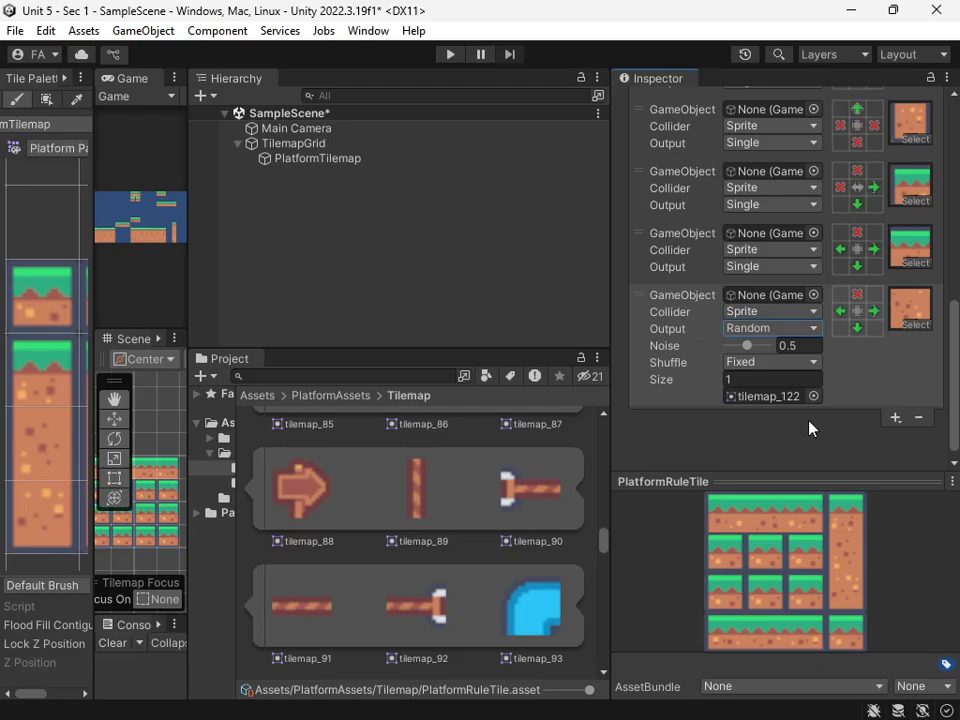
pyautogui.click(741, 378)
pyautogui.write('2')
pyautogui.press('Return')
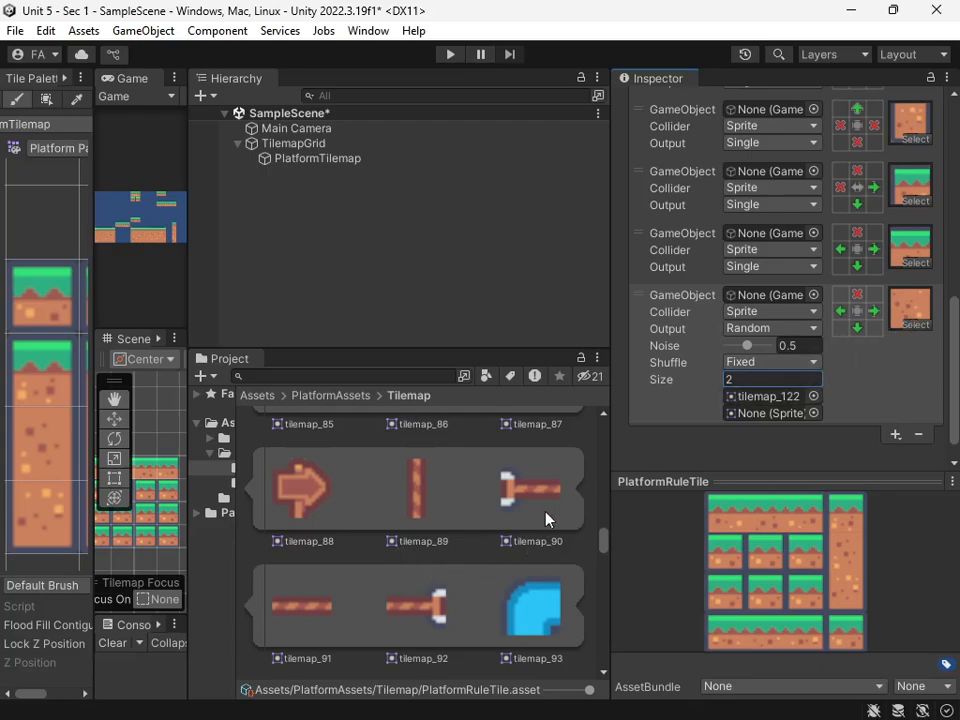
# - Assign tilemap_104 as the second random sprite of the ninth rule
pyautogui.scroll(3, 546, 519)
pyautogui.scroll(1, 506, 551)
pyautogui.scroll(-7, 512, 545)
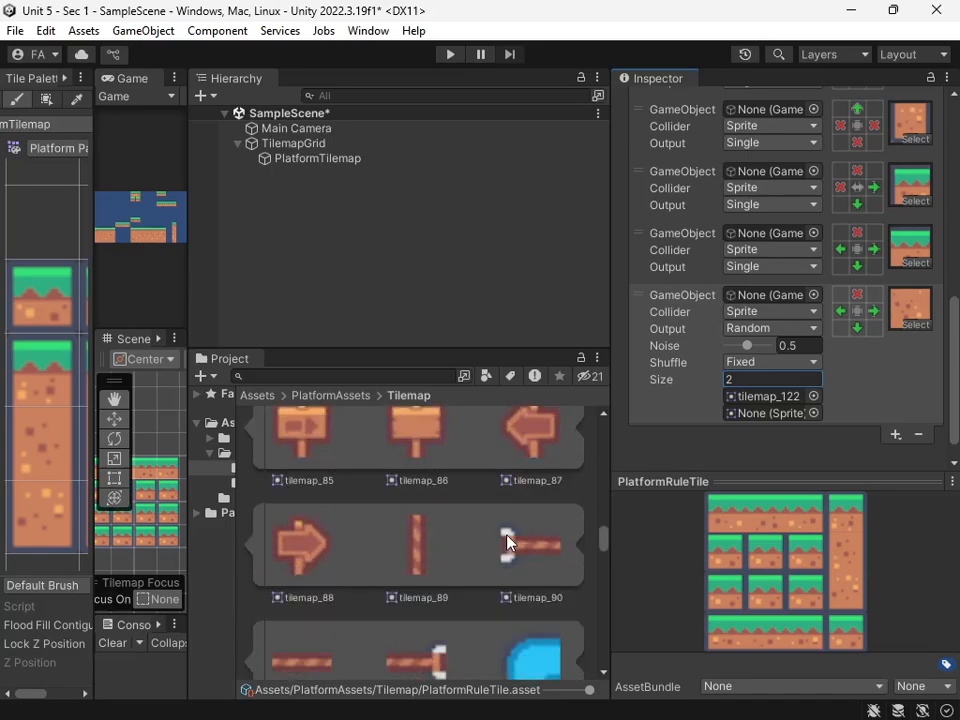
pyautogui.scroll(-2, 513, 540)
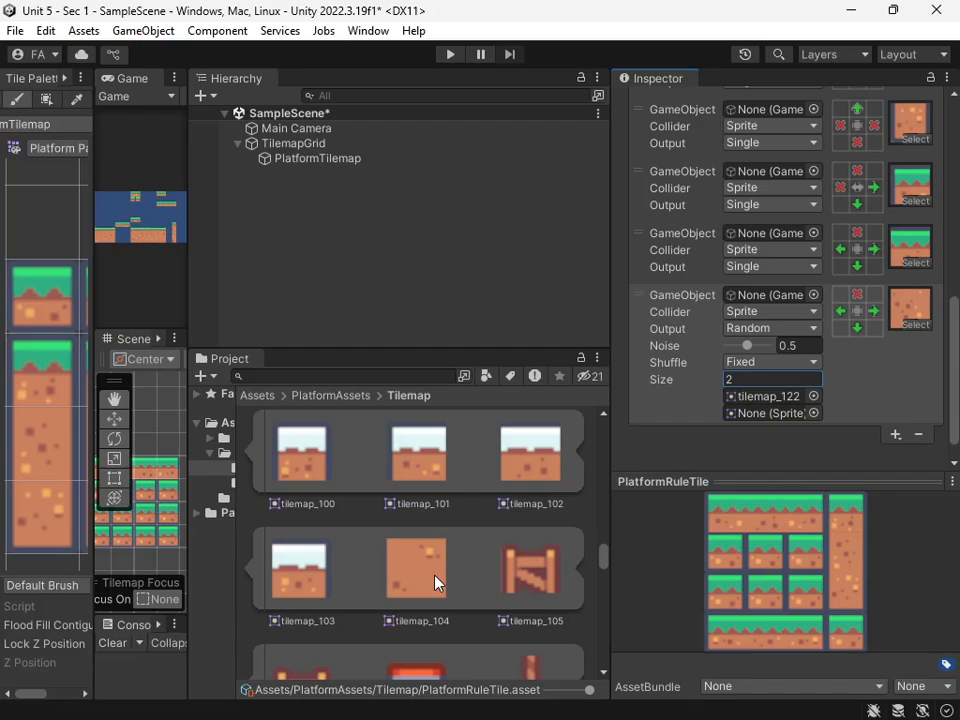
pyautogui.moveTo(433, 578); pyautogui.dragTo(780, 398)
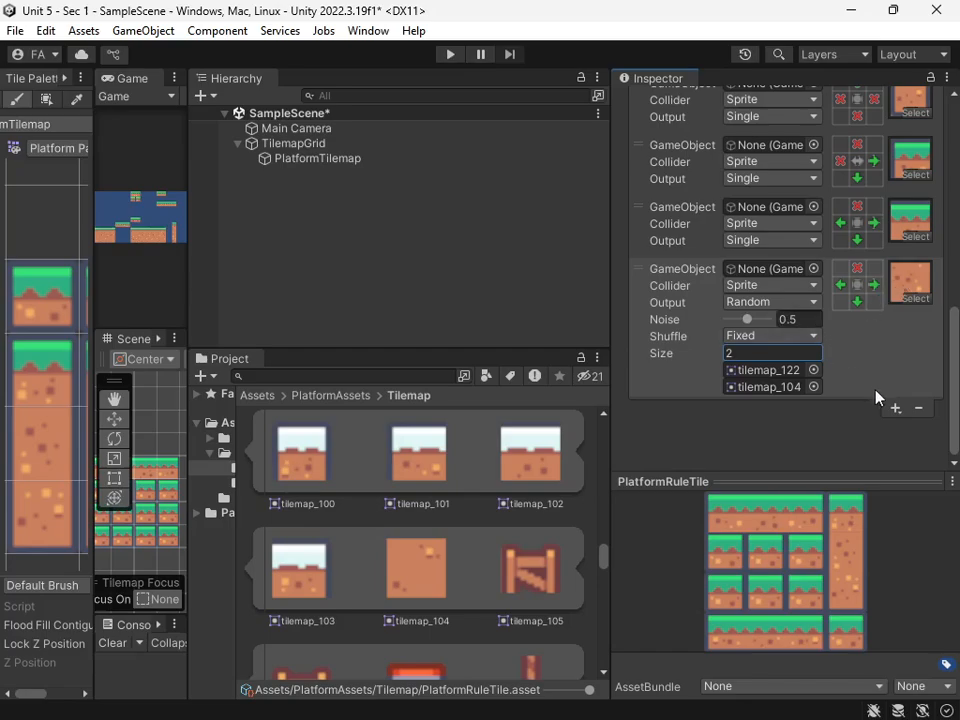
# - Add a tenth tiling rule below the ninth and look through the Tilemap folder for its sprite
pyautogui.click(896, 409)
pyautogui.click(866, 428)
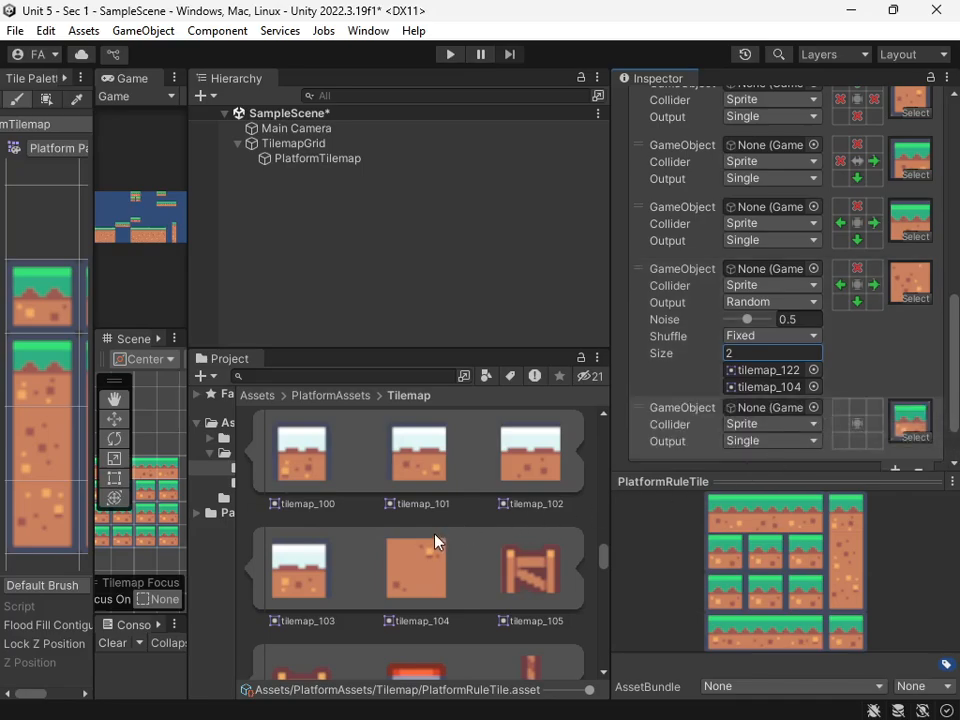
pyautogui.scroll(-10, 435, 541)
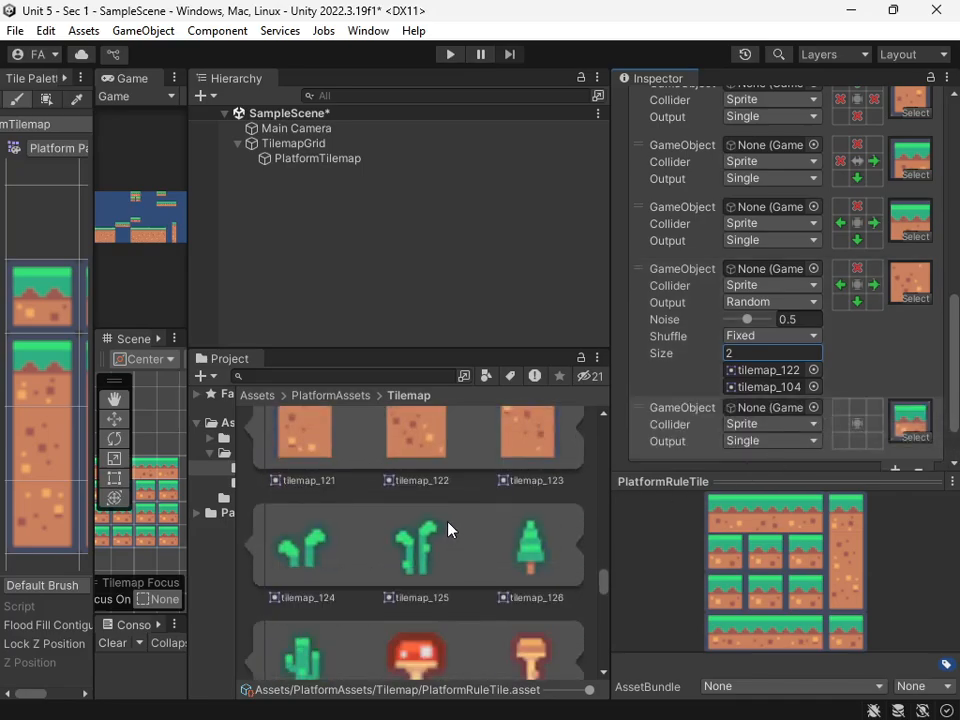
pyautogui.scroll(2, 450, 530)
pyautogui.scroll(-1, 400, 595)
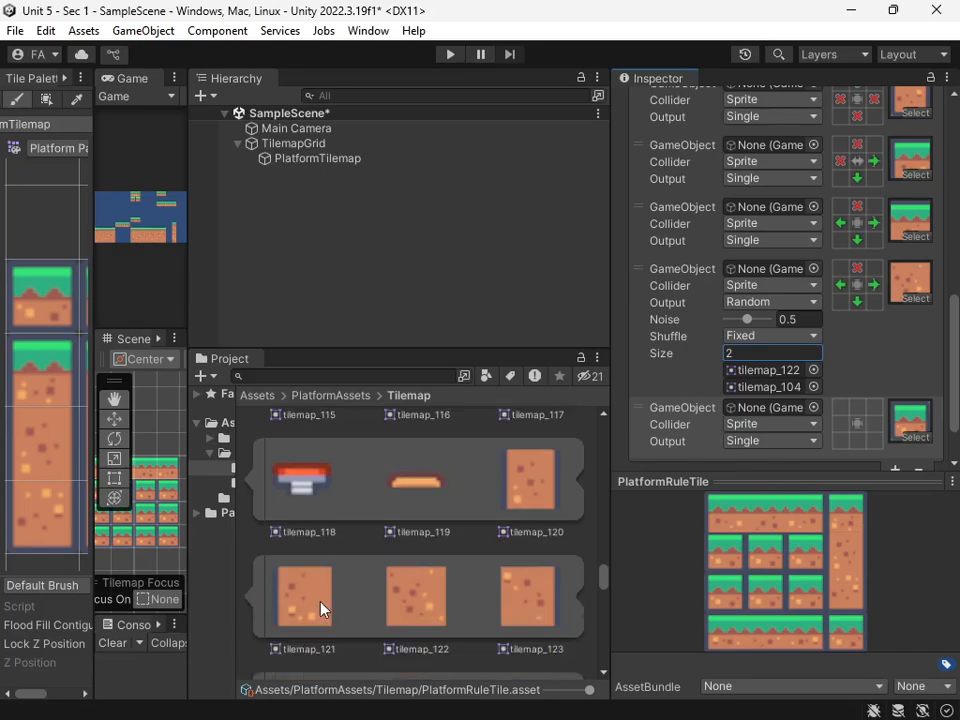
pyautogui.scroll(4, 465, 587)
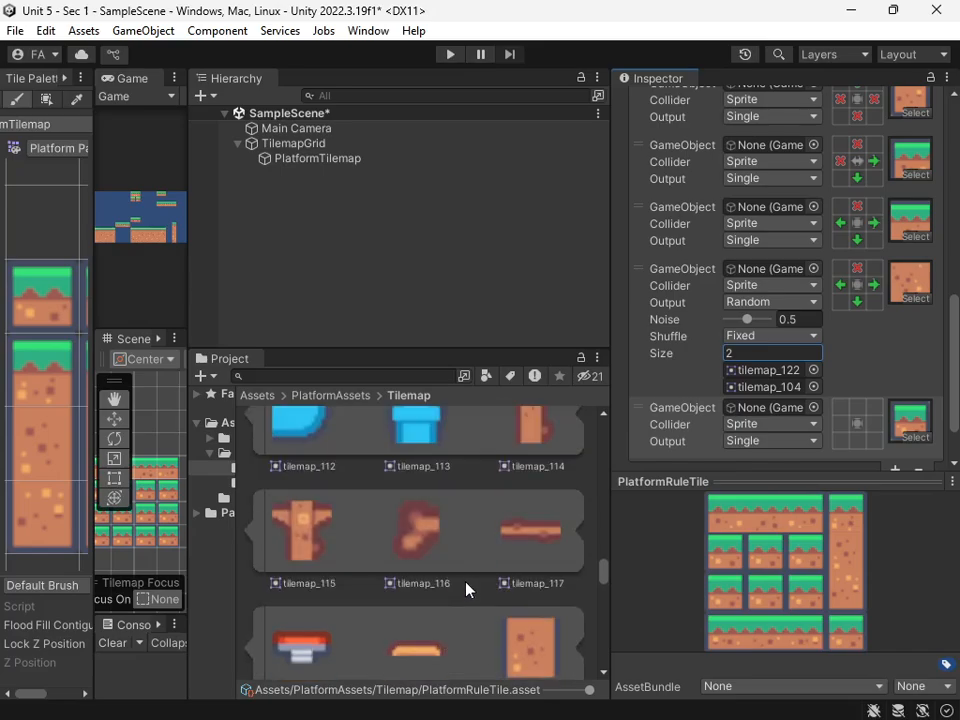
pyautogui.scroll(1, 490, 585)
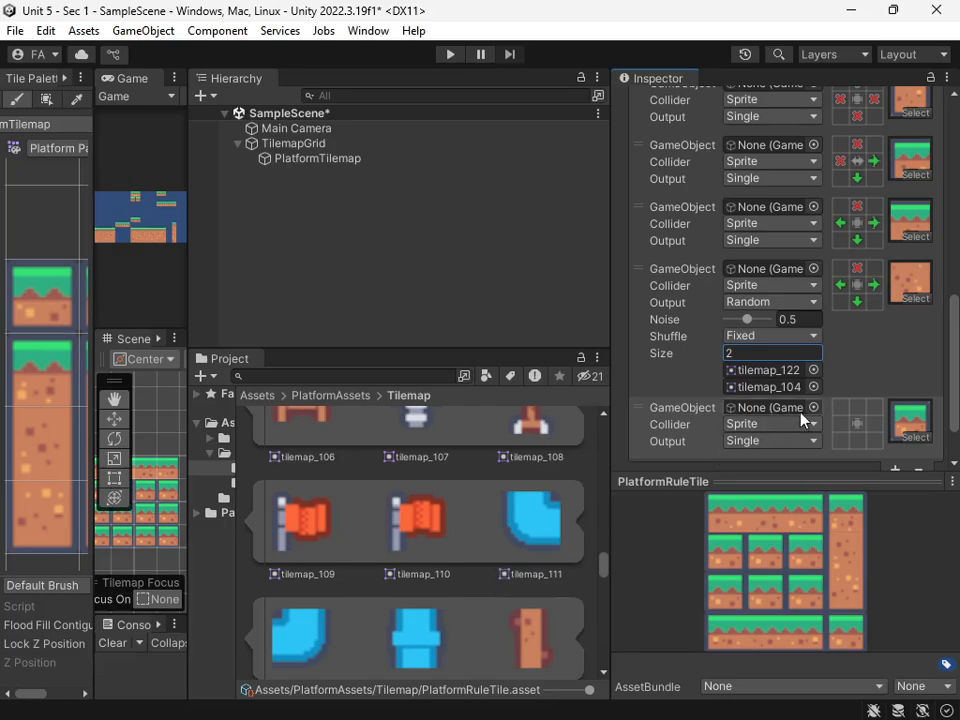
# - Undo the tenth rule's addition and the ninth rule's Random output and dirt sprite assignments
pyautogui.click(871, 358)
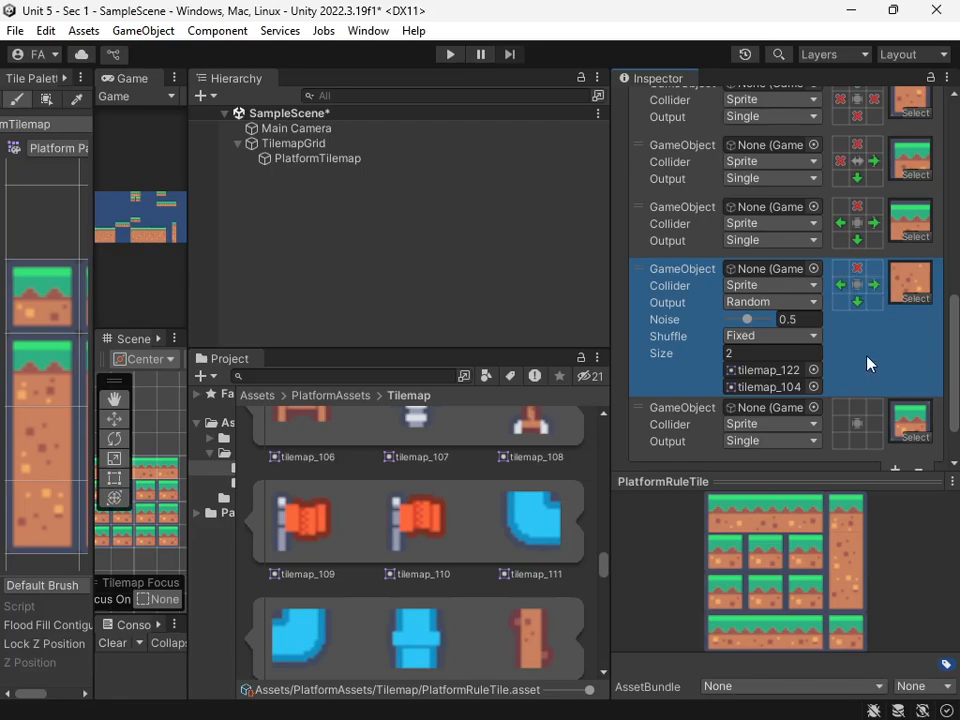
pyautogui.hotkey('ctrl', 'z')
pyautogui.hotkey('ctrl', 'z')
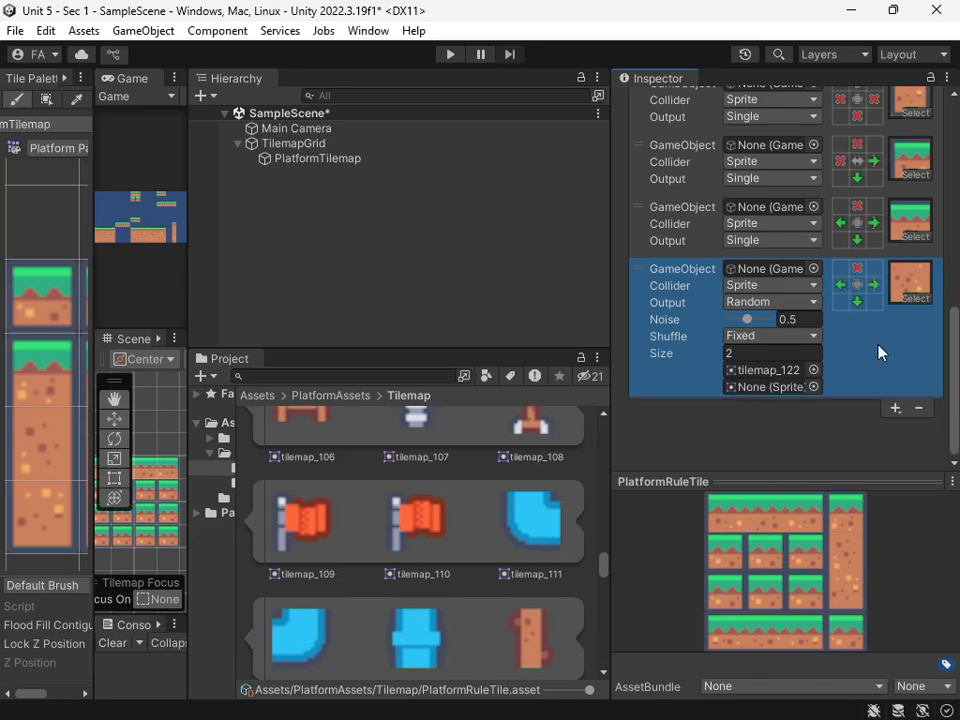
pyautogui.click(857, 269)
pyautogui.hotkey('ctrl', 'z')
pyautogui.hotkey('ctrl', 'z')
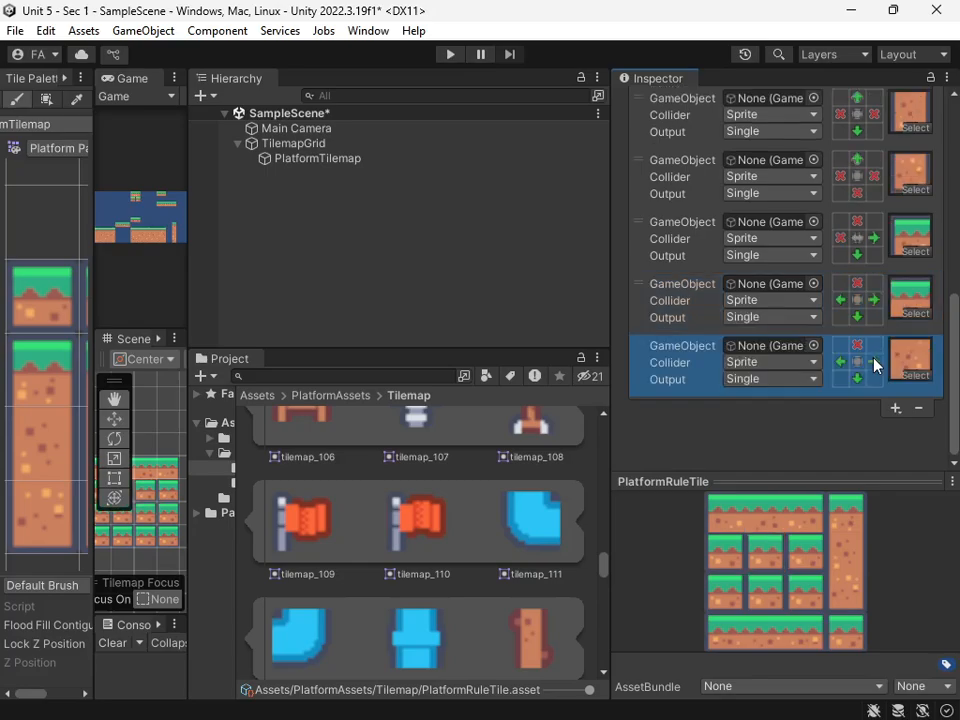
pyautogui.hotkey('ctrl', 'z')
# - Add a tenth tiling rule requiring tiles above, below, left and right, and set its output to Random
pyautogui.click(893, 411)
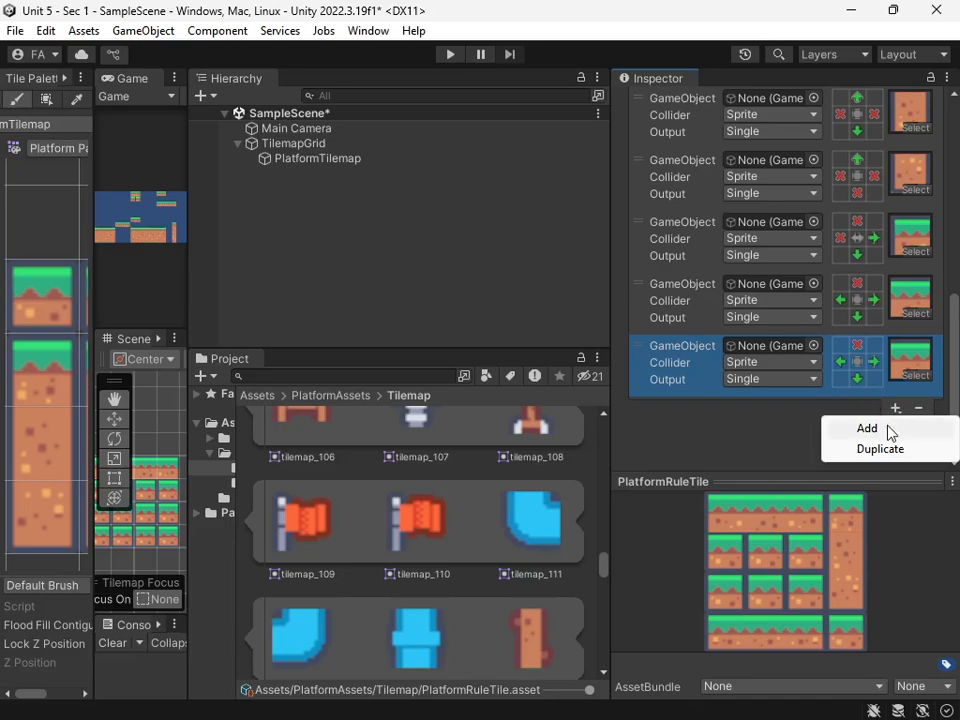
pyautogui.click(887, 431)
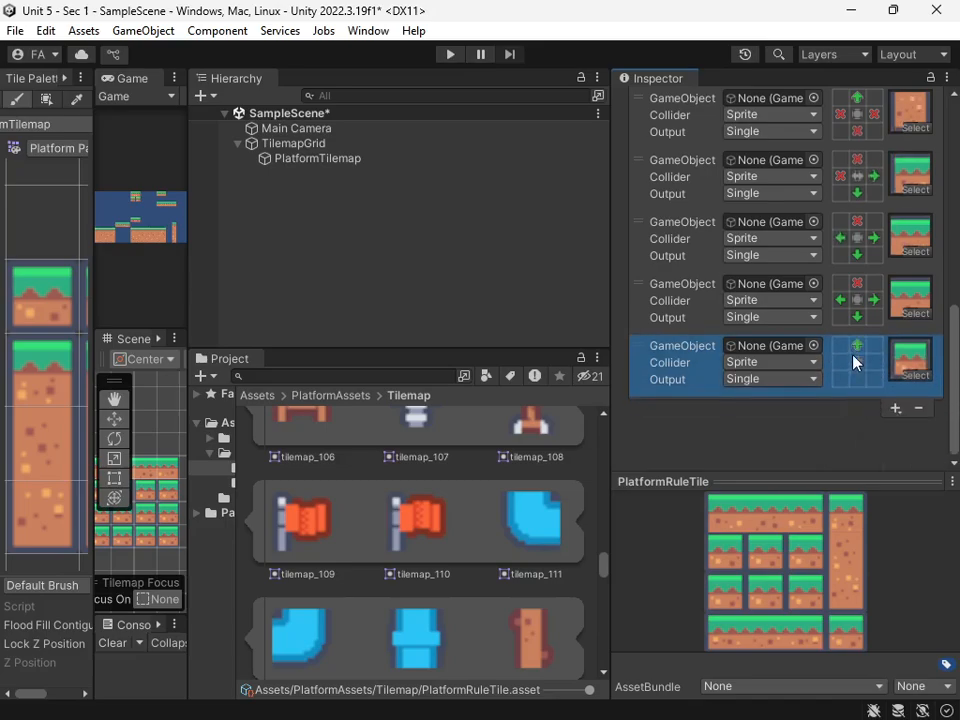
pyautogui.click(775, 380)
pyautogui.click(780, 421)
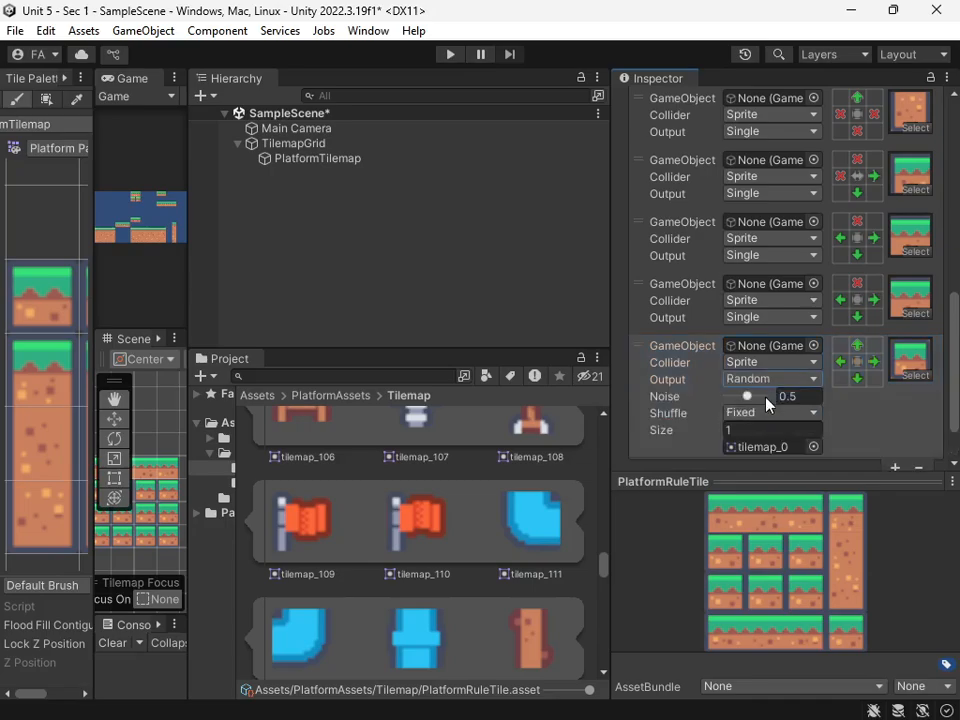
# - Set the number of random sprites in the last tiling rule to 2
pyautogui.click(768, 428)
pyautogui.write('2')
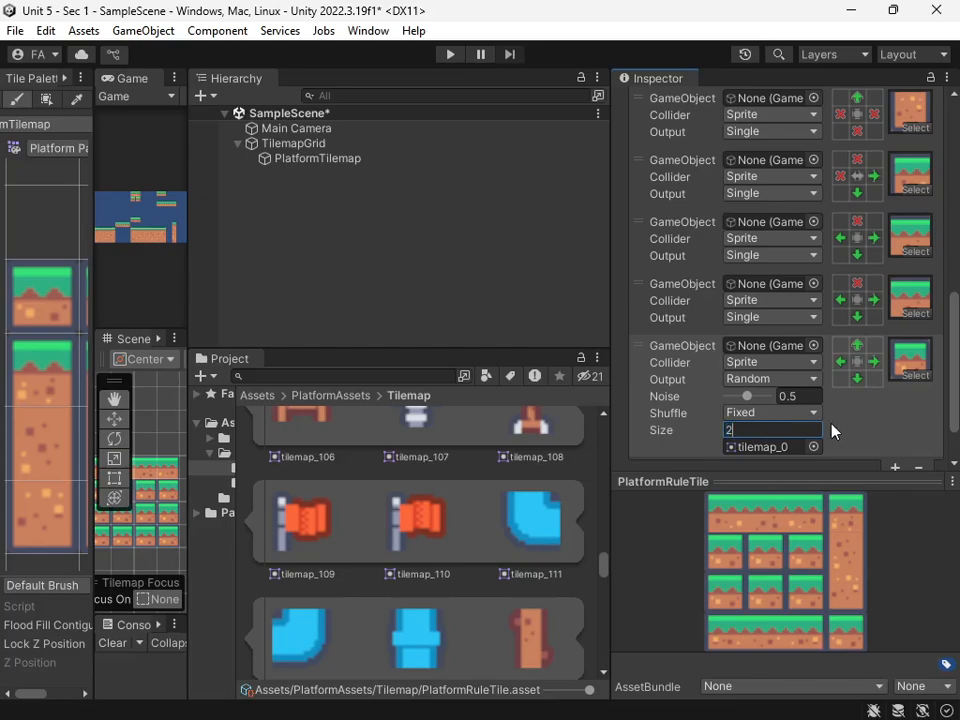
pyautogui.click(856, 367)
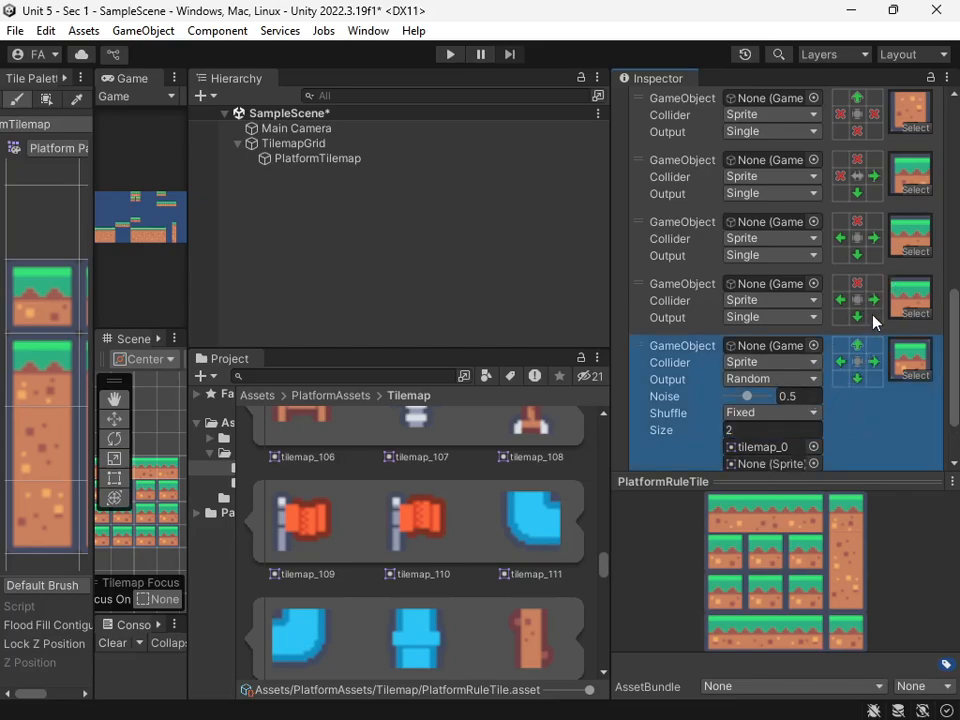
# - Change the grass rule just above the Random rule to require a tile above it
pyautogui.click(900, 308)
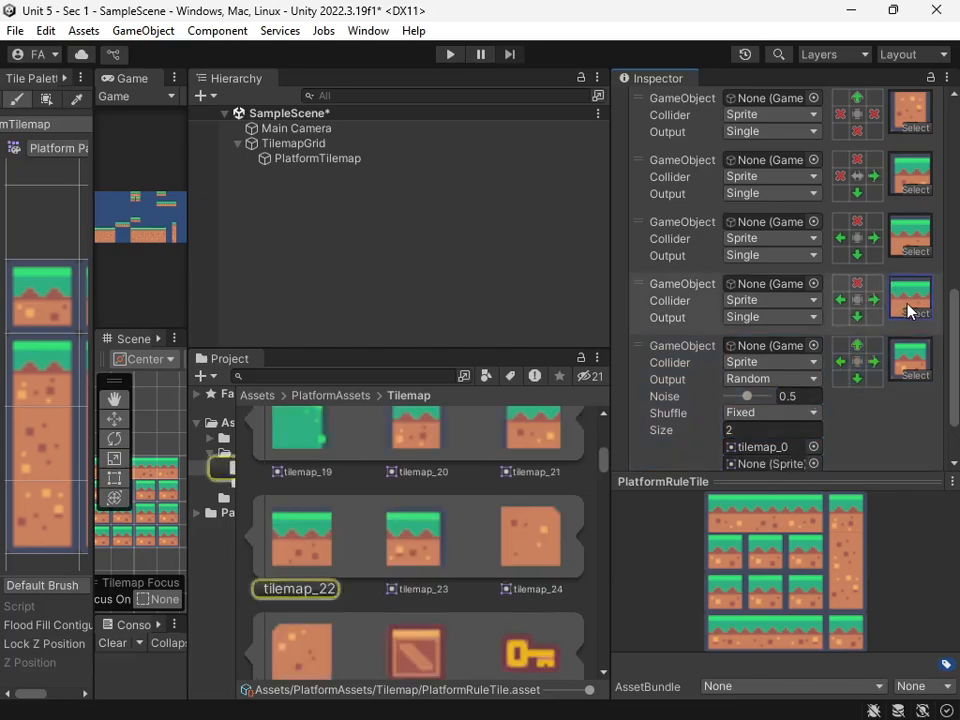
pyautogui.click(859, 286)
pyautogui.click(859, 286)
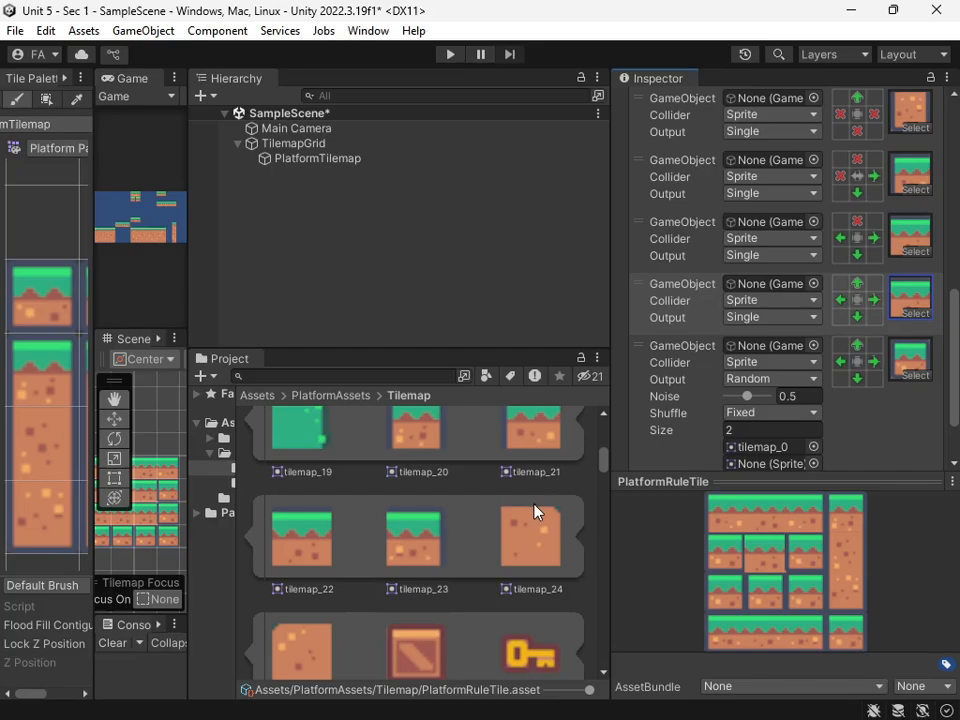
pyautogui.scroll(-6, 536, 514)
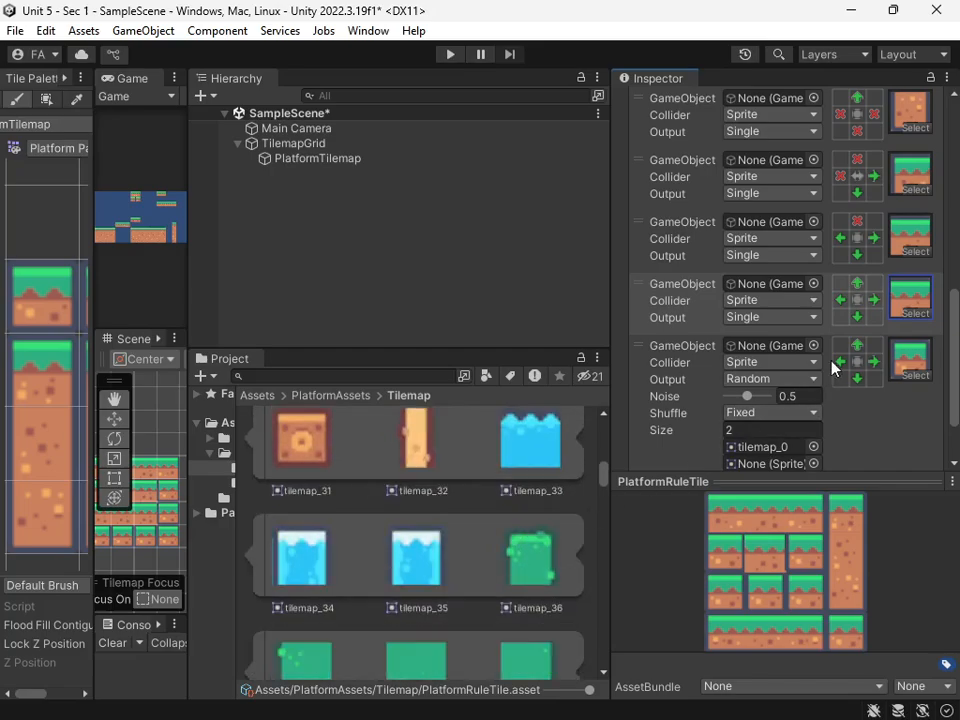
# - Remove the redundant grass-topped tiling rule just above the Random rule
pyautogui.click(896, 302)
pyautogui.scroll(-1, 882, 416)
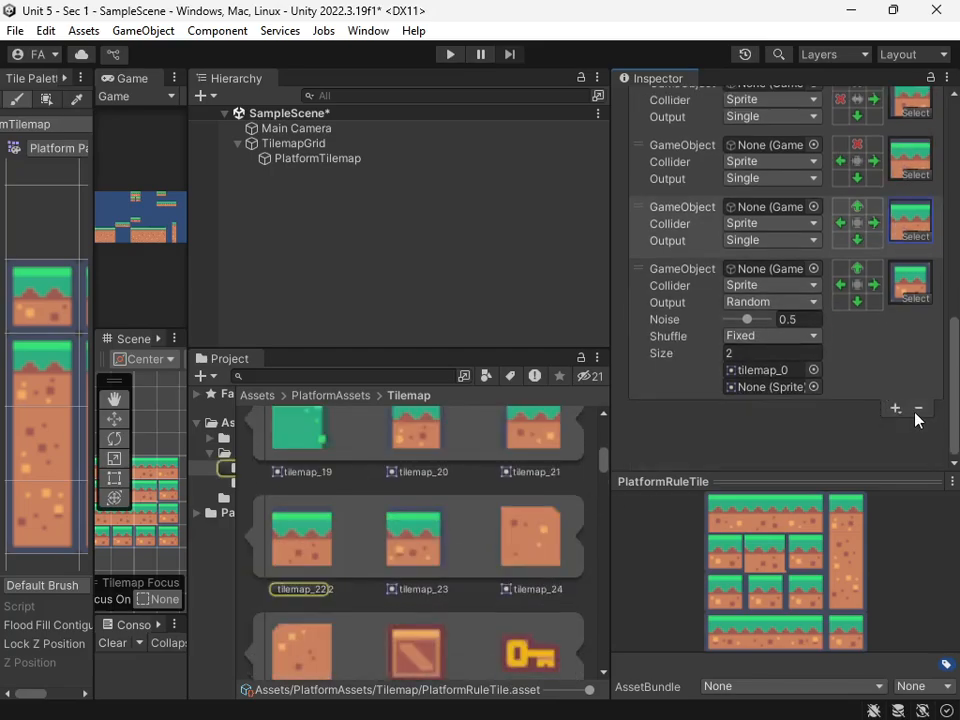
pyautogui.click(918, 408)
pyautogui.scroll(-1, 865, 428)
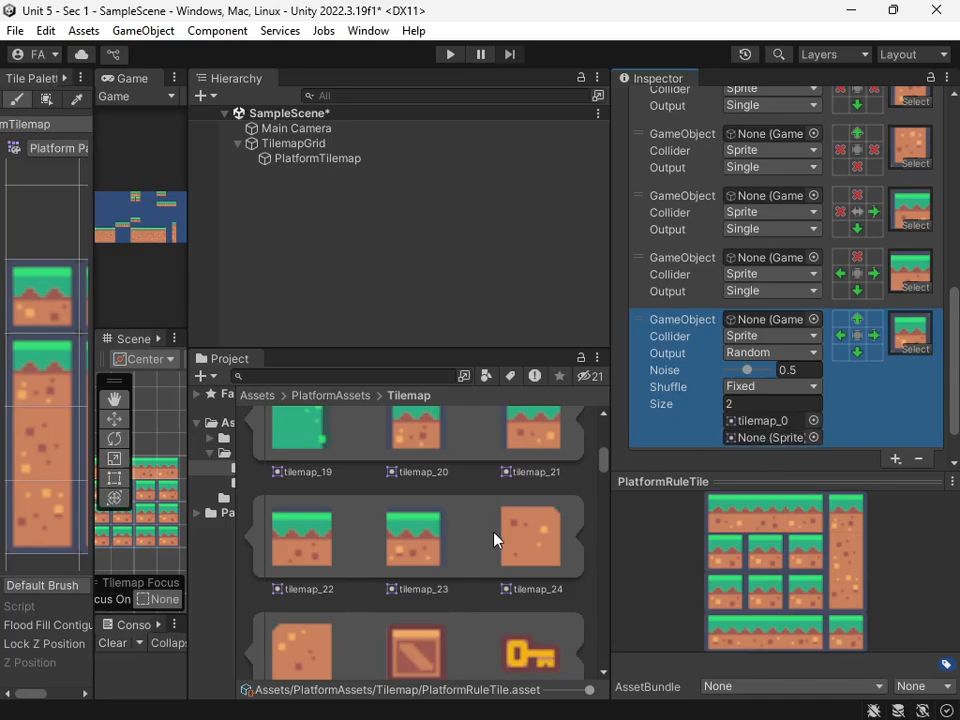
# - Assign tilemap_104 and tilemap_122 as the two random sprites of the last tiling rule
pyautogui.scroll(-15, 531, 535)
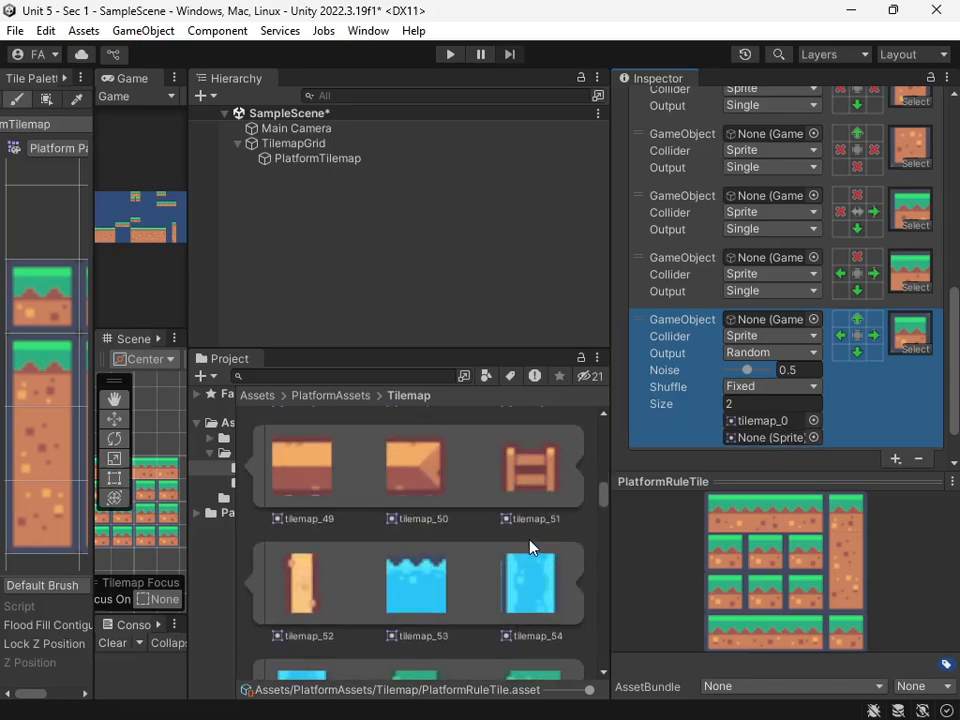
pyautogui.scroll(-8, 529, 545)
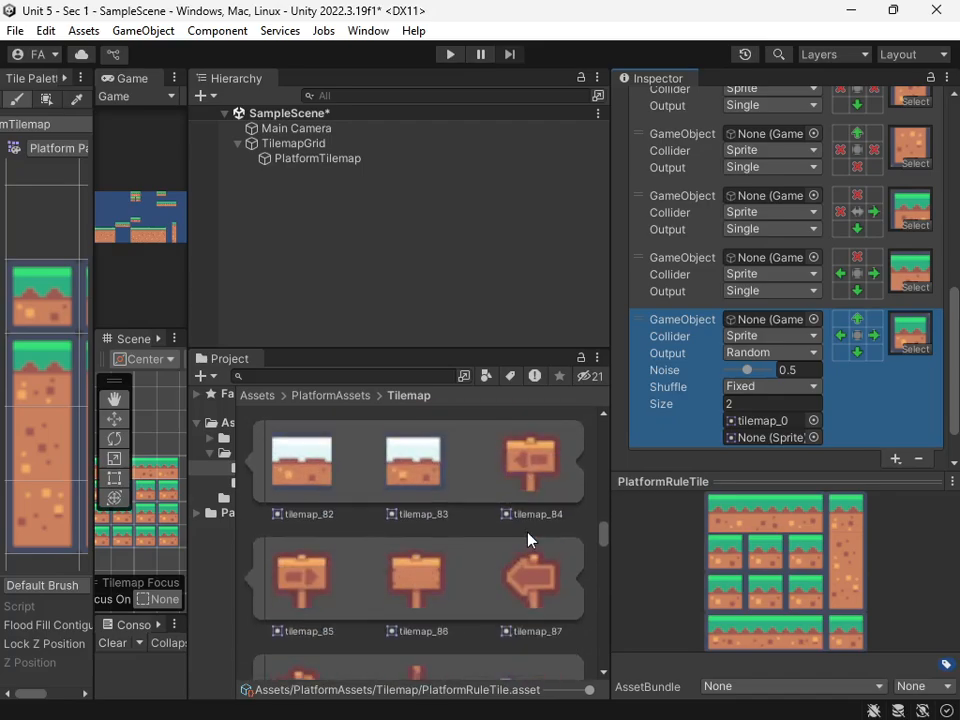
pyautogui.scroll(-5, 530, 557)
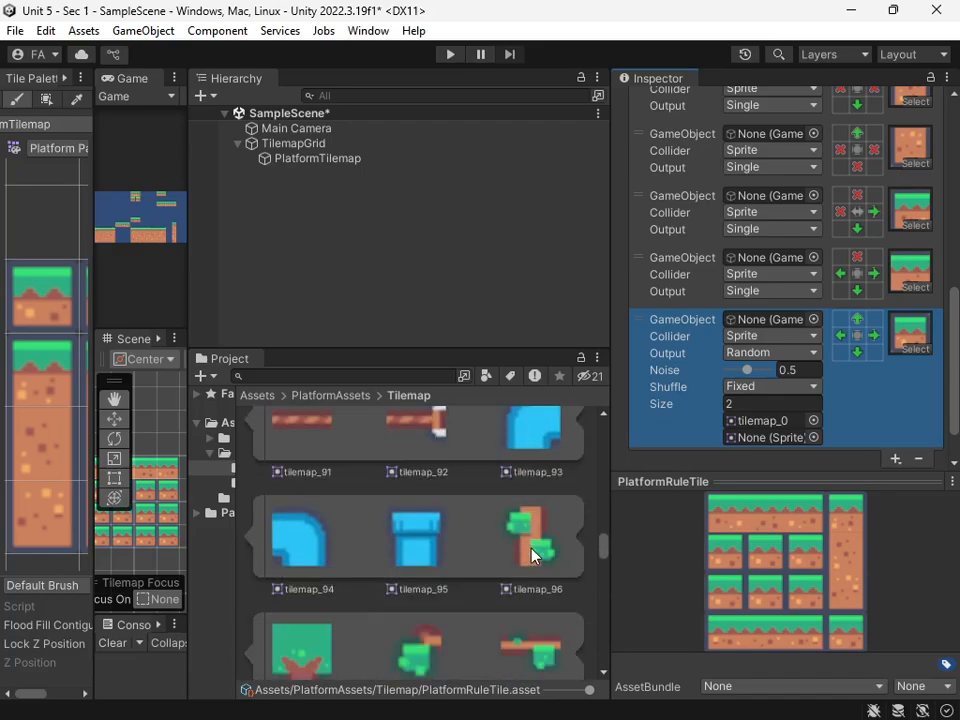
pyautogui.scroll(-3, 533, 556)
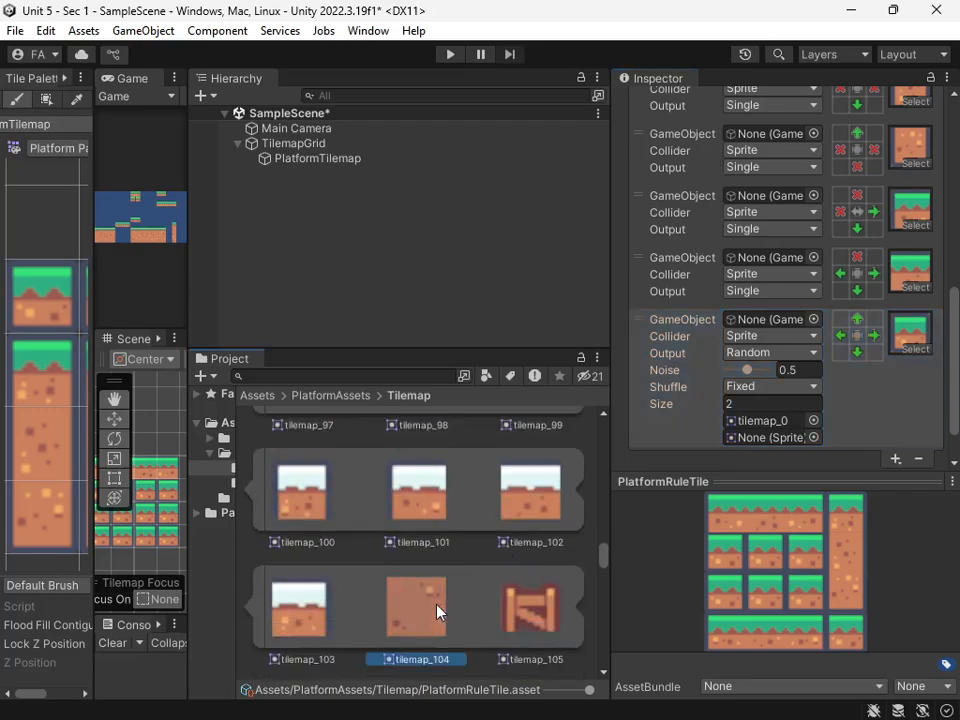
pyautogui.scroll(-2, 790, 390)
pyautogui.moveTo(790, 390); pyautogui.dragTo(768, 370)
pyautogui.scroll(-5, 480, 546)
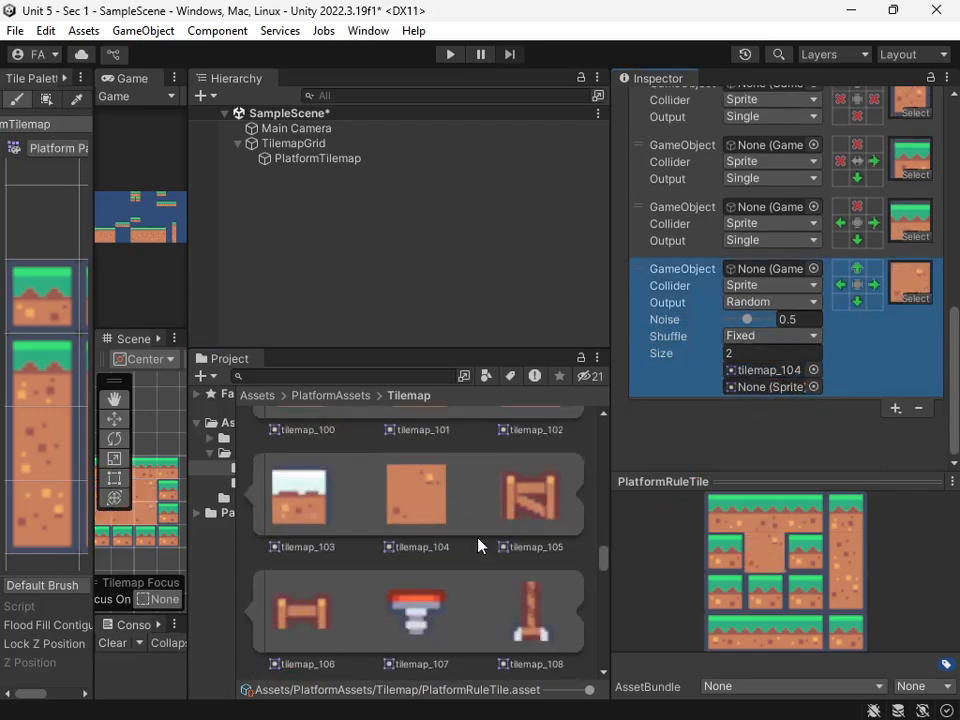
pyautogui.scroll(-8, 478, 540)
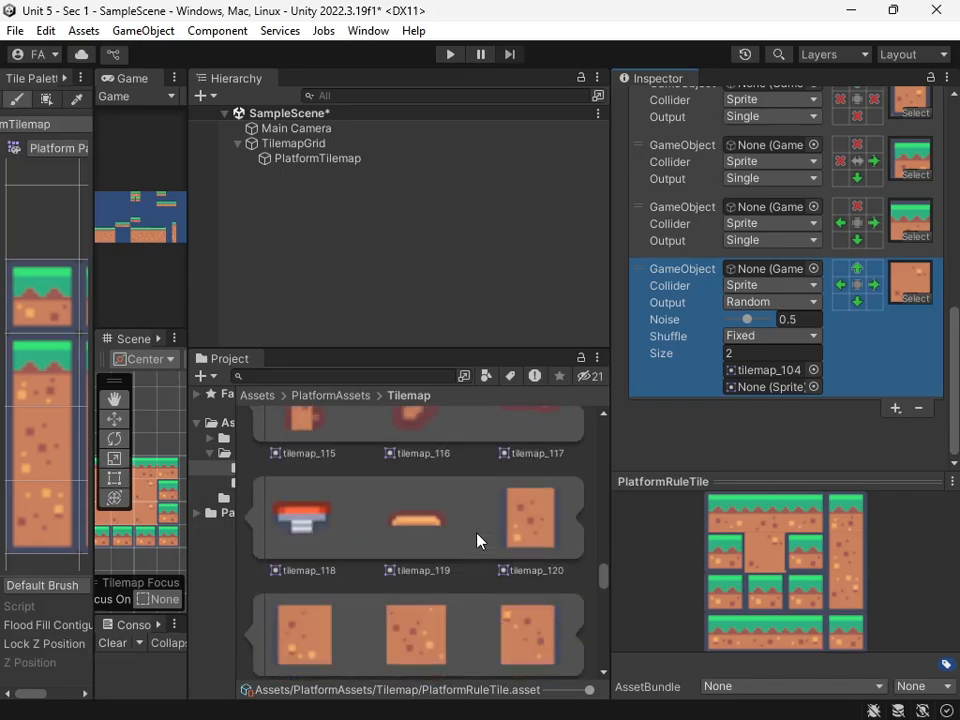
pyautogui.moveTo(420, 597); pyautogui.dragTo(794, 390)
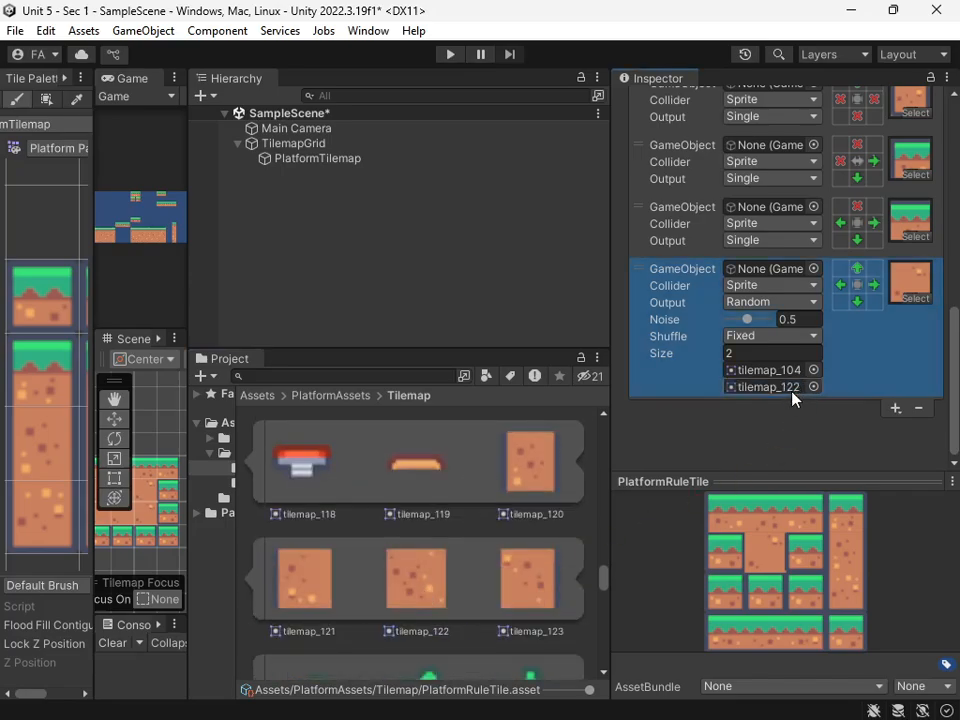
# - Add a tilemap_121 rule requiring tiles above, right and below with none on the left, mirrored horizontally
pyautogui.click(894, 409)
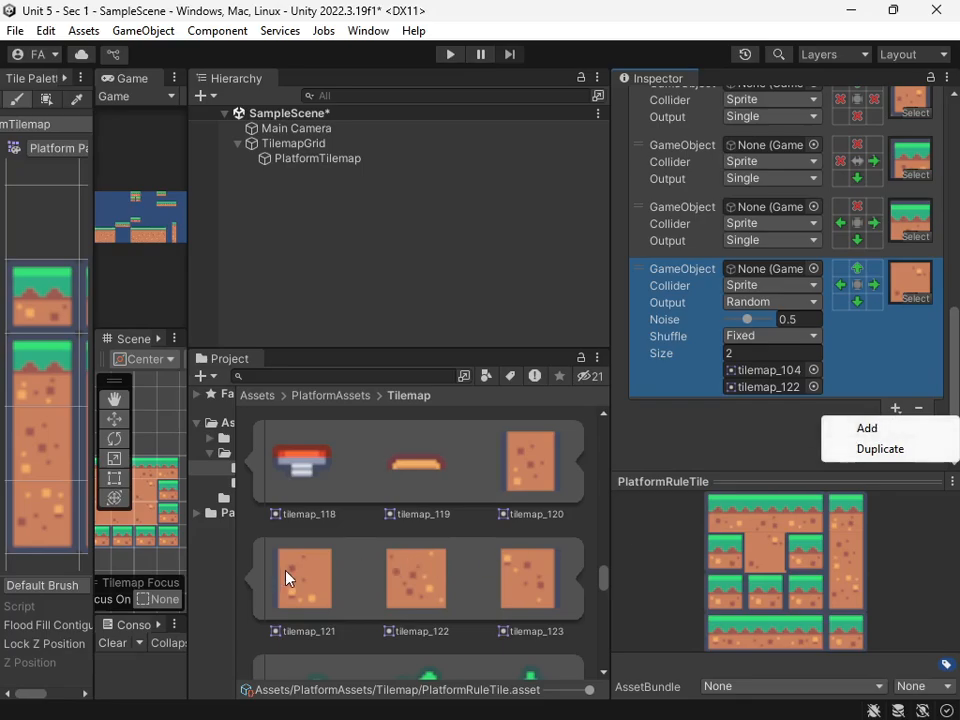
pyautogui.click(887, 430)
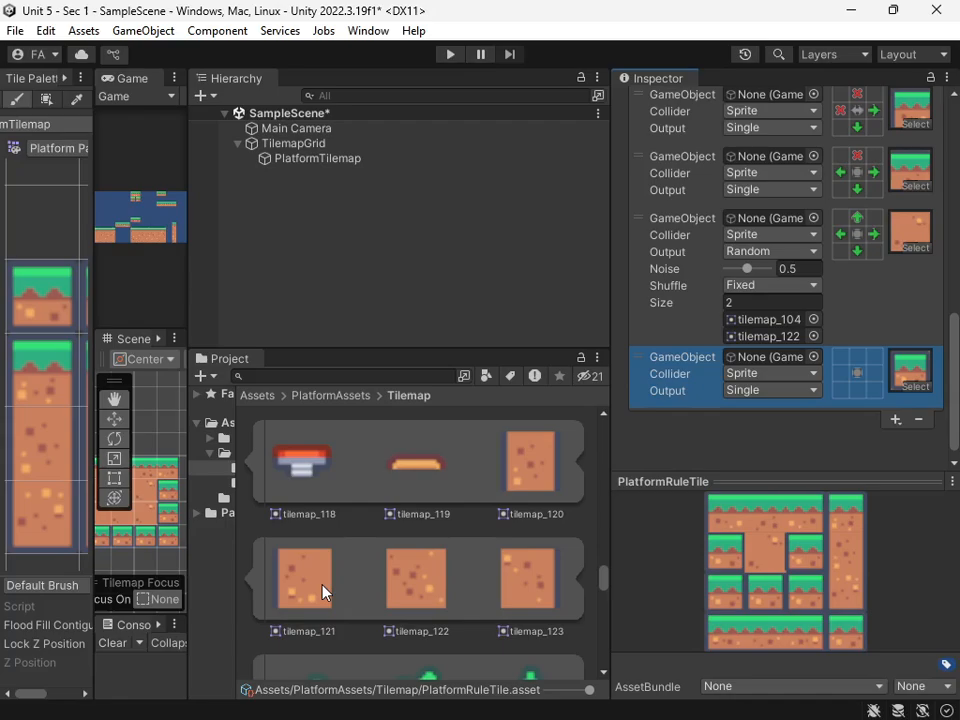
pyautogui.moveTo(313, 594); pyautogui.dragTo(905, 375)
pyautogui.click(841, 362)
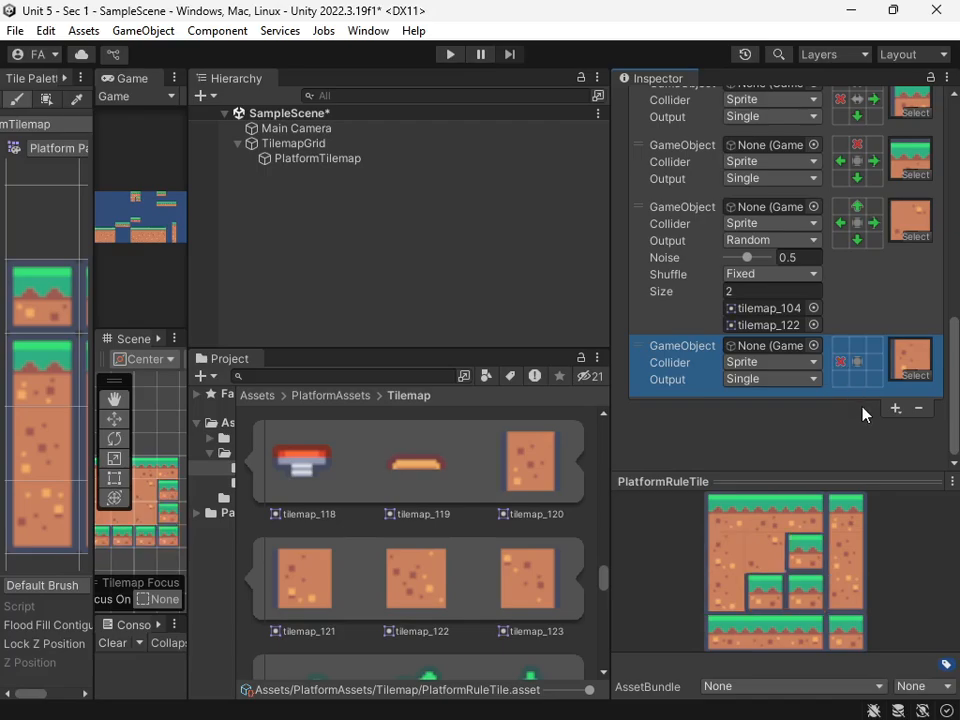
pyautogui.click(857, 378)
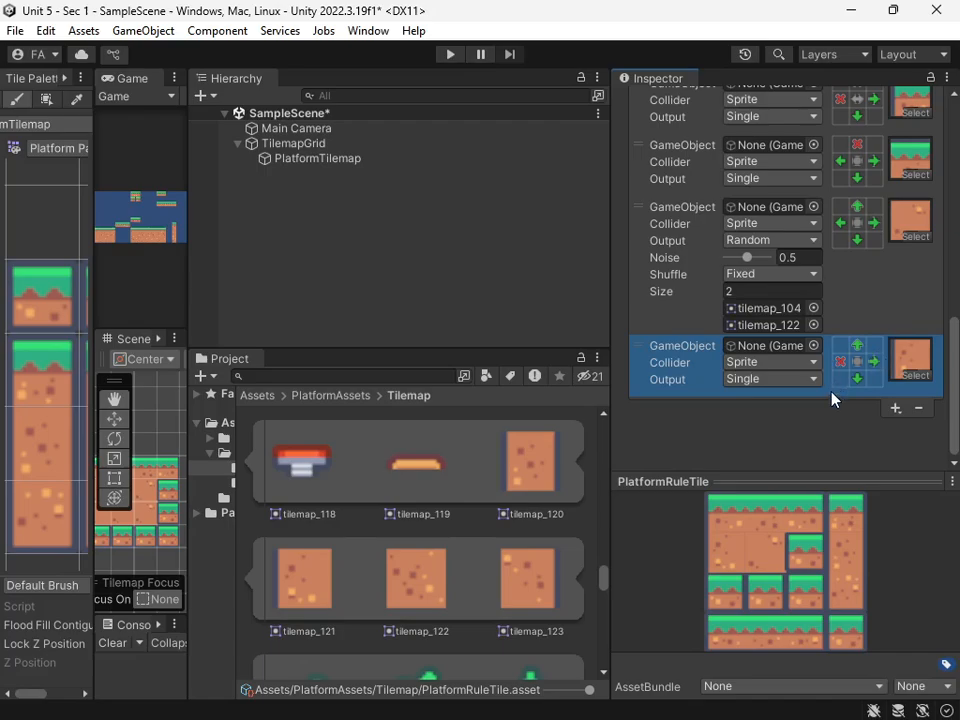
pyautogui.click(860, 364)
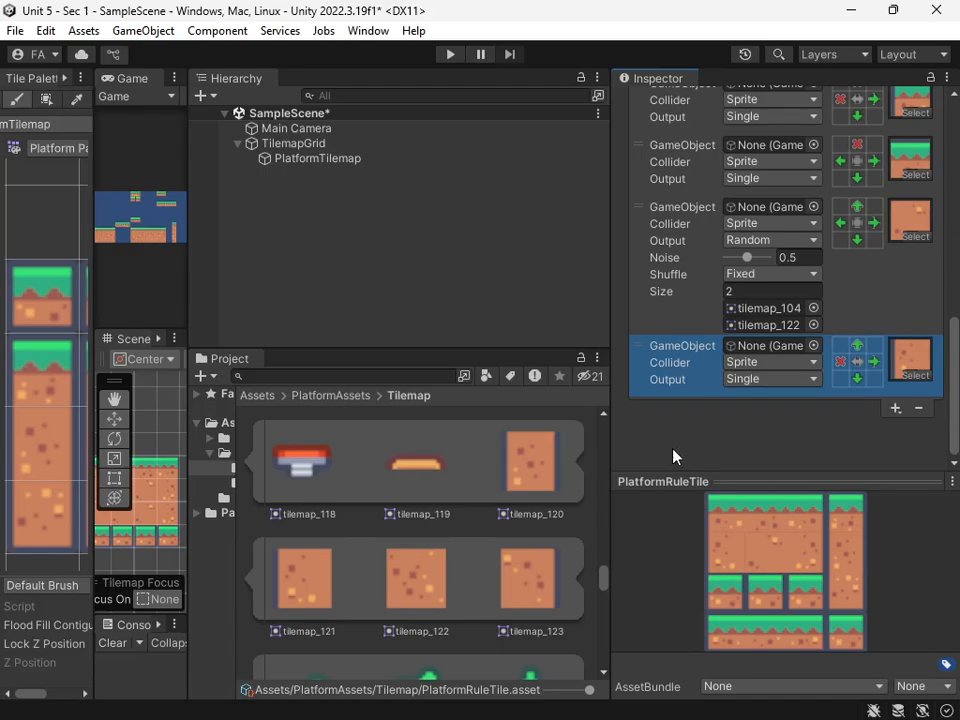
# - Examine the painted ground block in the Scene view for tiles the rules do not yet cover
pyautogui.moveTo(190, 551); pyautogui.dragTo(420, 551)
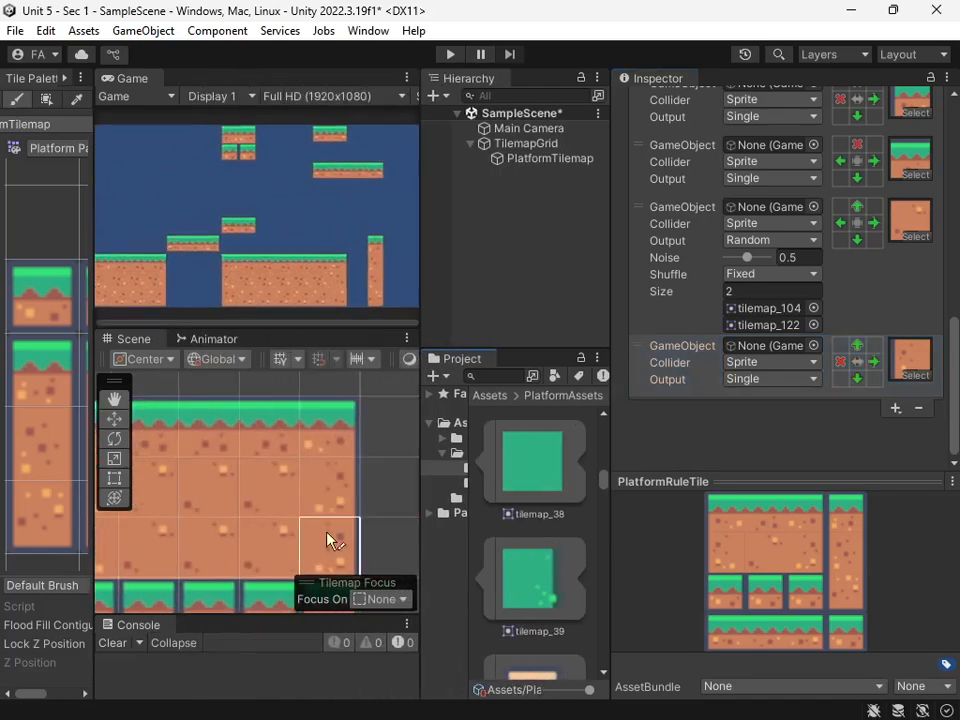
pyautogui.scroll(-3, 334, 518)
pyautogui.moveTo(340, 518); pyautogui.dragTo(150, 513, button='middle')
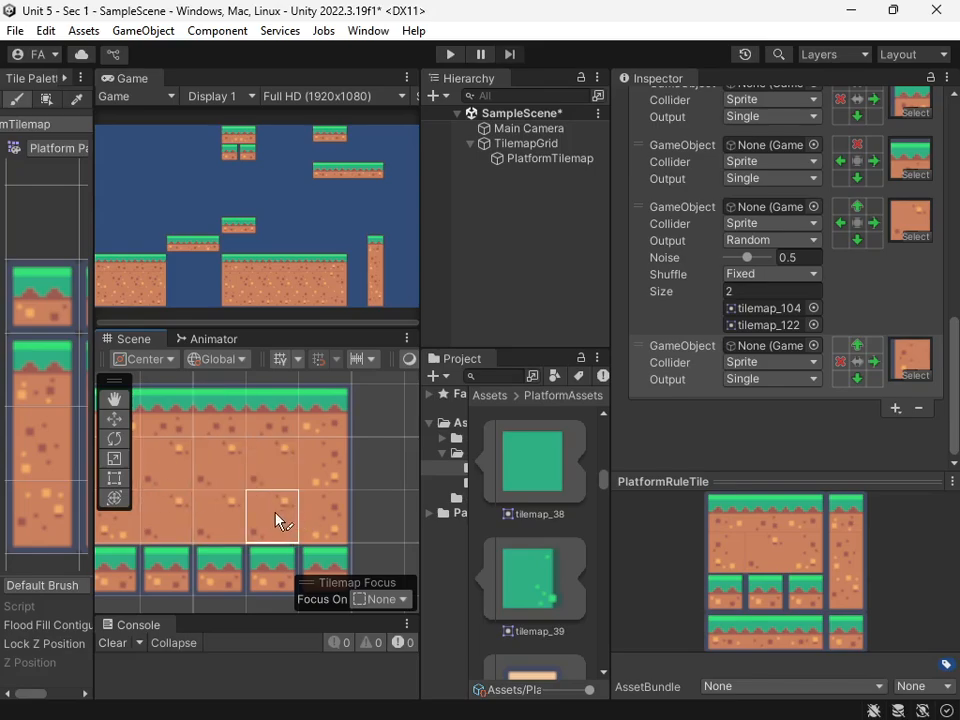
pyautogui.moveTo(266, 513)
pyautogui.mouseDown(button='middle')
pyautogui.moveTo(295, 517)
pyautogui.moveTo(263, 482)
pyautogui.mouseUp(button='middle')
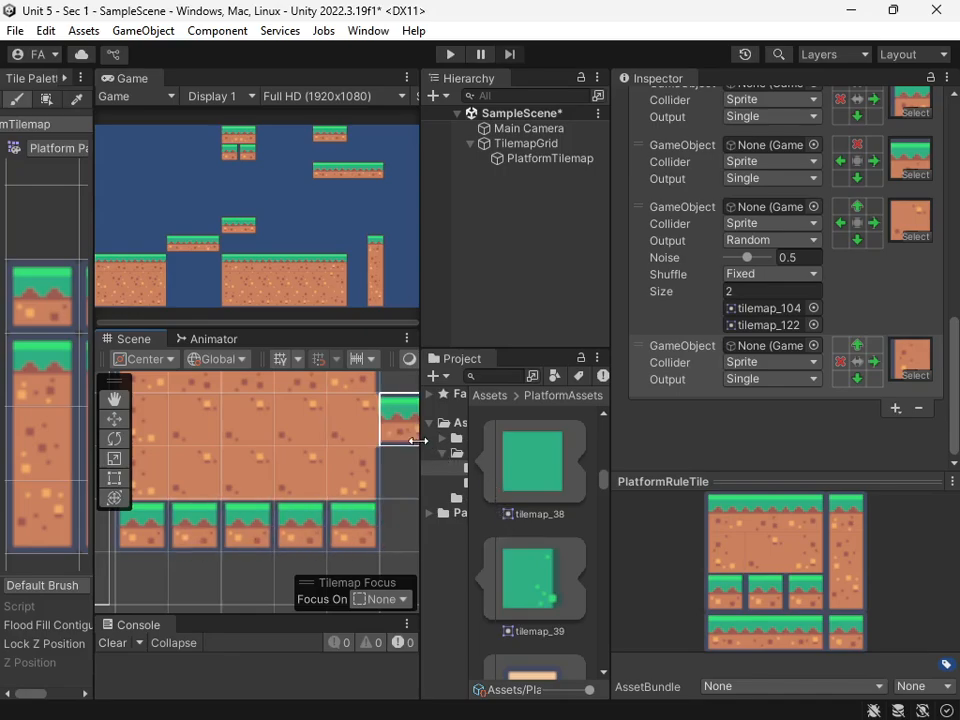
pyautogui.moveTo(417, 440); pyautogui.dragTo(241, 440)
# - Add a tilemap_141 rule requiring tiles above and right with none on the left or below, mirrored horizontally
pyautogui.scroll(-5, 475, 615)
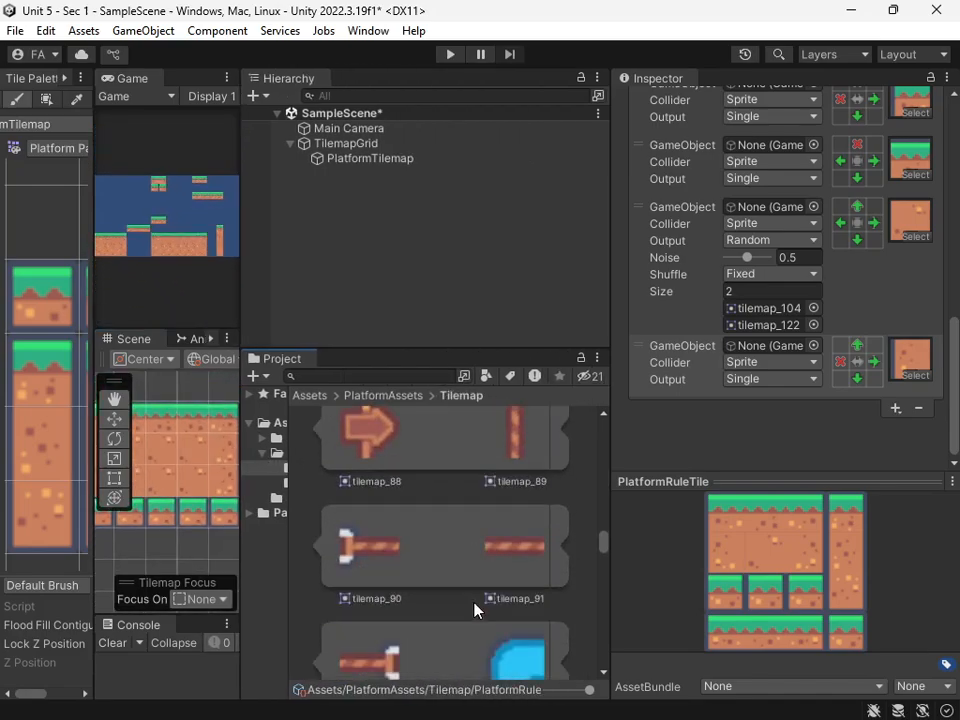
pyautogui.scroll(-7, 475, 608)
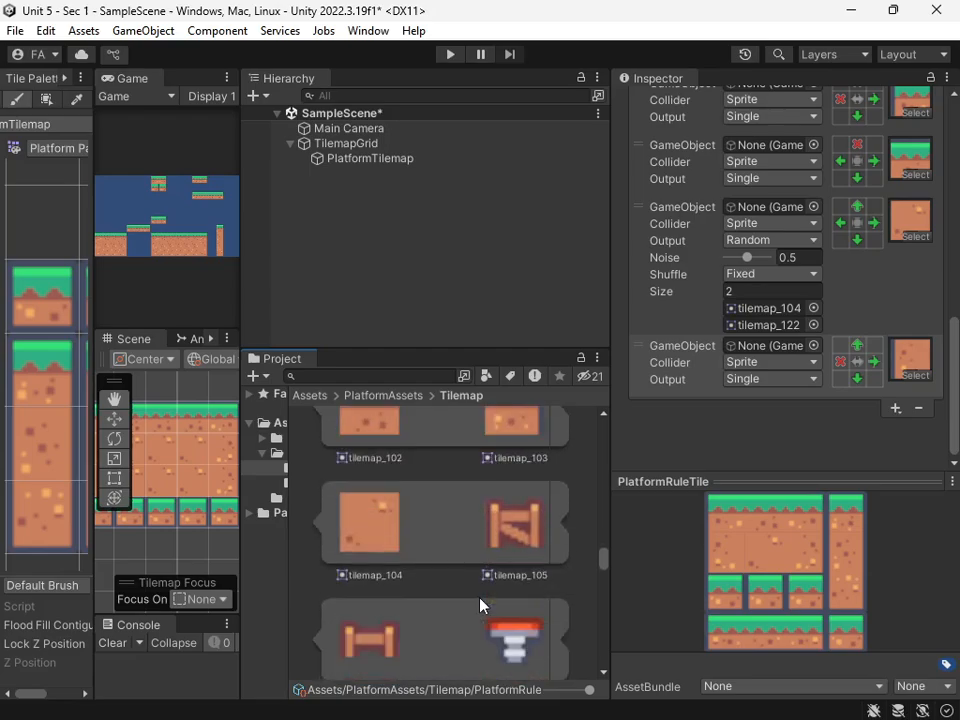
pyautogui.scroll(-9, 480, 605)
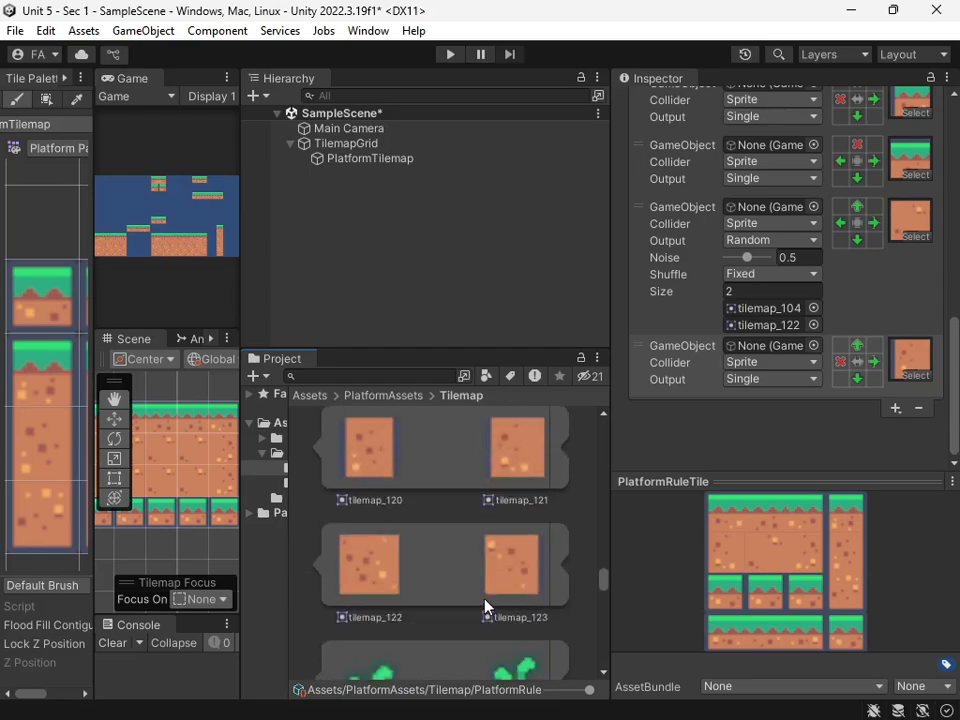
pyautogui.scroll(1, 482, 574)
pyautogui.scroll(-8, 523, 589)
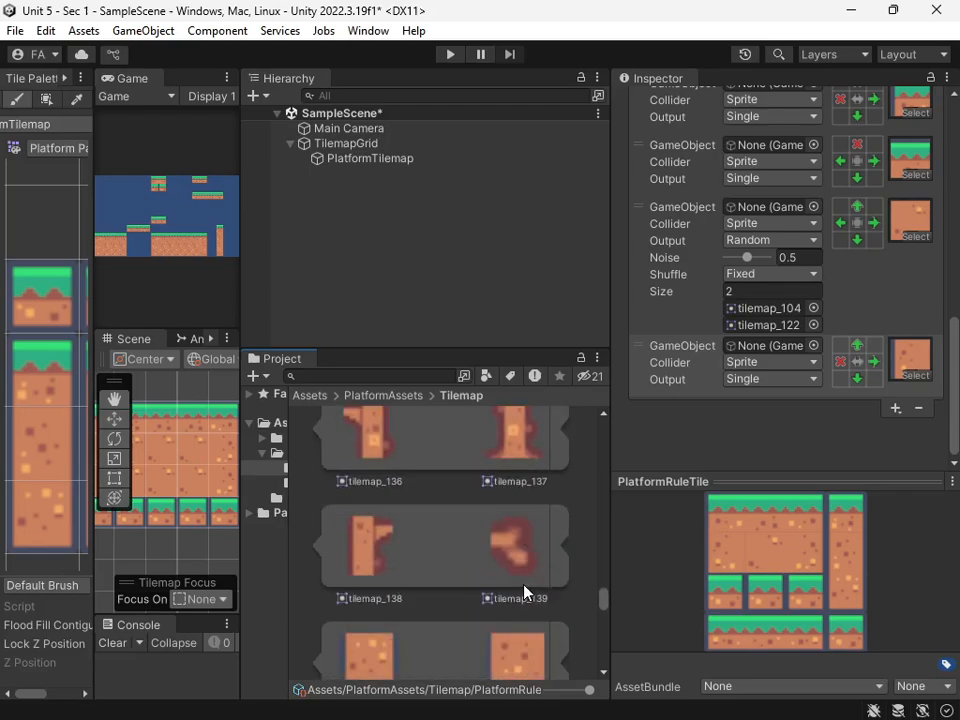
pyautogui.scroll(-3, 523, 590)
pyautogui.scroll(1, 523, 588)
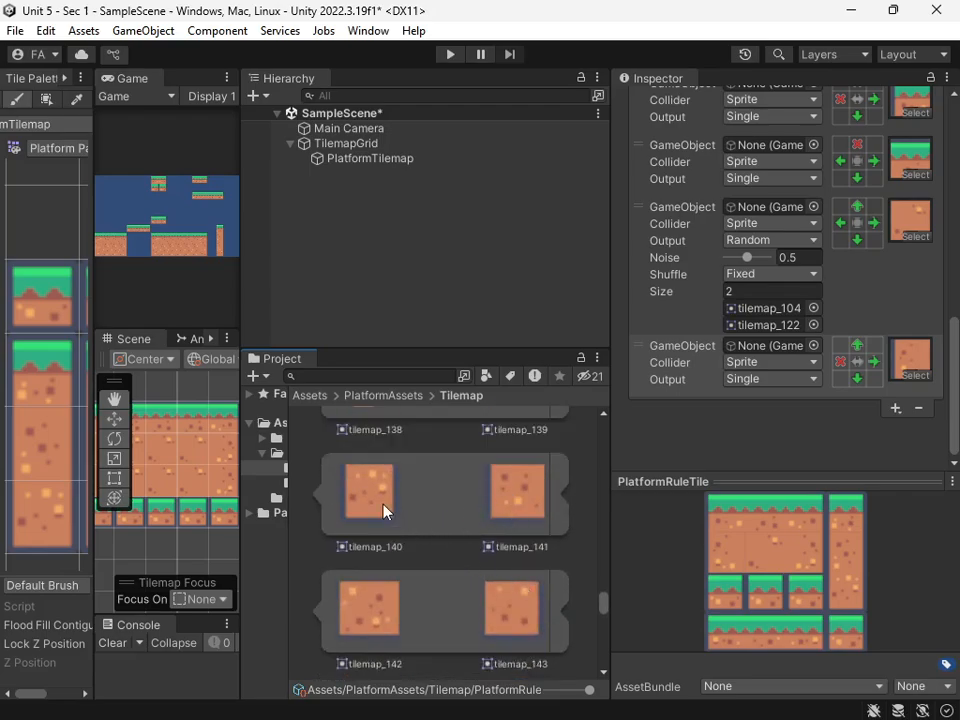
pyautogui.click(896, 408)
pyautogui.click(864, 426)
pyautogui.moveTo(523, 502); pyautogui.dragTo(908, 362)
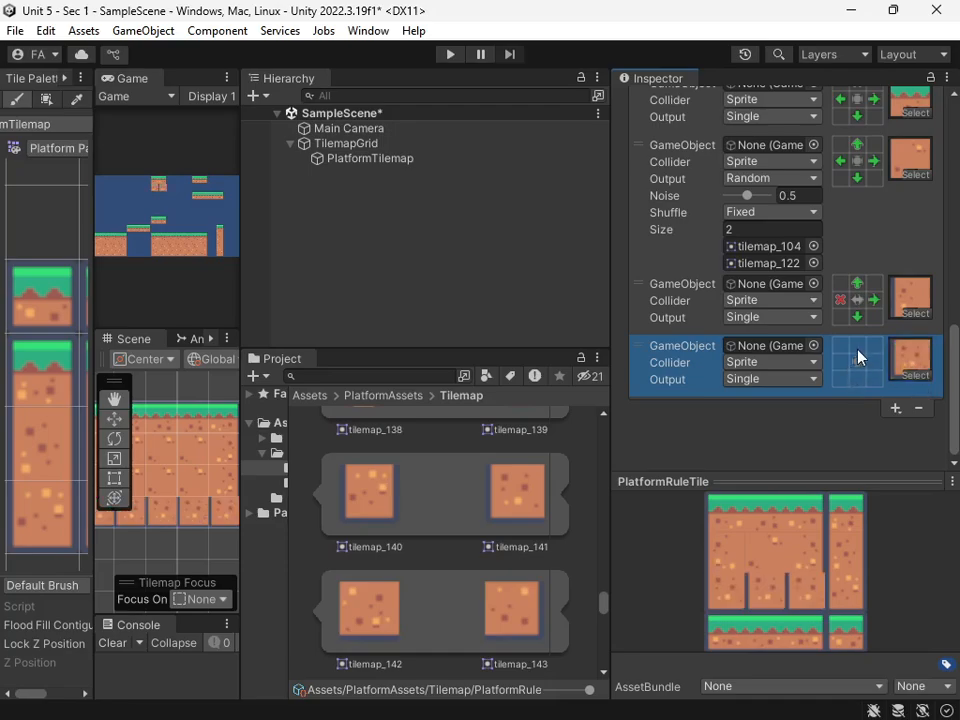
pyautogui.click(873, 361)
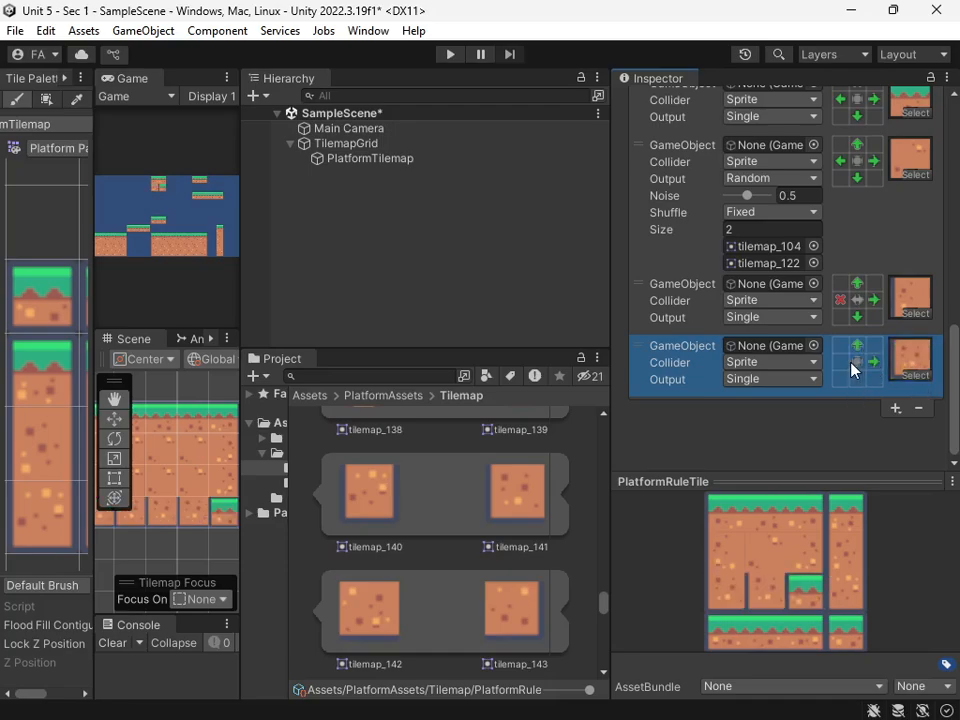
pyautogui.doubleClick(843, 364)
pyautogui.doubleClick(858, 380)
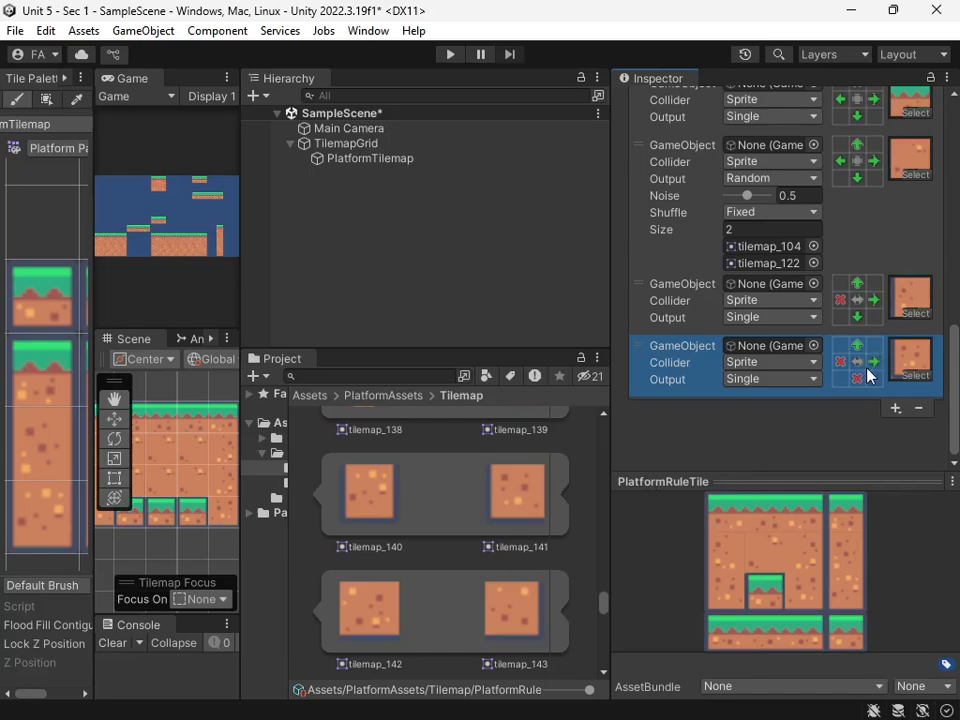
# - Add a tilemap_142 rule requiring tiles above, left and right with none below
pyautogui.moveTo(205, 548)
pyautogui.mouseDown(button='middle')
pyautogui.moveTo(264, 538)
pyautogui.moveTo(246, 544)
pyautogui.mouseUp(button='middle')
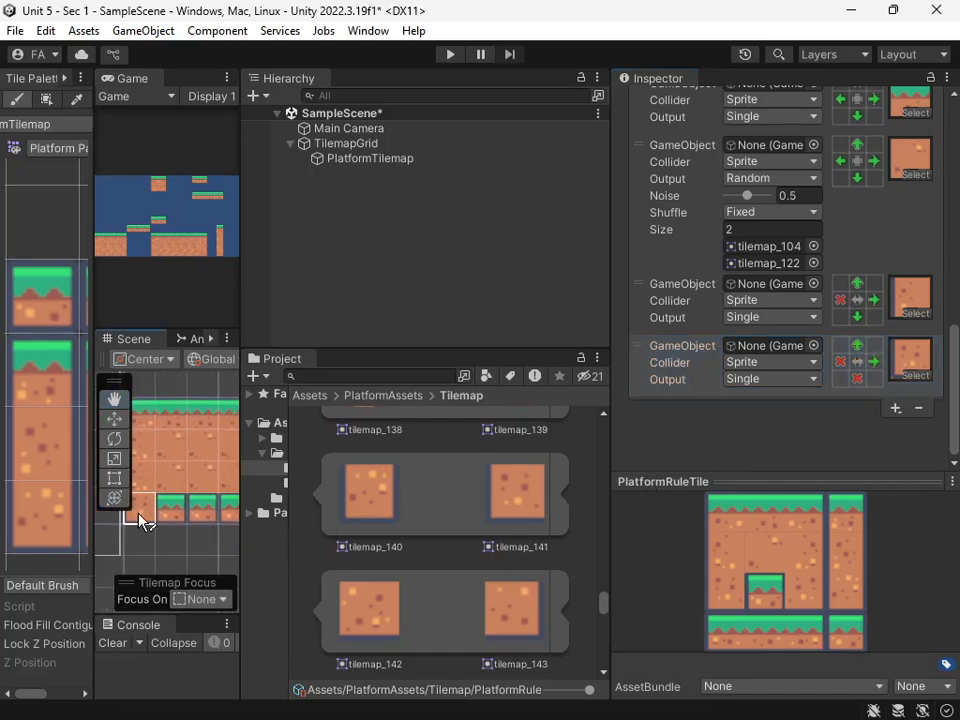
pyautogui.click(895, 407)
pyautogui.click(864, 428)
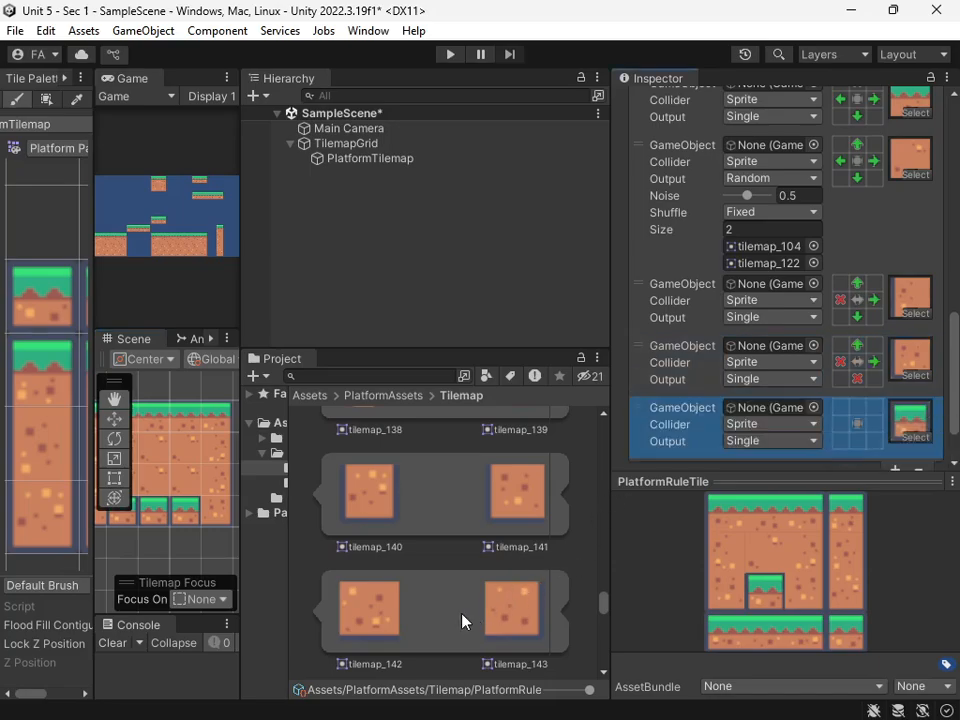
pyautogui.moveTo(380, 624); pyautogui.dragTo(921, 375)
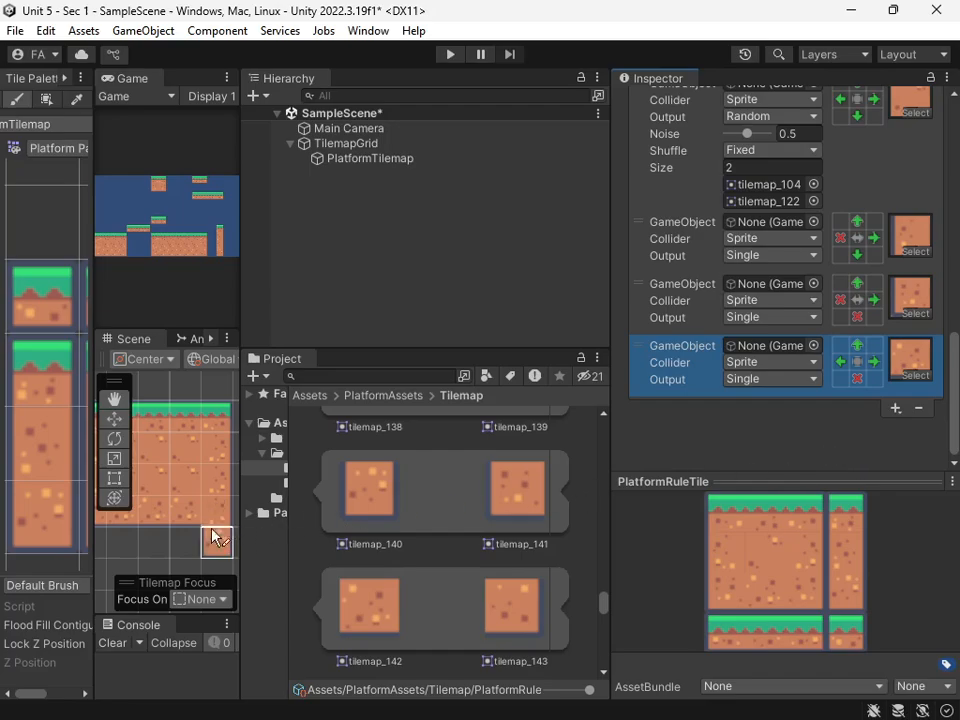
# - Enlarge the Scene view to examine the dirt fill and bottom edge of the painted ground
pyautogui.moveTo(243, 494); pyautogui.dragTo(553, 478)
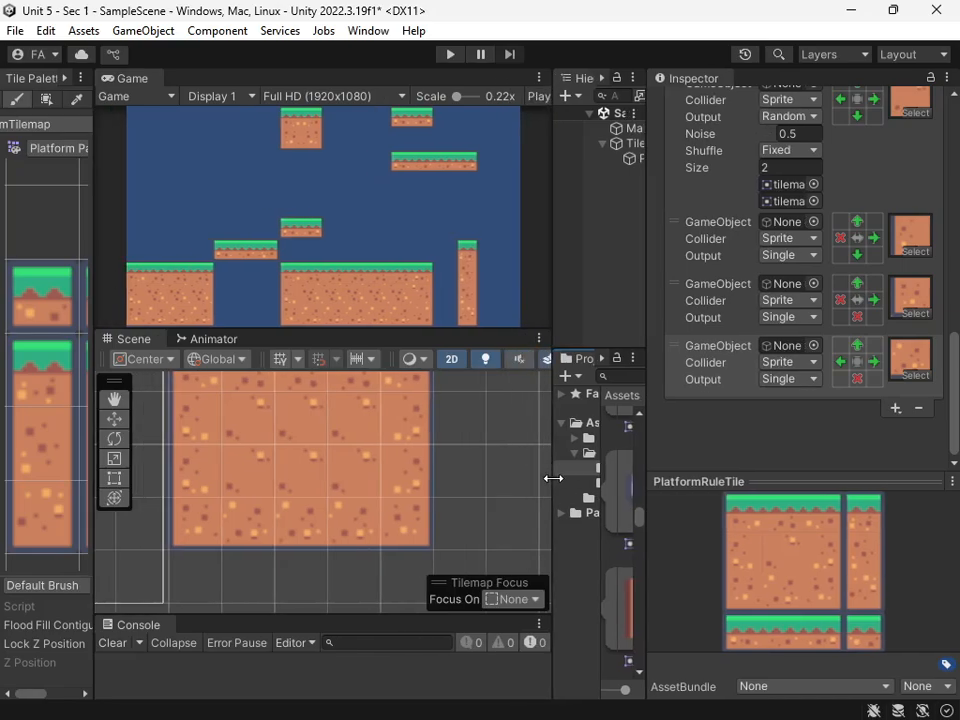
pyautogui.moveTo(407, 328); pyautogui.dragTo(402, 193)
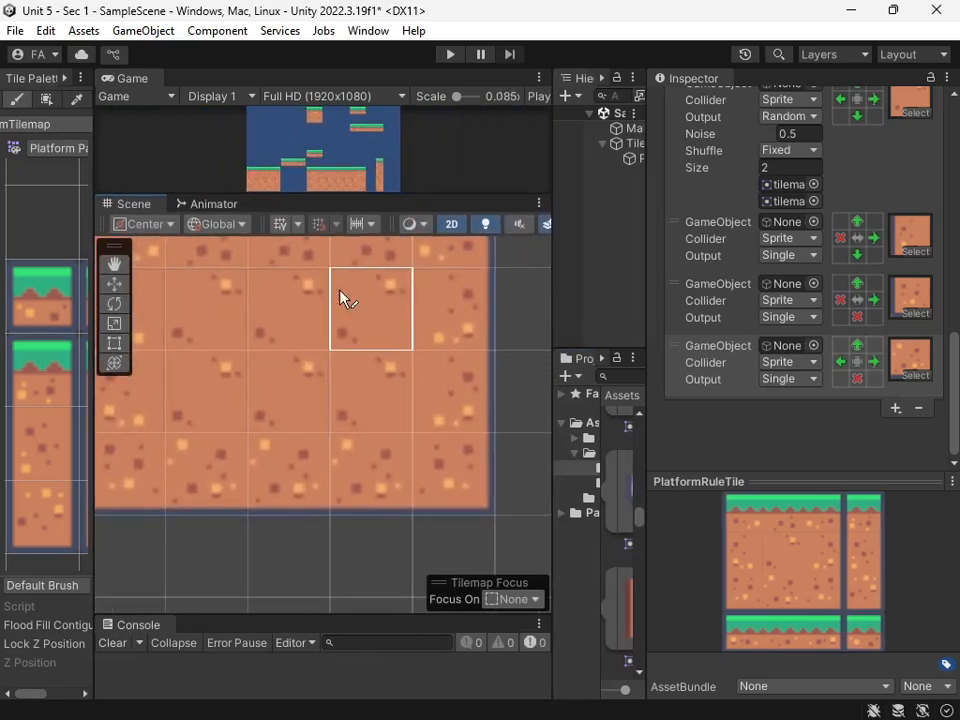
# - Paint a hollow rectangular ring of platform tiles in the empty space right of the ground block, undoing the stray tile inside it
pyautogui.moveTo(339, 294); pyautogui.dragTo(373, 400, button='middle')
pyautogui.scroll(-1, 373, 406)
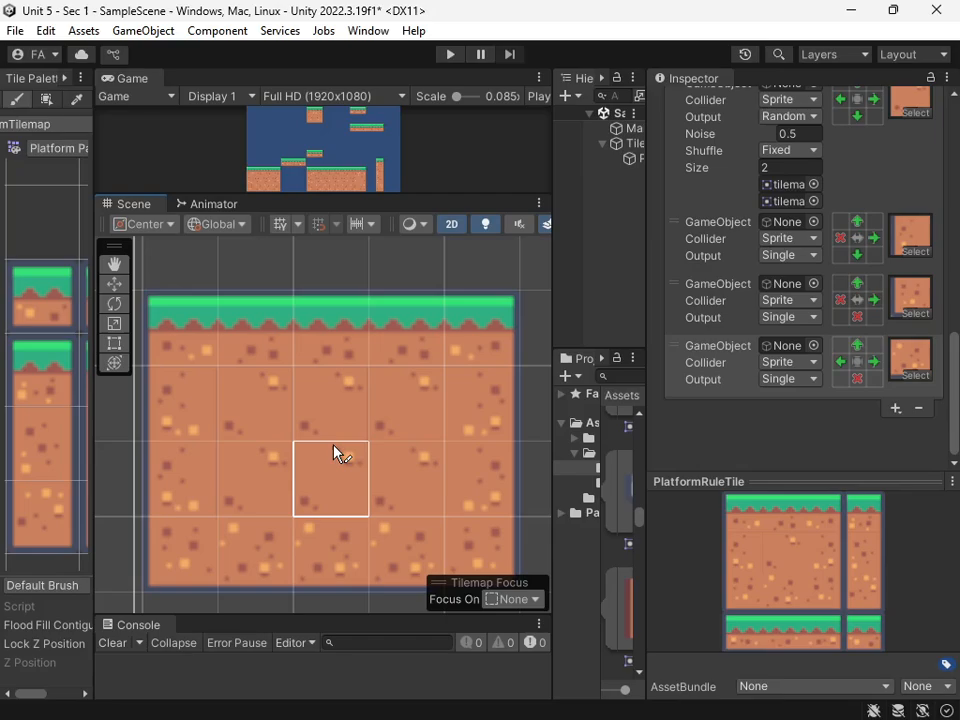
pyautogui.scroll(-4, 332, 452)
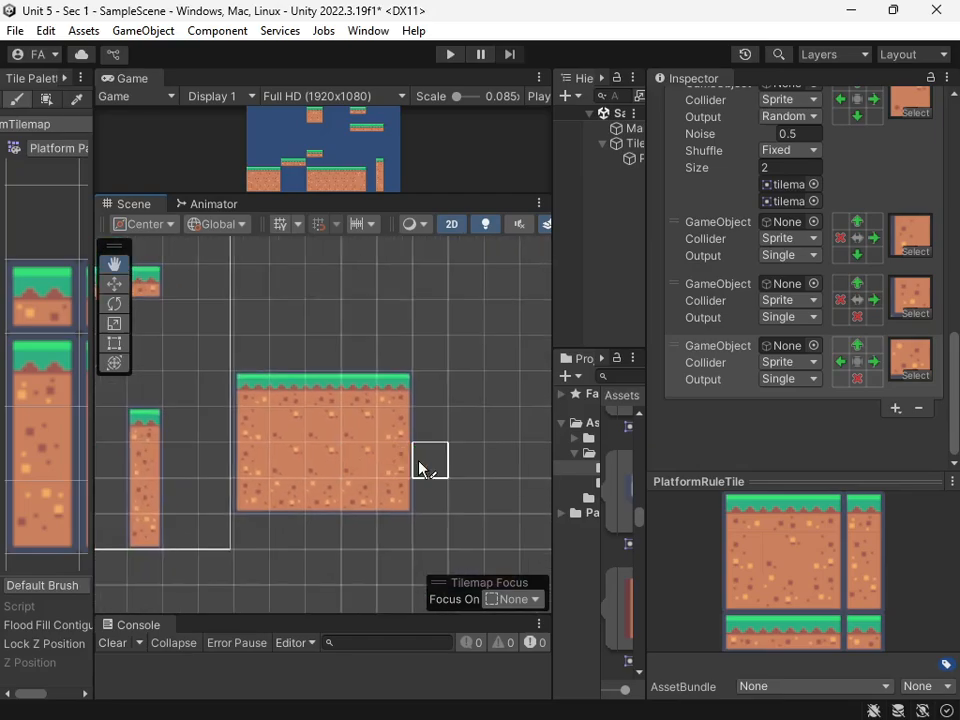
pyautogui.moveTo(363, 470); pyautogui.dragTo(323, 472, button='middle')
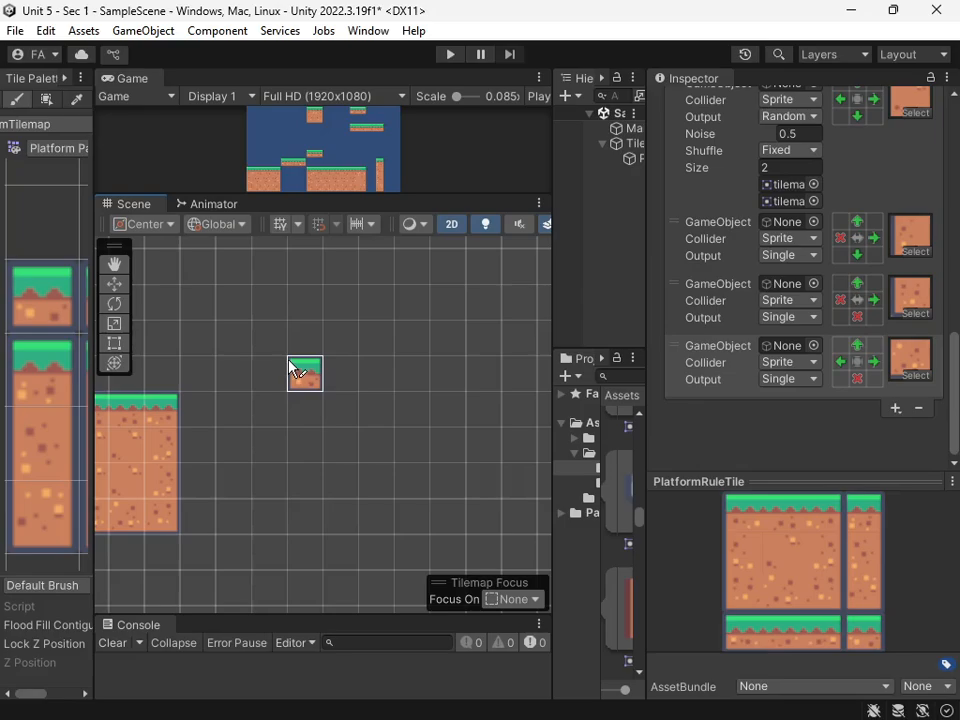
pyautogui.moveTo(269, 338)
pyautogui.mouseDown()
pyautogui.moveTo(480, 339)
pyautogui.moveTo(371, 570)
pyautogui.moveTo(270, 369)
pyautogui.mouseUp()
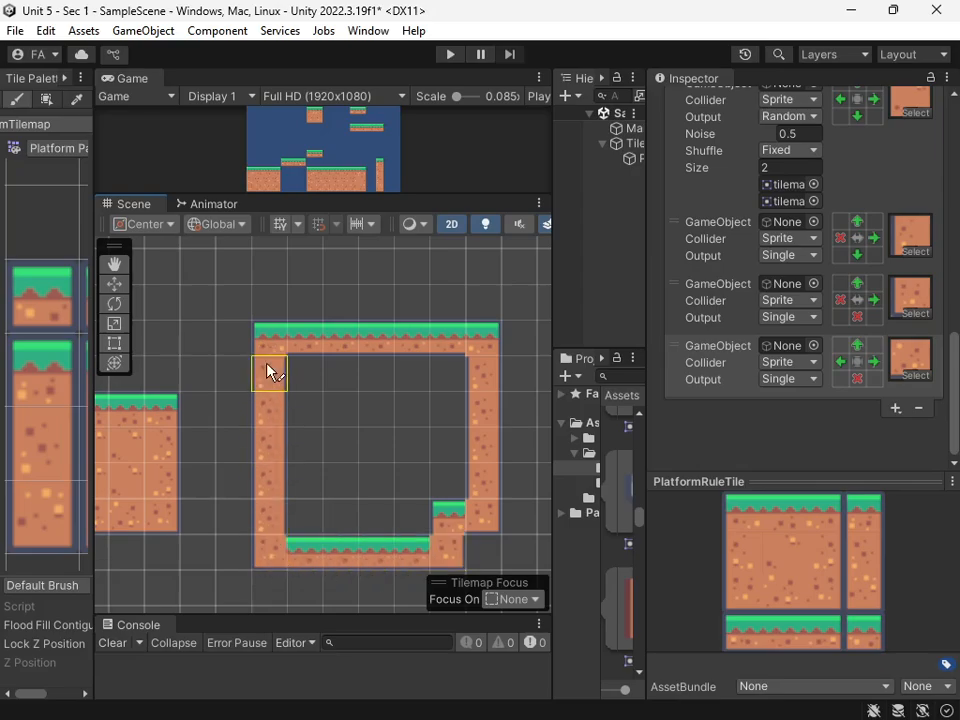
pyautogui.click(422, 514)
pyautogui.hotkey('ctrl', 'z')
# - Add an empty rule at the end of the platform rule tile's list and inspect the stepped lower-right corner of the ring
pyautogui.click(895, 408)
pyautogui.click(866, 427)
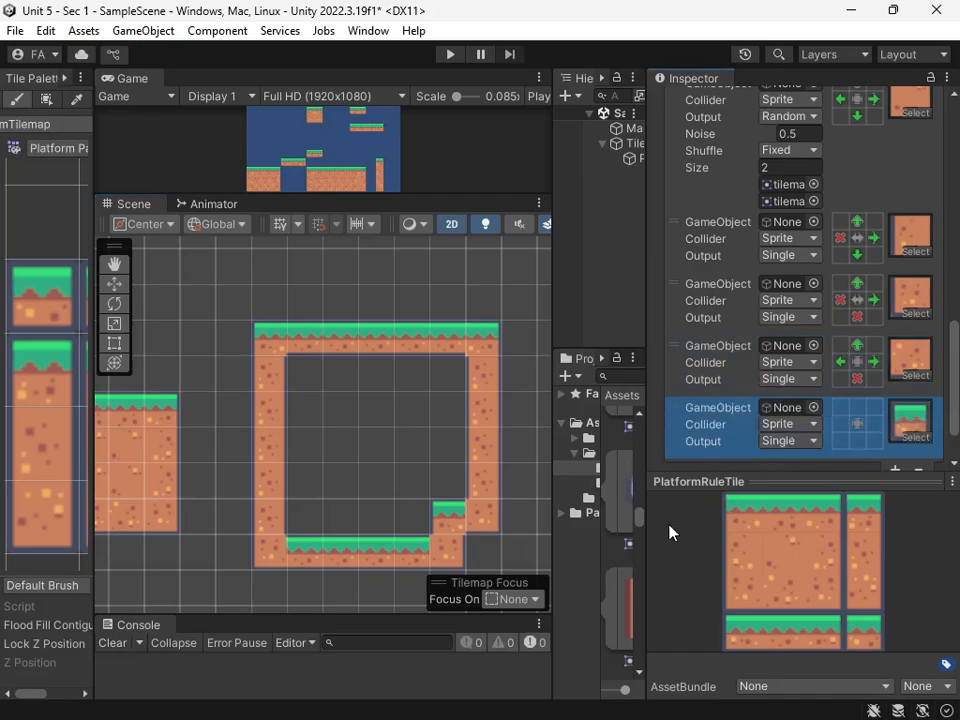
pyautogui.moveTo(649, 531); pyautogui.dragTo(781, 535)
pyautogui.scroll(-10, 716, 557)
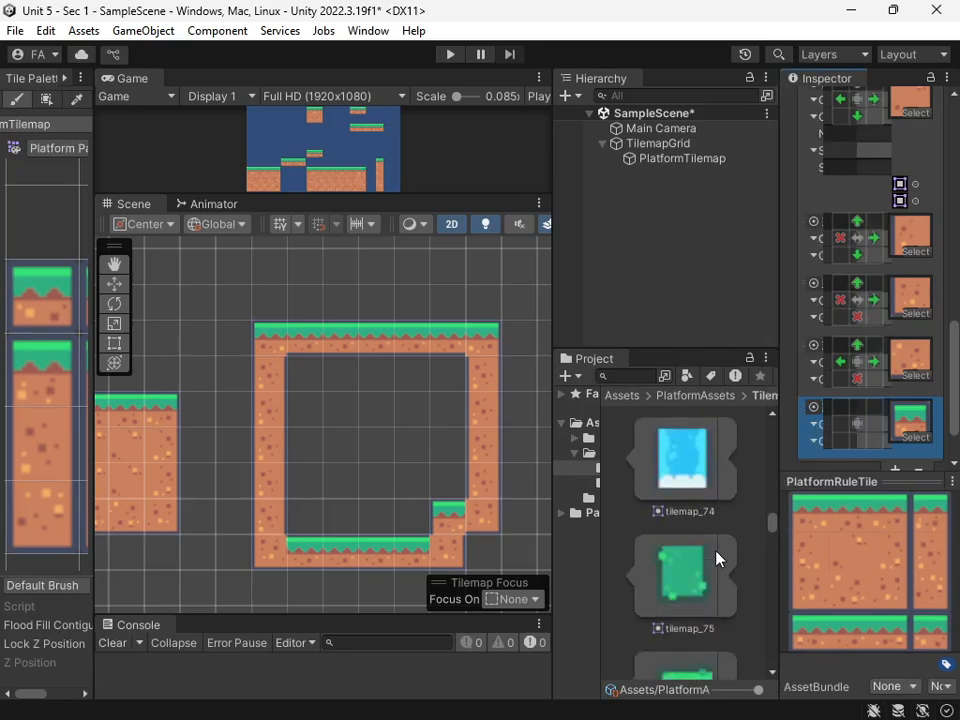
pyautogui.scroll(1, 450, 548)
pyautogui.scroll(5, 450, 548)
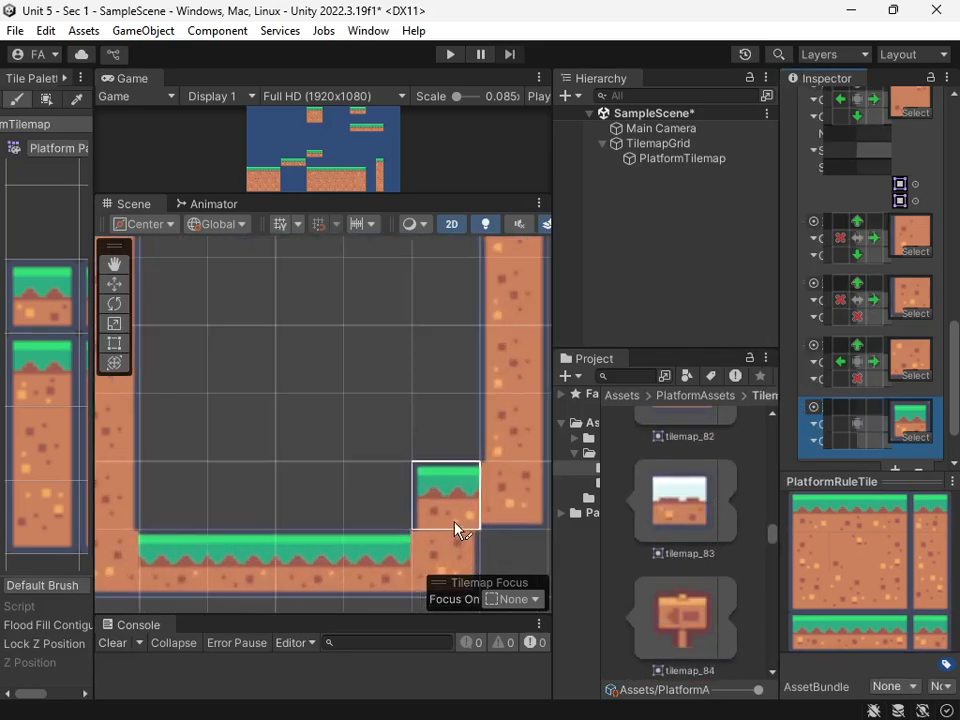
pyautogui.moveTo(527, 547); pyautogui.dragTo(464, 555, button='middle')
pyautogui.scroll(-4, 672, 572)
pyautogui.scroll(12, 670, 570)
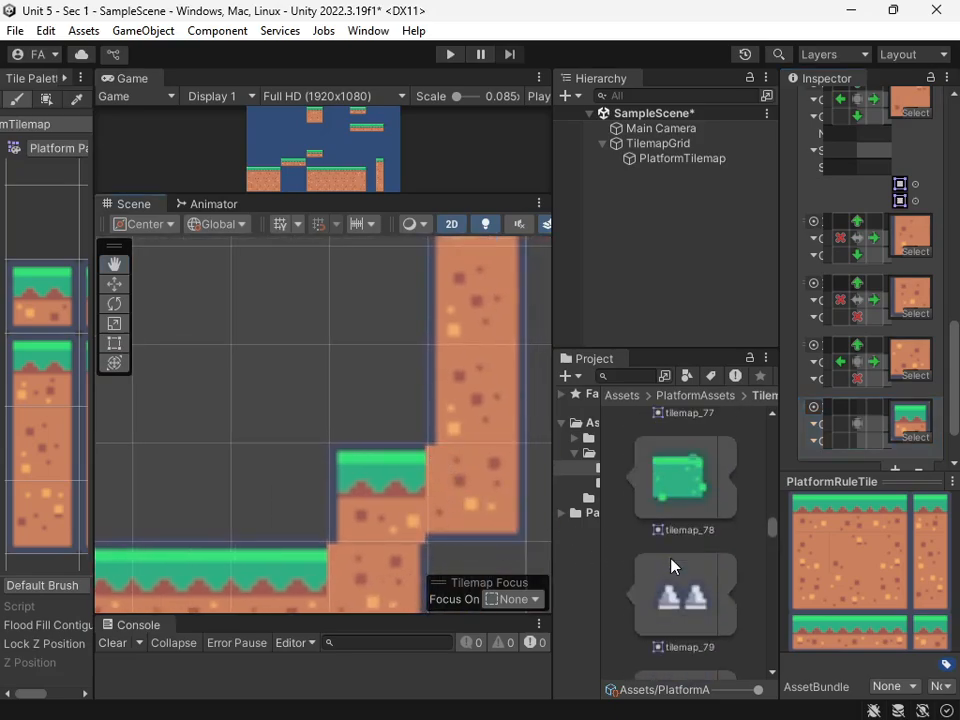
# - Find the inner corner dirt sprite tilemap_25 among the tilemap sprites and assign it to the new rule
pyautogui.moveTo(771, 521); pyautogui.dragTo(771, 414)
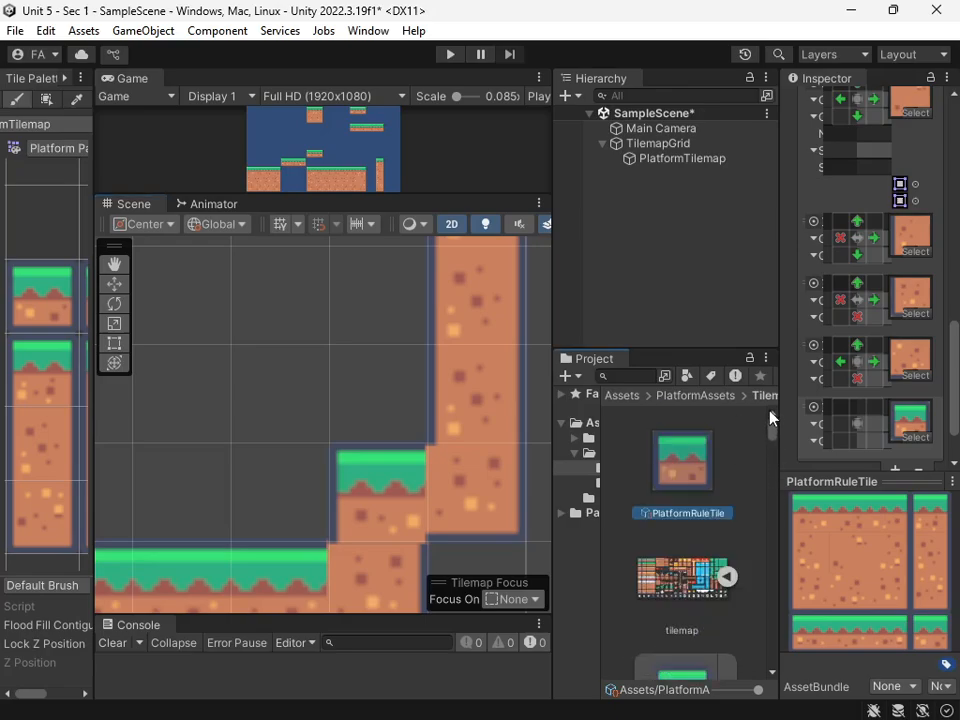
pyautogui.scroll(-3, 728, 505)
pyautogui.scroll(-1, 728, 508)
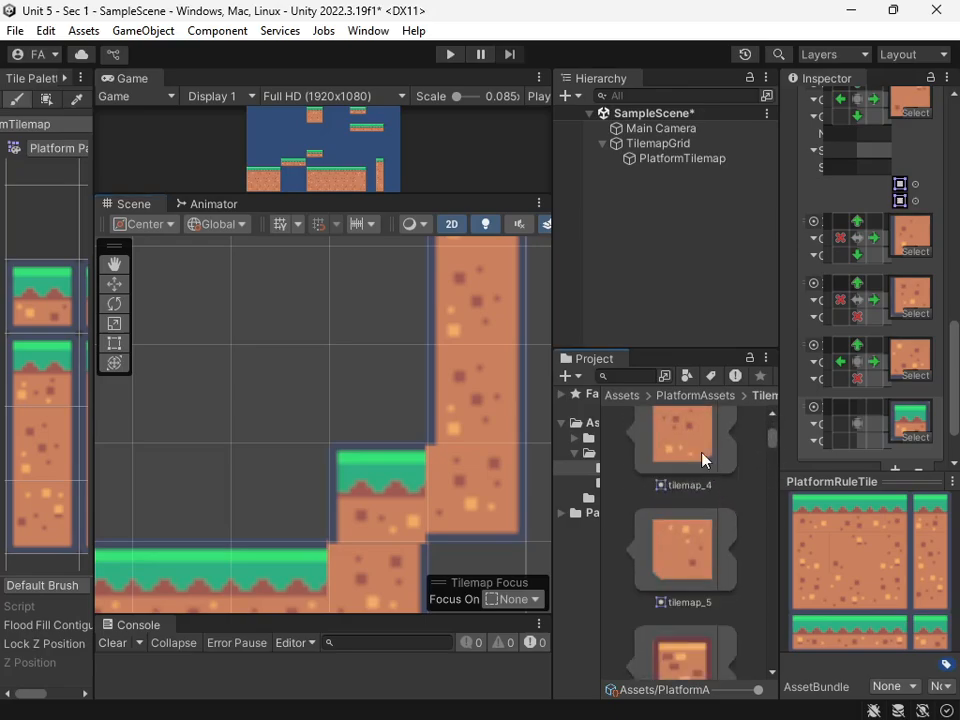
pyautogui.scroll(2, 718, 540)
pyautogui.scroll(-3, 718, 543)
pyautogui.scroll(-8, 717, 543)
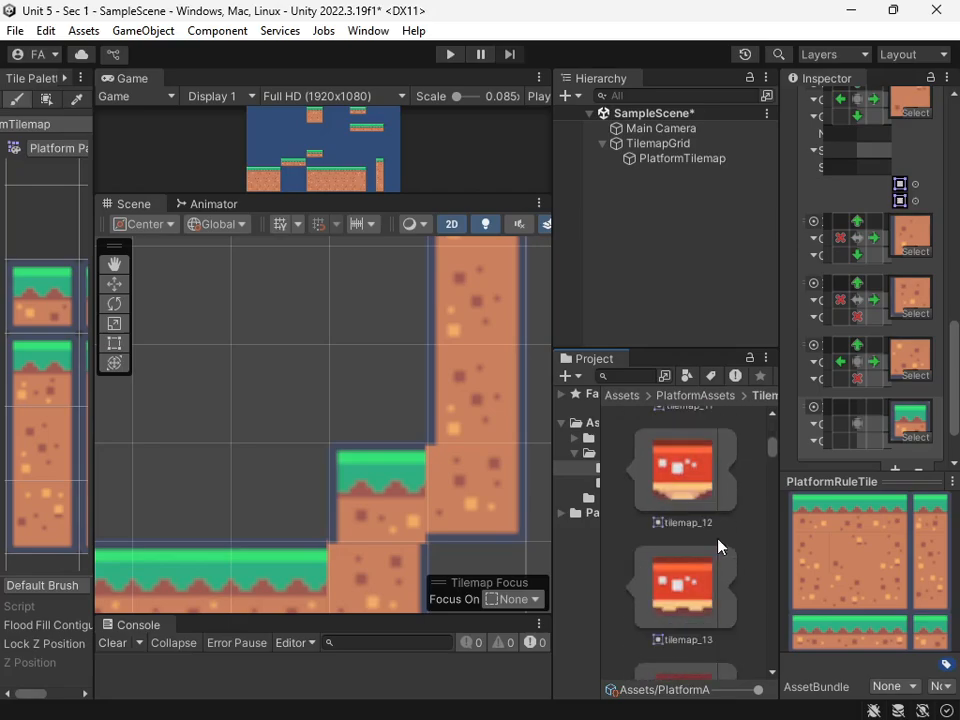
pyautogui.scroll(-7, 718, 546)
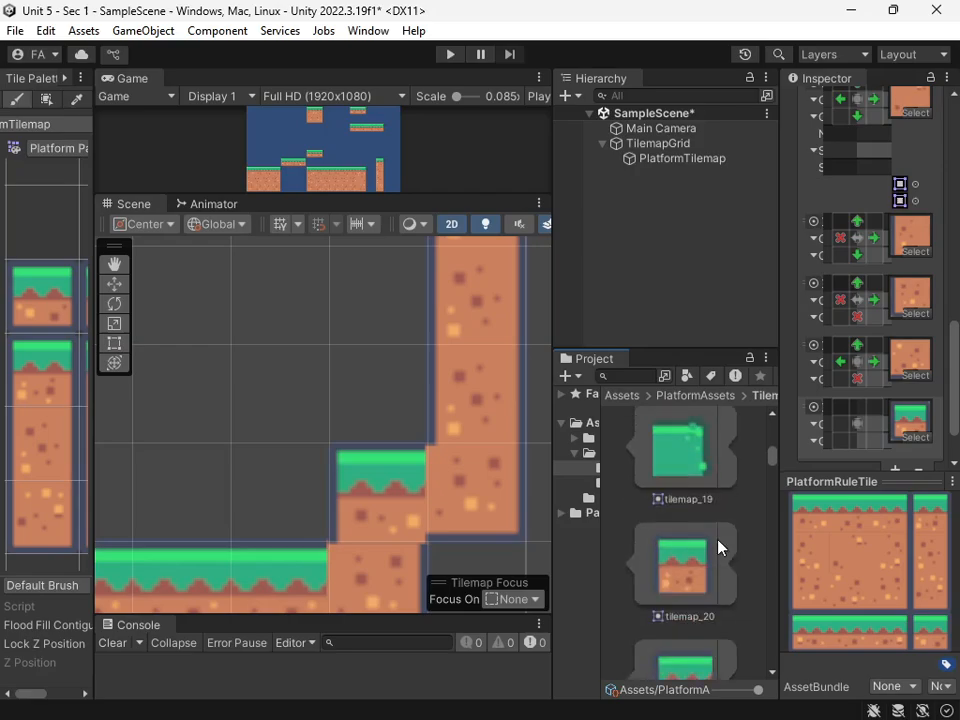
pyautogui.scroll(-2, 719, 546)
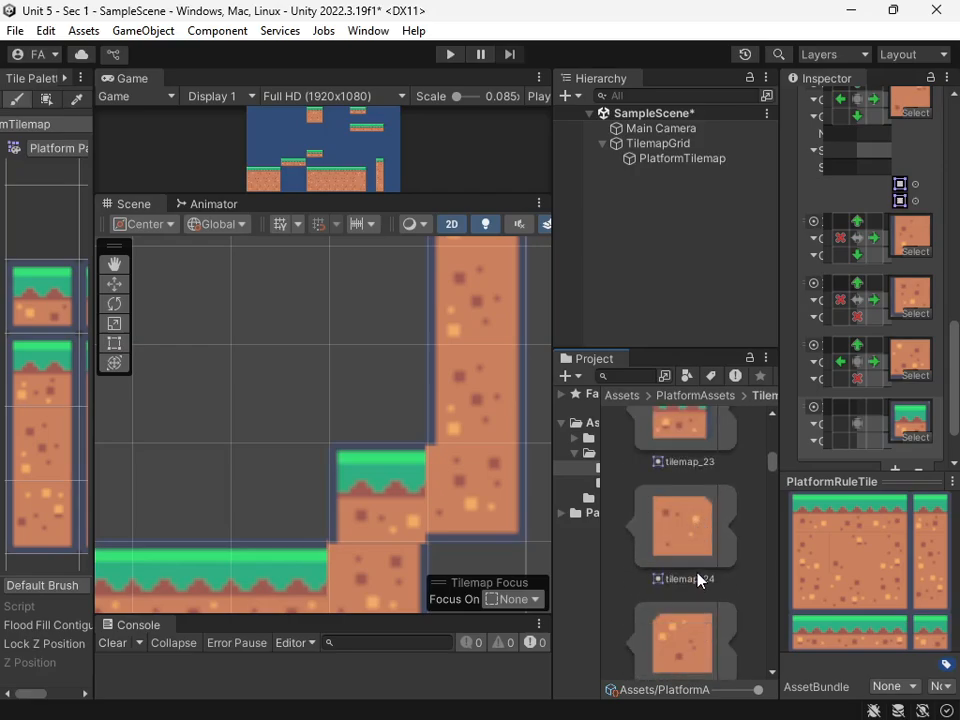
pyautogui.moveTo(704, 650); pyautogui.dragTo(911, 368)
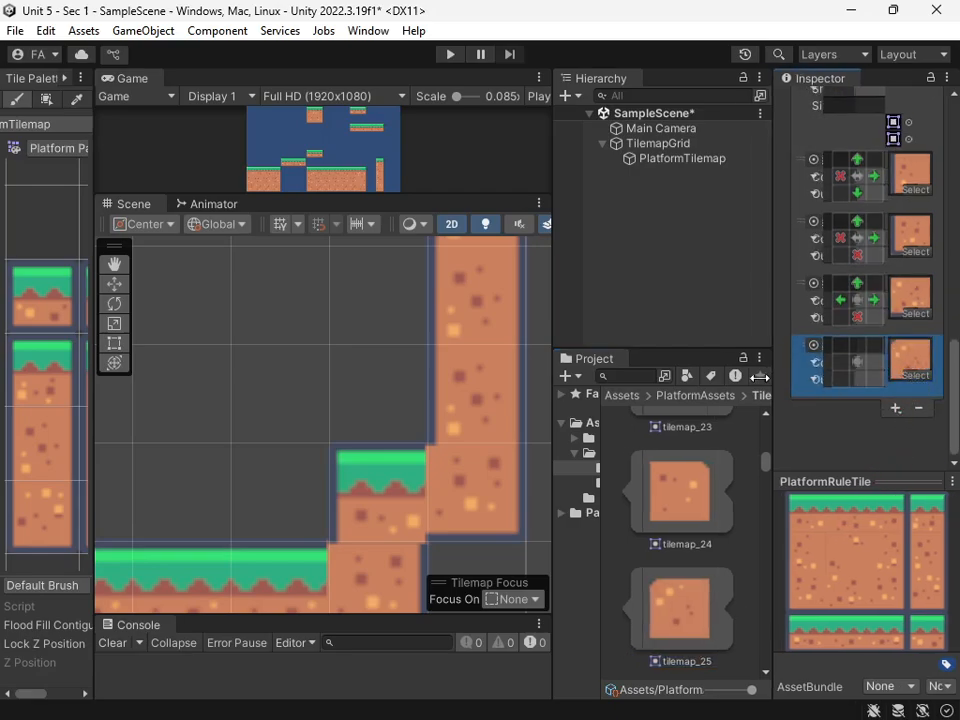
# - Set the tilemap_25 rule to require tiles above and left with none at the upper left, mirrored on both axes
pyautogui.moveTo(783, 384); pyautogui.dragTo(690, 378)
pyautogui.click(840, 350)
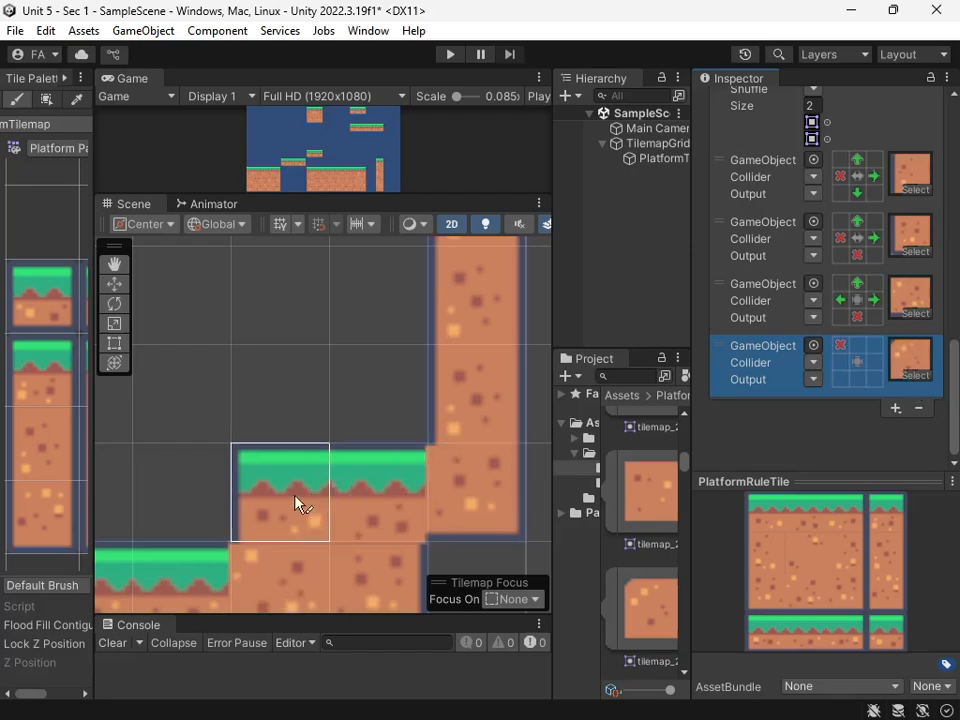
pyautogui.moveTo(467, 532); pyautogui.dragTo(415, 444, button='middle')
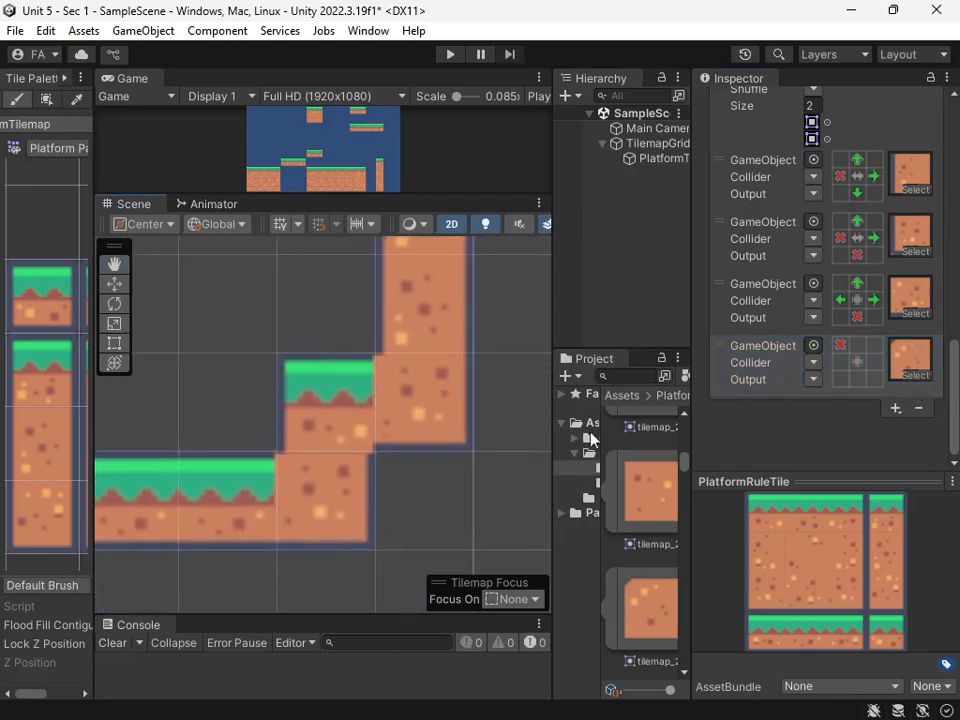
pyautogui.click(862, 348)
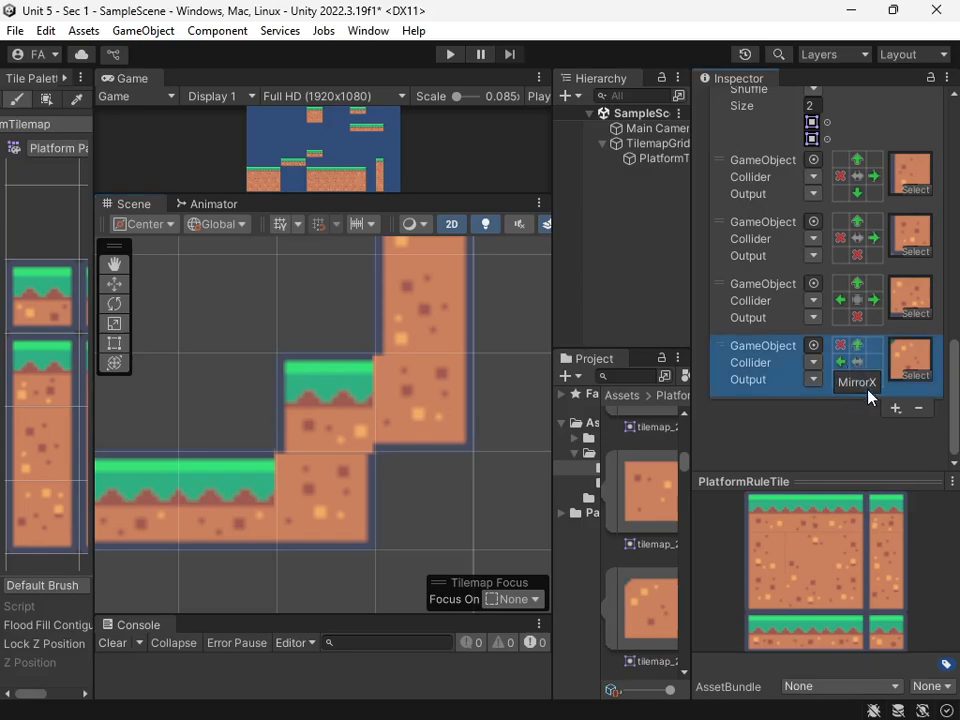
pyautogui.click(858, 364)
pyautogui.click(858, 365)
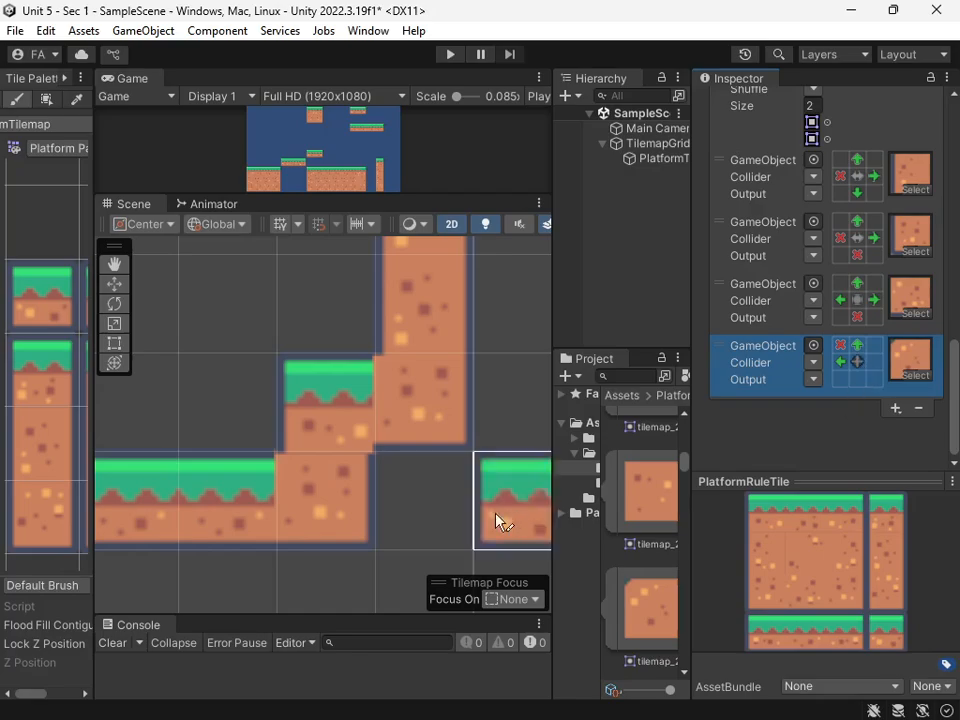
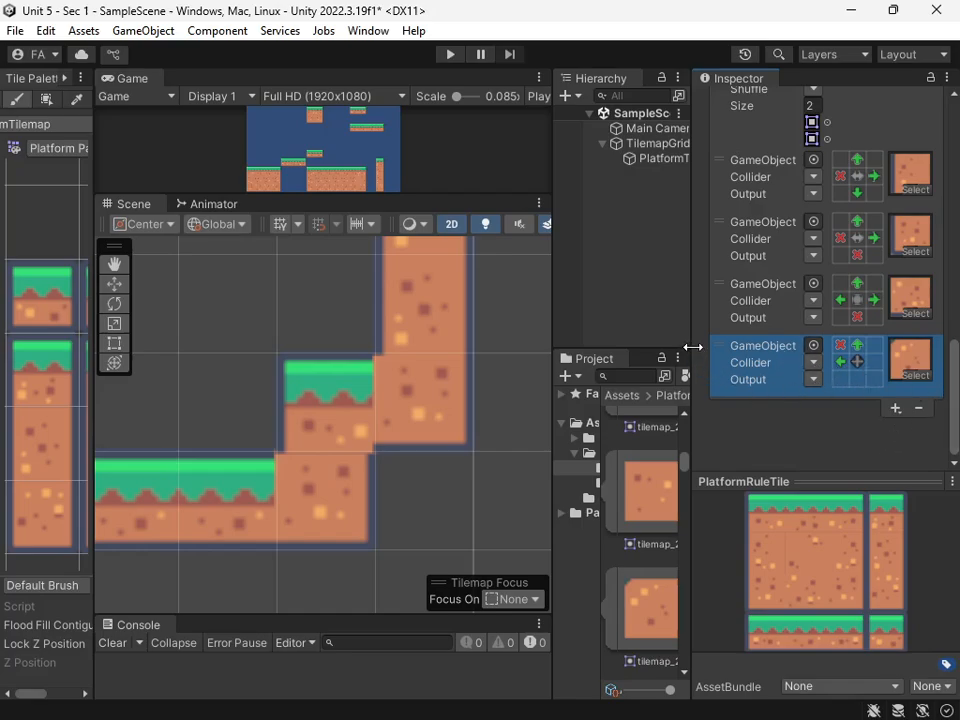
# - Move the tilemap_25 inner corner rule up the list to directly below the random dirt fill rule
pyautogui.moveTo(690, 345); pyautogui.dragTo(705, 172)
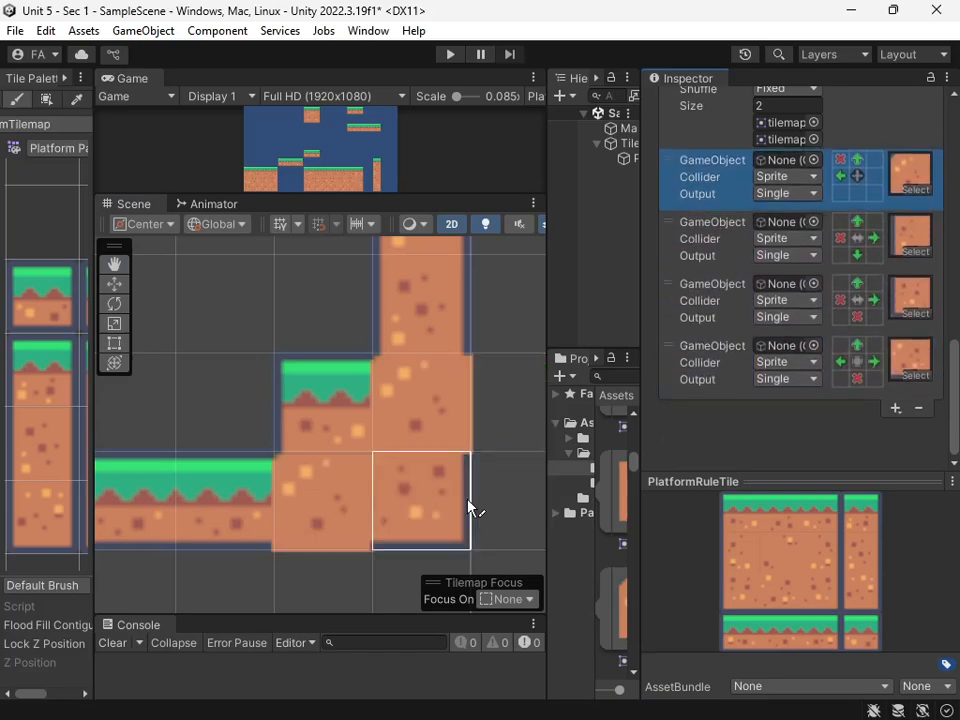
pyautogui.moveTo(467, 499); pyautogui.dragTo(462, 551, button='middle')
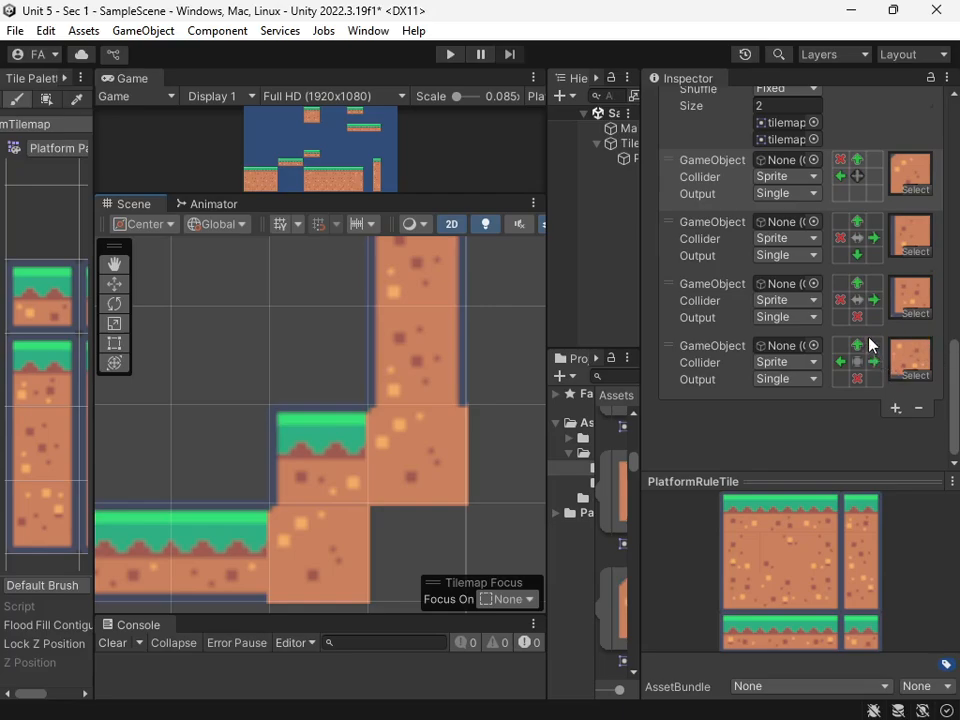
# - Reorder the rules so the random dirt fill rule sits directly below the tilemap_25 inner corner rule
pyautogui.scroll(3, 872, 360)
pyautogui.moveTo(679, 178); pyautogui.dragTo(703, 278)
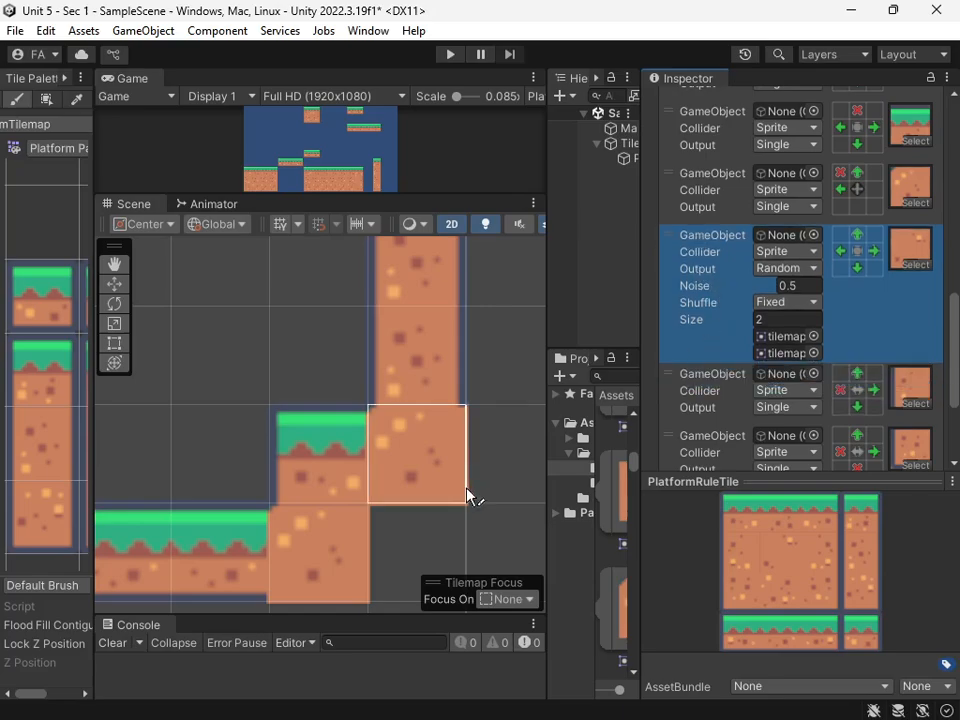
pyautogui.moveTo(472, 523); pyautogui.dragTo(394, 530, button='middle')
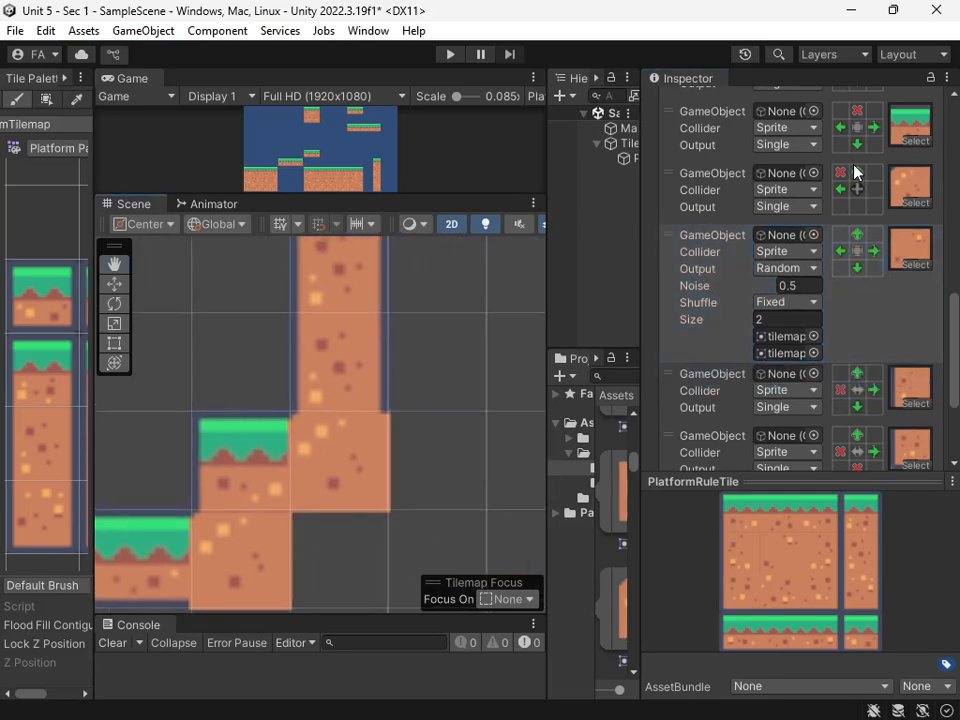
# - Paint extra platform tiles around the ring's lower-right corner to thicken the ground on both sides of the column
pyautogui.moveTo(430, 465)
pyautogui.mouseDown()
pyautogui.moveTo(364, 397)
pyautogui.moveTo(317, 531)
pyautogui.moveTo(270, 388)
pyautogui.mouseUp()
pyautogui.scroll(-4, 353, 443)
pyautogui.click(415, 536)
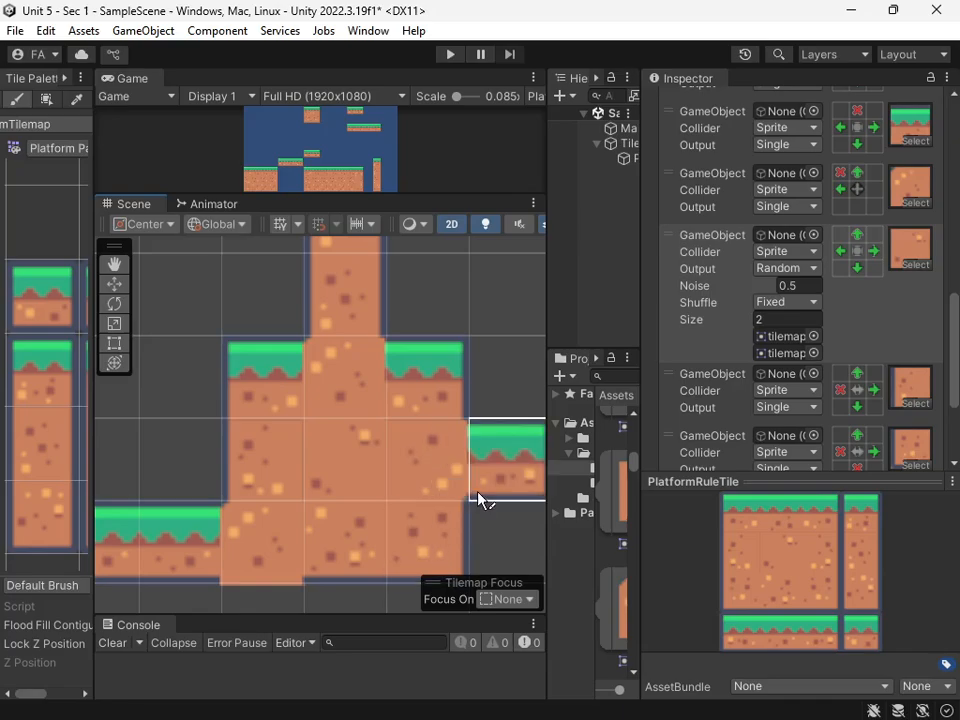
pyautogui.scroll(3, 266, 544)
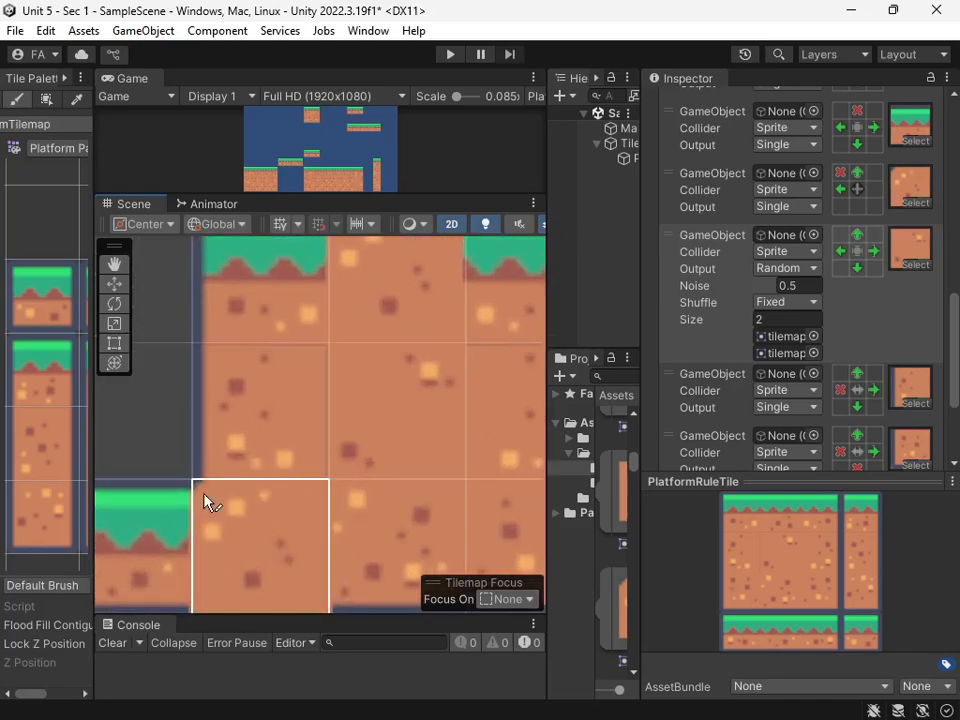
pyautogui.moveTo(290, 565); pyautogui.dragTo(294, 416, button='middle')
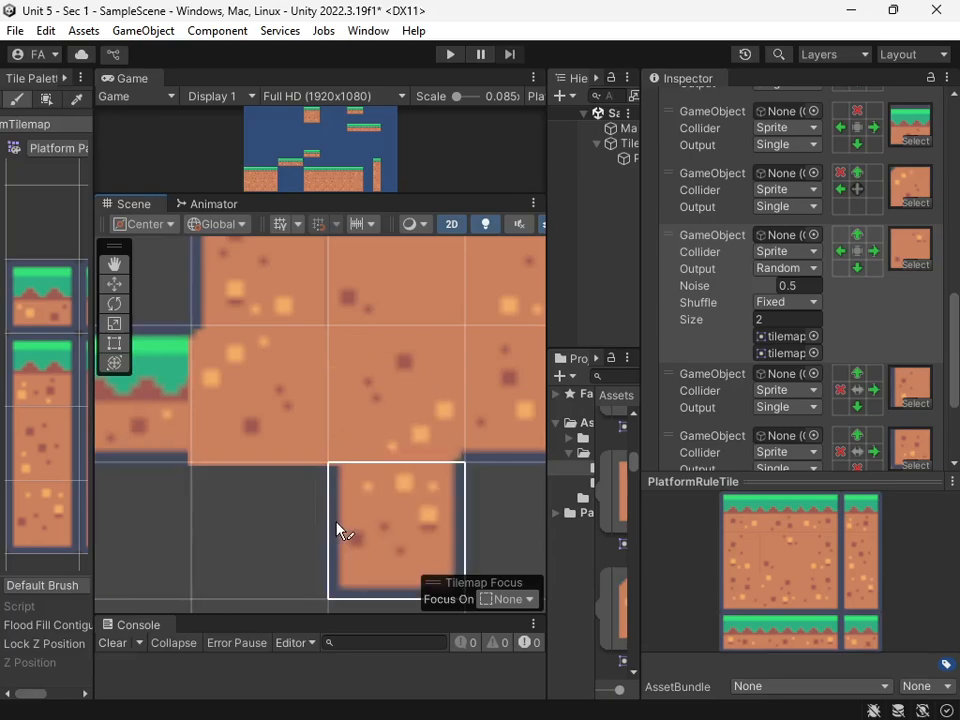
# - Paint a row of three platform tiles beneath the ring's thickened lower-right corner
pyautogui.scroll(-2, 330, 510)
pyautogui.moveTo(253, 540); pyautogui.dragTo(400, 537)
pyautogui.click(171, 546)
pyautogui.scroll(-2, 306, 536)
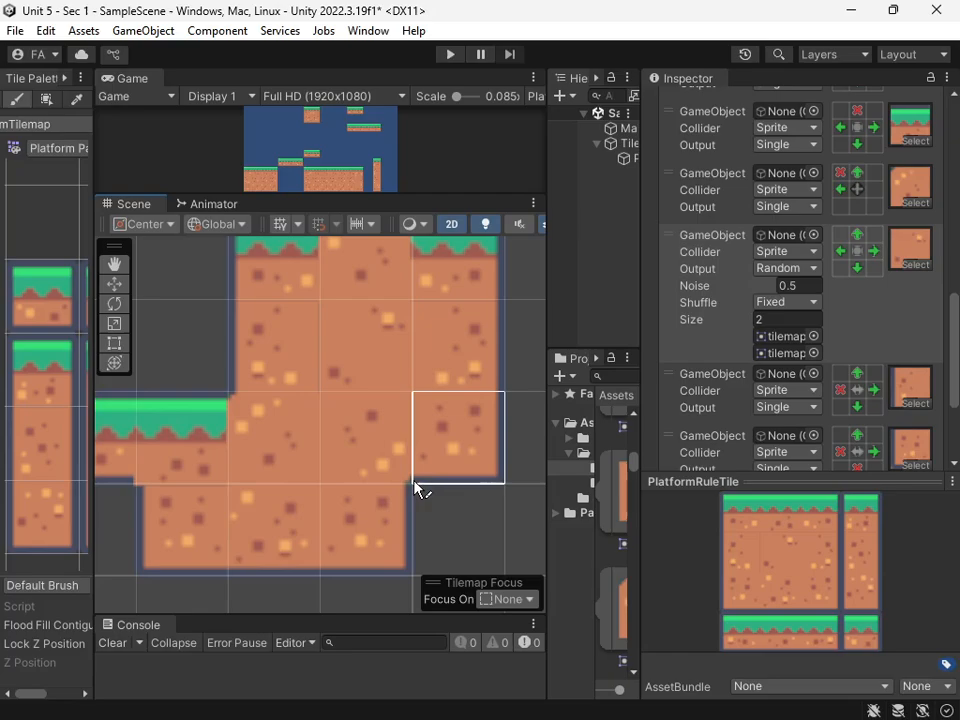
pyautogui.scroll(-2, 258, 542)
pyautogui.scroll(-5, 272, 522)
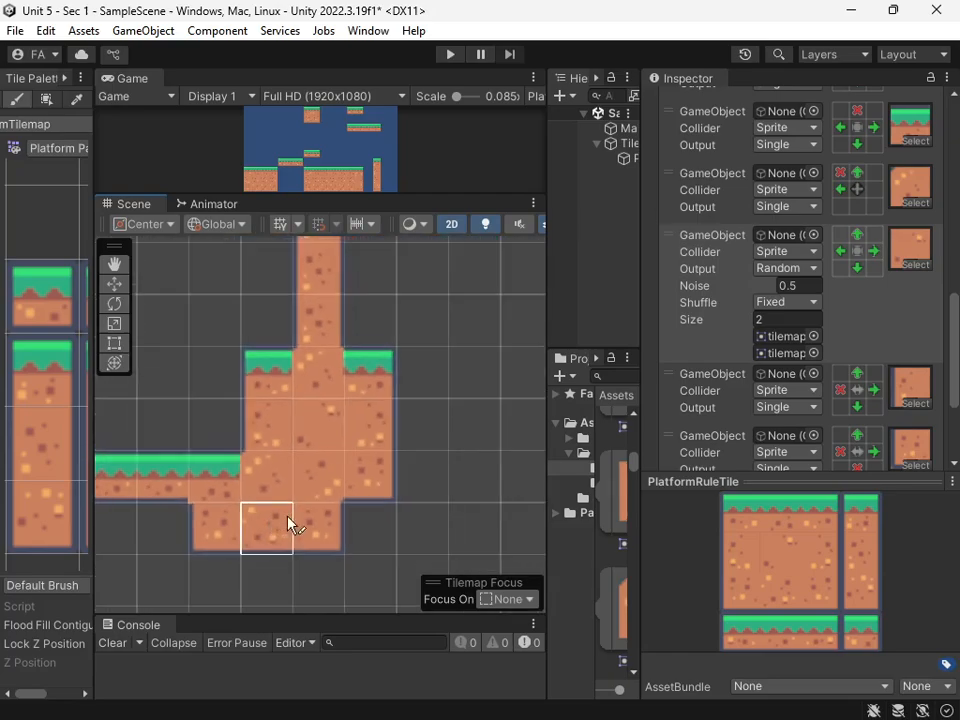
# - Thicken the ring's right wall up to its top edge and fill the hollow interior with platform tiles
pyautogui.moveTo(447, 446); pyautogui.dragTo(323, 506, button='middle')
pyautogui.moveTo(296, 421); pyautogui.dragTo(373, 522, button='middle')
pyautogui.moveTo(320, 415)
pyautogui.mouseDown()
pyautogui.moveTo(319, 386)
pyautogui.moveTo(328, 521)
pyautogui.moveTo(324, 486)
pyautogui.moveTo(236, 466)
pyautogui.moveTo(225, 387)
pyautogui.mouseUp()
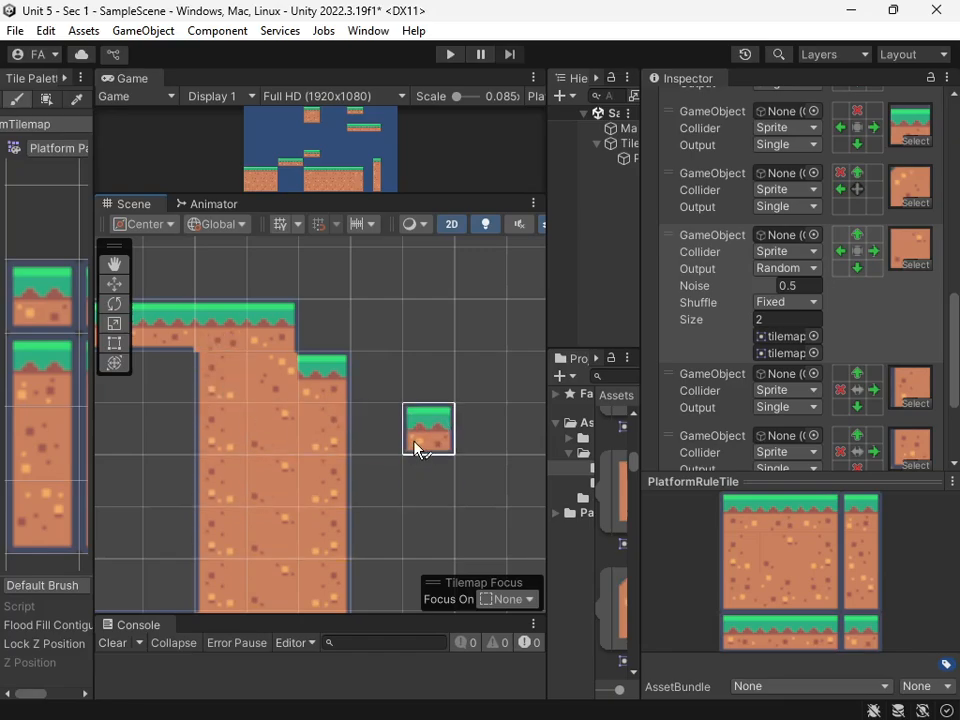
pyautogui.click(314, 338)
pyautogui.scroll(-10, 434, 508)
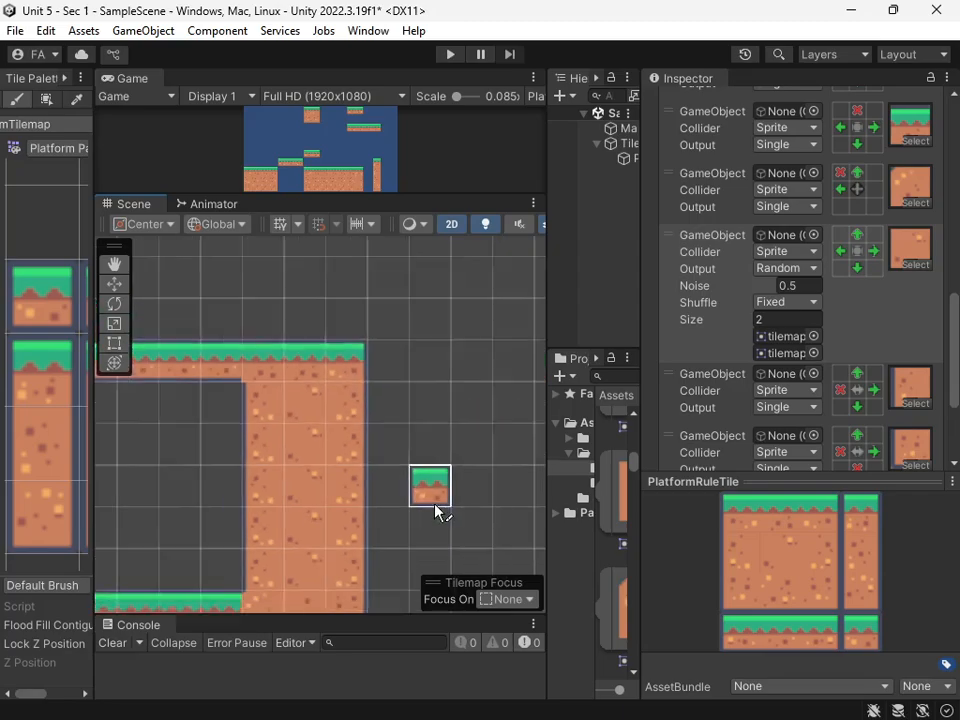
pyautogui.moveTo(325, 550); pyautogui.dragTo(367, 434, button='middle')
pyautogui.moveTo(235, 307)
pyautogui.mouseDown()
pyautogui.moveTo(317, 333)
pyautogui.moveTo(257, 439)
pyautogui.moveTo(249, 337)
pyautogui.moveTo(264, 392)
pyautogui.moveTo(296, 401)
pyautogui.mouseUp()
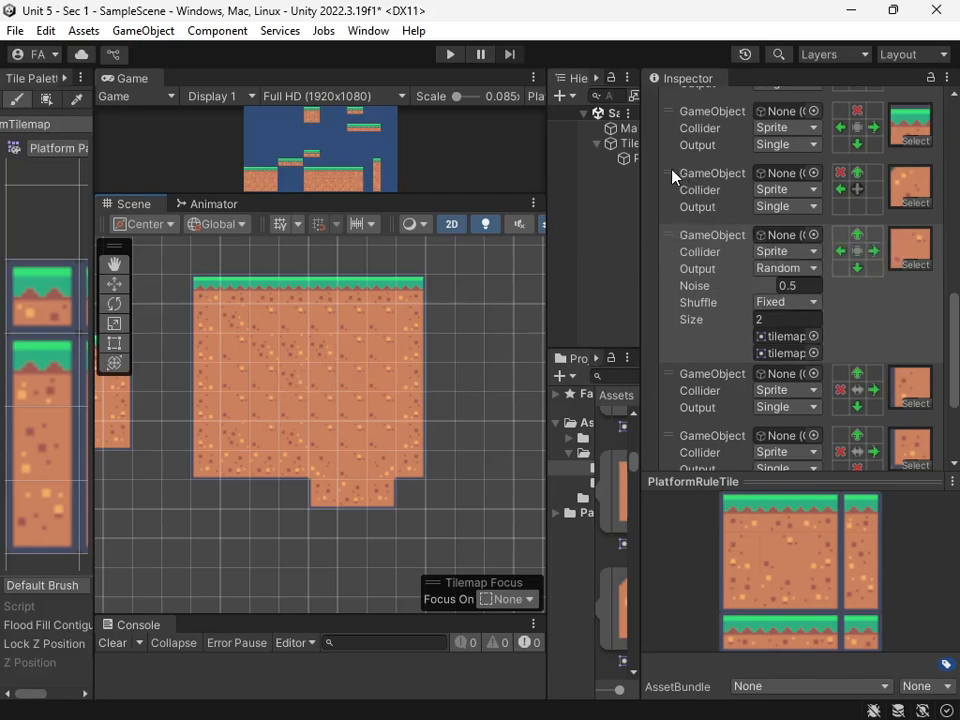
# - Move the tilemap_25 inner corner rule below the random dirt fill rule and check the painted ground's corners
pyautogui.moveTo(672, 176); pyautogui.dragTo(681, 318)
pyautogui.scroll(-3, 718, 339)
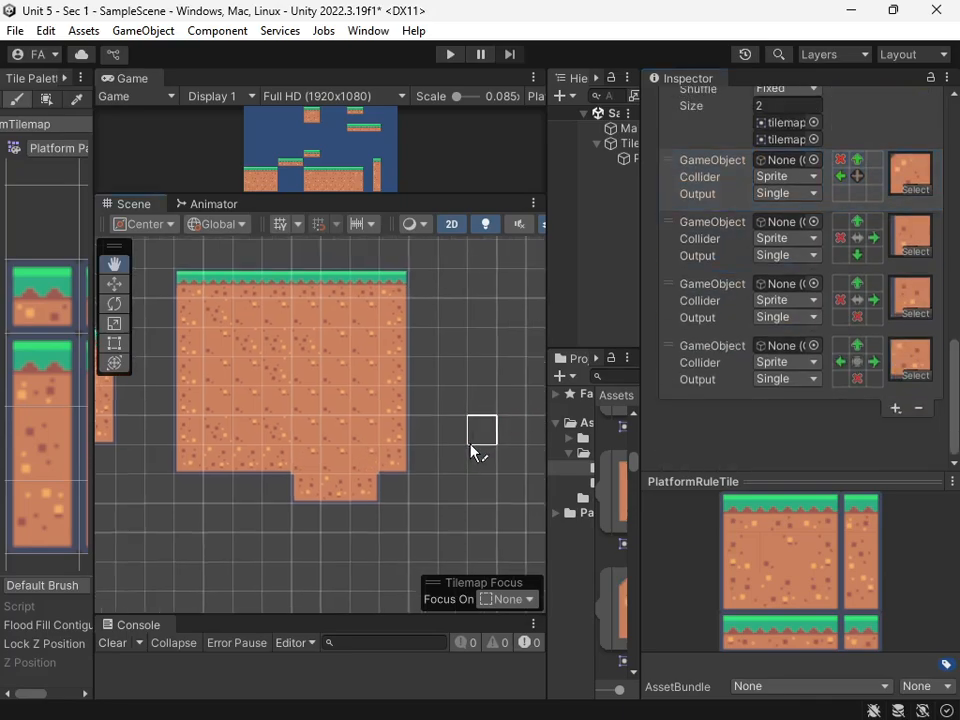
pyautogui.scroll(6, 472, 450)
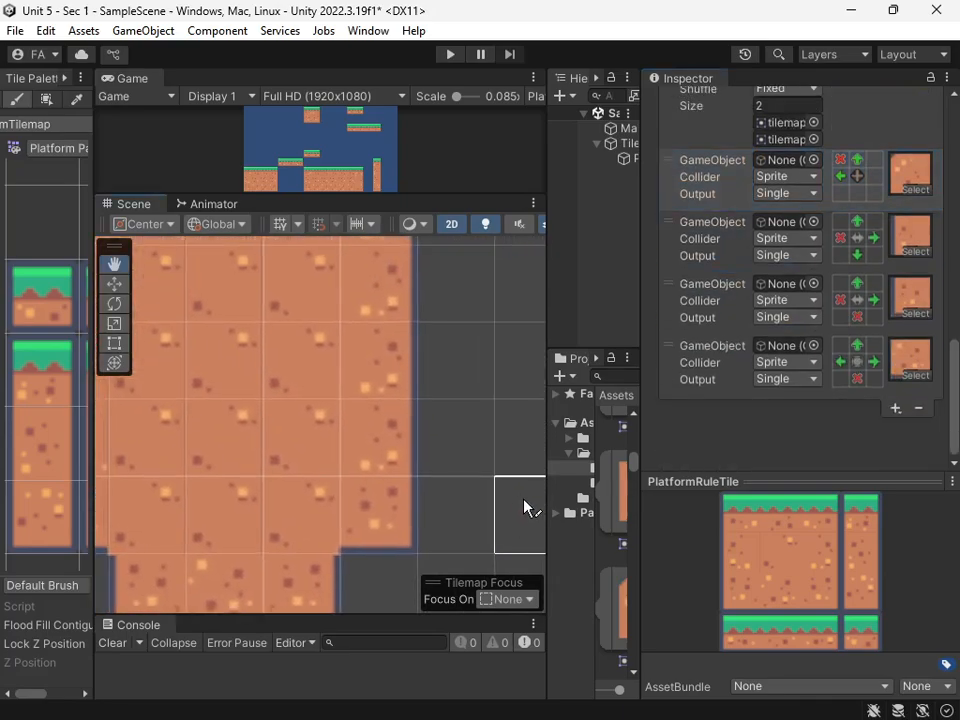
pyautogui.scroll(-6, 369, 450)
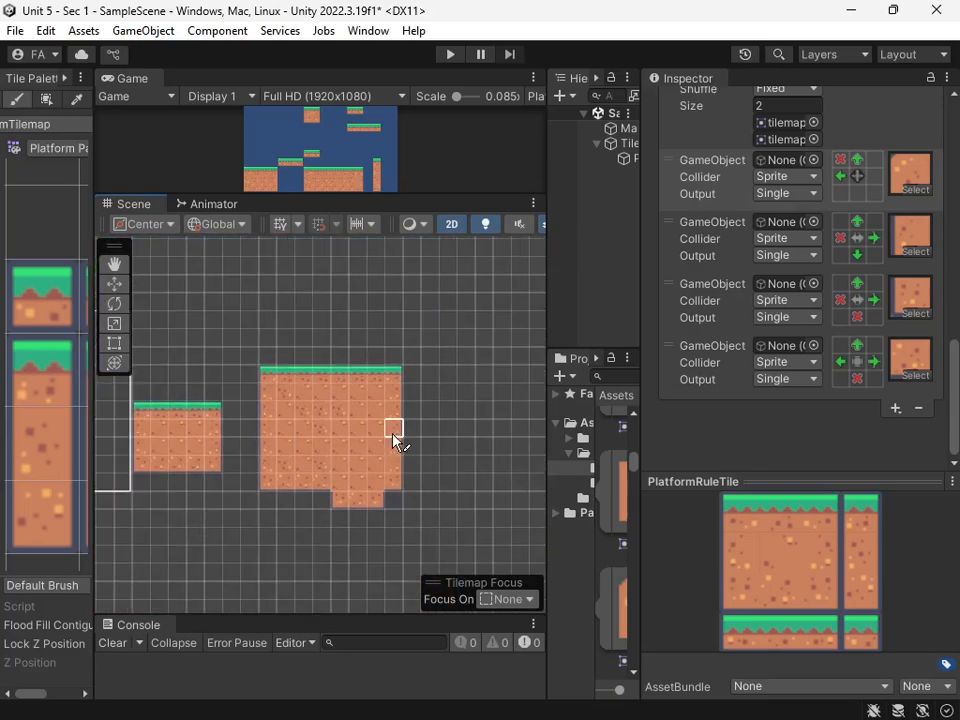
pyautogui.scroll(-2, 395, 438)
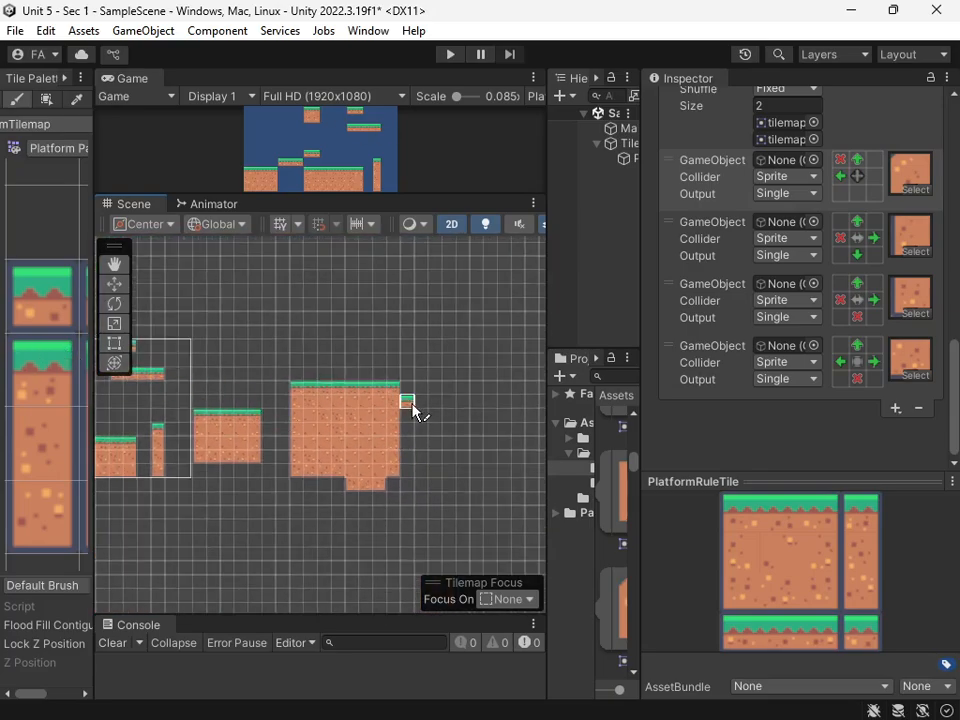
# - Paint a hilly stretch of platform ground with a tall peak, a valley and a lower rise beneath the filled block
pyautogui.moveTo(326, 495); pyautogui.dragTo(383, 375, button='middle')
pyautogui.moveTo(260, 391)
pyautogui.mouseDown()
pyautogui.moveTo(328, 505)
pyautogui.moveTo(302, 498)
pyautogui.moveTo(226, 404)
pyautogui.moveTo(296, 452)
pyautogui.moveTo(306, 471)
pyautogui.moveTo(255, 493)
pyautogui.moveTo(270, 512)
pyautogui.moveTo(231, 508)
pyautogui.moveTo(315, 510)
pyautogui.moveTo(267, 522)
pyautogui.mouseUp()
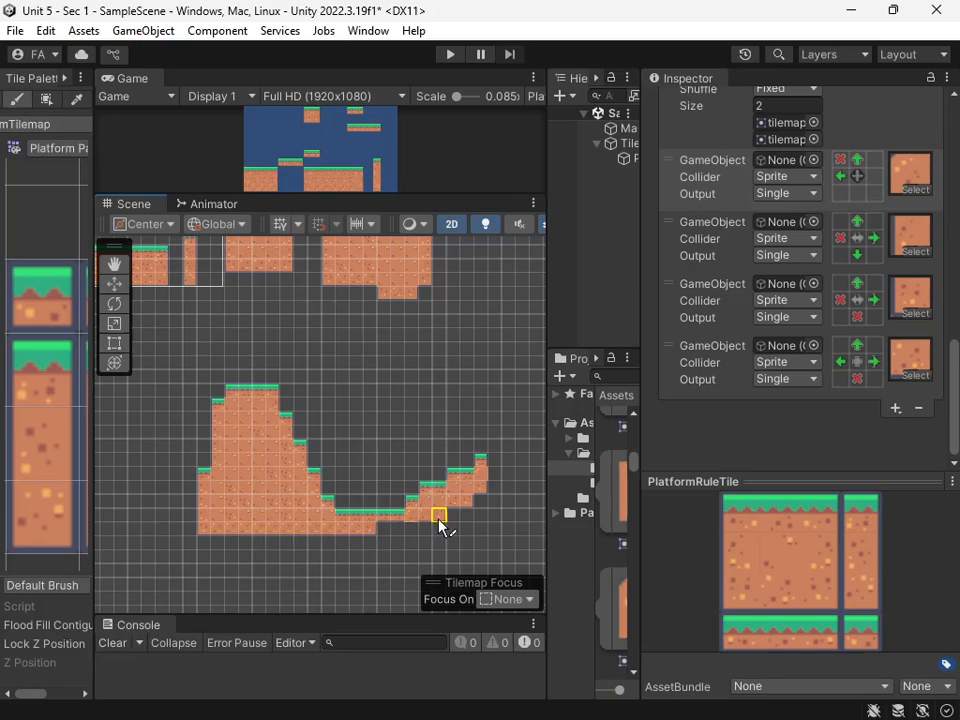
pyautogui.moveTo(375, 530)
pyautogui.mouseDown()
pyautogui.moveTo(482, 521)
pyautogui.moveTo(501, 471)
pyautogui.moveTo(493, 510)
pyautogui.mouseUp()
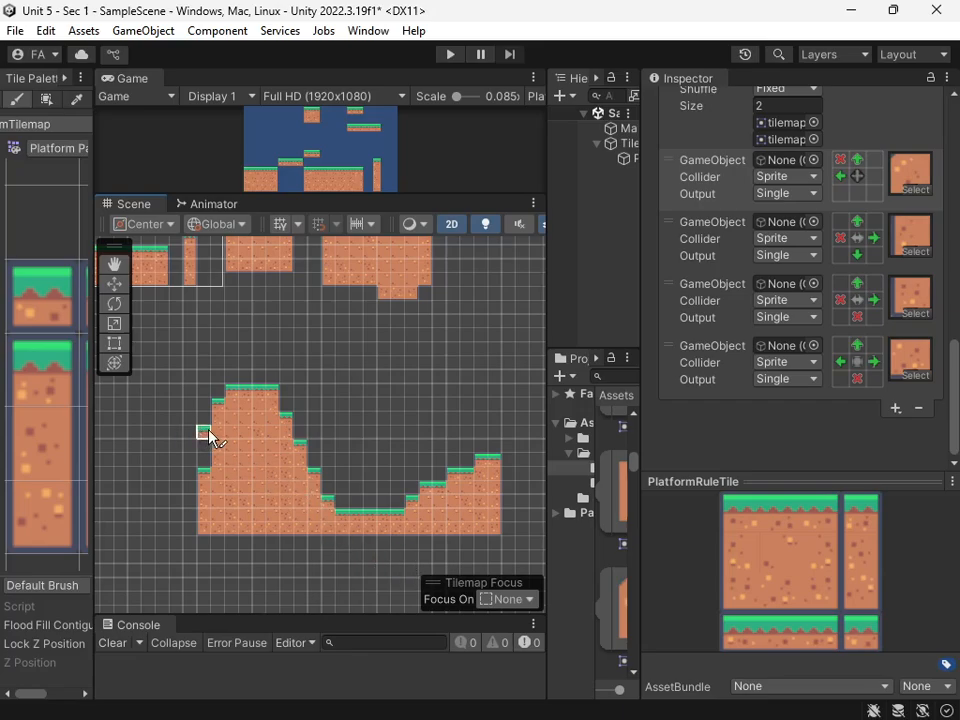
pyautogui.moveTo(210, 436)
pyautogui.mouseDown()
pyautogui.moveTo(194, 548)
pyautogui.moveTo(515, 532)
pyautogui.moveTo(422, 546)
pyautogui.mouseUp()
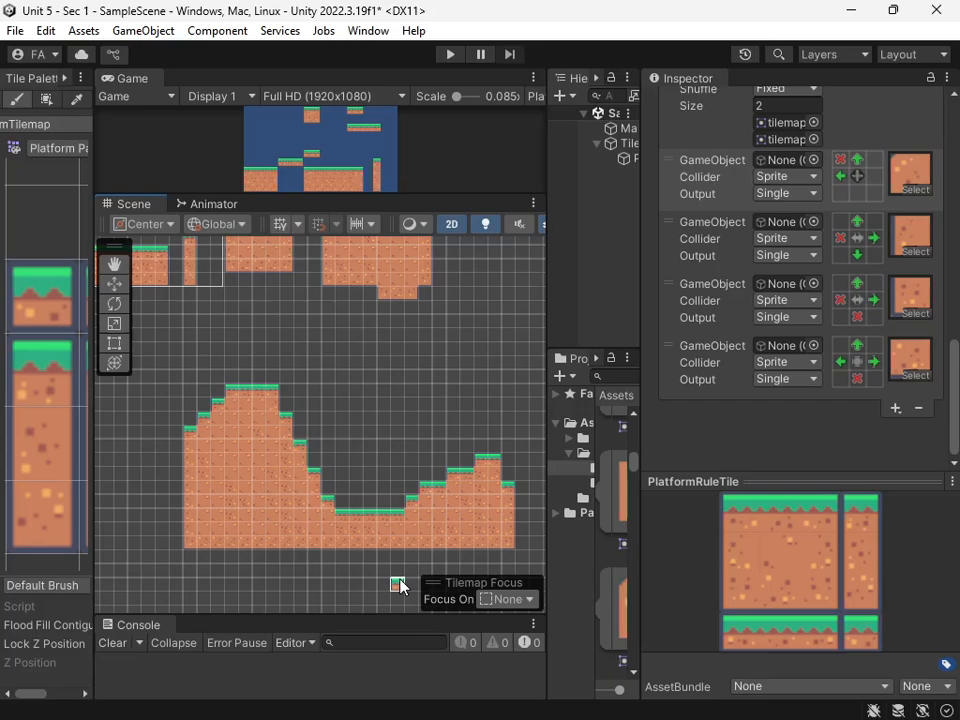
pyautogui.scroll(-5, 349, 392)
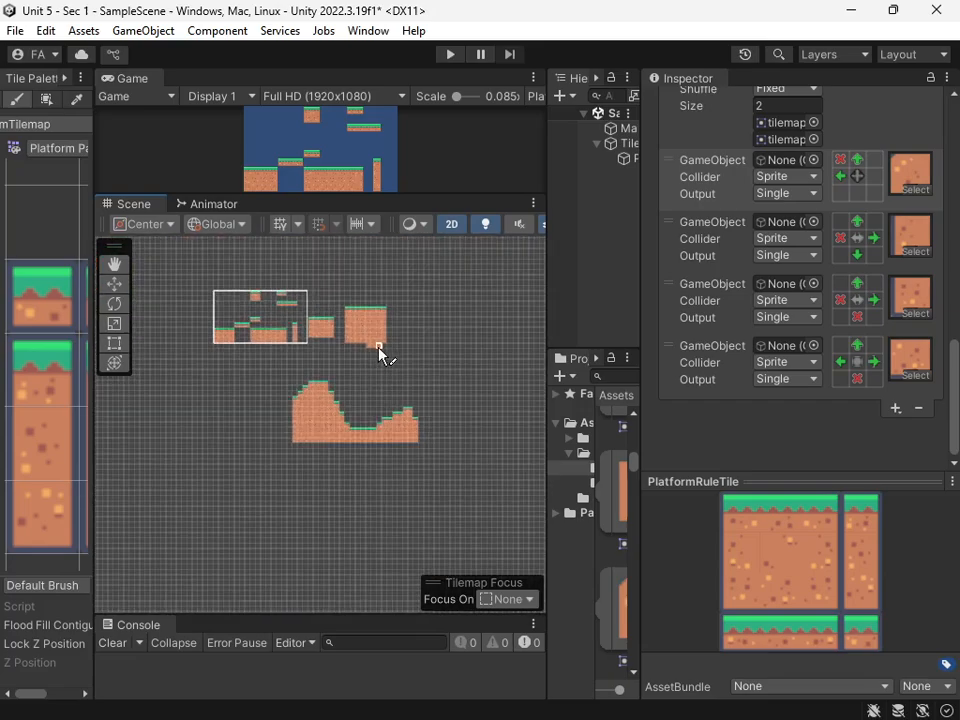
# - Select an empty 11 by 7 area in the tile palette and try erasing the platforms inside the camera frame
pyautogui.moveTo(93, 214); pyautogui.dragTo(490, 235)
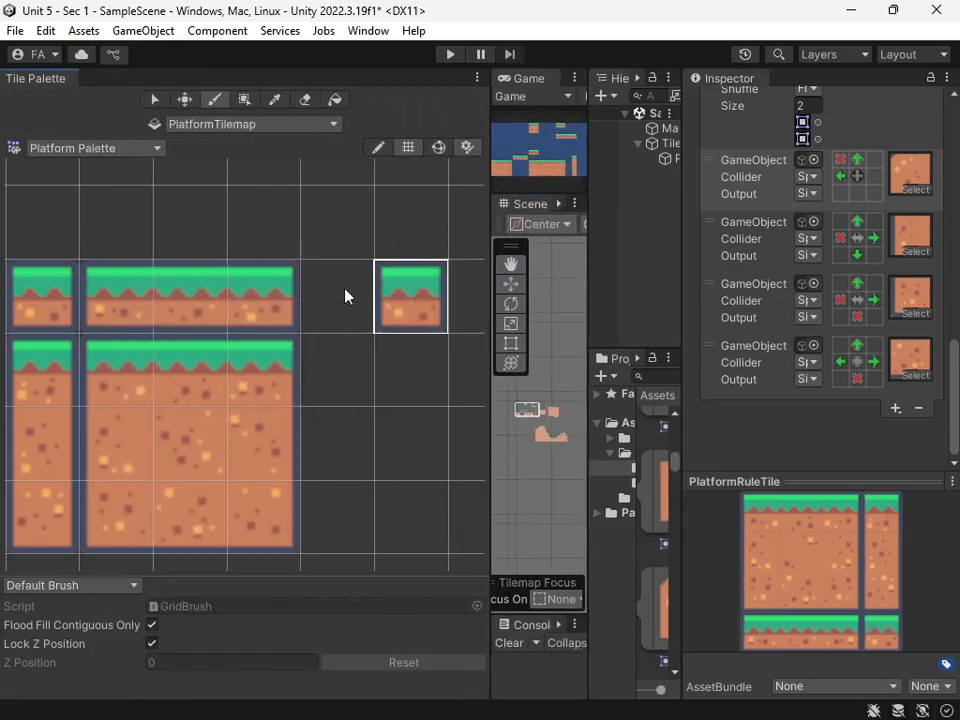
pyautogui.scroll(-6, 315, 347)
pyautogui.moveTo(427, 371); pyautogui.dragTo(256, 226, button='middle')
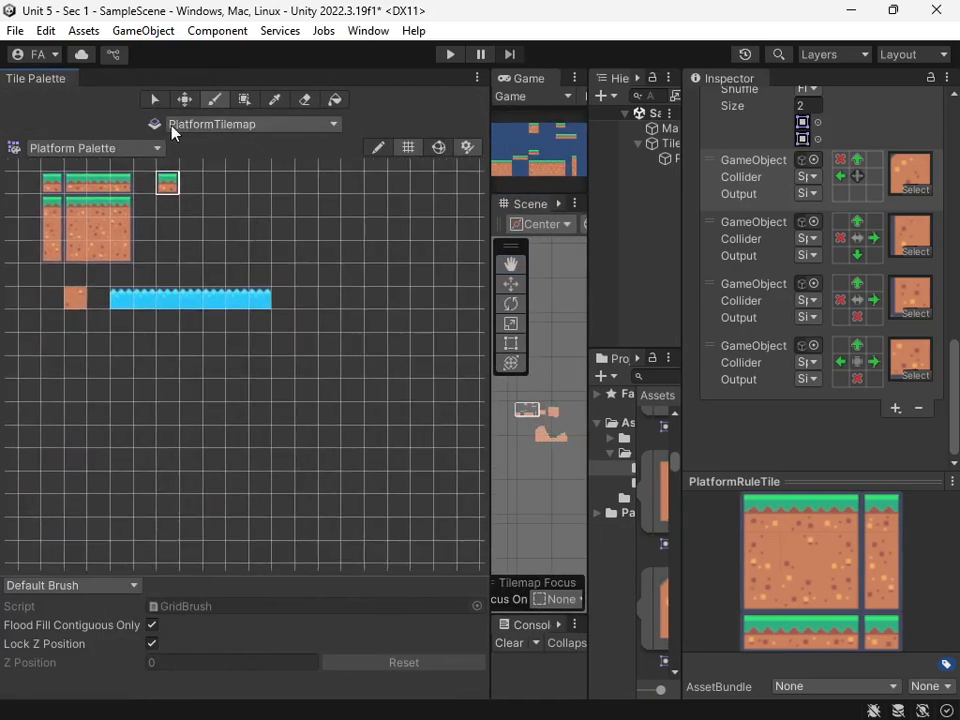
pyautogui.moveTo(328, 488); pyautogui.dragTo(97, 343)
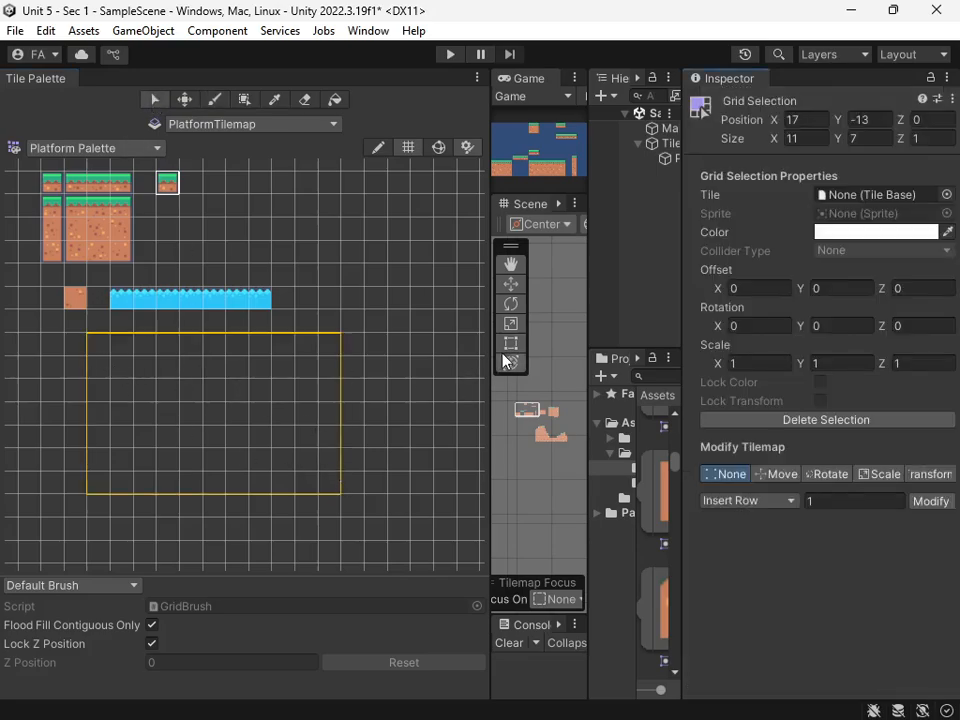
pyautogui.moveTo(489, 343); pyautogui.dragTo(250, 251)
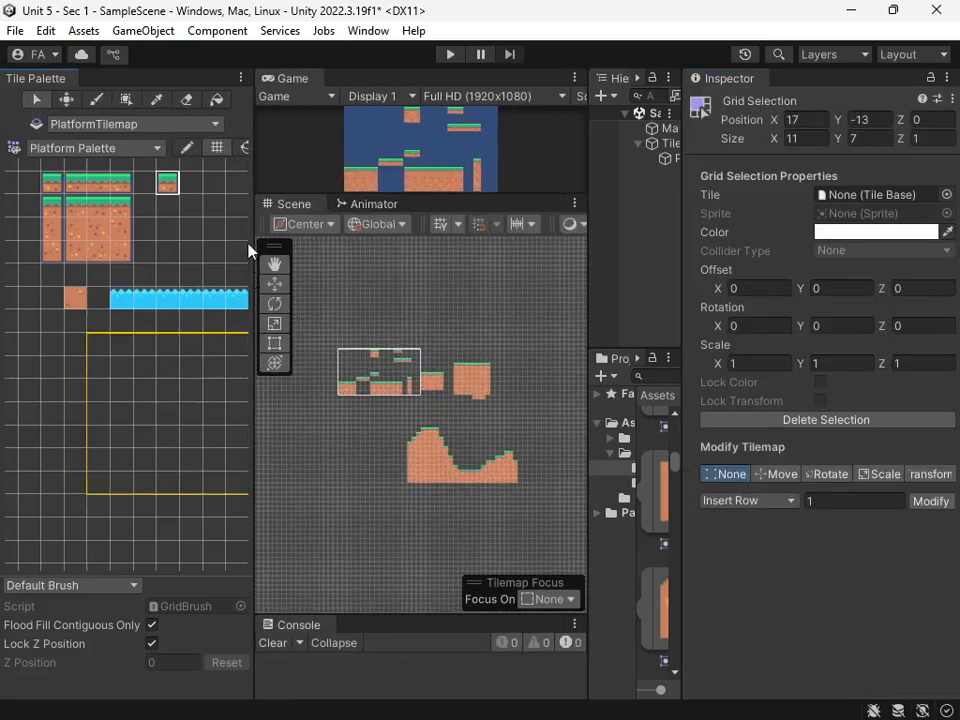
pyautogui.click(187, 99)
pyautogui.moveTo(388, 354)
pyautogui.mouseDown()
pyautogui.moveTo(447, 375)
pyautogui.moveTo(342, 399)
pyautogui.mouseUp()
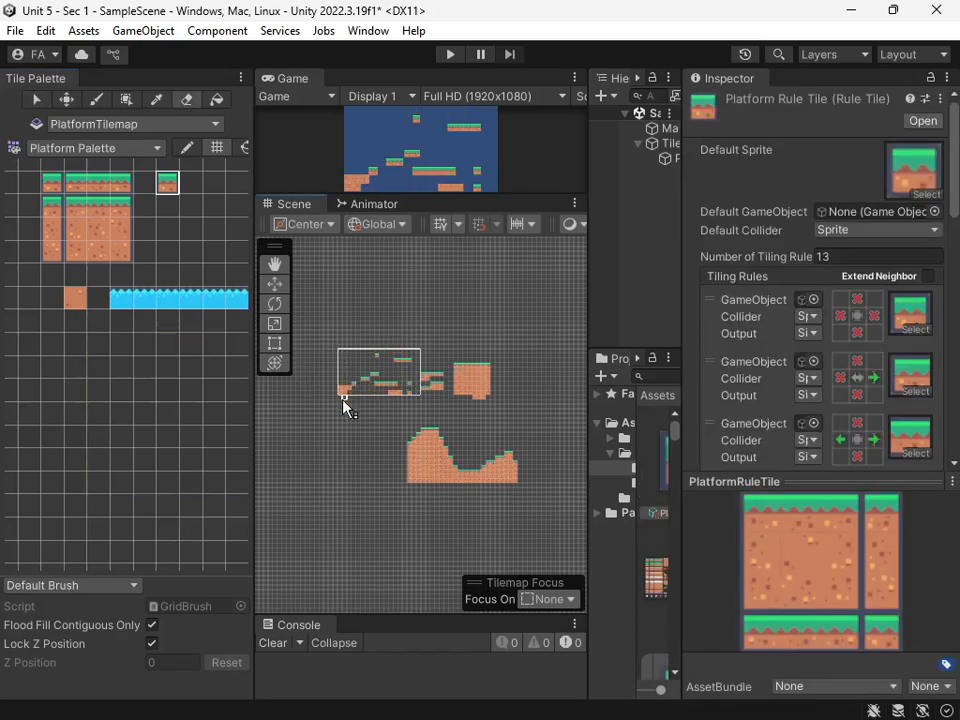
# - Pick an empty 10 by 10 block of palette cells and use it to erase every painted tile in the scene
pyautogui.press('i')
pyautogui.moveTo(44, 334)
pyautogui.mouseDown()
pyautogui.moveTo(180, 501)
pyautogui.moveTo(224, 537)
pyautogui.mouseUp()
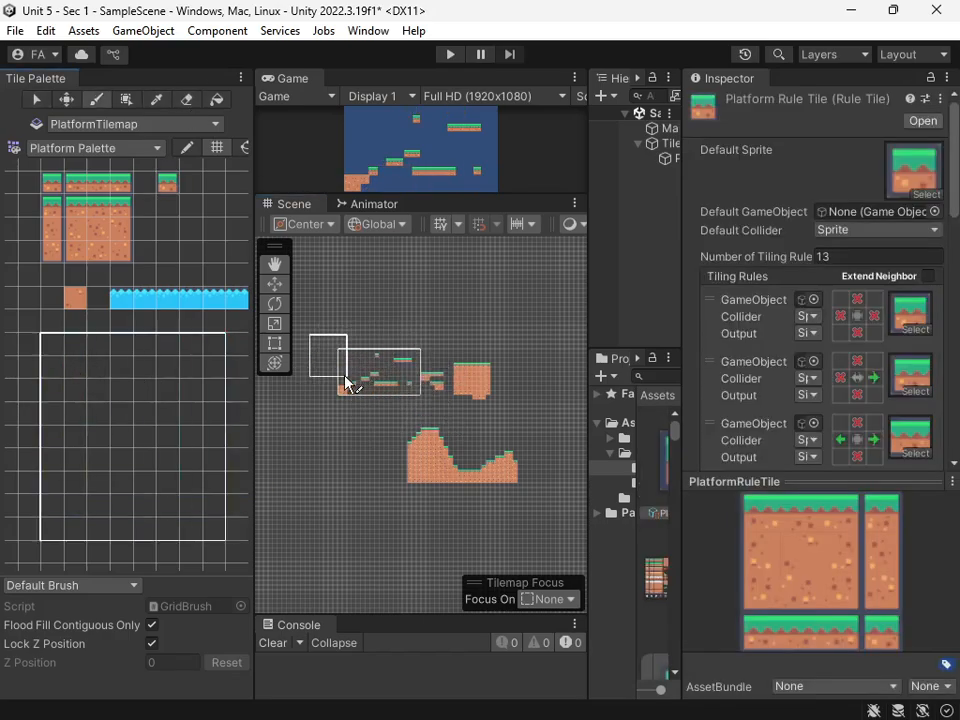
pyautogui.moveTo(148, 382); pyautogui.dragTo(144, 374)
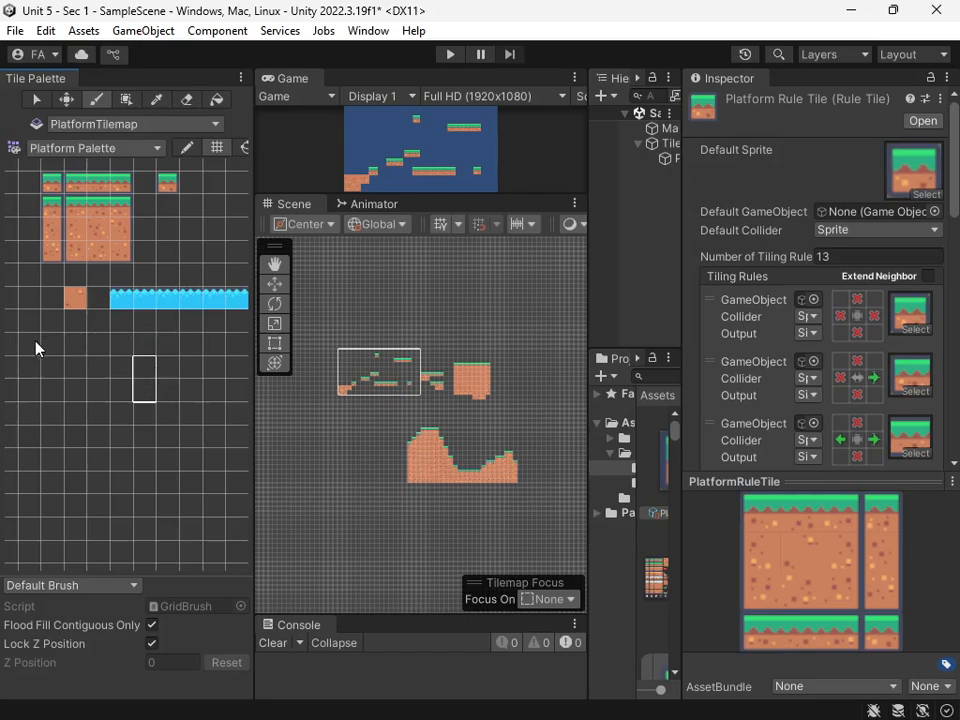
pyautogui.press('i')
pyautogui.moveTo(36, 347)
pyautogui.mouseDown()
pyautogui.moveTo(199, 553)
pyautogui.moveTo(229, 544)
pyautogui.moveTo(224, 556)
pyautogui.mouseUp()
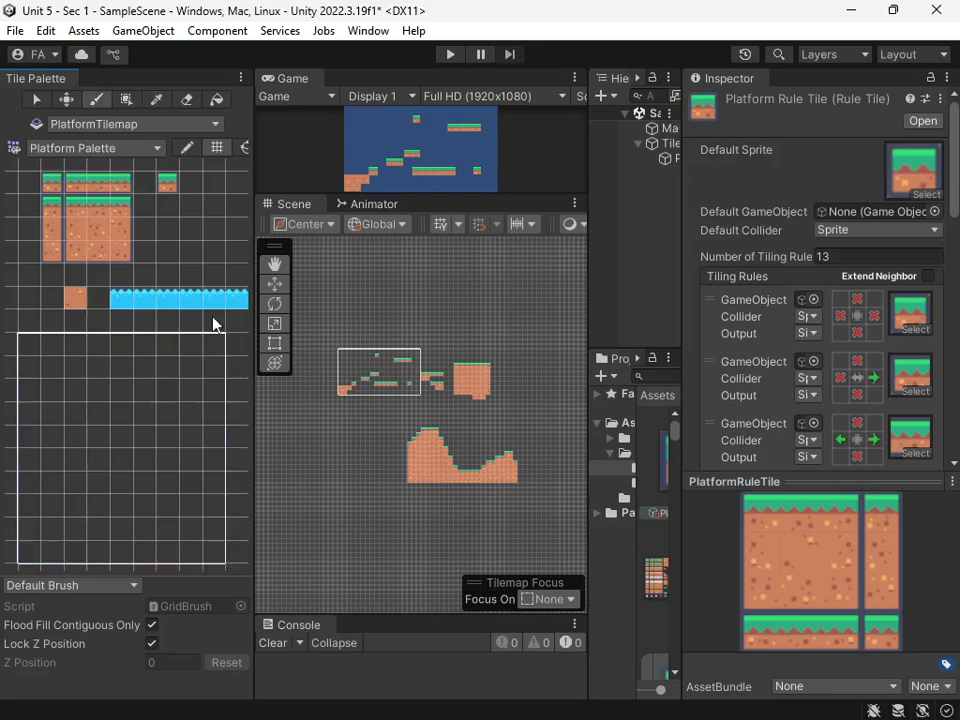
pyautogui.press('i')
pyautogui.moveTo(21, 343); pyautogui.dragTo(228, 552)
pyautogui.click(186, 99)
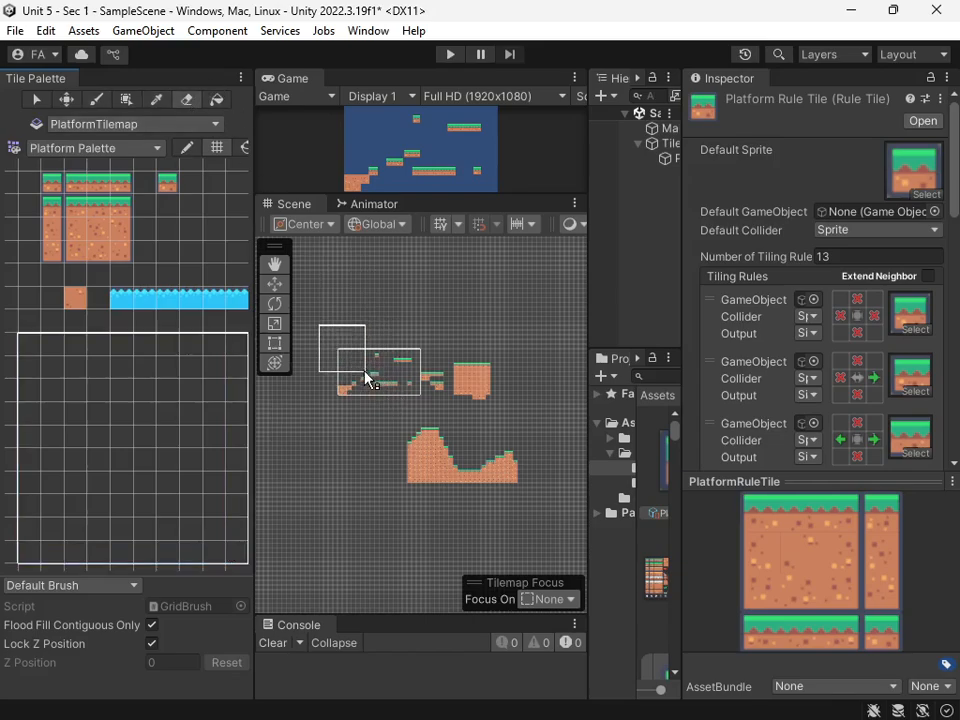
pyautogui.moveTo(365, 378)
pyautogui.mouseDown()
pyautogui.moveTo(411, 394)
pyautogui.moveTo(386, 399)
pyautogui.moveTo(469, 433)
pyautogui.moveTo(455, 487)
pyautogui.moveTo(542, 508)
pyautogui.mouseUp()
# - Paint a ground block four tiles wide and two high in the camera frame's lower-left corner, plus a four-tile-high column beside it
pyautogui.scroll(5, 461, 435)
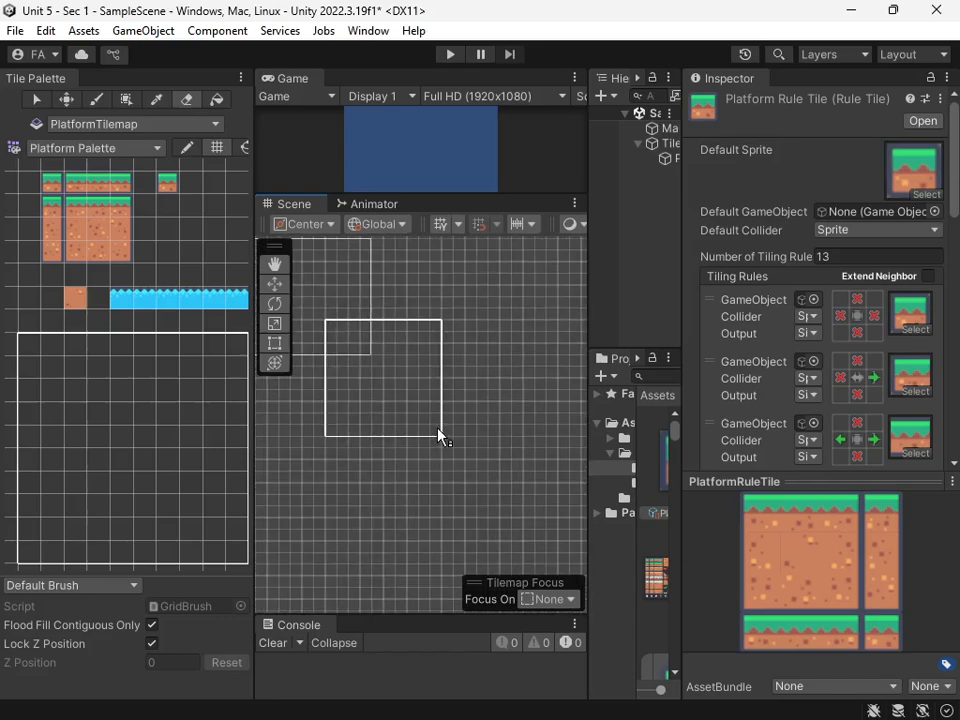
pyautogui.moveTo(414, 425); pyautogui.dragTo(503, 478, button='middle')
pyautogui.moveTo(404, 459); pyautogui.dragTo(501, 531, button='middle')
pyautogui.scroll(3, 490, 518)
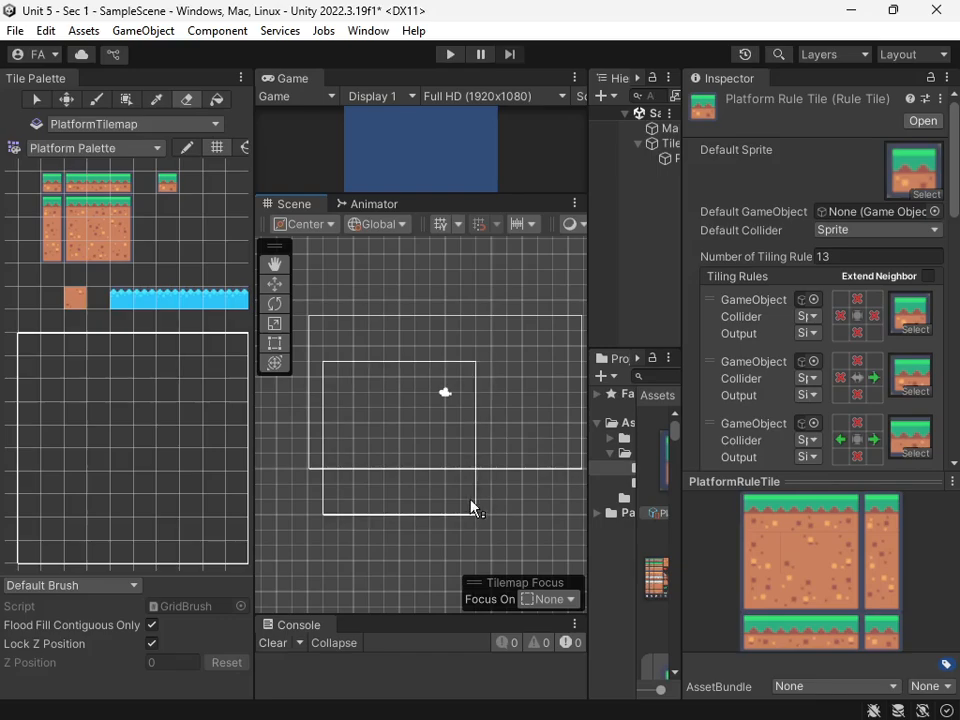
pyautogui.click(171, 183)
pyautogui.scroll(3, 430, 464)
pyautogui.moveTo(415, 438)
pyautogui.mouseDown(button='middle')
pyautogui.moveTo(407, 480)
pyautogui.moveTo(420, 483)
pyautogui.mouseUp(button='middle')
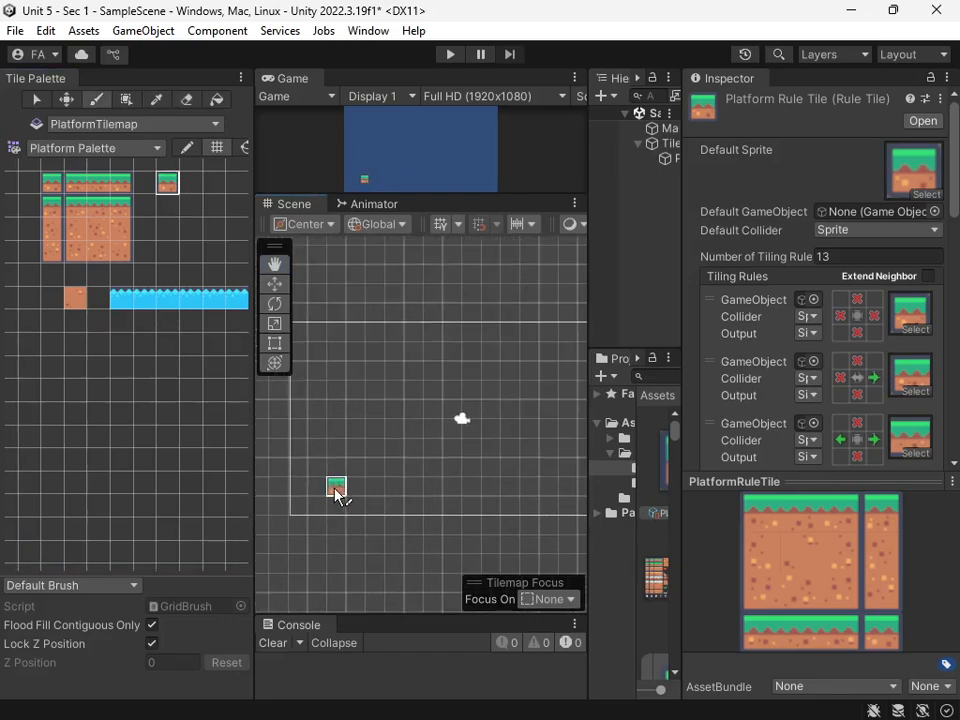
pyautogui.moveTo(308, 488)
pyautogui.mouseDown()
pyautogui.moveTo(315, 506)
pyautogui.moveTo(343, 491)
pyautogui.moveTo(360, 515)
pyautogui.moveTo(403, 476)
pyautogui.moveTo(401, 454)
pyautogui.moveTo(396, 512)
pyautogui.mouseUp()
pyautogui.moveTo(461, 492); pyautogui.dragTo(368, 507, button='middle')
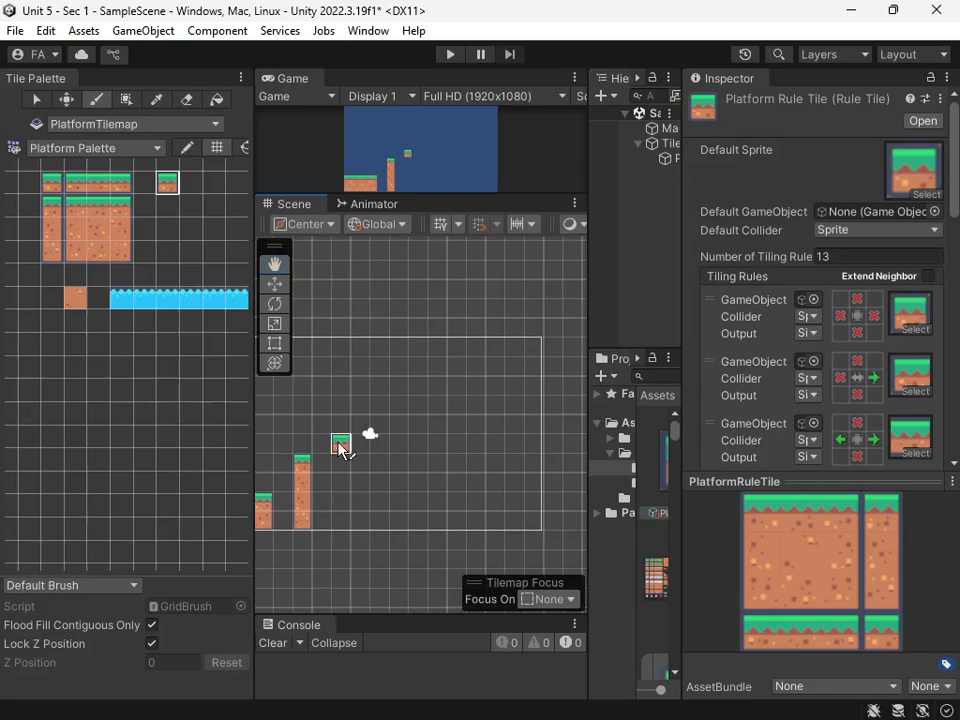
# - Paint two single floating platform tiles with a one-tile gap between them, just above and to the right of the column
pyautogui.moveTo(364, 446); pyautogui.dragTo(358, 461, button='middle')
pyautogui.click(331, 462)
pyautogui.click(375, 460)
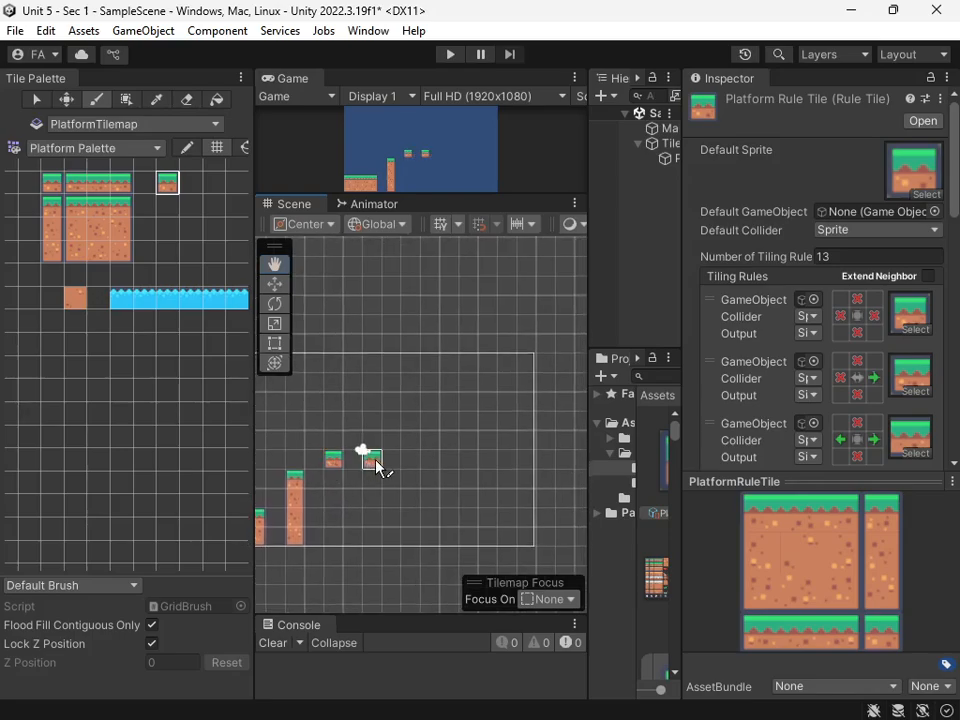
# - Paint a four-tile-wide floating platform after the single tiles and a four-by-three ground block in the camera frame's lower-right corner
pyautogui.click(396, 490)
pyautogui.moveTo(403, 487); pyautogui.dragTo(452, 483)
pyautogui.moveTo(474, 521); pyautogui.dragTo(416, 510, button='middle')
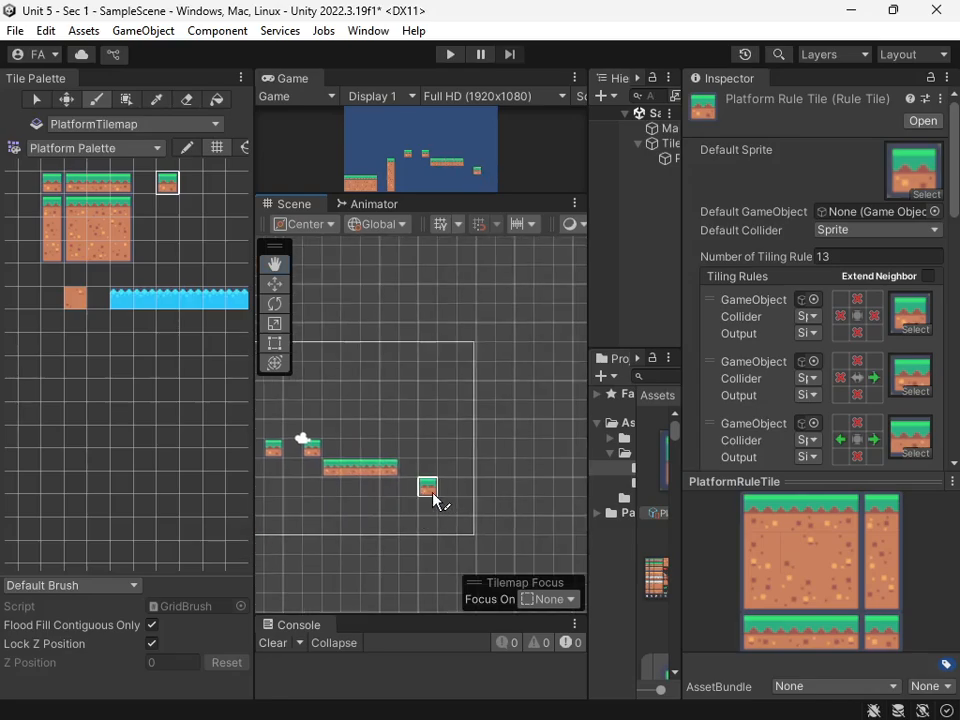
pyautogui.moveTo(411, 490)
pyautogui.mouseDown()
pyautogui.moveTo(415, 519)
pyautogui.moveTo(480, 521)
pyautogui.moveTo(420, 506)
pyautogui.moveTo(452, 512)
pyautogui.mouseUp()
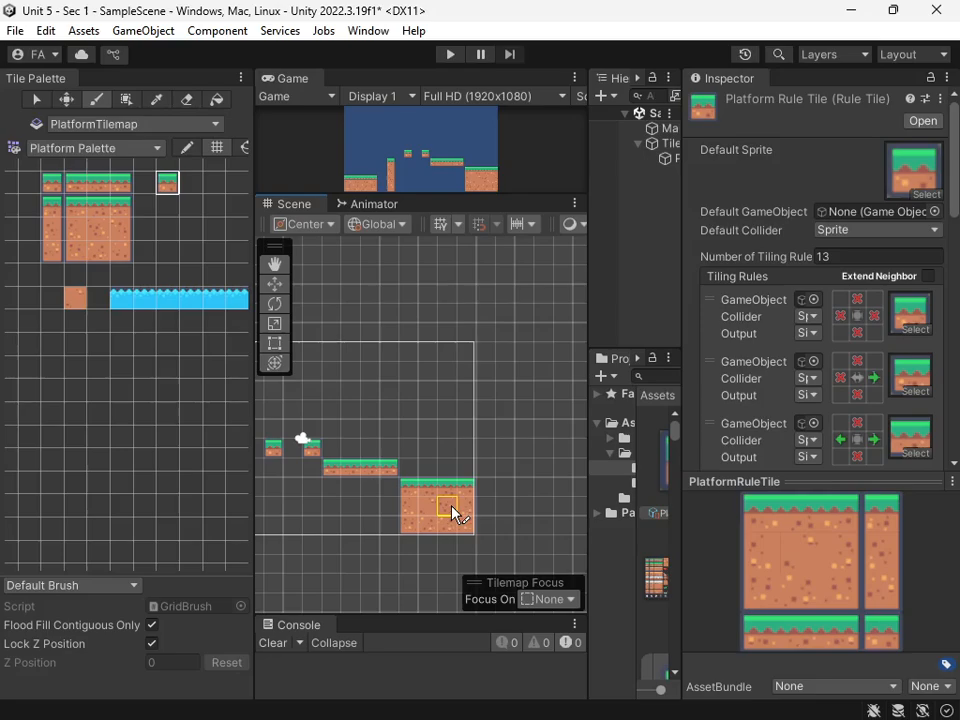
# - Paint a three-tile ledge at the camera frame's left edge above the ground, with a single tile stepping down from its end
pyautogui.moveTo(393, 544)
pyautogui.mouseDown(button='middle')
pyautogui.moveTo(461, 572)
pyautogui.moveTo(485, 570)
pyautogui.mouseUp(button='middle')
pyautogui.moveTo(394, 517); pyautogui.dragTo(465, 536, button='middle')
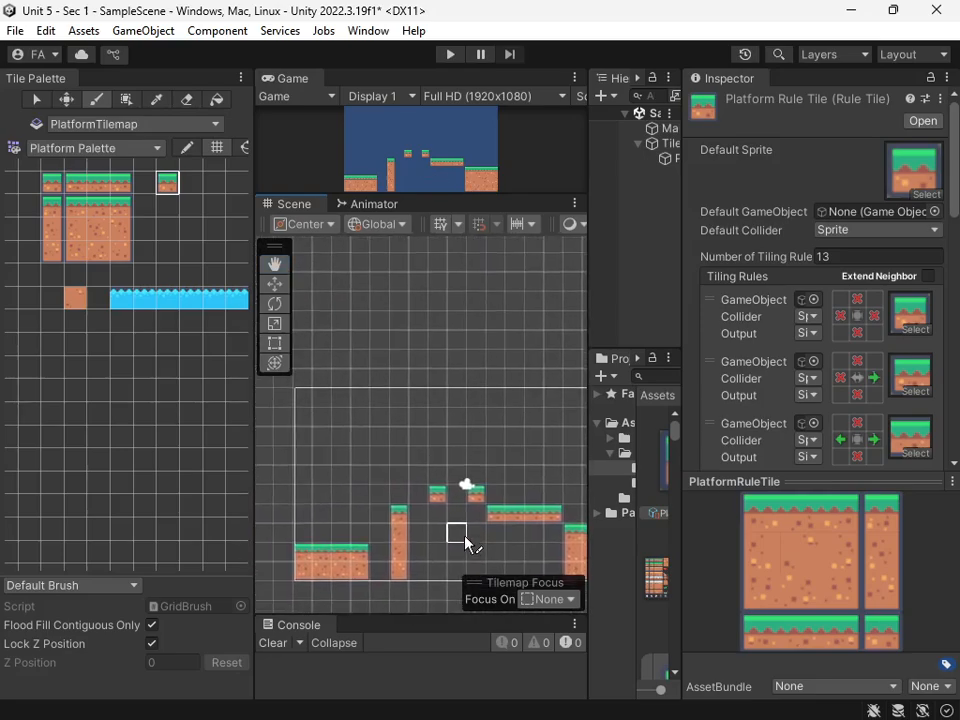
pyautogui.moveTo(345, 462)
pyautogui.mouseDown()
pyautogui.moveTo(292, 457)
pyautogui.moveTo(325, 459)
pyautogui.mouseUp()
pyautogui.hotkey('ctrl', 'z')
pyautogui.moveTo(417, 512); pyautogui.dragTo(353, 523, button='middle')
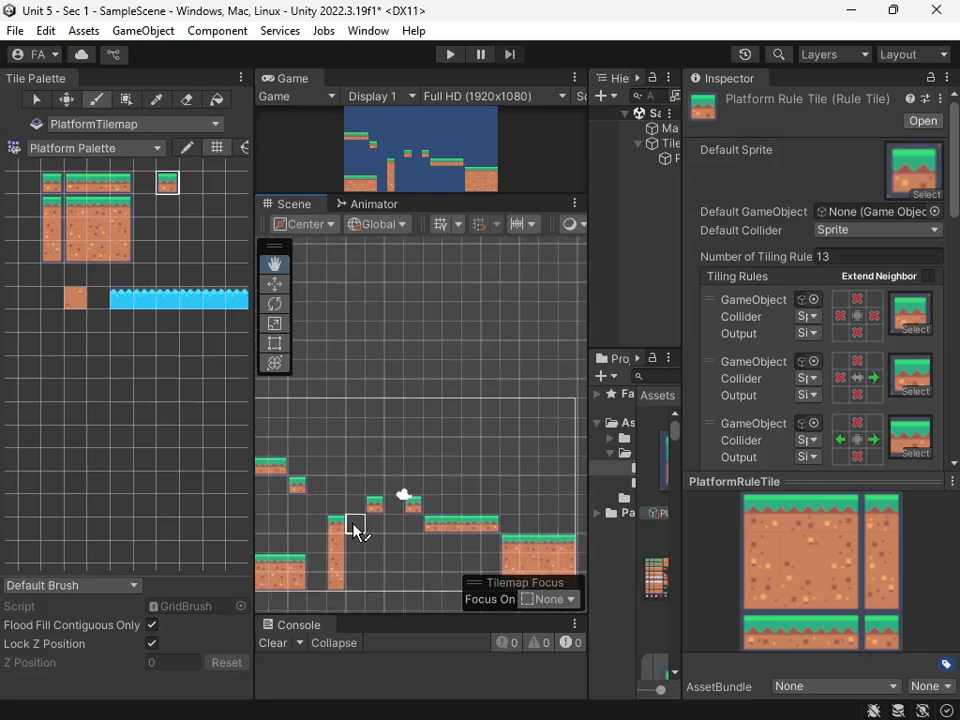
# - Paint a stepped cliff rising to the camera frame's right edge above the ground block, with its lowest step two tiles high
pyautogui.moveTo(445, 487); pyautogui.dragTo(419, 494, button='middle')
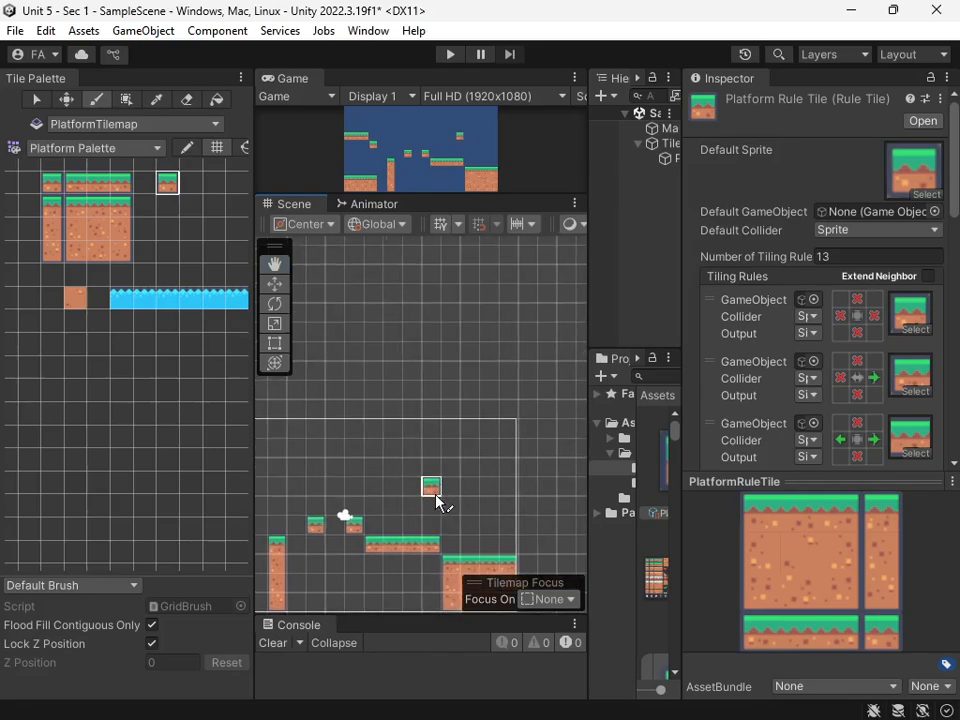
pyautogui.moveTo(447, 486)
pyautogui.mouseDown()
pyautogui.moveTo(506, 491)
pyautogui.moveTo(508, 480)
pyautogui.moveTo(476, 489)
pyautogui.moveTo(491, 454)
pyautogui.moveTo(505, 450)
pyautogui.mouseUp()
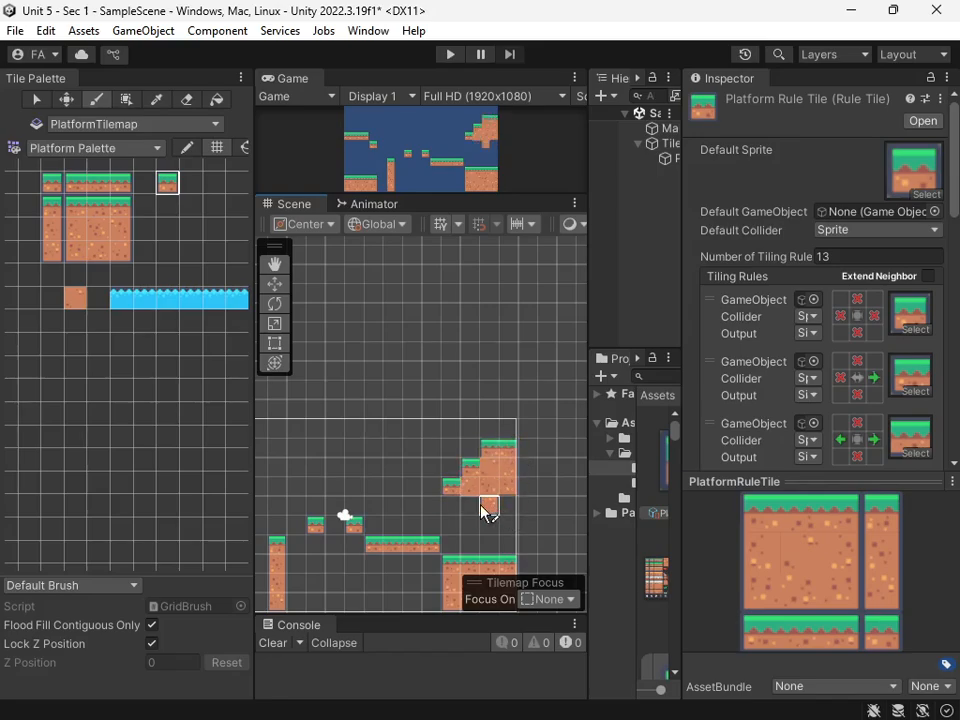
pyautogui.click(450, 512)
pyautogui.scroll(4, 502, 518)
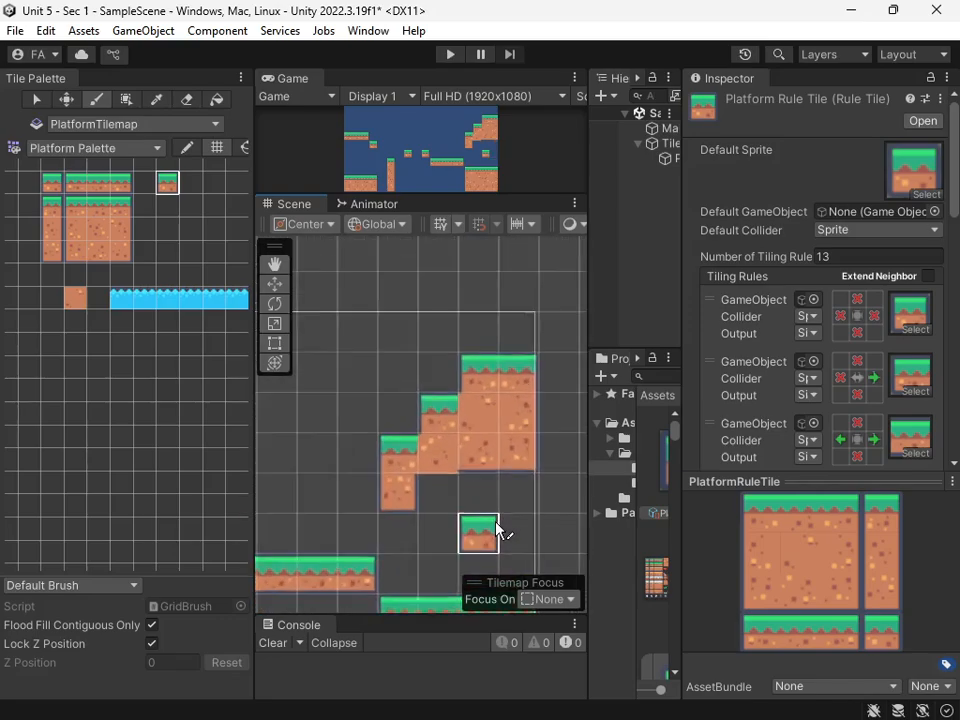
pyautogui.moveTo(464, 508); pyautogui.dragTo(561, 412, button='middle')
pyautogui.scroll(-8, 505, 450)
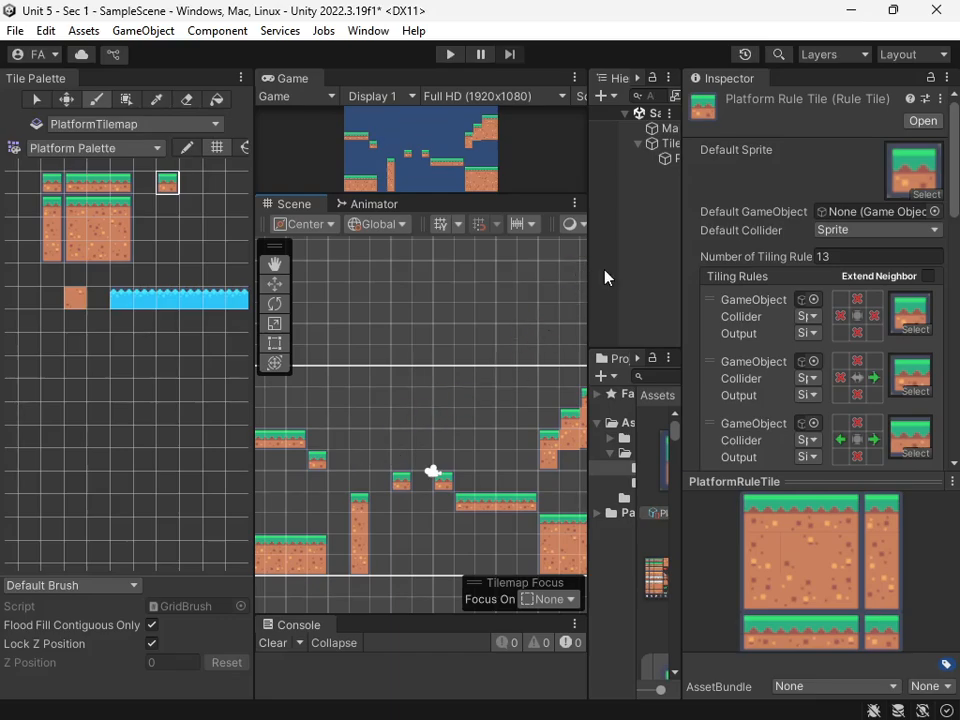
# - Add a rectangular tilemap under TilemapGrid and name it WaterTilemap
pyautogui.moveTo(587, 263); pyautogui.dragTo(561, 281)
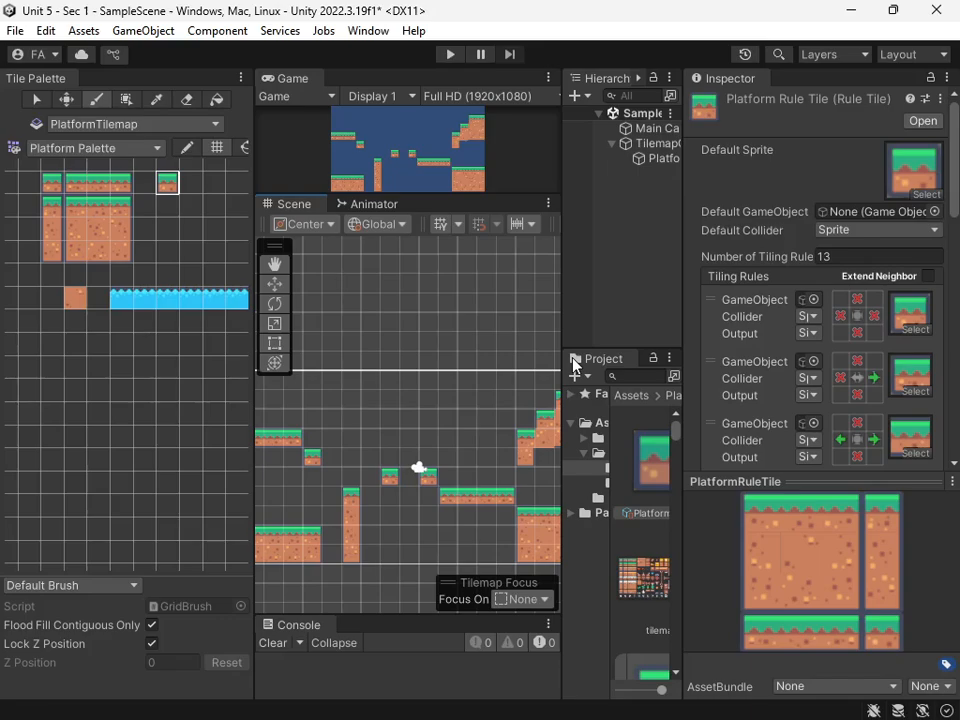
pyautogui.moveTo(561, 298); pyautogui.dragTo(447, 297)
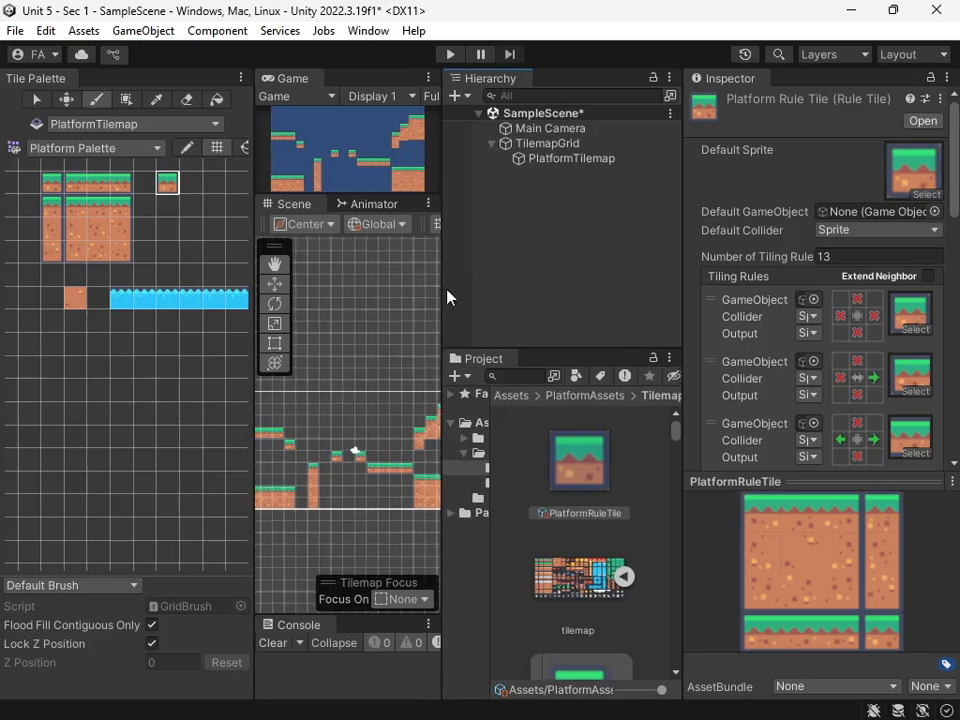
pyautogui.rightClick(571, 145)
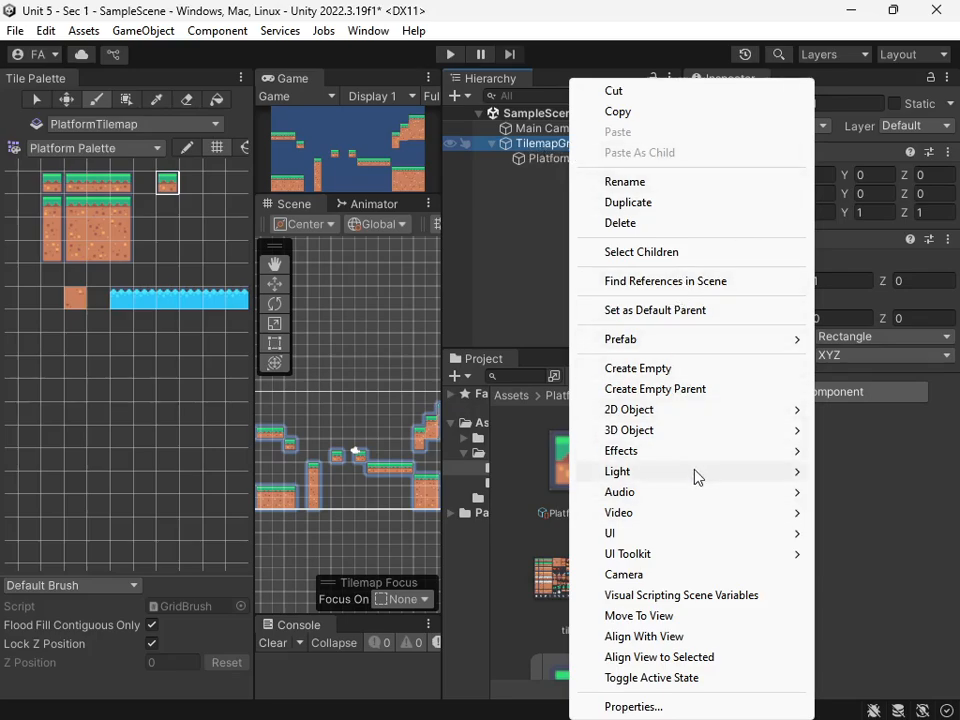
pyautogui.moveTo(691, 417)
pyautogui.moveTo(529, 455)
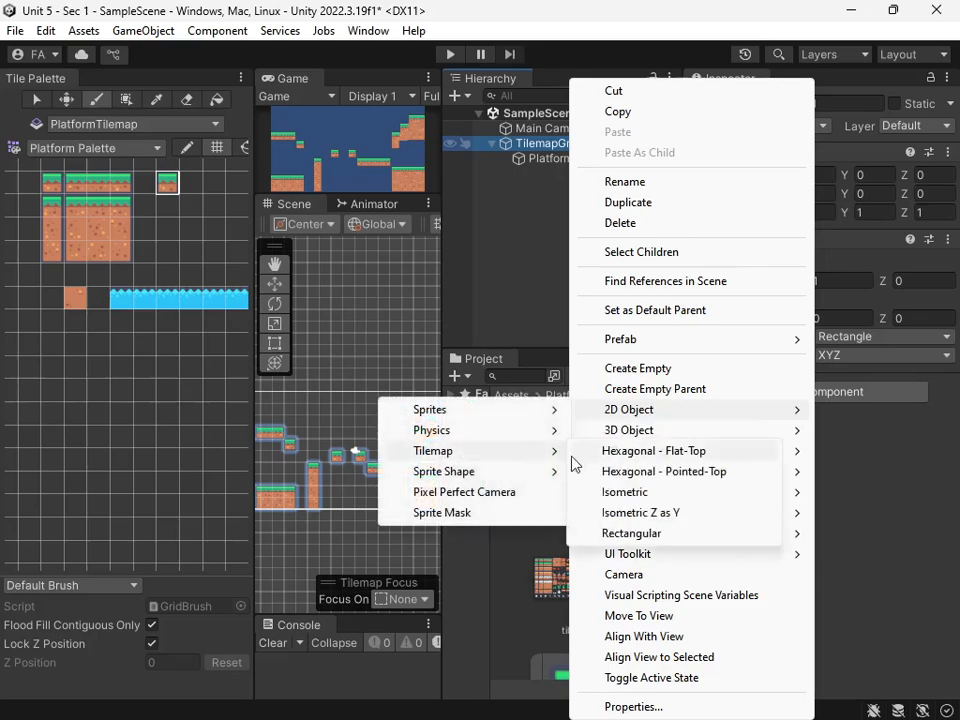
pyautogui.click(667, 533)
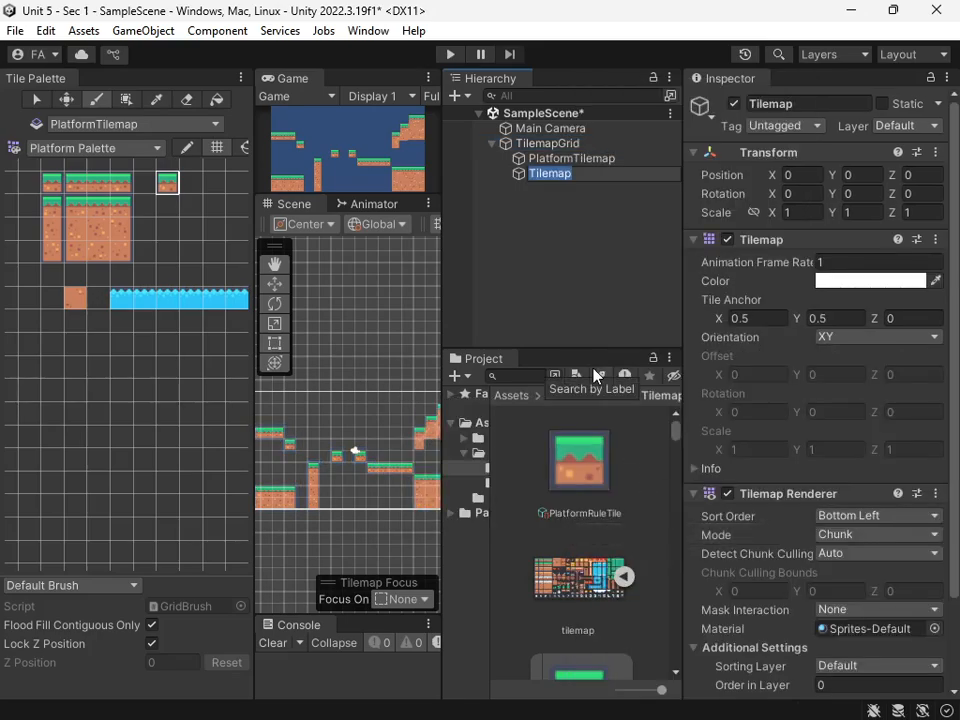
pyautogui.write('WaterTilemap')
pyautogui.press('Return')
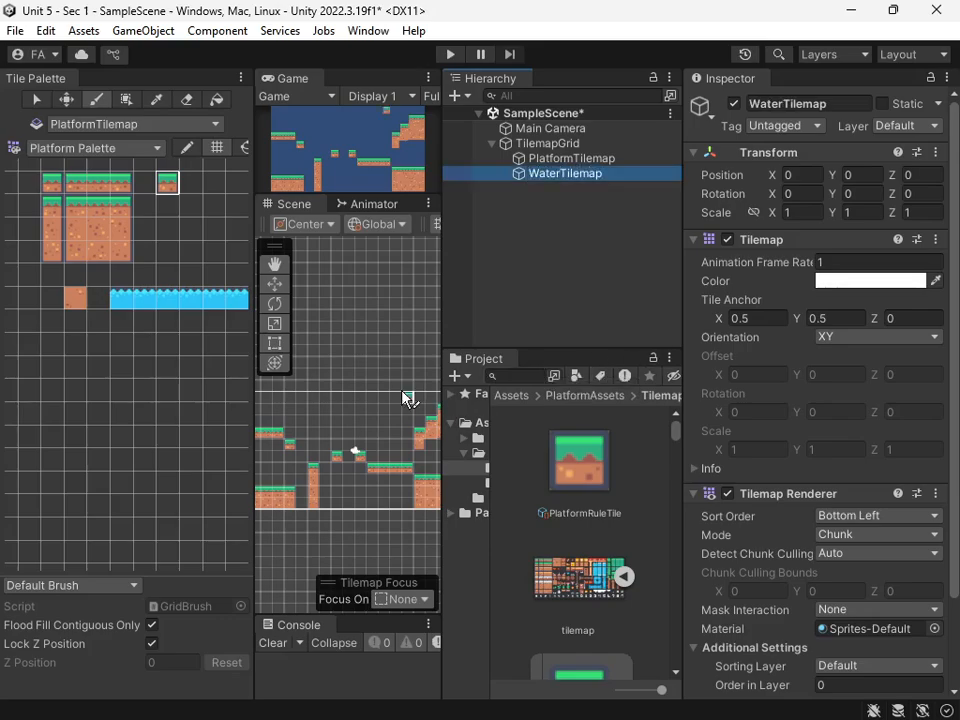
# - Widen the Scene view and pick the whole strip of water tiles in the Platform Palette as the brush
pyautogui.moveTo(443, 311); pyautogui.dragTo(628, 308)
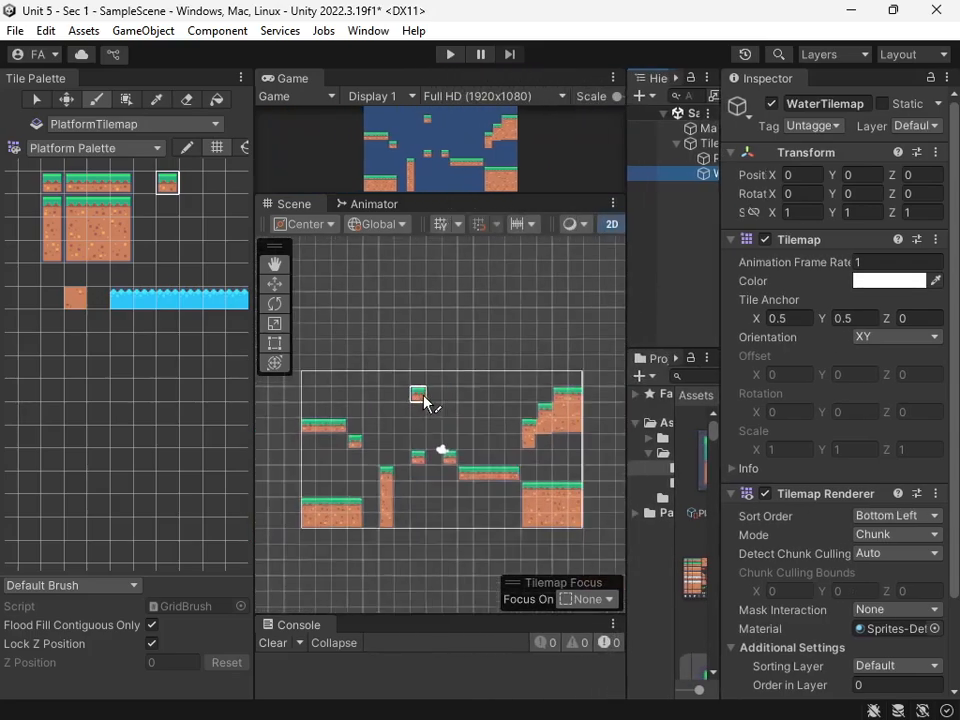
pyautogui.scroll(-1, 424, 402)
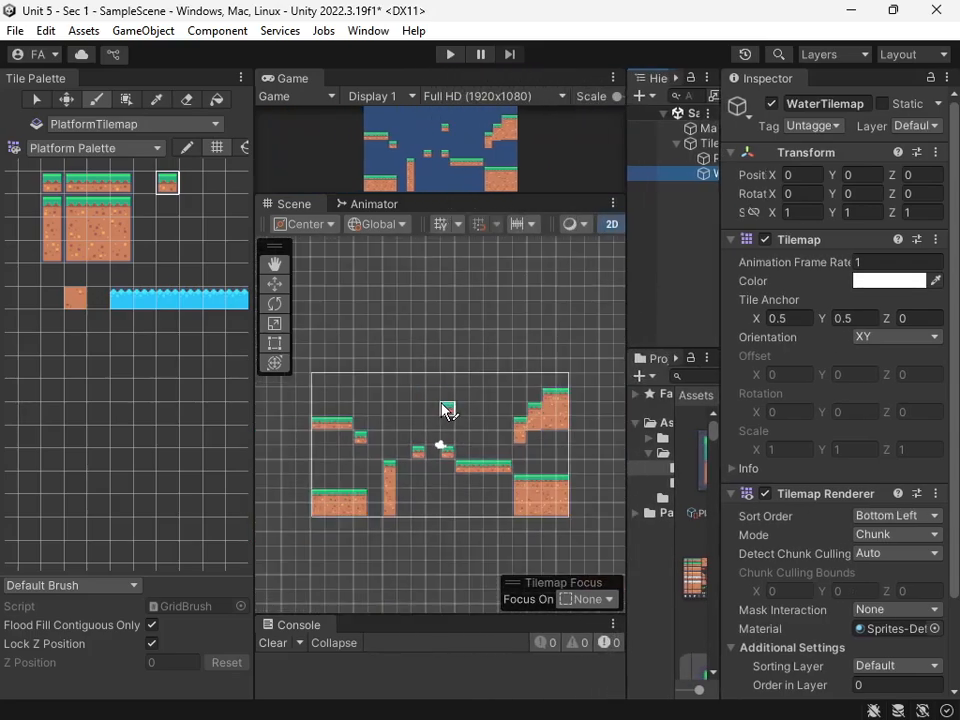
pyautogui.moveTo(115, 298); pyautogui.dragTo(247, 306)
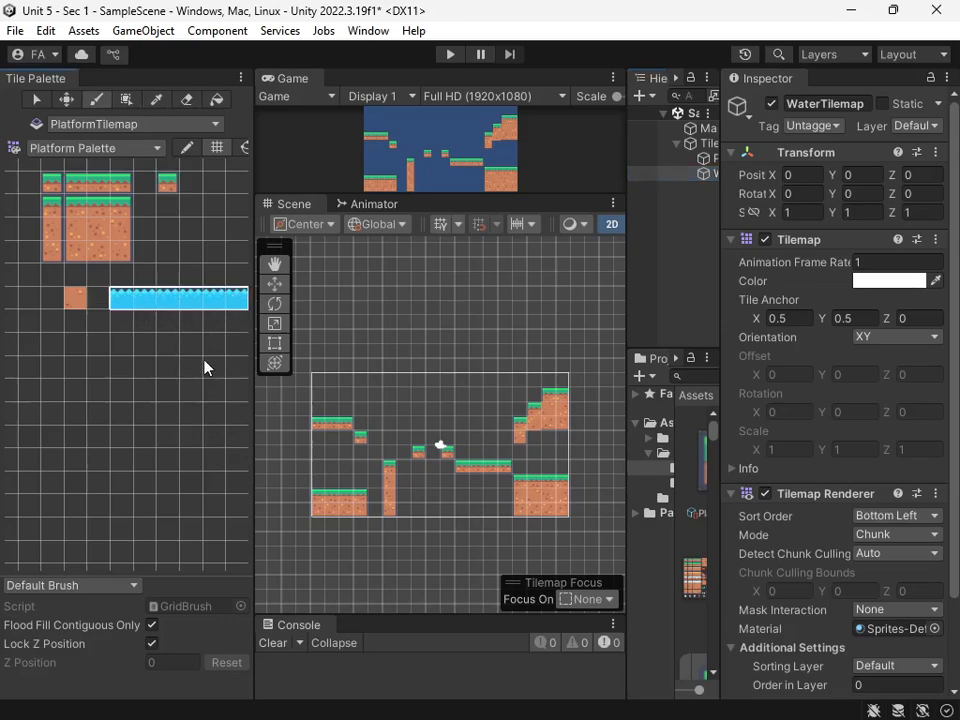
# - Try painting the water strip on PlatformTilemap along the camera frame's bottom edge, and undo it
pyautogui.click(87, 124)
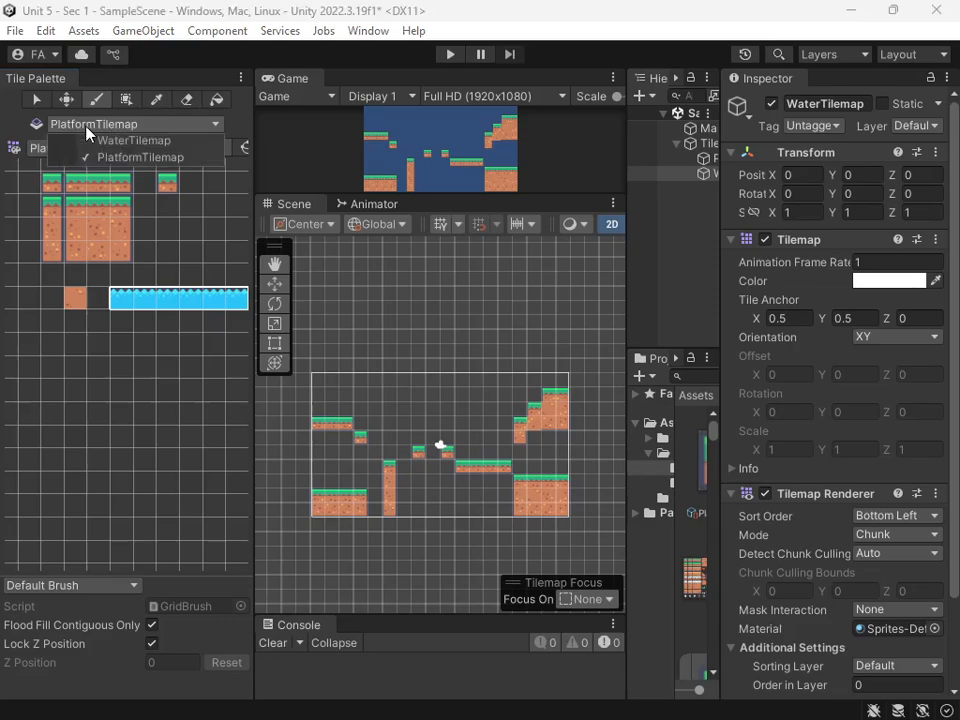
pyautogui.click(128, 140)
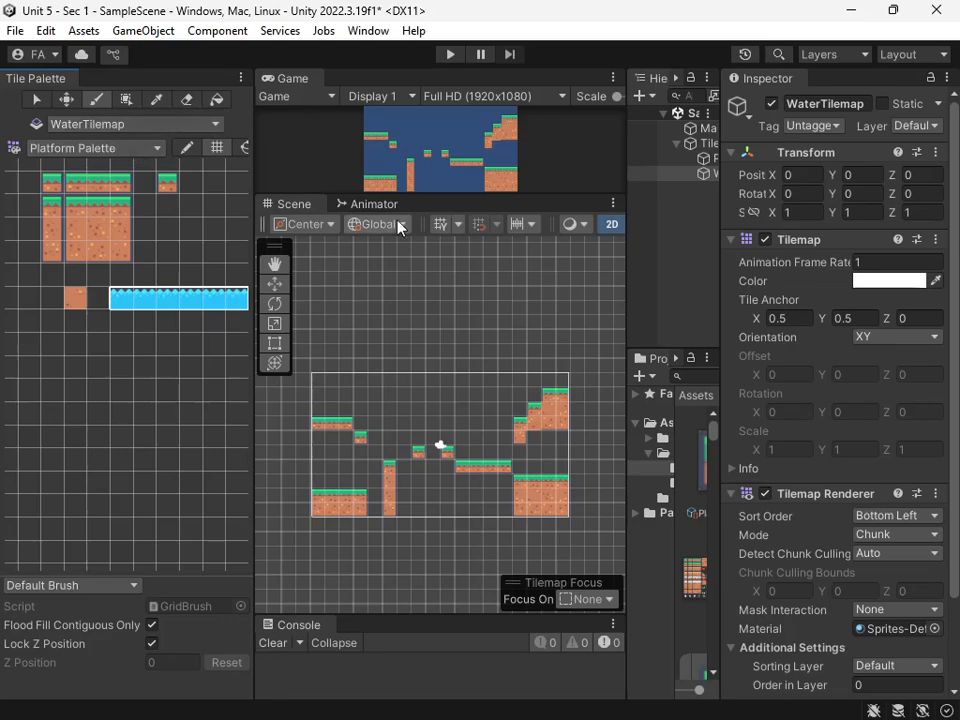
pyautogui.click(133, 125)
pyautogui.click(139, 158)
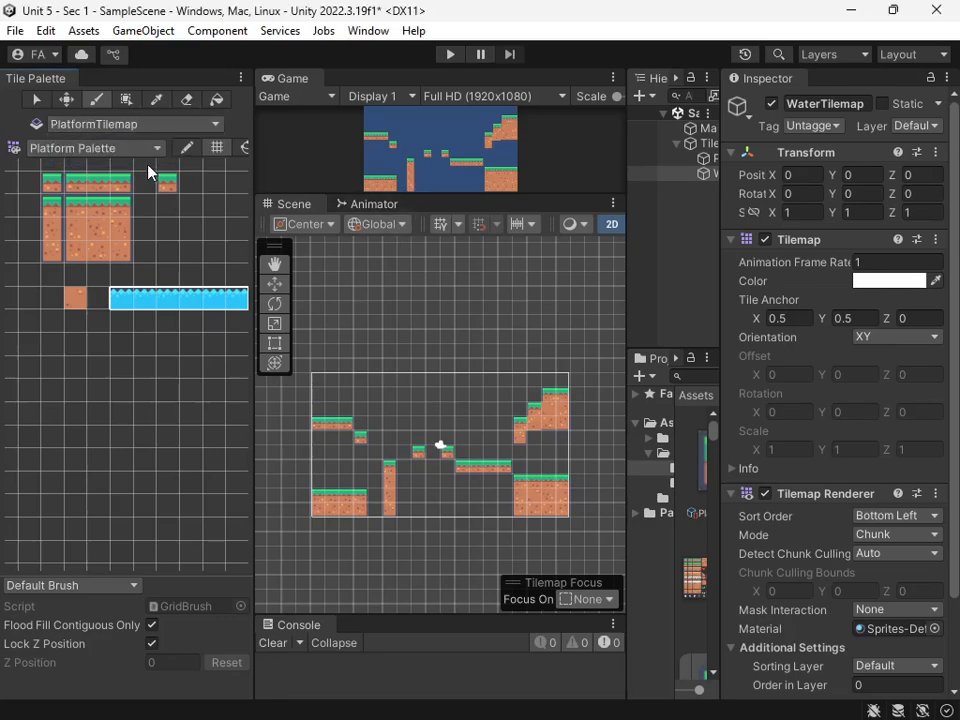
pyautogui.click(464, 512)
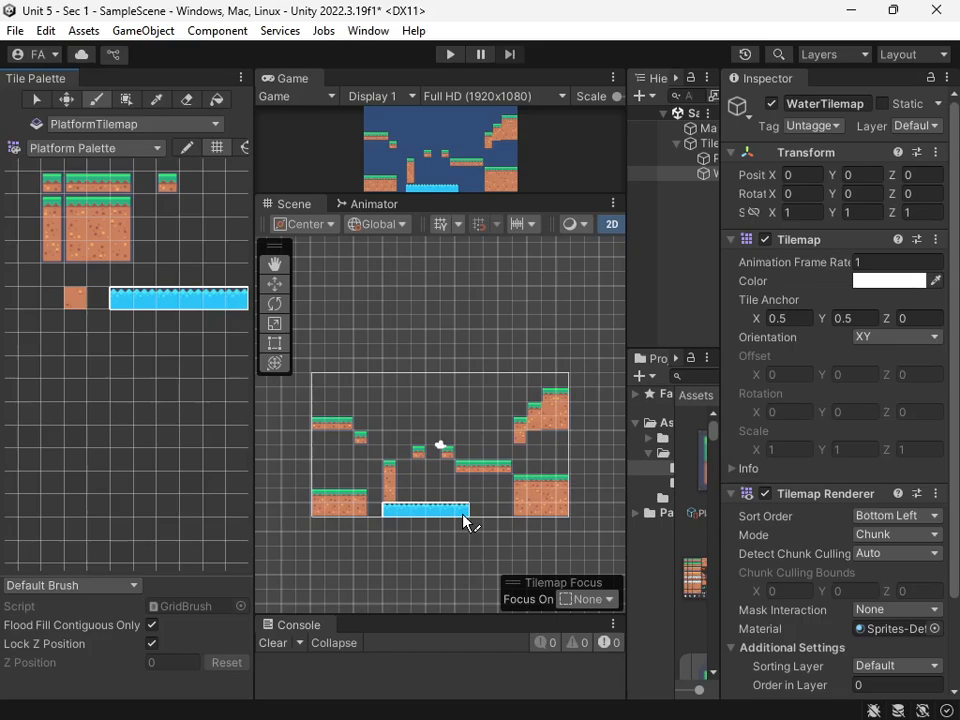
pyautogui.hotkey('ctrl', 'z')
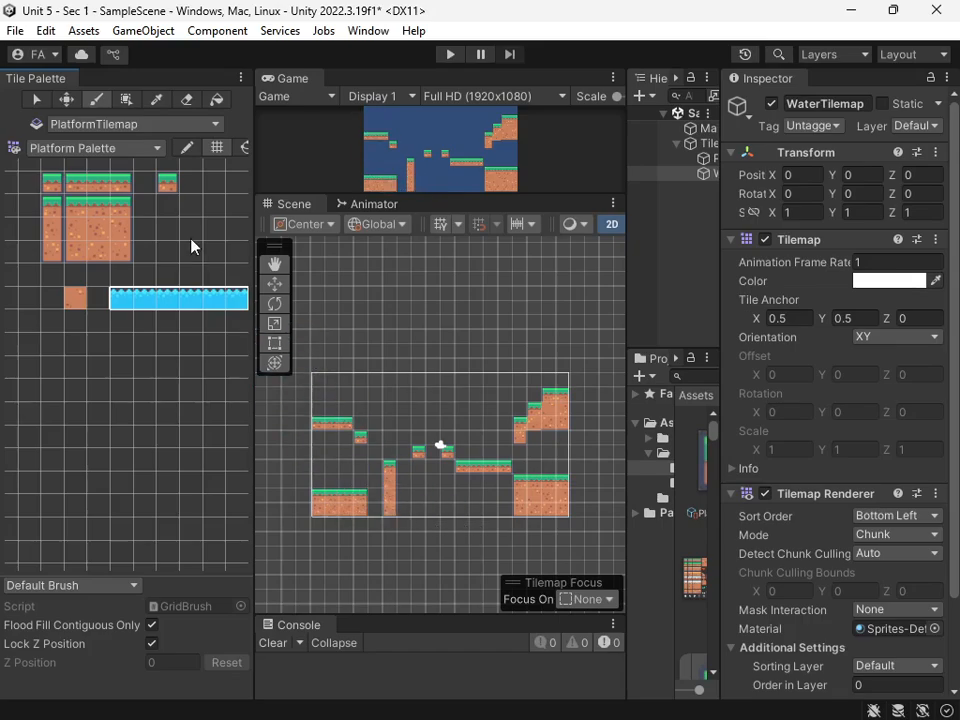
# - Make WaterTilemap the active tilemap, paint one row of water across the camera frame's full bottom edge, and enlarge the Game view
pyautogui.click(155, 123)
pyautogui.click(145, 139)
pyautogui.click(393, 517)
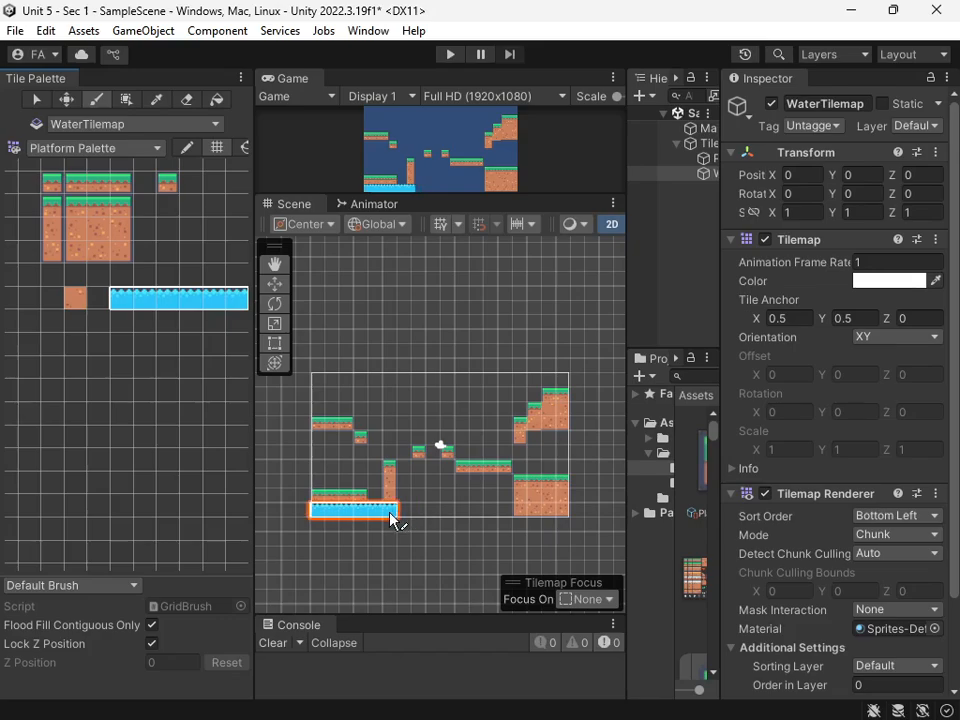
pyautogui.moveTo(476, 521); pyautogui.dragTo(572, 522)
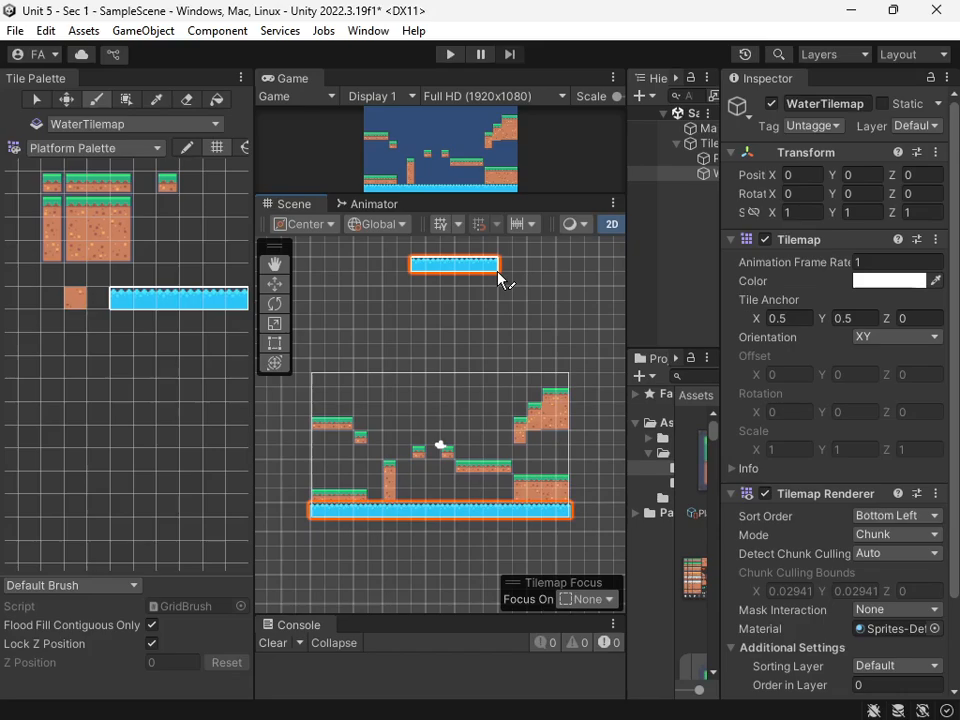
pyautogui.moveTo(488, 193); pyautogui.dragTo(494, 262)
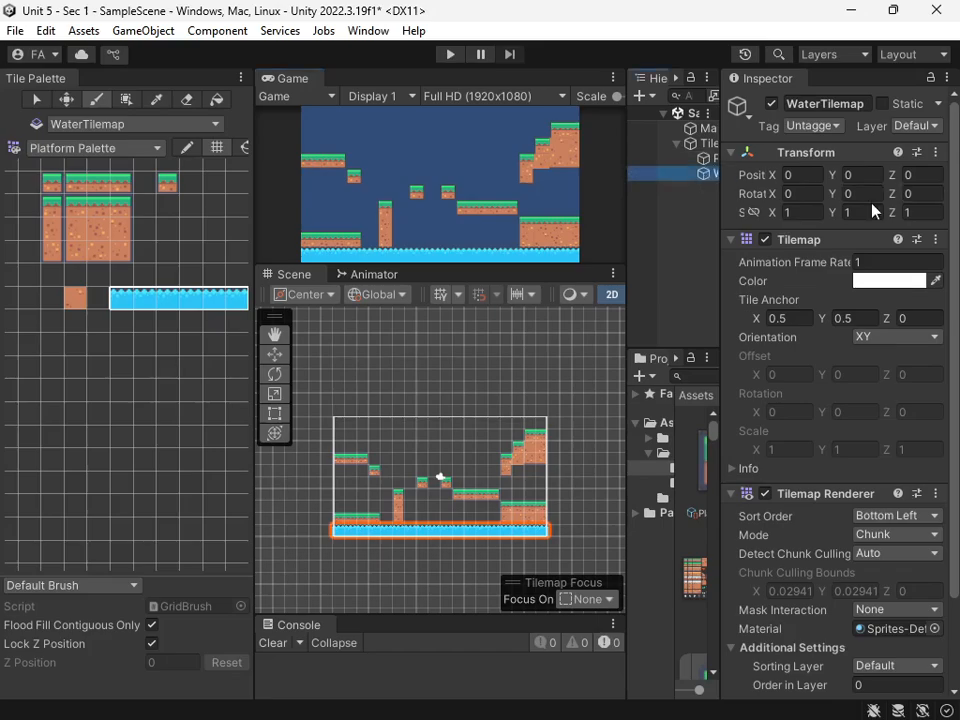
pyautogui.click(913, 197)
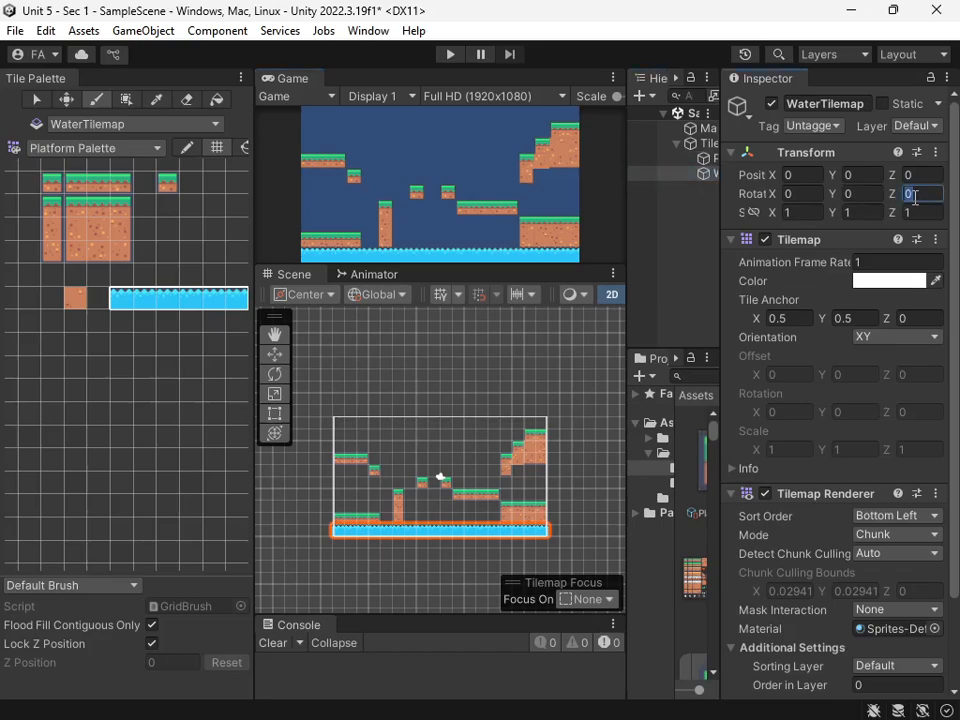
pyautogui.write('-1')
pyautogui.press('BackSpace')
pyautogui.press('BackSpace')
pyautogui.write('0')
# - Test WaterTilemap's Z position at -1 and 1, and return it to 0
pyautogui.click(921, 176)
pyautogui.write('-1')
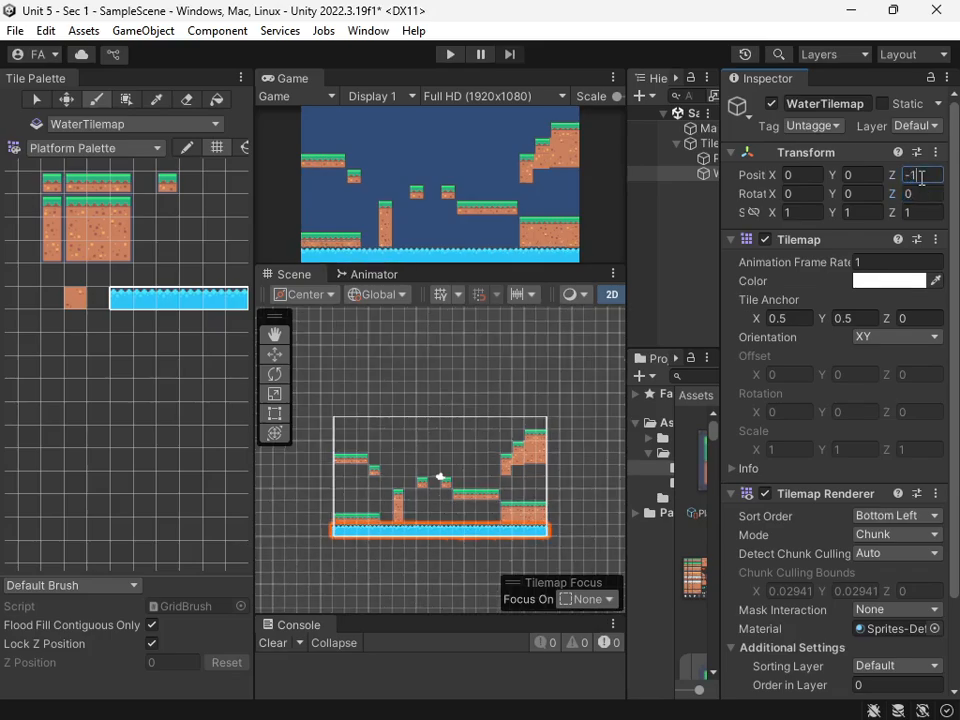
pyautogui.click(951, 186)
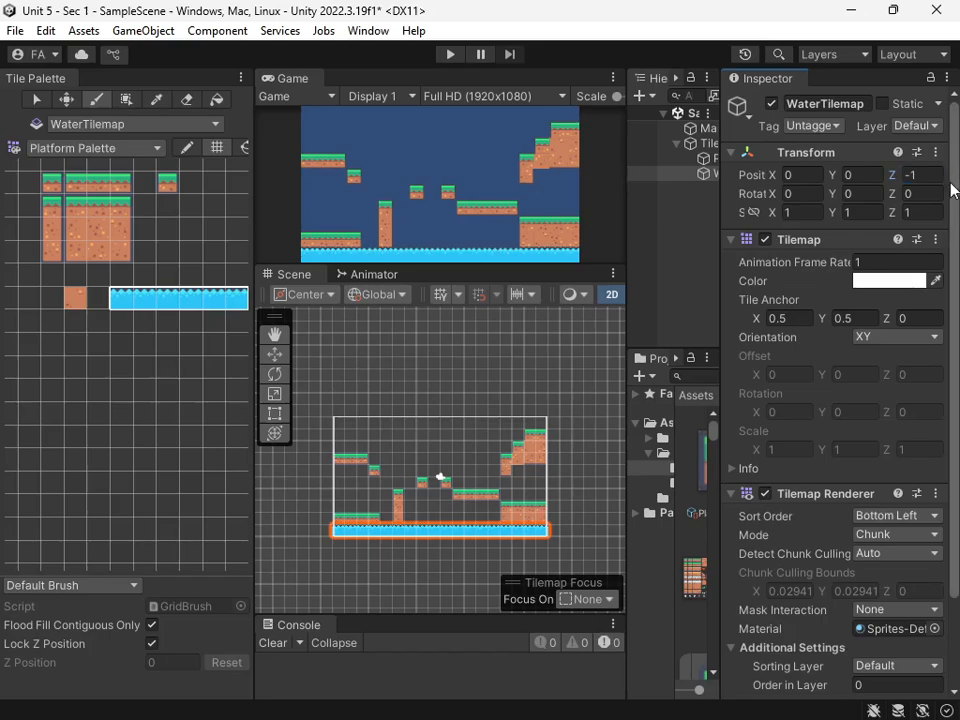
pyautogui.click(926, 177)
pyautogui.write('1')
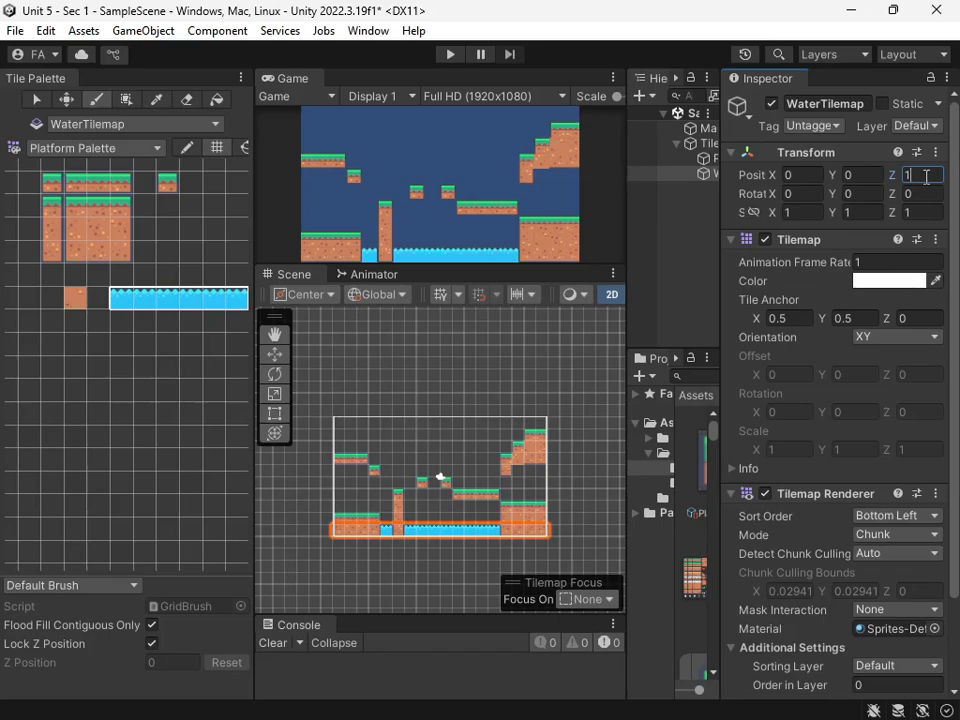
pyautogui.press('BackSpace')
pyautogui.write('0')
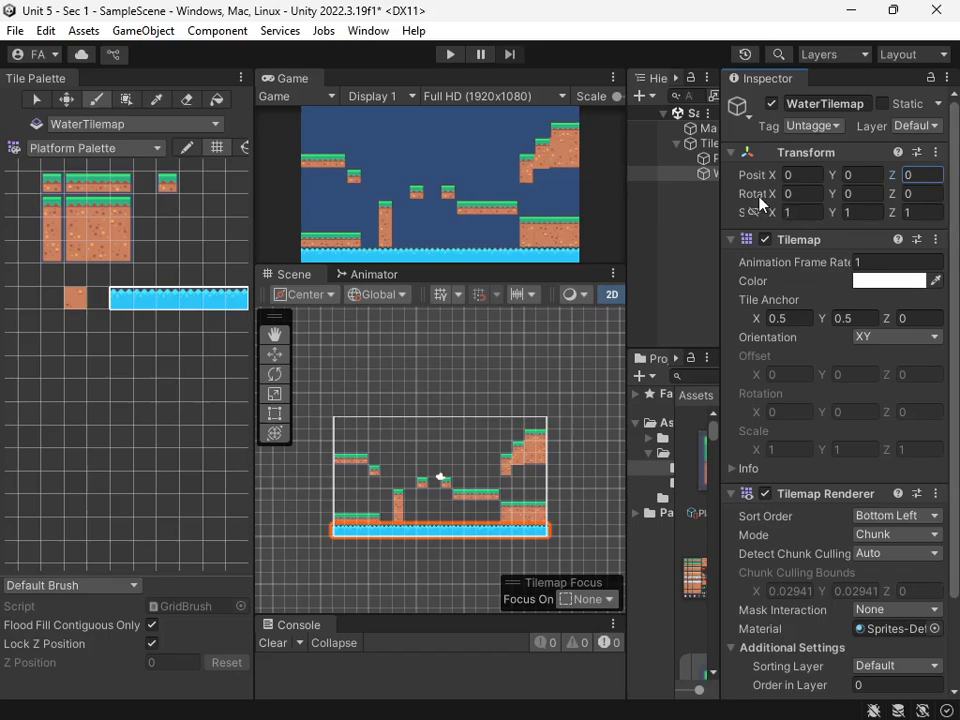
# - Open the Tags & Layers settings from WaterTilemap and add a sorting layer named Platform
pyautogui.moveTo(627, 189); pyautogui.dragTo(502, 189)
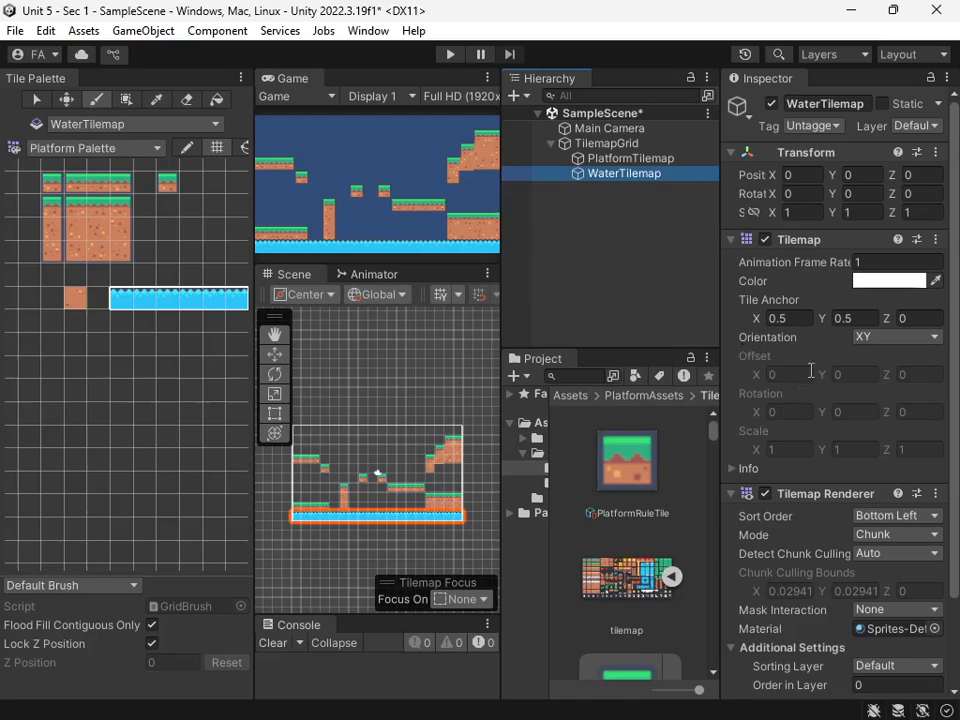
pyautogui.click(901, 128)
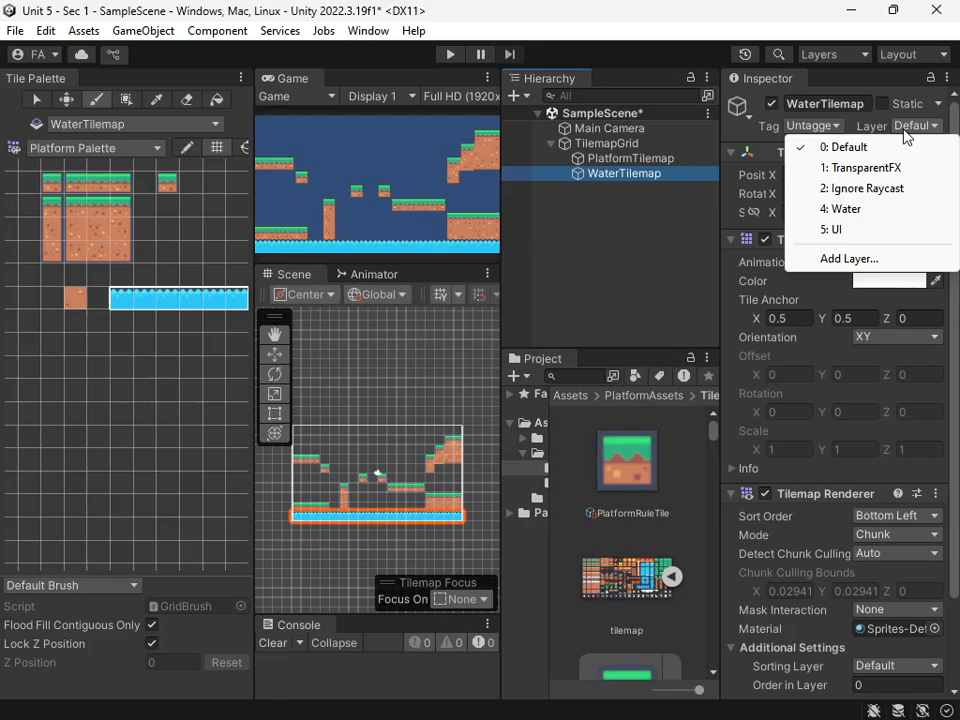
pyautogui.click(884, 258)
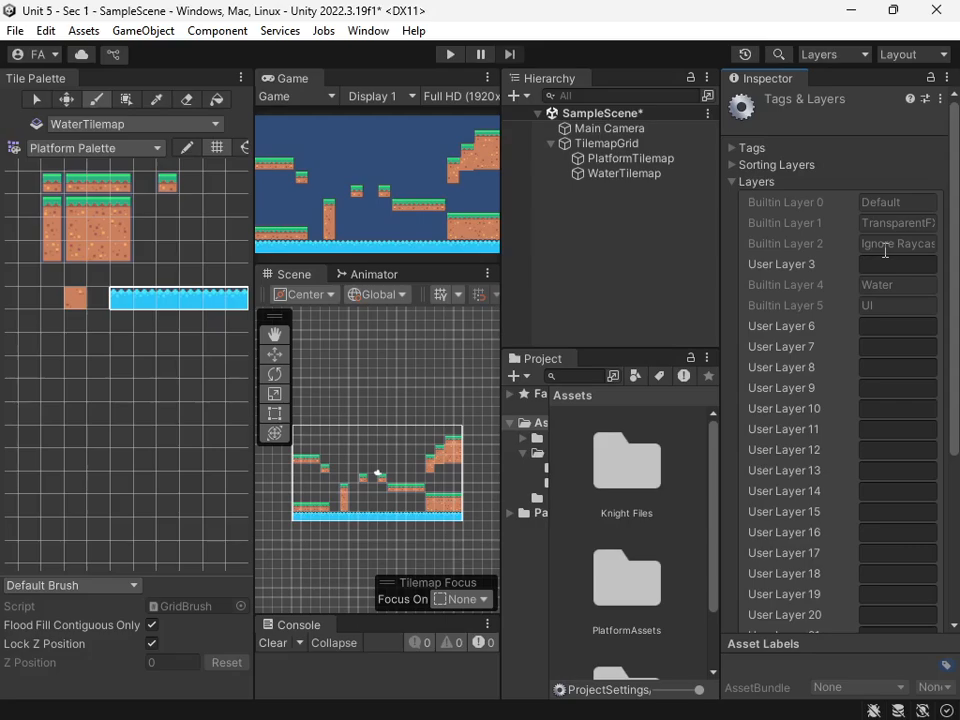
pyautogui.click(738, 186)
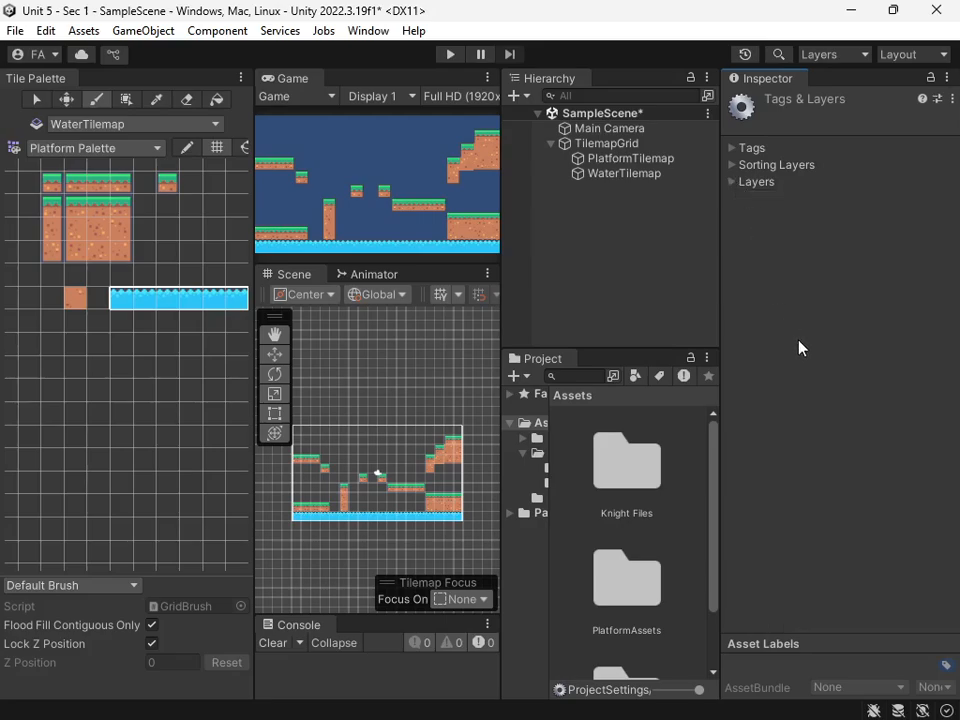
pyautogui.click(733, 166)
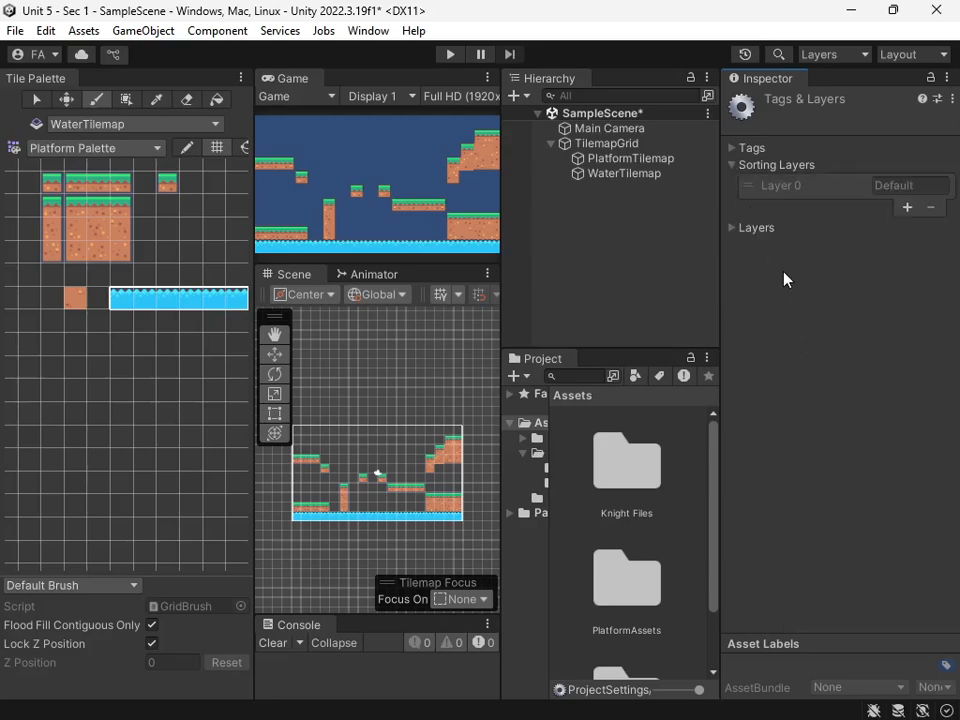
pyautogui.click(907, 207)
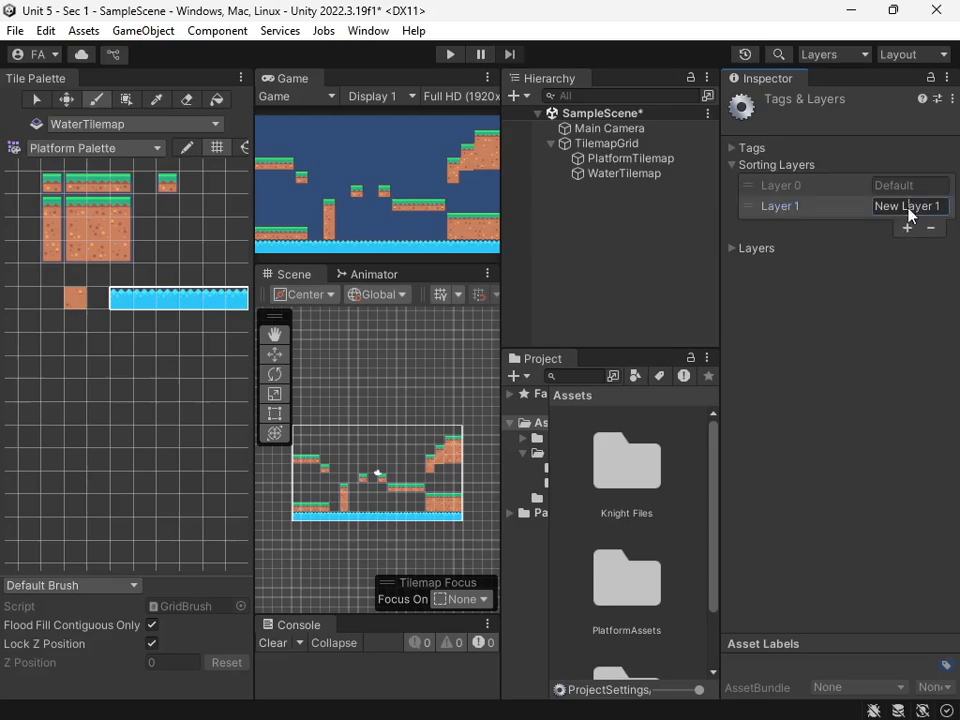
pyautogui.doubleClick(910, 212)
pyautogui.write('Platform')
# - Add a sorting layer named Background below Platform
pyautogui.click(907, 227)
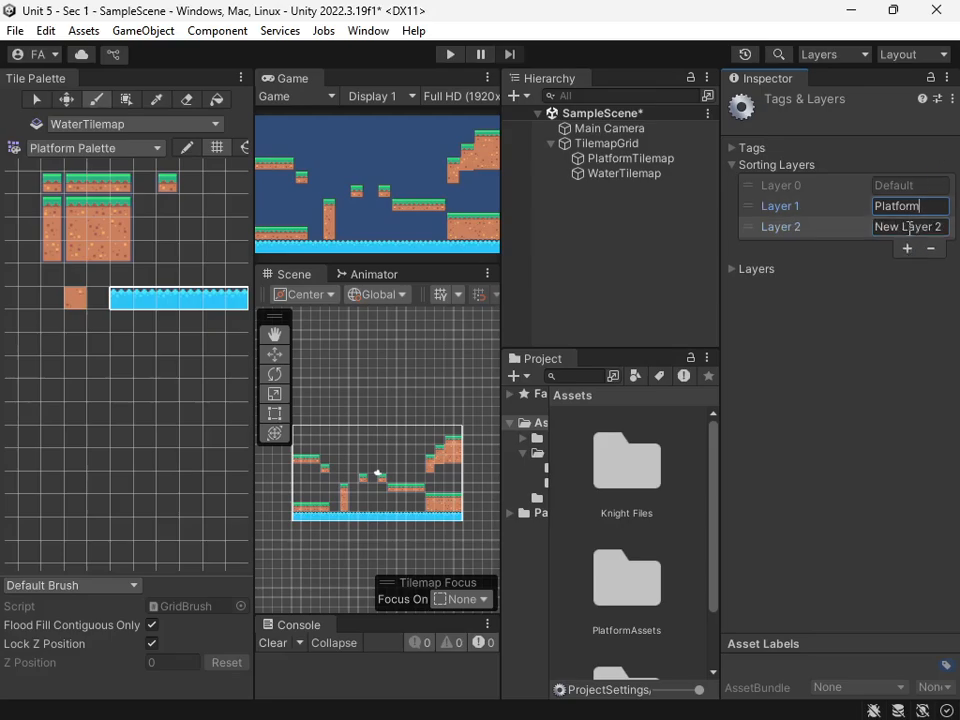
pyautogui.tripleClick(908, 227)
pyautogui.write('ba')
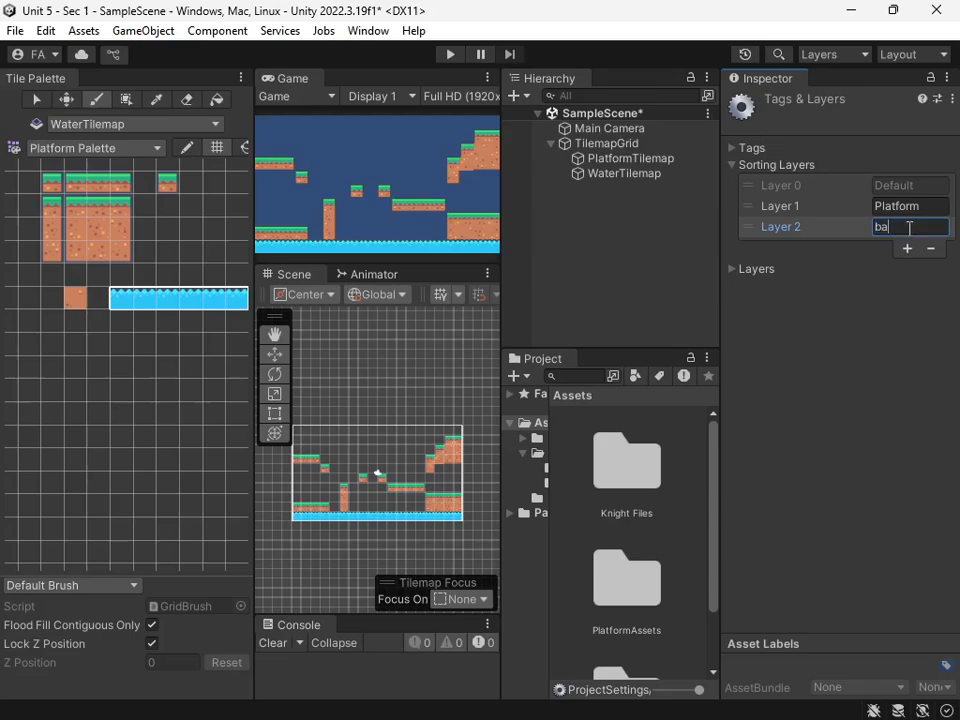
pyautogui.press('BackSpace')
pyautogui.press('BackSpace')
pyautogui.write('Background')
# - Add two sorting layers named Water and Player below Background
pyautogui.click(907, 248)
pyautogui.doubleClick(917, 247)
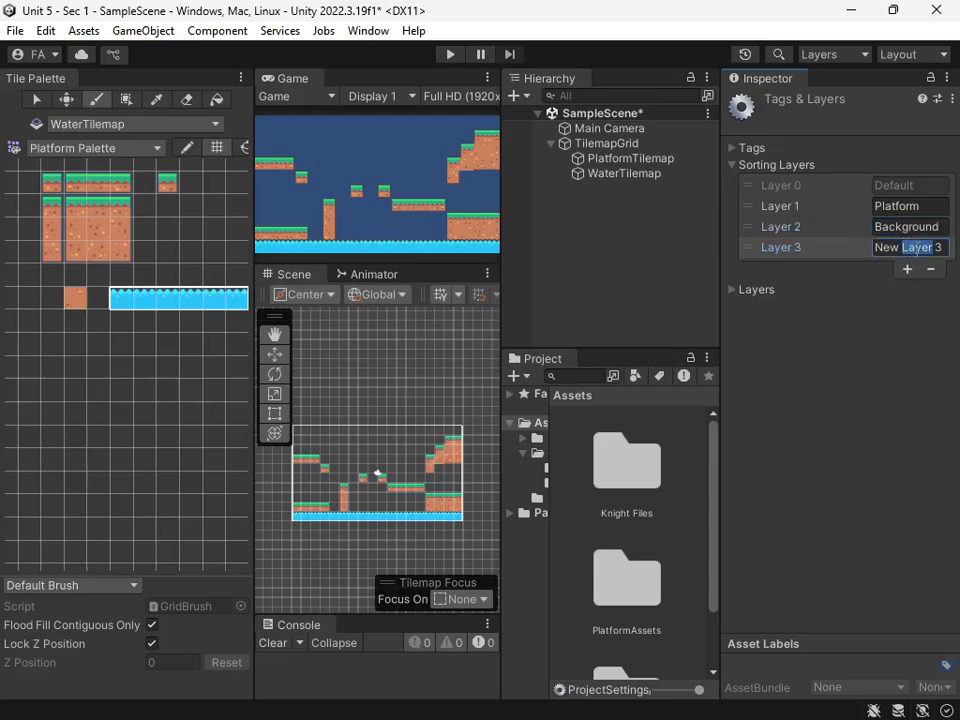
pyautogui.hotkey('ctrl', 'a')
pyautogui.write('Water')
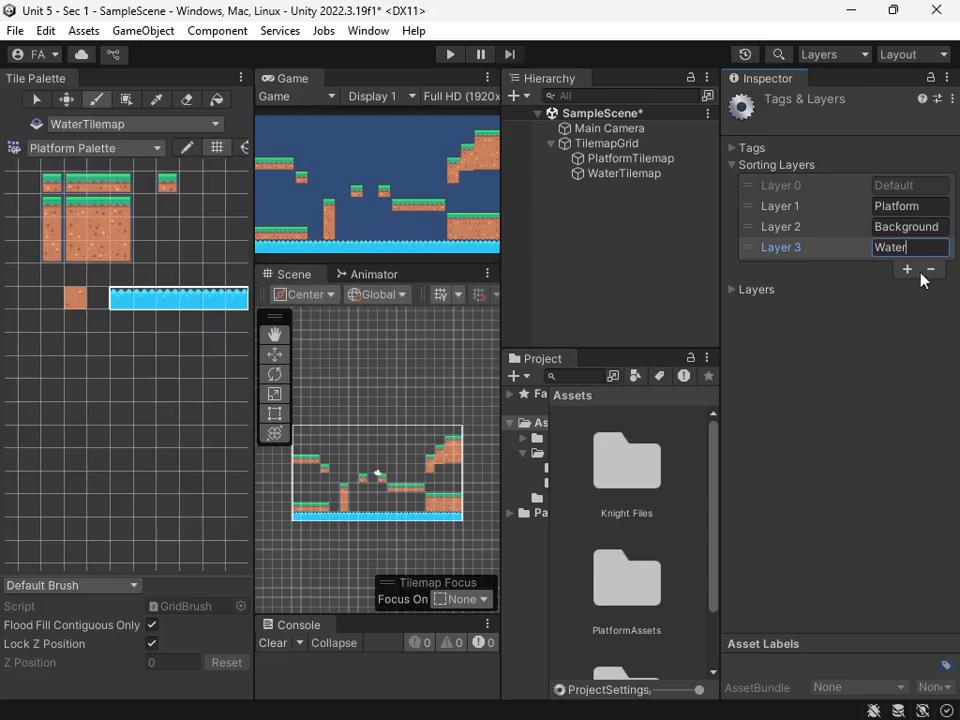
pyautogui.click(908, 269)
pyautogui.doubleClick(912, 267)
pyautogui.hotkey('ctrl', 'a')
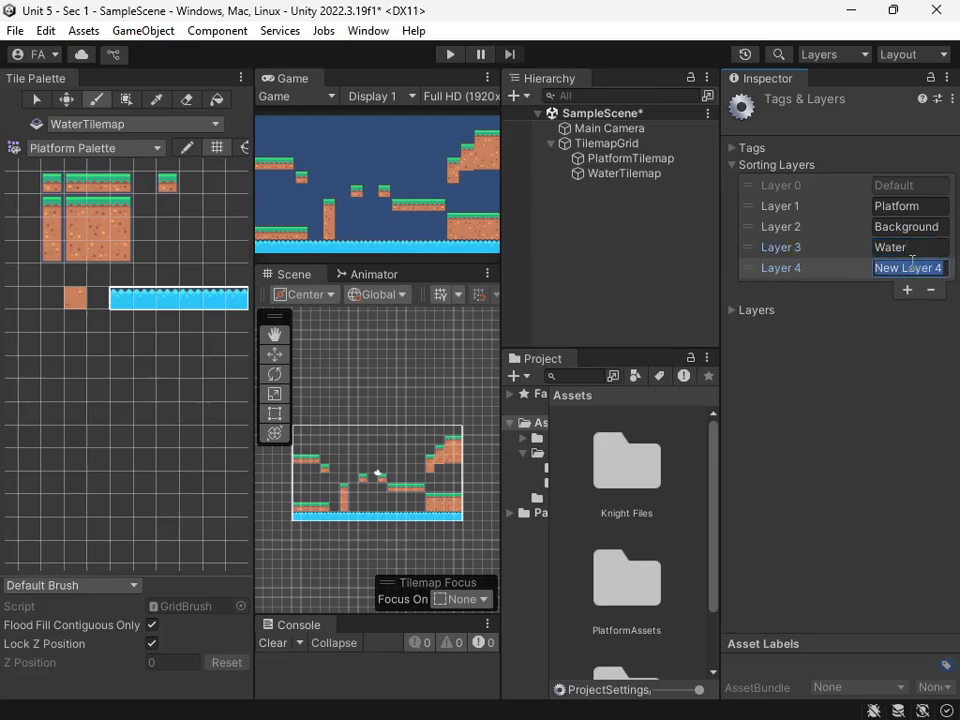
pyautogui.write('Player')
# - Add another sorting layer below Player and start renaming it
pyautogui.click(907, 289)
pyautogui.click(911, 288)
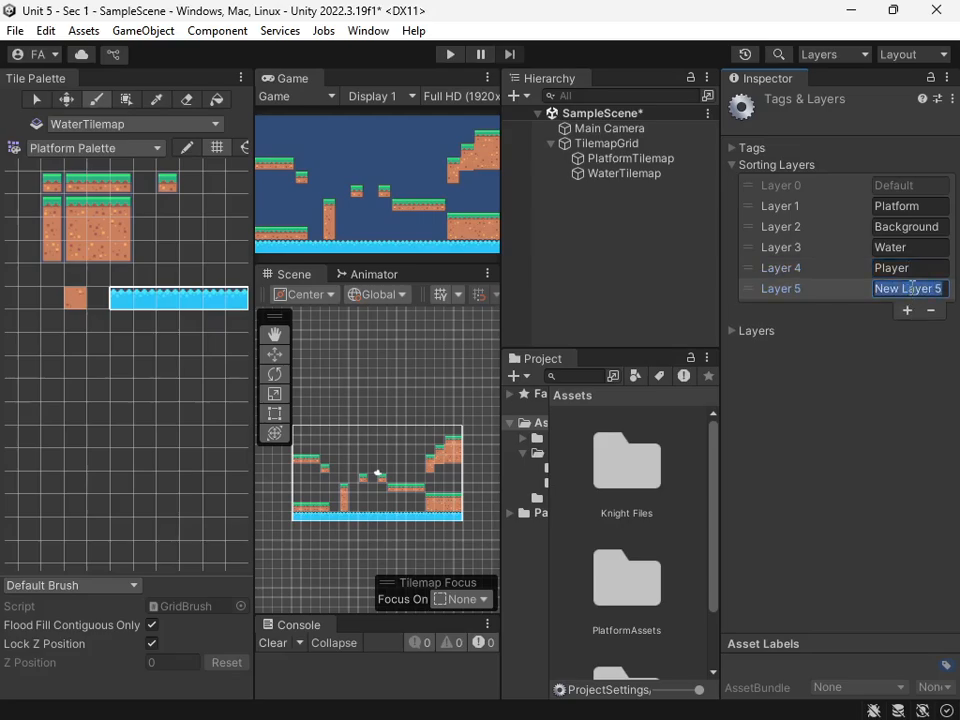
# - Name the newly added last sorting layer Enemies and keep the Sorting Layers list expanded
pyautogui.write('Enemies')
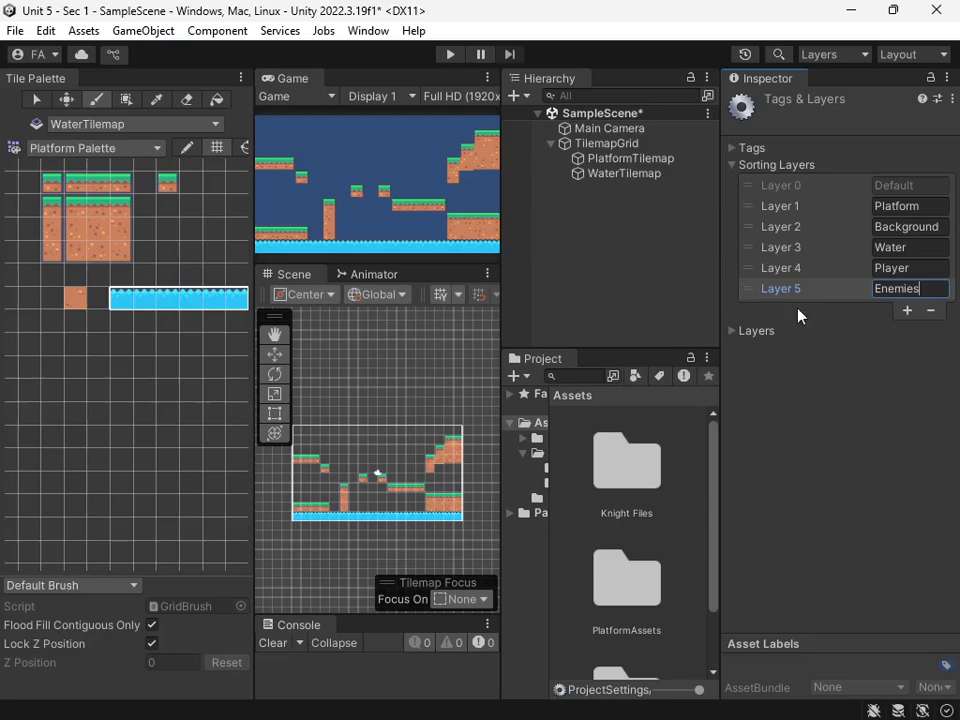
pyautogui.click(851, 166)
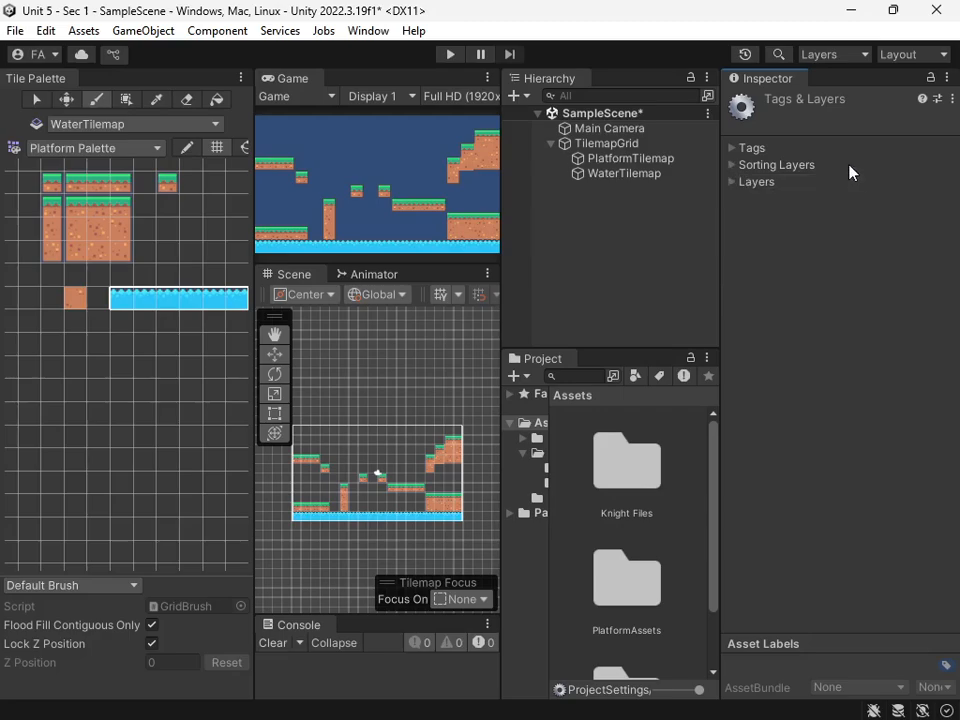
pyautogui.click(795, 166)
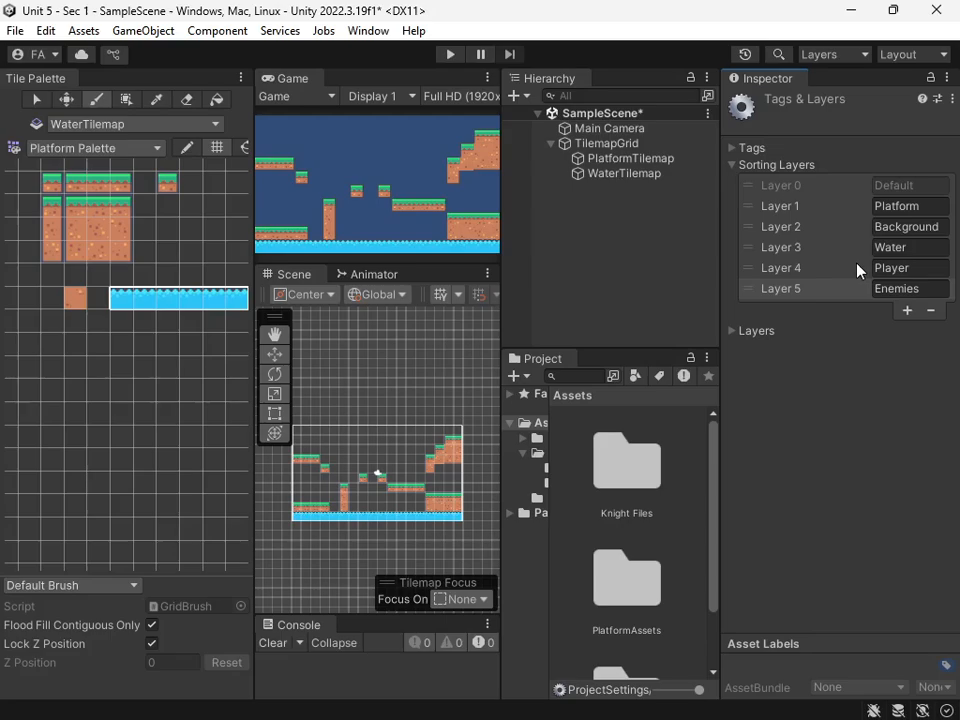
# - Reorder the sorting layers to Background, Default, Water, Platform, Enemies, Player
pyautogui.moveTo(762, 272); pyautogui.dragTo(748, 305)
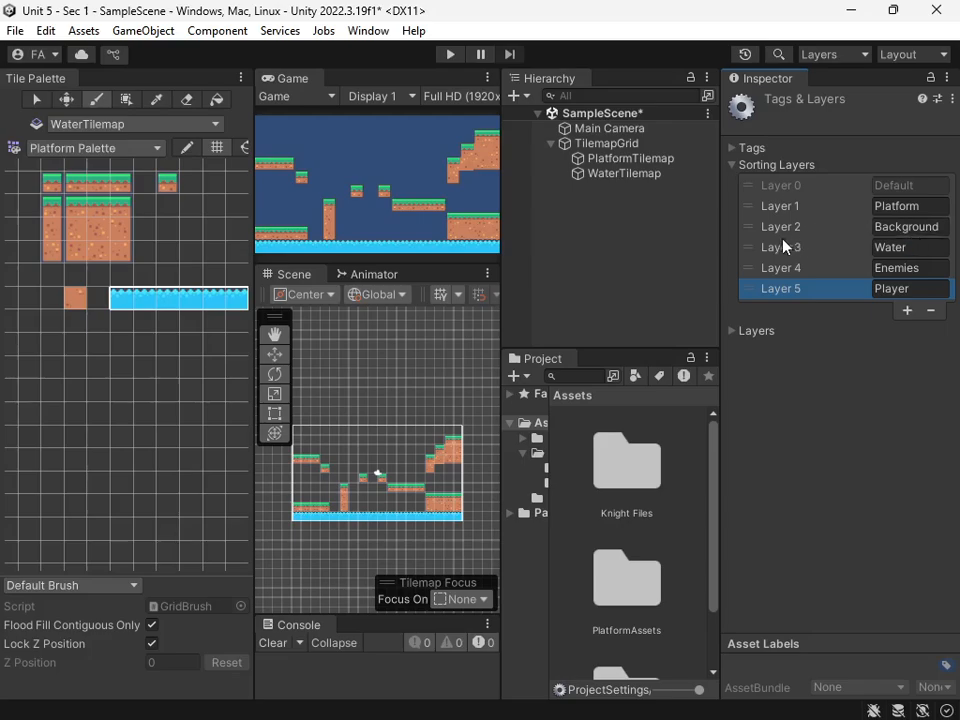
pyautogui.moveTo(752, 253); pyautogui.dragTo(746, 208)
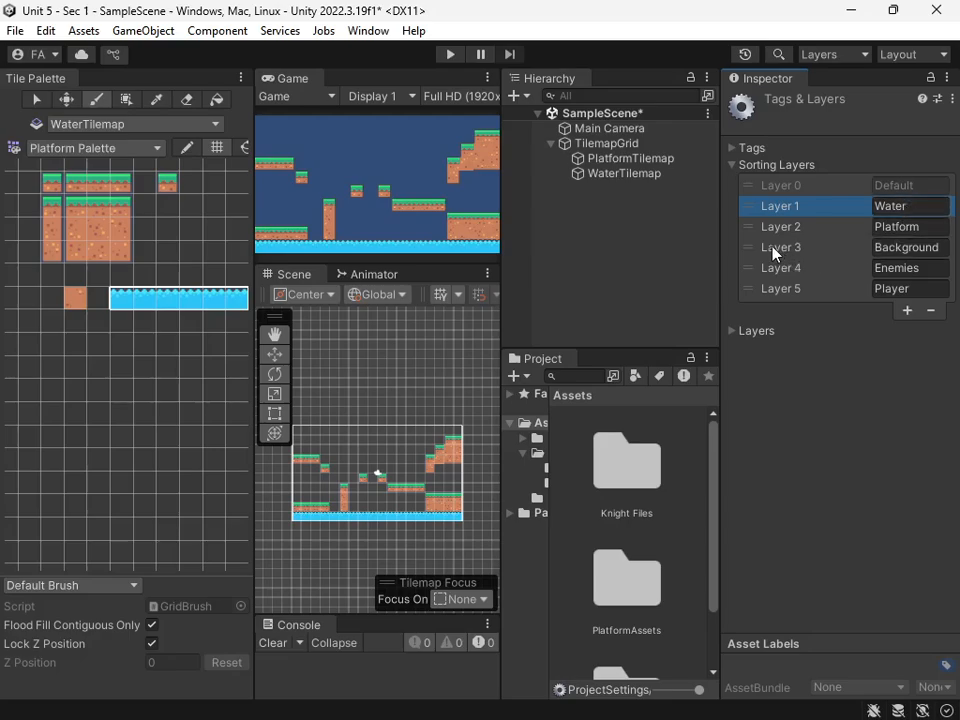
pyautogui.moveTo(772, 250); pyautogui.dragTo(760, 205)
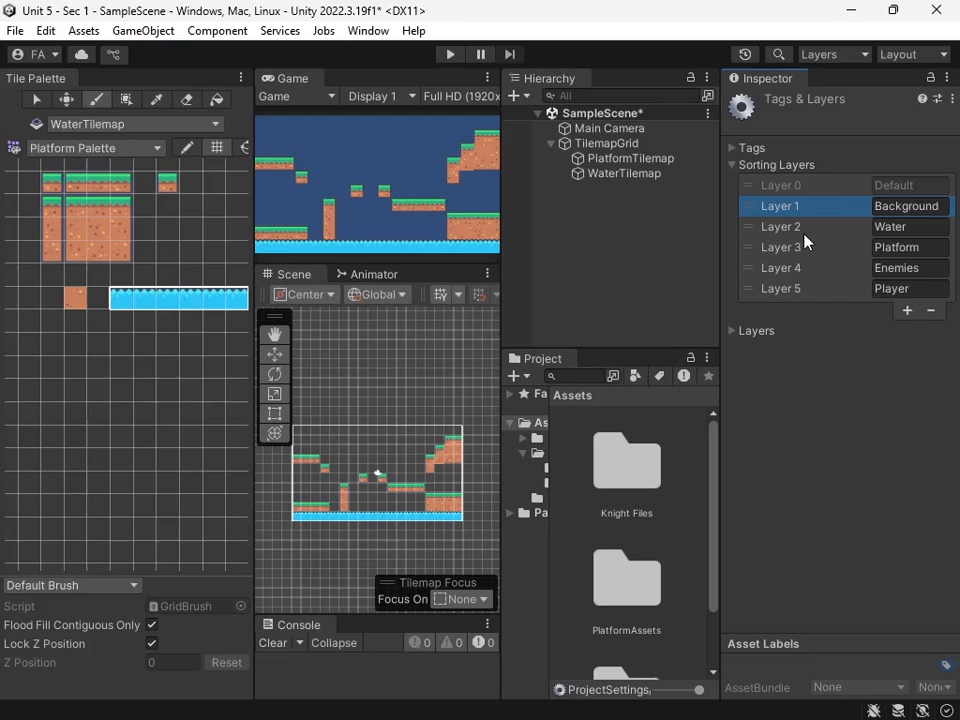
pyautogui.moveTo(743, 207); pyautogui.dragTo(752, 185)
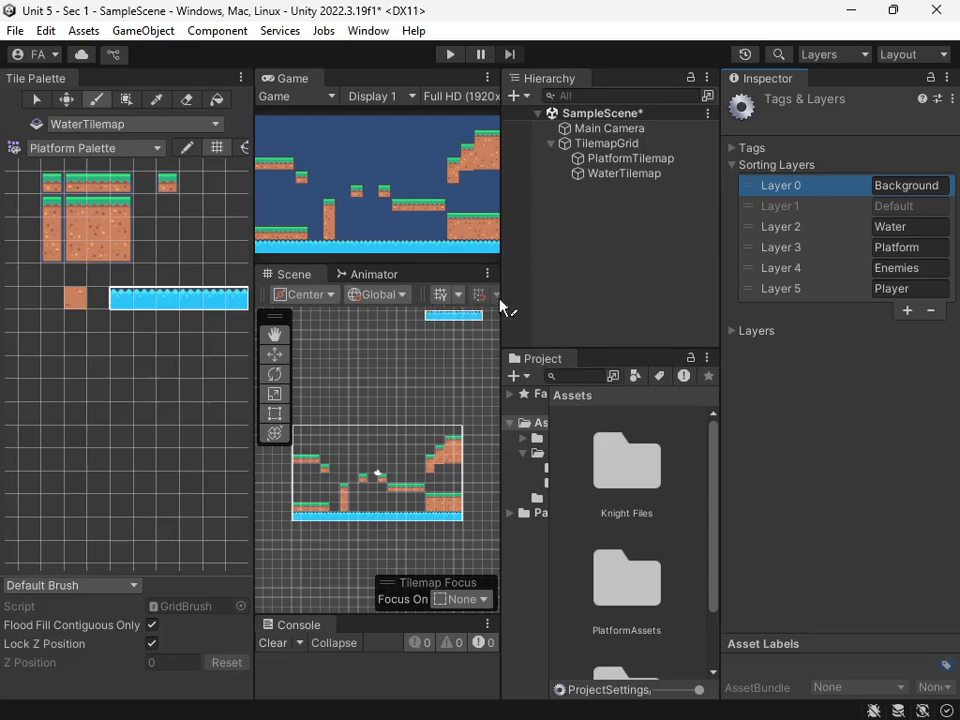
# - Set the PlatformTilemap's Tilemap Renderer sorting layer to Platform
pyautogui.click(622, 162)
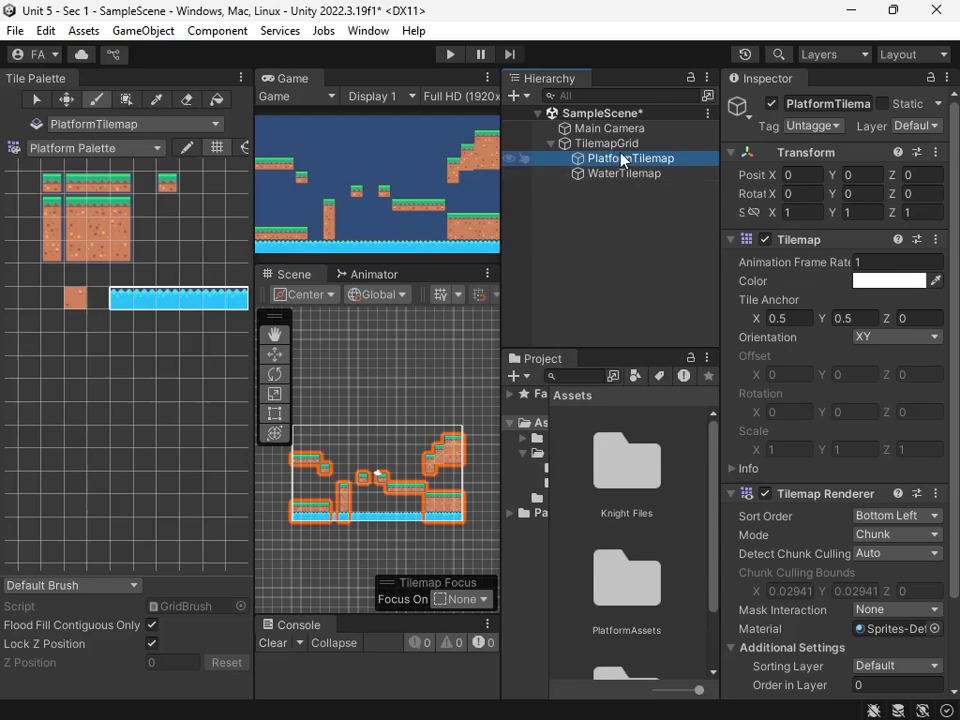
pyautogui.scroll(-3, 816, 349)
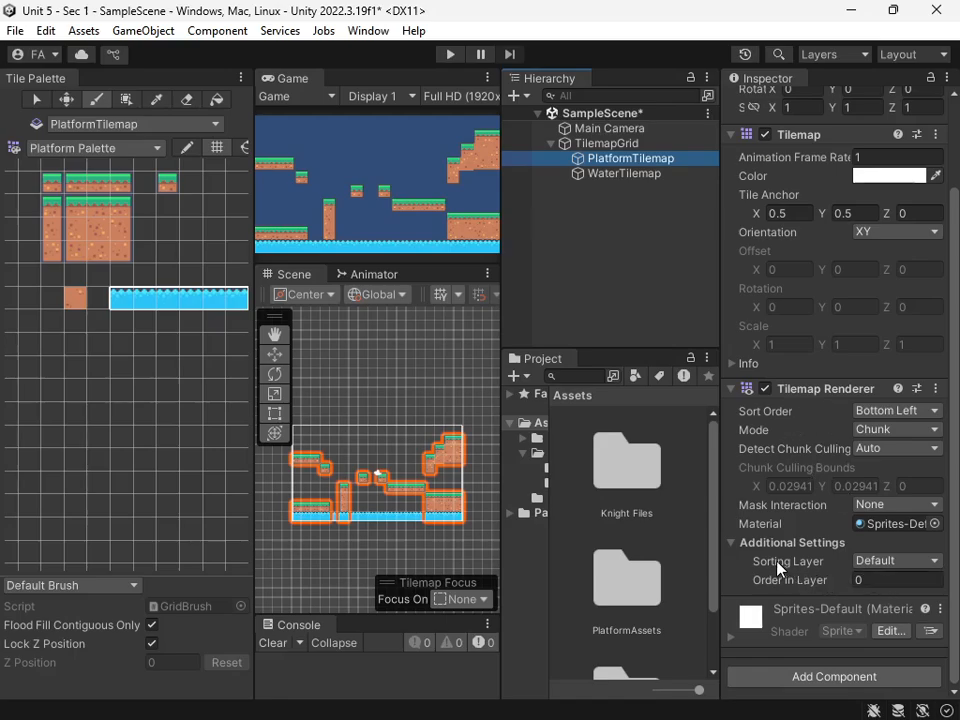
pyautogui.click(900, 560)
pyautogui.click(868, 485)
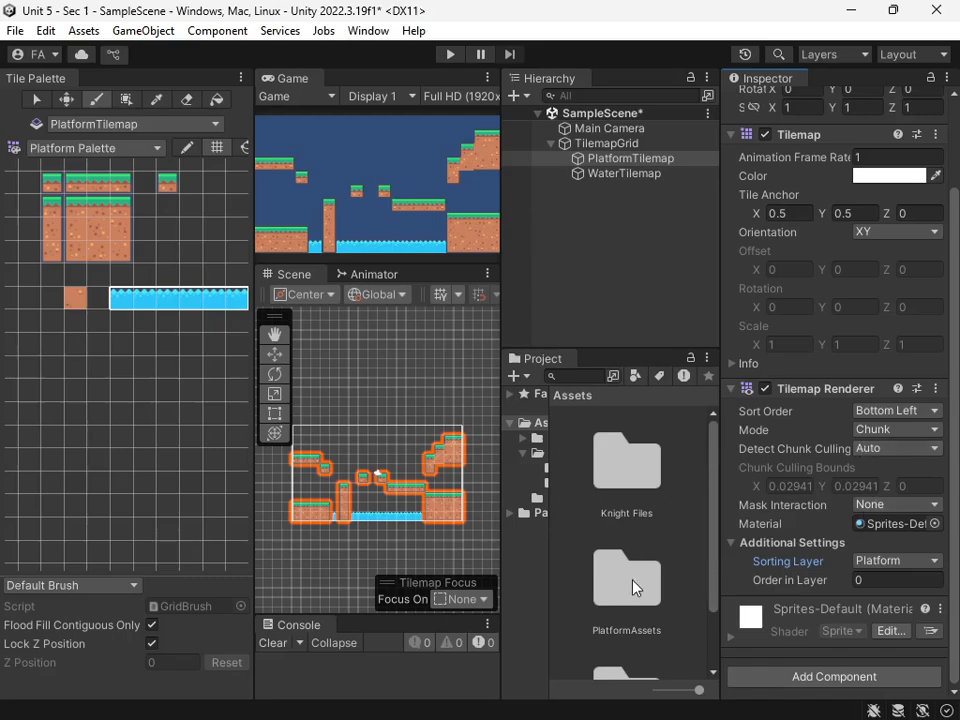
# - Set the WaterTilemap's Tilemap Renderer sorting layer to Water
pyautogui.click(614, 175)
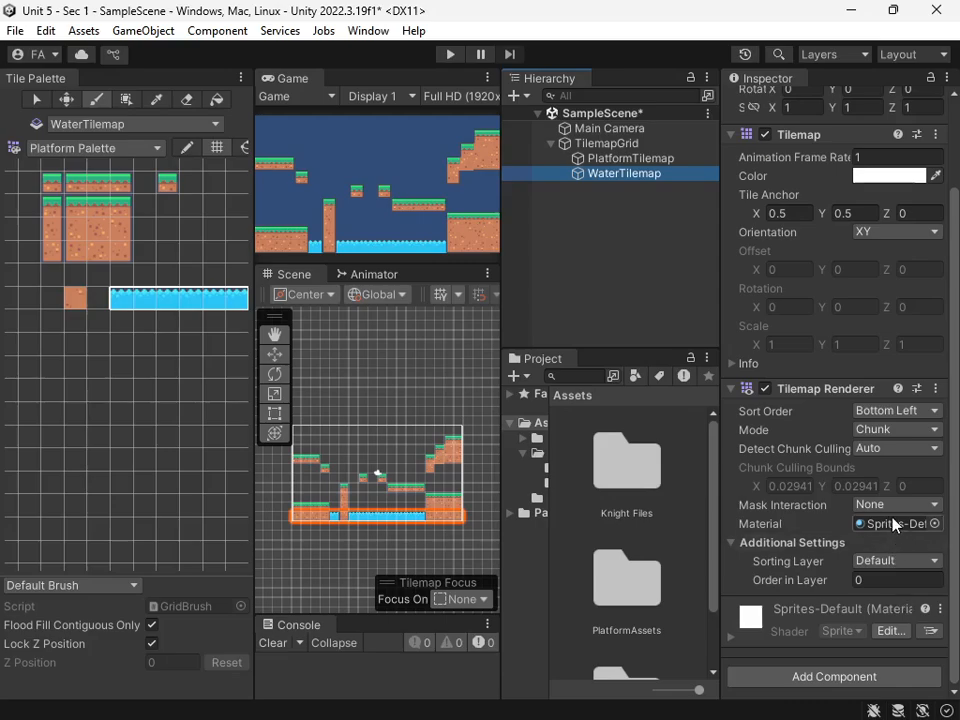
pyautogui.click(904, 565)
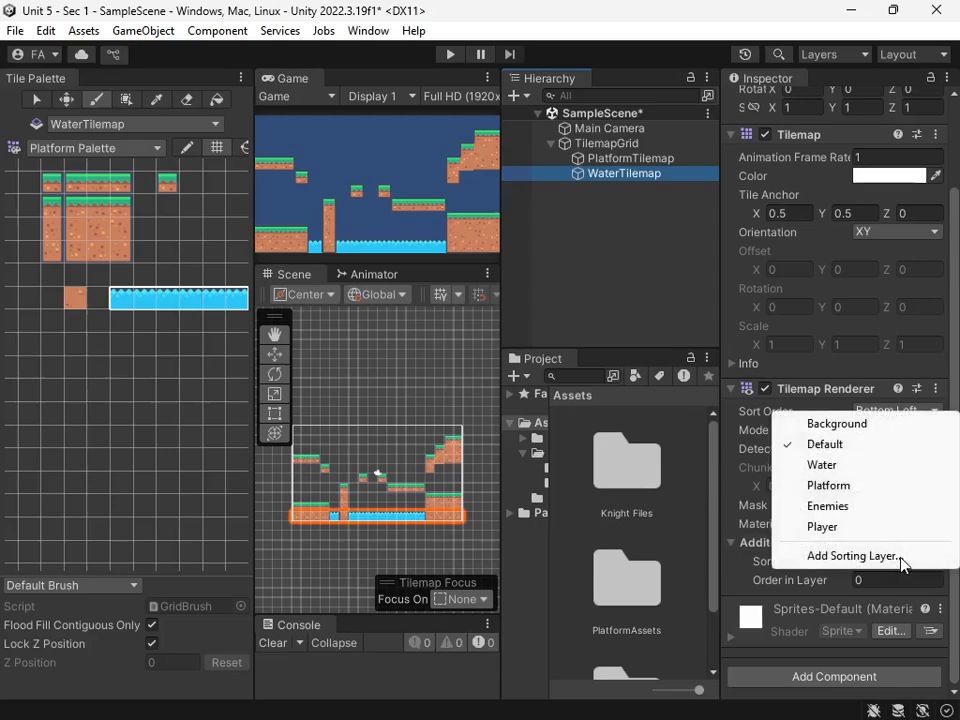
pyautogui.click(846, 466)
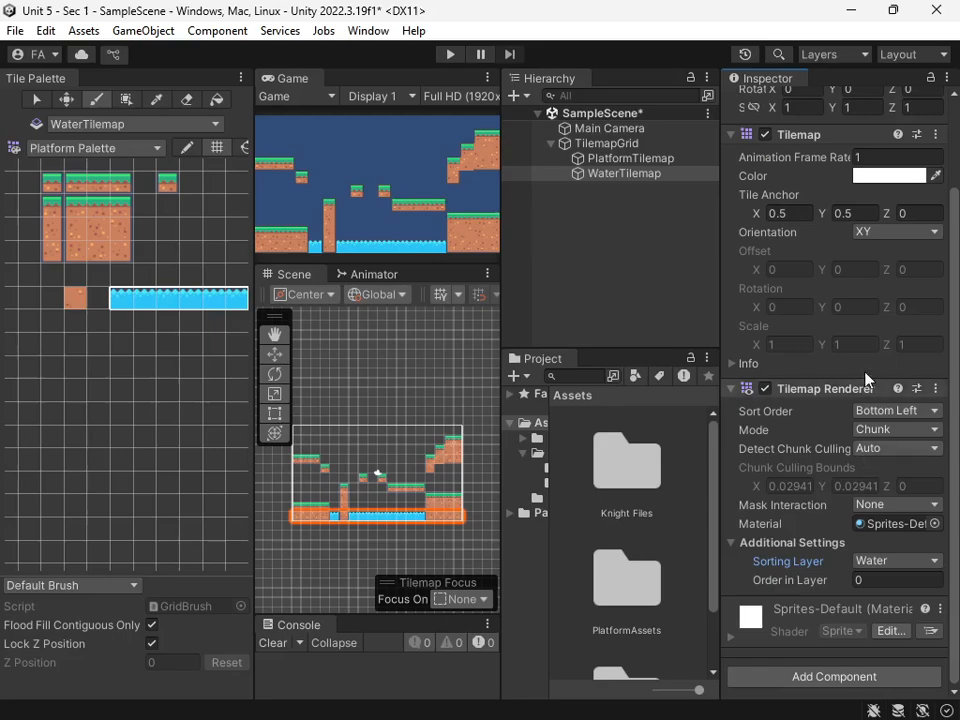
# - Move the Water sorting layer after Platform so water draws in front, and save the scene
pyautogui.scroll(3, 921, 195)
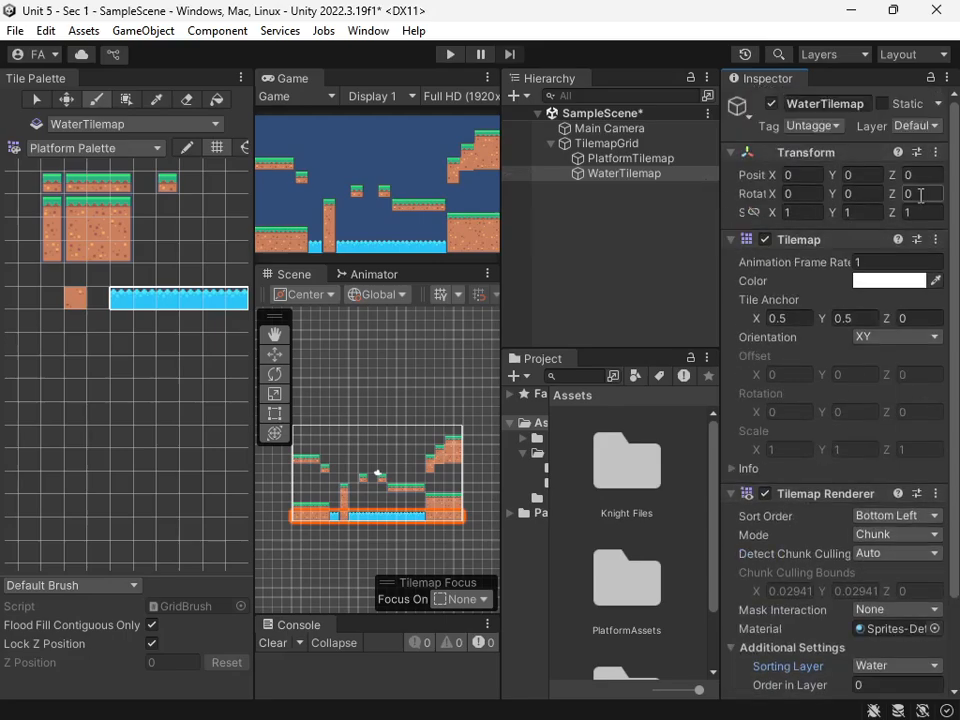
pyautogui.click(920, 126)
pyautogui.click(831, 257)
pyautogui.click(757, 181)
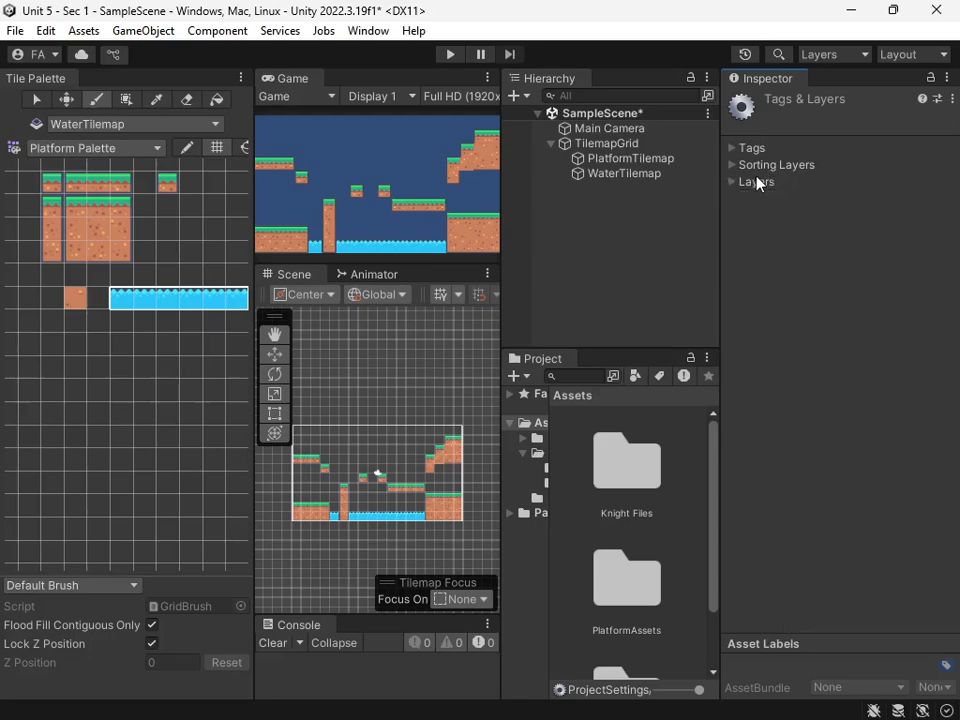
pyautogui.click(776, 164)
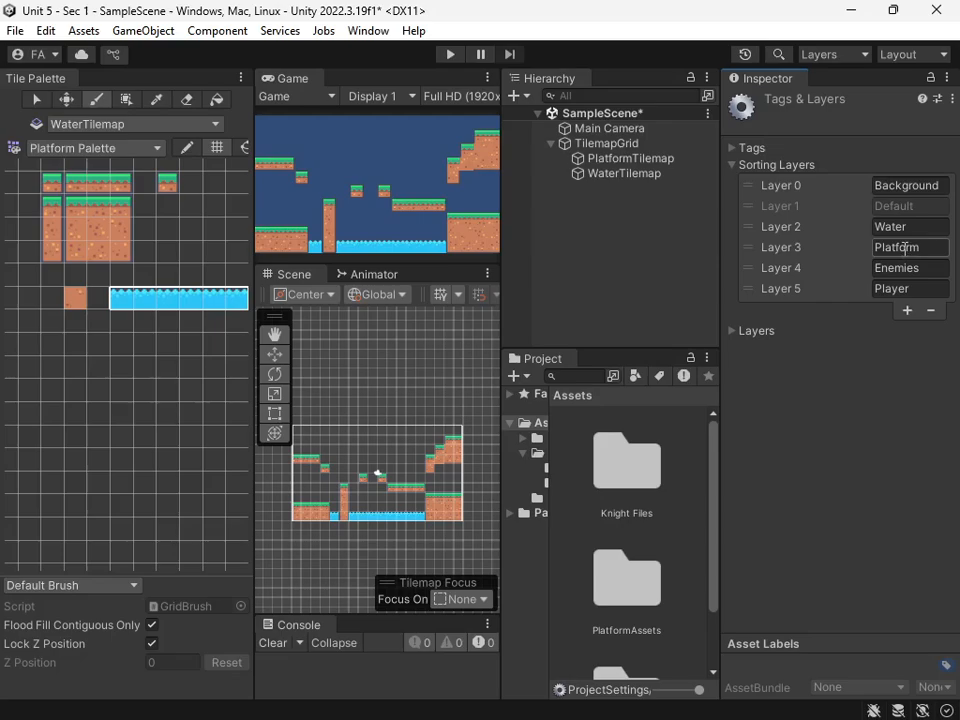
pyautogui.moveTo(752, 232); pyautogui.dragTo(752, 256)
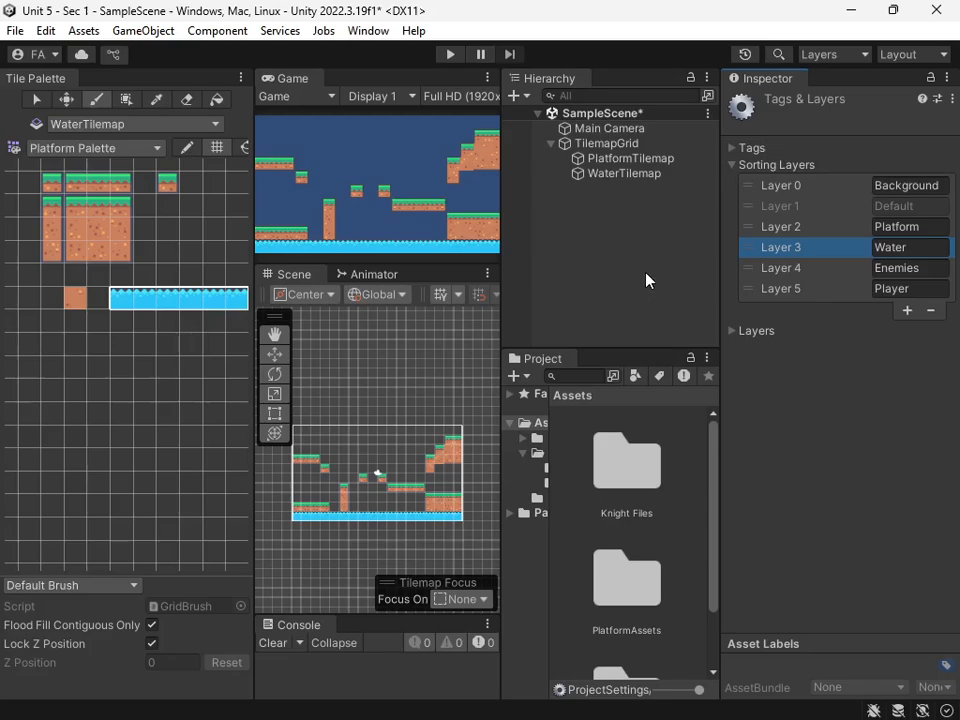
pyautogui.hotkey('ctrl', 's')
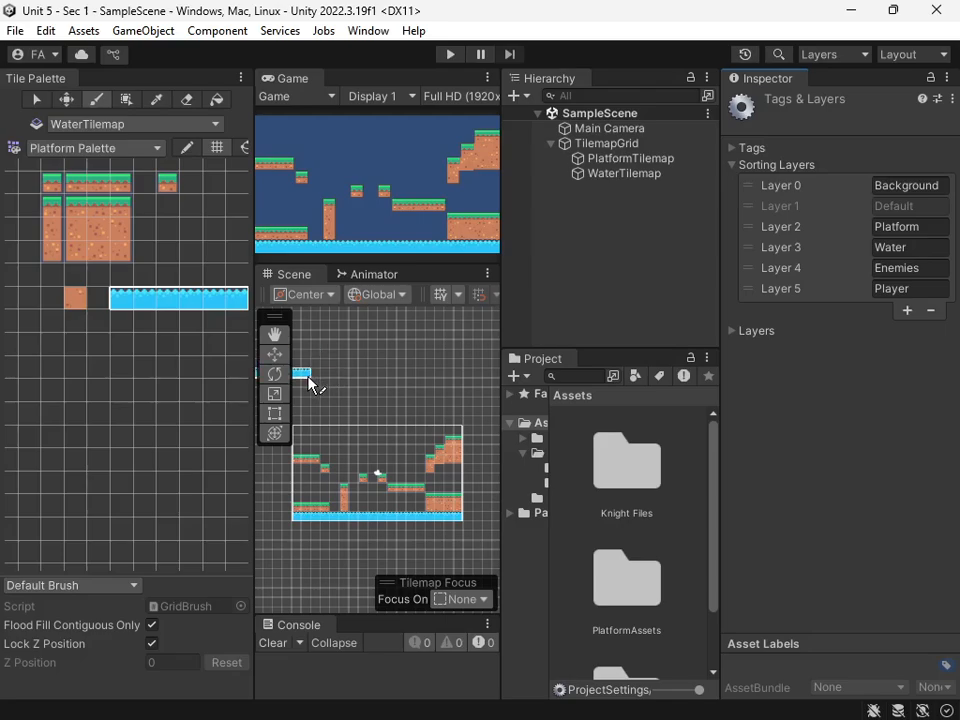
# - Create a new rectangular tile palette named BackgroundPalette with automatic cell size
pyautogui.moveTo(253, 371); pyautogui.dragTo(350, 378)
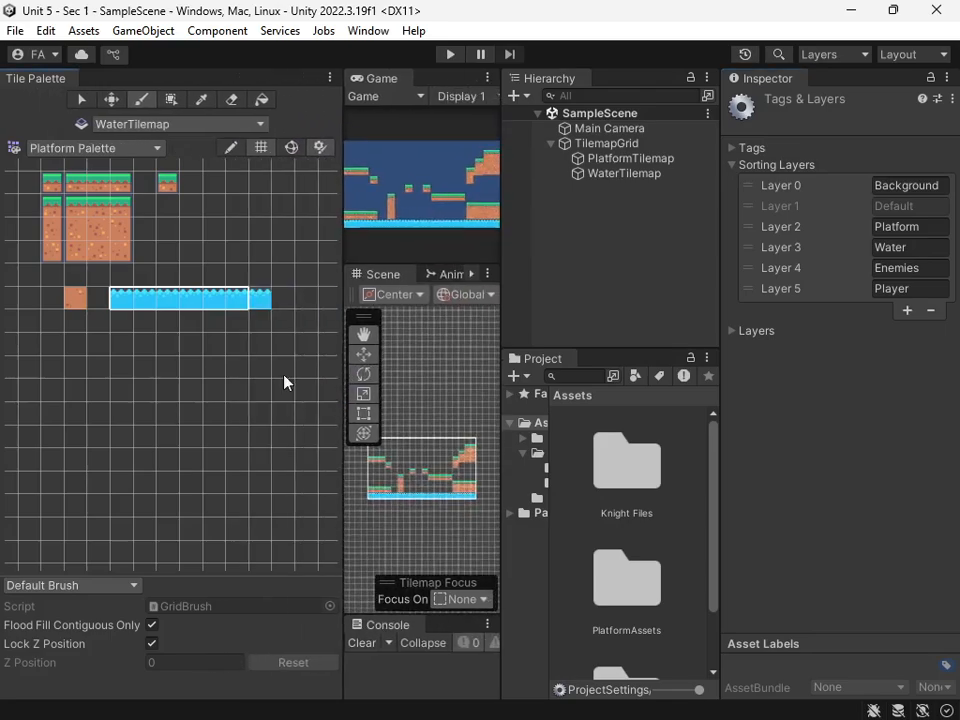
pyautogui.click(100, 150)
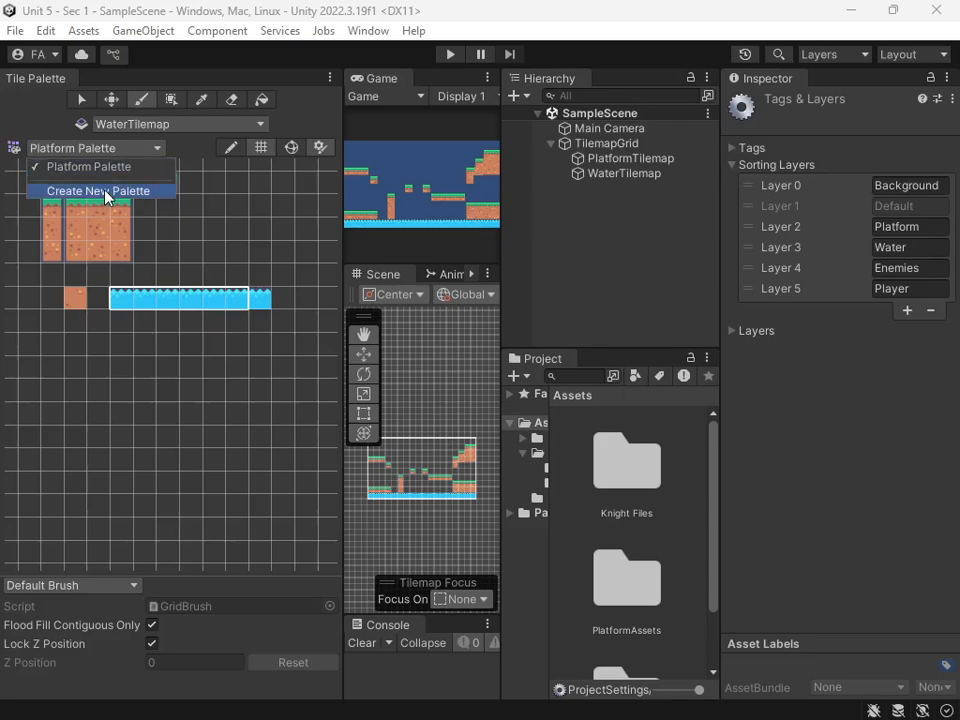
pyautogui.click(108, 191)
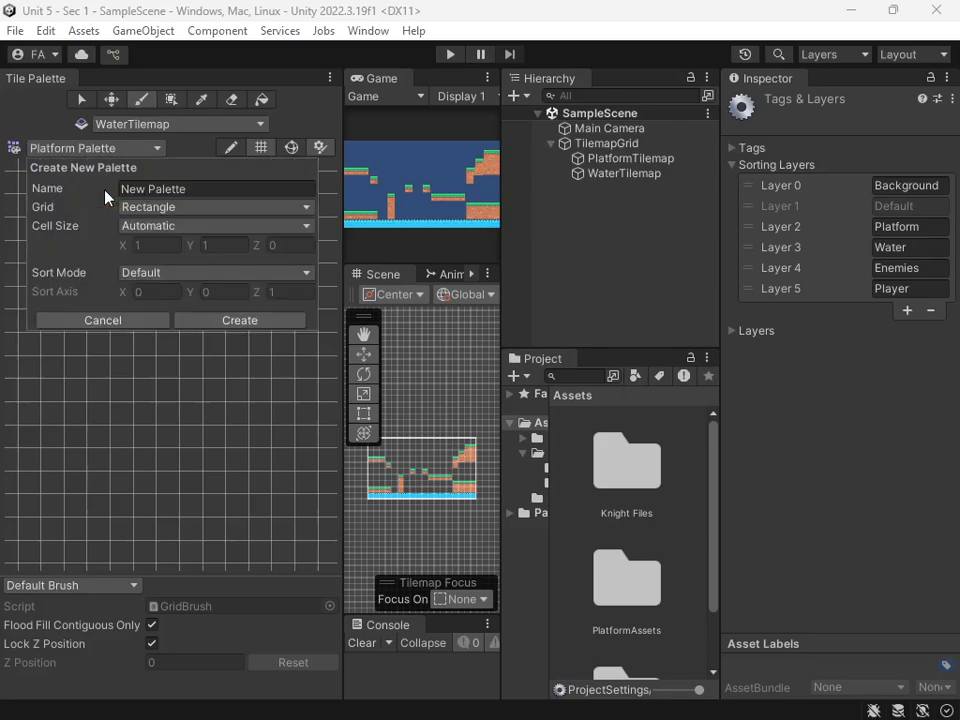
pyautogui.click(189, 190)
pyautogui.write('N')
pyautogui.press('BackSpace')
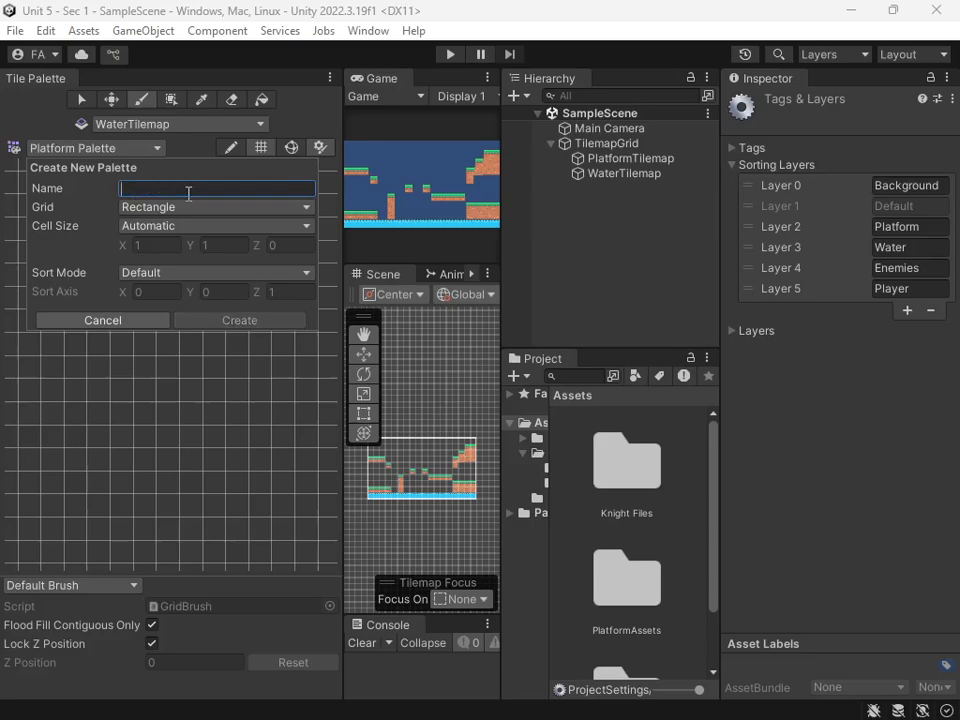
pyautogui.write('Background')
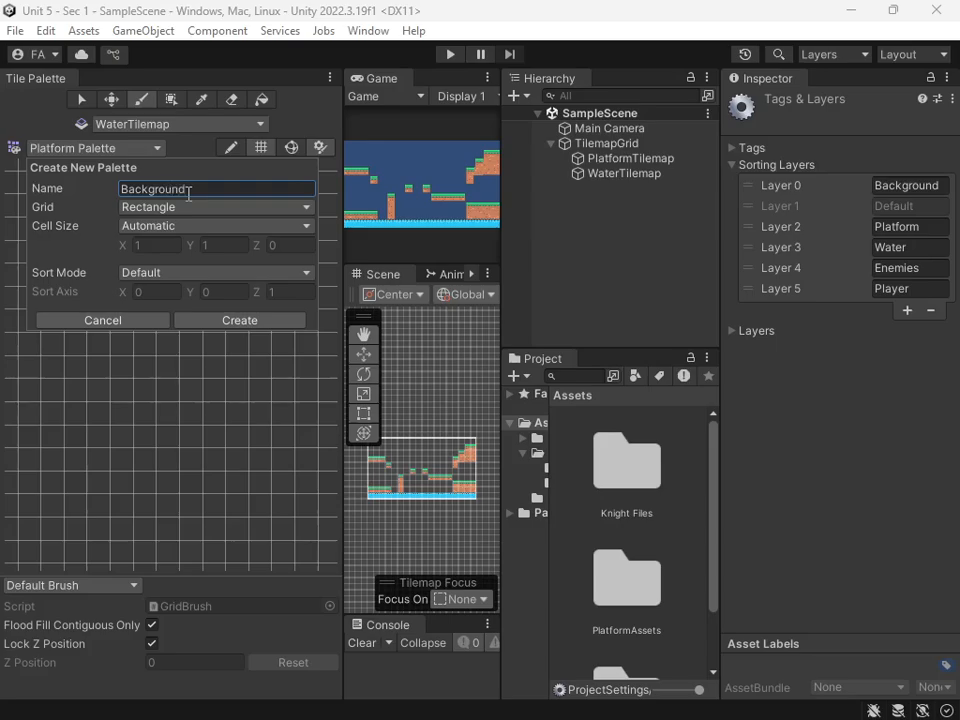
pyautogui.click(218, 186)
pyautogui.click(218, 186)
pyautogui.write('Palette')
pyautogui.click(241, 321)
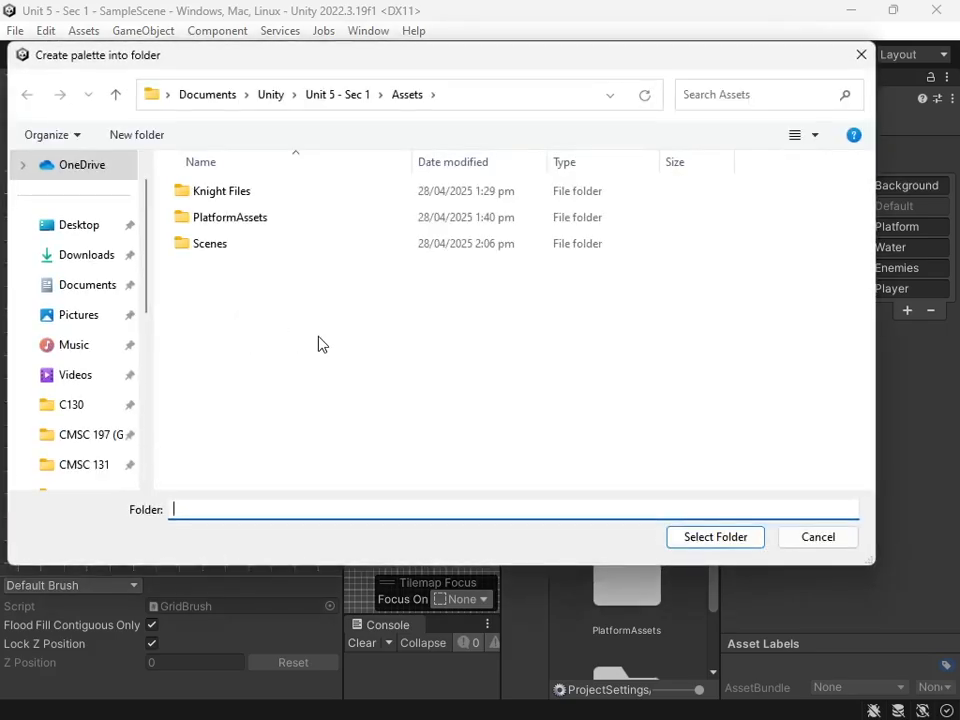
# - Choose Assets/PlatformAssets/Tiles as the folder for the new palette
pyautogui.doubleClick(284, 217)
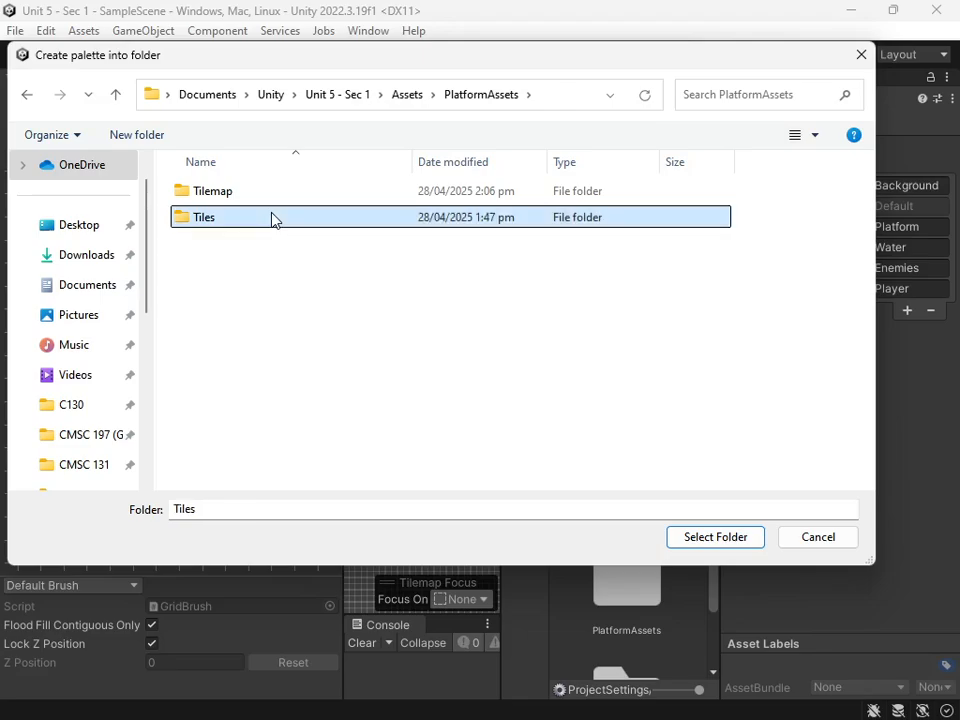
pyautogui.doubleClick(274, 218)
pyautogui.click(733, 540)
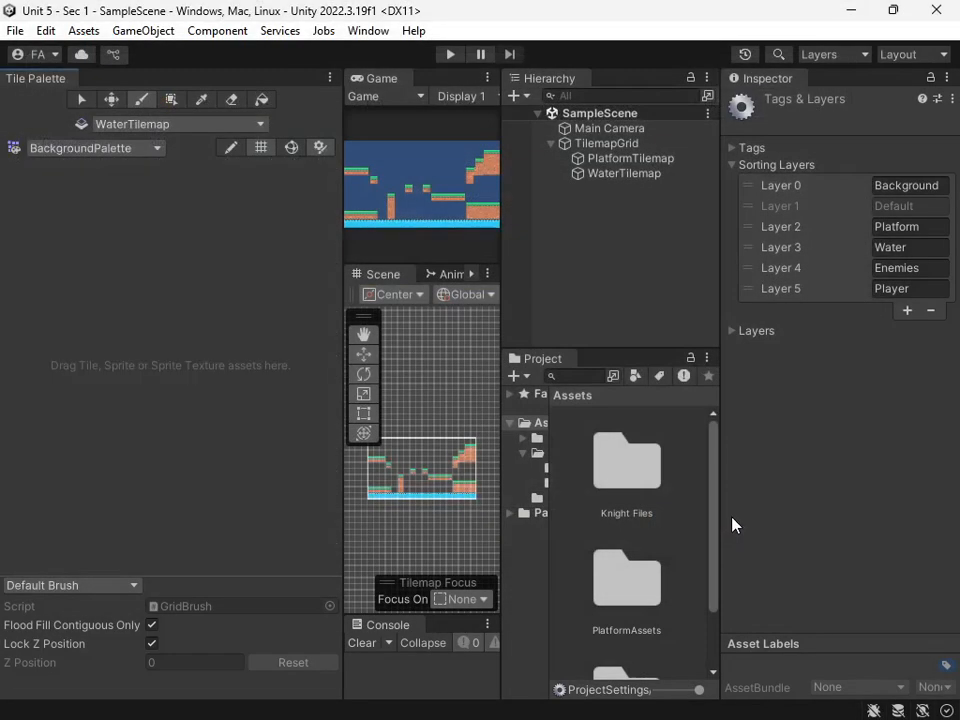
# - Widen the project browser, open the PlatformAssets/Tilemap folder, and collapse the tilemap texture's sprites
pyautogui.moveTo(720, 505); pyautogui.dragTo(857, 489)
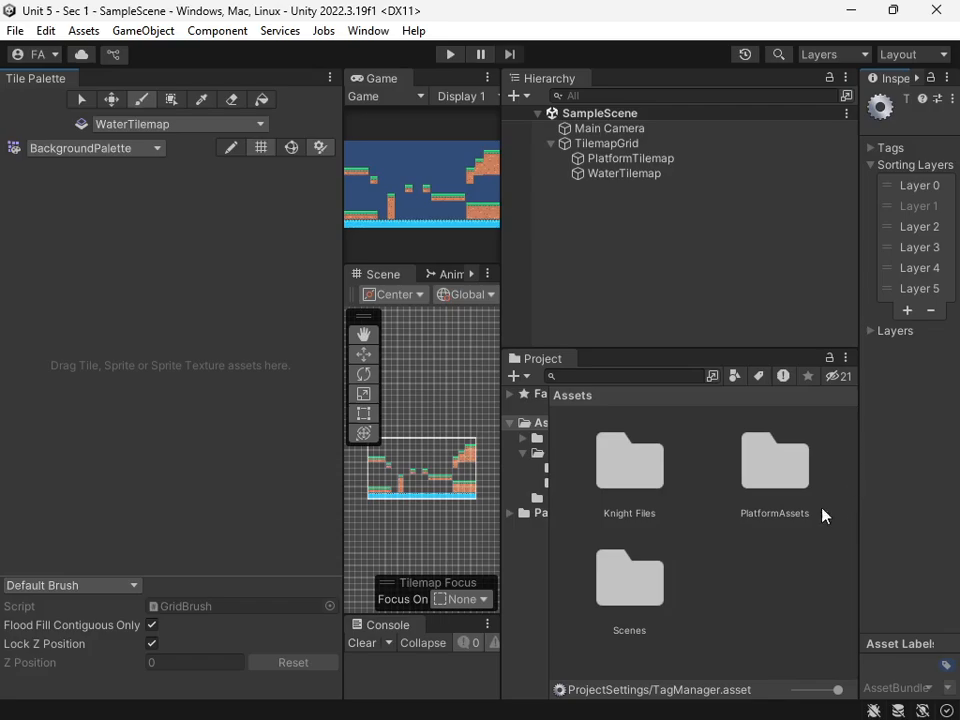
pyautogui.doubleClick(770, 490)
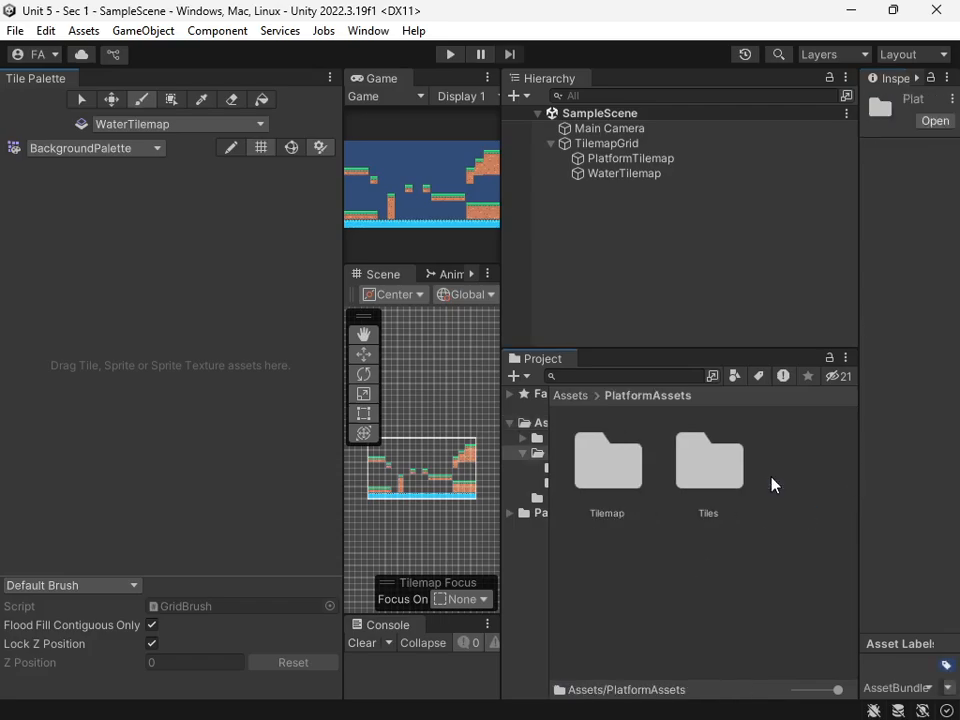
pyautogui.doubleClick(630, 466)
pyautogui.scroll(-1, 748, 516)
pyautogui.scroll(1, 763, 510)
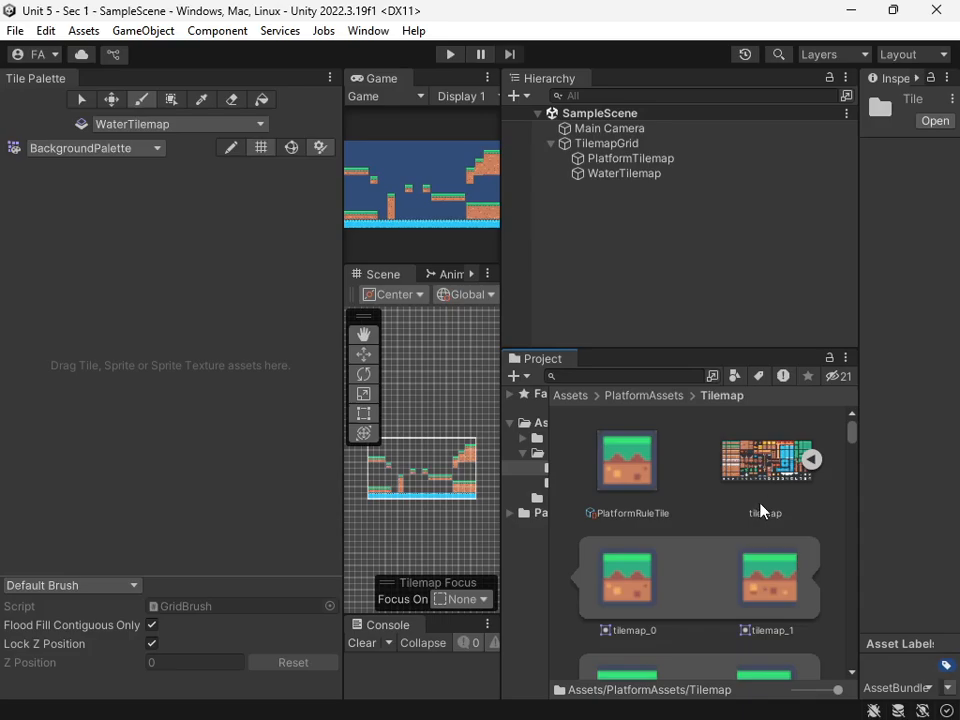
pyautogui.click(811, 458)
pyautogui.scroll(-1, 754, 538)
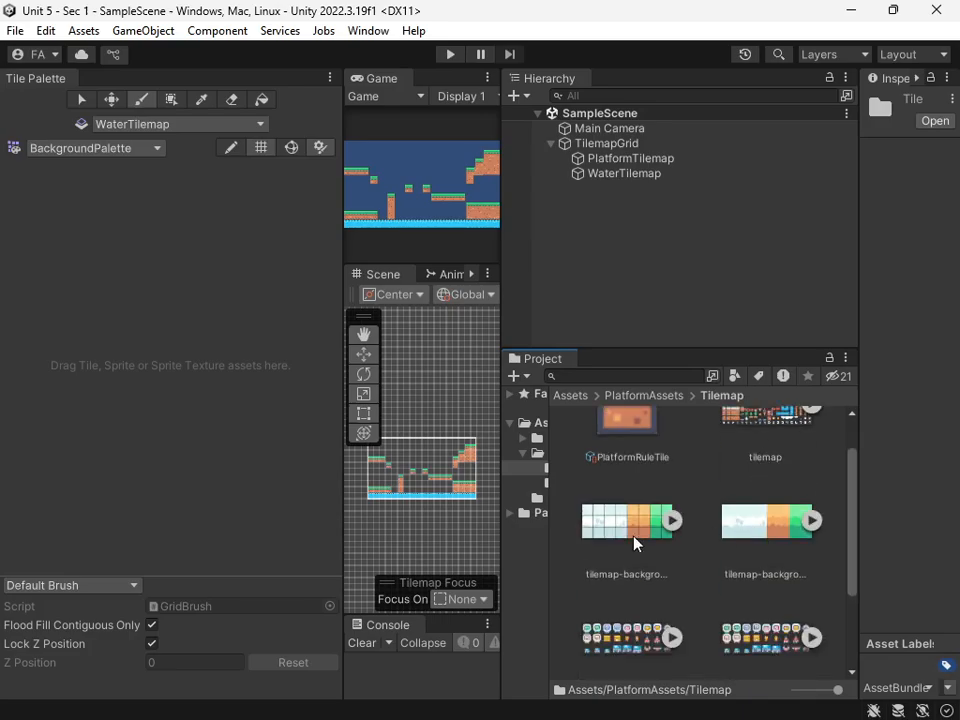
# - Add the packed backgrounds texture to BackgroundPalette, saving the generated tile as tilemap-backgrounds_packed.asset in the Tiles folder
pyautogui.click(634, 540)
pyautogui.click(760, 530)
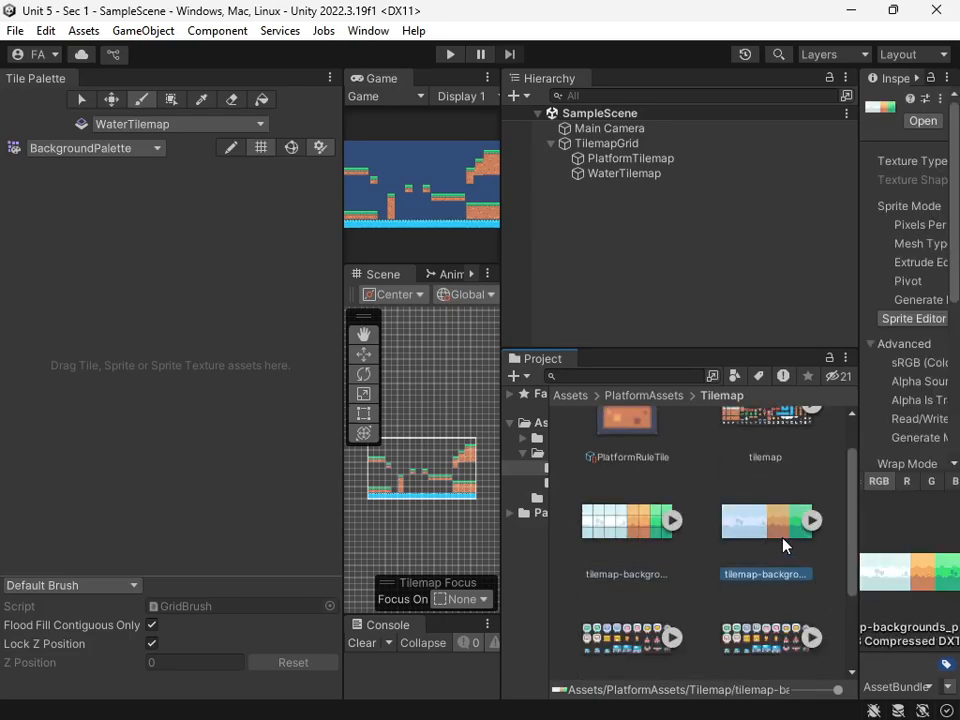
pyautogui.moveTo(779, 537); pyautogui.dragTo(132, 322)
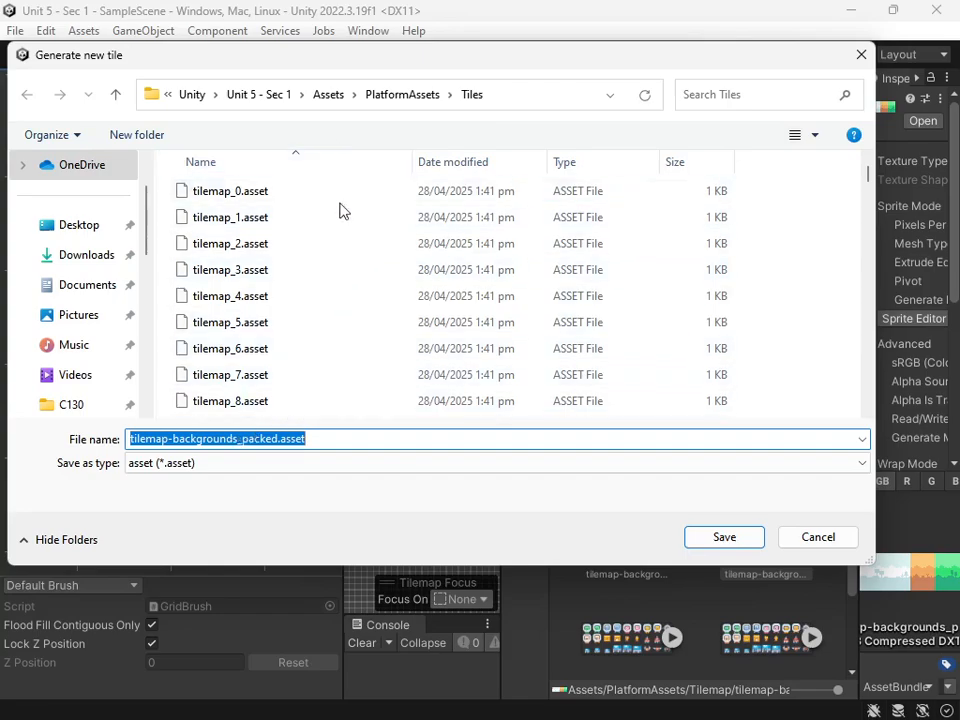
pyautogui.click(729, 540)
# - Examine the backgrounds tile in BackgroundPalette and the packed backgrounds texture's sprite in the PlatformAssets/Tilemap folder
pyautogui.scroll(-1, 264, 437)
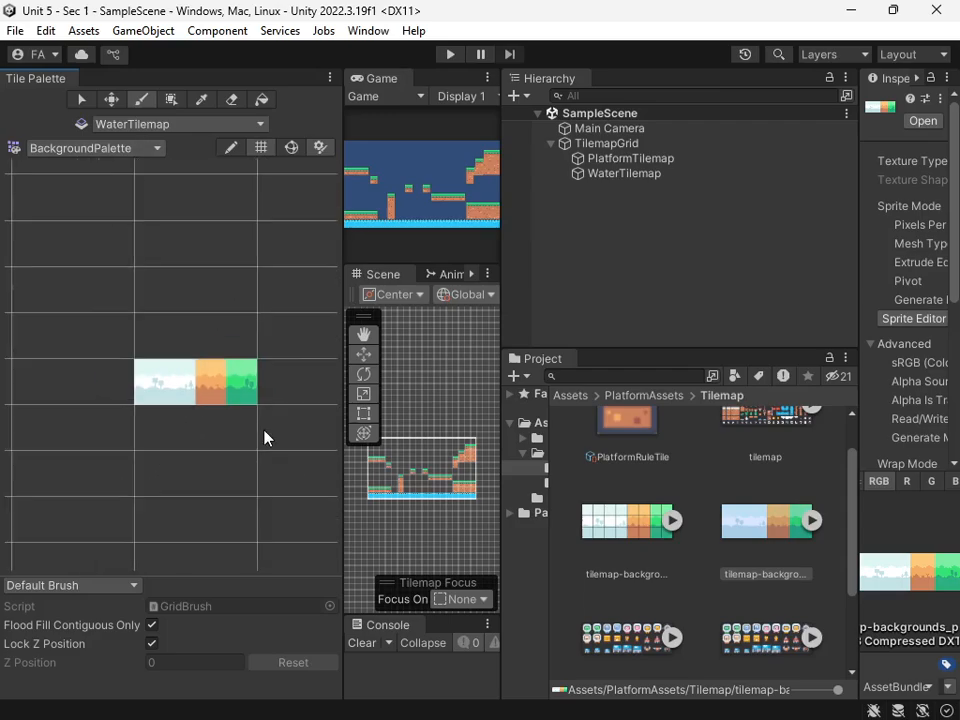
pyautogui.scroll(3, 246, 428)
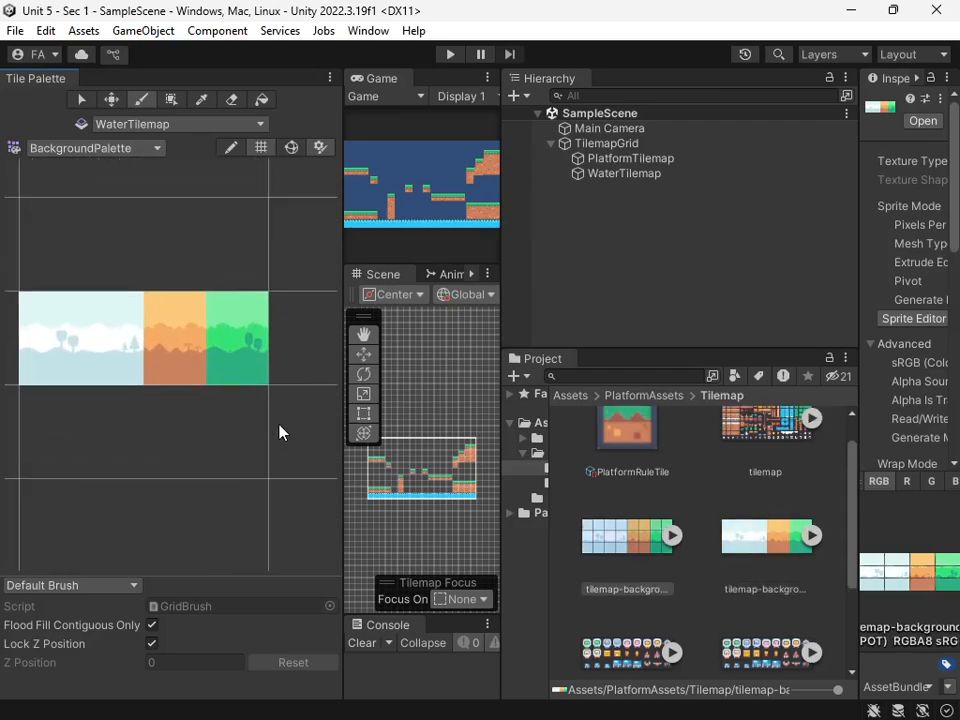
pyautogui.hotkey('ctrl', 'z')
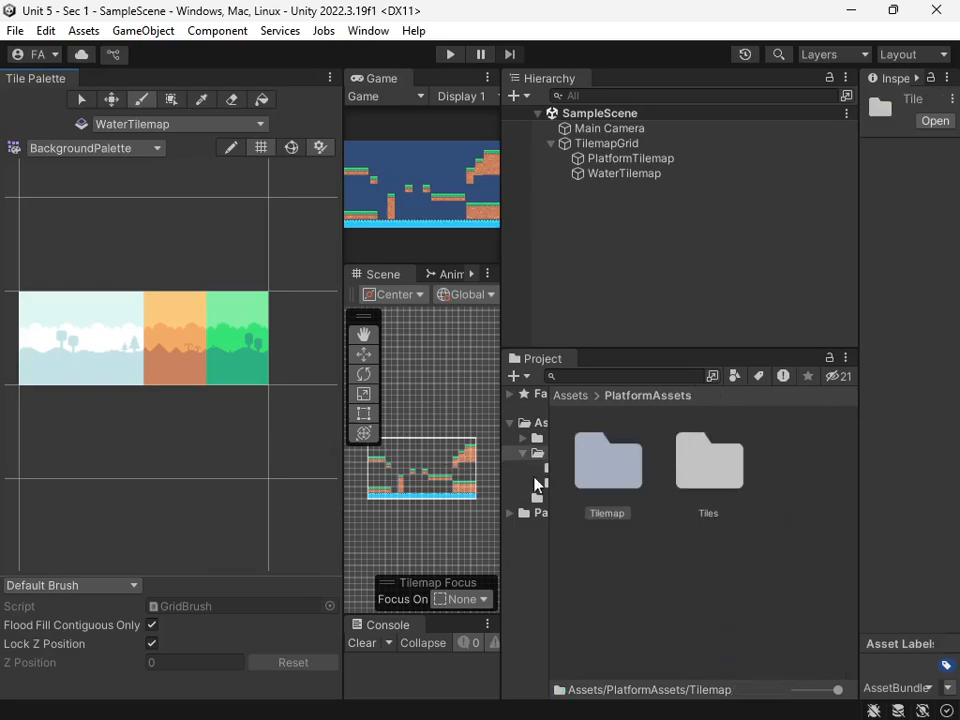
pyautogui.click(602, 487)
pyautogui.doubleClick(602, 487)
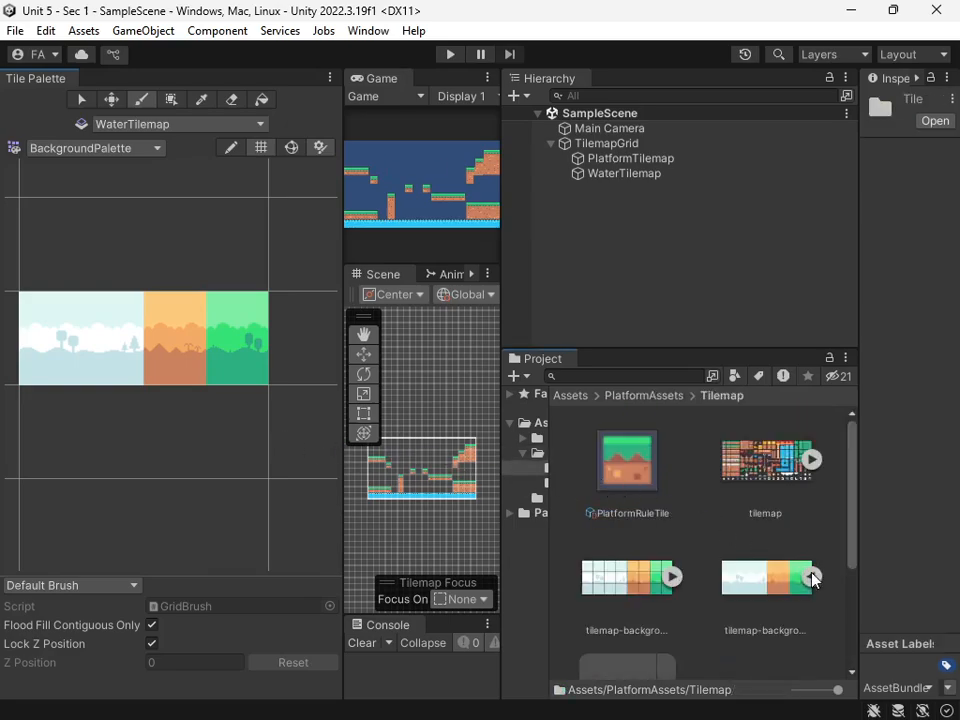
pyautogui.scroll(-3, 743, 624)
pyautogui.scroll(2, 765, 578)
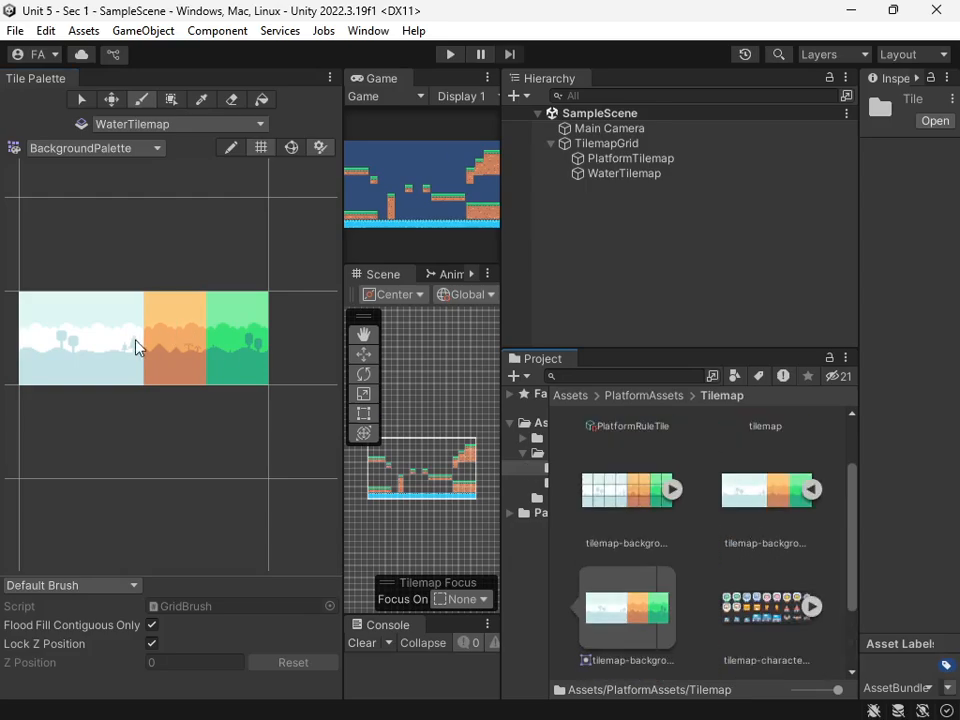
pyautogui.press('x')
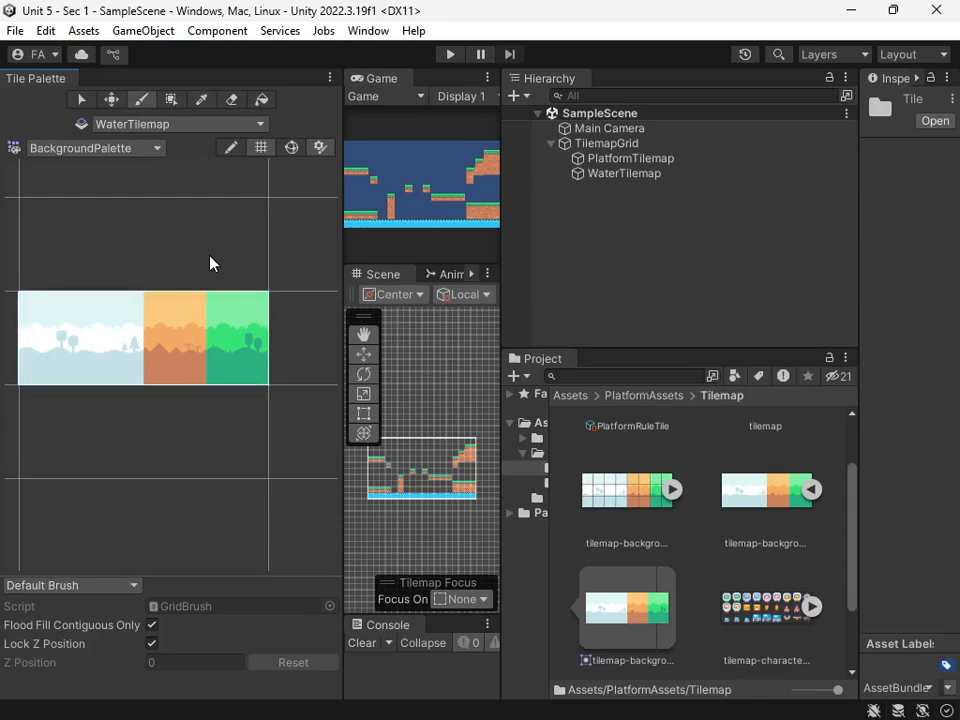
pyautogui.scroll(-5, 204, 268)
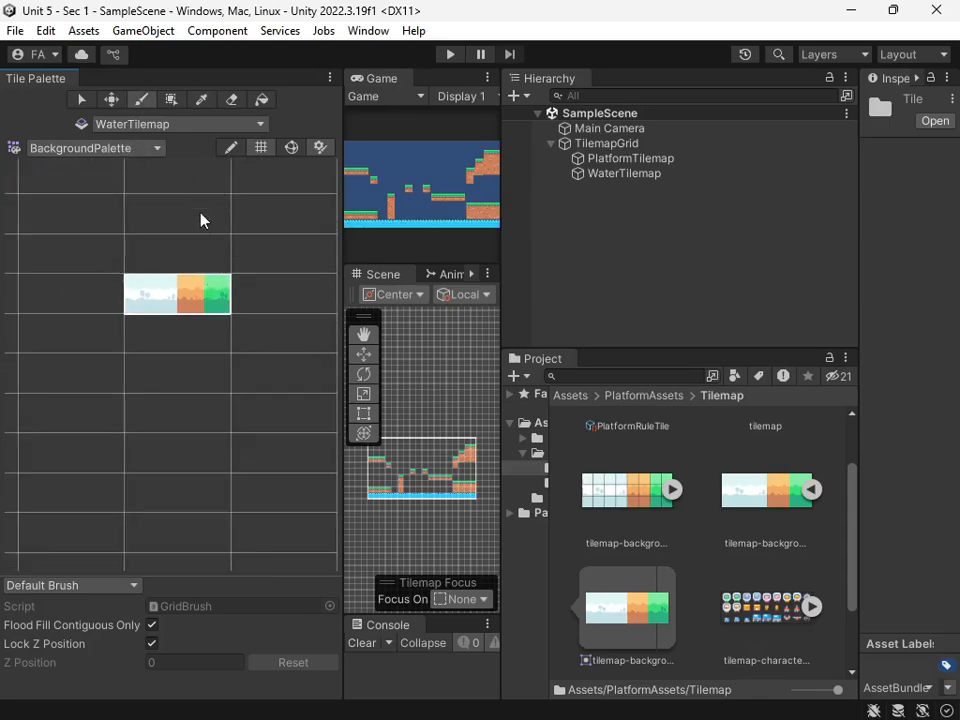
# - Delete the BackgroundPalette prefab from the PlatformAssets/Tiles folder
pyautogui.click(154, 147)
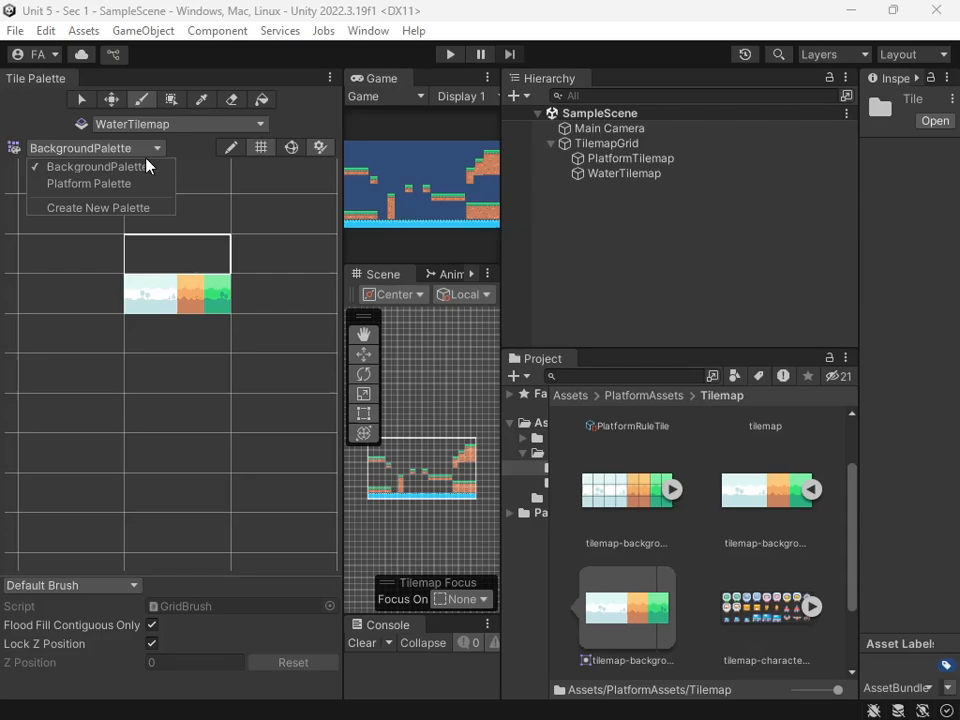
pyautogui.click(146, 166)
pyautogui.scroll(-2, 677, 519)
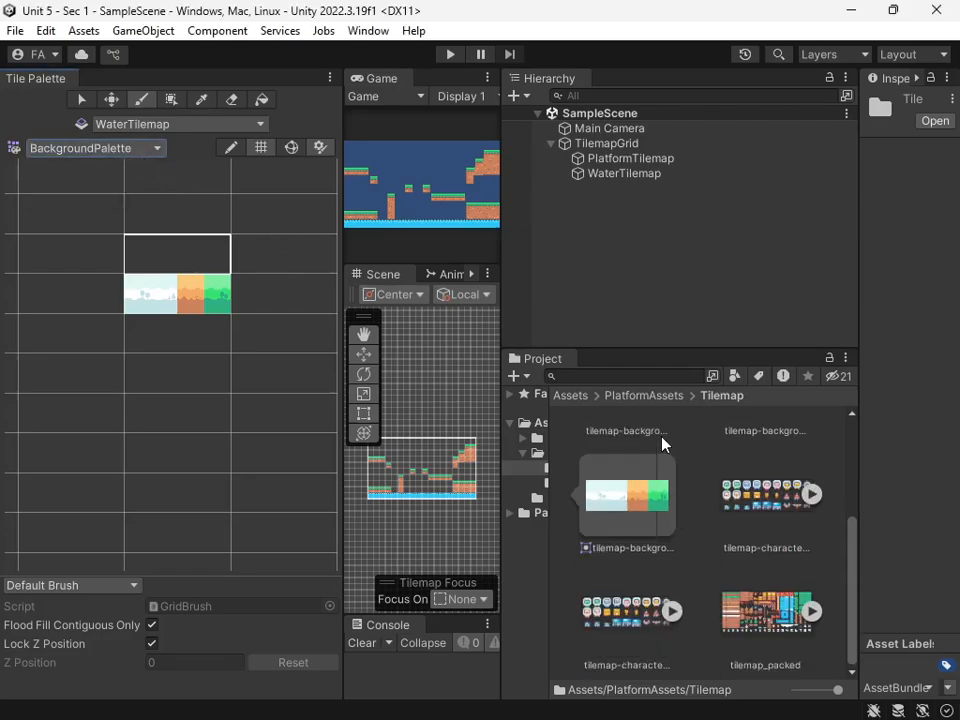
pyautogui.click(650, 396)
pyautogui.doubleClick(703, 503)
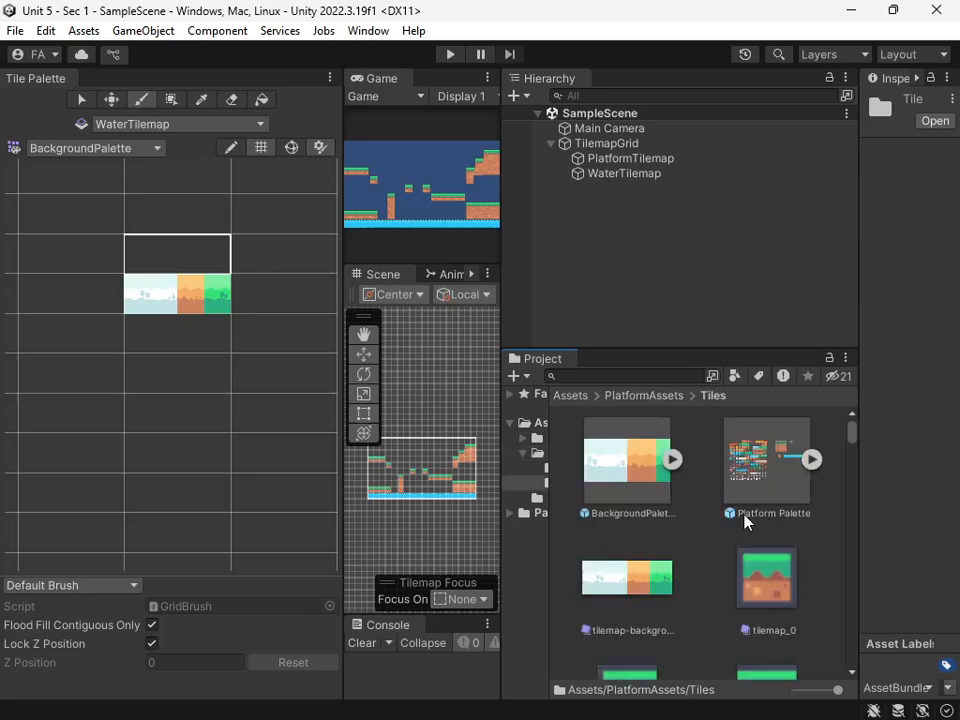
pyautogui.click(639, 470)
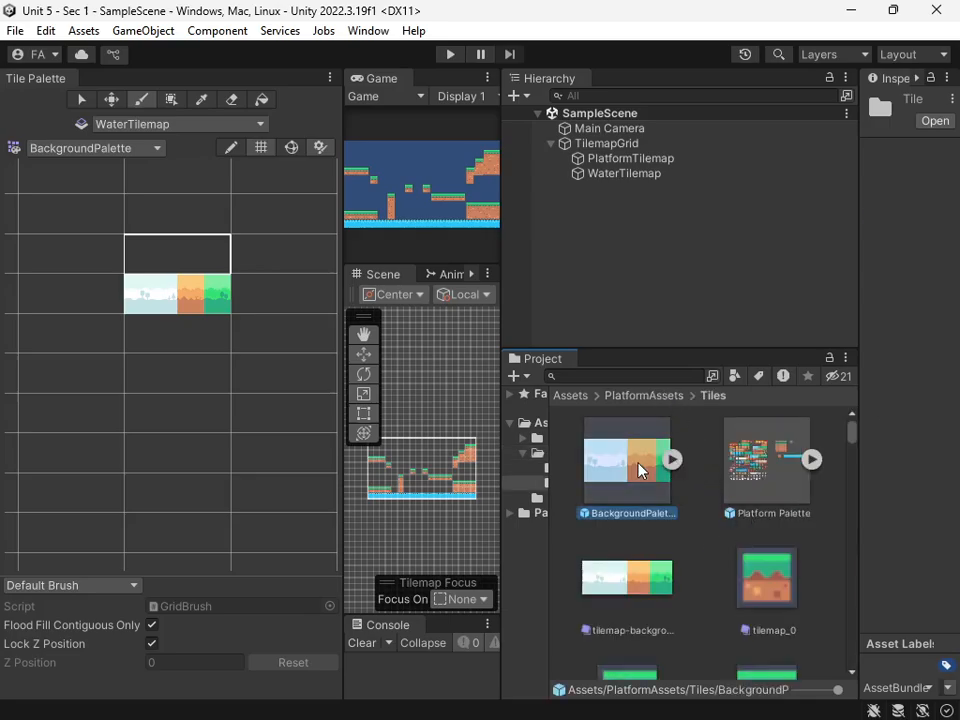
pyautogui.press('Delete')
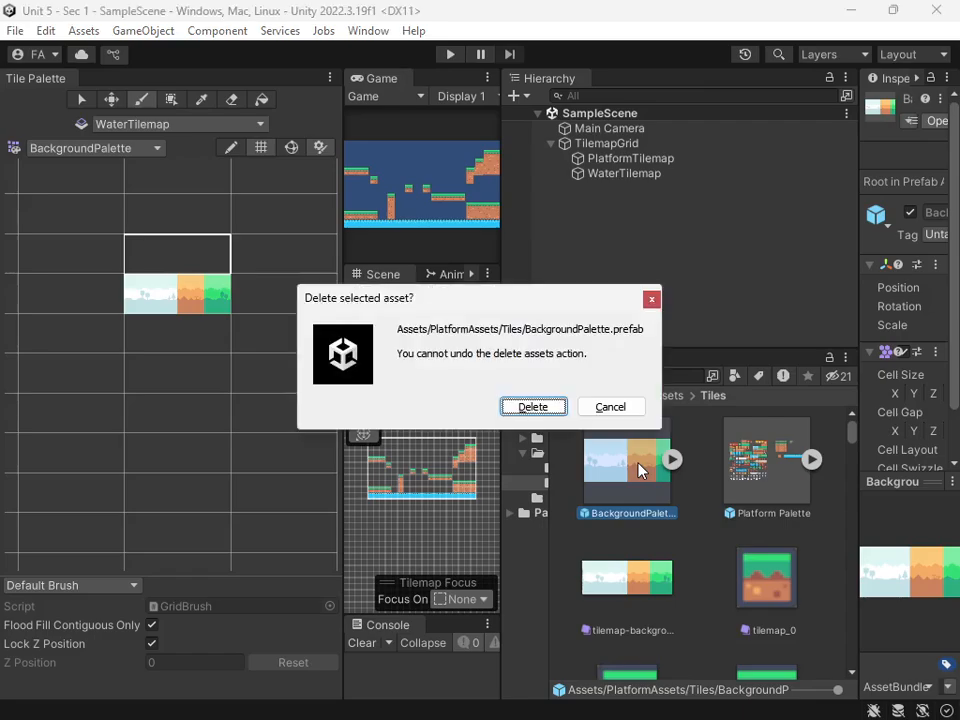
pyautogui.click(531, 408)
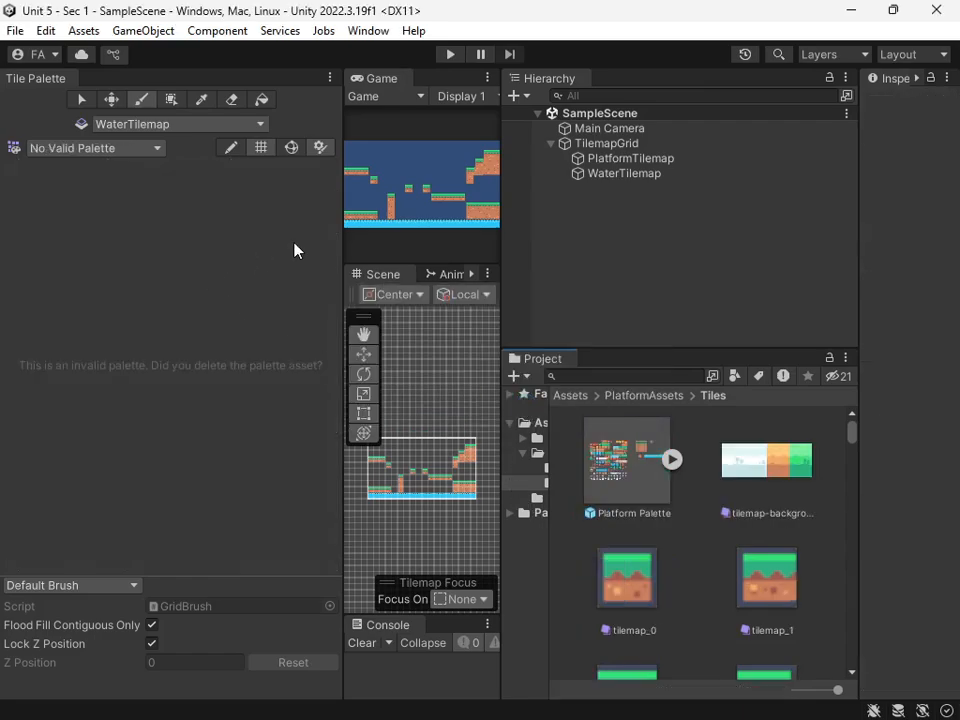
# - Recreate a rectangular tile palette named BackgroundPalette with automatic cell size, stored in the Tiles folder
pyautogui.click(117, 148)
pyautogui.click(130, 195)
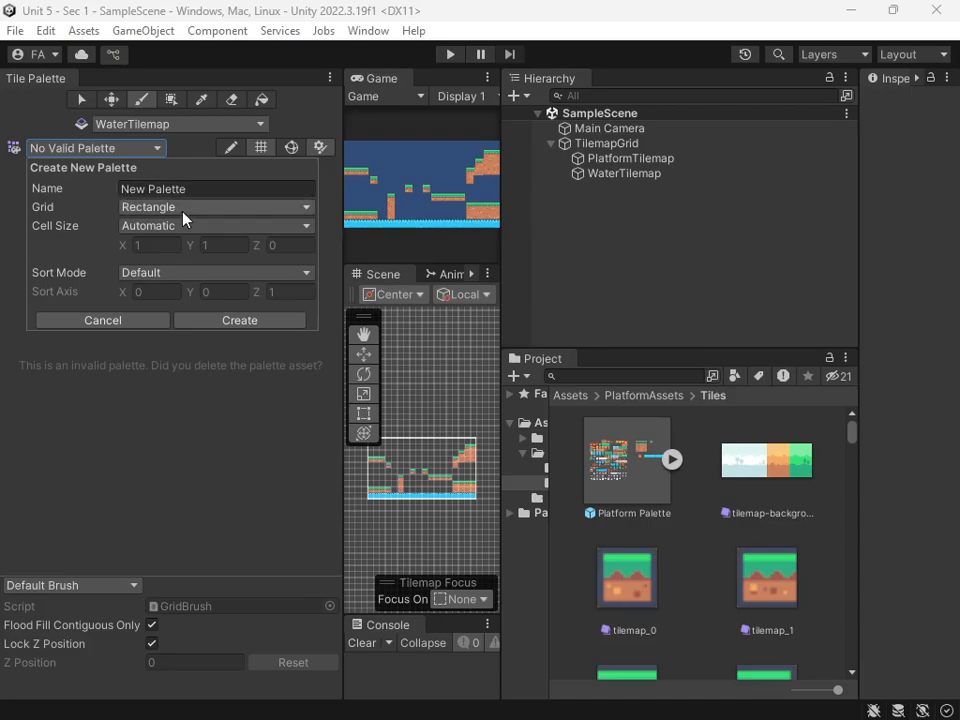
pyautogui.write('Back')
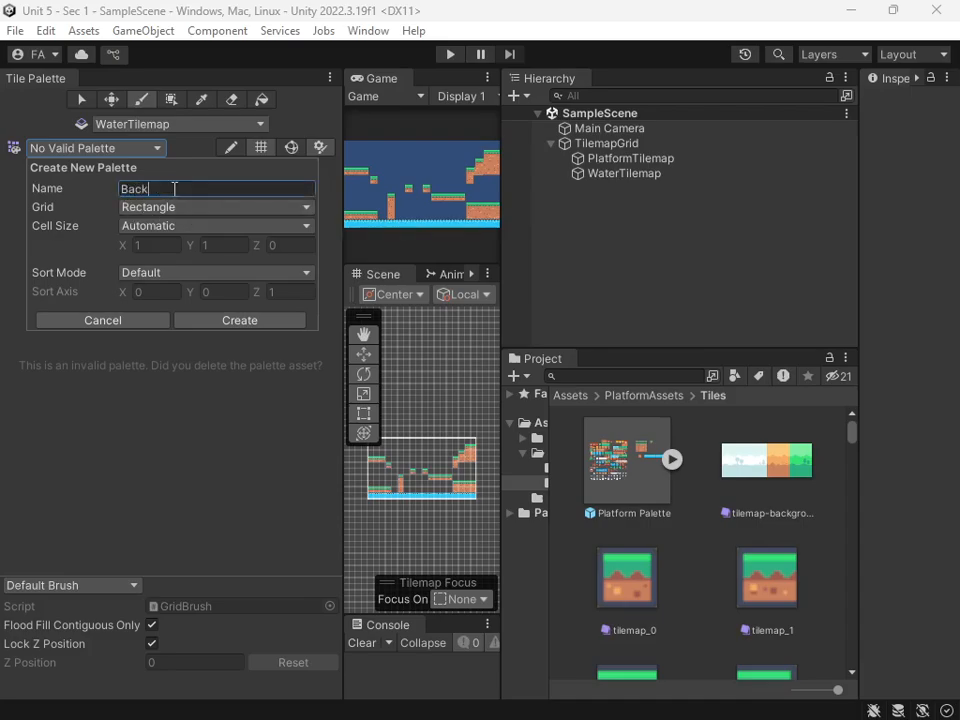
pyautogui.write('groundPalette')
pyautogui.click(250, 318)
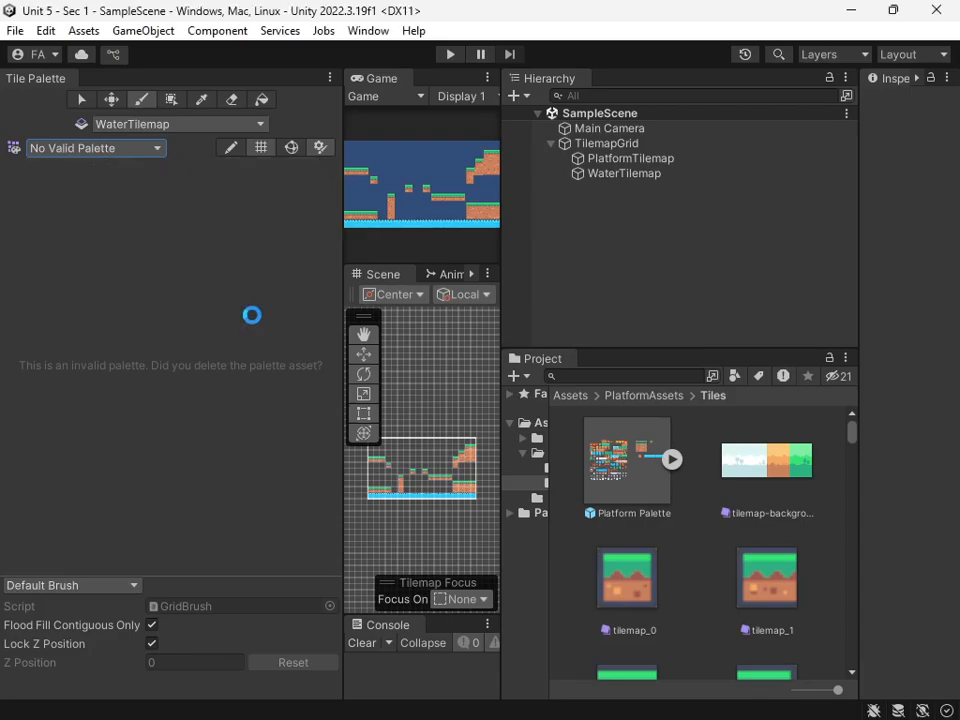
pyautogui.click(714, 535)
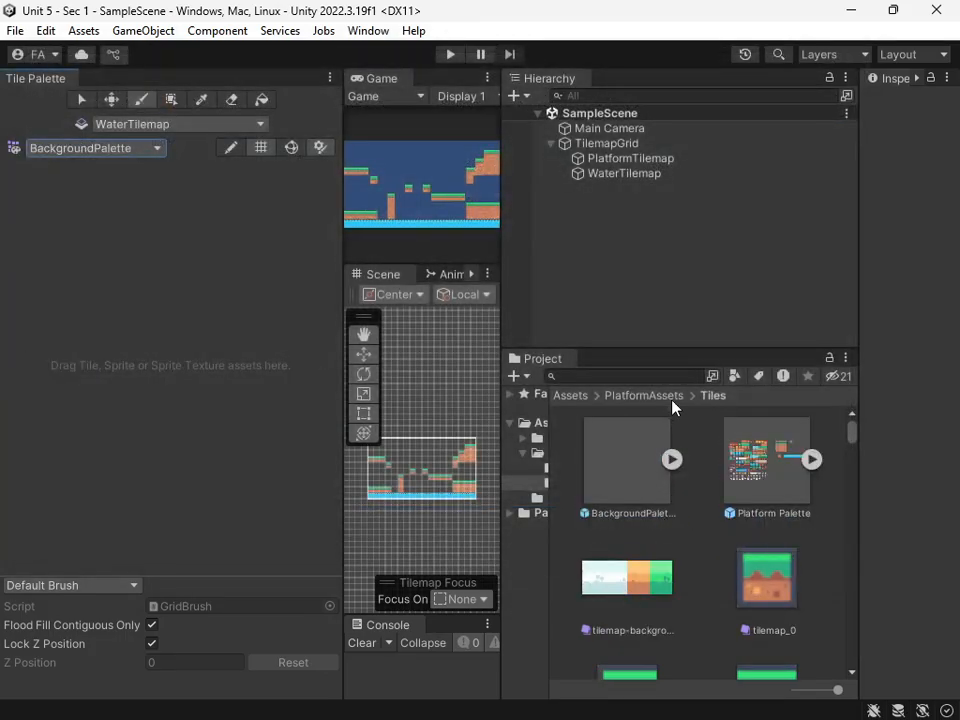
# - Select the tilemap-backgrounds_packed texture in the PlatformAssets/Tilemap folder and widen the Inspector
pyautogui.click(648, 396)
pyautogui.click(621, 482)
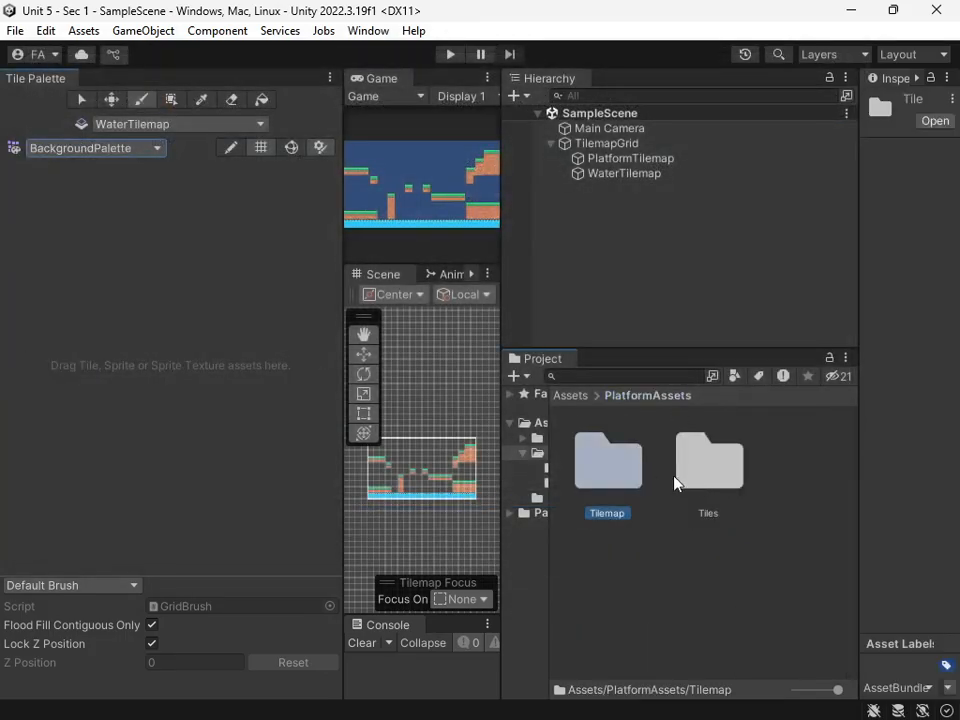
pyautogui.doubleClick(700, 482)
pyautogui.click(656, 480)
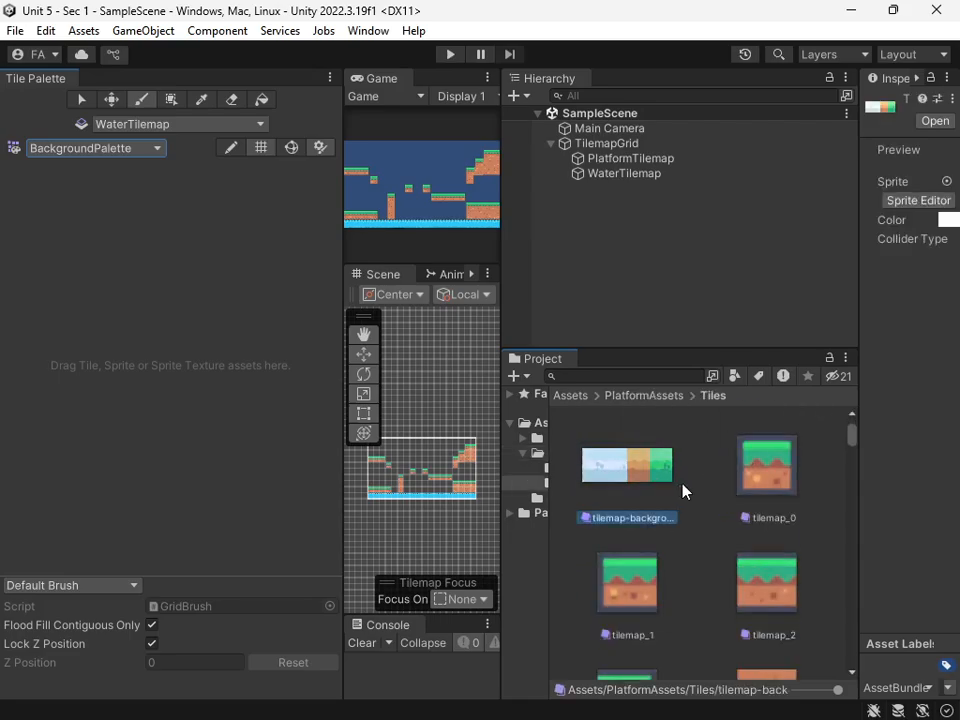
pyautogui.click(647, 396)
pyautogui.doubleClick(644, 468)
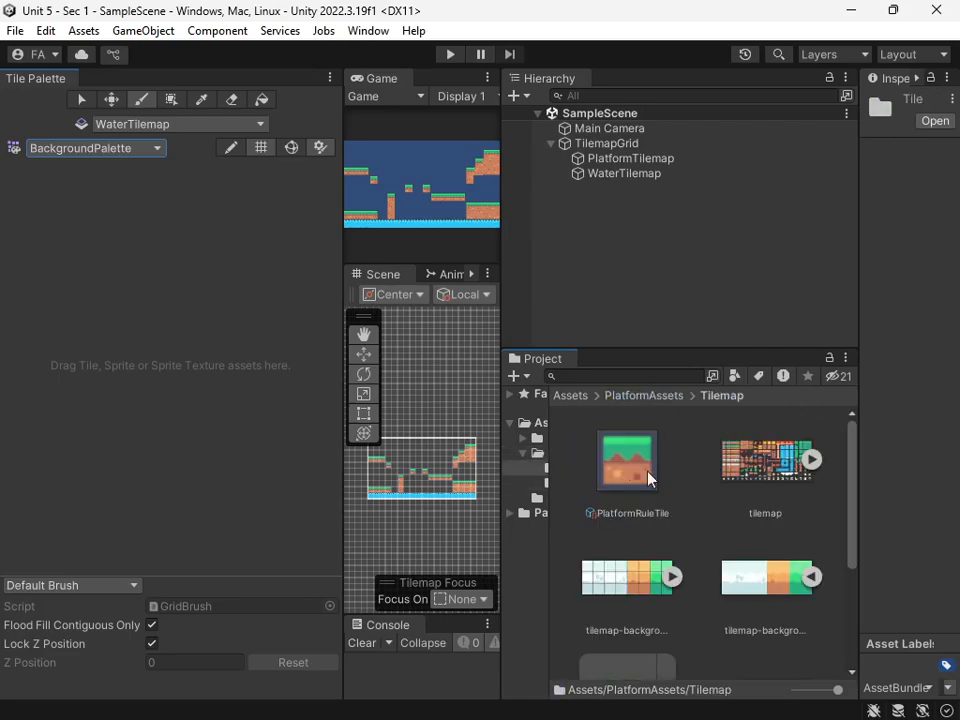
pyautogui.click(780, 586)
pyautogui.moveTo(858, 287); pyautogui.dragTo(642, 294)
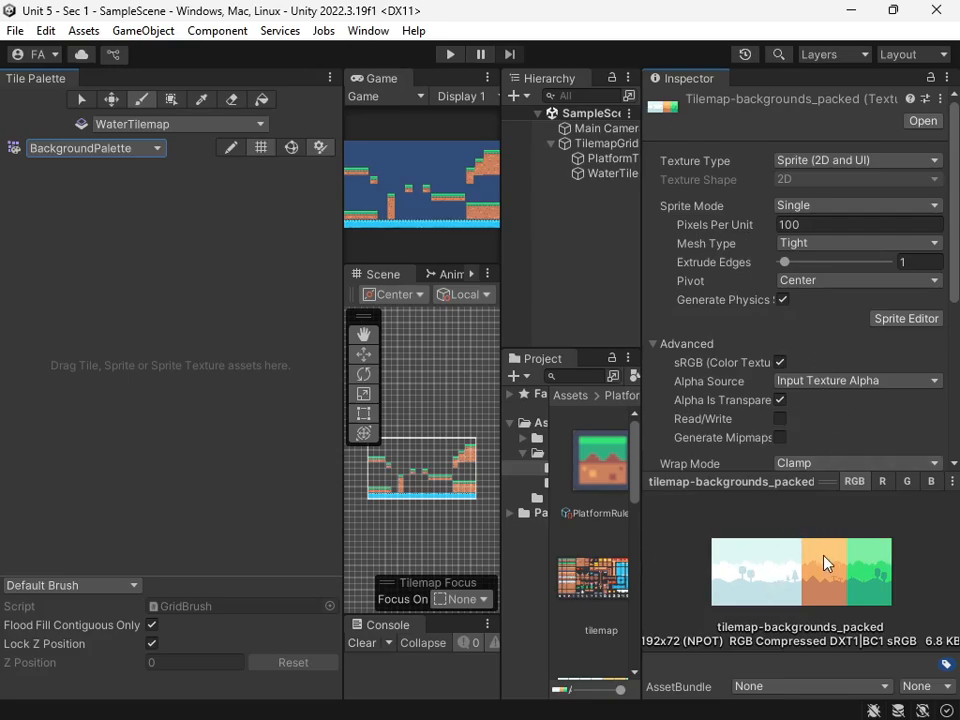
# - Set the backgrounds texture to 24 pixels per unit with Multiple sprite mode, and apply the import settings
pyautogui.click(814, 224)
pyautogui.write('24')
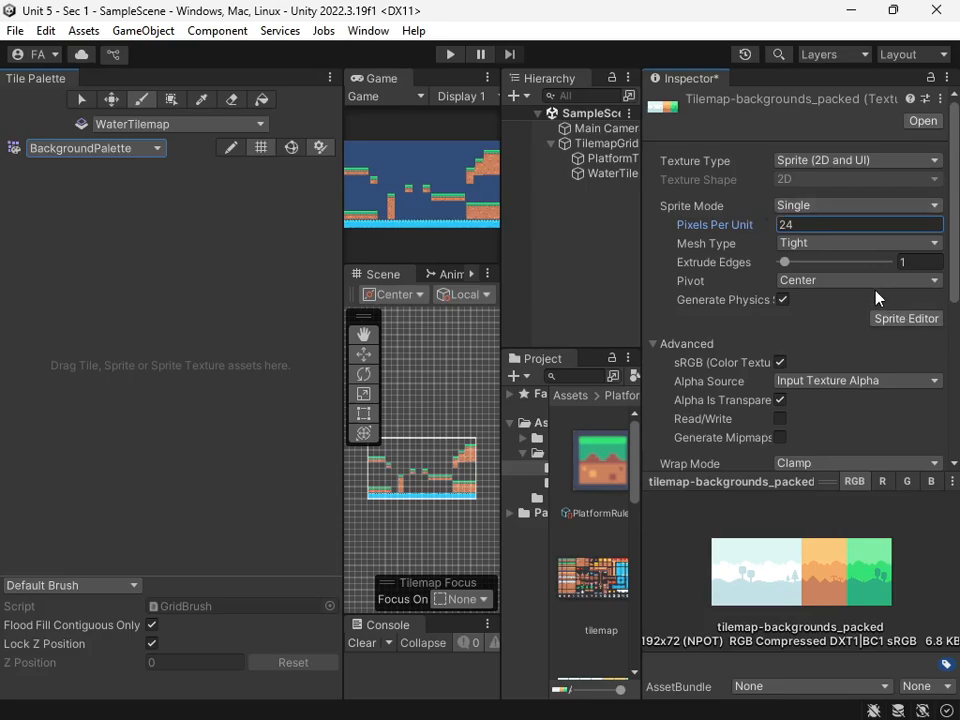
pyautogui.click(850, 206)
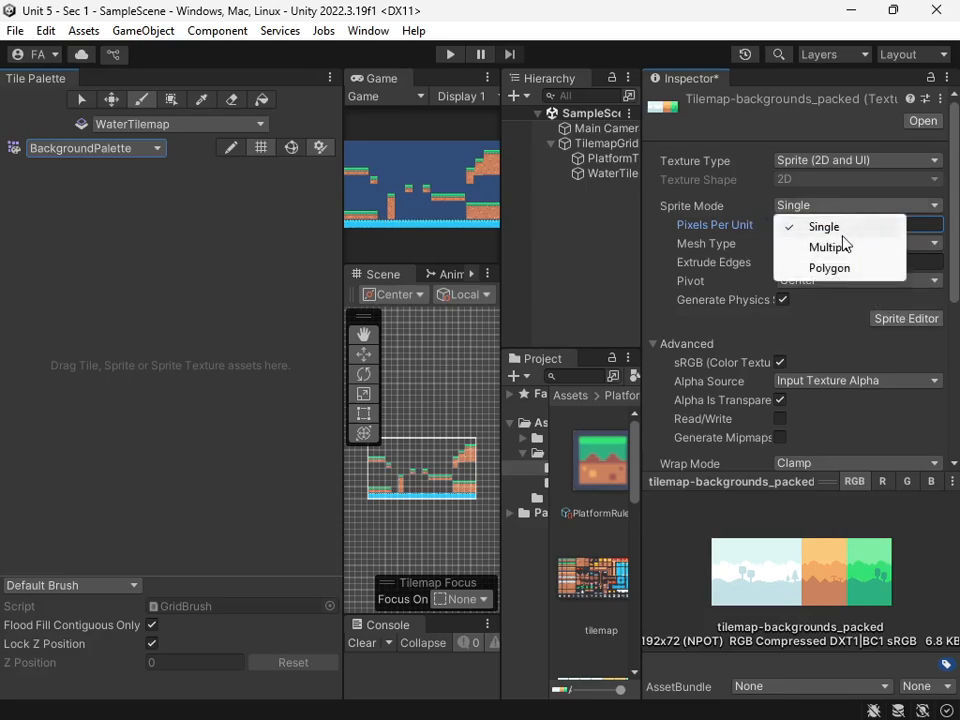
pyautogui.click(840, 246)
pyautogui.scroll(-5, 855, 270)
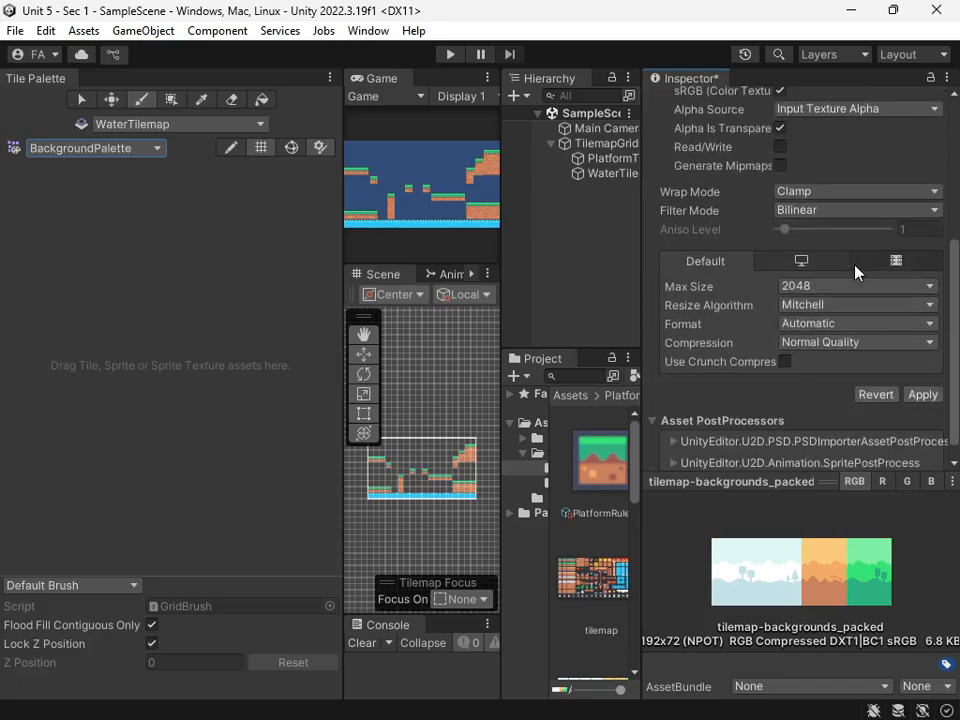
pyautogui.click(922, 394)
# - Slice the backgrounds texture in the Sprite Editor by cell size with 24 × 24 pixel cells and apply the slicing
pyautogui.scroll(5, 852, 310)
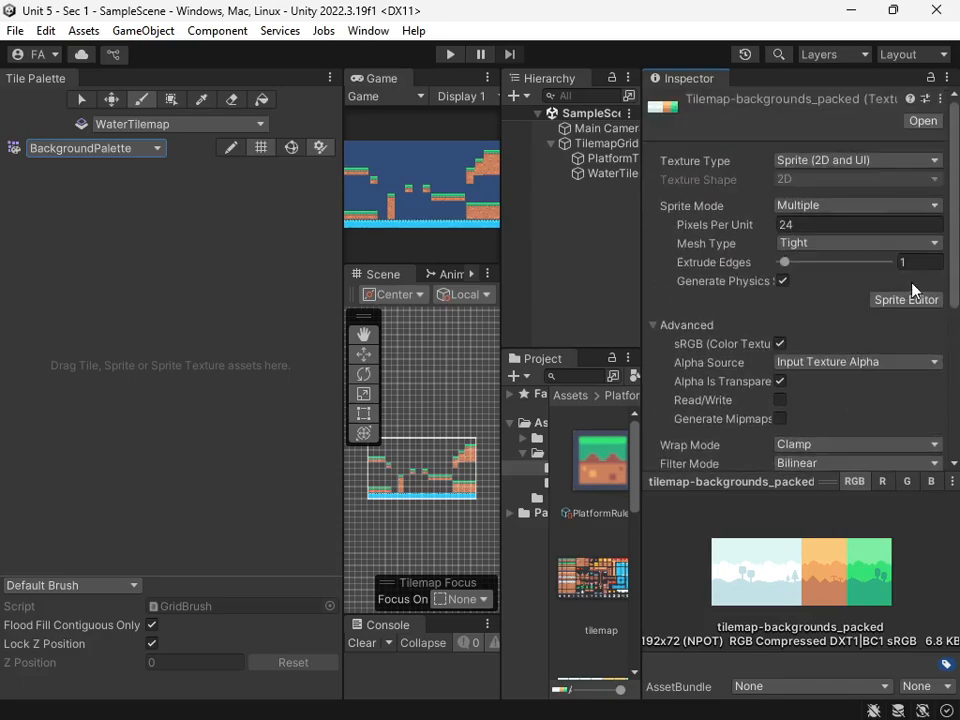
pyautogui.click(912, 299)
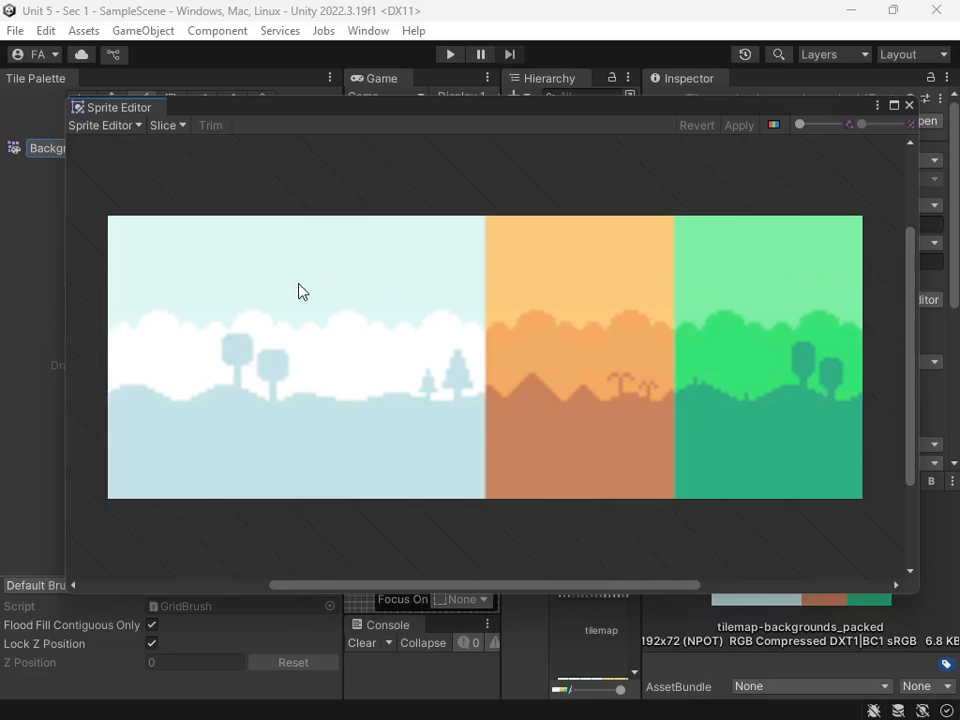
pyautogui.click(160, 125)
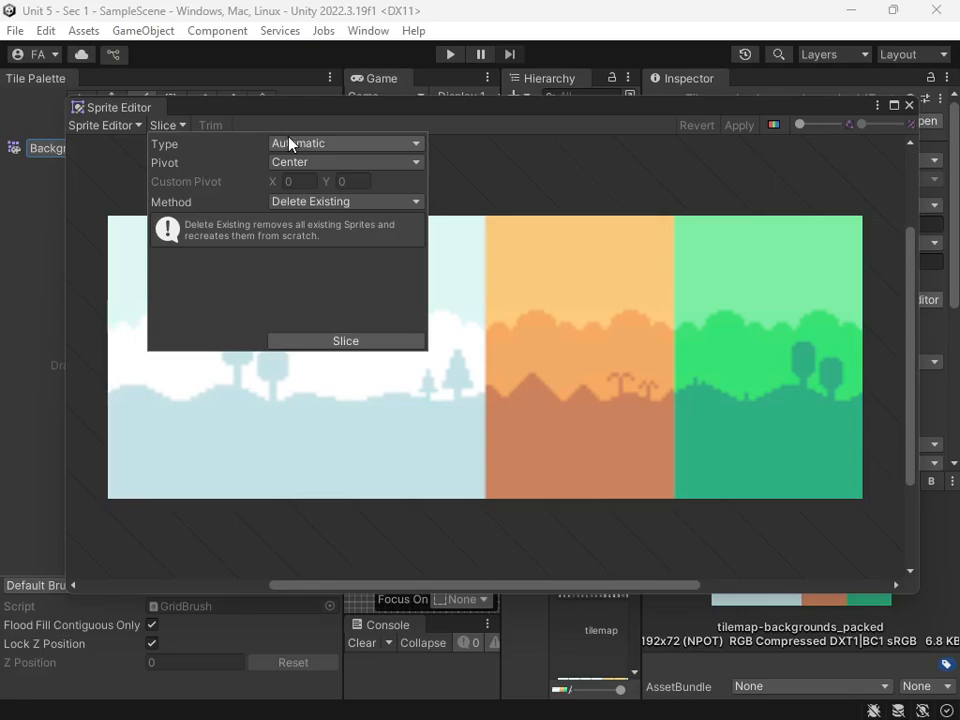
pyautogui.click(376, 145)
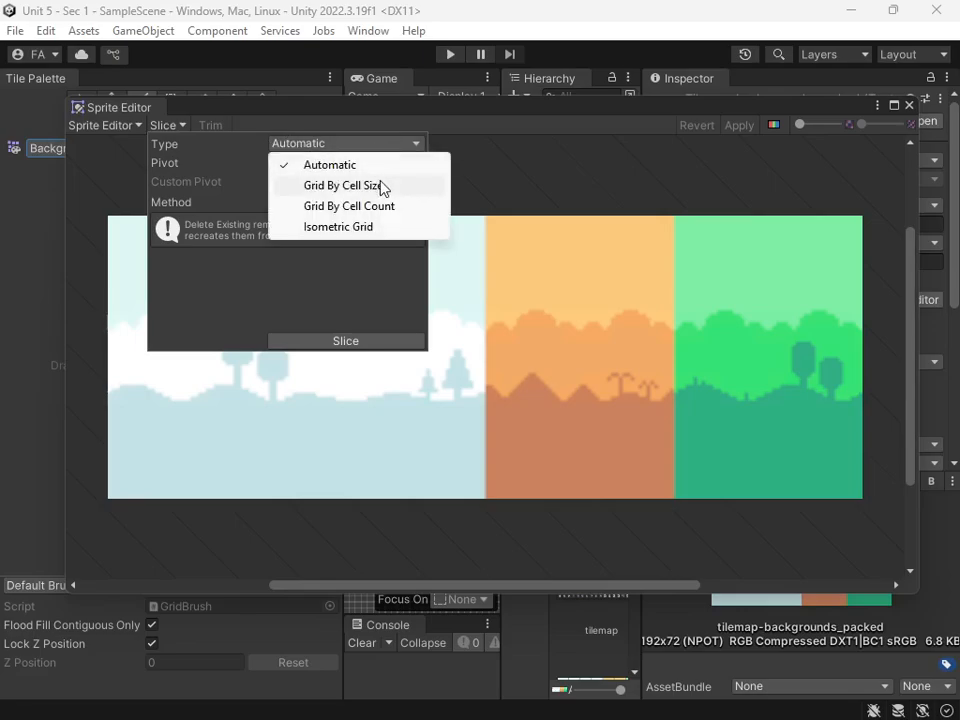
pyautogui.click(382, 187)
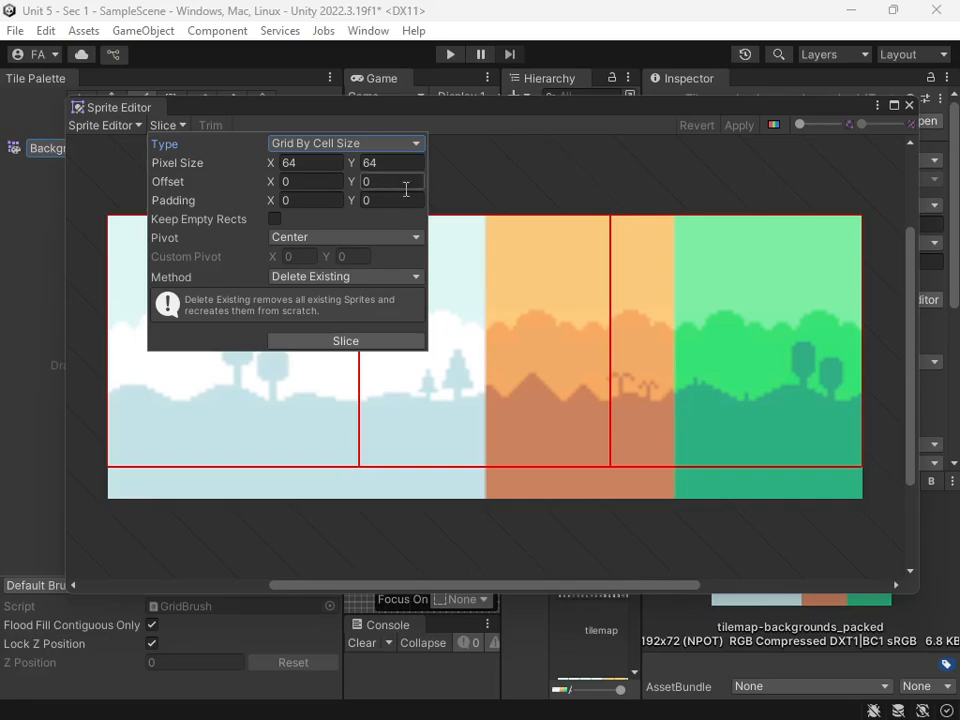
pyautogui.click(313, 164)
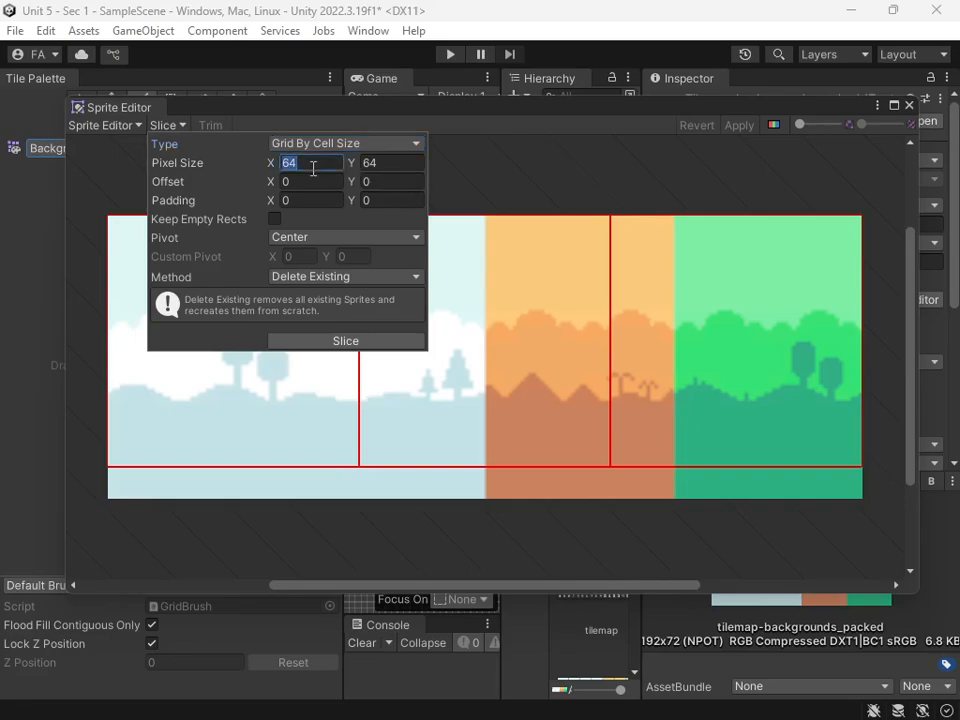
pyautogui.write('24')
pyautogui.press('Tab')
pyautogui.write('24')
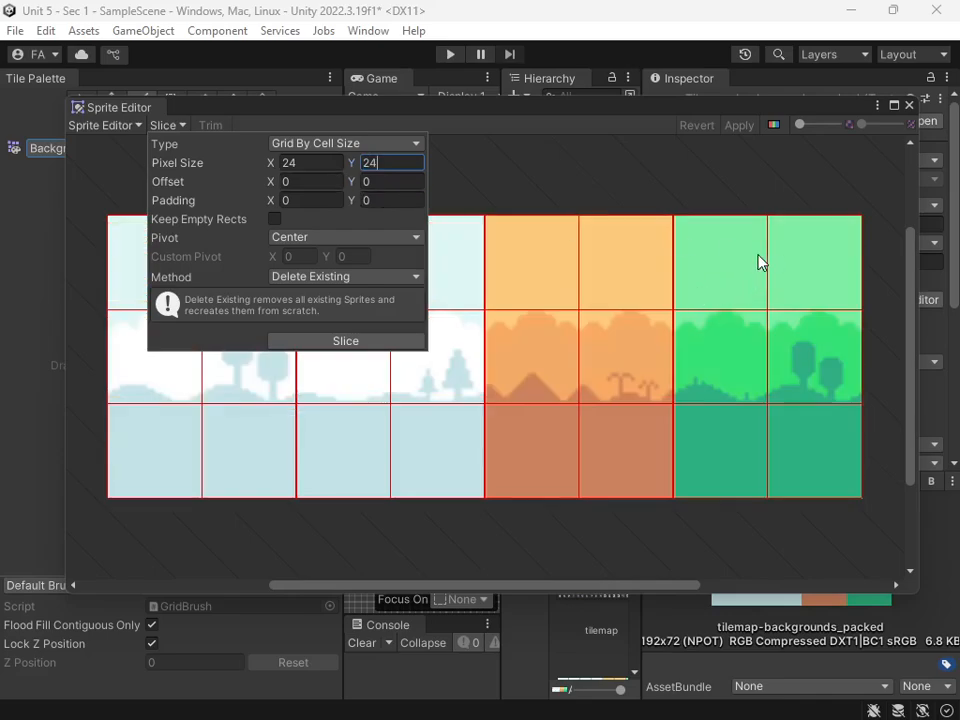
pyautogui.click(390, 341)
pyautogui.click(750, 146)
pyautogui.click(742, 127)
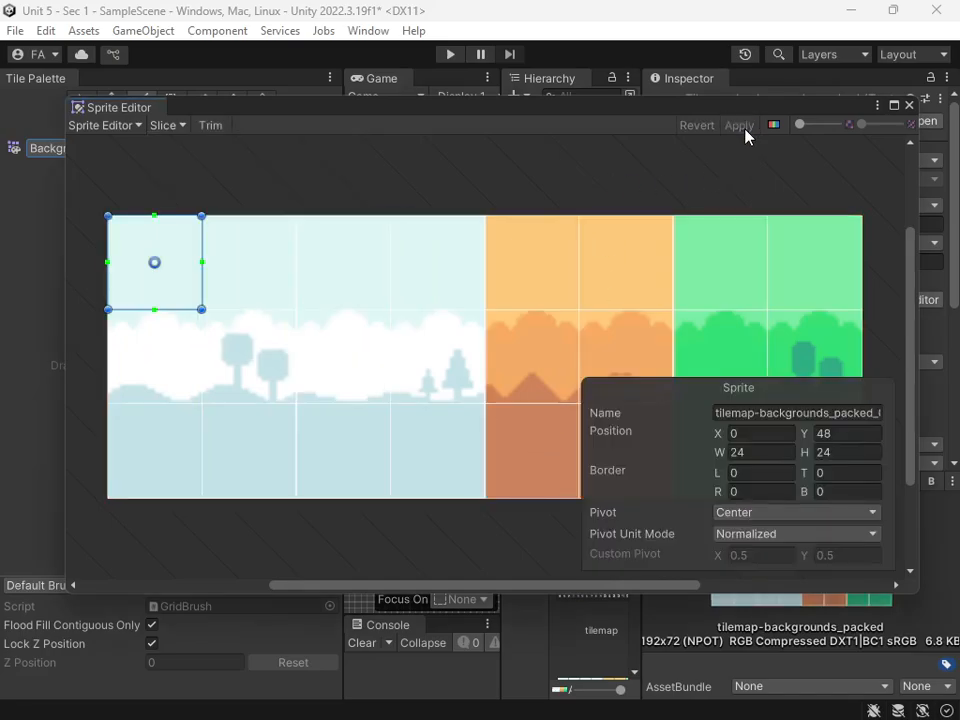
# - Examine the sliced green background cells up close, selecting the upper-left green sprite
pyautogui.moveTo(726, 199); pyautogui.dragTo(409, 204, button='middle')
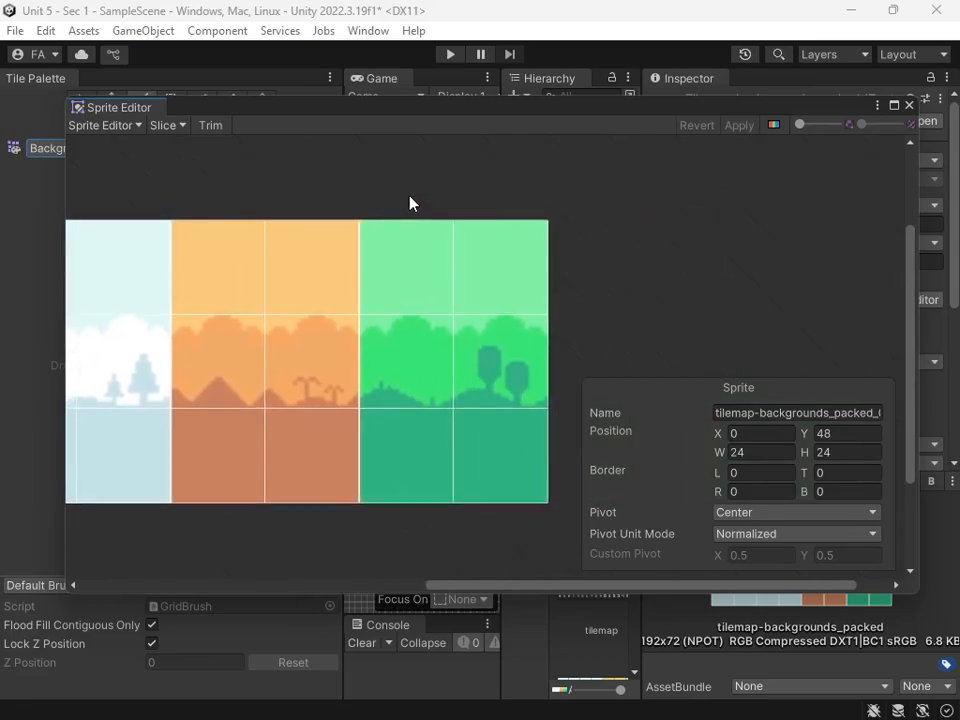
pyautogui.scroll(3, 438, 284)
pyautogui.scroll(1, 443, 289)
pyautogui.moveTo(396, 298); pyautogui.dragTo(369, 369, button='middle')
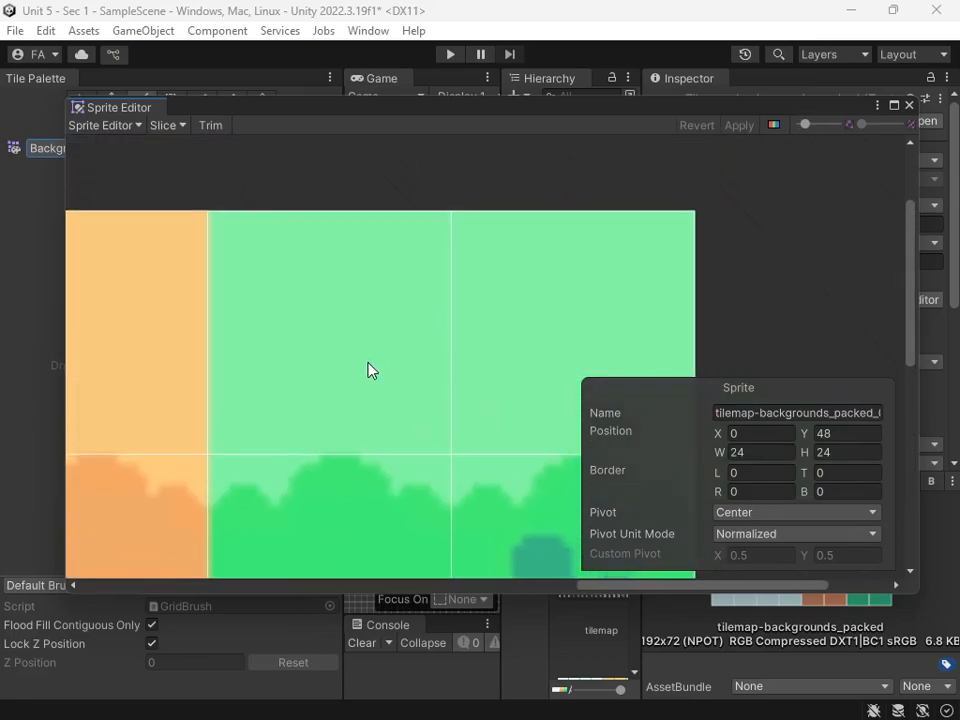
pyautogui.click(375, 367)
pyautogui.scroll(-1, 396, 360)
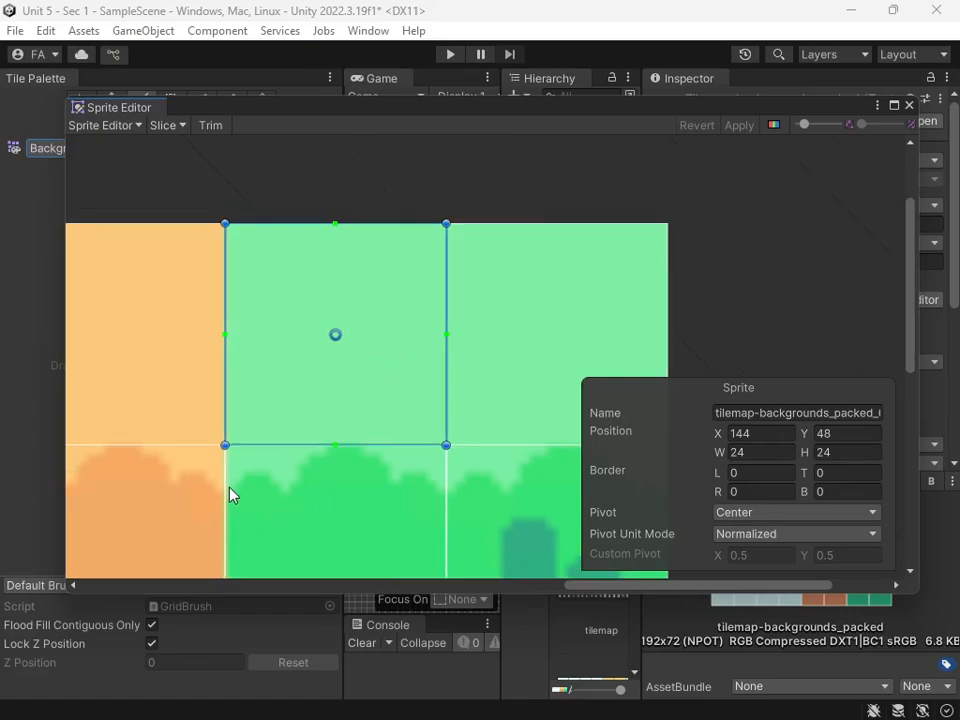
# - Move the left edge of the upper-left green sprite inward by about one pixel
pyautogui.moveTo(230, 494); pyautogui.dragTo(280, 406, button='middle')
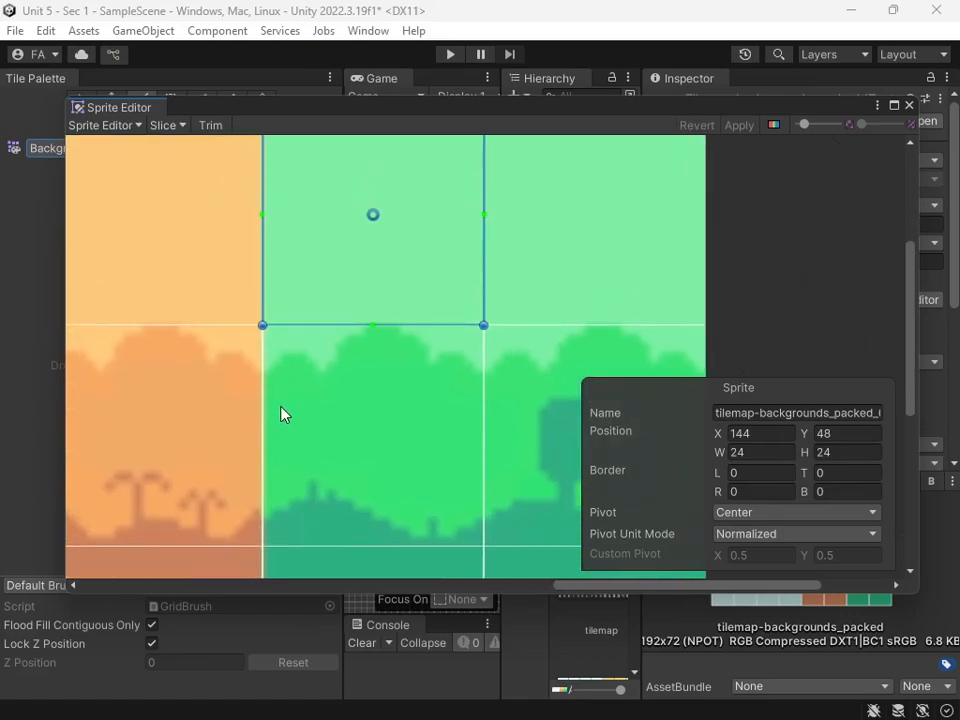
pyautogui.moveTo(387, 369); pyautogui.dragTo(360, 436, button='middle')
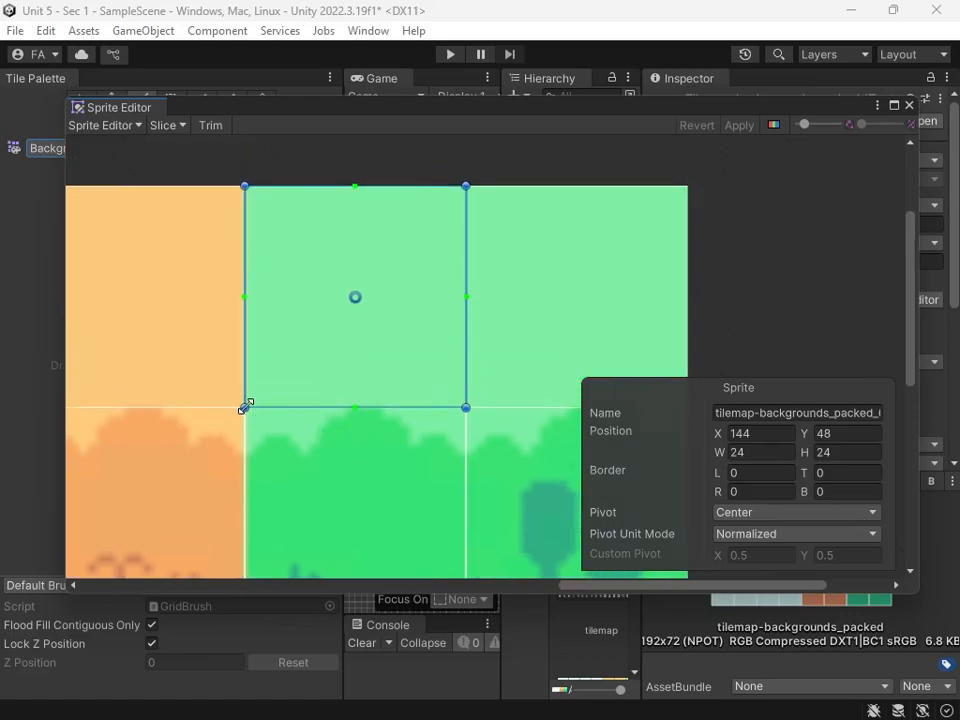
pyautogui.moveTo(246, 407); pyautogui.dragTo(254, 407)
pyautogui.moveTo(346, 507); pyautogui.dragTo(322, 420, button='middle')
# - Move the left edge of the middle-row green sprite beside the orange section inward by about one pixel
pyautogui.click(322, 420)
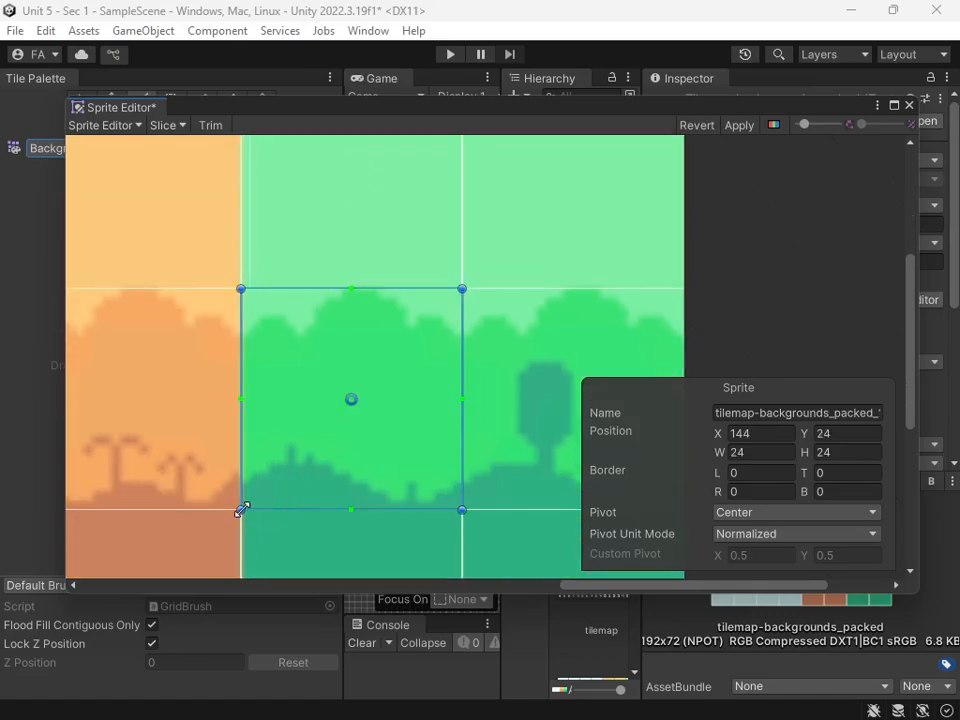
pyautogui.moveTo(241, 509); pyautogui.dragTo(255, 506)
pyautogui.moveTo(255, 506); pyautogui.dragTo(311, 401, button='middle')
# - Move the left edge of the lower-left dark green sprite inward by about one pixel, apply the slicing changes and close the Sprite Editor
pyautogui.click(324, 459)
pyautogui.moveTo(324, 459); pyautogui.dragTo(326, 403, button='middle')
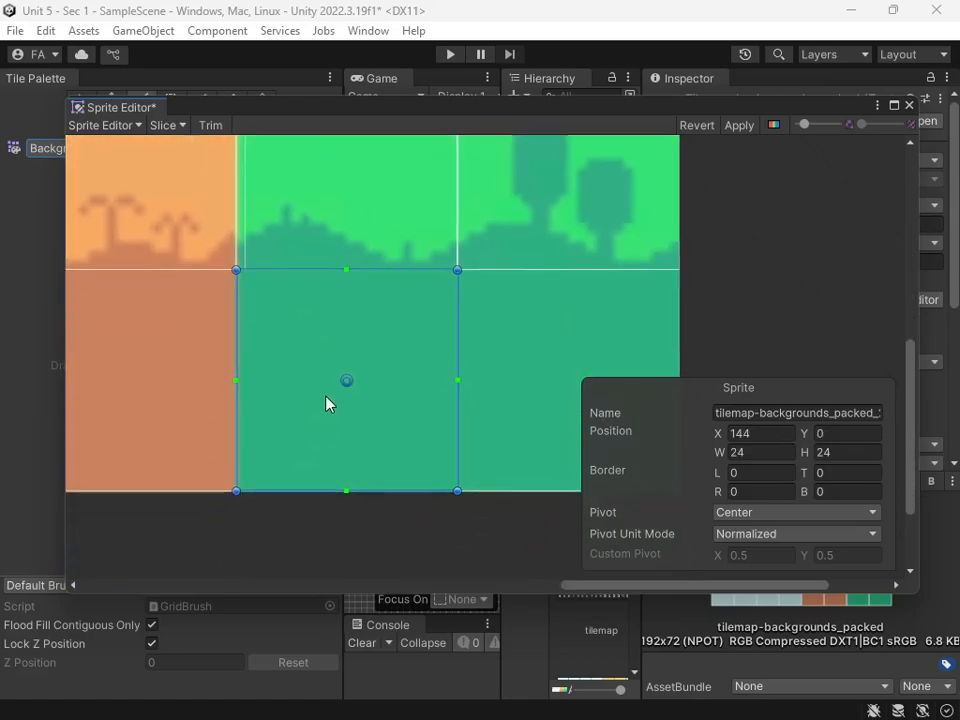
pyautogui.moveTo(229, 448); pyautogui.dragTo(233, 450)
pyautogui.click(264, 497)
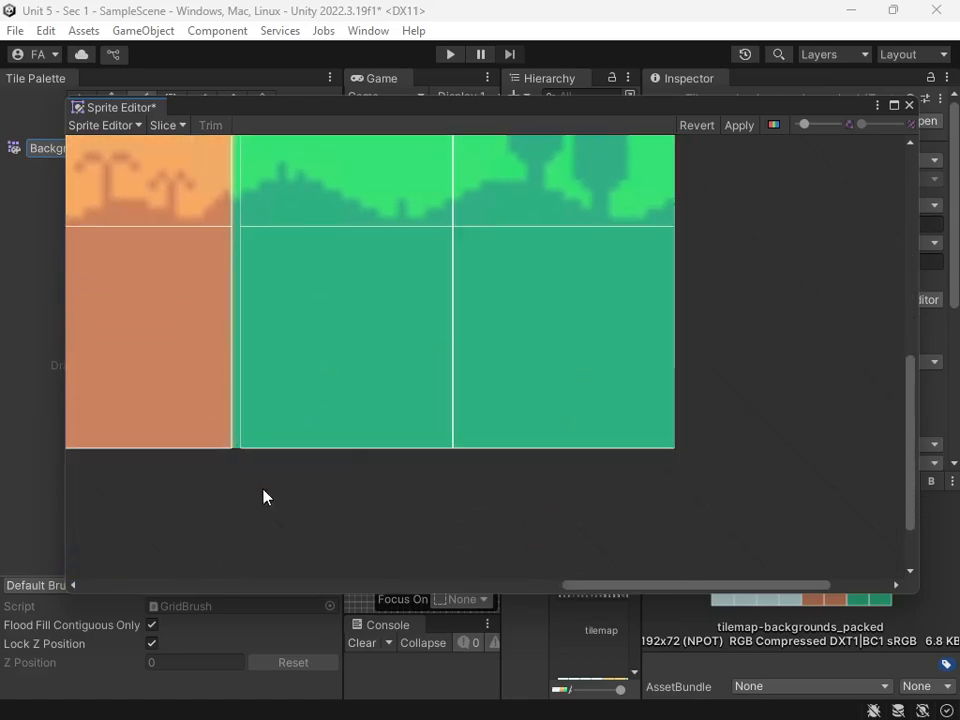
pyautogui.click(739, 127)
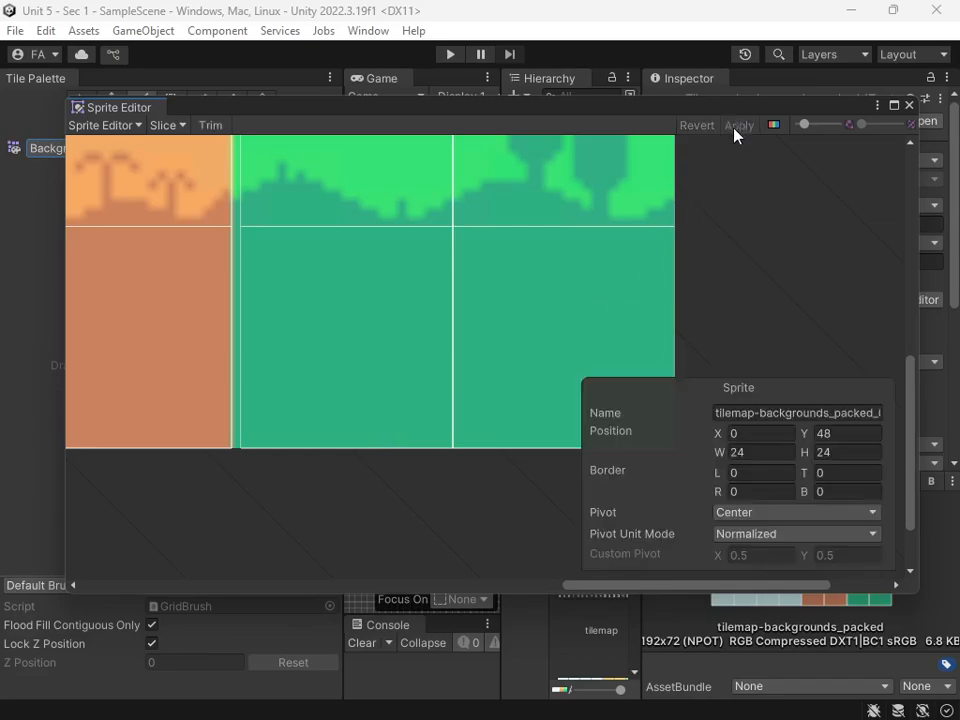
pyautogui.click(912, 104)
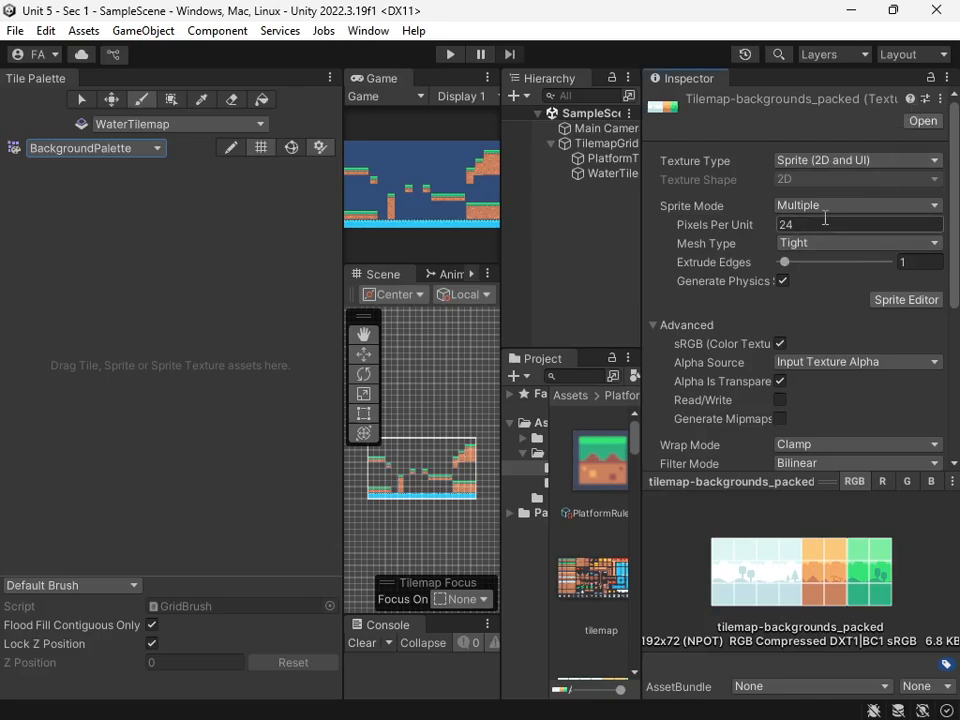
# - Set the backgrounds texture to 23 pixels per unit and apply the import settings
pyautogui.click(826, 218)
pyautogui.write('23')
pyautogui.scroll(-5, 861, 313)
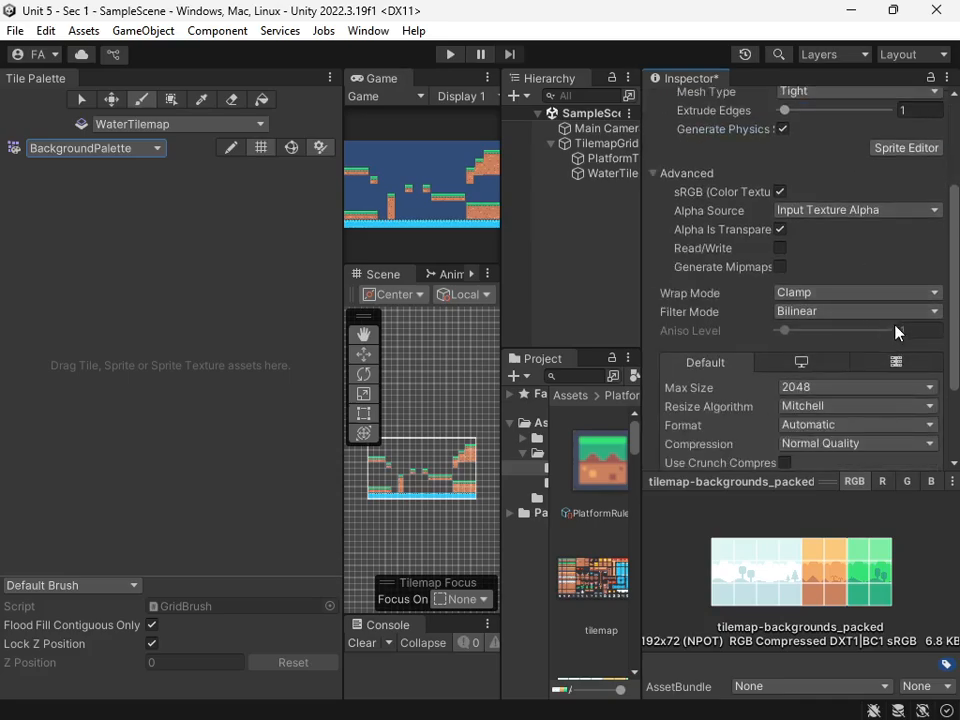
pyautogui.click(922, 444)
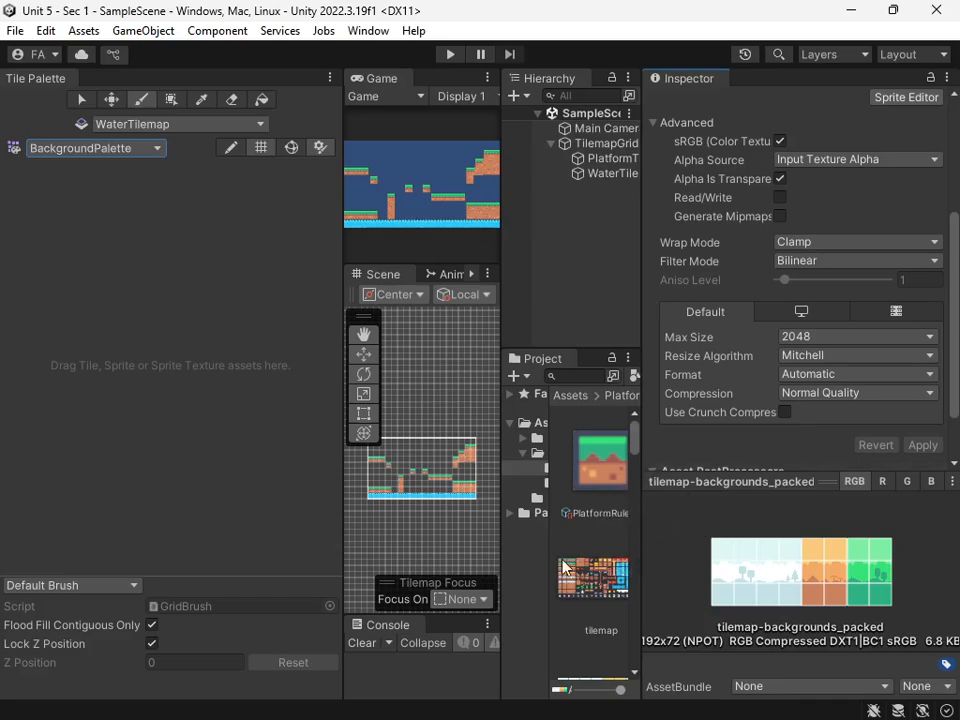
# - Widen the Project panel and bring the sliced backgrounds texture into view
pyautogui.moveTo(499, 531); pyautogui.dragTo(385, 523)
pyautogui.scroll(-5, 565, 583)
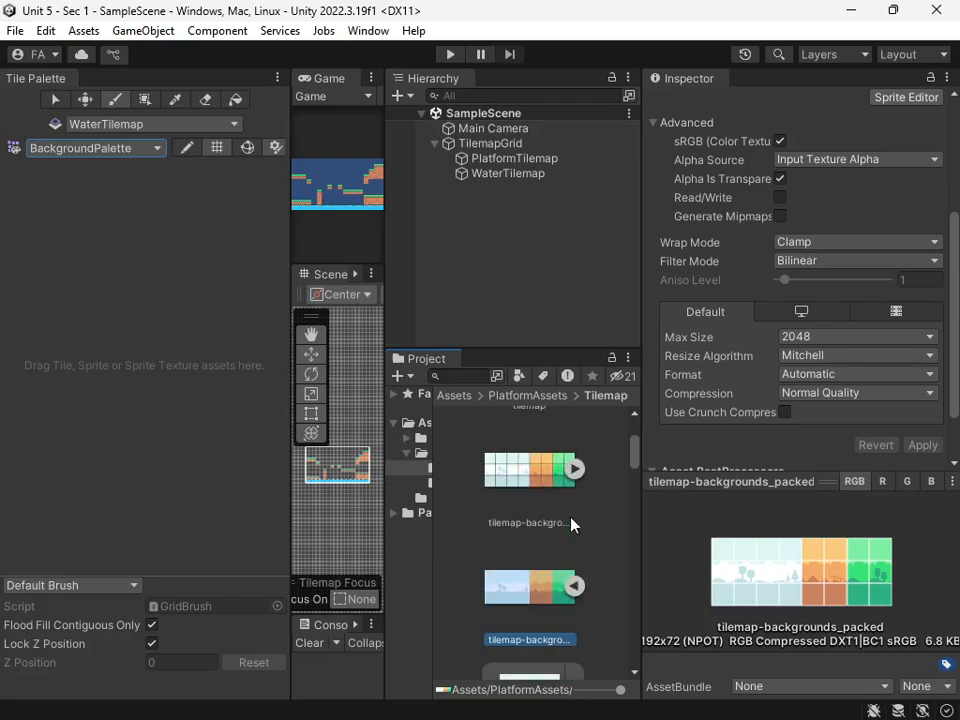
pyautogui.moveTo(547, 606); pyautogui.dragTo(90, 246)
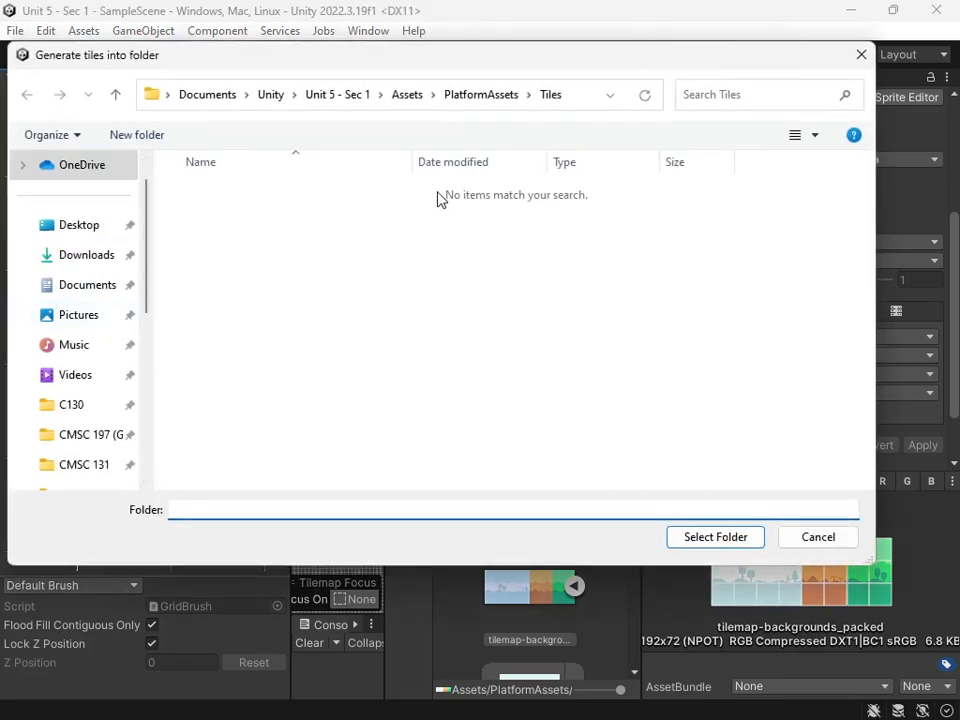
pyautogui.click(476, 95)
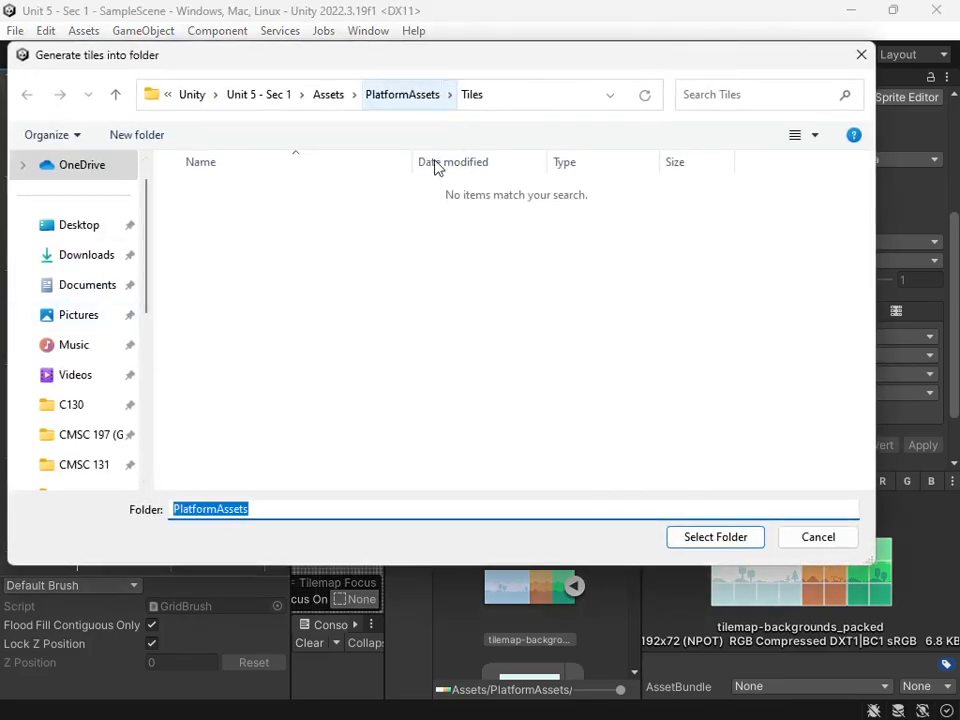
pyautogui.click(828, 537)
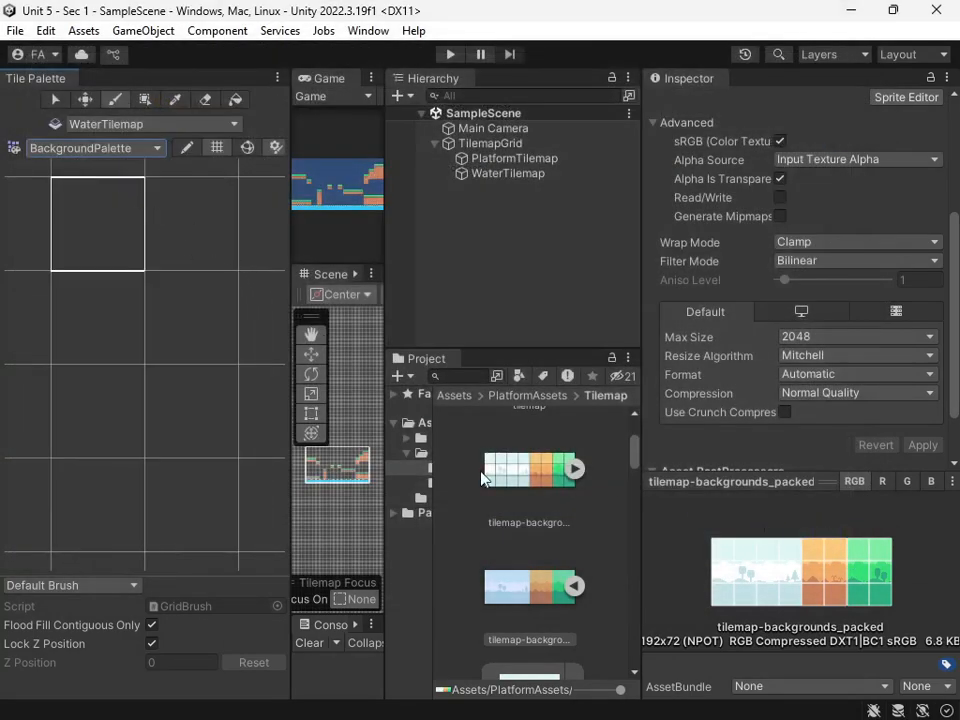
# - Add the sliced backgrounds texture to BackgroundPalette, generating its tiles into the PlatformAssets/Tiles folder
pyautogui.moveTo(533, 590); pyautogui.dragTo(100, 252)
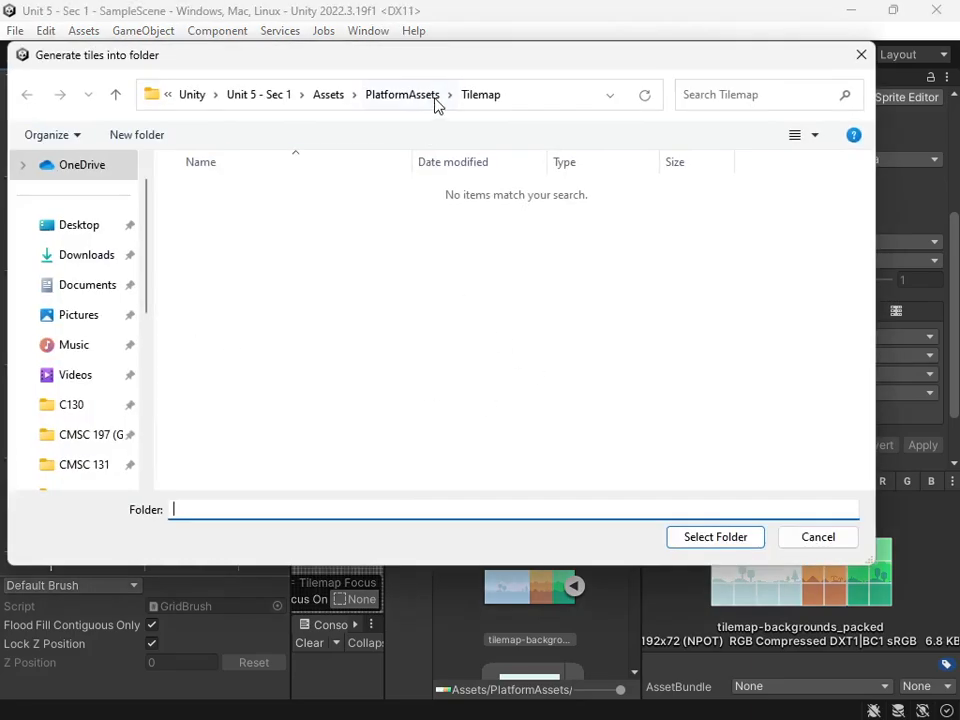
pyautogui.click(435, 100)
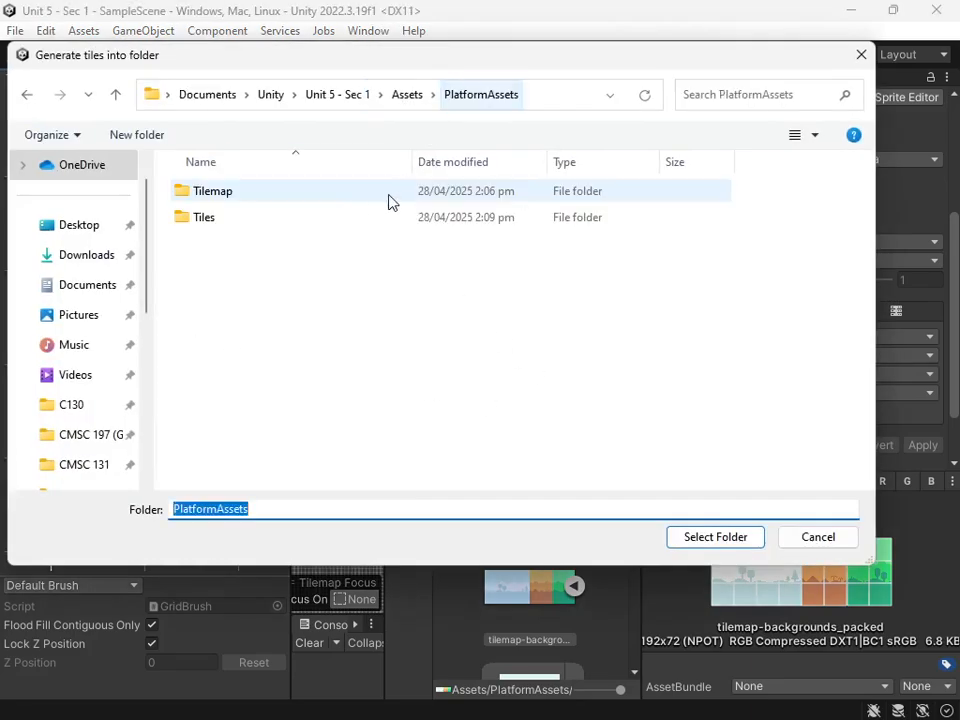
pyautogui.doubleClick(300, 218)
pyautogui.click(715, 537)
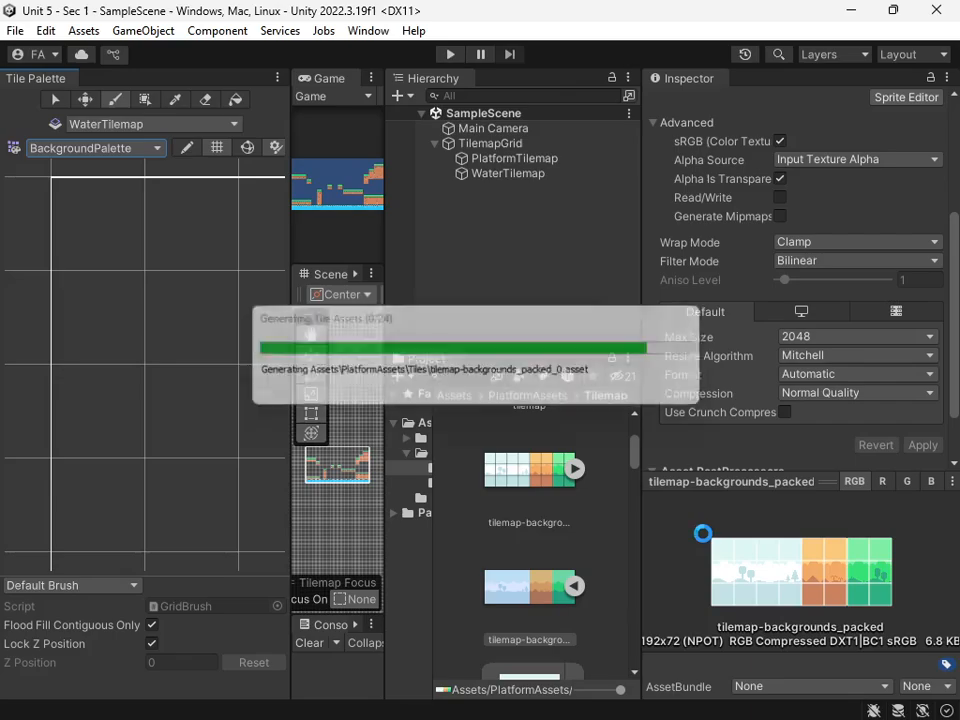
# - Widen the Tile Palette panel so the whole set of background tiles and free space beside it fit
pyautogui.moveTo(203, 362); pyautogui.dragTo(167, 401, button='middle')
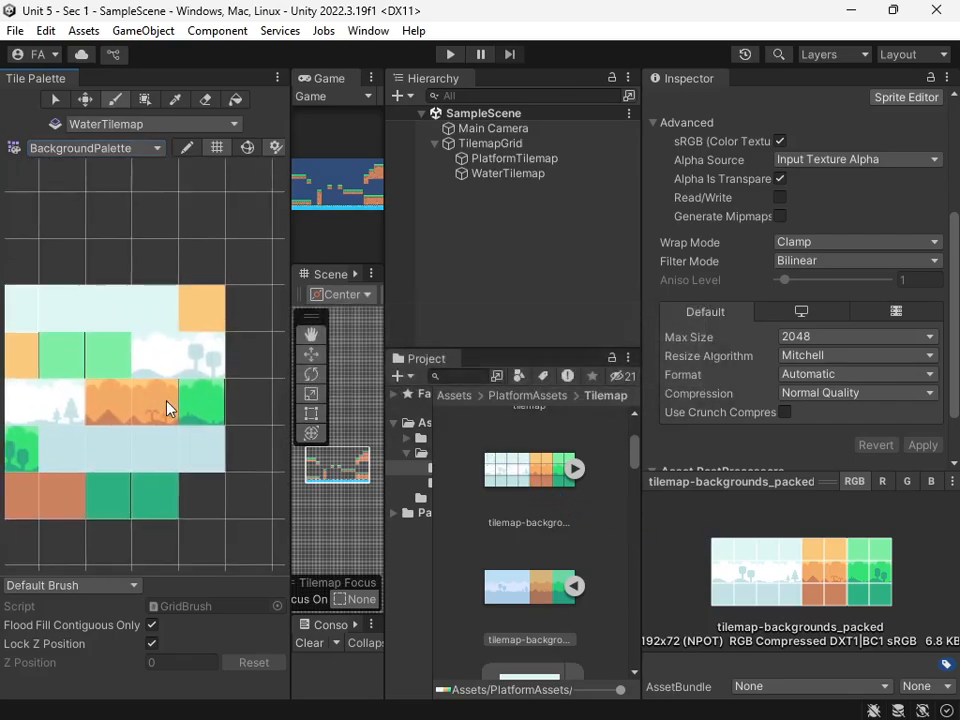
pyautogui.moveTo(289, 381); pyautogui.dragTo(563, 375)
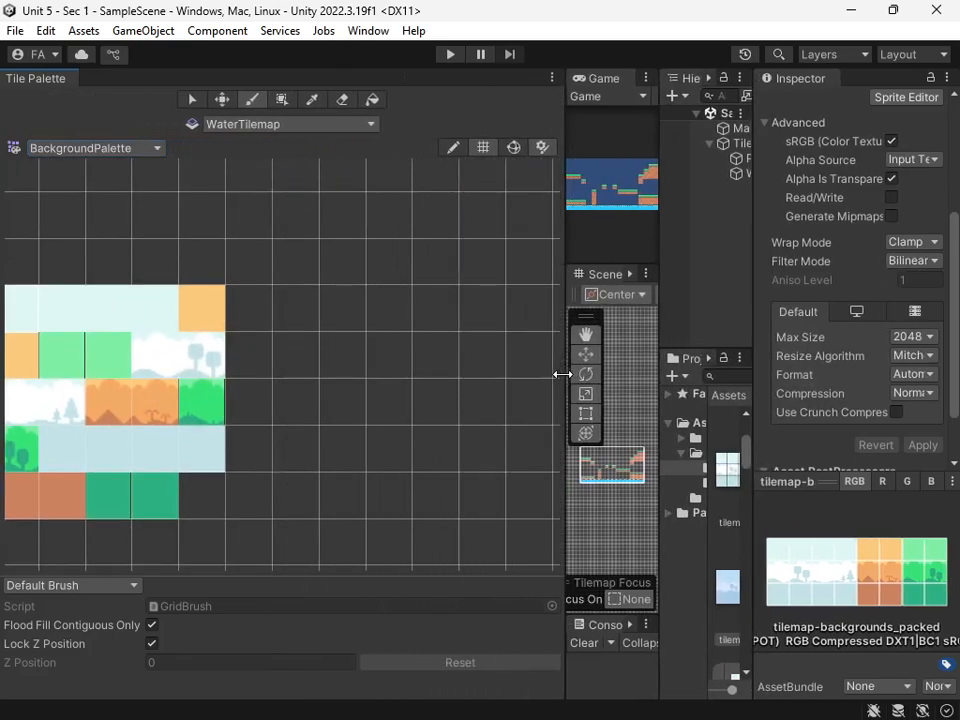
pyautogui.moveTo(320, 381); pyautogui.dragTo(380, 379, button='middle')
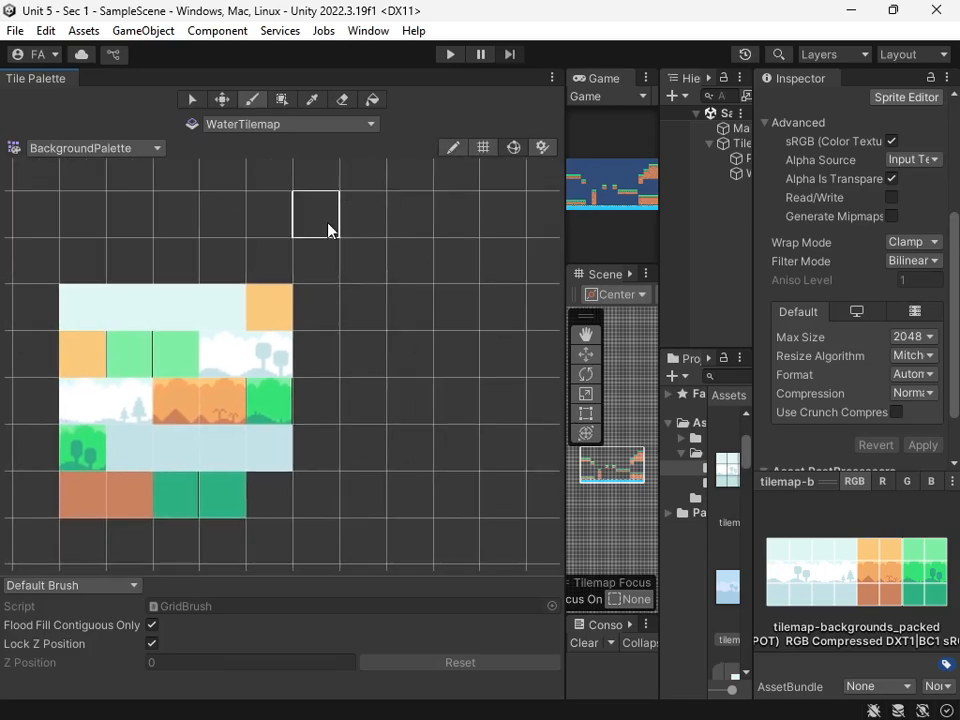
# - Move the four pale sky tiles to the right of the orange tile in the palette's top row, starting at X 4, Y 1
pyautogui.click(192, 99)
pyautogui.moveTo(107, 306); pyautogui.dragTo(428, 316)
pyautogui.click(225, 103)
pyautogui.moveTo(443, 378); pyautogui.dragTo(340, 398, button='middle')
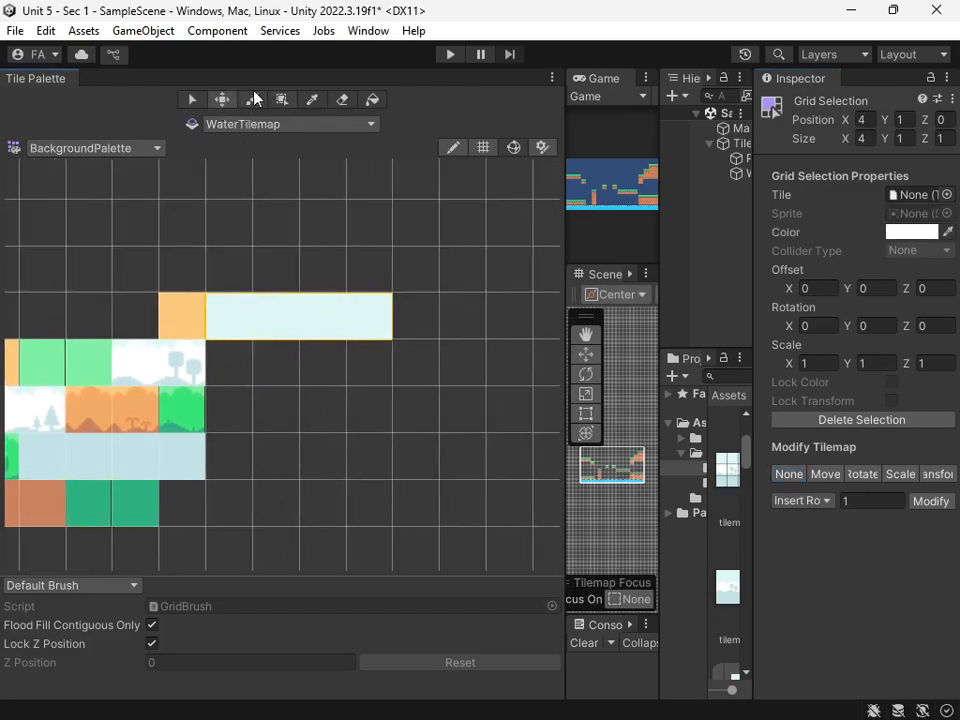
# - Place the round-tree cloud tiles at X 4, Y 0 and the pine-tree cloud tiles at X 6, Y 0, beneath the sky tiles
pyautogui.click(192, 99)
pyautogui.moveTo(158, 357); pyautogui.dragTo(279, 369)
pyautogui.click(222, 100)
pyautogui.moveTo(279, 478); pyautogui.dragTo(375, 465, button='middle')
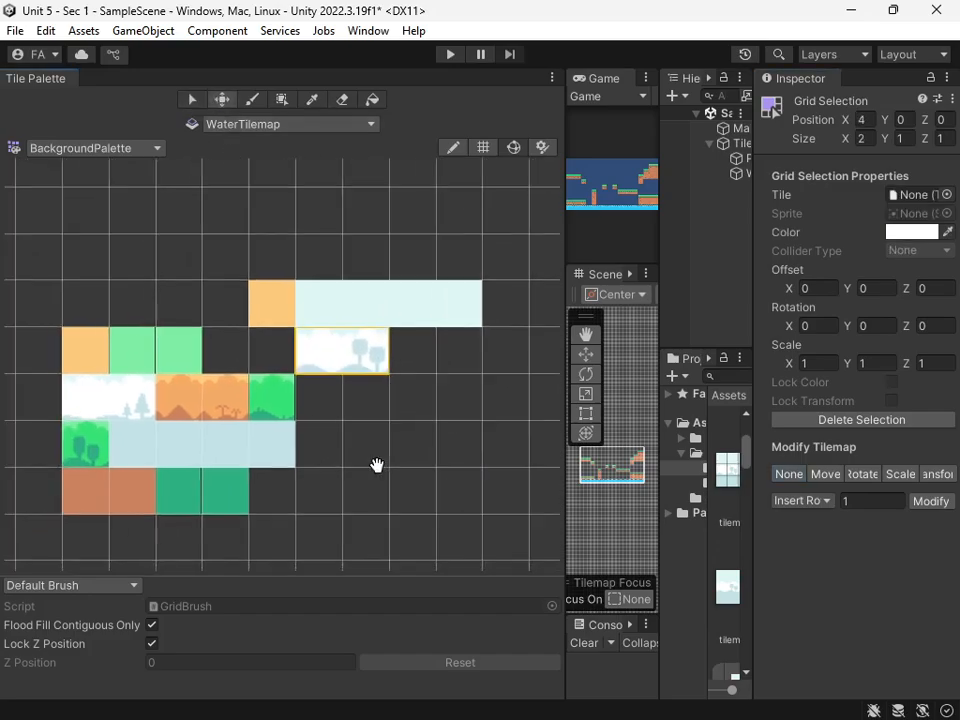
pyautogui.click(192, 100)
pyautogui.moveTo(94, 398); pyautogui.dragTo(452, 360)
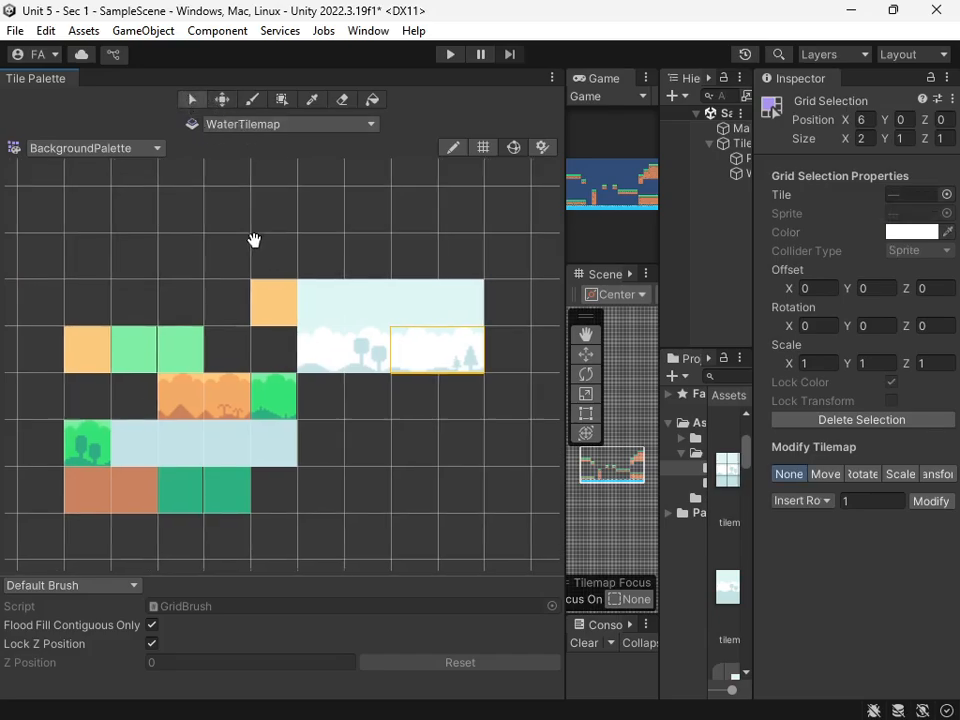
# - Line up the two plain orange tiles at X 8 and 9 and the two light green tiles from X 10 beside the sky row
pyautogui.click(240, 326)
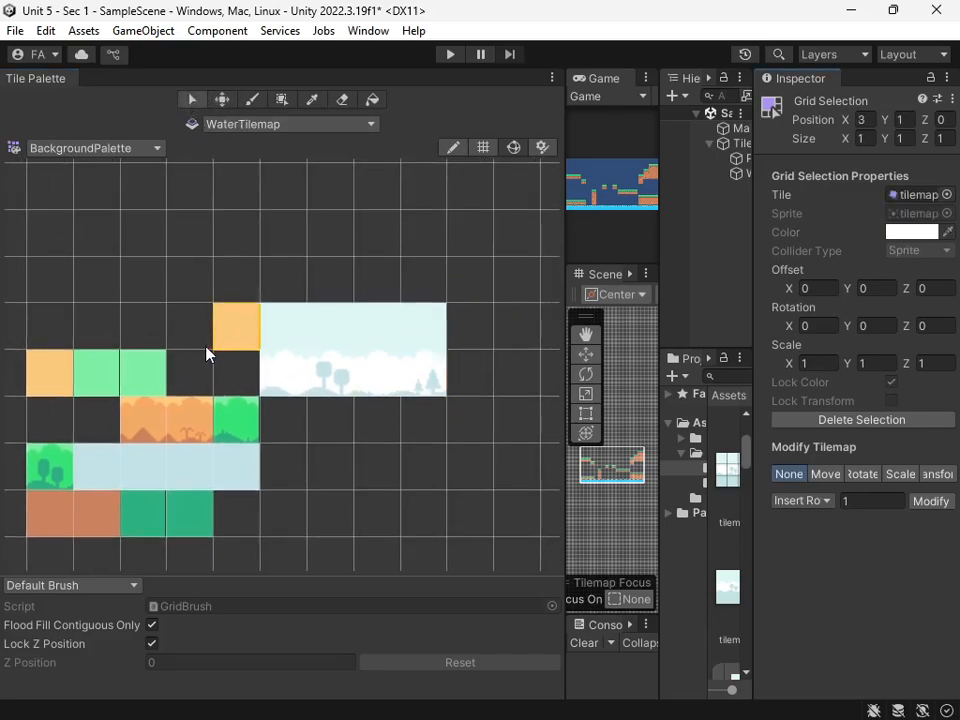
pyautogui.click(222, 99)
pyautogui.moveTo(246, 311); pyautogui.dragTo(456, 321)
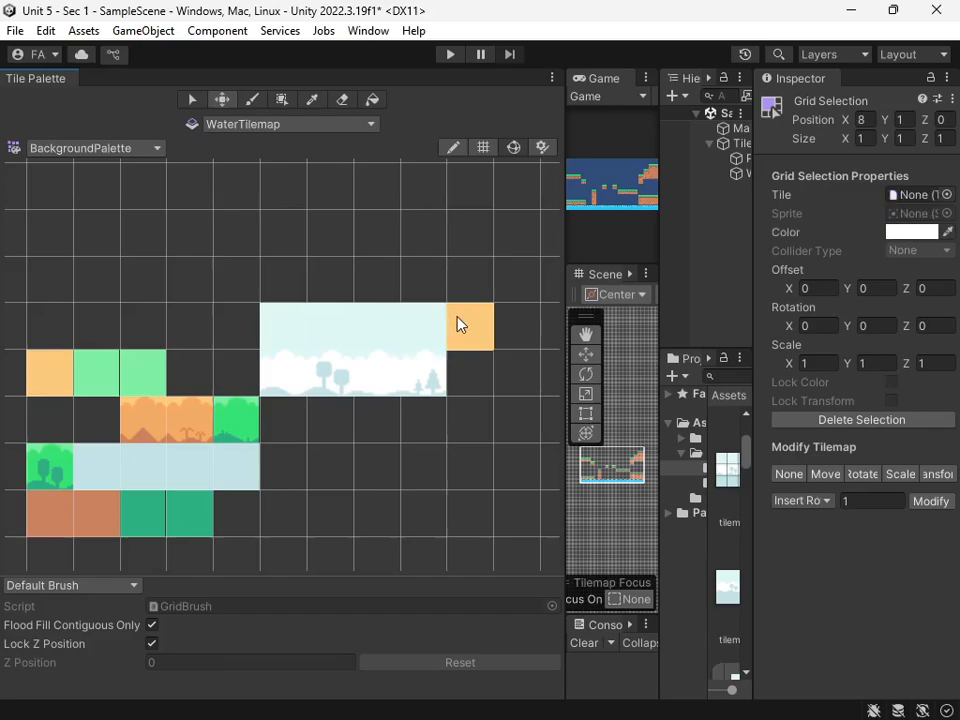
pyautogui.click(188, 100)
pyautogui.click(81, 388)
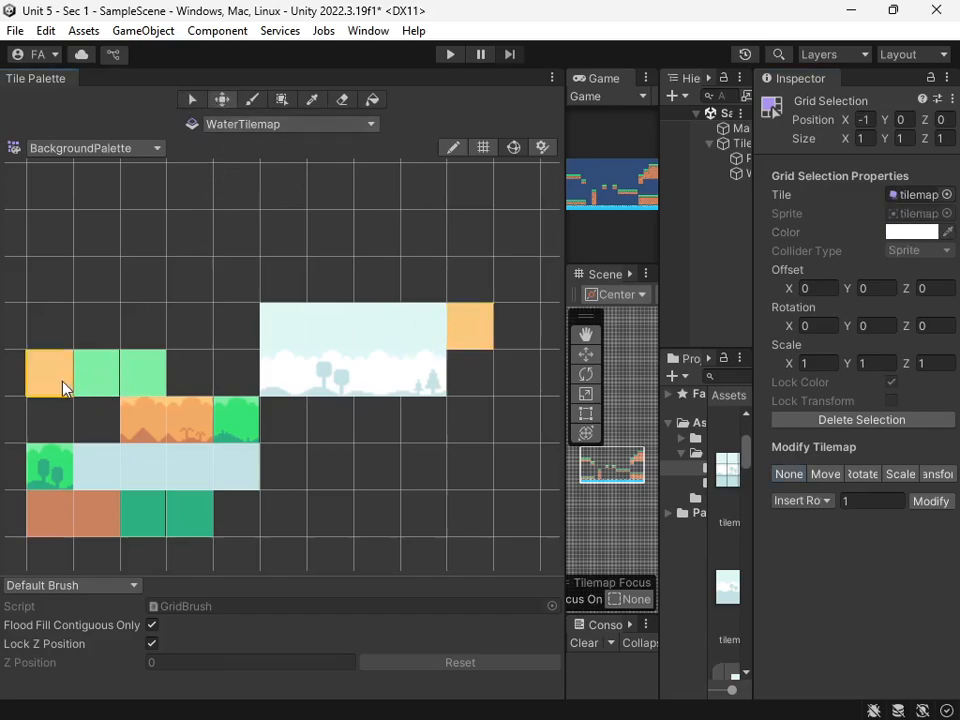
pyautogui.moveTo(62, 388); pyautogui.dragTo(521, 332)
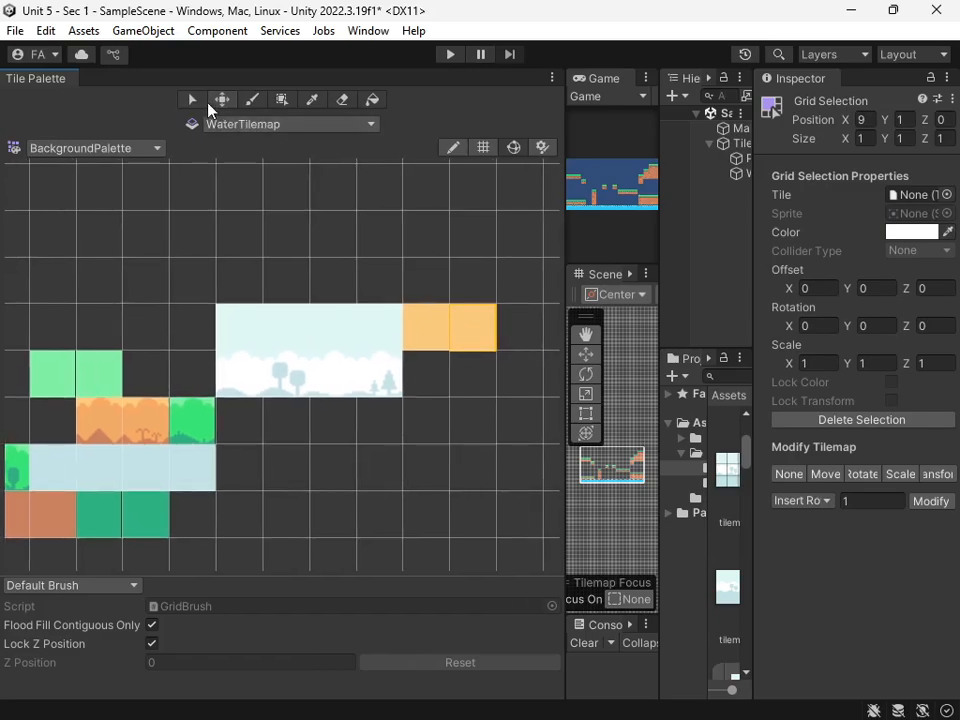
pyautogui.moveTo(110, 372); pyautogui.dragTo(553, 326)
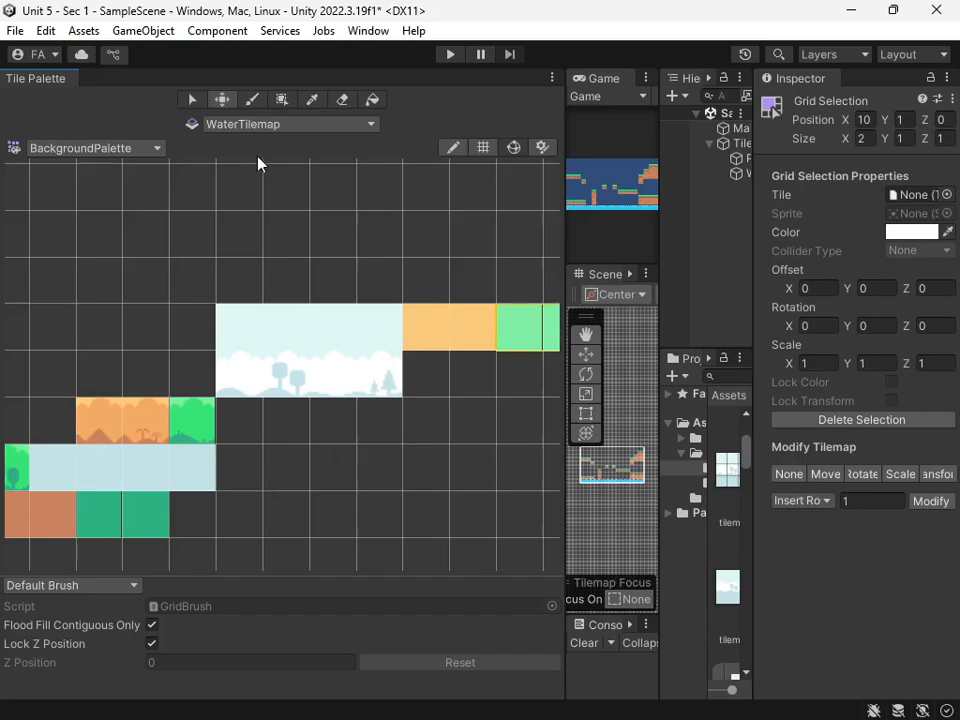
# - Move the two orange desert landscape tiles beneath the plain orange tiles, starting at X 8, Y 0
pyautogui.click(190, 104)
pyautogui.moveTo(146, 422); pyautogui.dragTo(98, 420)
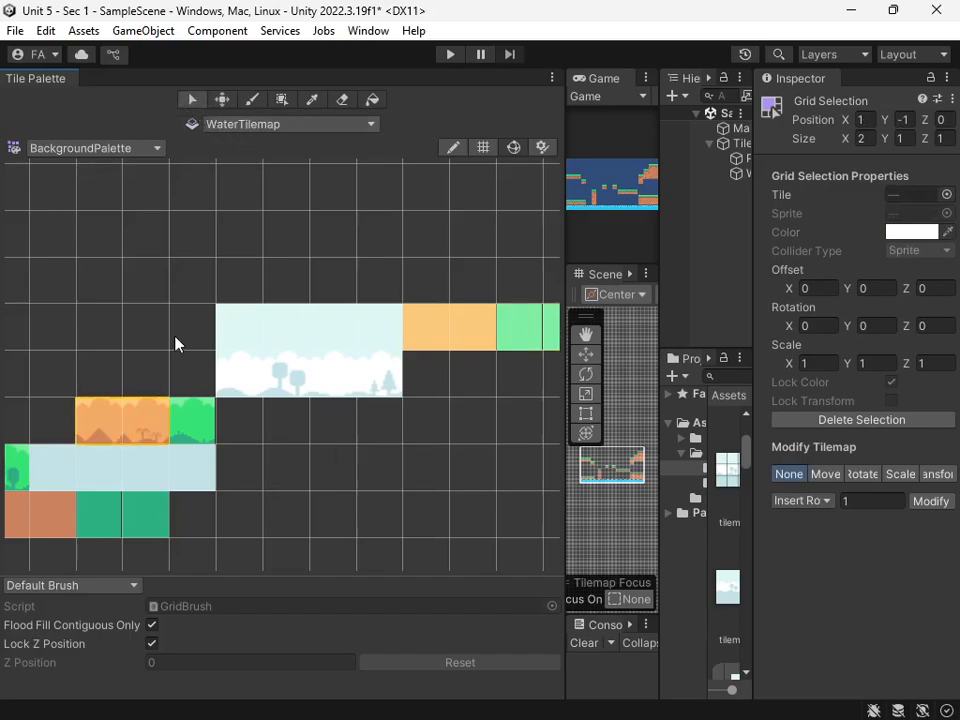
pyautogui.click(222, 100)
pyautogui.moveTo(171, 429); pyautogui.dragTo(484, 382)
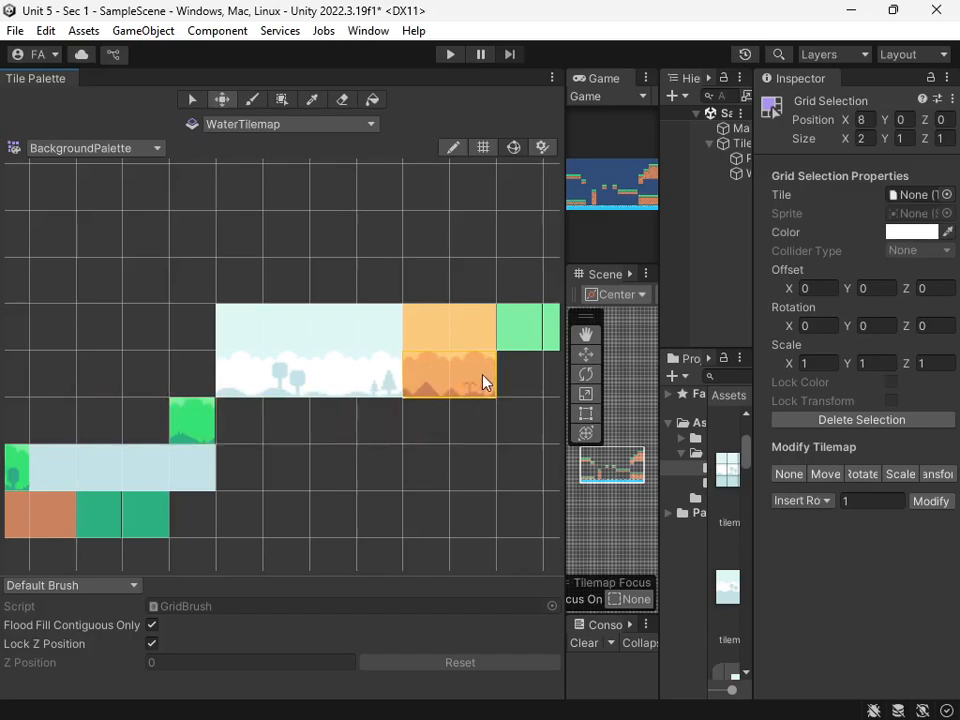
# - Move the green hill tile beneath the first light green tile, at X 10, Y 0
pyautogui.moveTo(154, 353); pyautogui.dragTo(212, 345, button='middle')
pyautogui.click(191, 104)
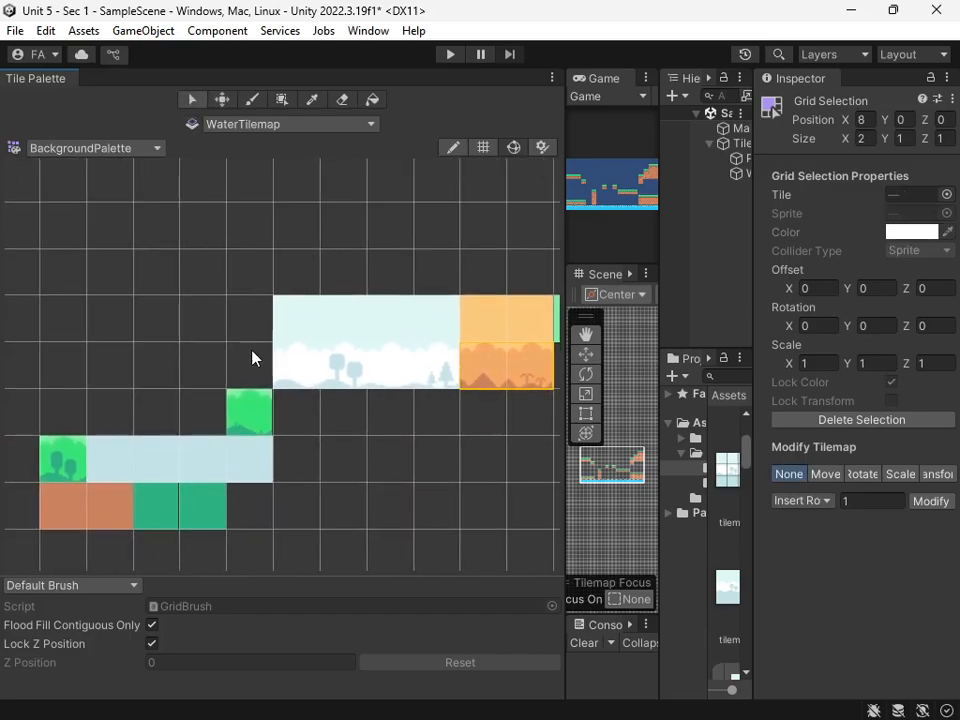
pyautogui.click(251, 413)
pyautogui.moveTo(388, 320); pyautogui.dragTo(330, 330, button='middle')
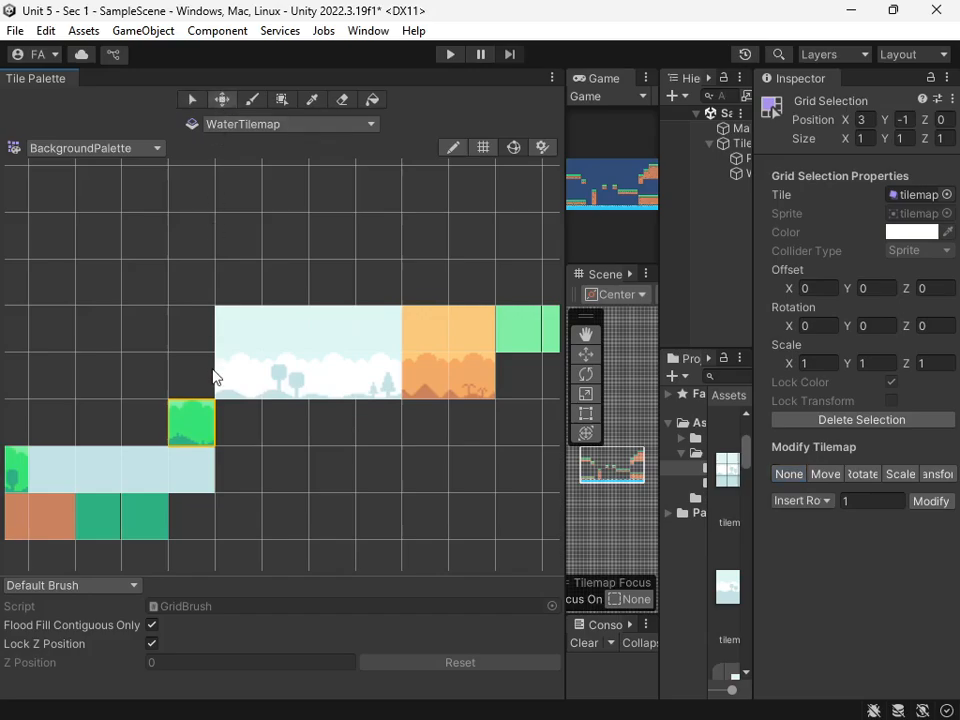
pyautogui.moveTo(486, 391); pyautogui.dragTo(514, 380)
# - Move the green tile with trees beneath the second light green tile, at X 11, Y 0
pyautogui.moveTo(71, 496); pyautogui.dragTo(159, 476, button='middle')
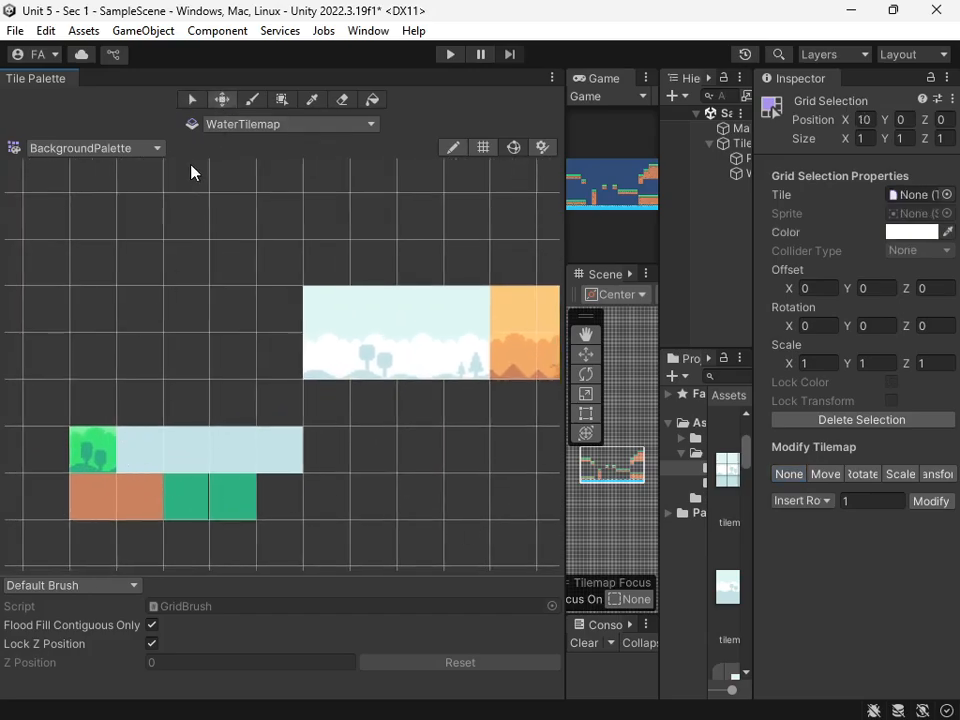
pyautogui.click(88, 452)
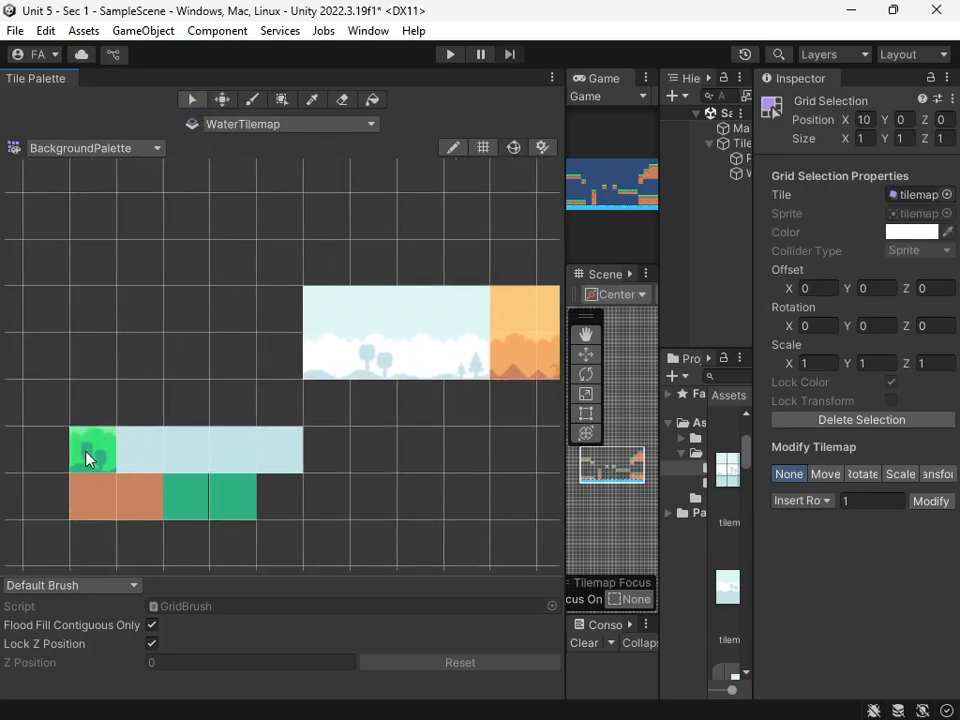
pyautogui.click(224, 104)
pyautogui.moveTo(461, 447); pyautogui.dragTo(411, 491, button='middle')
pyautogui.moveTo(56, 505); pyautogui.dragTo(464, 500)
pyautogui.moveTo(499, 555); pyautogui.dragTo(420, 572, button='middle')
pyautogui.moveTo(392, 519); pyautogui.dragTo(540, 439)
pyautogui.moveTo(309, 557); pyautogui.dragTo(432, 484, button='middle')
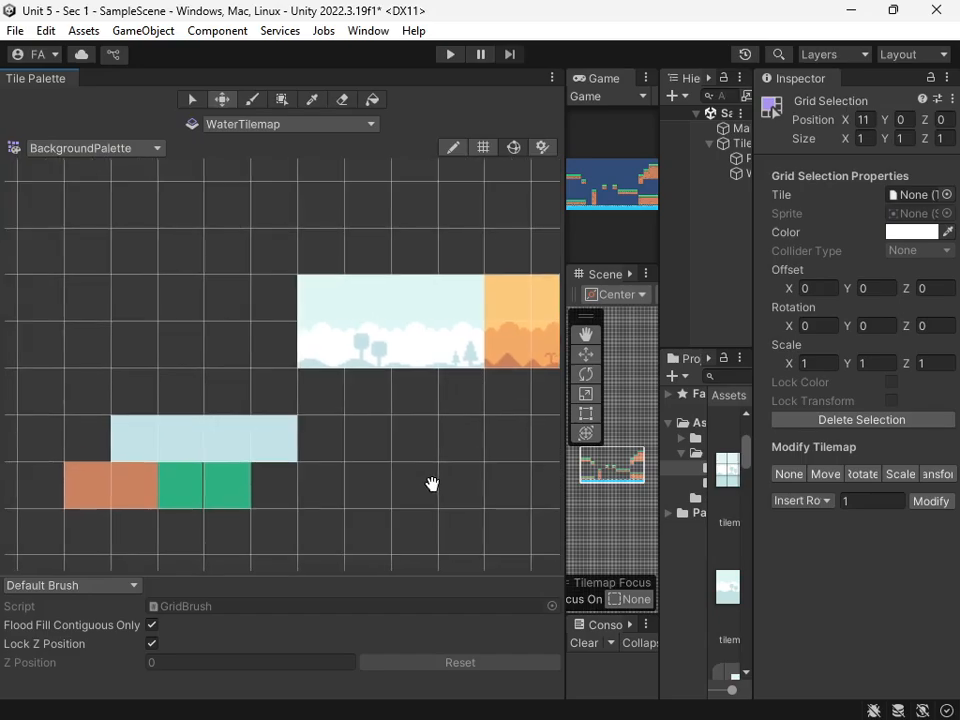
pyautogui.click(190, 100)
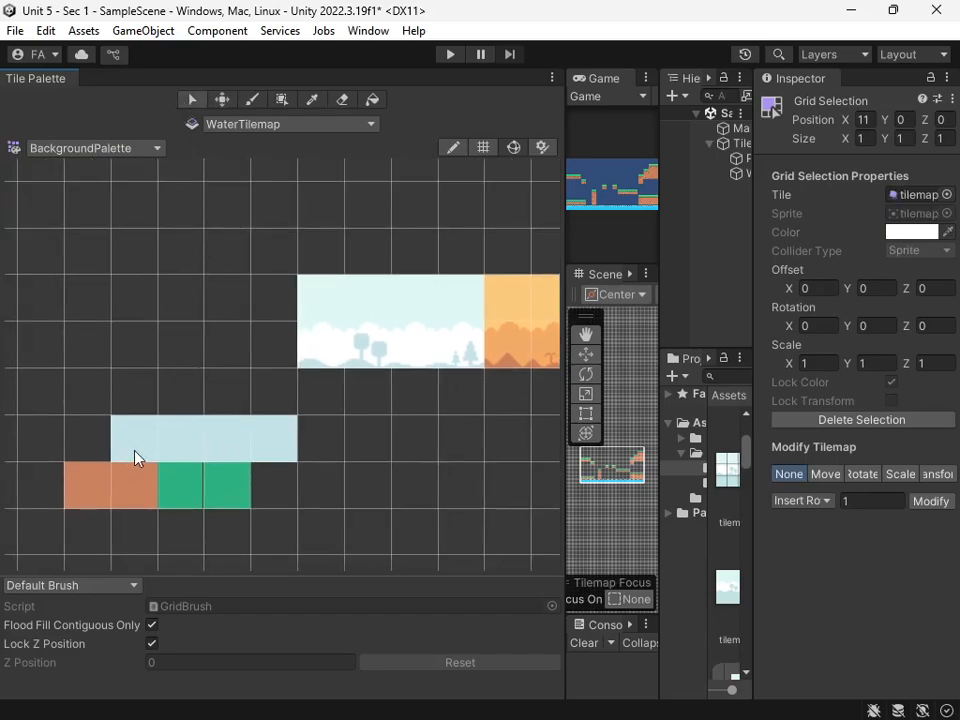
# - Move the four plain pale blue tiles to X 4, Y -1 and the brown and dark green tiles to X 8, Y -1
pyautogui.moveTo(137, 458); pyautogui.dragTo(455, 400)
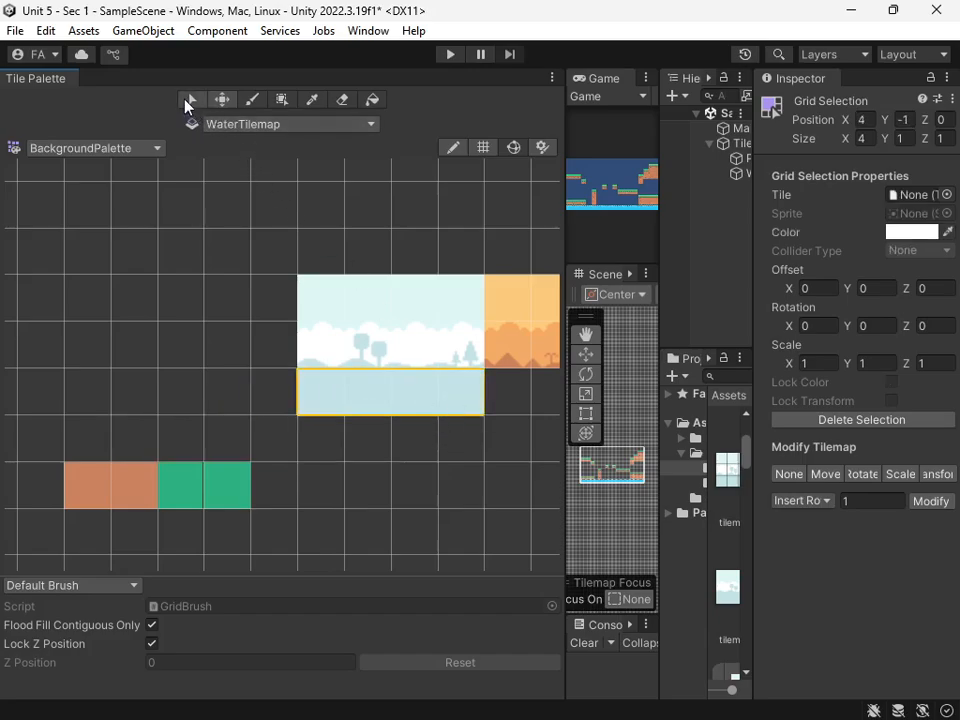
pyautogui.moveTo(85, 484); pyautogui.dragTo(404, 484)
pyautogui.click(227, 100)
pyautogui.moveTo(507, 523); pyautogui.dragTo(328, 548, button='middle')
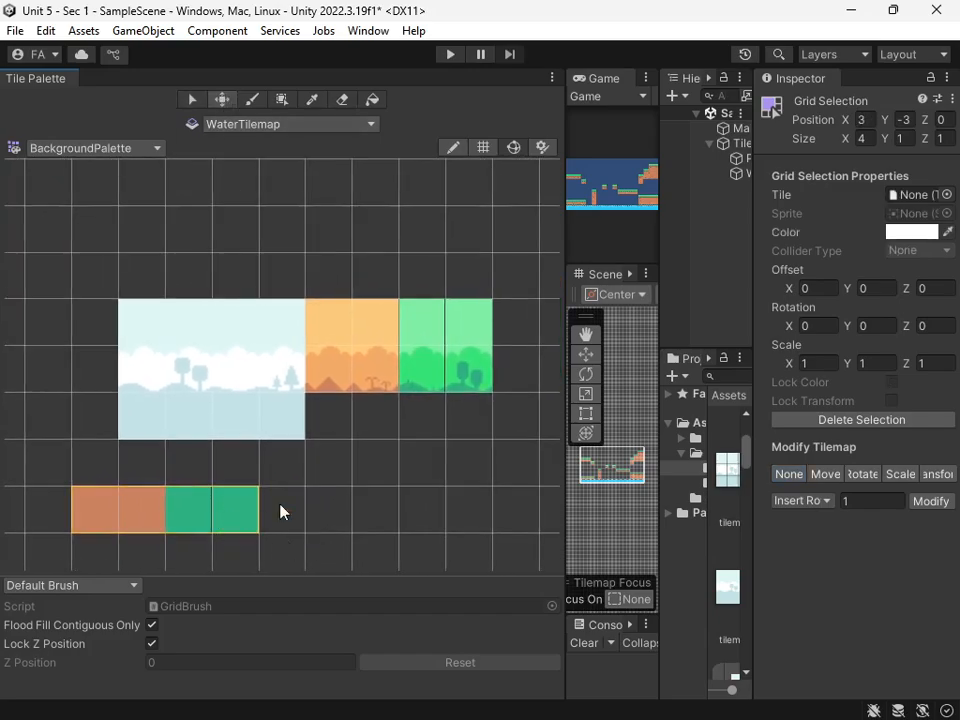
pyautogui.moveTo(250, 515); pyautogui.dragTo(486, 435)
pyautogui.moveTo(486, 540); pyautogui.dragTo(439, 551, button='middle')
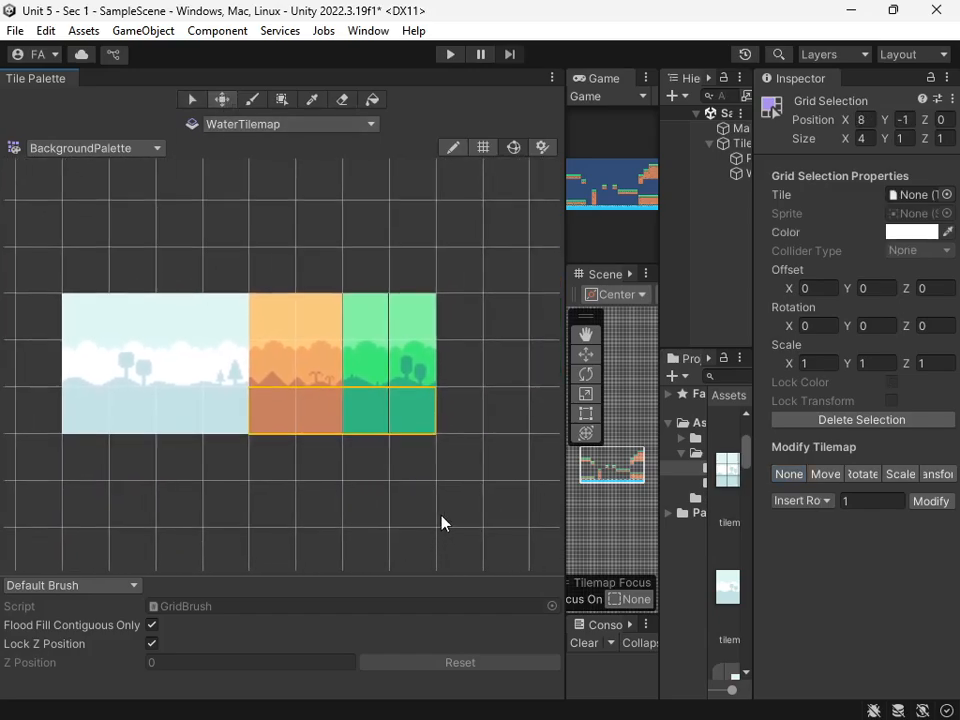
pyautogui.moveTo(437, 474); pyautogui.dragTo(376, 458, button='middle')
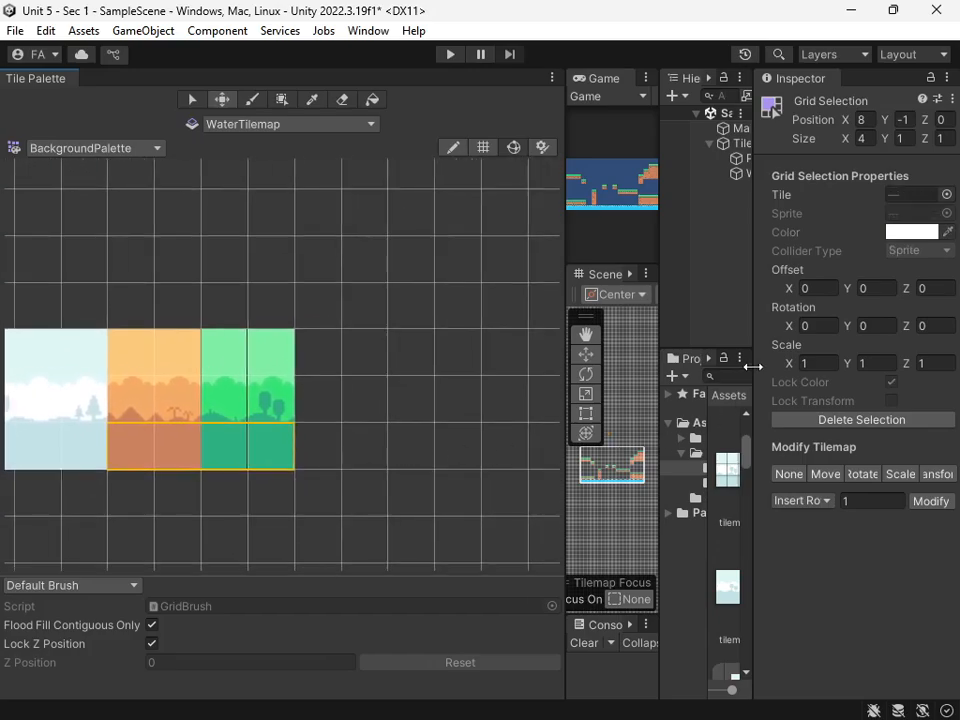
# - Narrow the Tile Palette to make room for the Game, Scene, Hierarchy and Project views, and select the packed backgrounds texture
pyautogui.moveTo(659, 440); pyautogui.dragTo(496, 440)
pyautogui.click(672, 593)
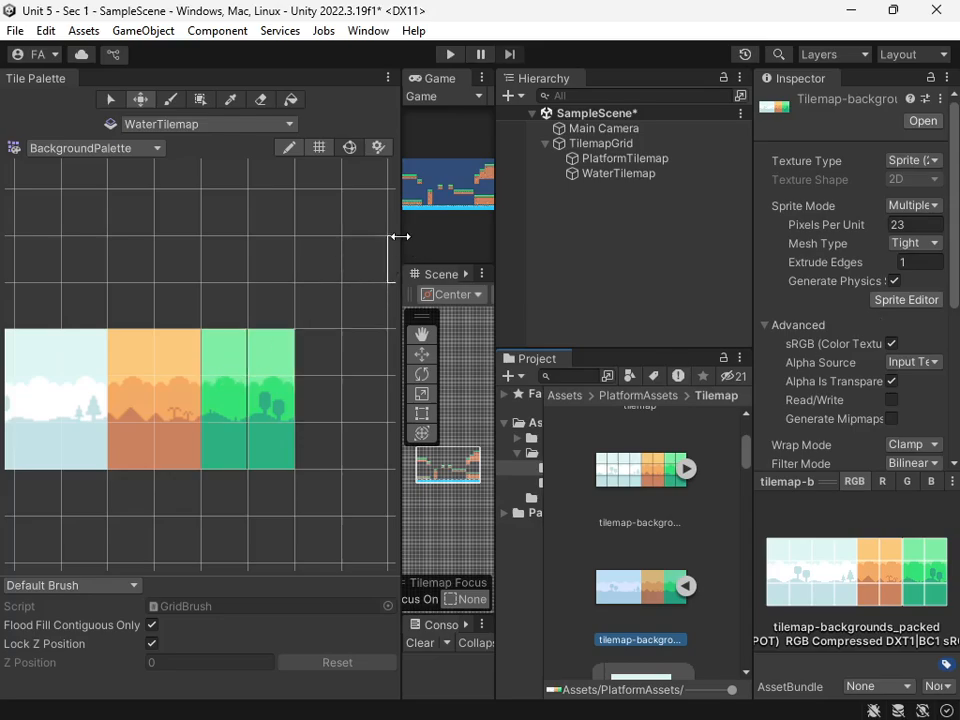
pyautogui.moveTo(400, 236); pyautogui.dragTo(231, 236)
pyautogui.moveTo(63, 273); pyautogui.dragTo(43, 294, button='middle')
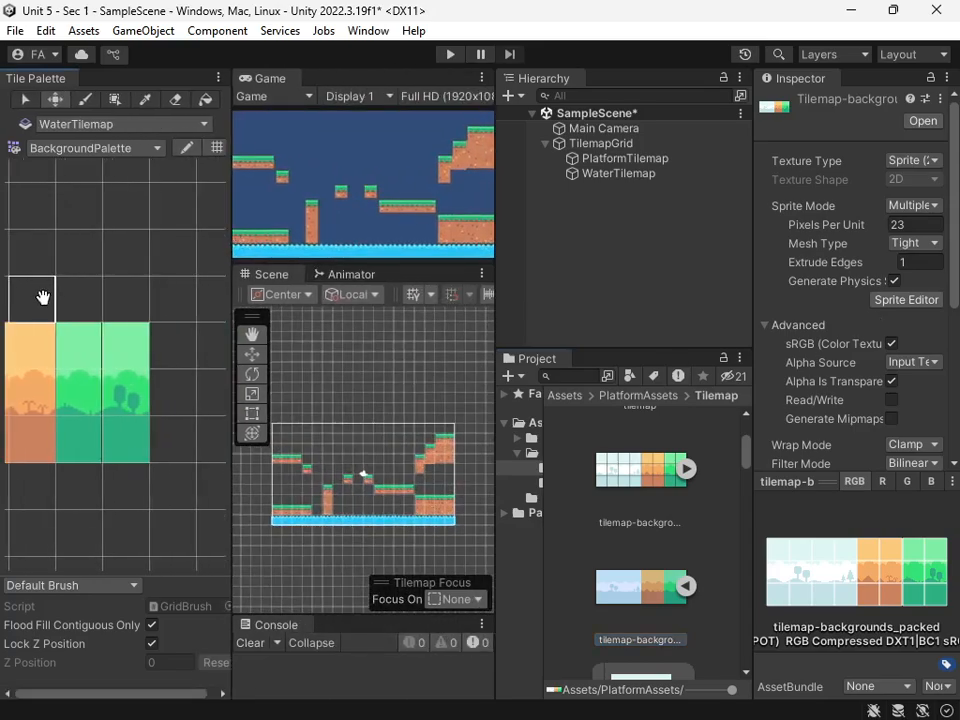
# - Create a new tilemap under TilemapGrid and name it BackgroundTilemap
pyautogui.click(146, 126)
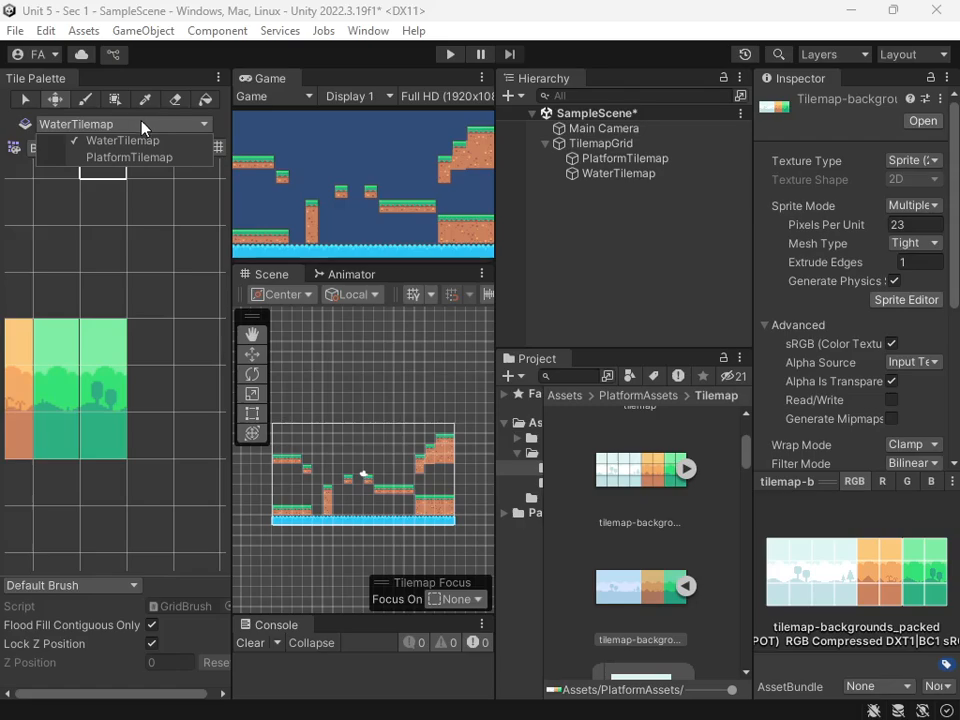
pyautogui.click(157, 185)
pyautogui.click(606, 150)
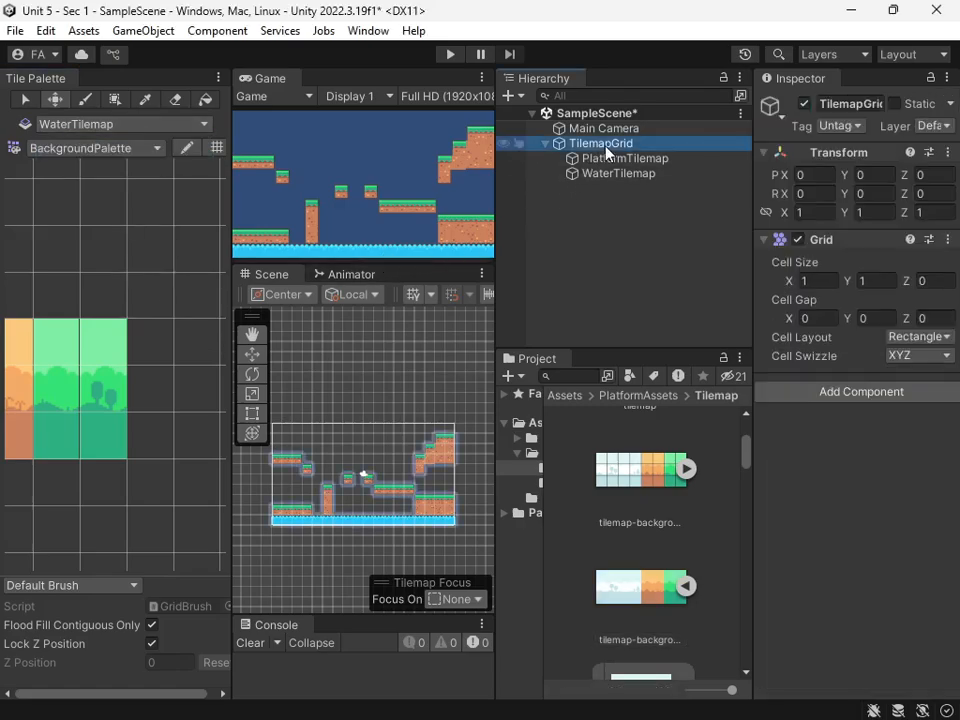
pyautogui.rightClick(606, 152)
pyautogui.moveTo(678, 415)
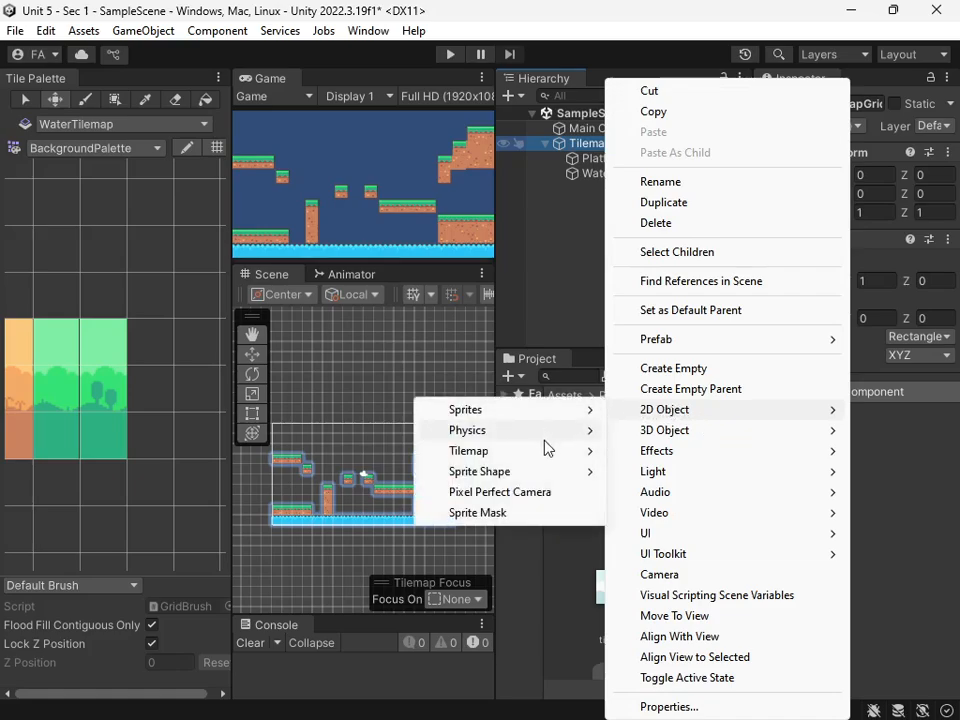
pyautogui.moveTo(538, 455)
pyautogui.click(692, 543)
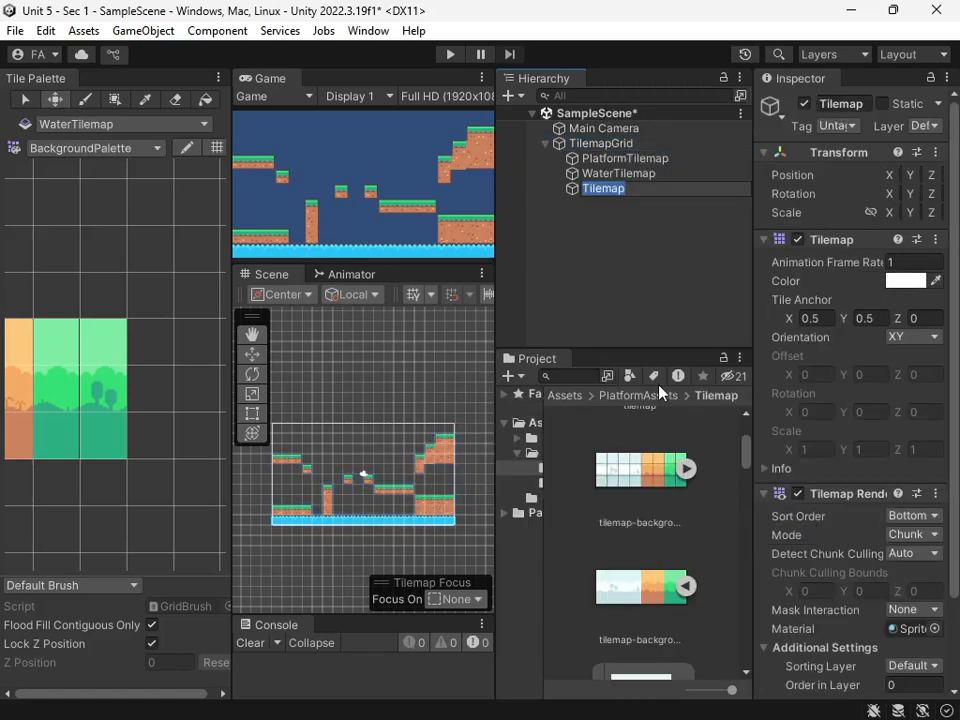
pyautogui.write('Back')
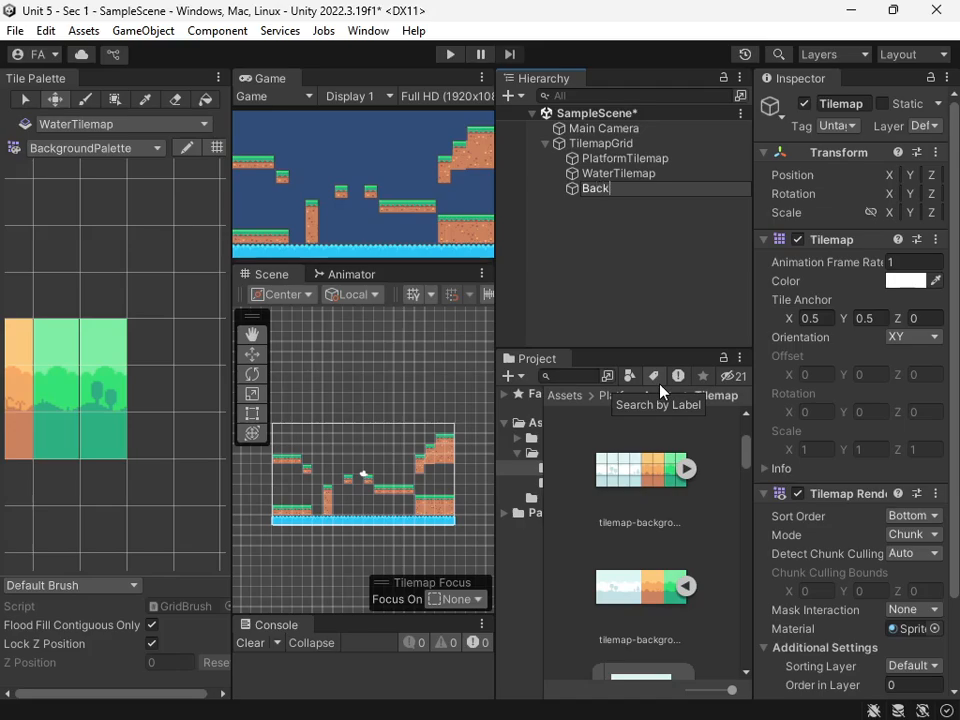
pyautogui.write('groundTilemap')
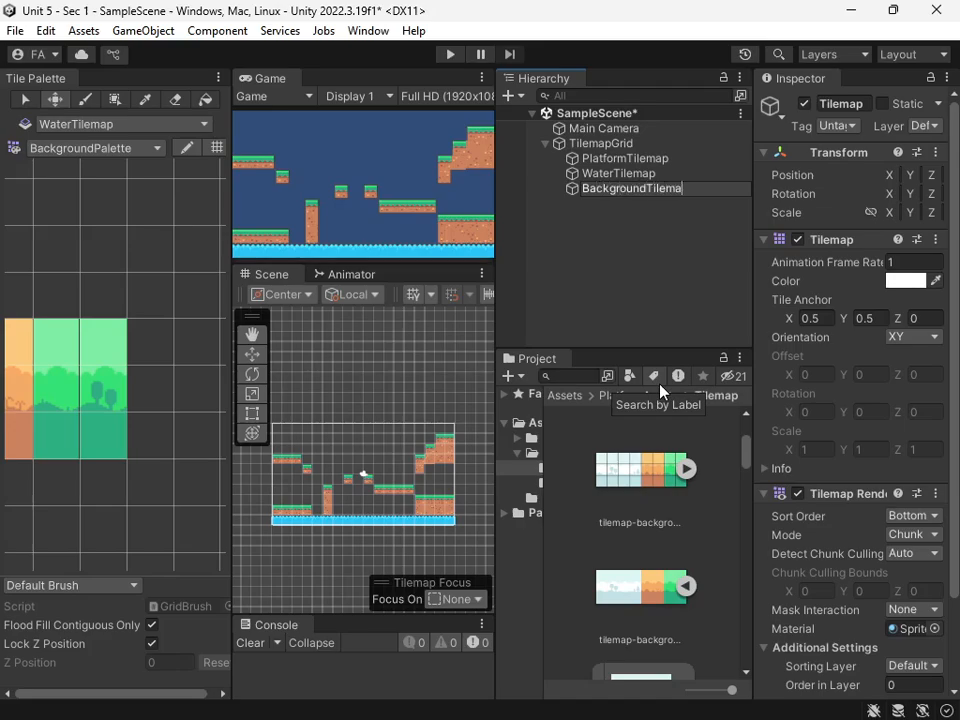
pyautogui.press('Return')
# - Set the Sorting Layer of BackgroundTilemap's renderer to Background
pyautogui.scroll(-3, 830, 530)
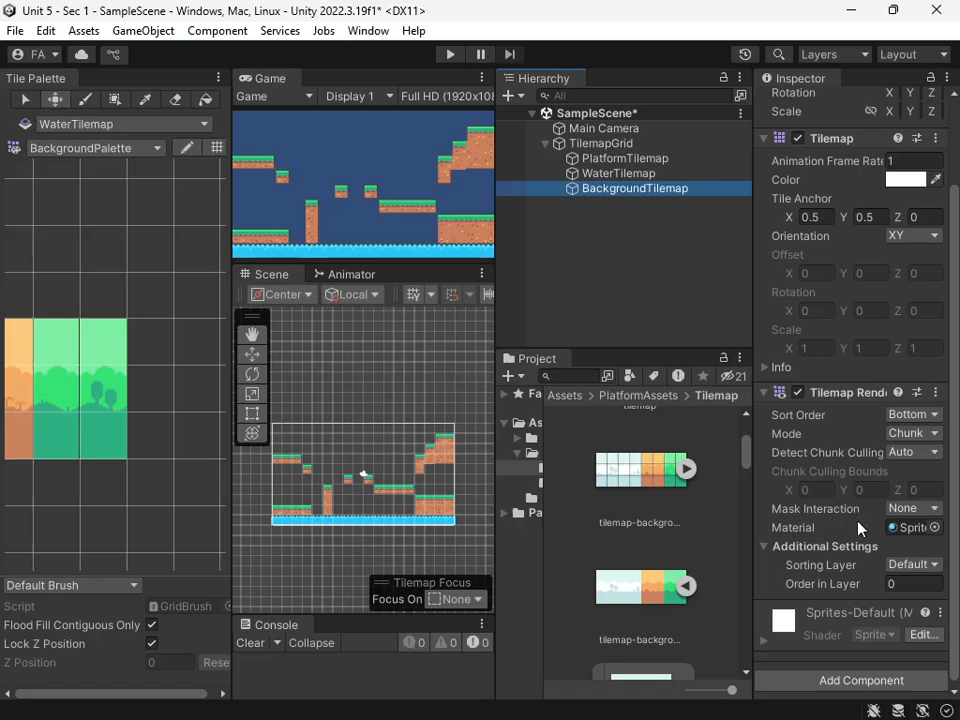
pyautogui.click(900, 566)
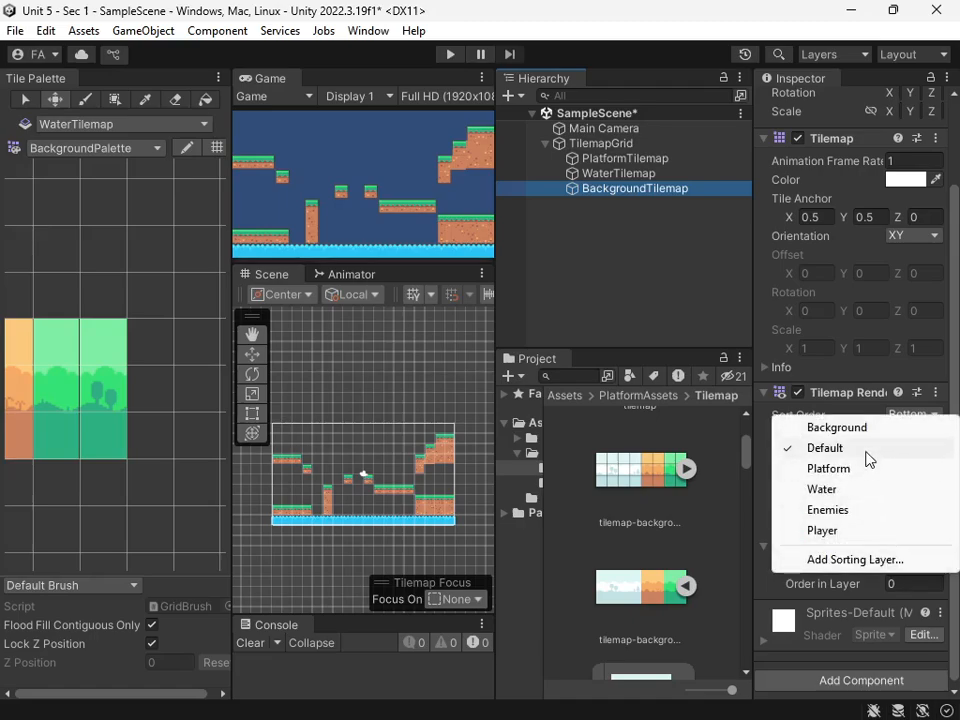
pyautogui.click(838, 427)
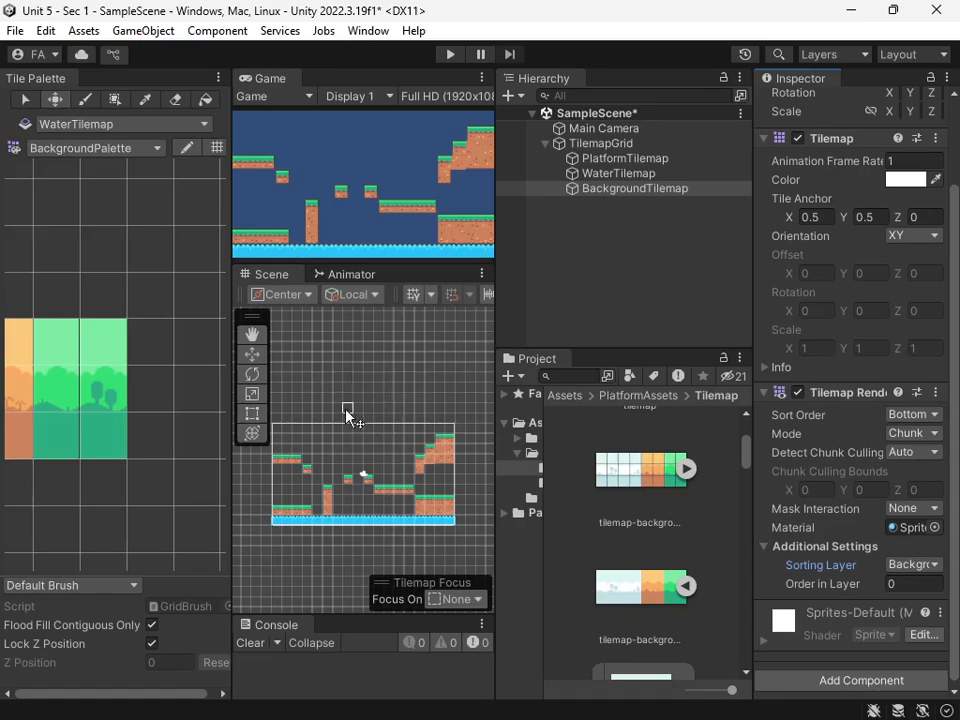
# - Pick the two-by-three block of green background tiles as the brush and make BackgroundTilemap the active tilemap
pyautogui.moveTo(360, 408); pyautogui.dragTo(428, 345, button='middle')
pyautogui.scroll(-2, 148, 425)
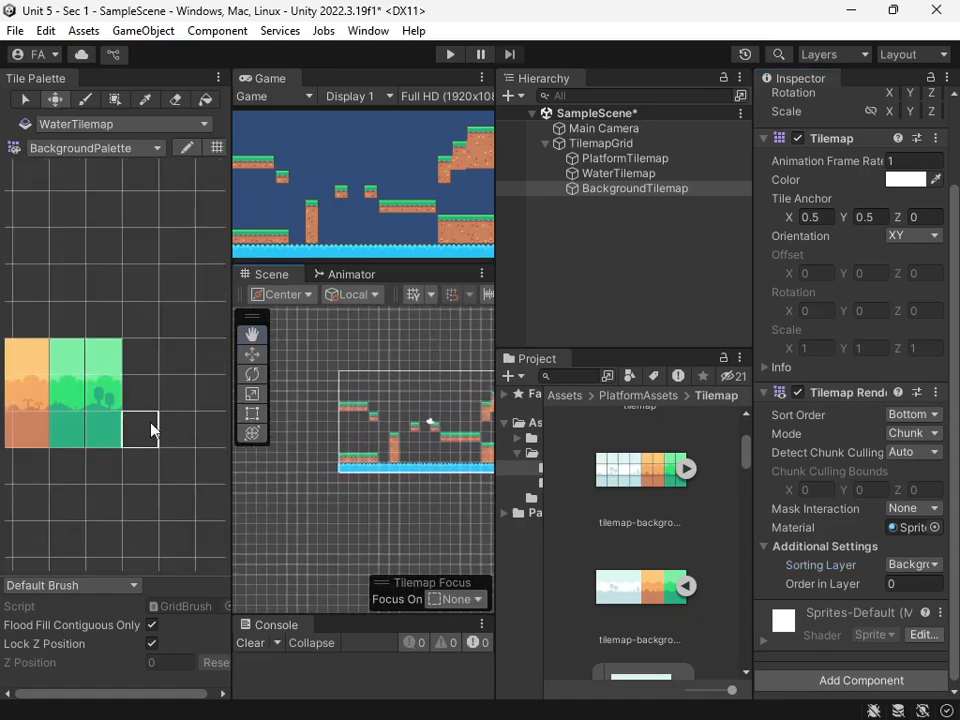
pyautogui.click(86, 100)
pyautogui.moveTo(55, 355); pyautogui.dragTo(92, 433)
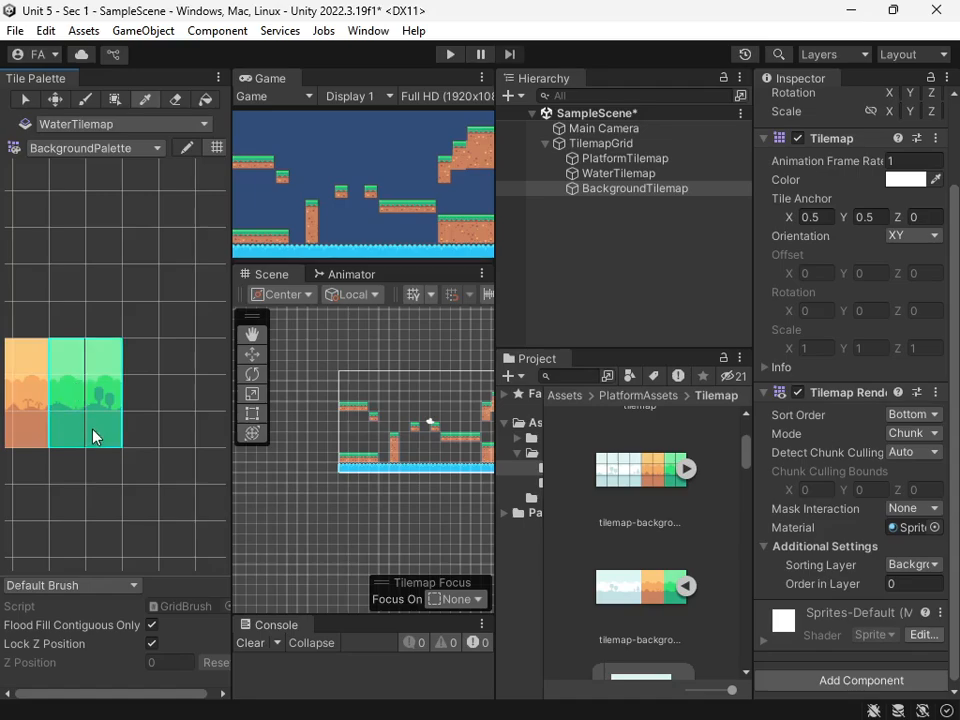
pyautogui.moveTo(309, 496); pyautogui.dragTo(386, 486, button='middle')
pyautogui.scroll(8, 386, 486)
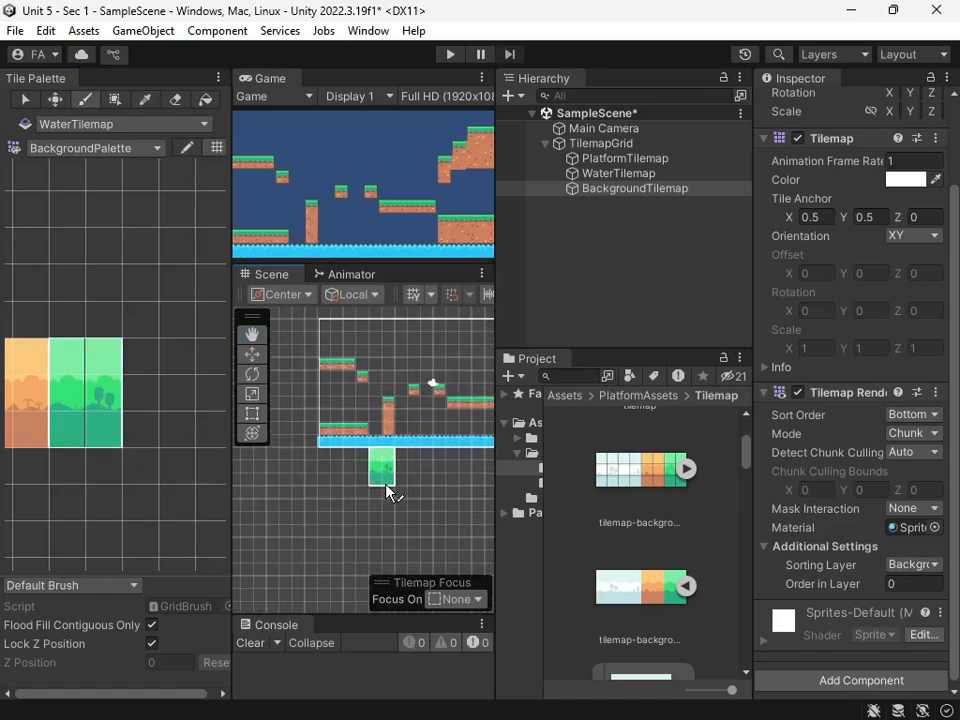
pyautogui.moveTo(364, 398); pyautogui.dragTo(362, 458, button='middle')
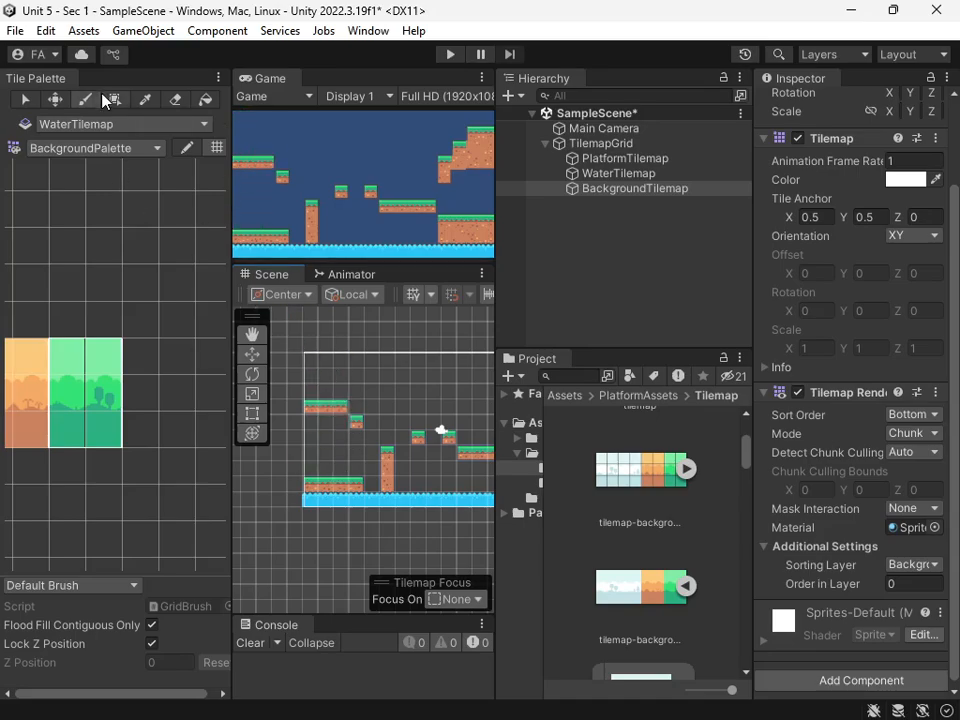
pyautogui.click(103, 124)
pyautogui.click(130, 140)
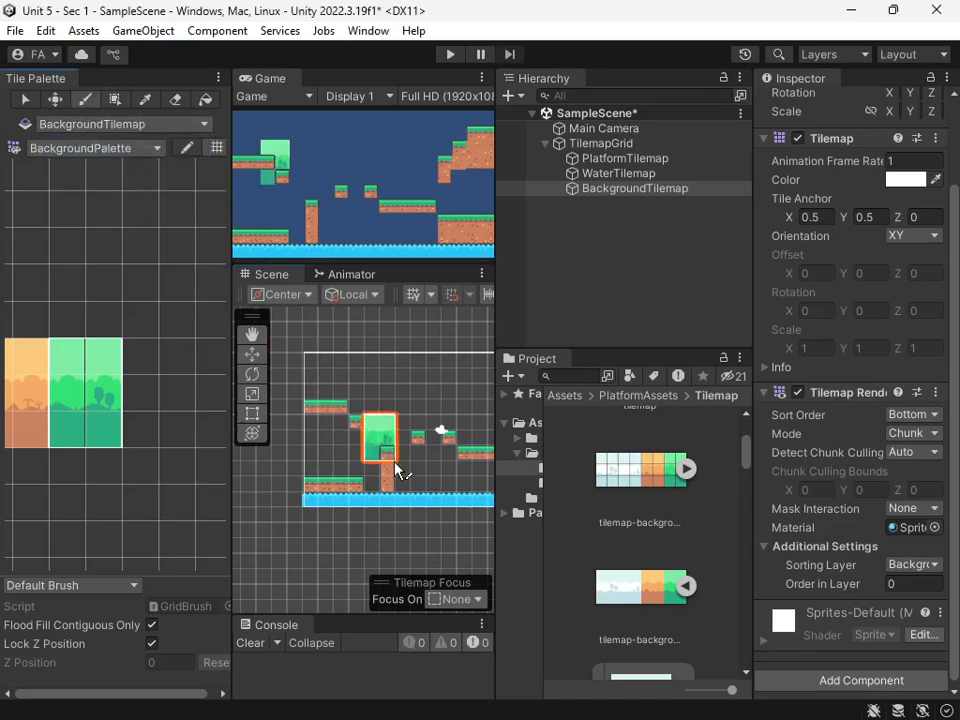
# - Paint the green background block repeatedly side by side from the level's left edge, just above the lower-left ground, toward the centre
pyautogui.click(331, 471)
pyautogui.moveTo(198, 548); pyautogui.dragTo(253, 540, button='middle')
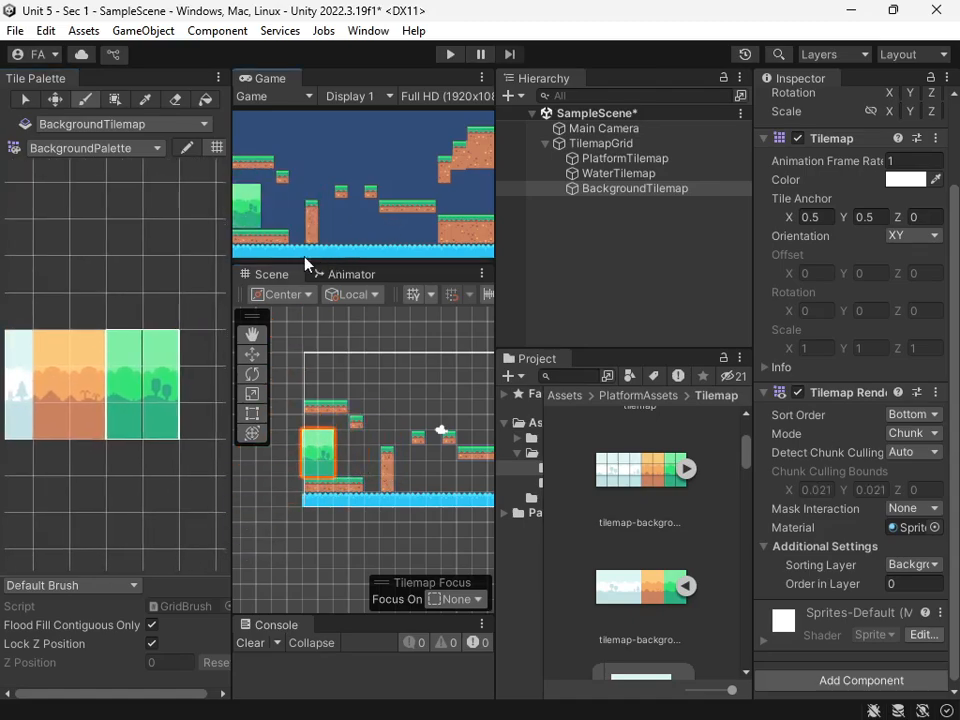
pyautogui.click(366, 469)
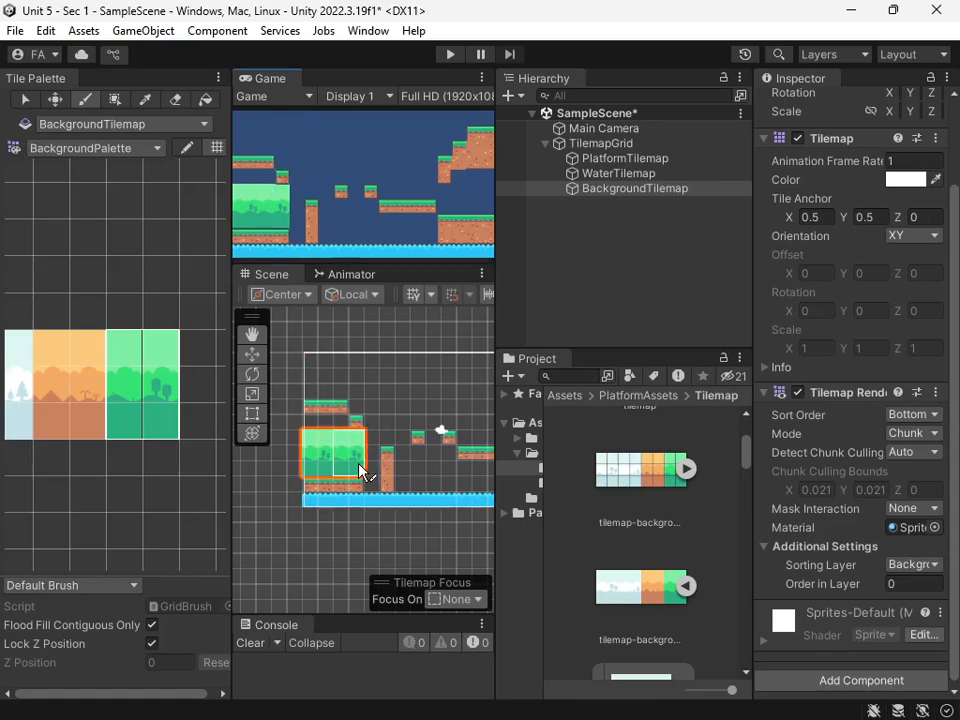
pyautogui.click(452, 495)
pyautogui.moveTo(452, 495)
pyautogui.mouseDown(button='middle')
pyautogui.moveTo(343, 503)
pyautogui.moveTo(424, 491)
pyautogui.mouseUp(button='middle')
pyautogui.click(307, 484)
pyautogui.click(340, 479)
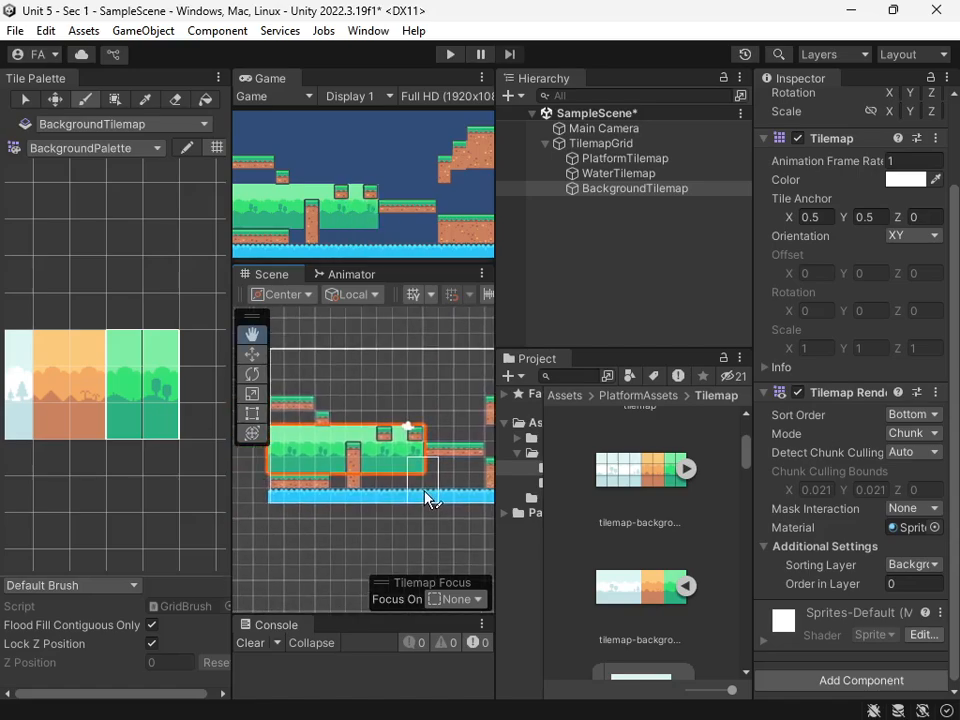
# - Copy the painted green background strip and stamp it alongside to extend the background past the level's right edge
pyautogui.click(143, 100)
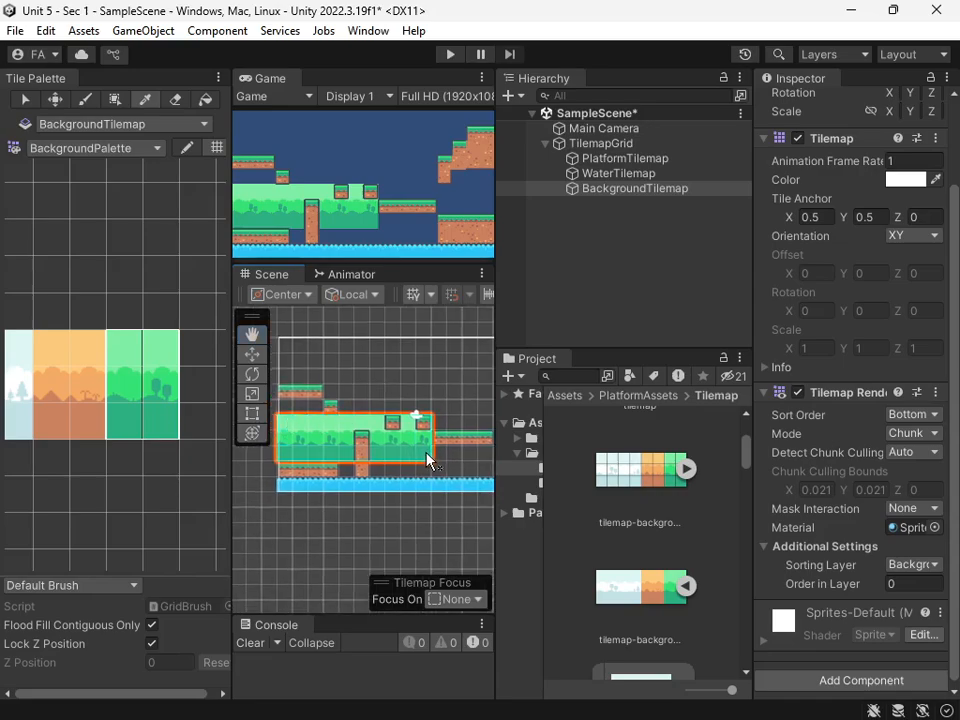
pyautogui.moveTo(428, 460); pyautogui.dragTo(428, 461)
pyautogui.moveTo(491, 499)
pyautogui.mouseDown(button='middle')
pyautogui.moveTo(326, 514)
pyautogui.moveTo(454, 523)
pyautogui.mouseUp(button='middle')
pyautogui.click(432, 469)
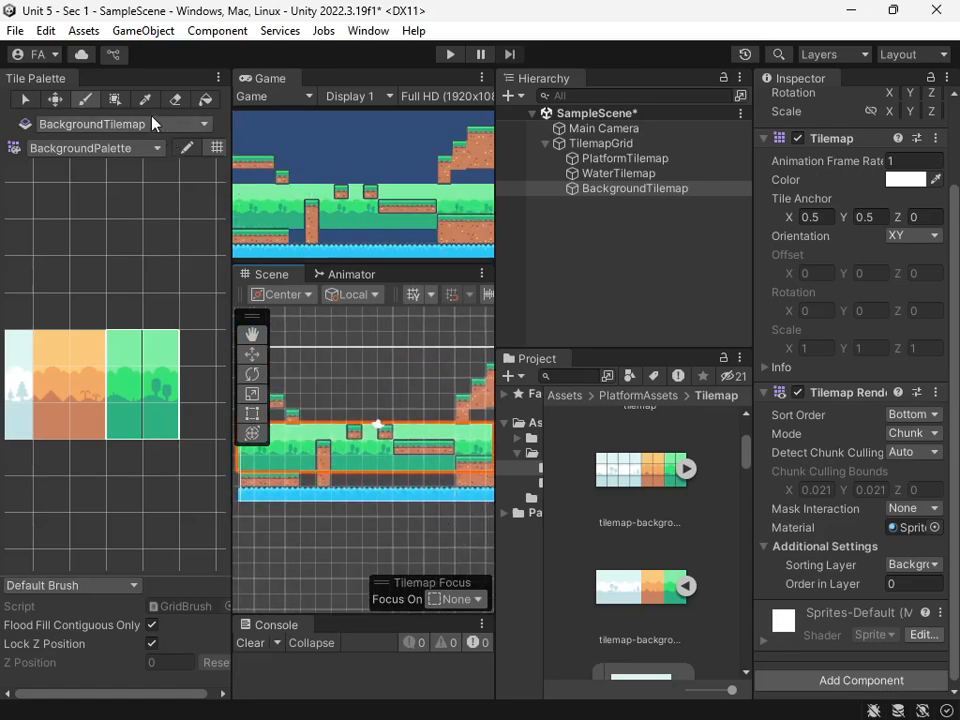
pyautogui.click(91, 101)
pyautogui.scroll(-5, 312, 426)
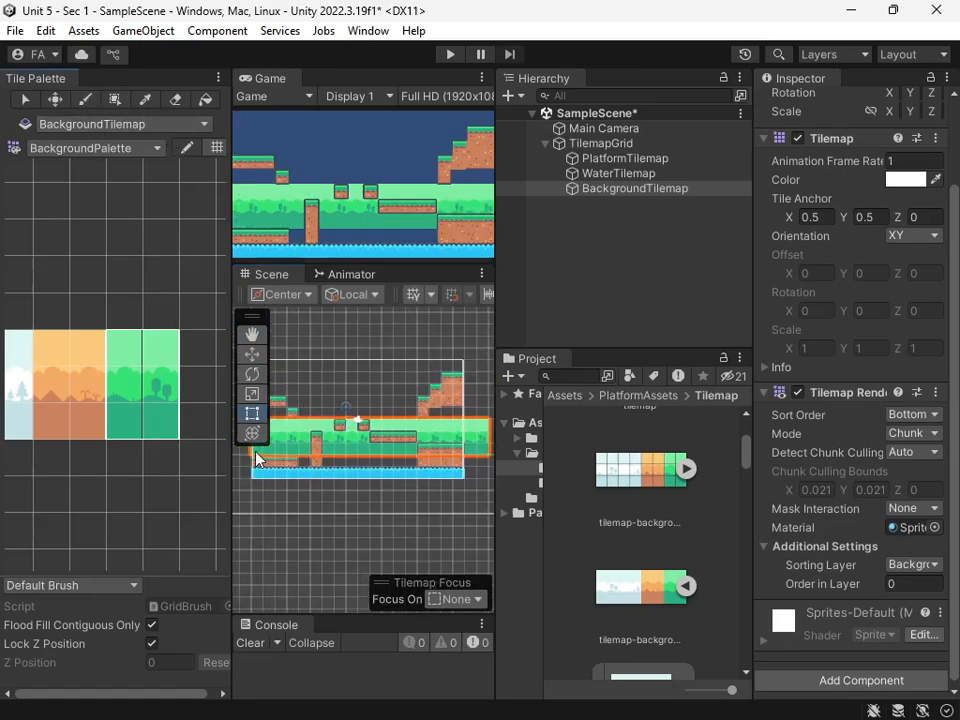
pyautogui.moveTo(256, 458); pyautogui.dragTo(289, 458)
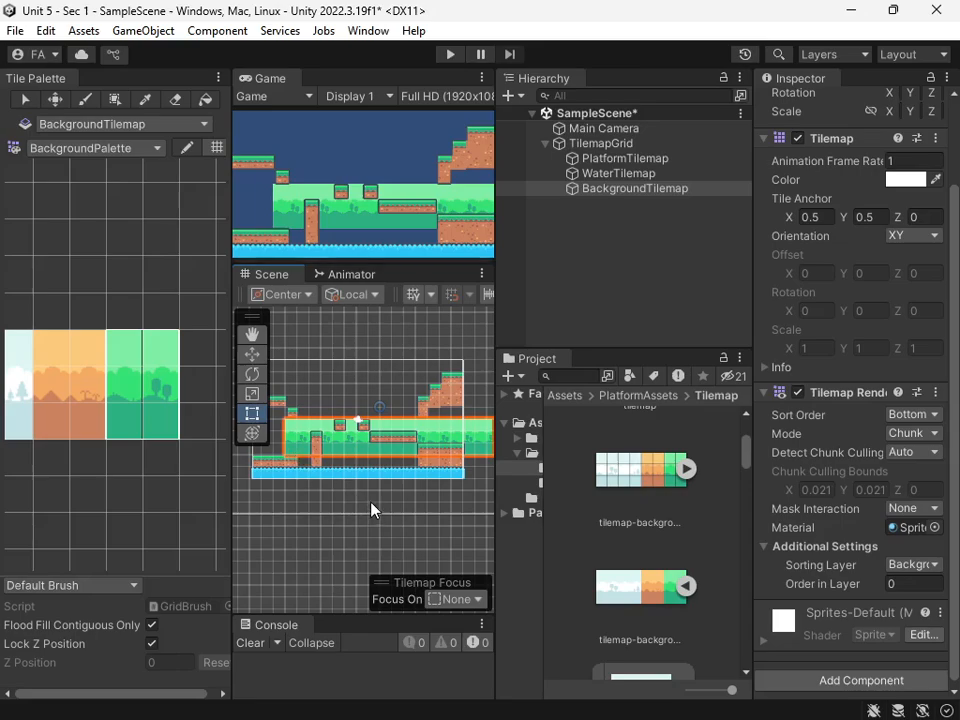
# - Copy the strip's bottom dark green row and stamp it downward to fill behind the lower ground and water, including the right corner
pyautogui.click(145, 99)
pyautogui.moveTo(445, 532); pyautogui.dragTo(482, 504, button='middle')
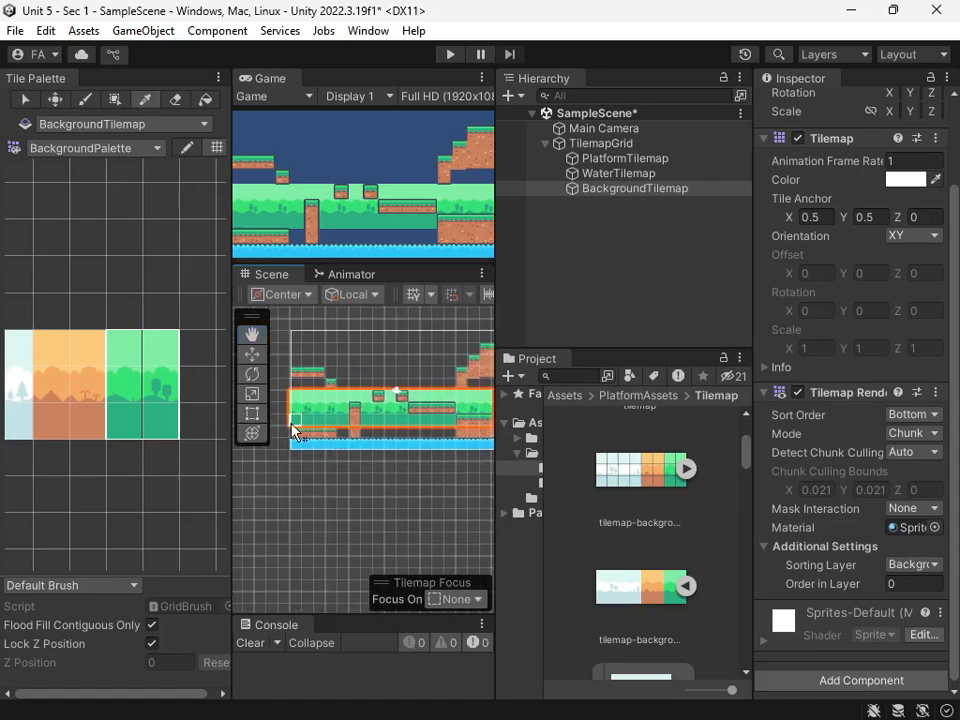
pyautogui.moveTo(293, 432); pyautogui.dragTo(484, 426)
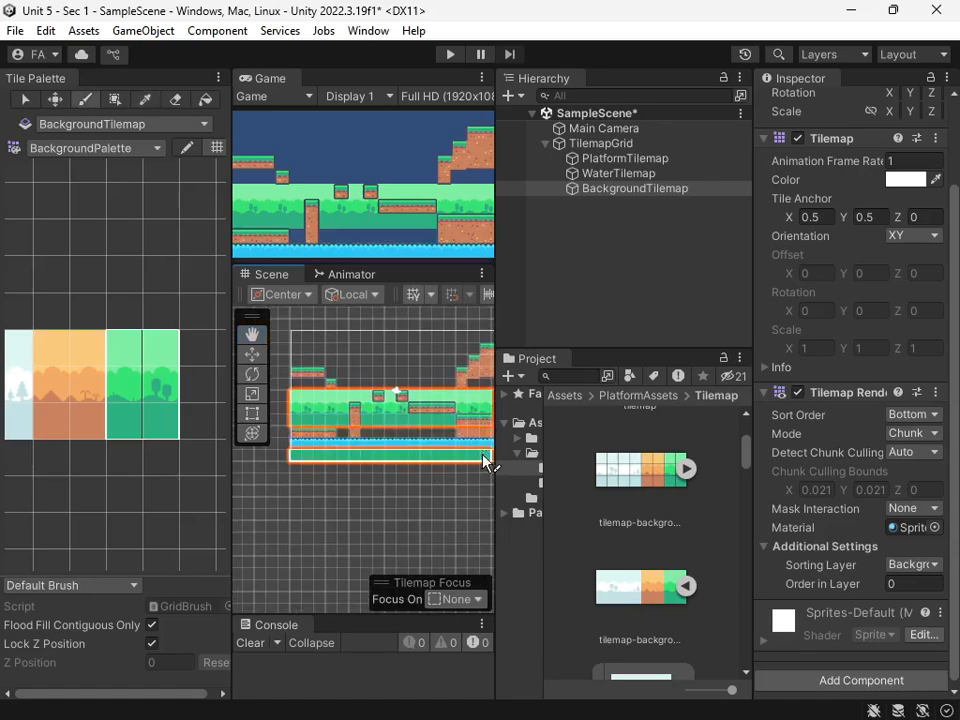
pyautogui.moveTo(483, 455); pyautogui.dragTo(447, 464, button='middle')
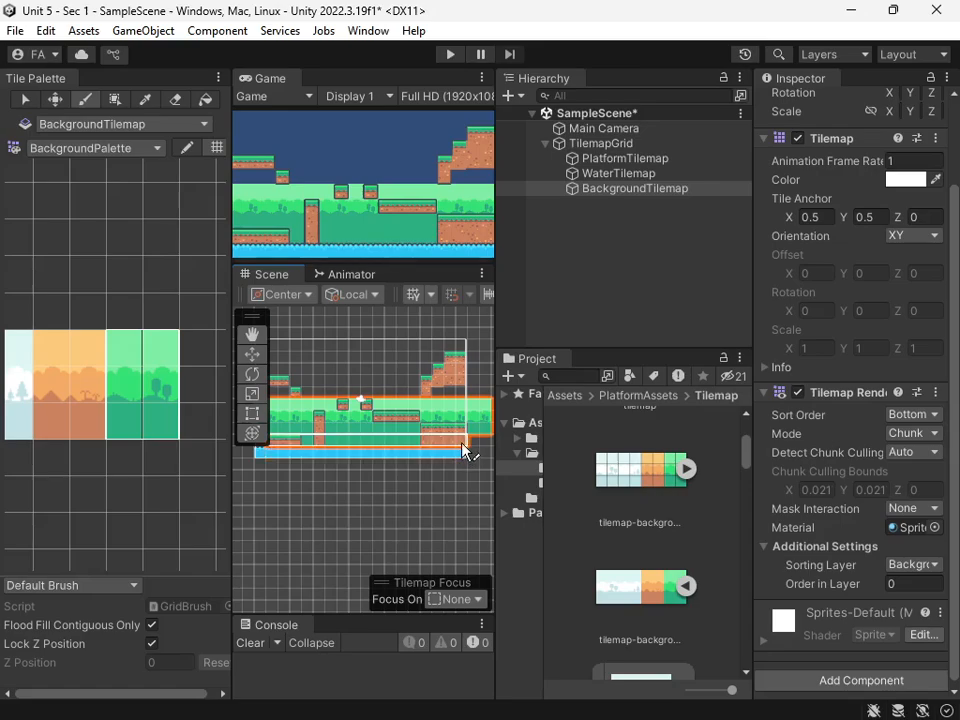
pyautogui.click(462, 444)
pyautogui.moveTo(455, 486)
pyautogui.mouseDown(button='middle')
pyautogui.moveTo(486, 493)
pyautogui.moveTo(491, 485)
pyautogui.moveTo(408, 479)
pyautogui.mouseUp(button='middle')
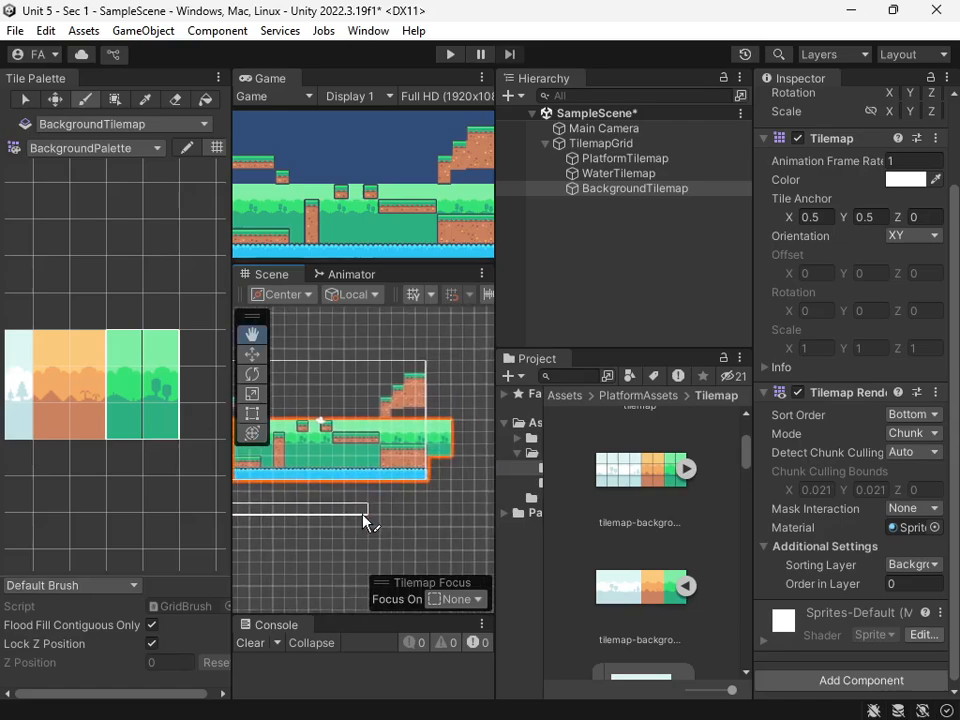
pyautogui.moveTo(363, 515); pyautogui.dragTo(361, 517, button='middle')
pyautogui.moveTo(447, 463); pyautogui.dragTo(443, 478)
# - Copy the background's light green top row and stamp it upward to fill the sky behind the entire level
pyautogui.scroll(4, 389, 513)
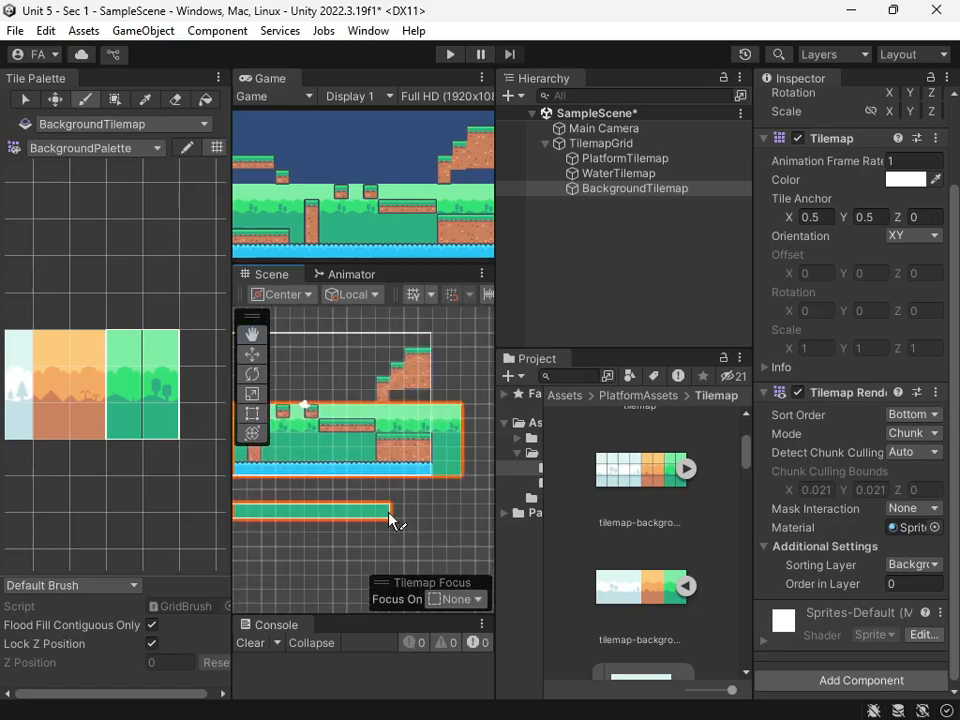
pyautogui.scroll(5, 367, 488)
pyautogui.moveTo(367, 488)
pyautogui.mouseDown(button='middle')
pyautogui.moveTo(441, 542)
pyautogui.moveTo(390, 502)
pyautogui.mouseUp(button='middle')
pyautogui.scroll(-5, 437, 512)
pyautogui.scroll(-4, 409, 516)
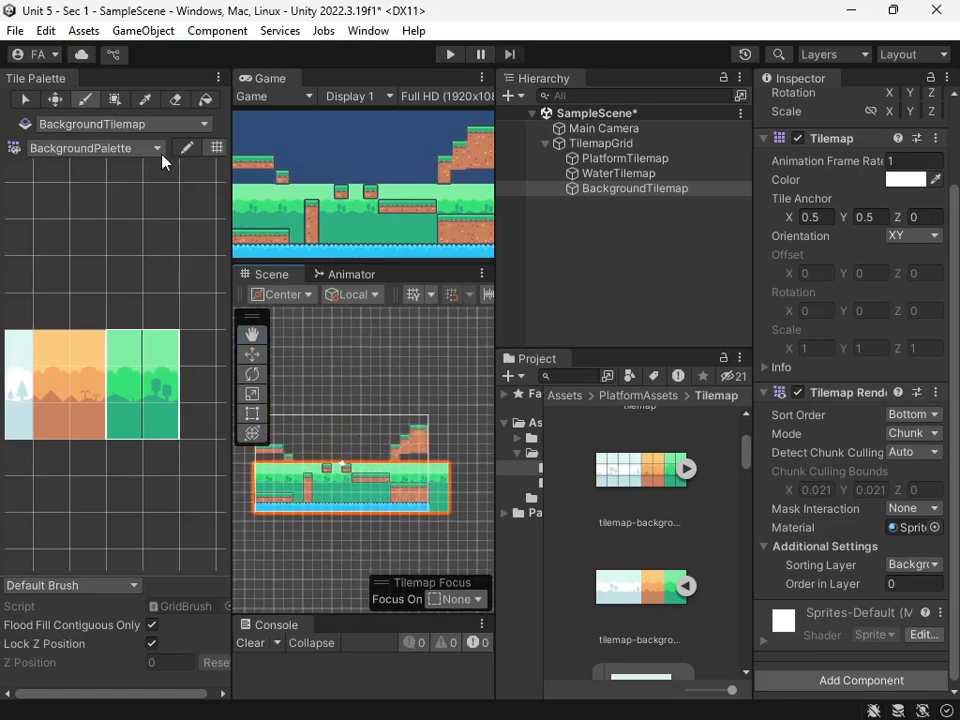
pyautogui.click(145, 99)
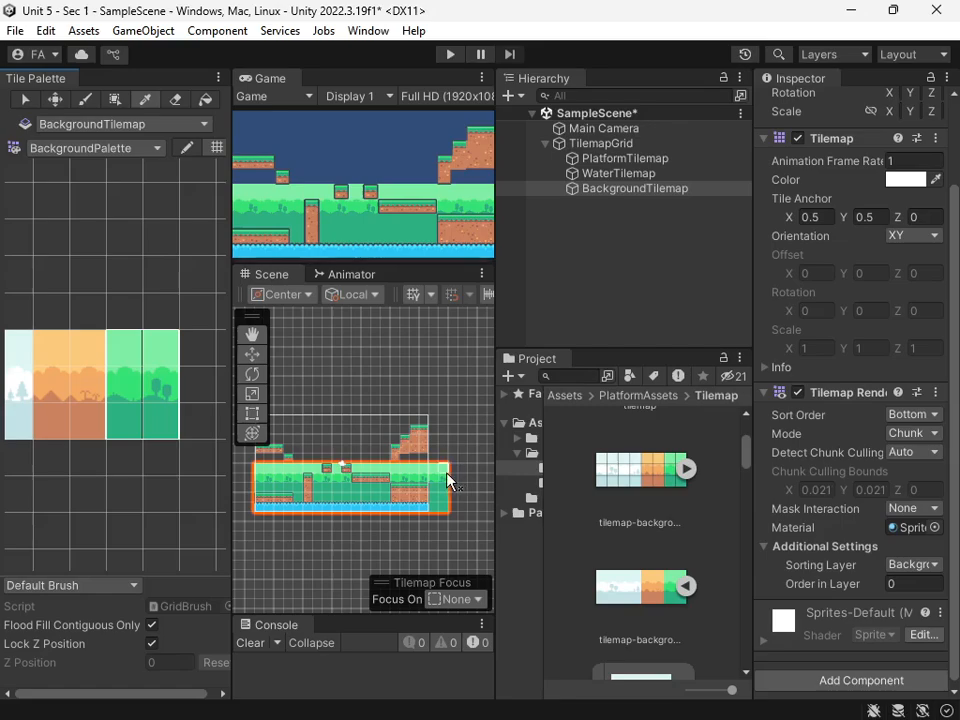
pyautogui.moveTo(368, 474); pyautogui.dragTo(260, 472)
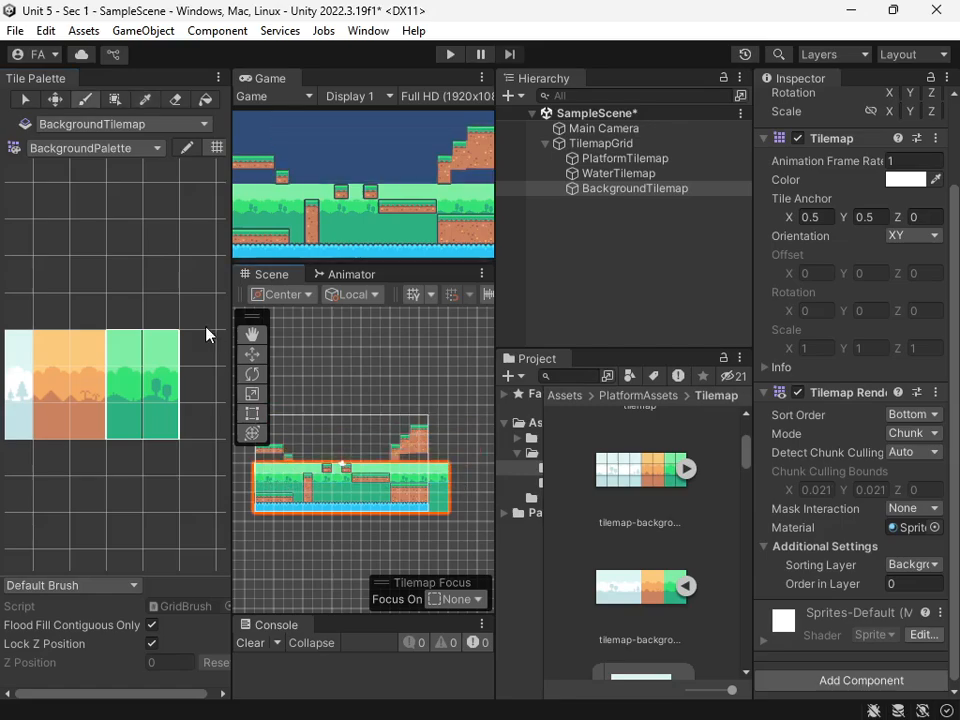
pyautogui.moveTo(323, 463)
pyautogui.mouseDown()
pyautogui.moveTo(261, 467)
pyautogui.moveTo(262, 430)
pyautogui.mouseUp()
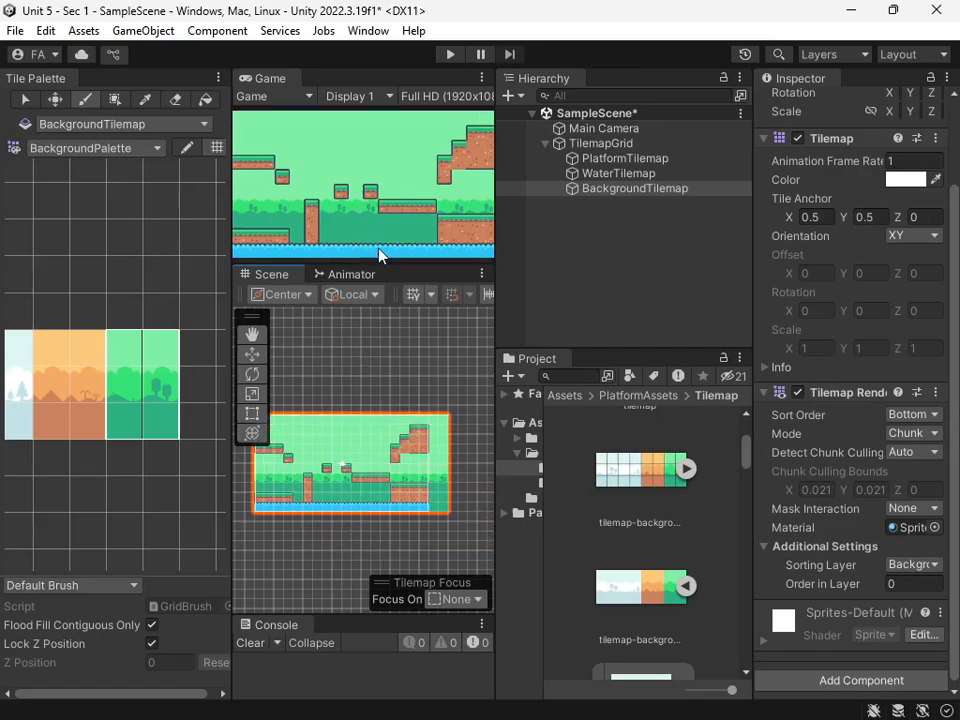
# - Enlarge the Game view so the whole level shows, shrinking the Scene view, Tile Palette, Hierarchy and Inspector areas
pyautogui.moveTo(383, 263); pyautogui.dragTo(433, 530)
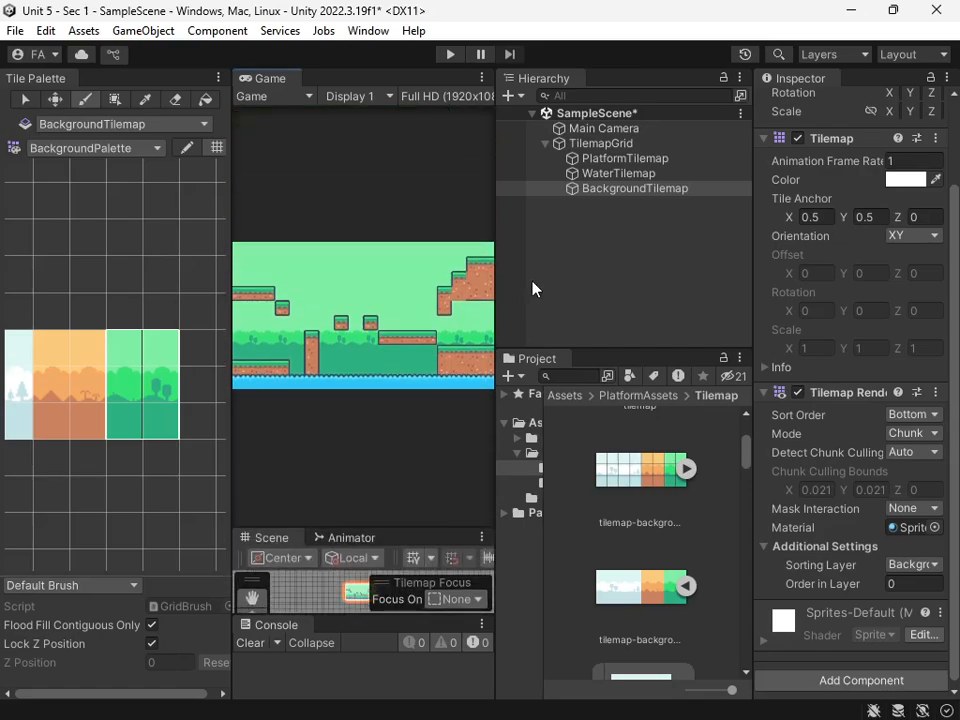
pyautogui.moveTo(496, 276); pyautogui.dragTo(791, 272)
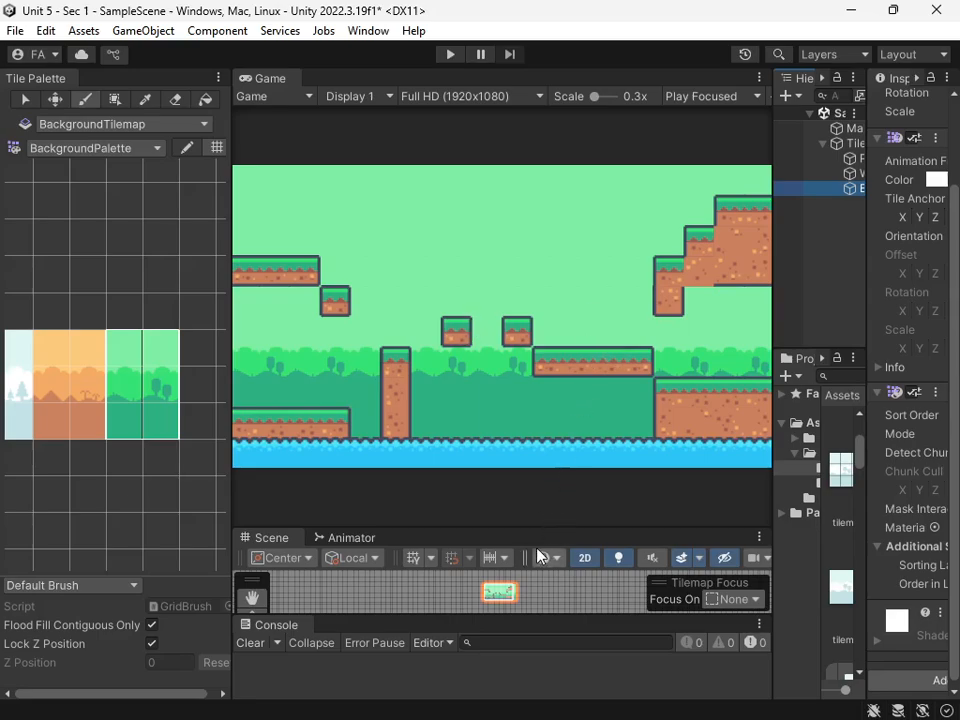
pyautogui.moveTo(531, 525); pyautogui.dragTo(516, 404)
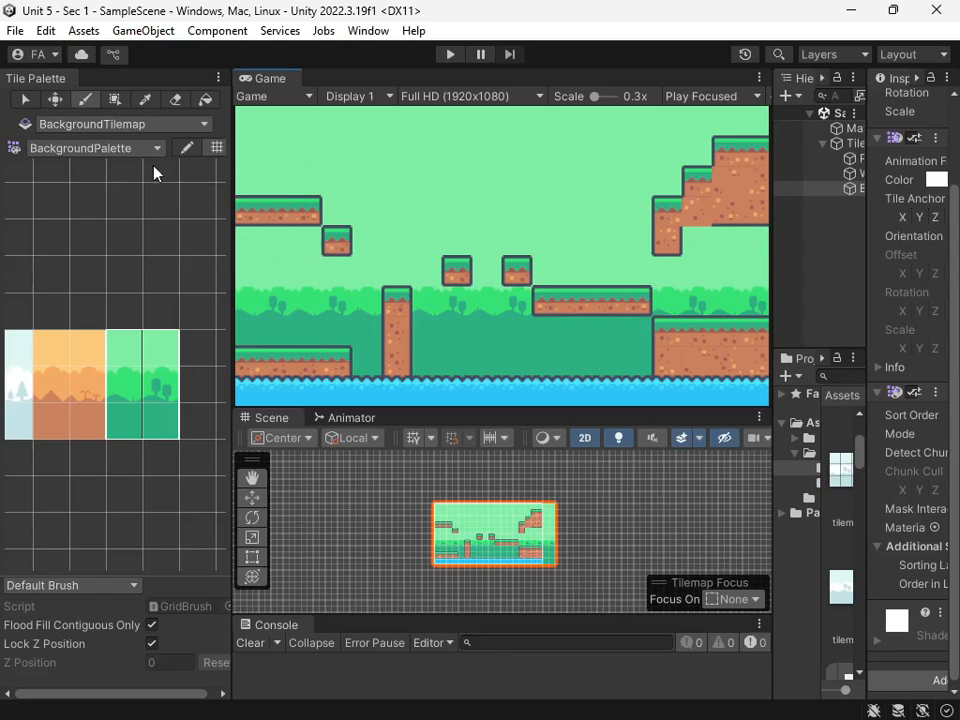
pyautogui.moveTo(229, 313)
pyautogui.mouseDown()
pyautogui.moveTo(204, 318)
pyautogui.moveTo(212, 321)
pyautogui.mouseUp()
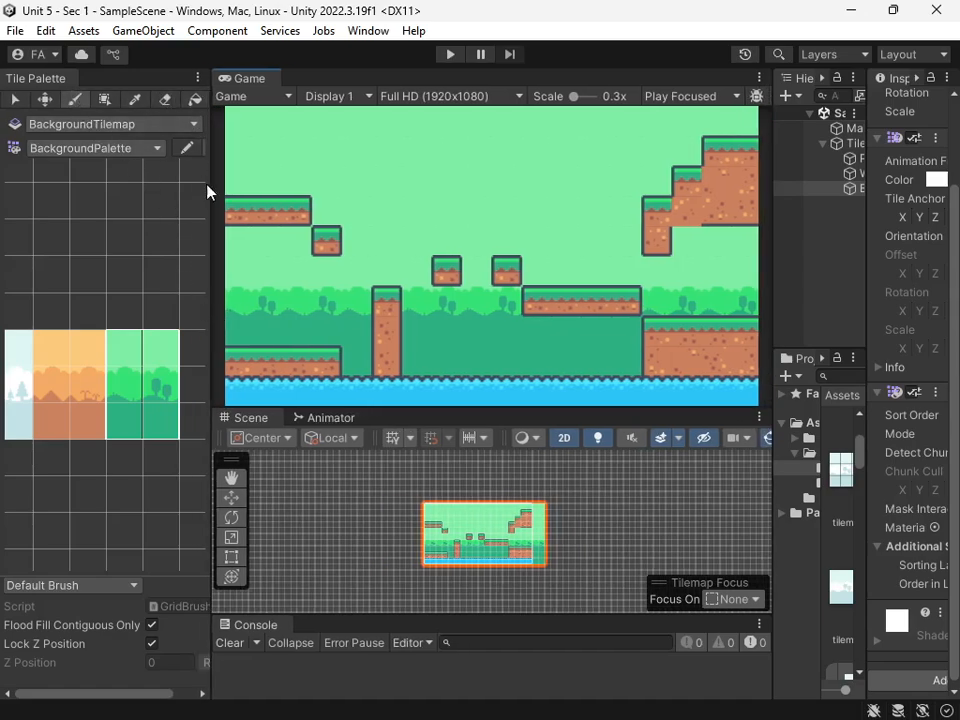
pyautogui.moveTo(213, 223); pyautogui.dragTo(95, 228)
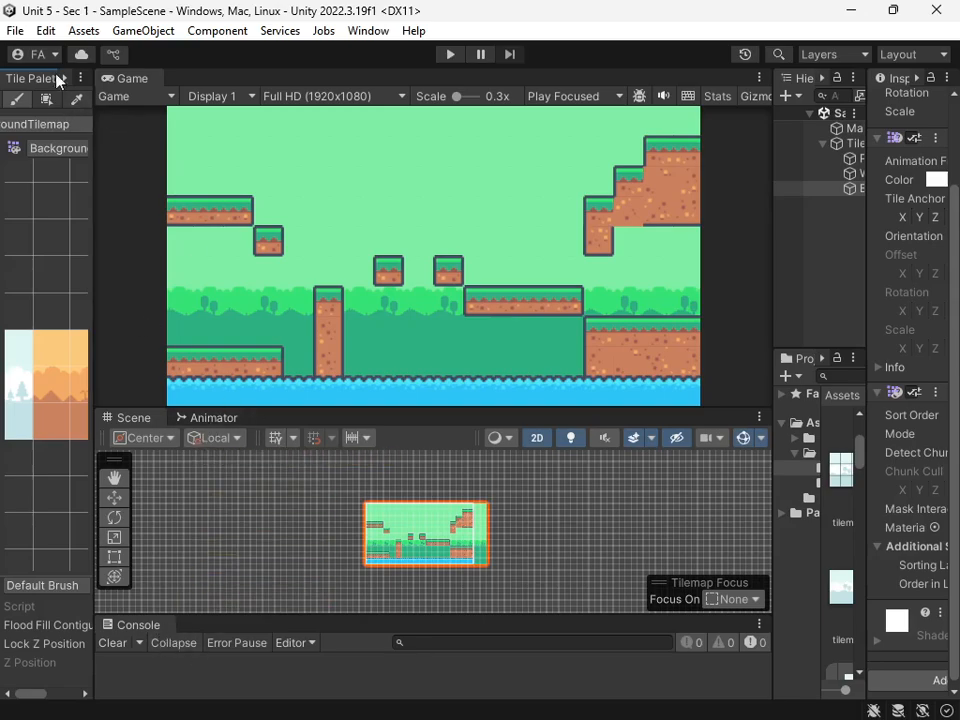
pyautogui.click(15, 35)
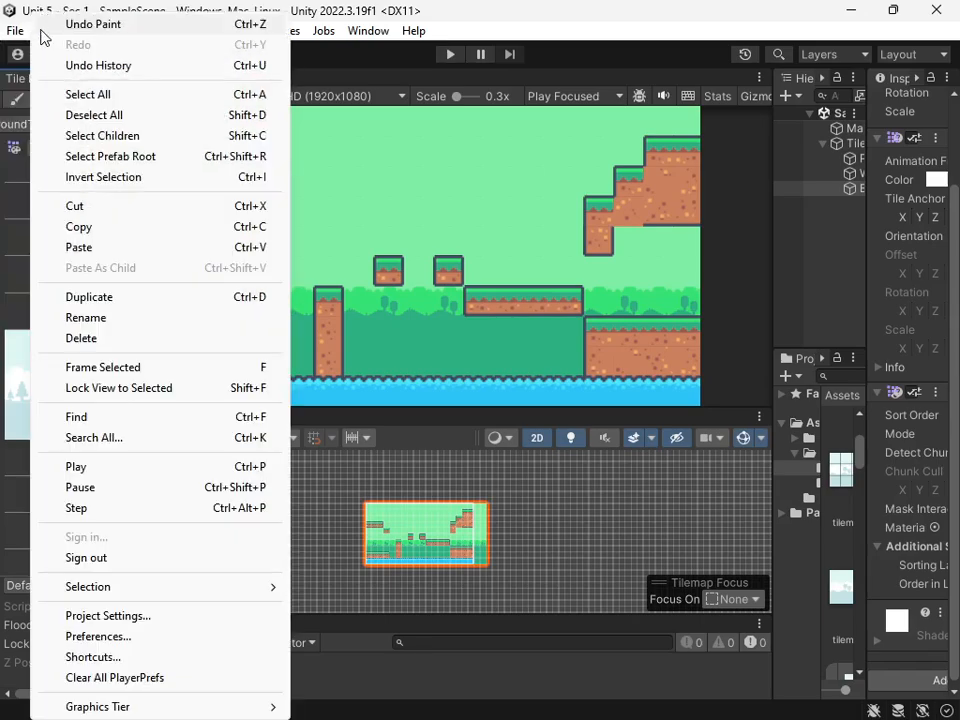
pyautogui.click(543, 530)
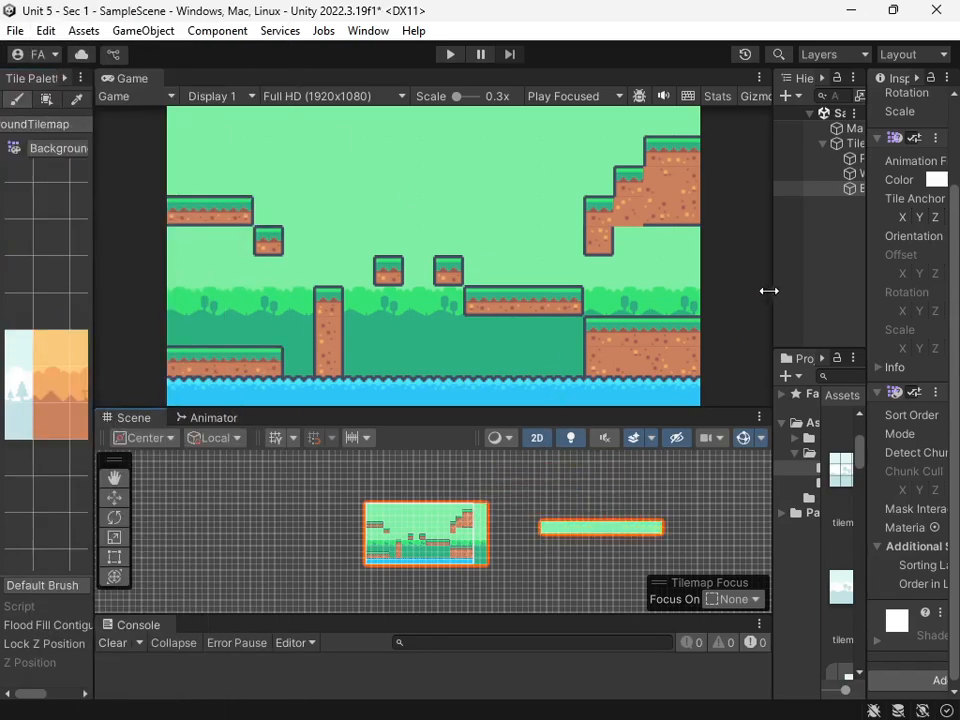
# - Give the Hierarchy and project assets more width and open the Knight PNG folder inside Knight Files
pyautogui.moveTo(768, 290); pyautogui.dragTo(489, 281)
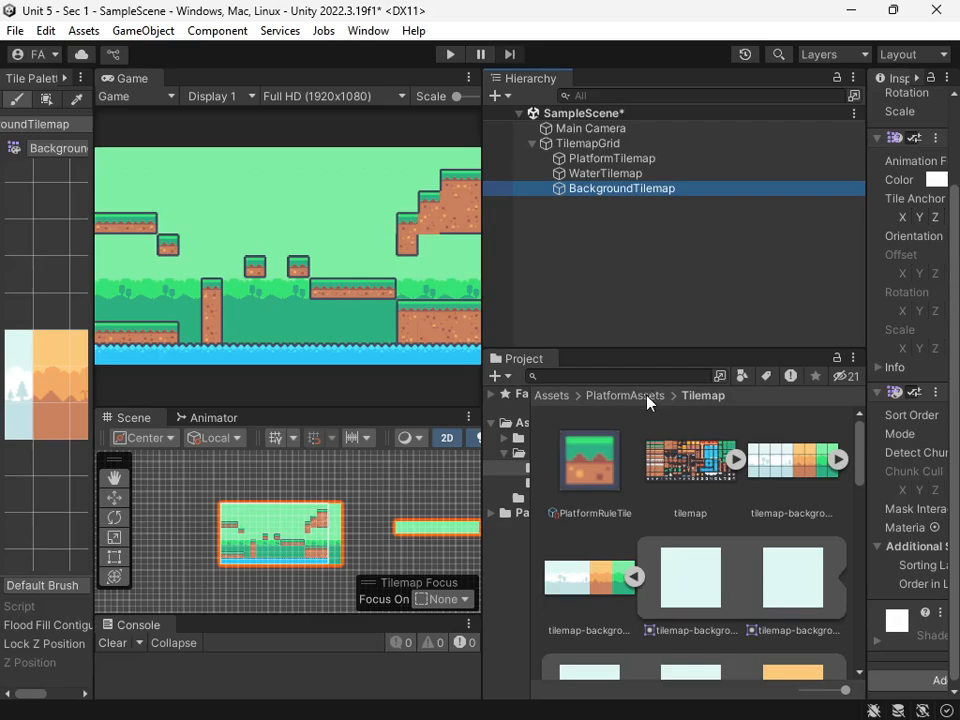
pyautogui.click(648, 398)
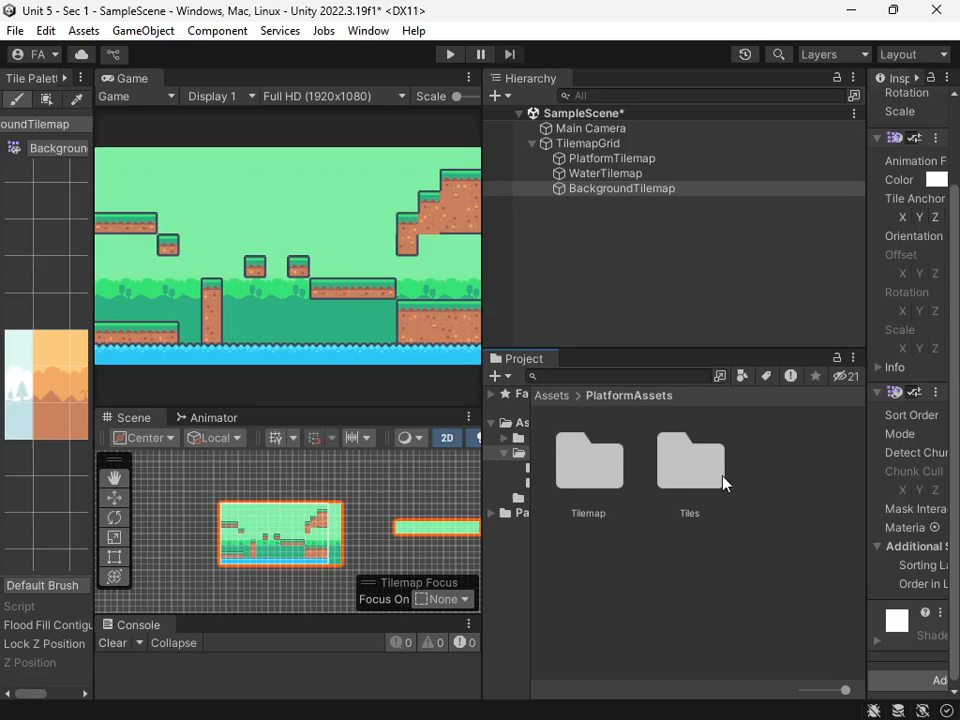
pyautogui.click(556, 395)
pyautogui.doubleClick(598, 474)
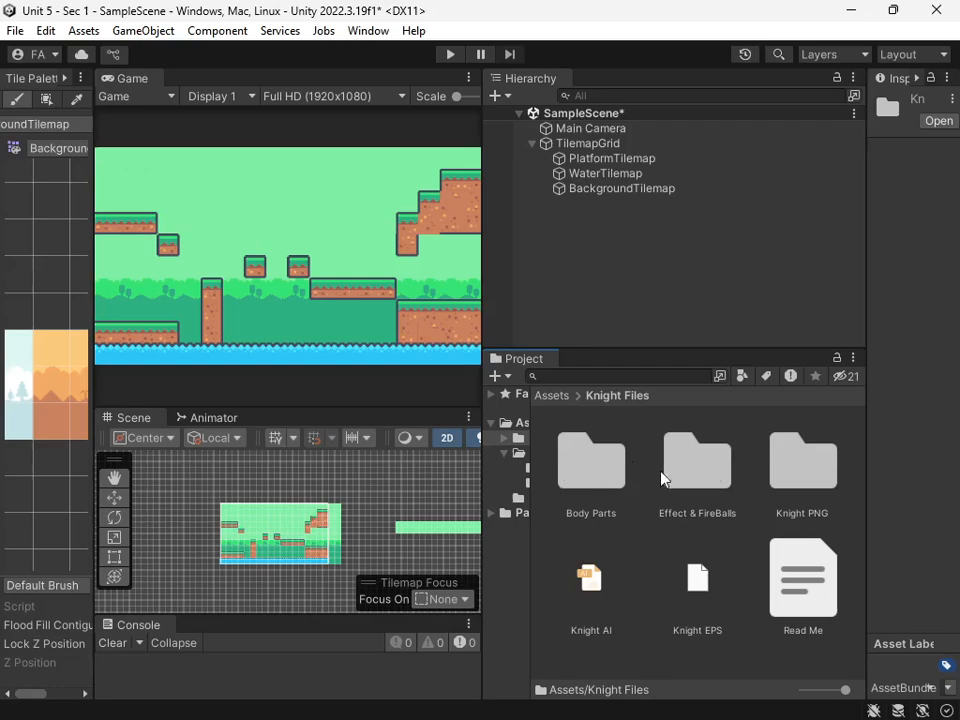
pyautogui.doubleClick(800, 460)
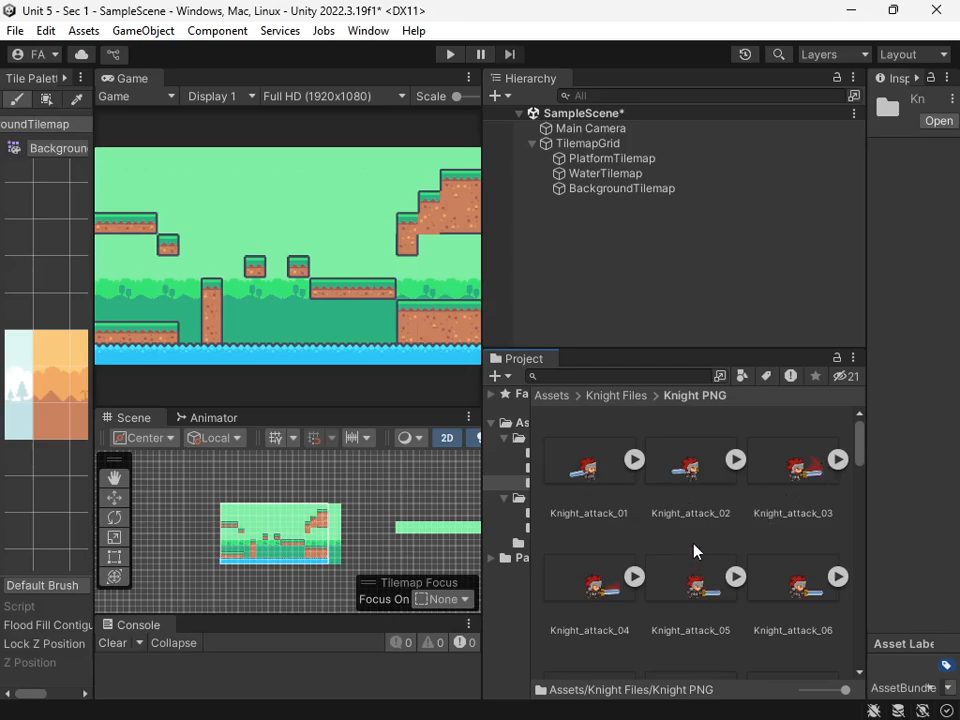
# - Find the Knight_idle_01 sprite among the knight images and add it to the scene as a new object
pyautogui.scroll(-5, 651, 544)
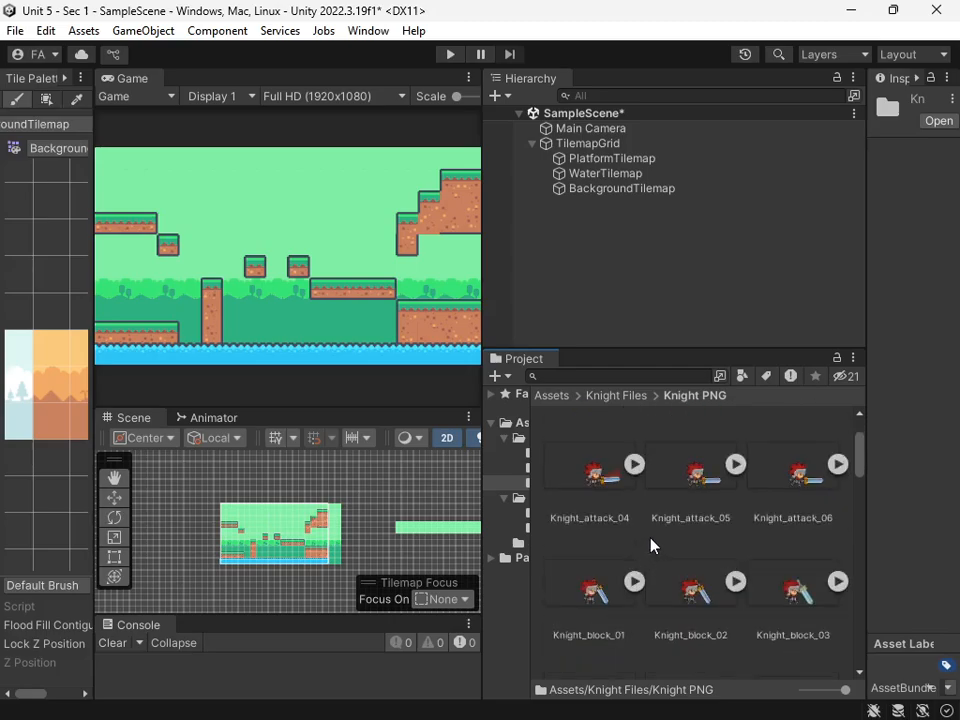
pyautogui.scroll(-5, 657, 542)
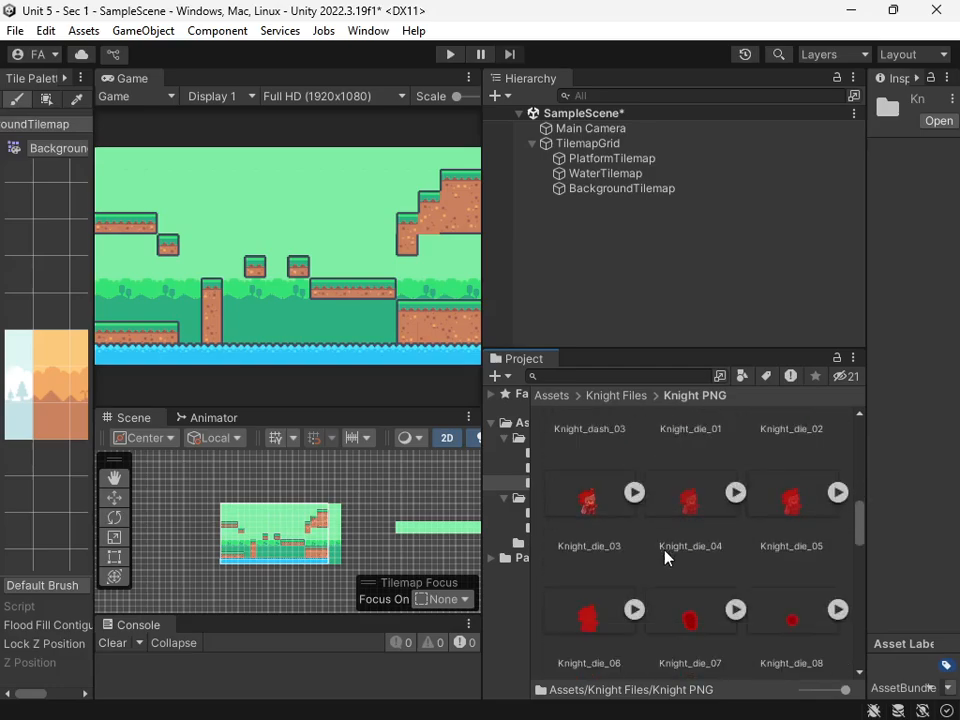
pyautogui.scroll(-2, 636, 628)
pyautogui.scroll(-3, 606, 613)
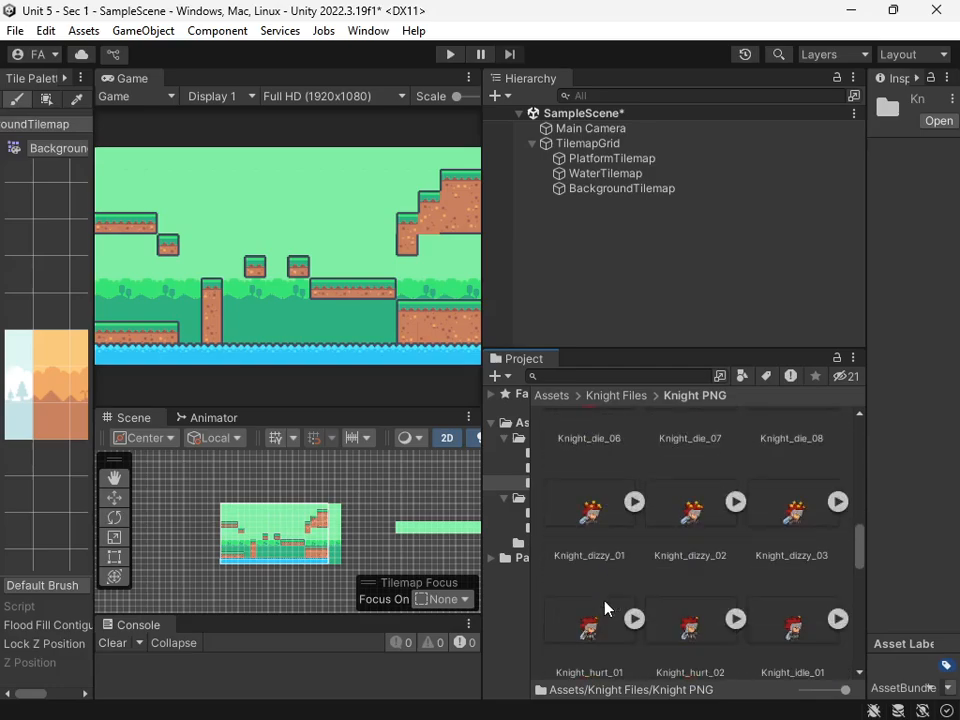
pyautogui.scroll(-1, 745, 531)
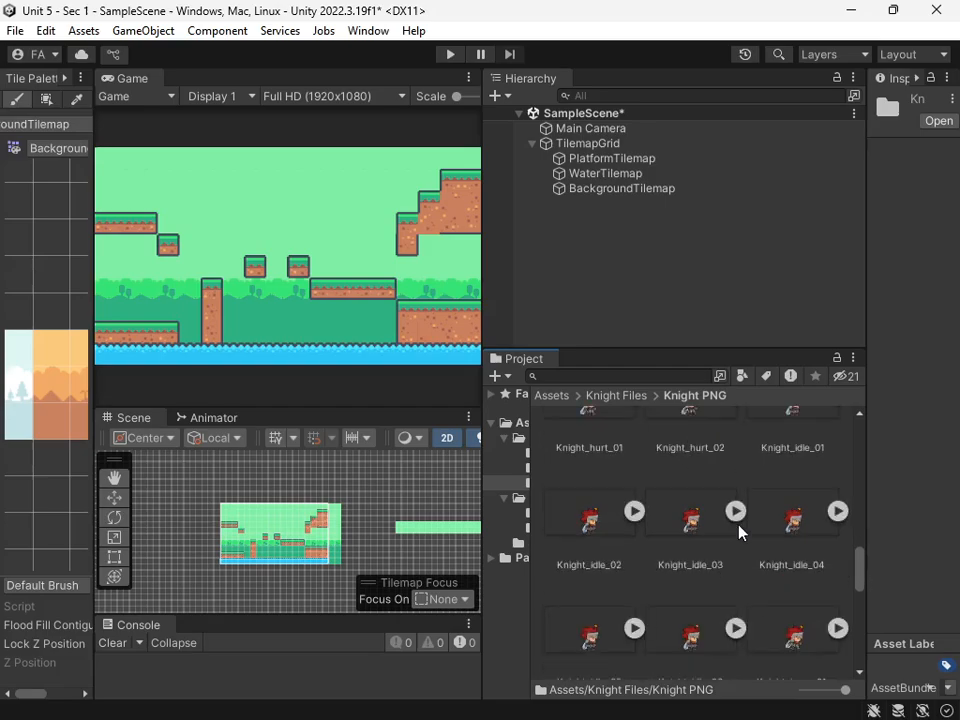
pyautogui.scroll(1, 744, 542)
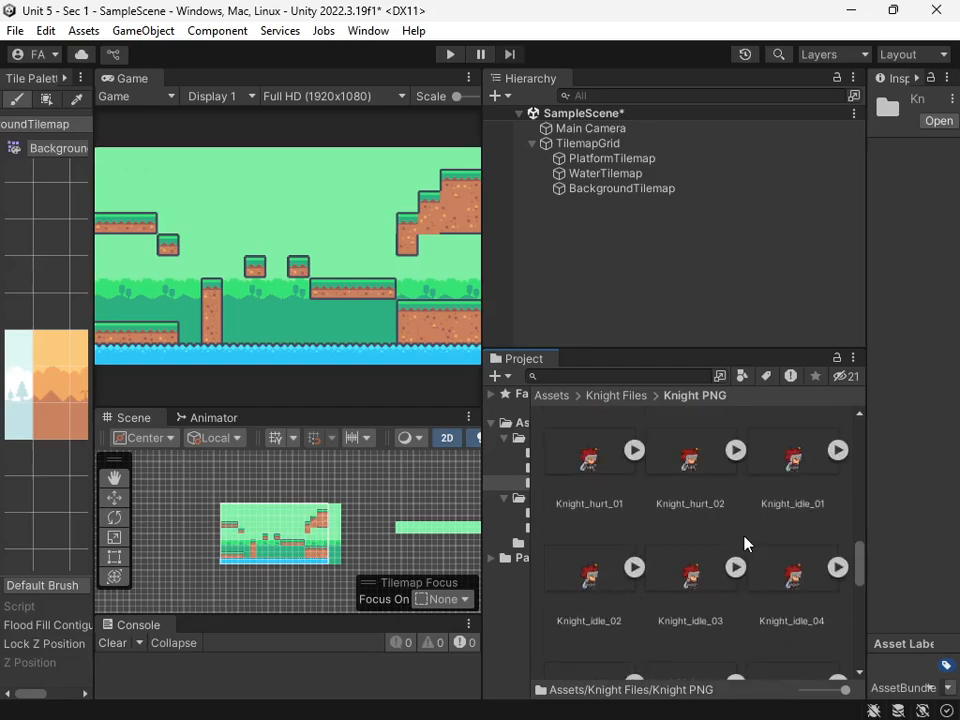
pyautogui.click(791, 458)
pyautogui.moveTo(828, 503); pyautogui.dragTo(568, 295)
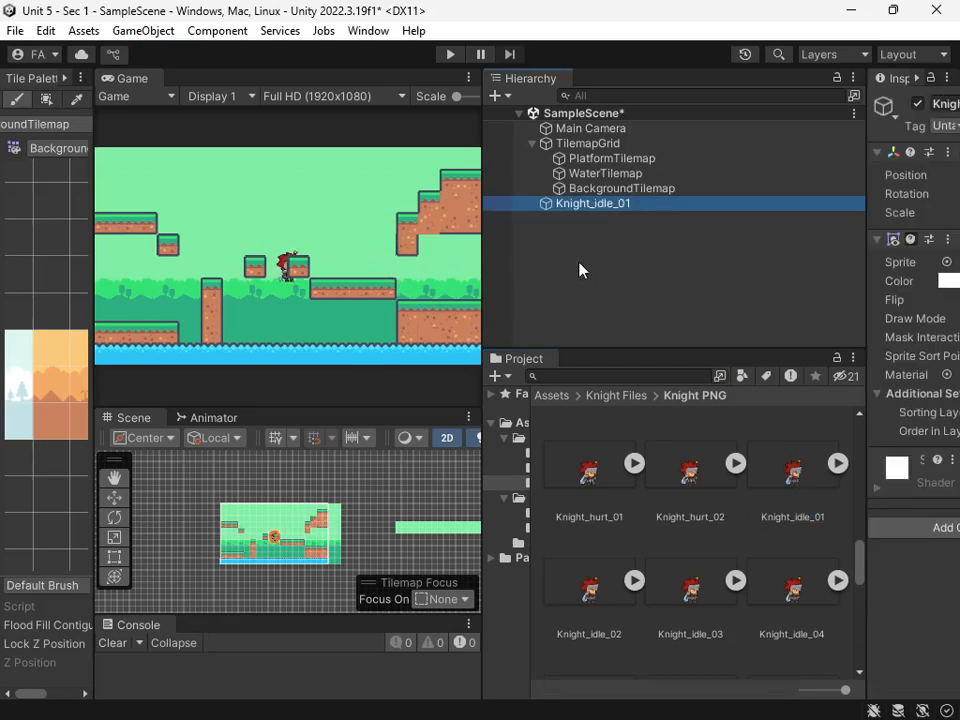
# - Widen the Inspector and set the Knight_idle_01 object's sorting layer to Player
pyautogui.moveTo(864, 319); pyautogui.dragTo(648, 318)
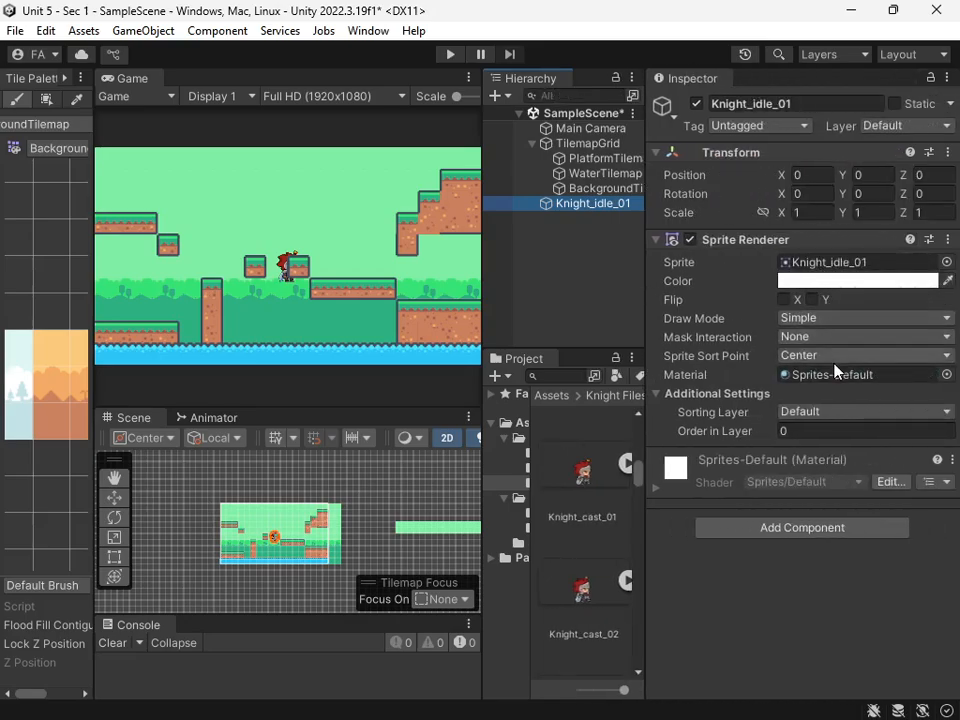
pyautogui.click(829, 412)
pyautogui.click(797, 536)
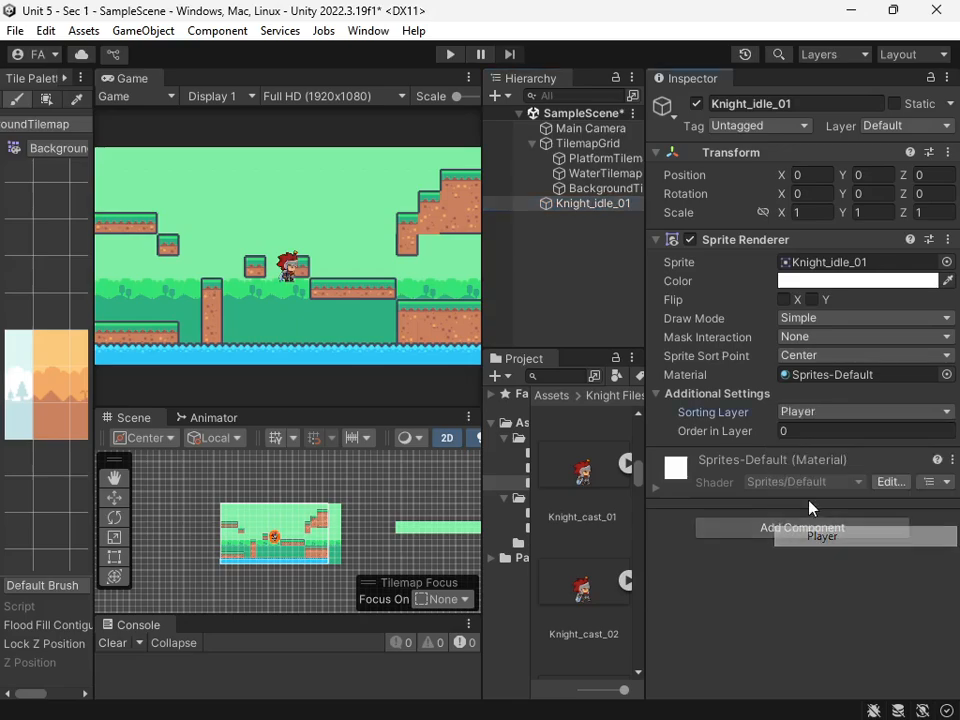
pyautogui.scroll(3, 356, 212)
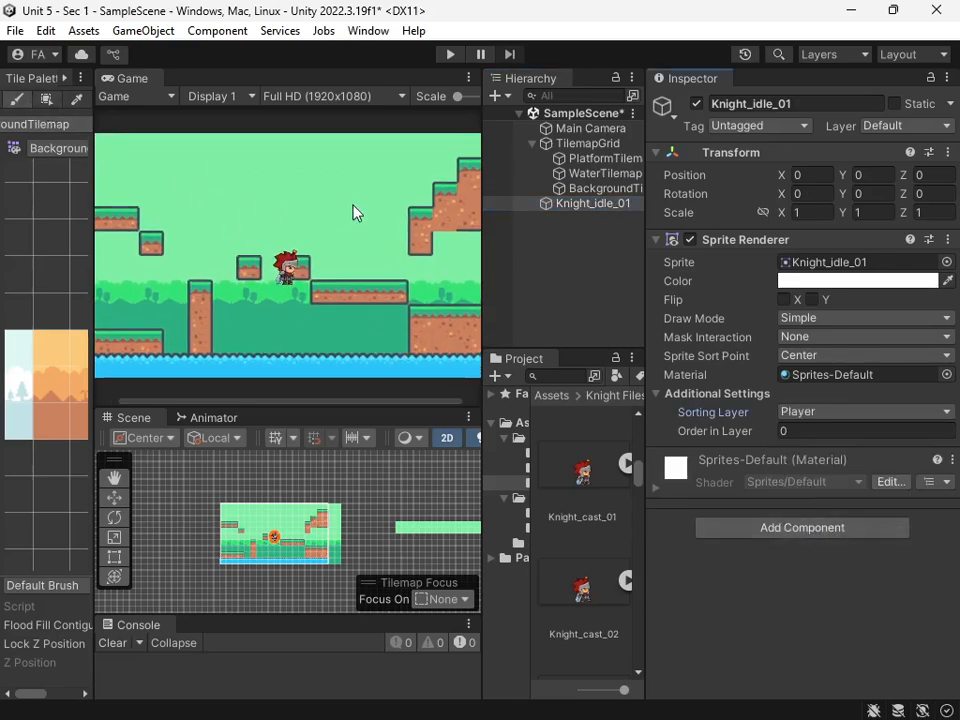
pyautogui.scroll(-3, 332, 206)
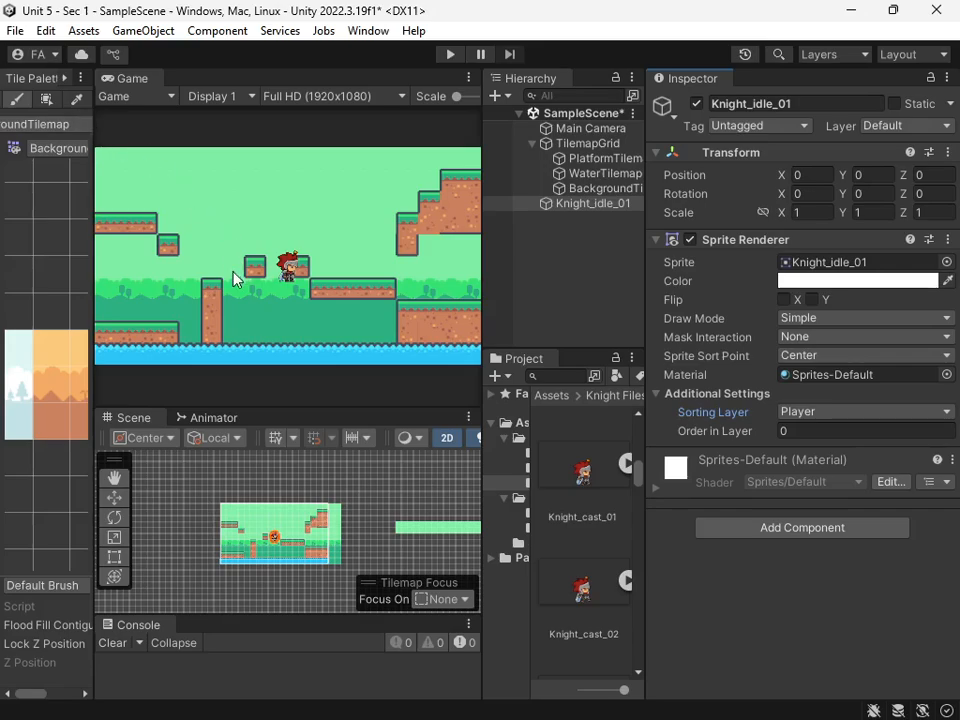
# - Move the knight above the long middle platform, to about X 2.5 and Y 0.9, and briefly run the game to check it
pyautogui.click(114, 497)
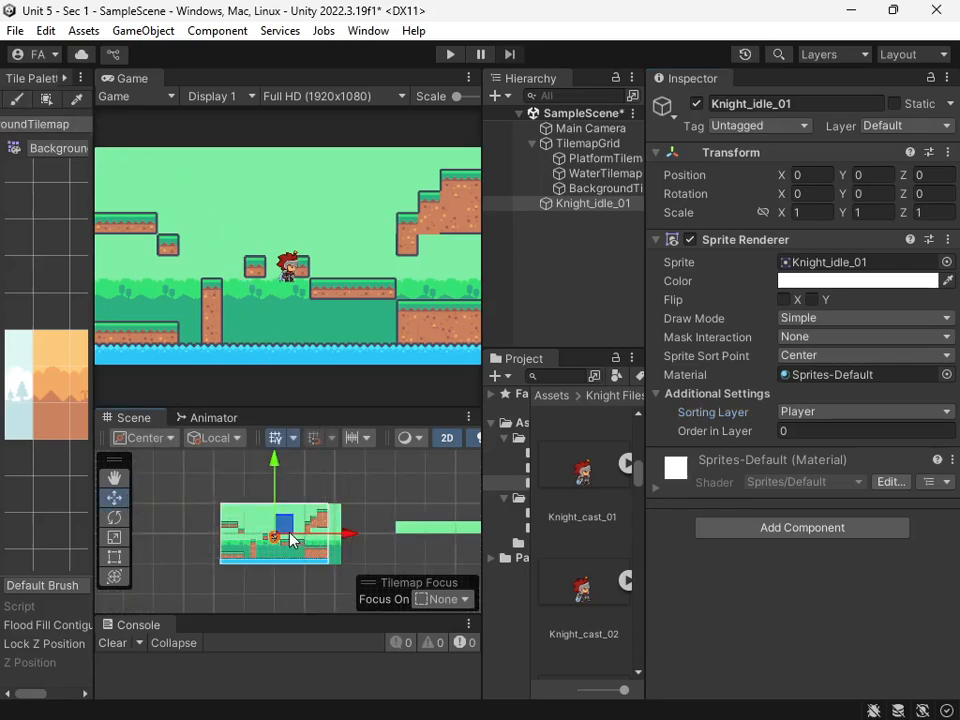
pyautogui.moveTo(291, 540); pyautogui.dragTo(306, 530)
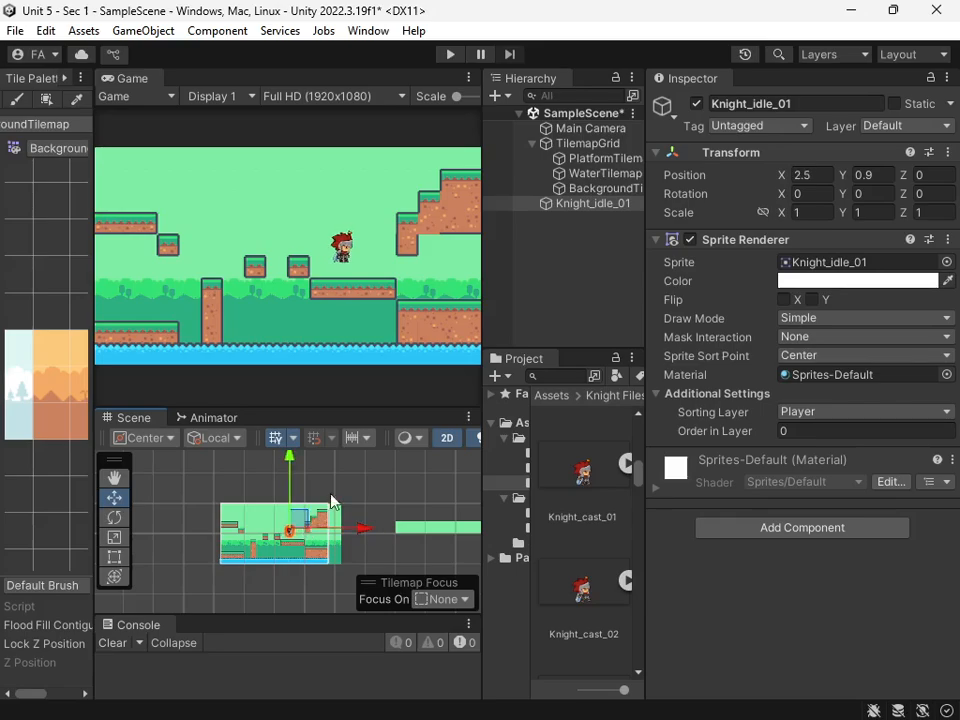
pyautogui.scroll(3, 350, 250)
pyautogui.scroll(2, 355, 252)
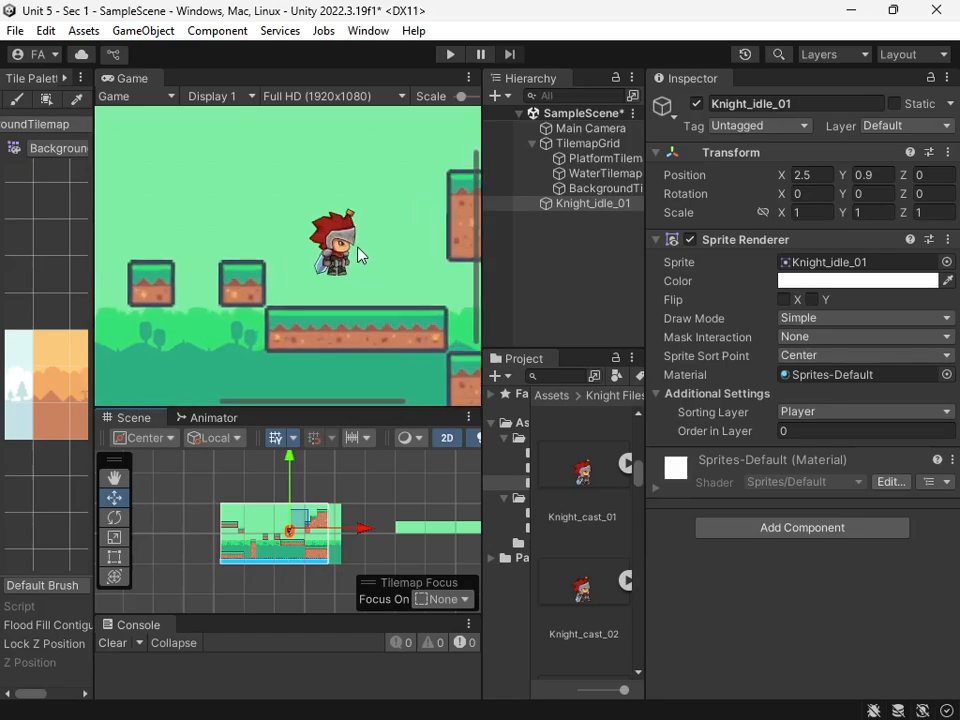
pyautogui.click(451, 55)
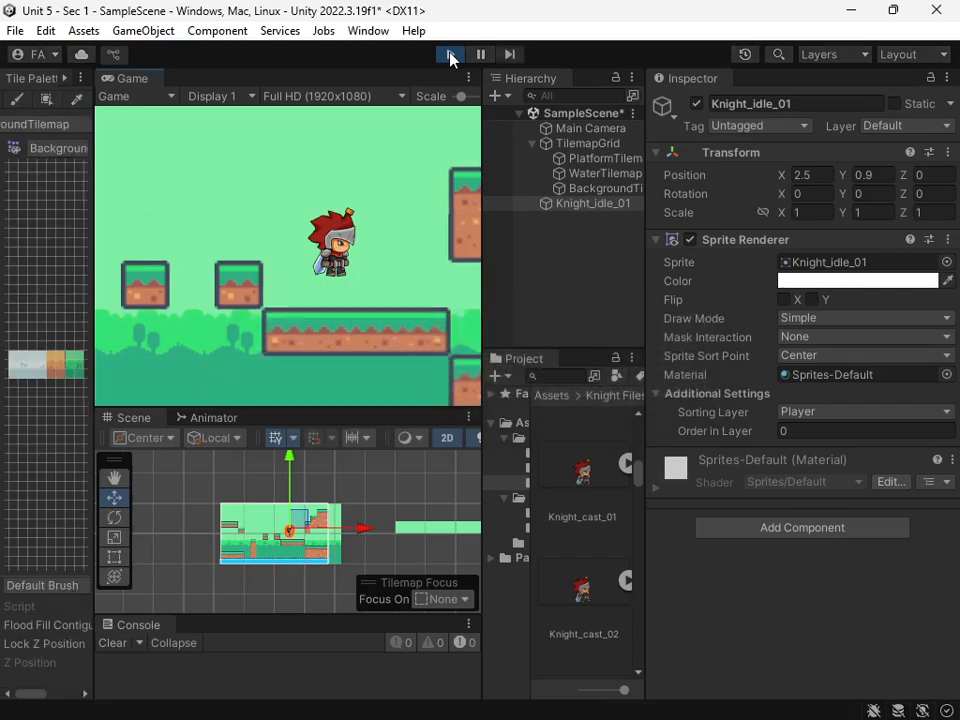
pyautogui.click(451, 55)
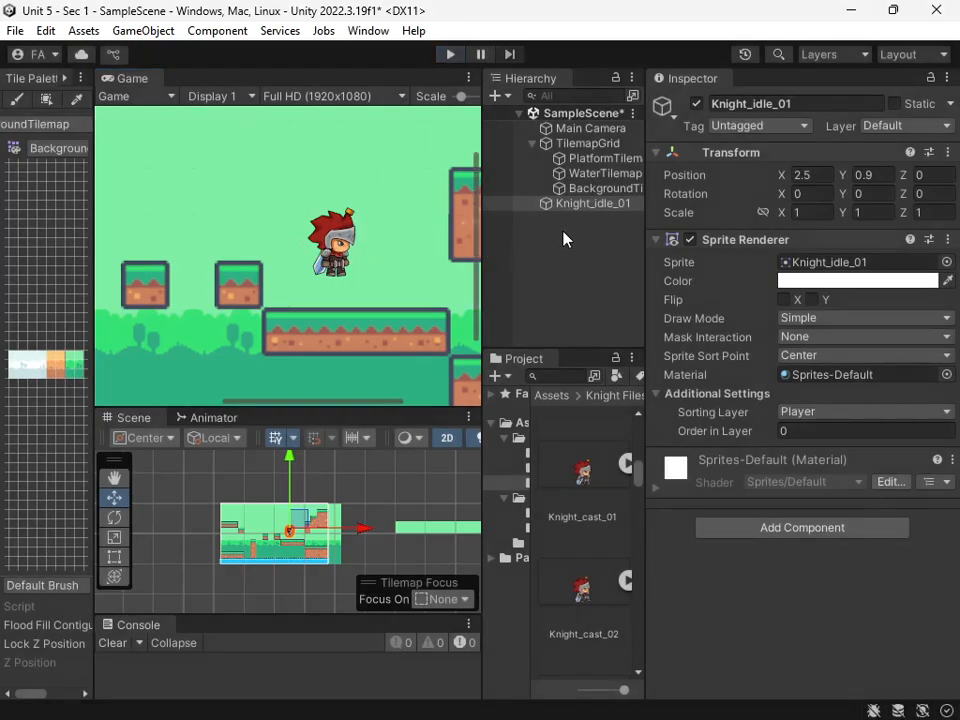
# - Rename the Knight_idle_01 object in the scene hierarchy to Player
pyautogui.click(611, 205)
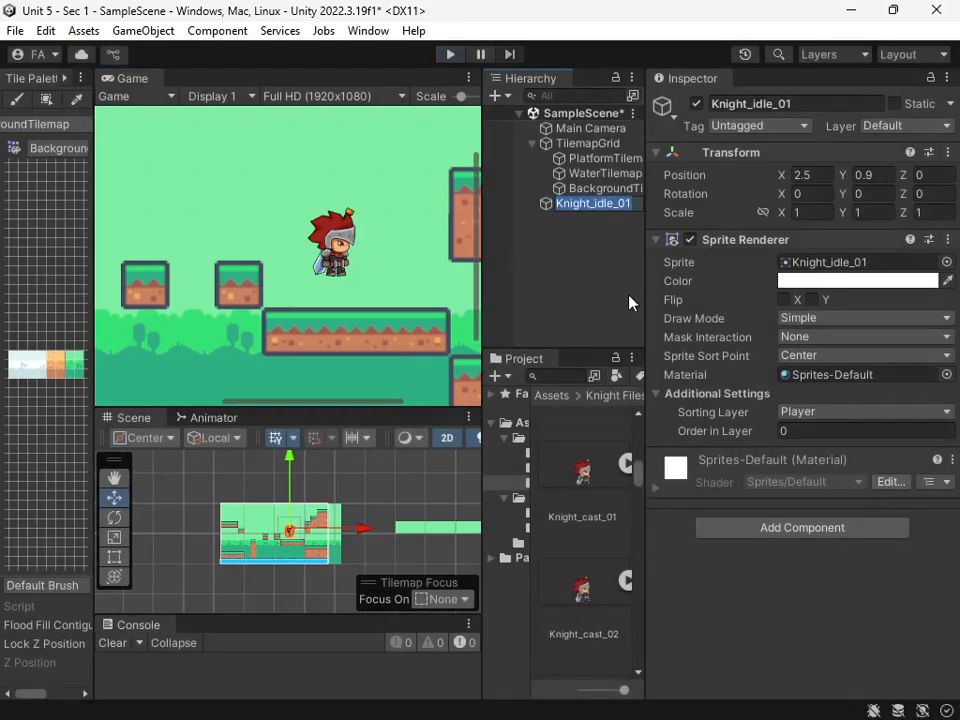
pyautogui.press('F2')
pyautogui.write('Player')
pyautogui.press('Return')
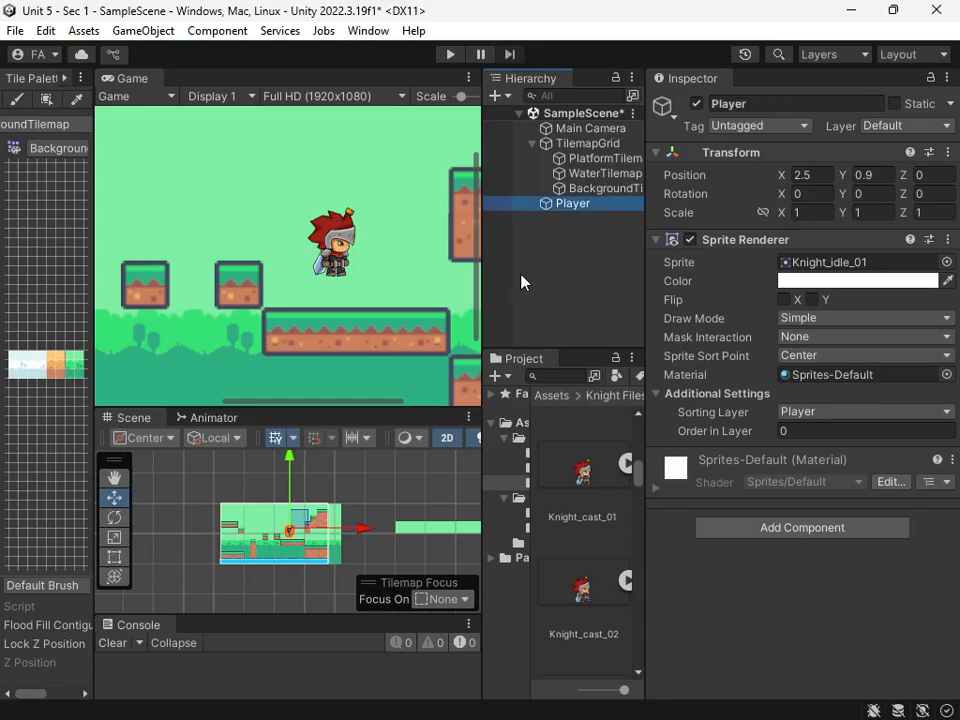
# - Add a Rigidbody 2D component to the Player object and collapse its settings
pyautogui.moveTo(481, 246); pyautogui.dragTo(556, 262)
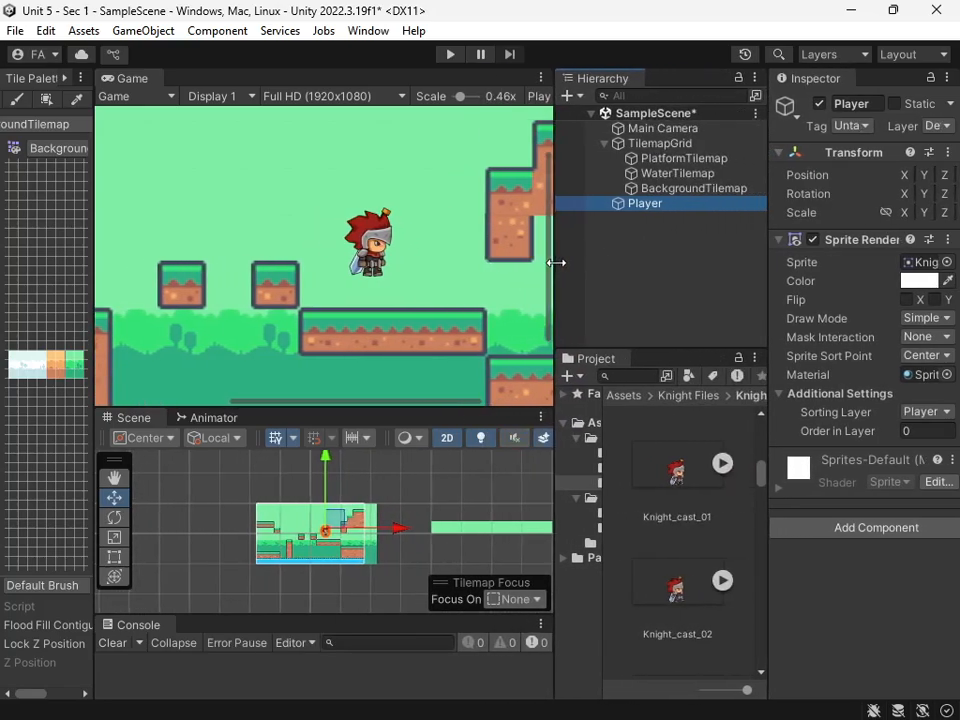
pyautogui.click(840, 528)
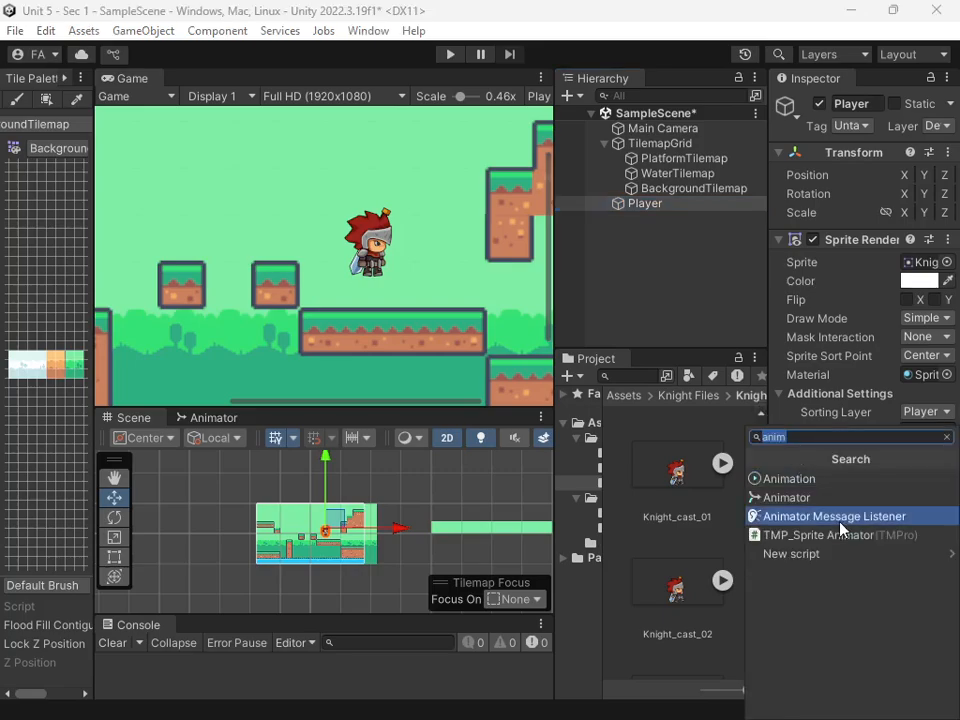
pyautogui.write('rigid')
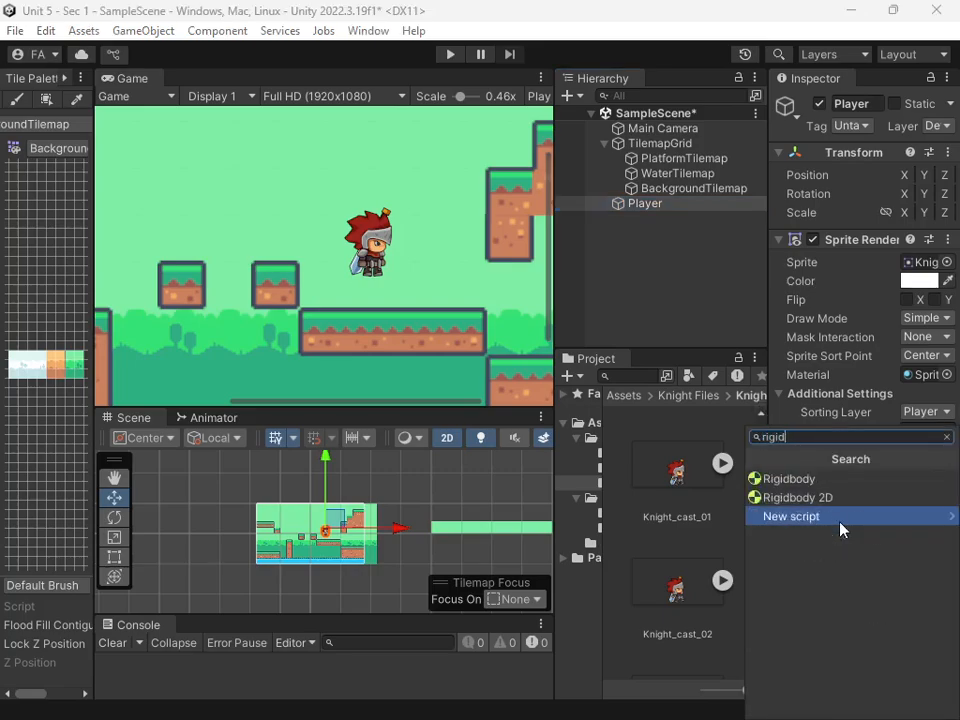
pyautogui.click(818, 498)
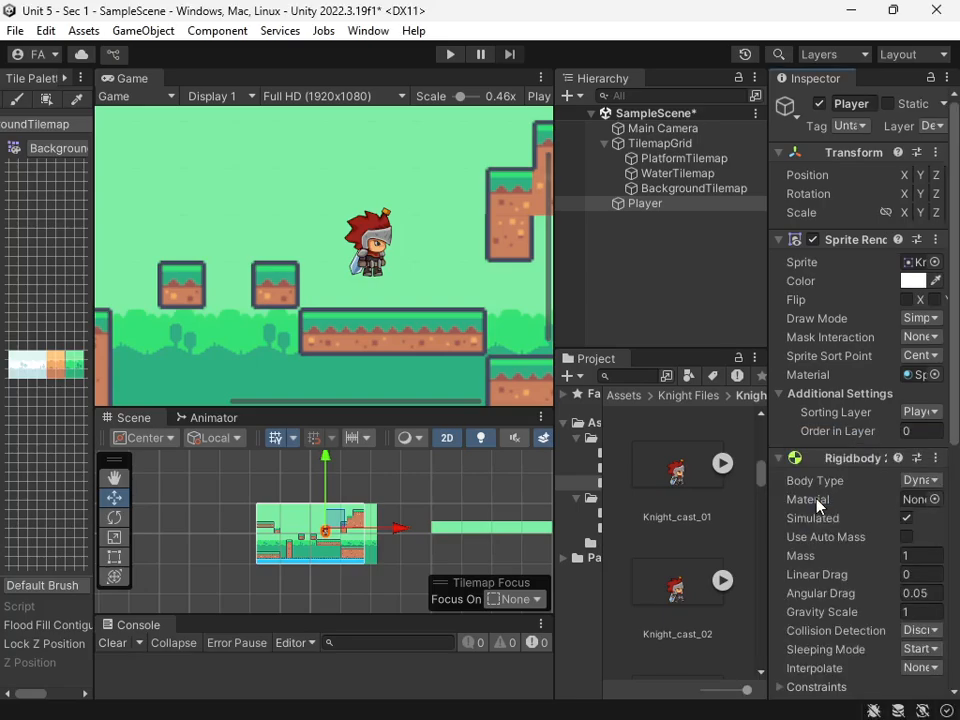
pyautogui.scroll(-5, 805, 500)
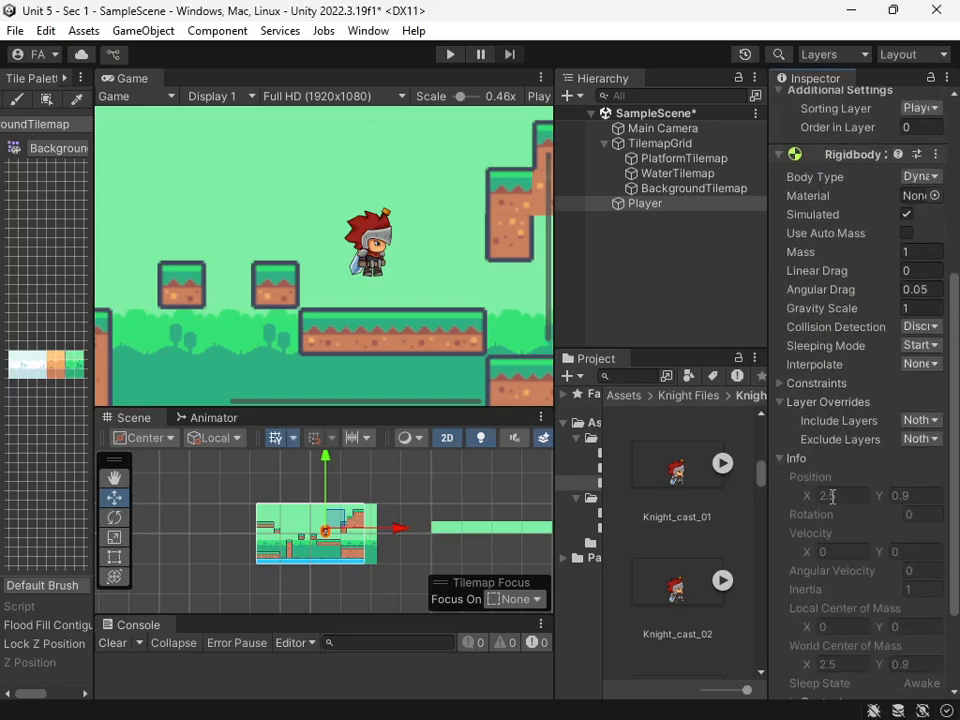
pyautogui.click(822, 157)
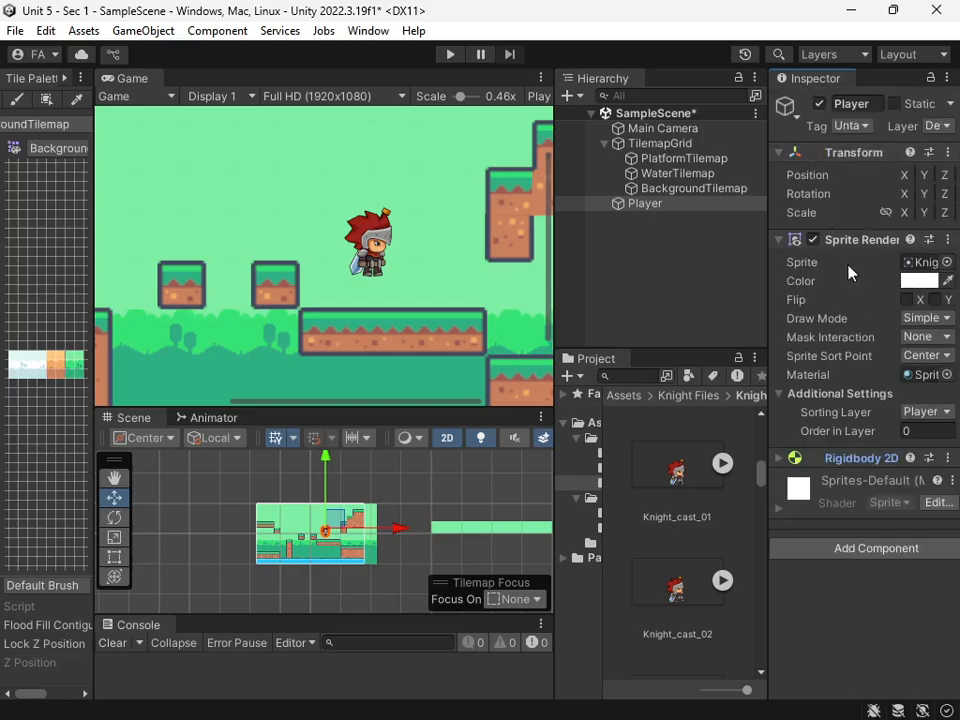
# - Add a Box Collider 2D component to the Player object
pyautogui.click(876, 548)
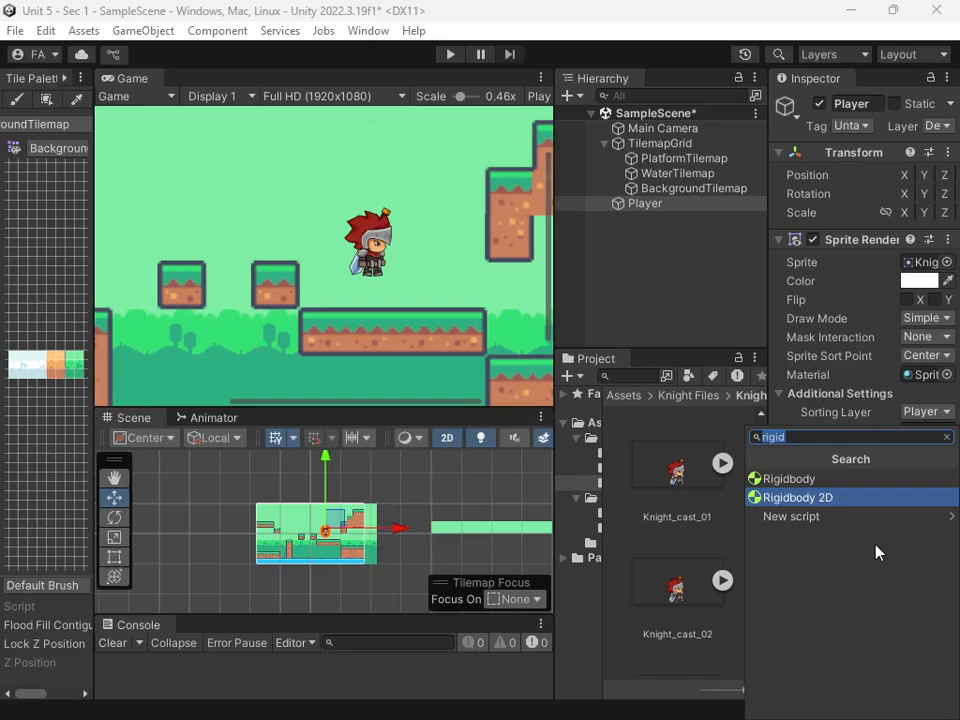
pyautogui.write('bco')
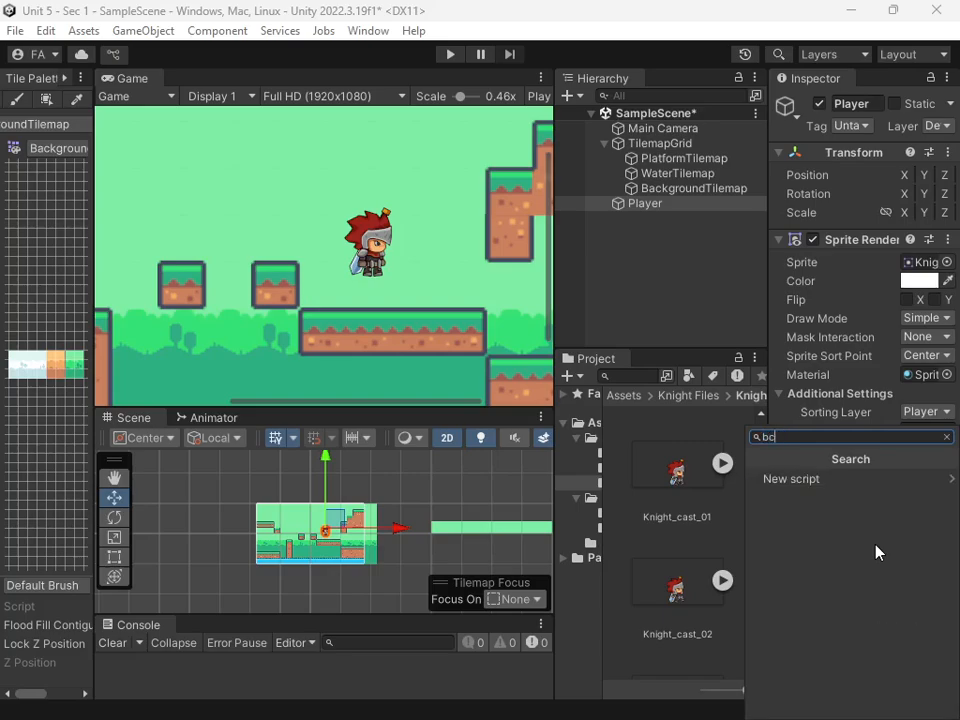
pyautogui.press('BackSpace')
pyautogui.press('BackSpace')
pyautogui.write('ox')
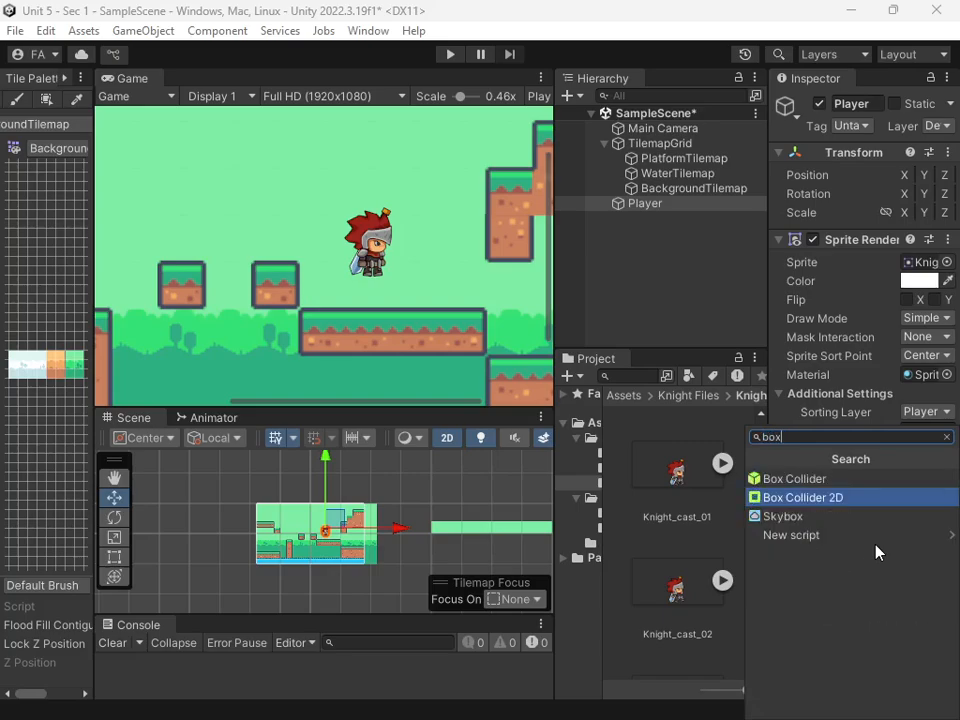
pyautogui.click(835, 507)
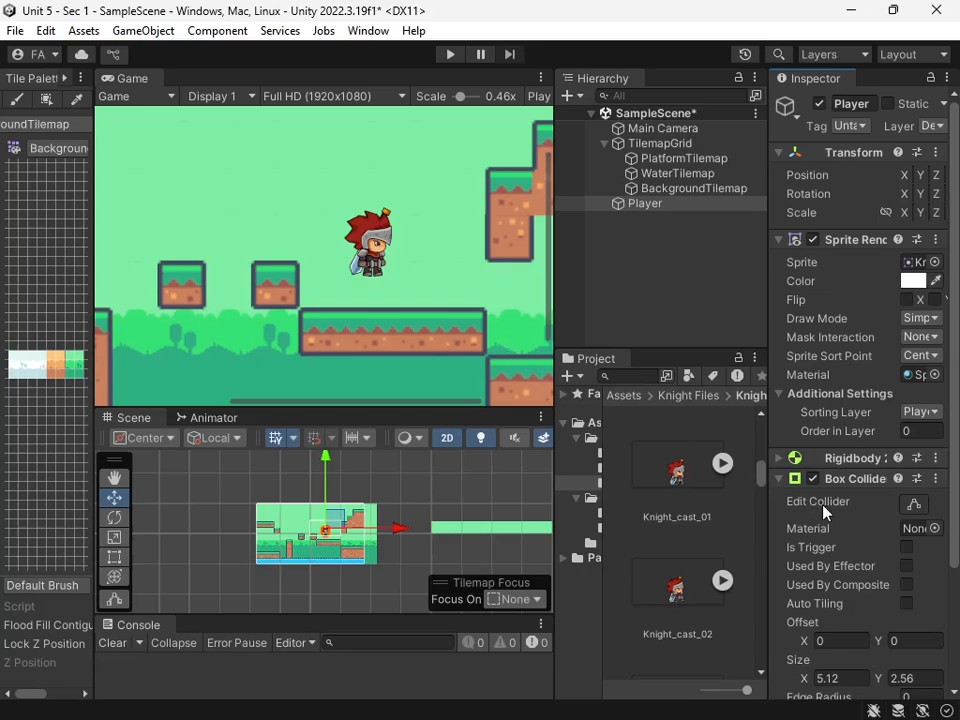
# - Deactivate the BackgroundTilemap object so the player's collider outline can be seen while editing
pyautogui.click(912, 505)
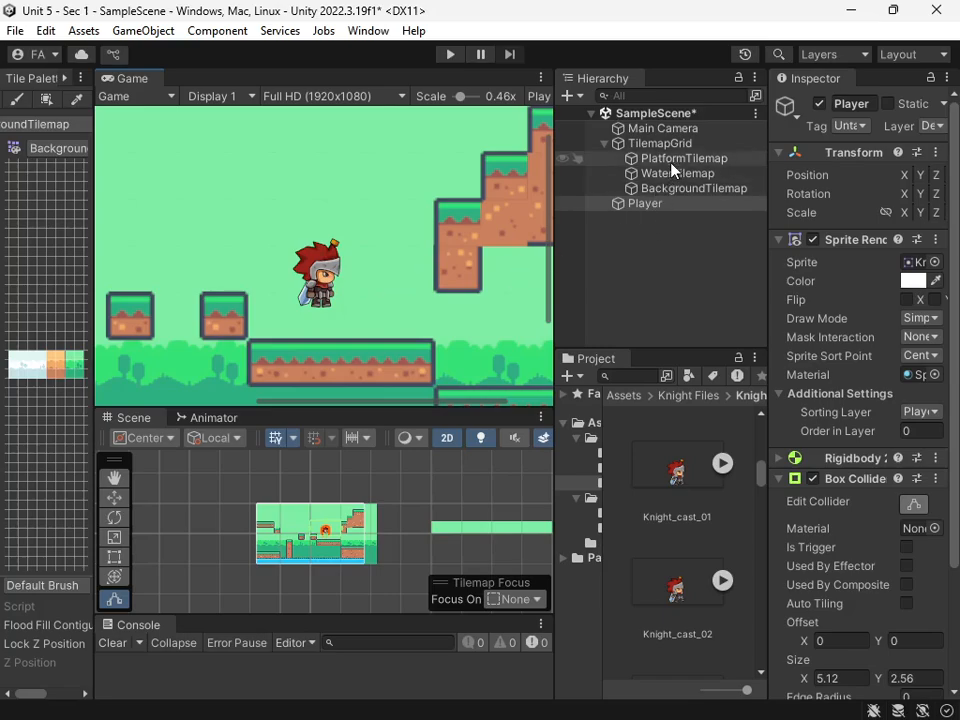
pyautogui.click(694, 188)
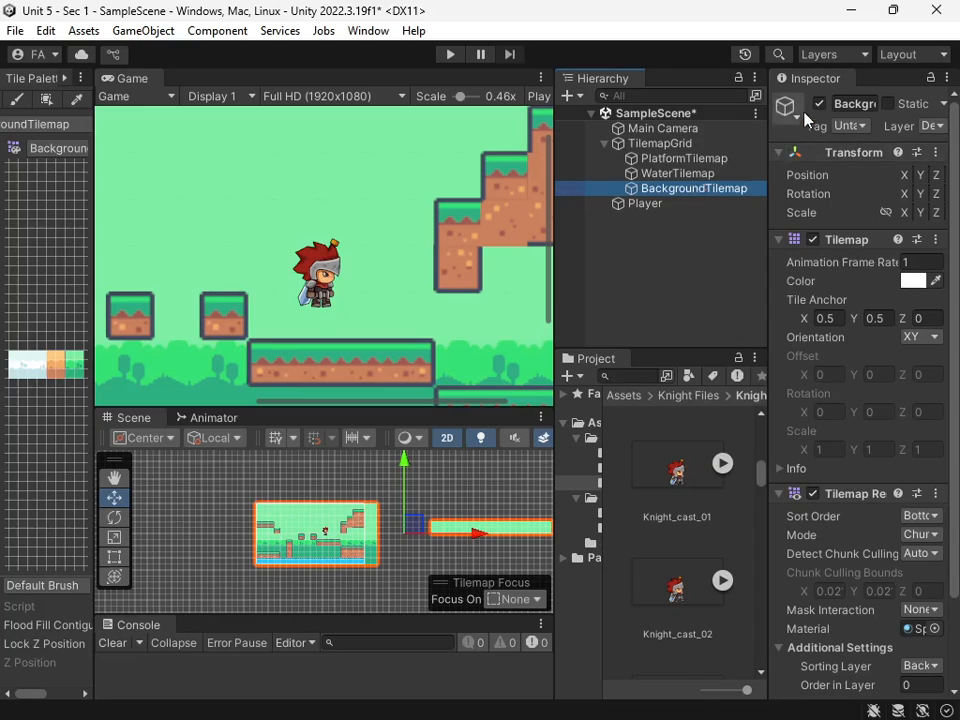
pyautogui.click(819, 103)
pyautogui.scroll(2, 381, 276)
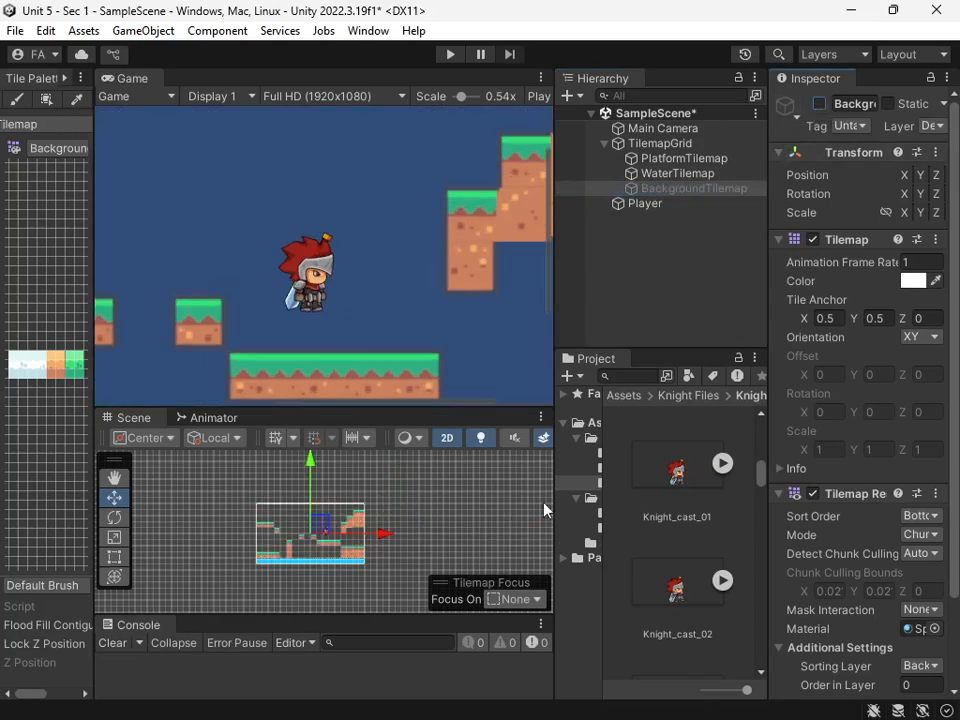
# - Edit the Player's box collider in an enlarged Scene view, narrowing it symmetrically to about 0.81 wide around the knight's body
pyautogui.click(652, 204)
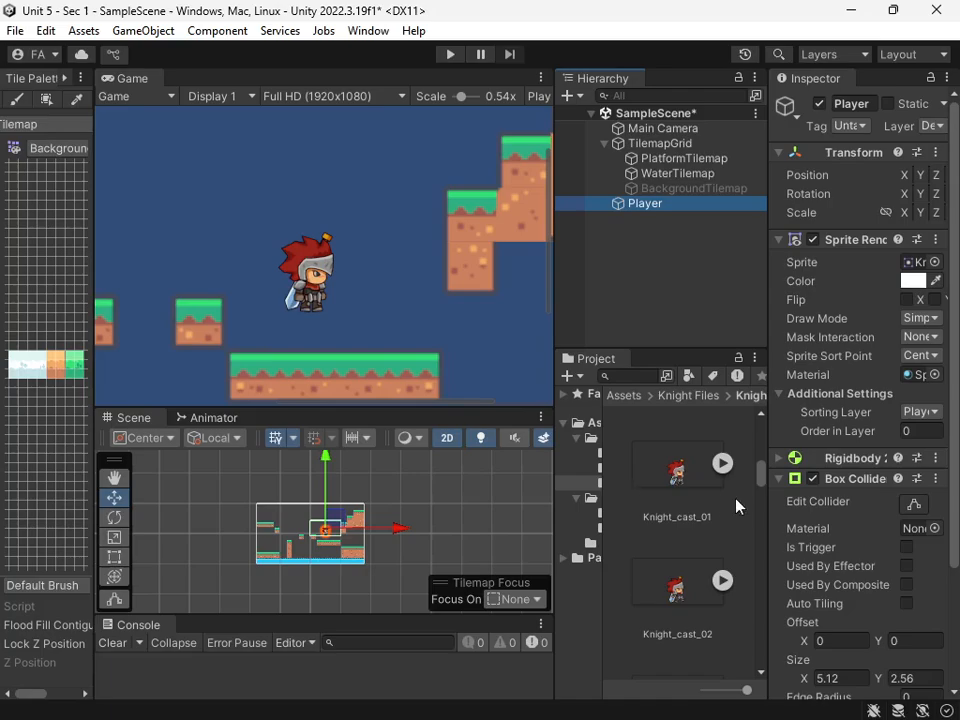
pyautogui.click(913, 505)
pyautogui.scroll(-3, 318, 320)
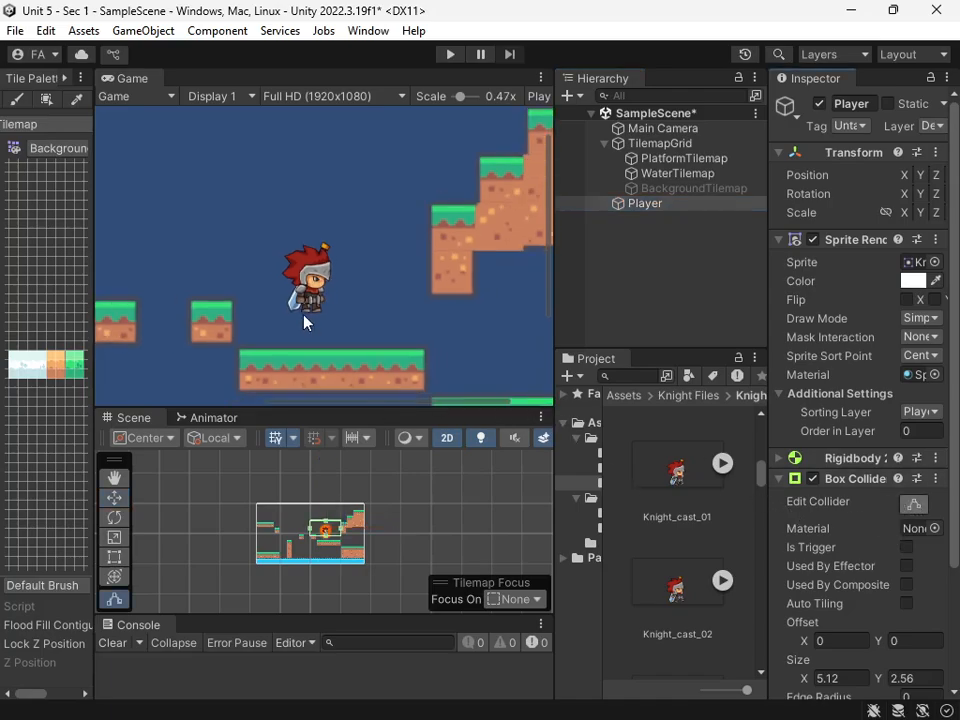
pyautogui.scroll(-2, 330, 323)
pyautogui.scroll(4, 379, 308)
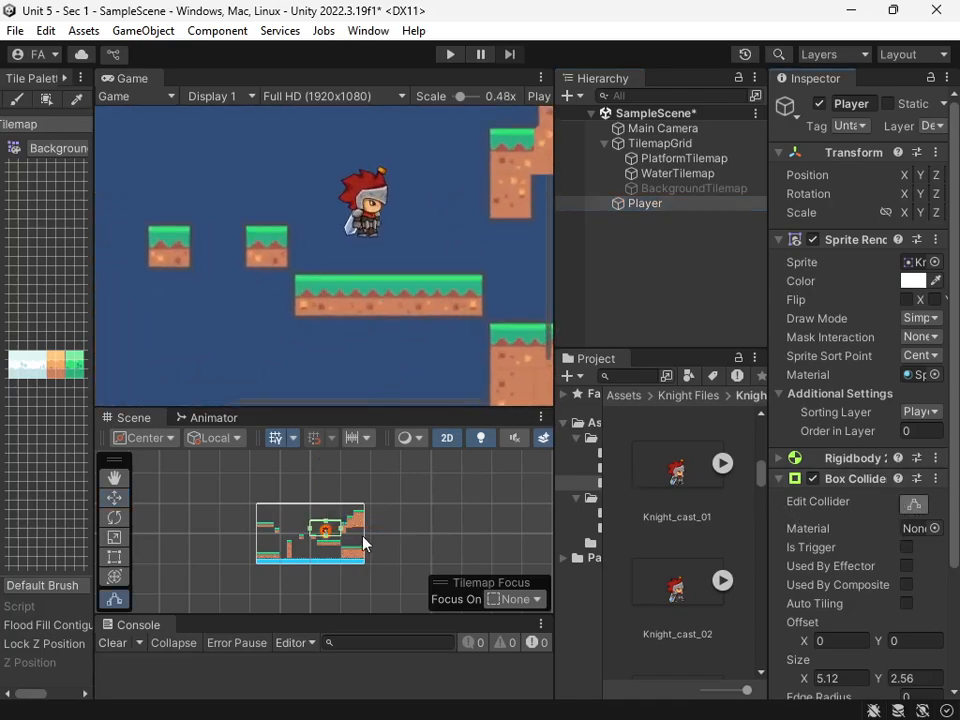
pyautogui.scroll(2, 364, 544)
pyautogui.scroll(2, 361, 549)
pyautogui.moveTo(341, 289); pyautogui.dragTo(341, 148)
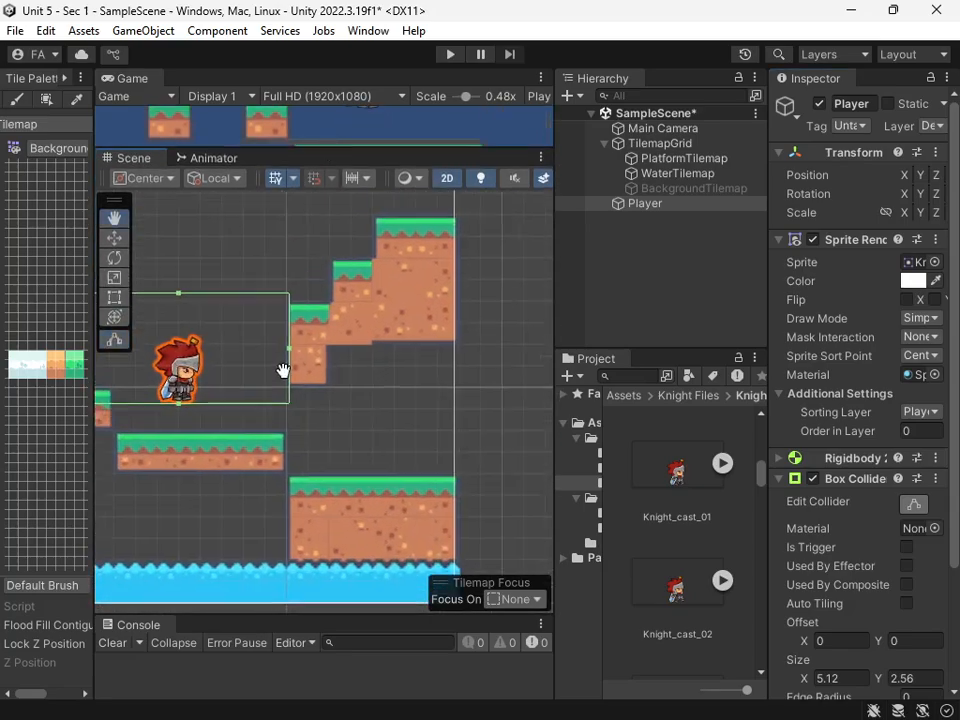
pyautogui.scroll(5, 410, 450)
pyautogui.moveTo(380, 446); pyautogui.dragTo(454, 463, button='middle')
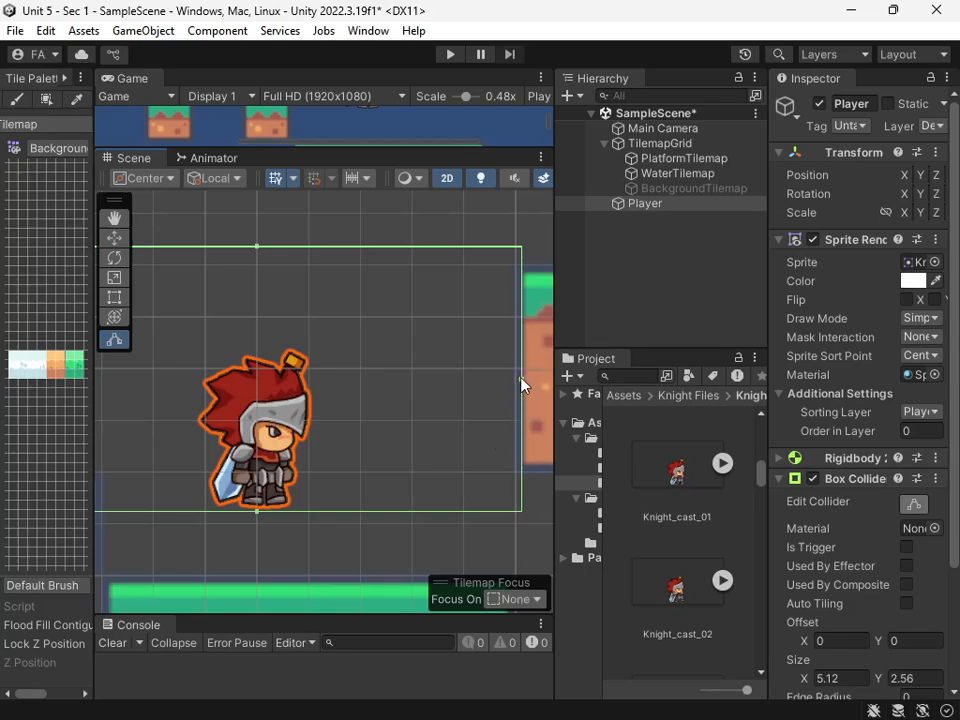
pyautogui.moveTo(522, 383); pyautogui.dragTo(298, 398)
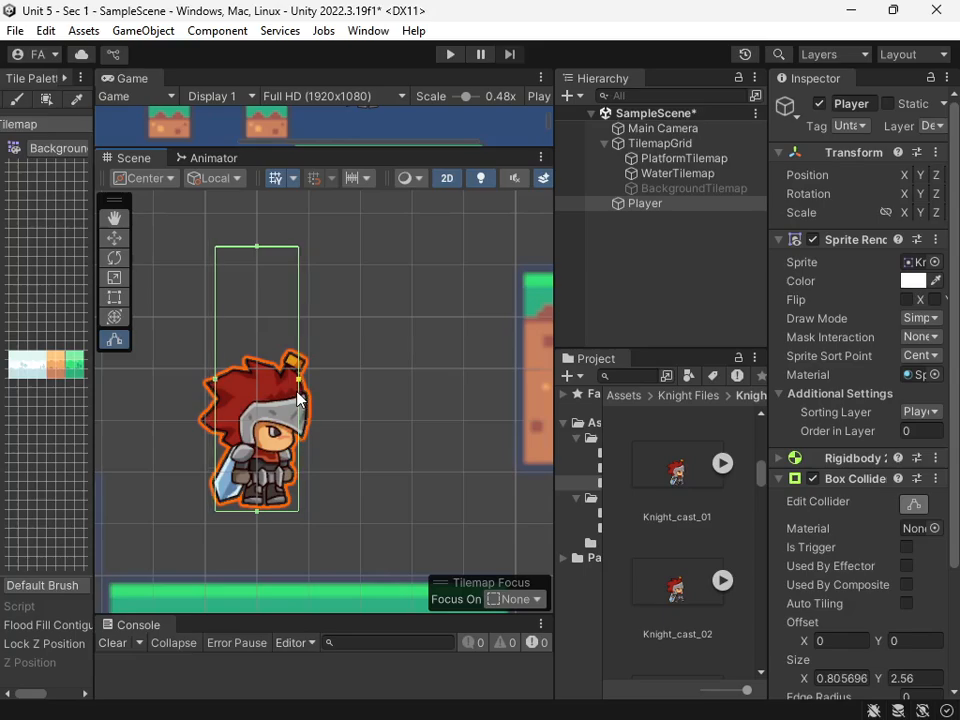
# - Fit the Player collider's upper and lower edges to the knight's head and feet, about 1.37 high, and finish editing it
pyautogui.moveTo(255, 248); pyautogui.dragTo(257, 366)
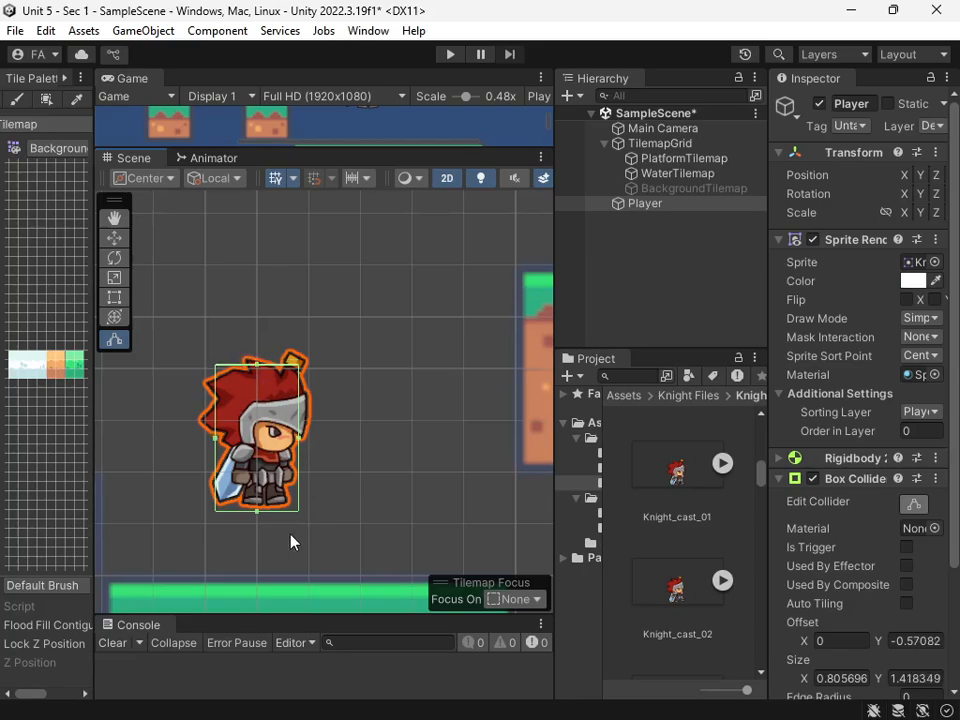
pyautogui.moveTo(257, 518); pyautogui.dragTo(257, 509)
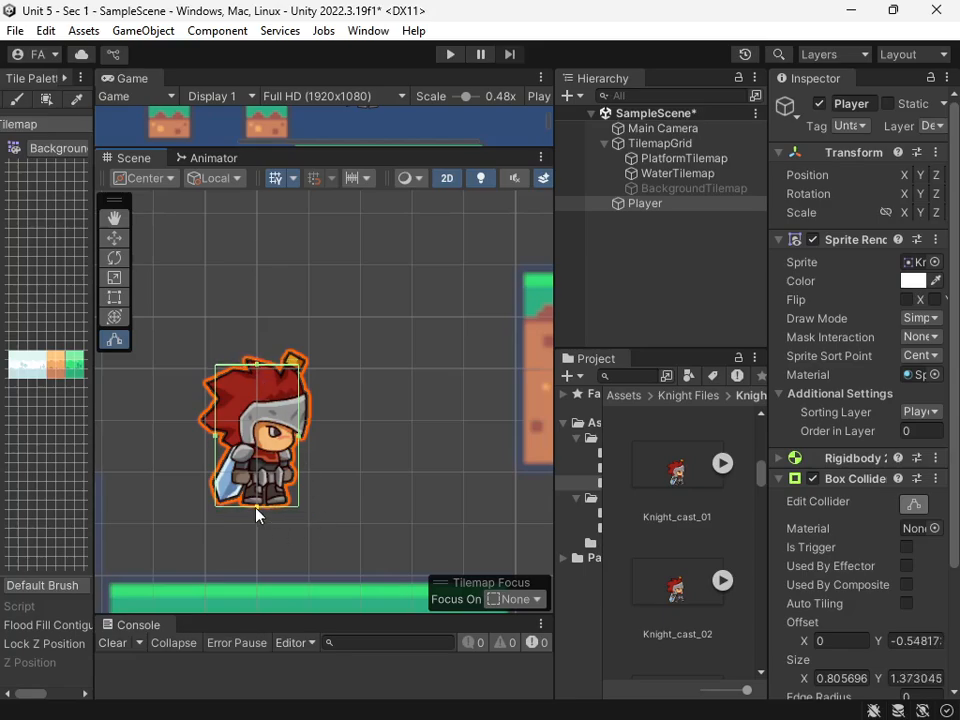
pyautogui.click(328, 545)
pyautogui.click(291, 467)
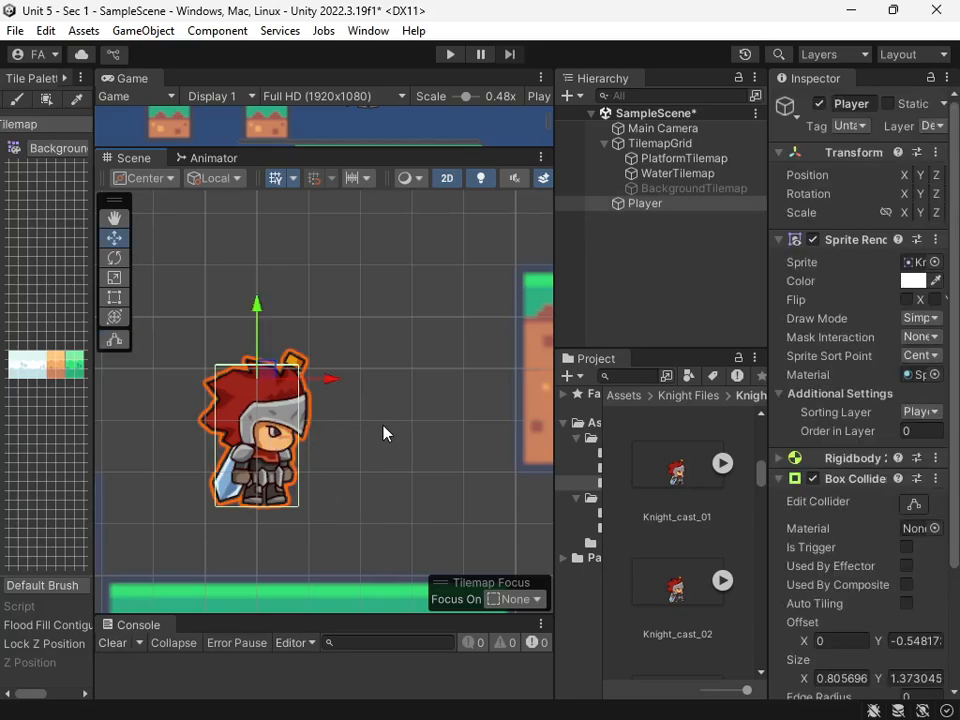
# - Reactivate the BackgroundTilemap object and briefly run the game to test how the player falls
pyautogui.scroll(-8, 392, 411)
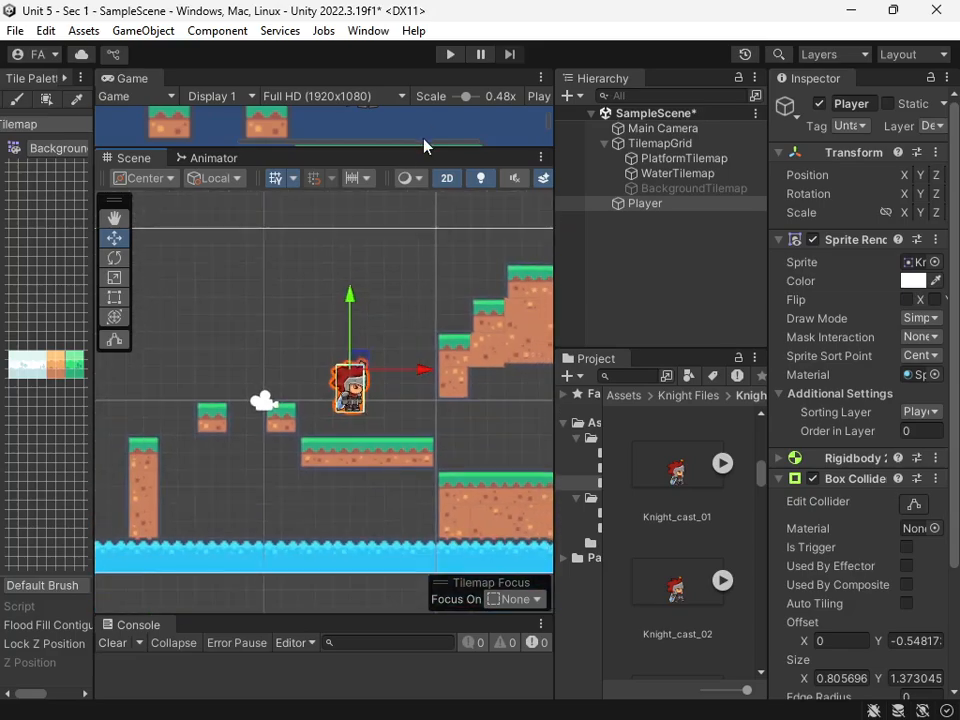
pyautogui.moveTo(426, 146); pyautogui.dragTo(407, 422)
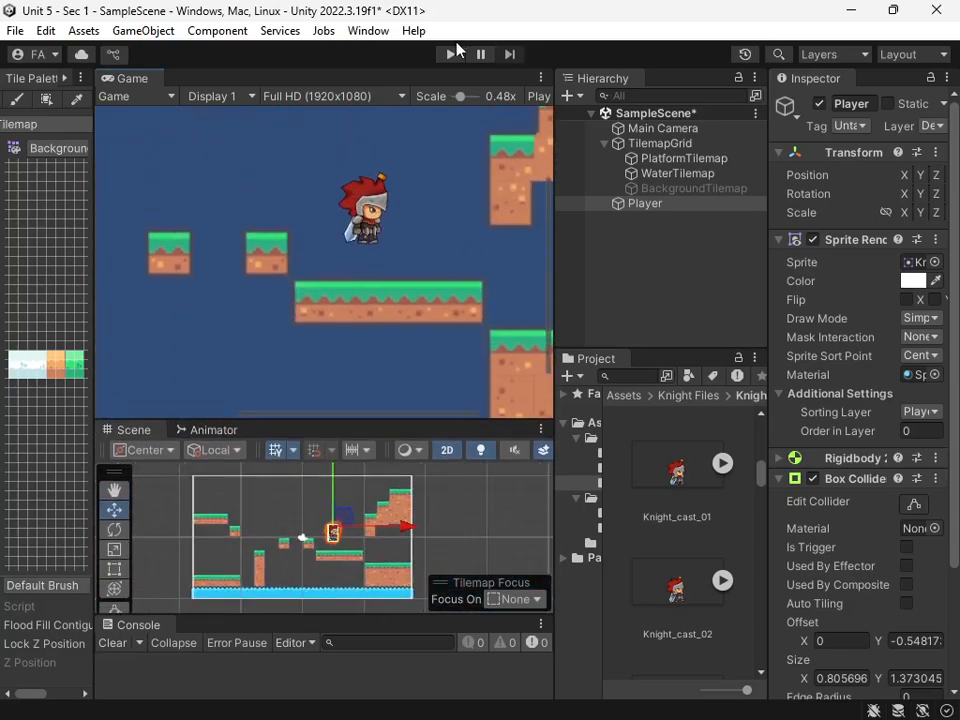
pyautogui.click(680, 188)
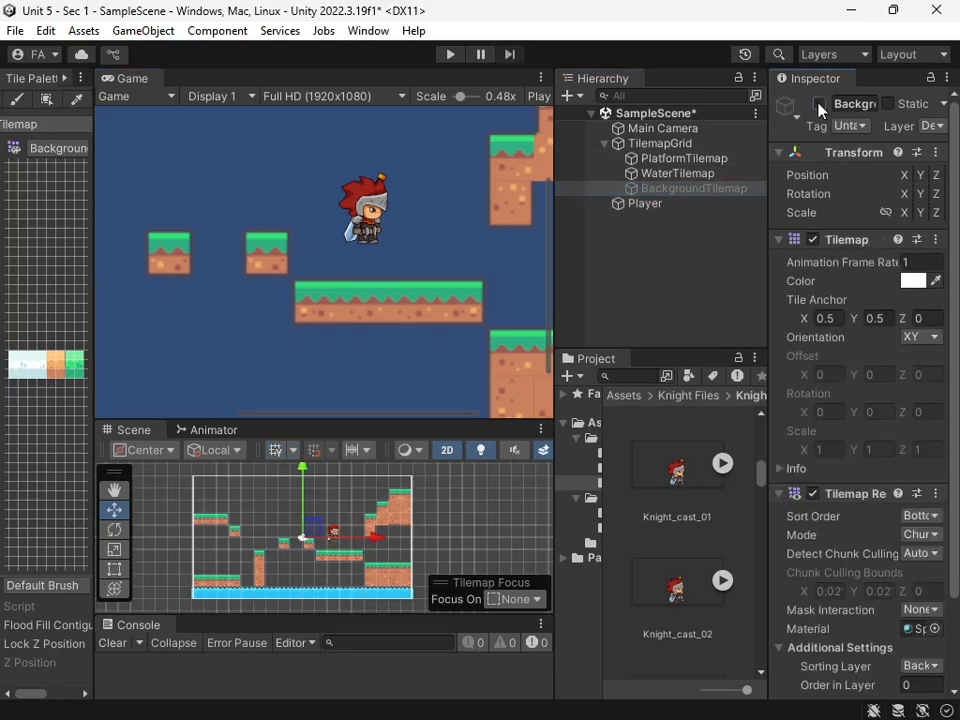
pyautogui.click(819, 103)
pyautogui.click(450, 54)
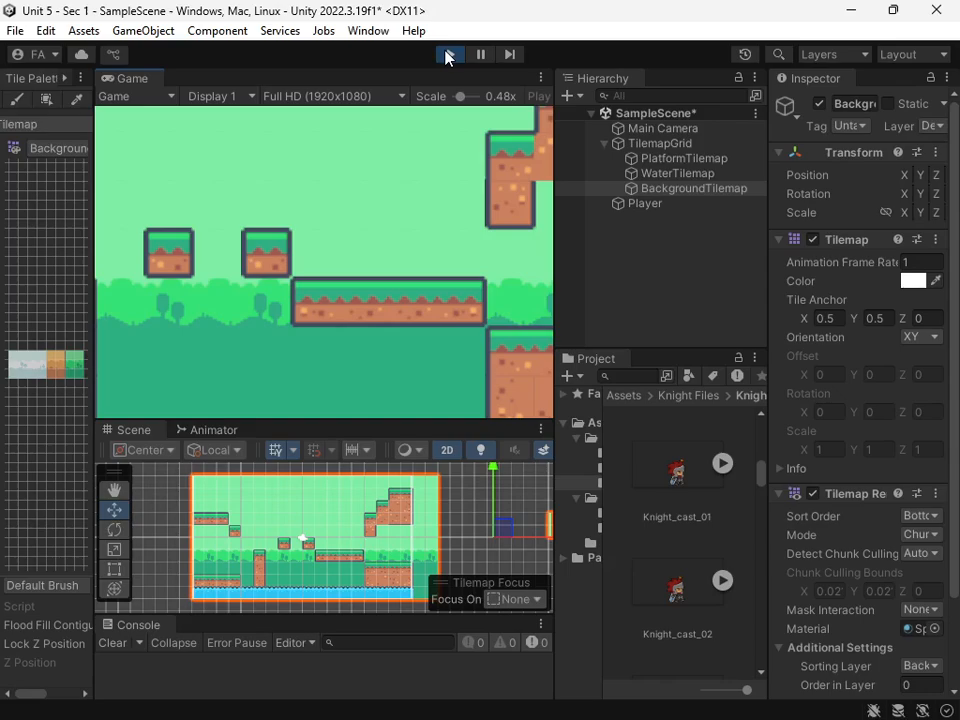
pyautogui.click(447, 55)
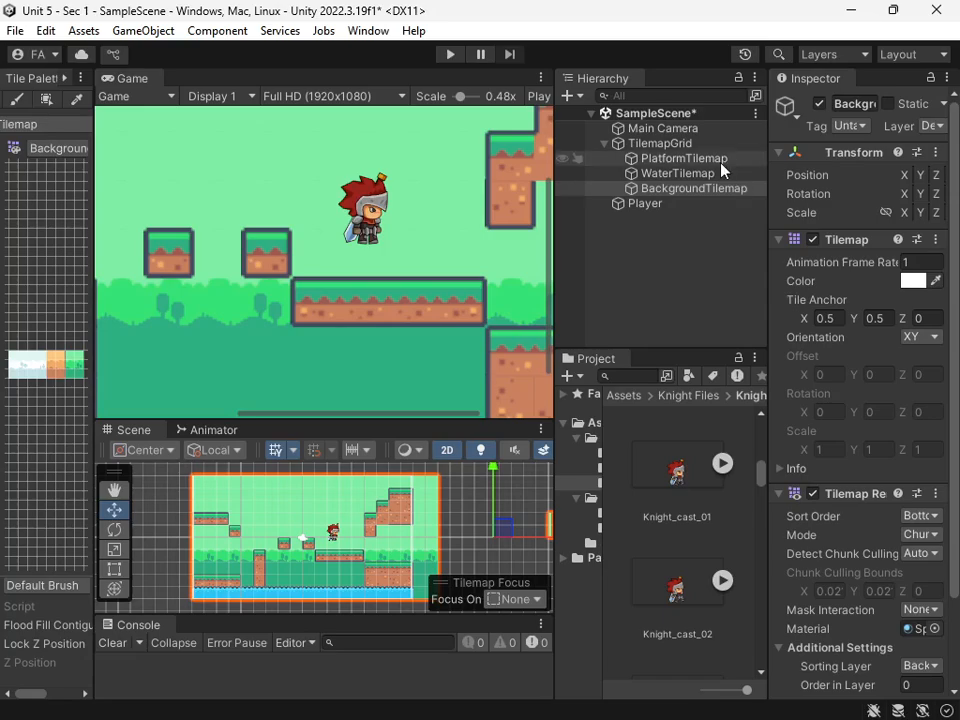
# - Widen the Inspector and add a Tilemap Collider 2D component to the PlatformTilemap object
pyautogui.click(690, 158)
pyautogui.moveTo(765, 267); pyautogui.dragTo(702, 262)
pyautogui.scroll(-3, 840, 420)
pyautogui.click(882, 672)
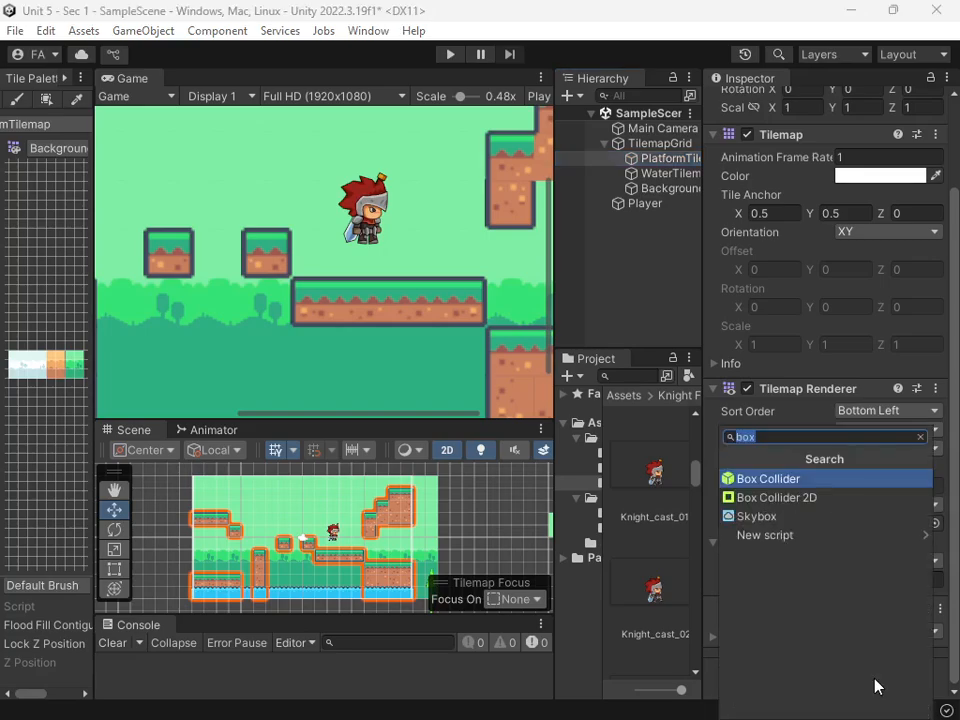
pyautogui.write('collider')
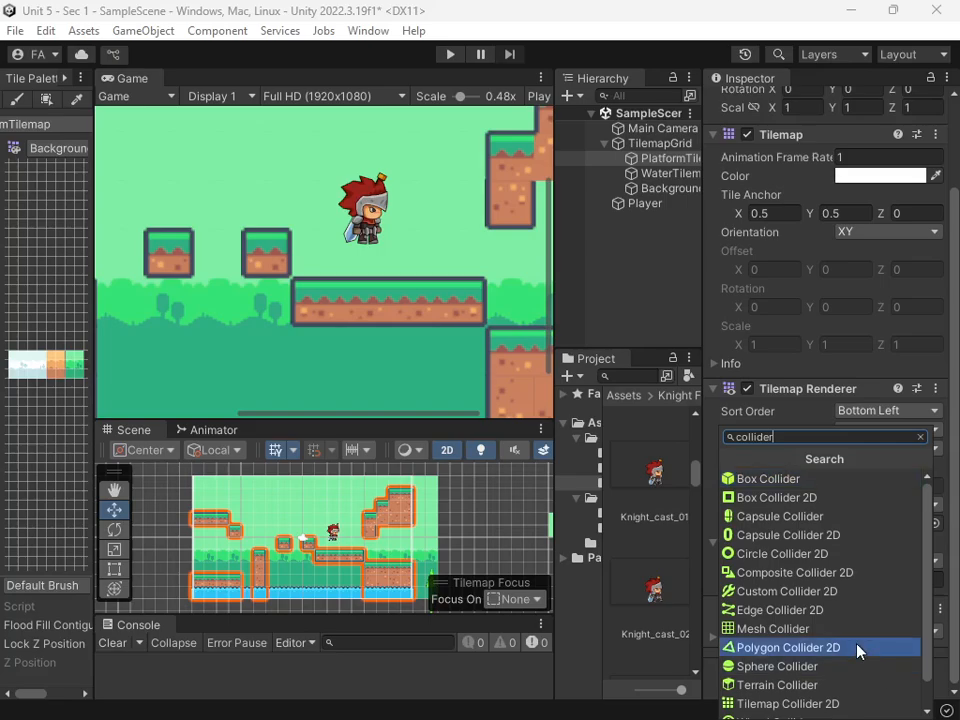
pyautogui.click(836, 704)
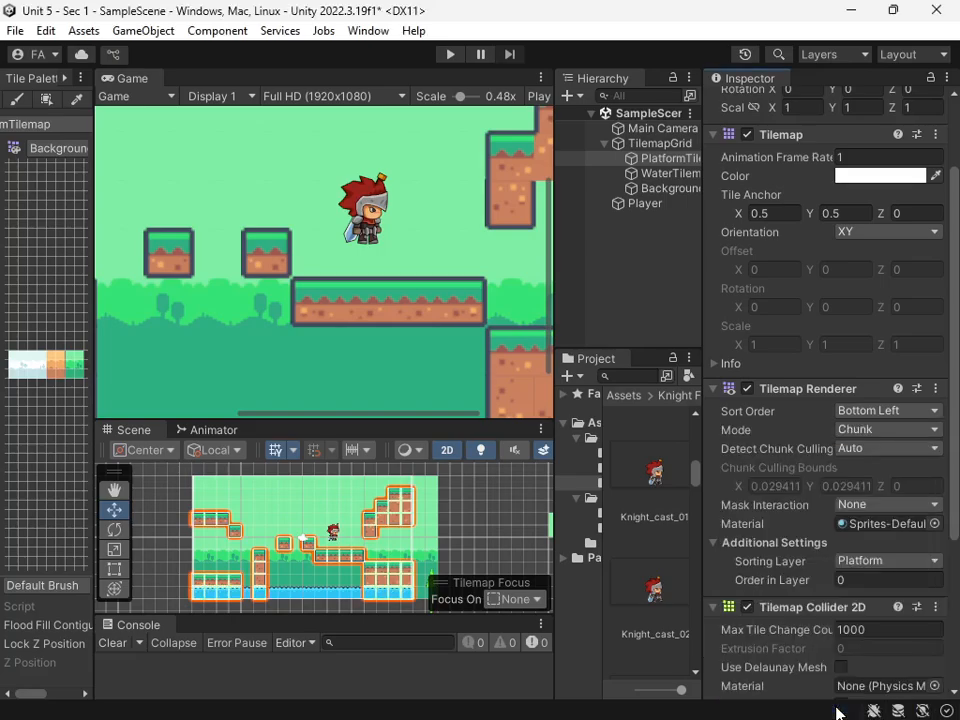
# - Examine the PlatformTilemap's new collider settings and the collider outlines around its individual tiles in an enlarged Scene view
pyautogui.scroll(-3, 790, 640)
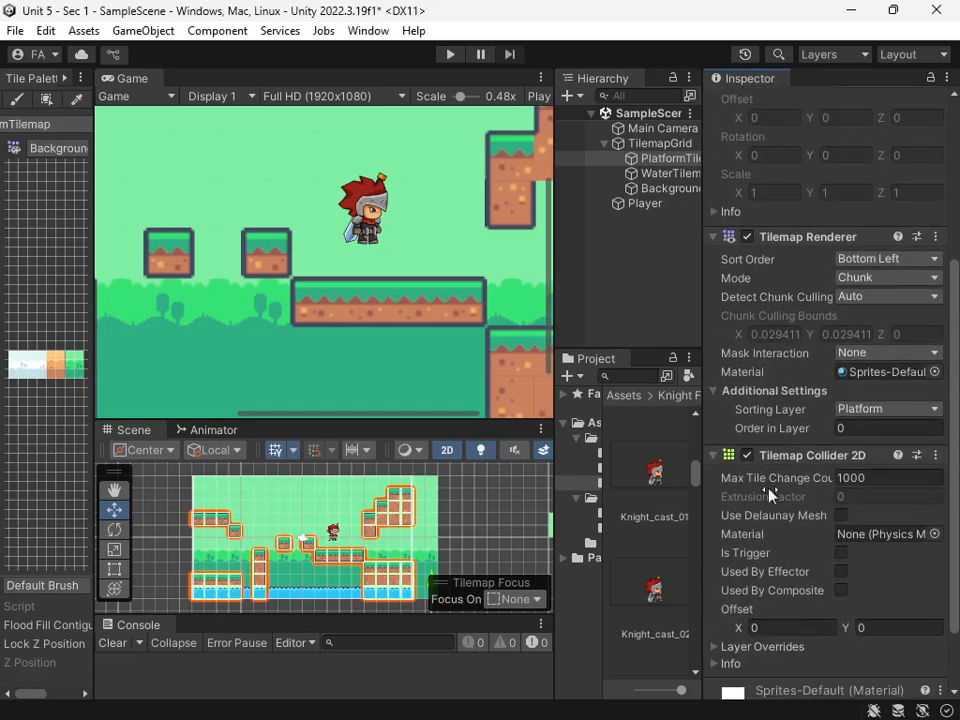
pyautogui.scroll(-2, 815, 500)
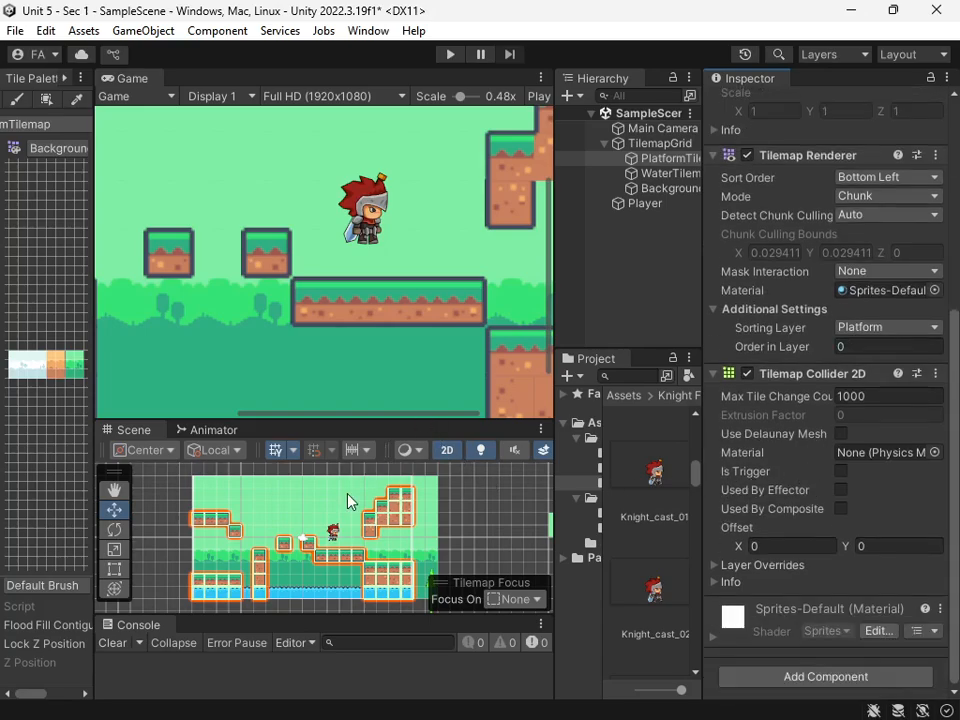
pyautogui.scroll(3, 348, 502)
pyautogui.moveTo(390, 421); pyautogui.dragTo(380, 127)
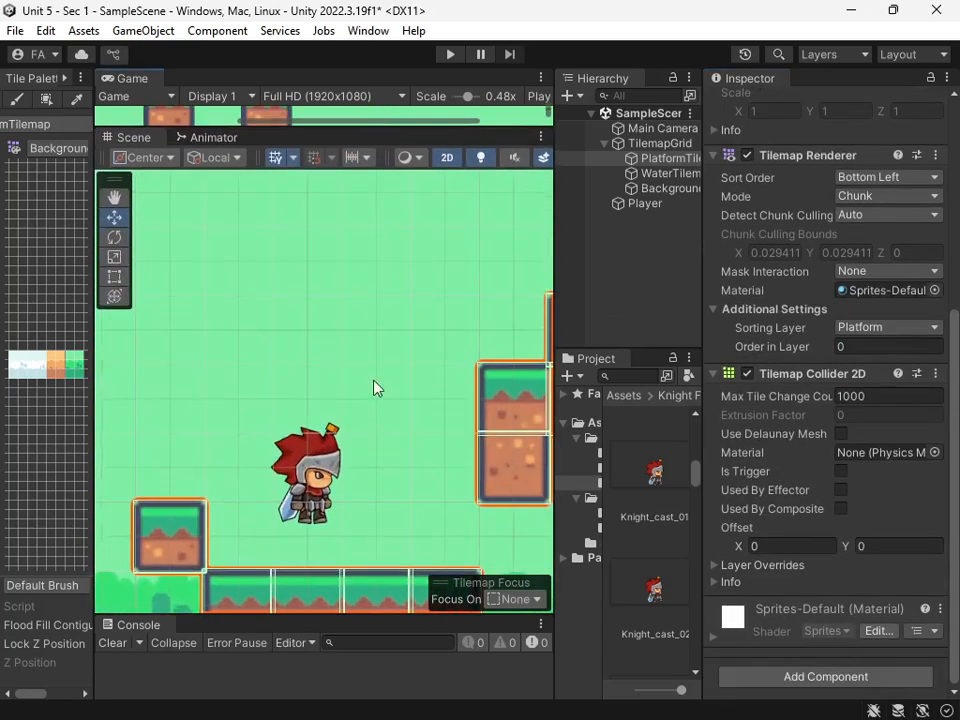
pyautogui.moveTo(375, 388); pyautogui.dragTo(386, 302, button='middle')
pyautogui.moveTo(386, 477); pyautogui.dragTo(326, 401, button='middle')
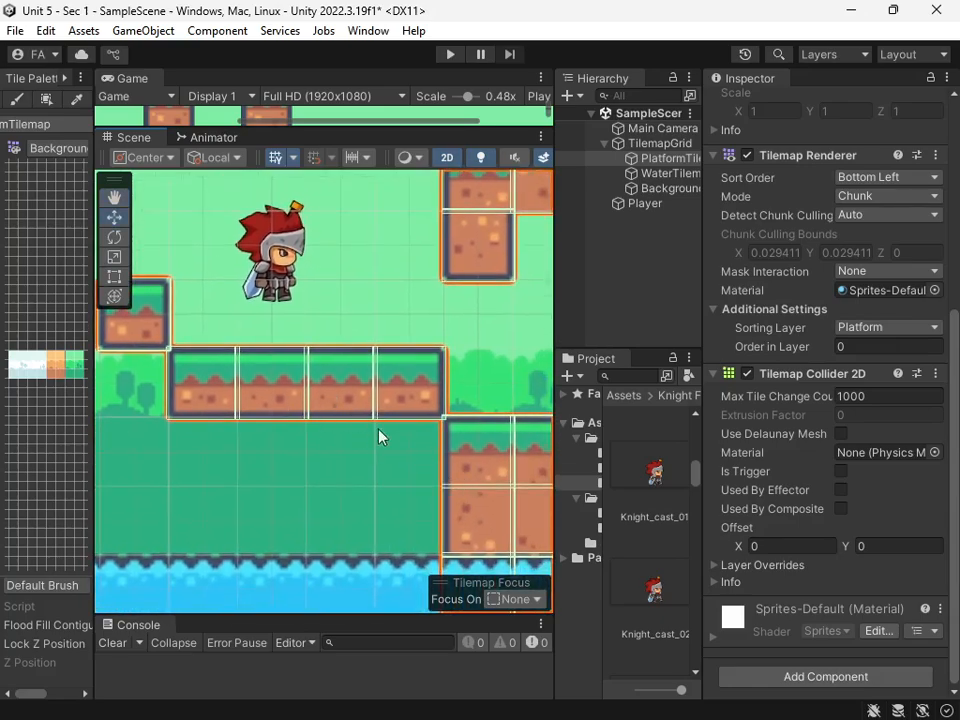
pyautogui.moveTo(426, 468); pyautogui.dragTo(391, 517, button='middle')
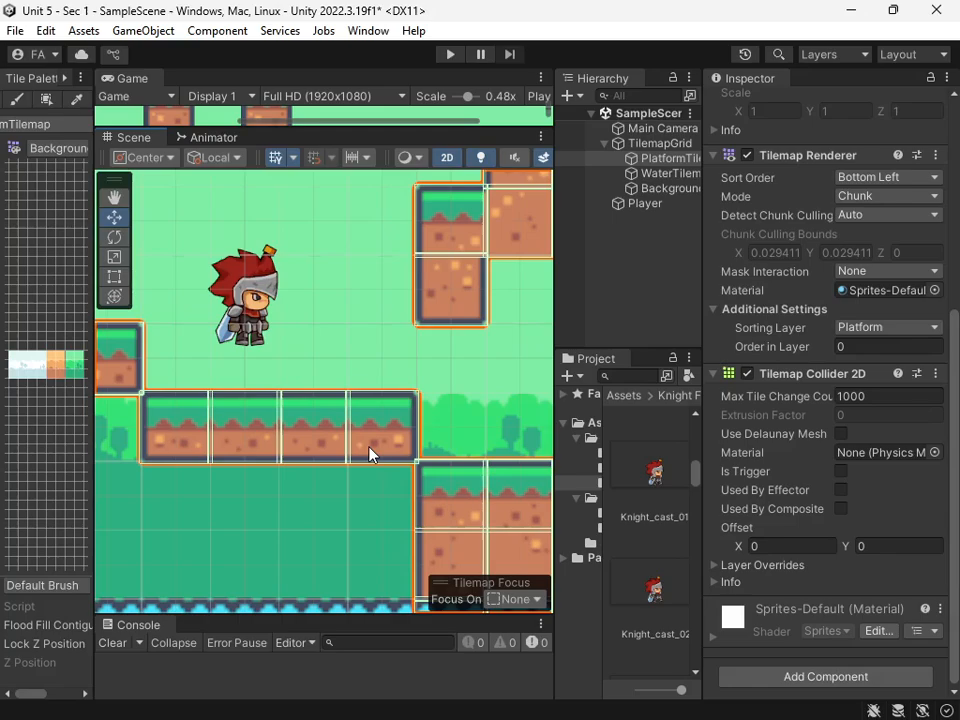
# - Briefly run the game to test how the player lands on the platform tiles
pyautogui.click(456, 56)
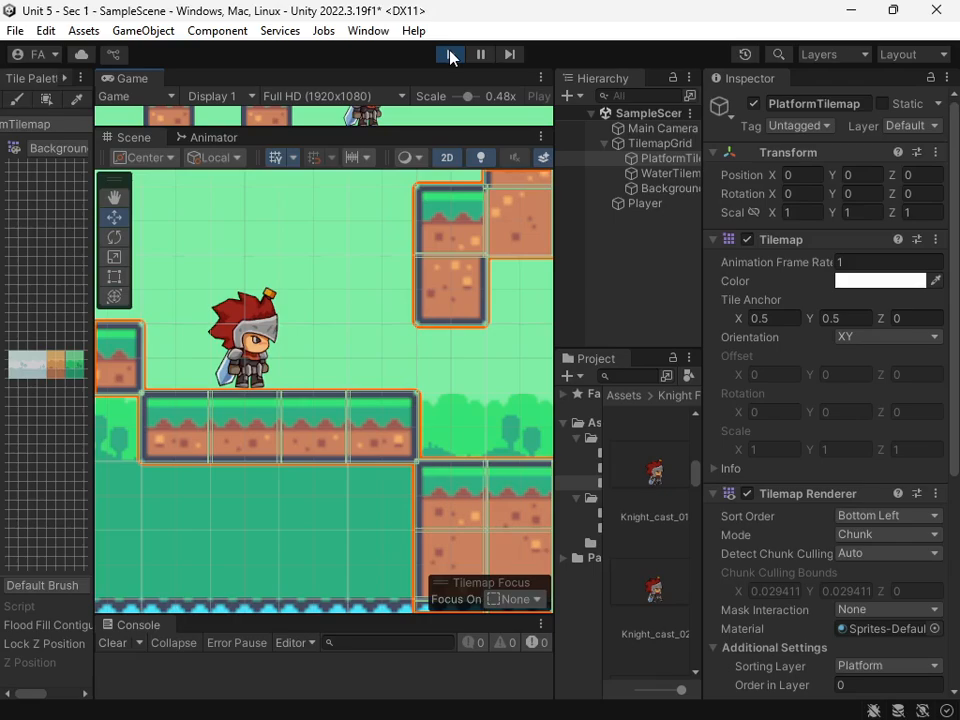
pyautogui.click(450, 55)
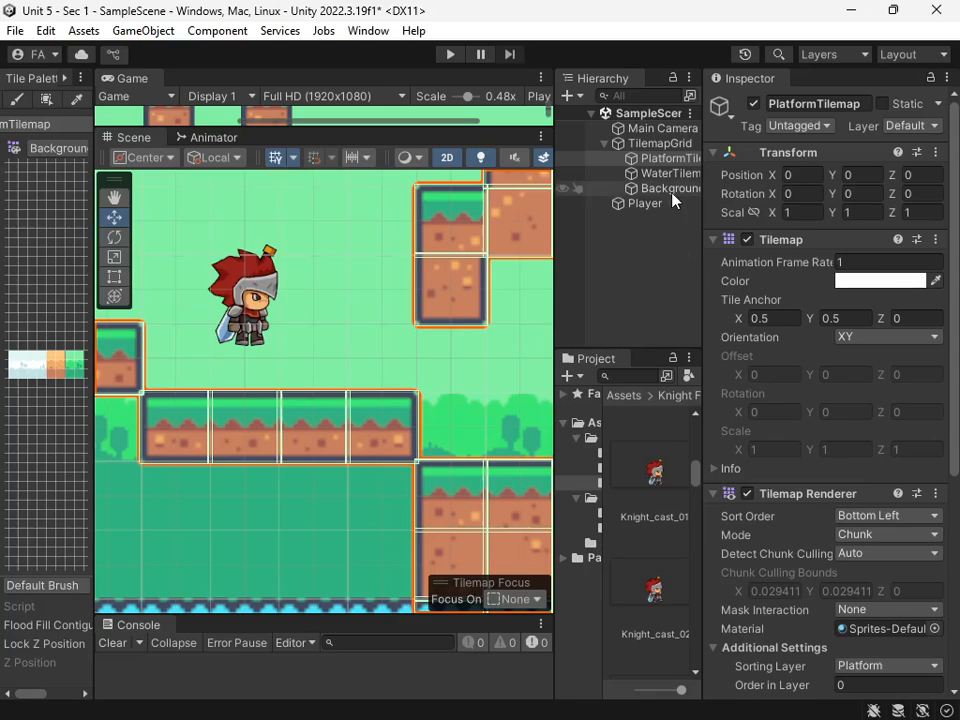
# - Add a Composite Collider 2D component to the PlatformTilemap object
pyautogui.click(670, 160)
pyautogui.scroll(-5, 820, 400)
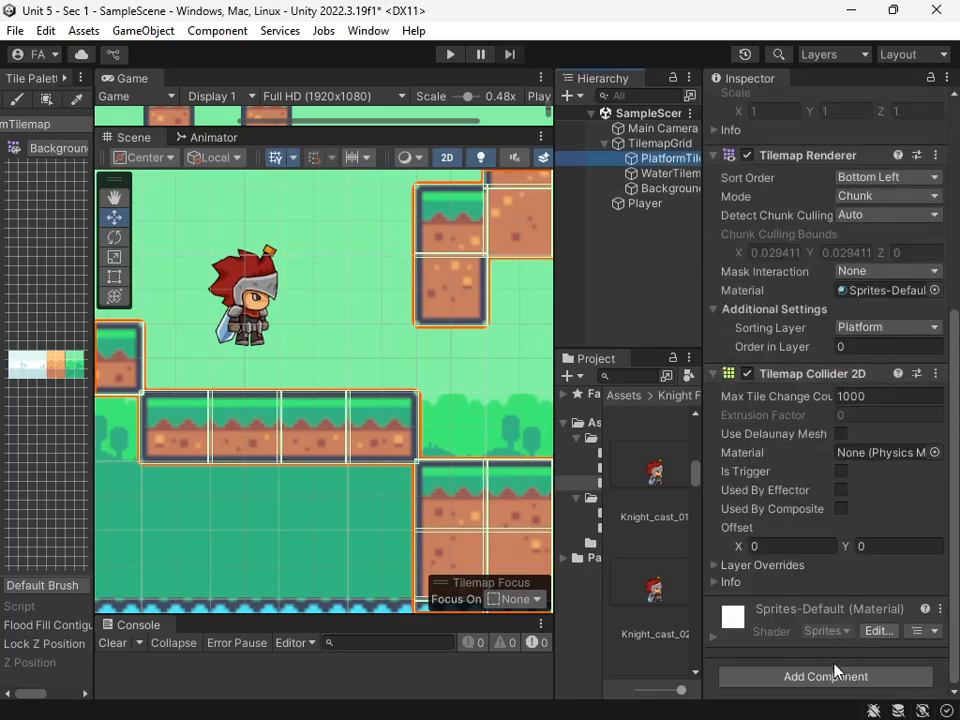
pyautogui.click(830, 677)
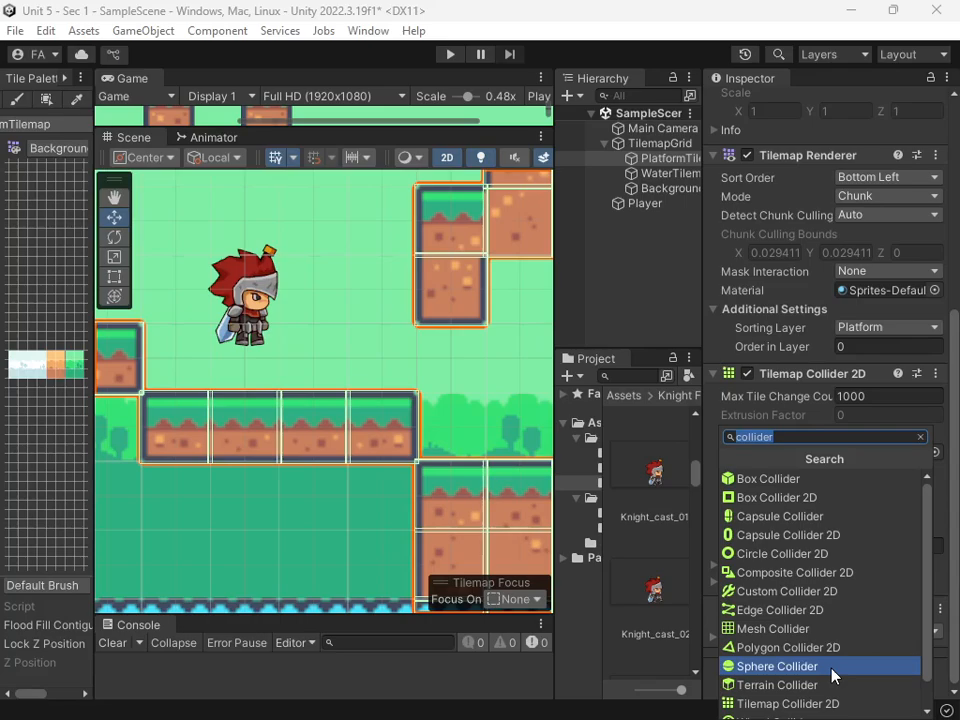
pyautogui.write('compo')
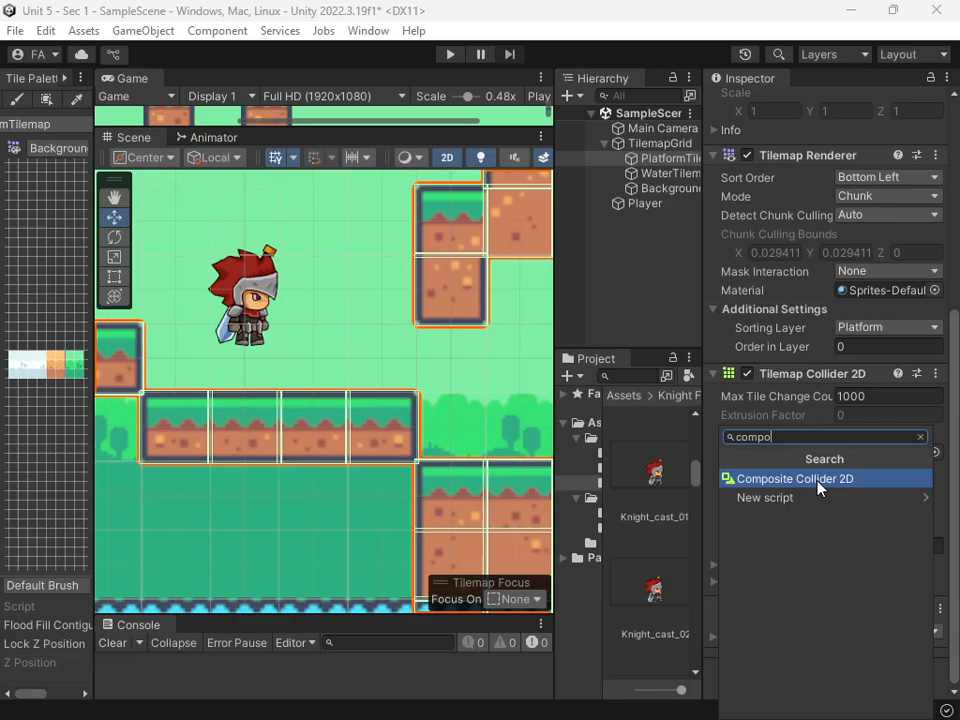
pyautogui.click(818, 481)
# - Set the body type of the PlatformTilemap's Rigidbody 2D to Static and collapse that component
pyautogui.scroll(-3, 820, 470)
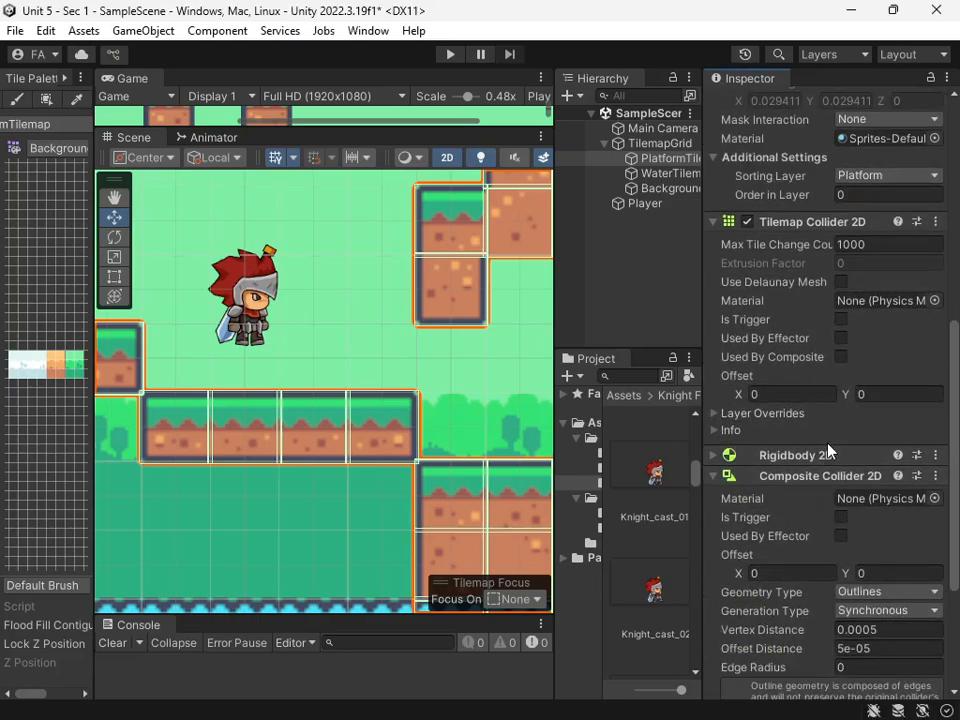
pyautogui.click(724, 456)
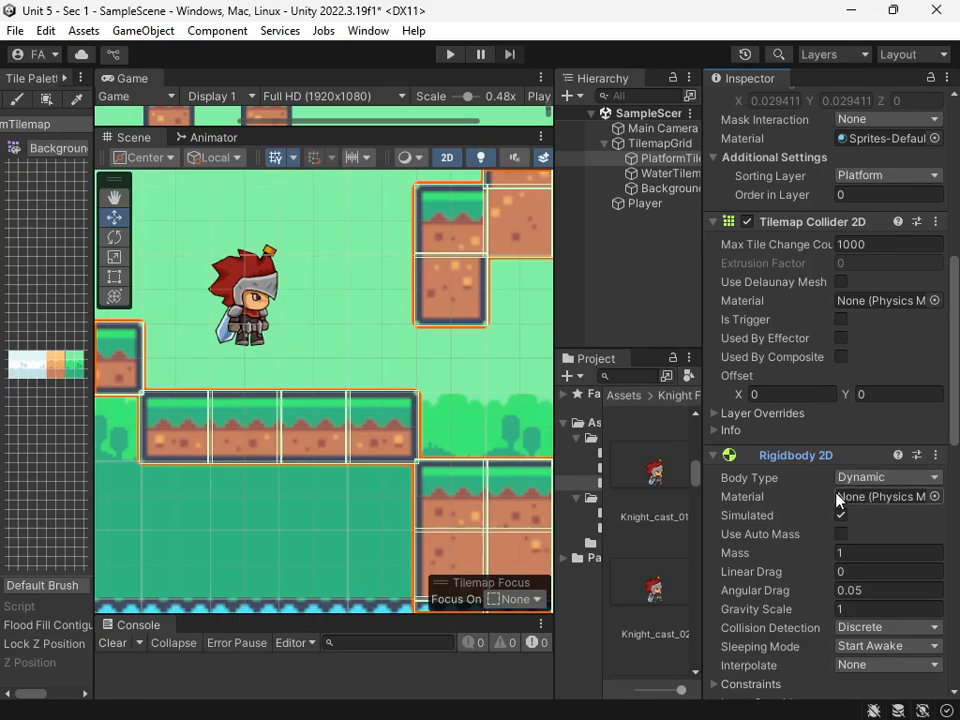
pyautogui.click(864, 481)
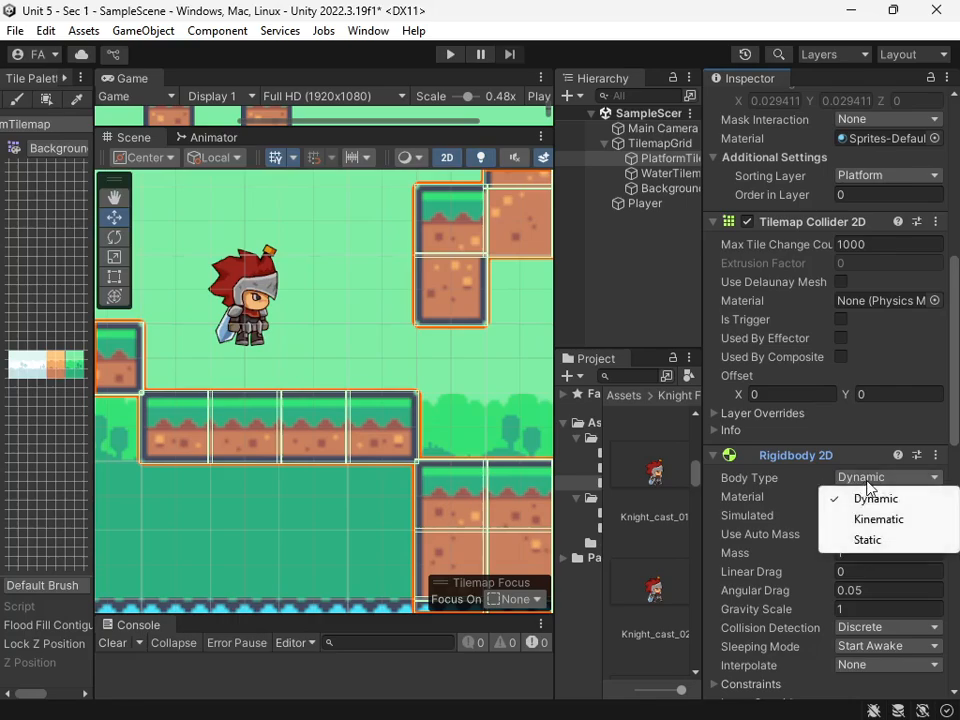
pyautogui.click(871, 540)
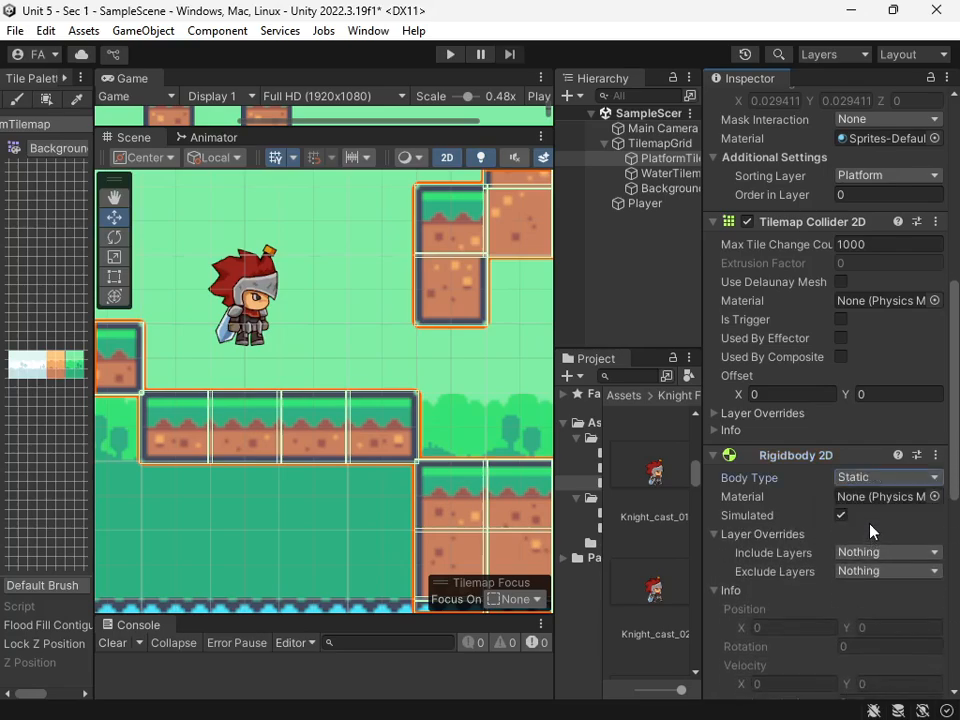
pyautogui.click(782, 454)
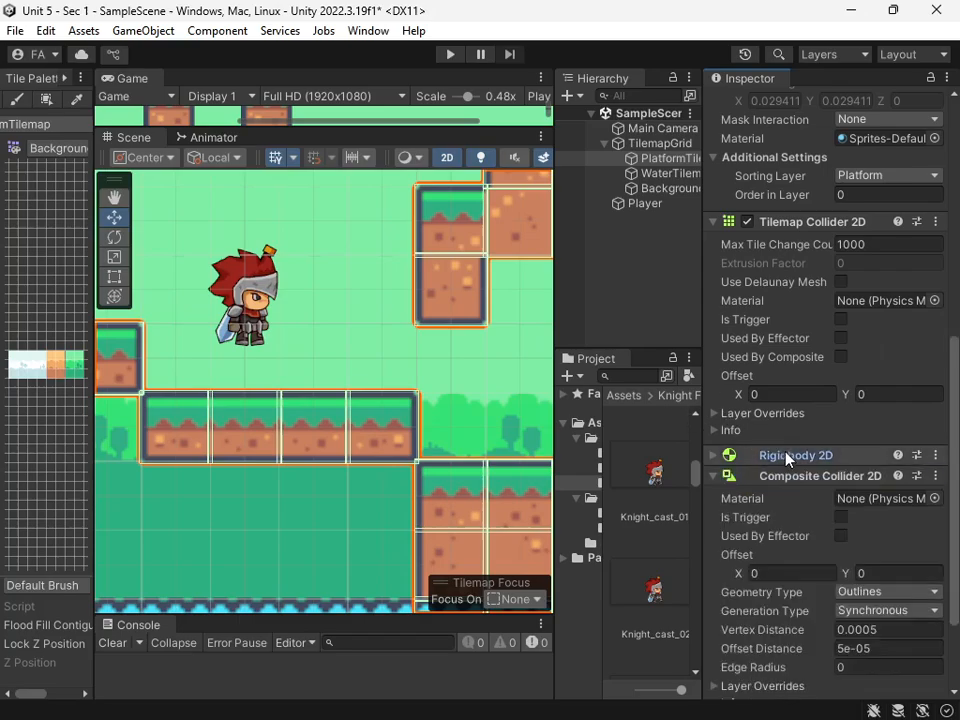
# - Enable Used By Composite on the PlatformTilemap's Tilemap Collider 2D
pyautogui.scroll(-2, 790, 410)
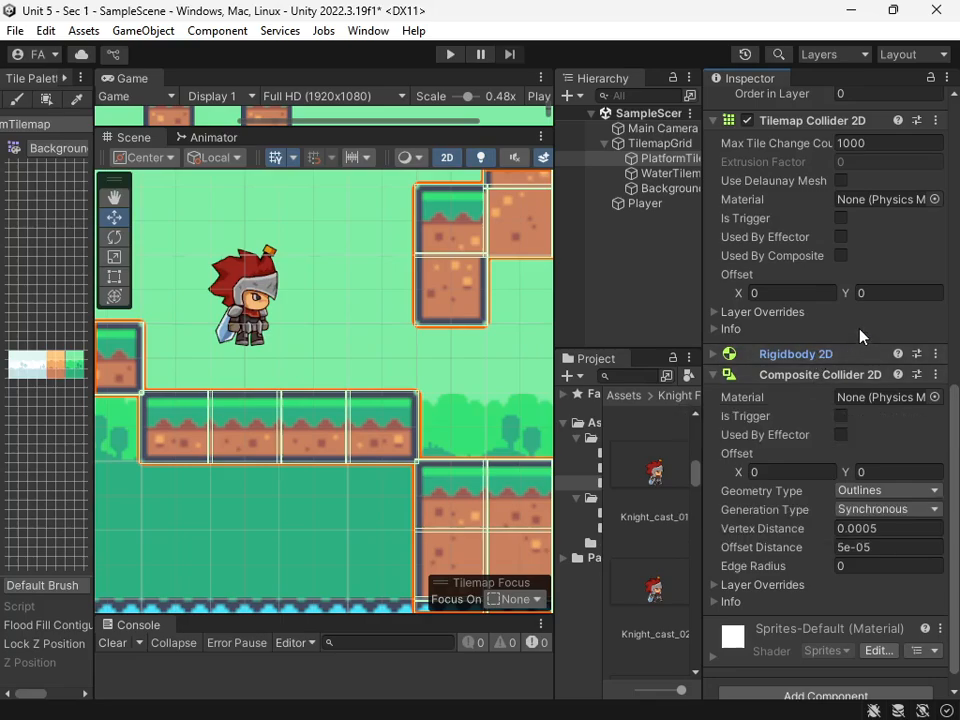
pyautogui.scroll(1, 862, 290)
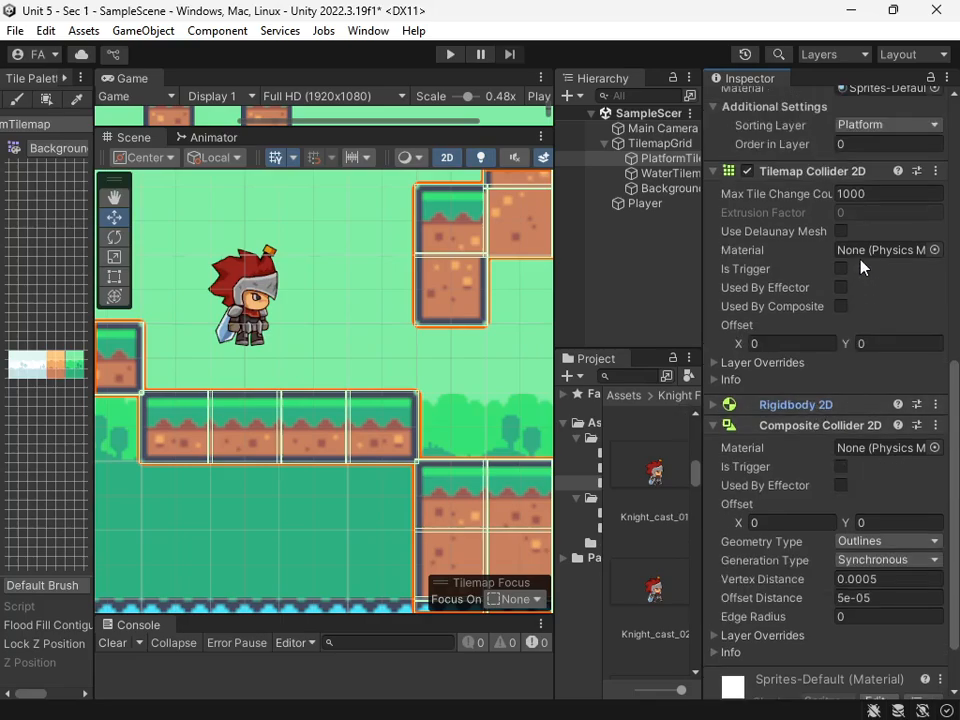
pyautogui.click(840, 306)
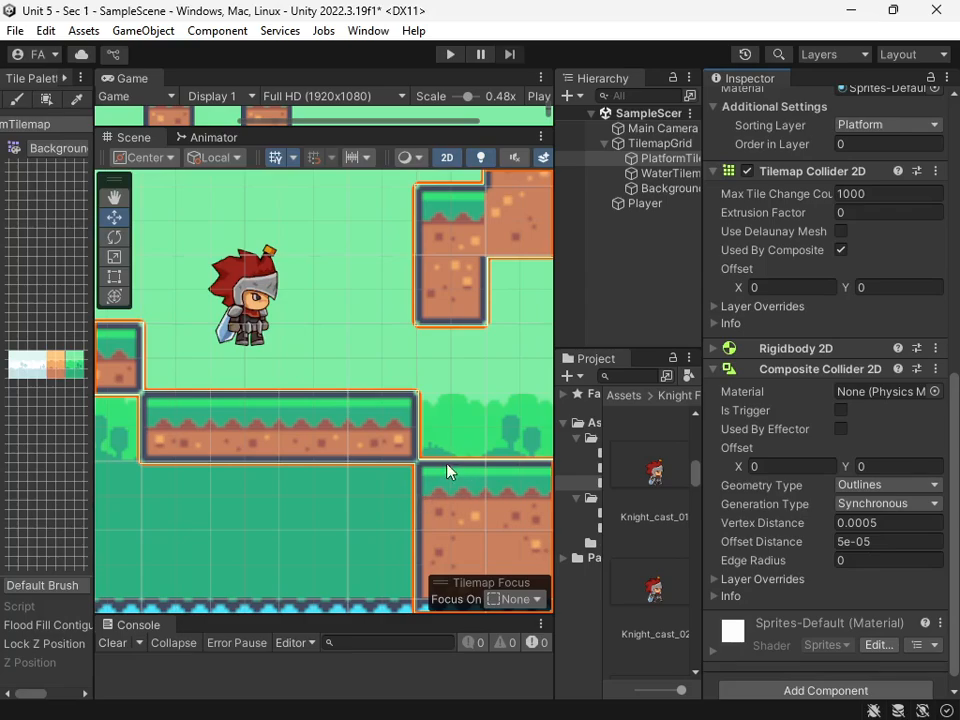
pyautogui.scroll(-5, 358, 497)
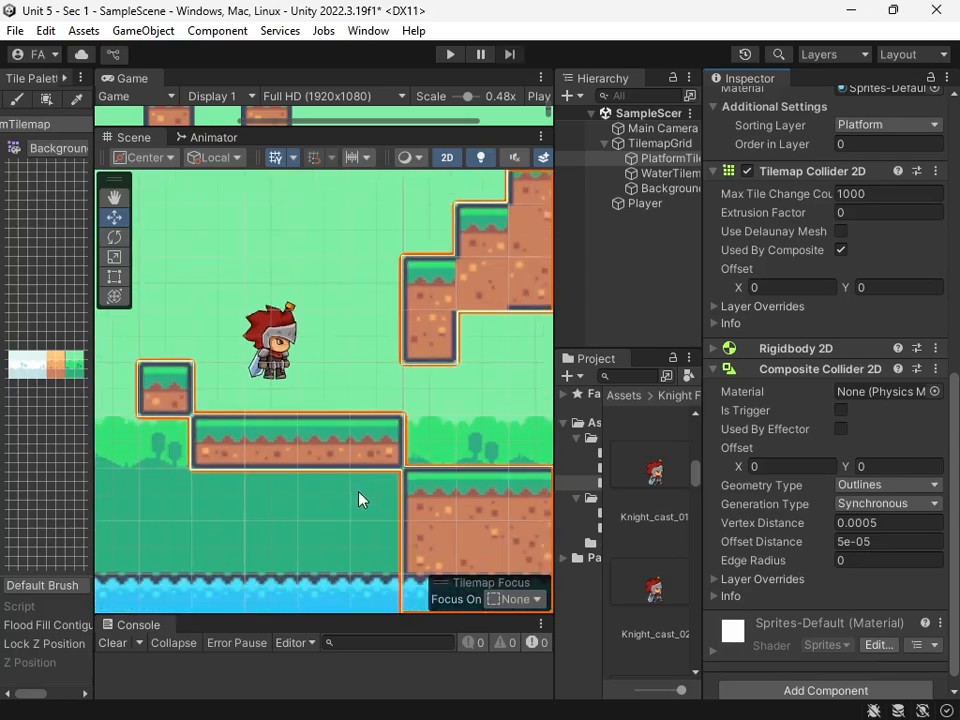
# - Disable the PlatformTilemap's Tilemap Renderer and deactivate the BackgroundTilemap object to expose the collider outlines
pyautogui.click(658, 189)
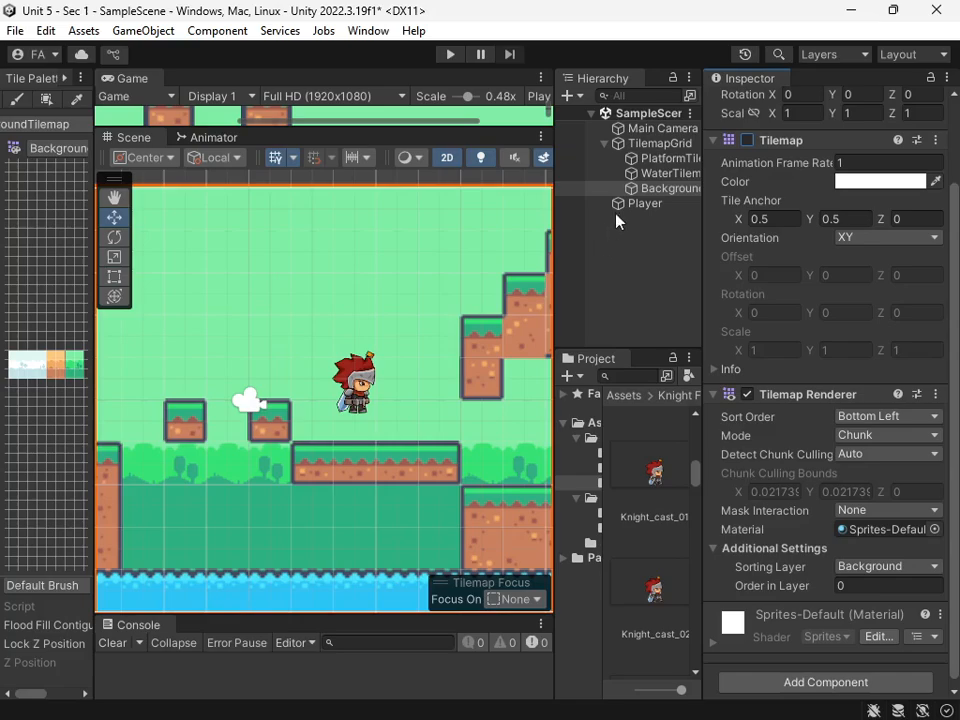
pyautogui.press('Up')
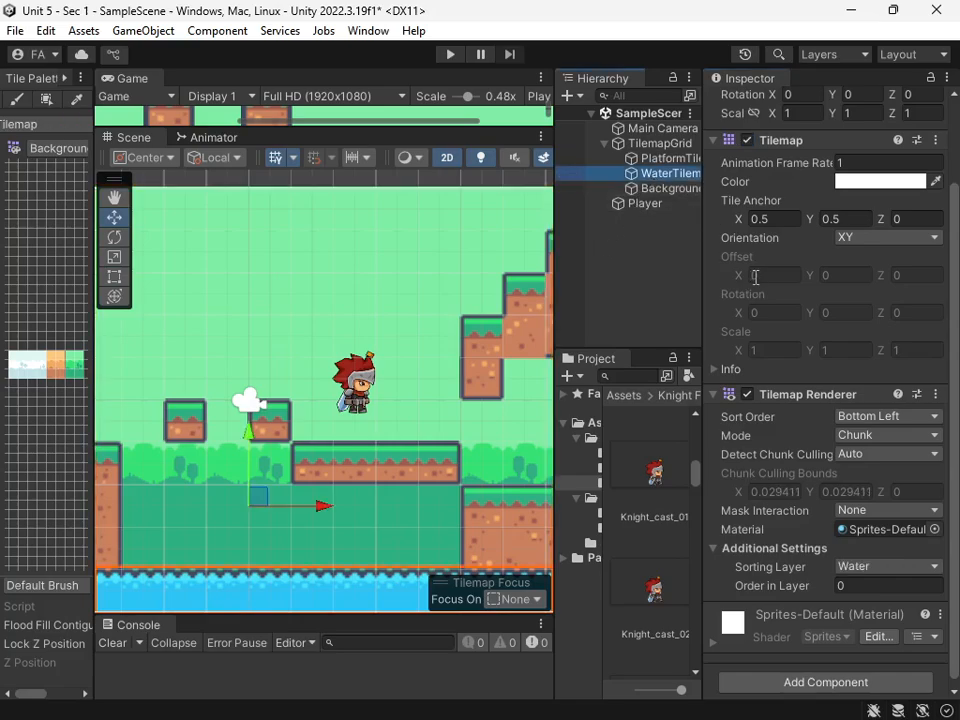
pyautogui.click(655, 158)
pyautogui.scroll(-2, 765, 398)
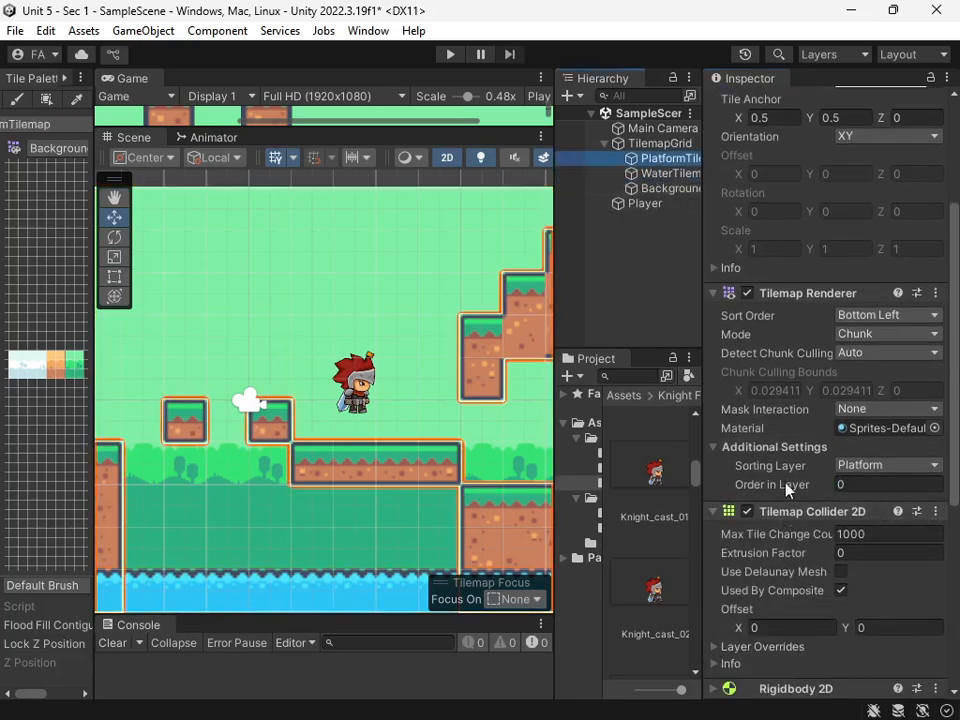
pyautogui.click(747, 294)
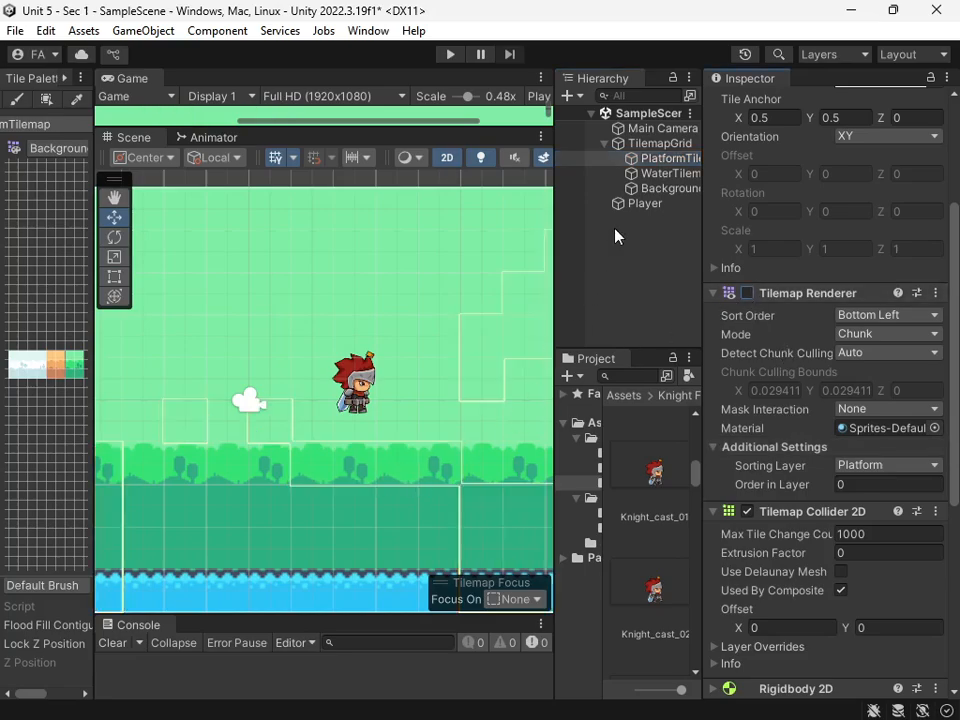
pyautogui.click(655, 188)
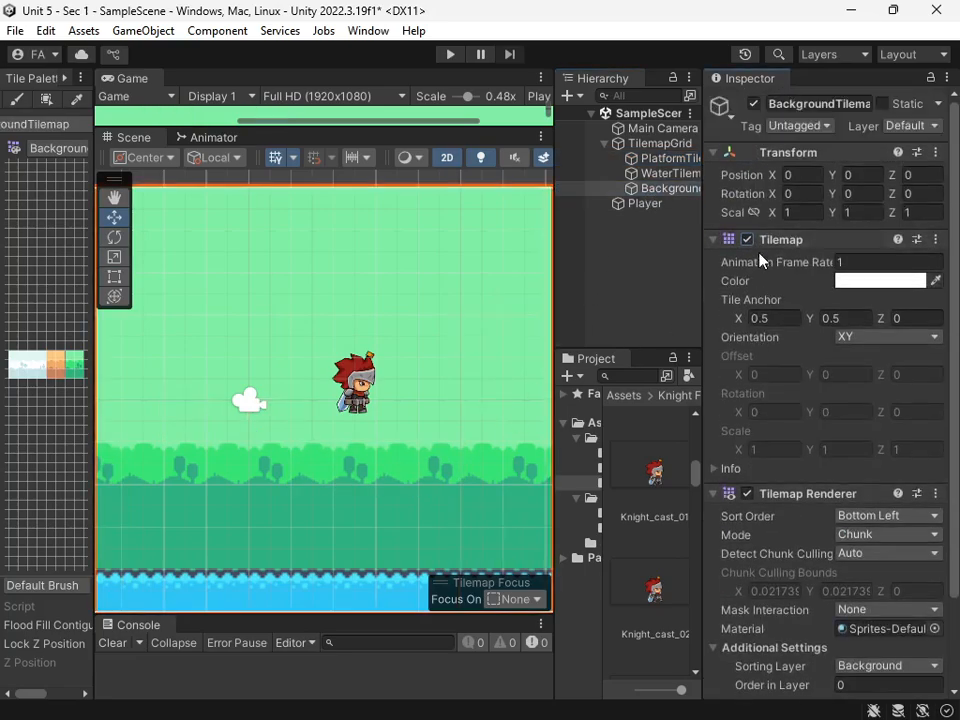
pyautogui.click(753, 103)
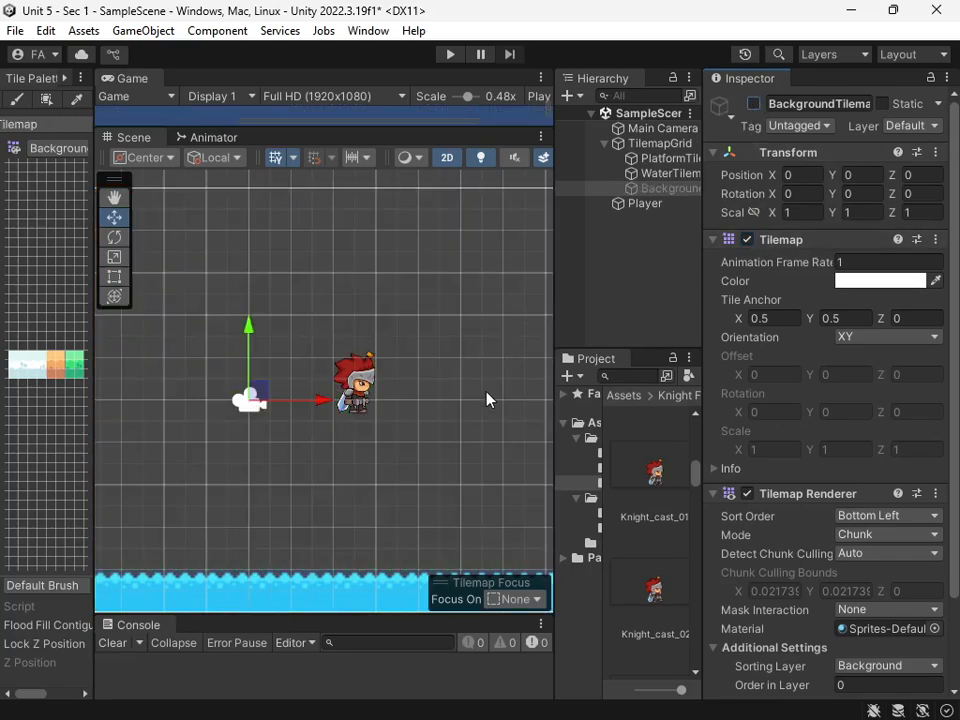
# - Examine the PlatformTilemap's merged collider outlines around the platforms across the level
pyautogui.moveTo(487, 400); pyautogui.dragTo(440, 374, button='middle')
pyautogui.click(667, 160)
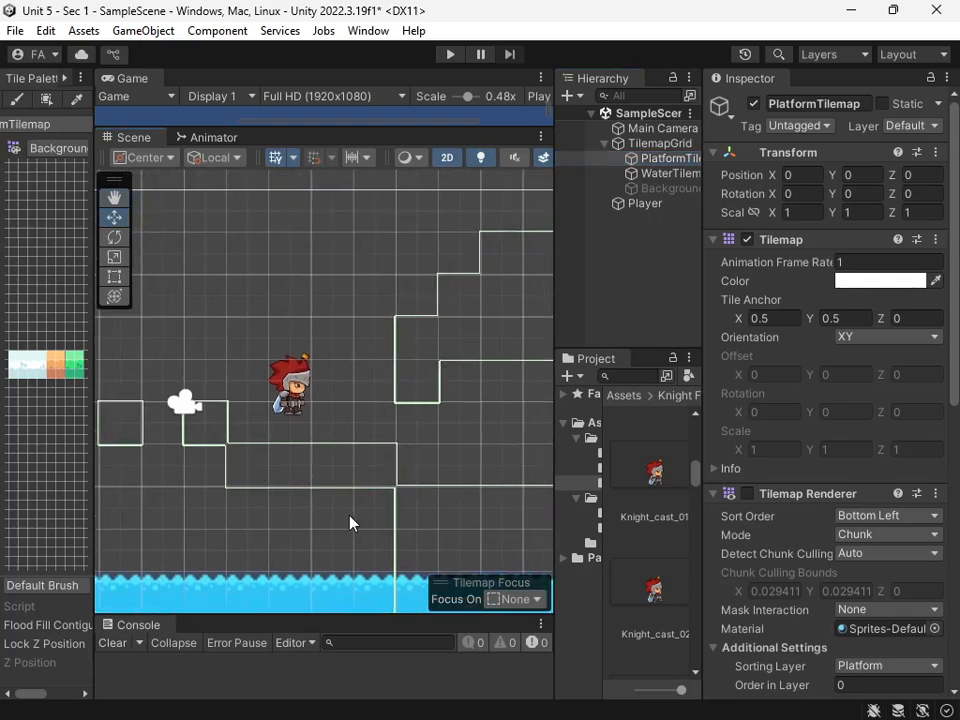
pyautogui.moveTo(347, 521); pyautogui.dragTo(486, 515, button='middle')
pyautogui.moveTo(371, 504); pyautogui.dragTo(539, 517, button='middle')
pyautogui.moveTo(447, 500); pyautogui.dragTo(456, 436, button='middle')
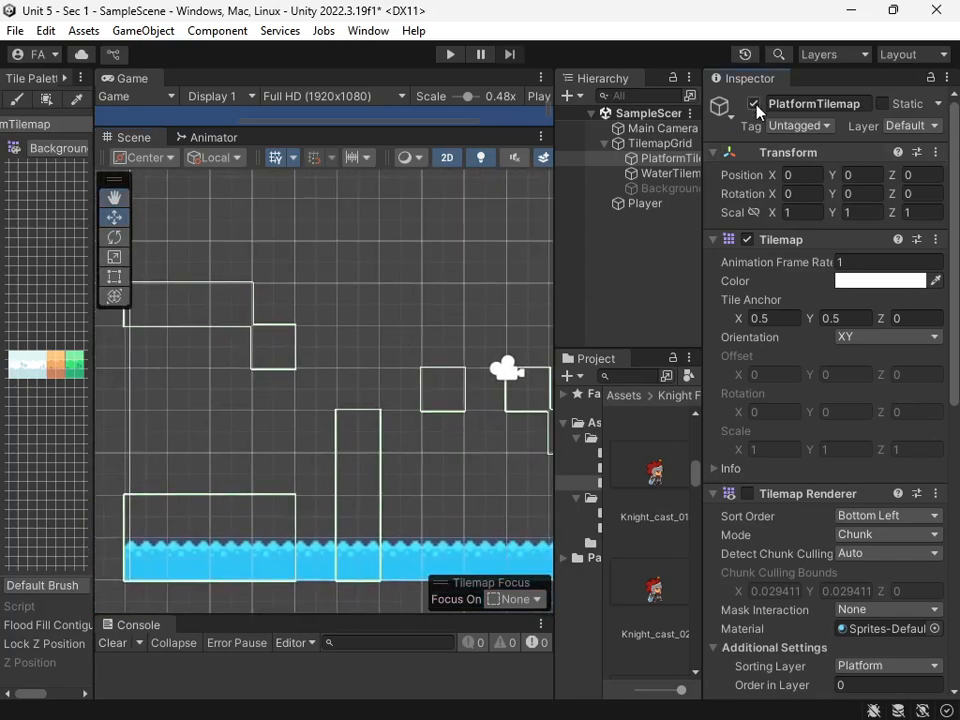
# - Re-enable the PlatformTilemap's Tilemap Renderer and reactivate the BackgroundTilemap object
pyautogui.click(756, 105)
pyautogui.click(756, 105)
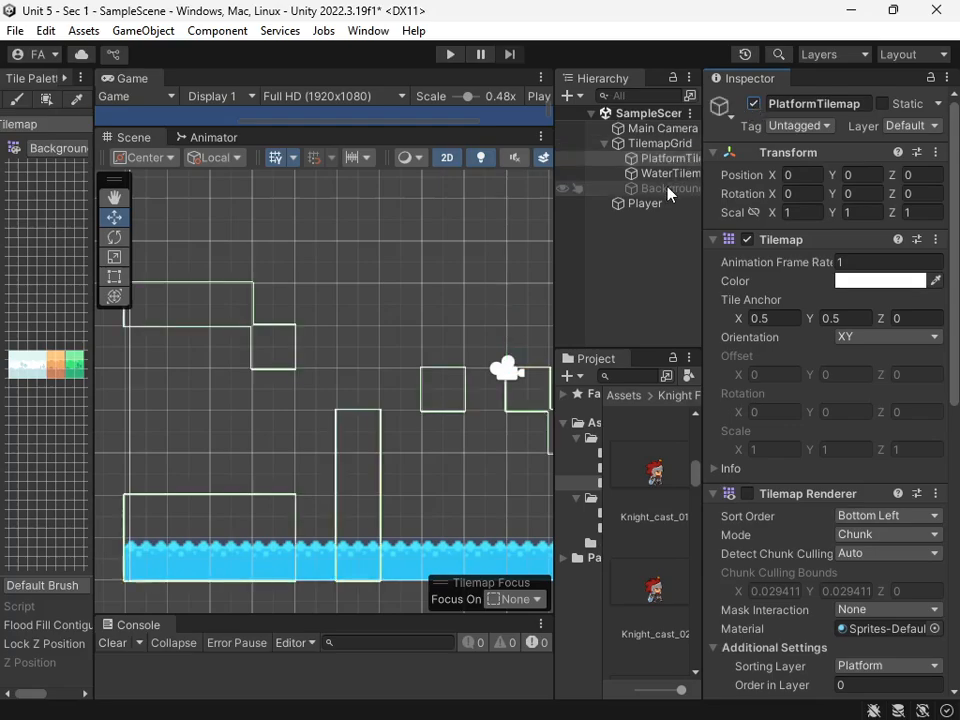
pyautogui.click(747, 493)
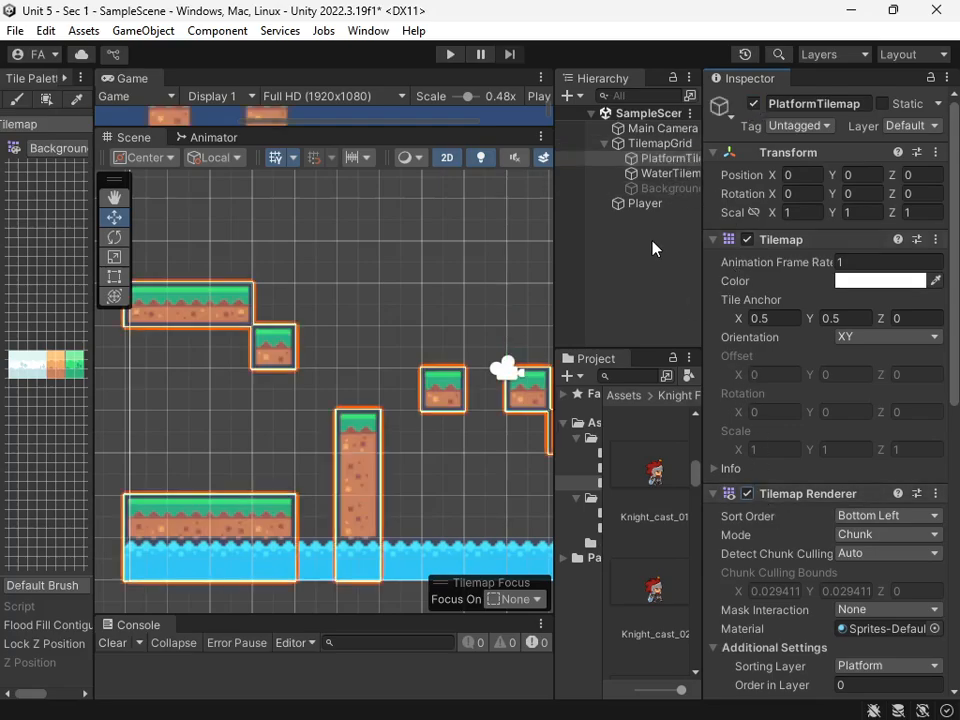
pyautogui.click(658, 189)
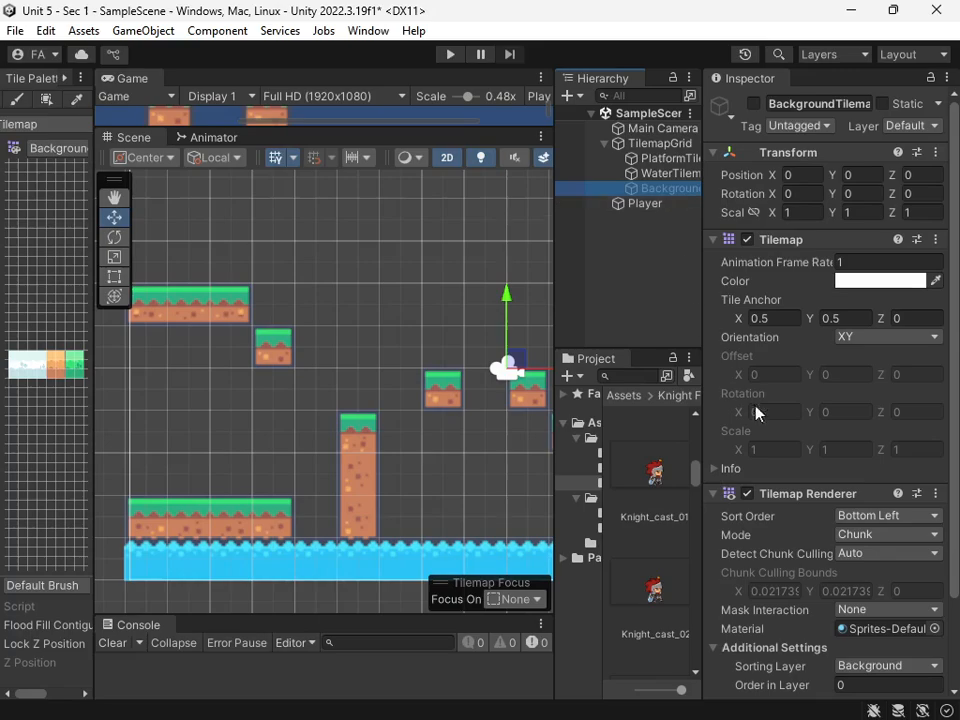
pyautogui.click(754, 104)
# - Raise the Player high above the platform, to about X 2.64, Y 3.81
pyautogui.scroll(-3, 412, 443)
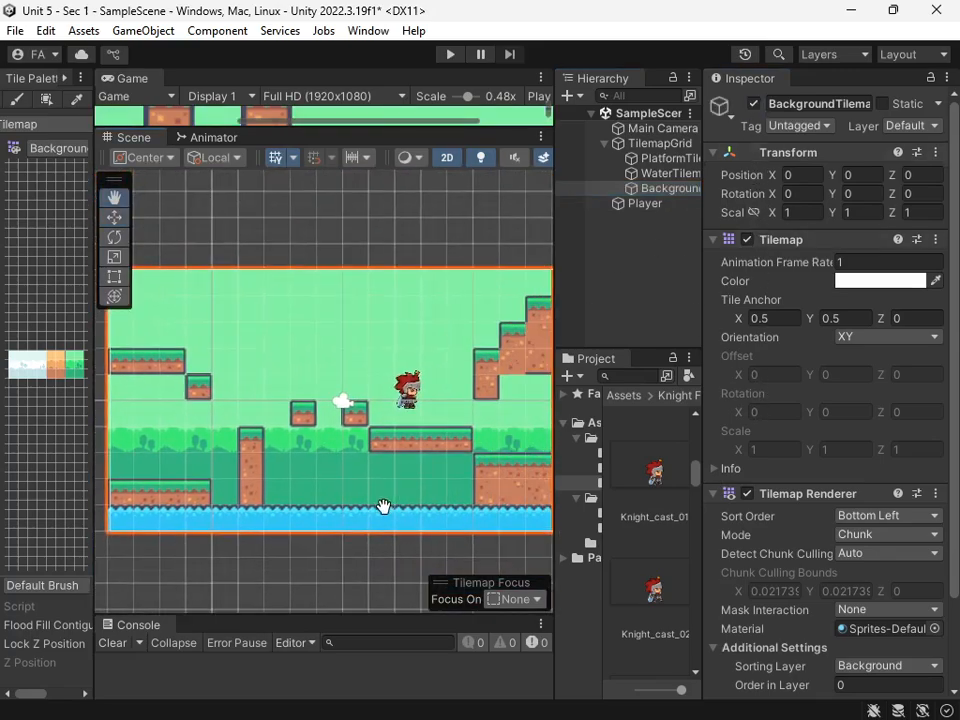
pyautogui.click(403, 392)
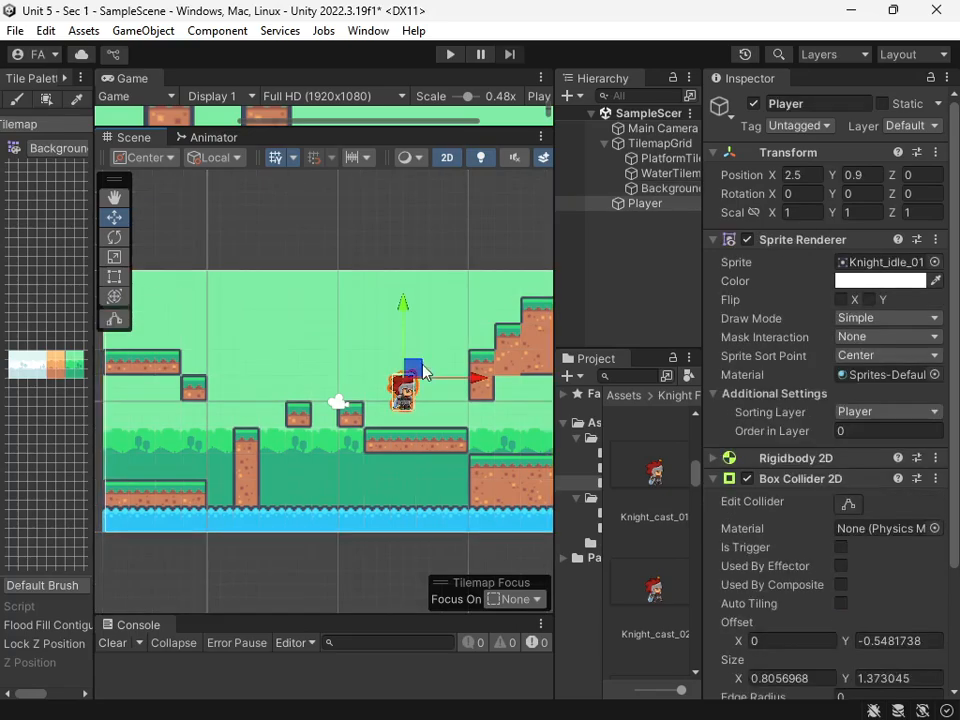
pyautogui.moveTo(416, 368); pyautogui.dragTo(414, 296)
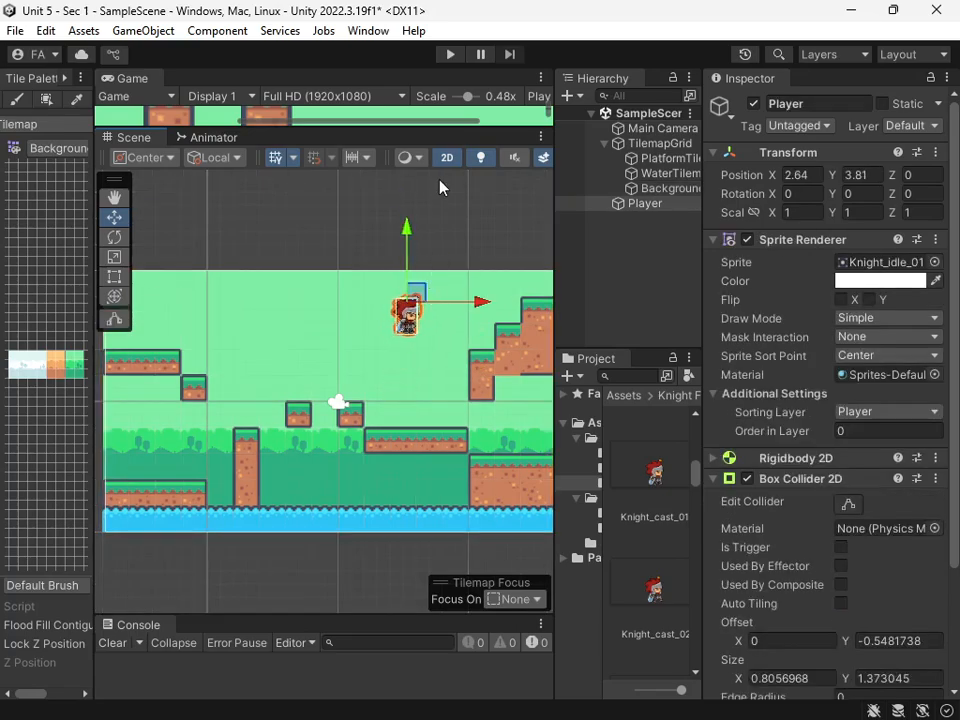
# - Enlarge the Game view and run the game to watch the knight land, zooming to about 0.46x before stopping
pyautogui.moveTo(443, 125); pyautogui.dragTo(421, 490)
pyautogui.scroll(-5, 420, 315)
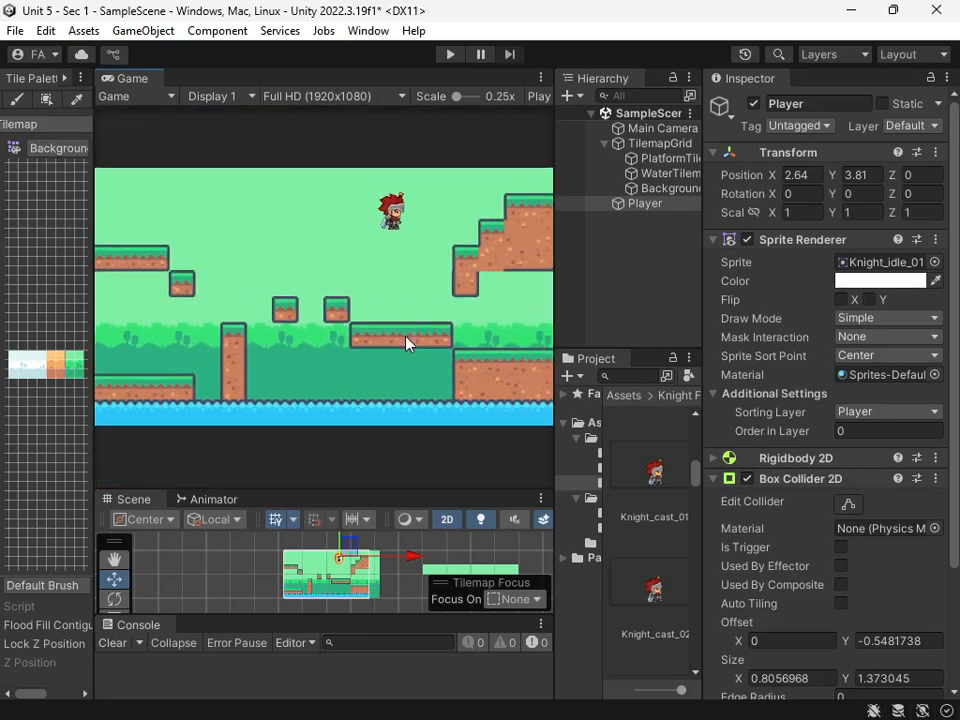
pyautogui.click(450, 54)
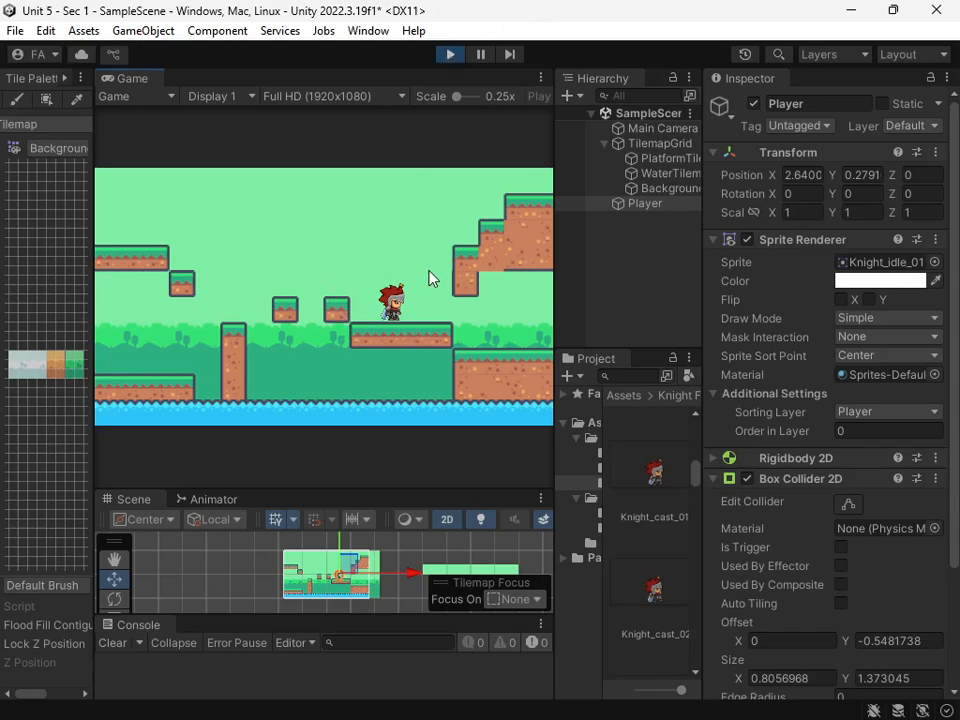
pyautogui.moveTo(457, 97)
pyautogui.mouseDown()
pyautogui.moveTo(502, 112)
pyautogui.moveTo(463, 120)
pyautogui.mouseUp()
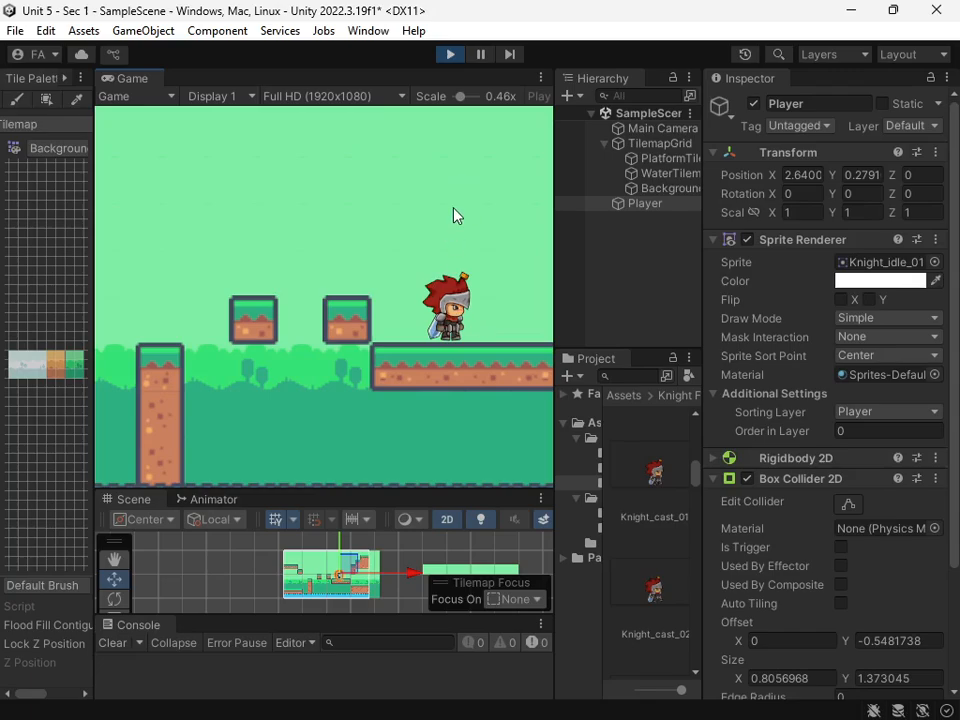
pyautogui.click(451, 55)
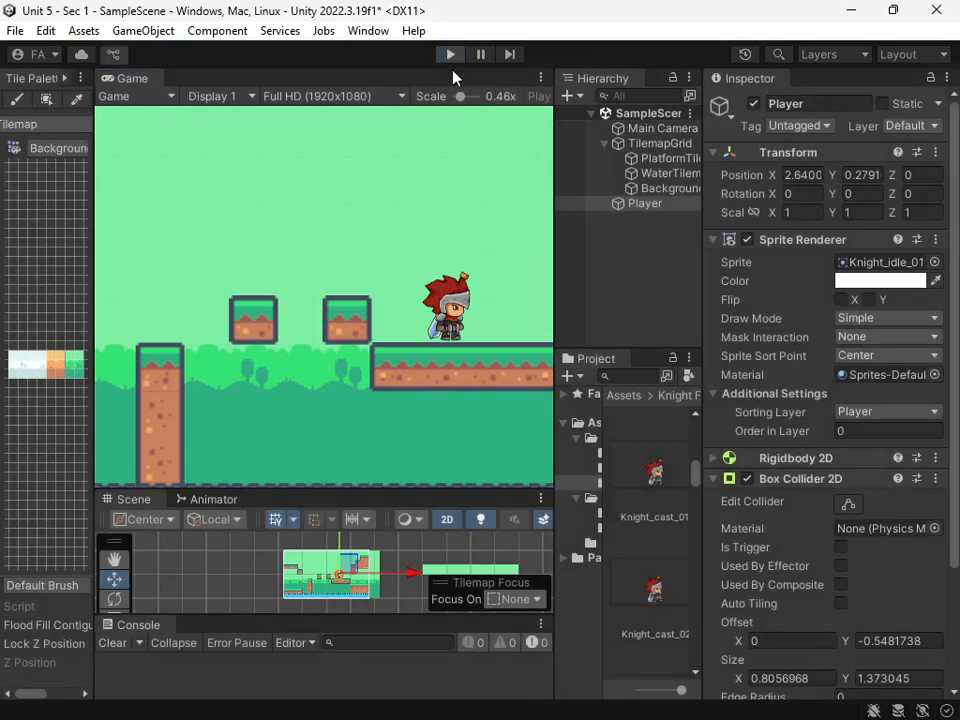
pyautogui.moveTo(556, 216); pyautogui.dragTo(602, 216)
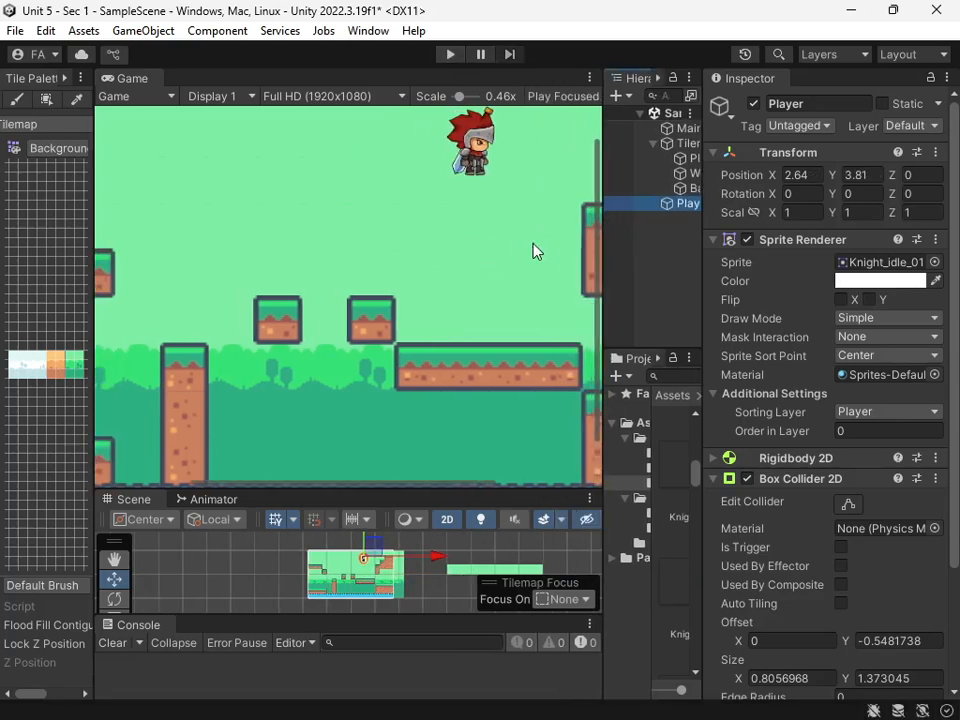
pyautogui.scroll(1, 497, 203)
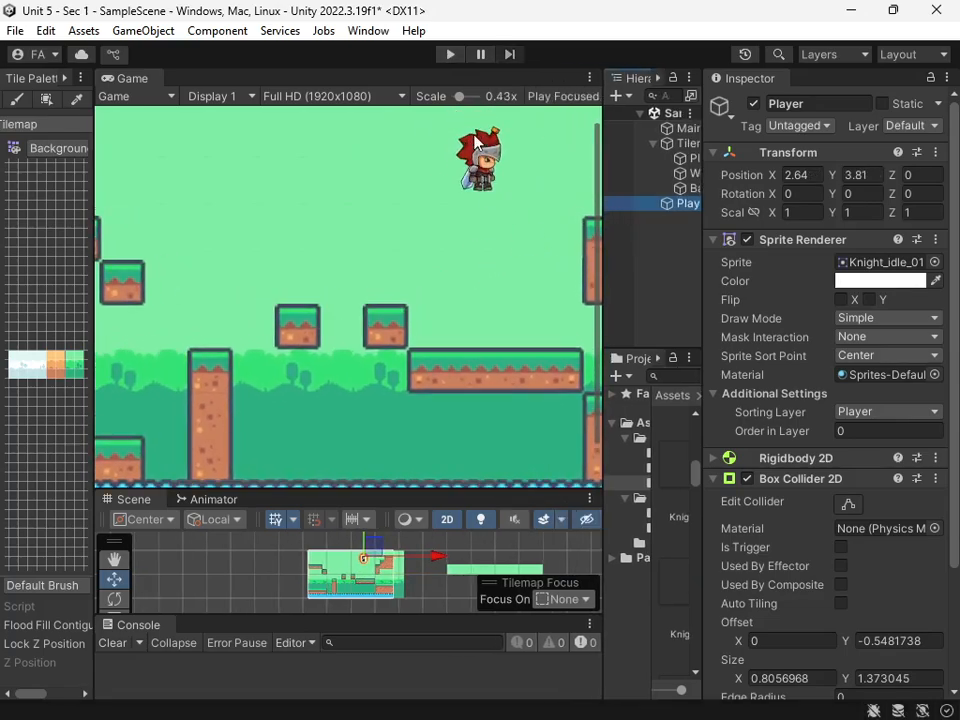
pyautogui.moveTo(601, 271); pyautogui.dragTo(560, 300)
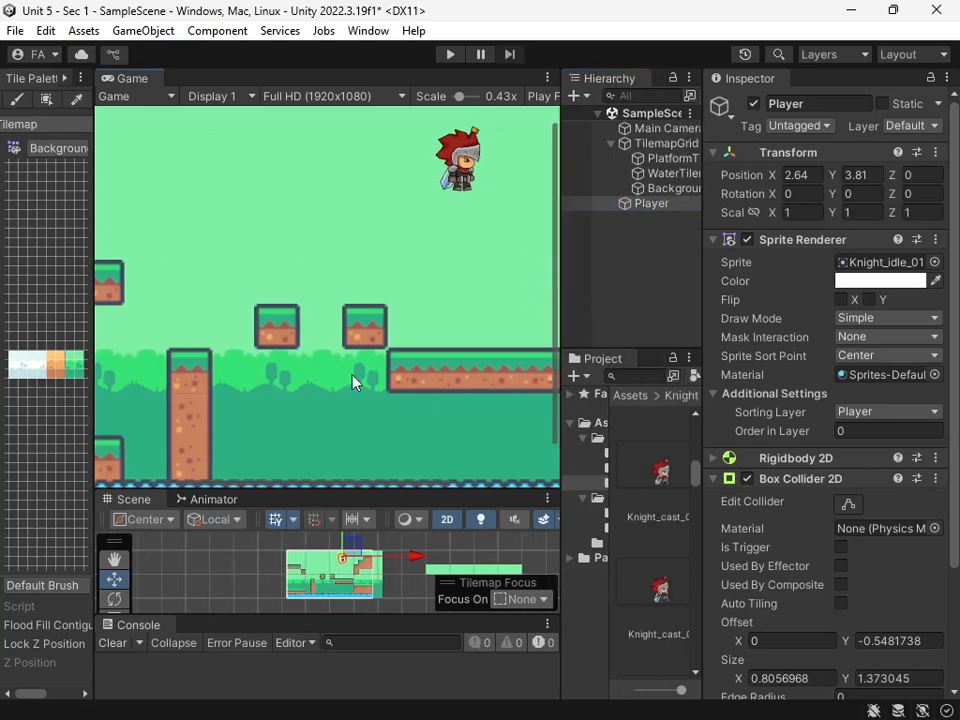
# - Run the game again to watch the knight fall onto the platform, and stop it
pyautogui.click(450, 54)
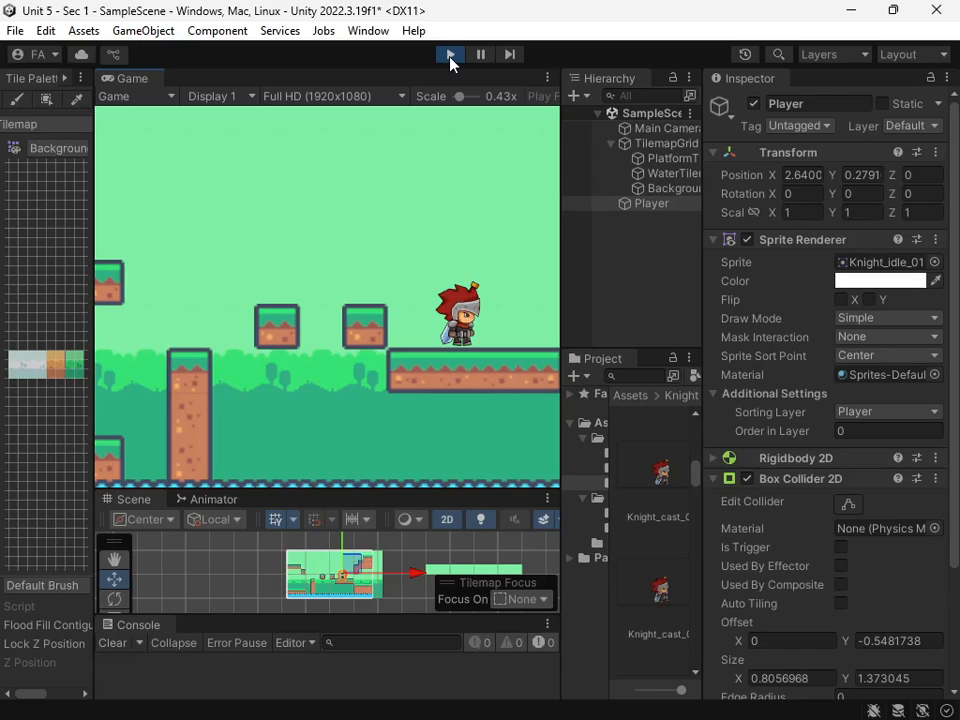
pyautogui.click(451, 56)
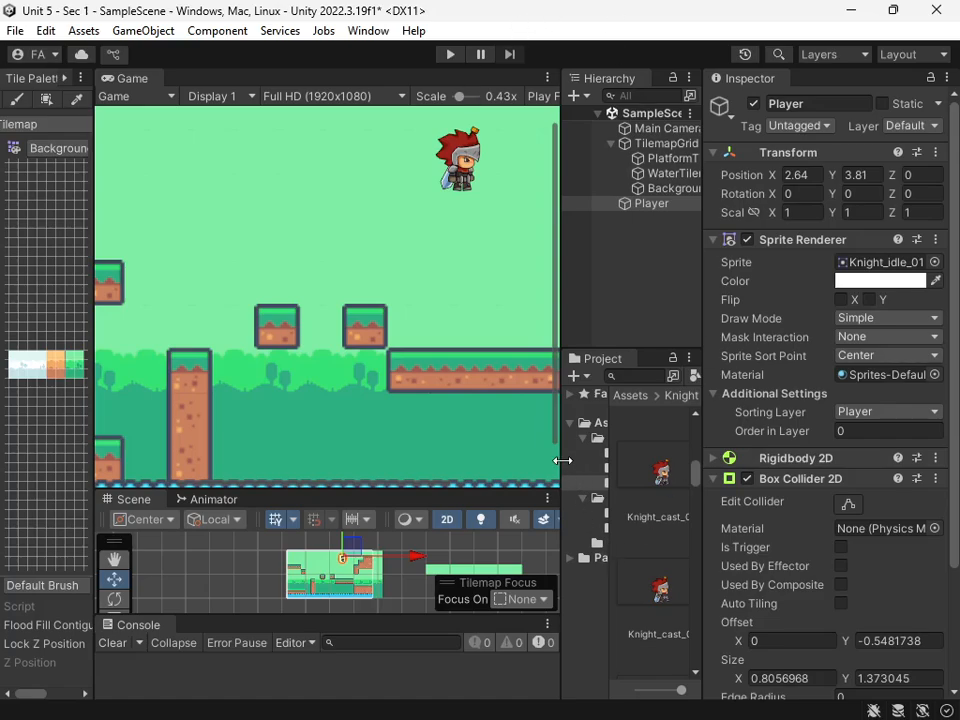
# - Widen the asset browser and inspect the knight's idle textures from Knight_idle_01 to Knight_idle_04
pyautogui.moveTo(563, 460); pyautogui.dragTo(391, 460)
pyautogui.scroll(-4, 558, 555)
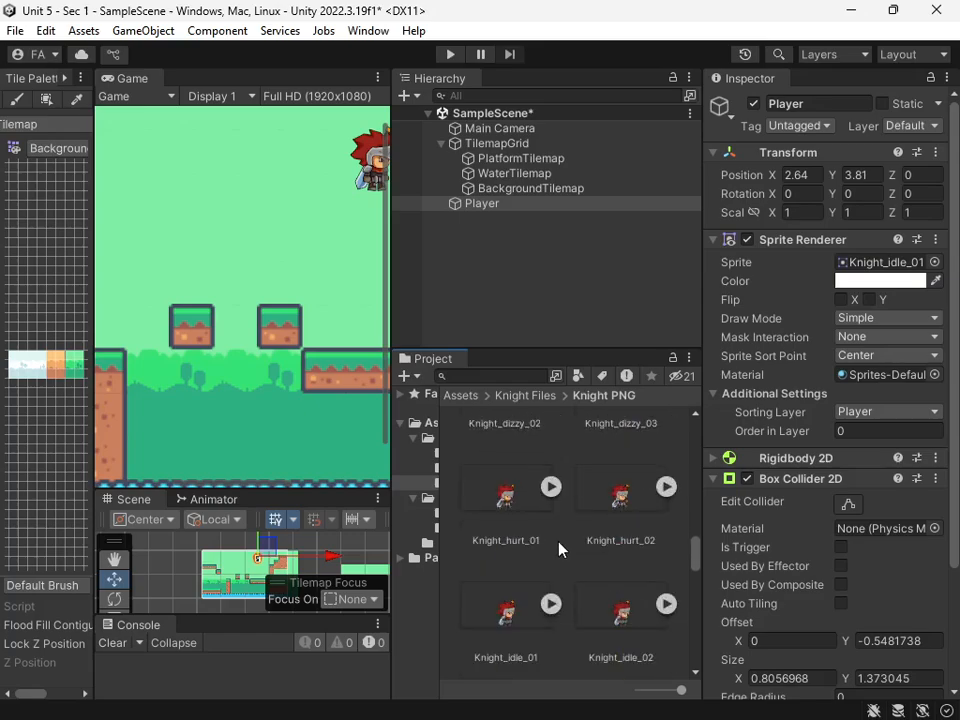
pyautogui.scroll(-2, 558, 549)
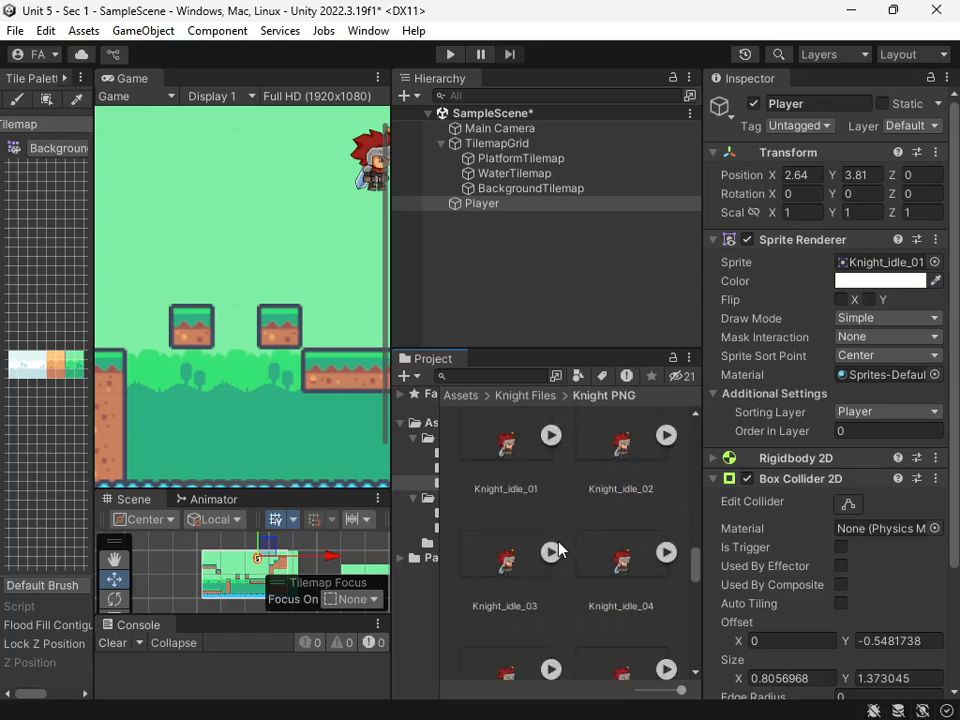
pyautogui.click(526, 458)
pyautogui.click(623, 495)
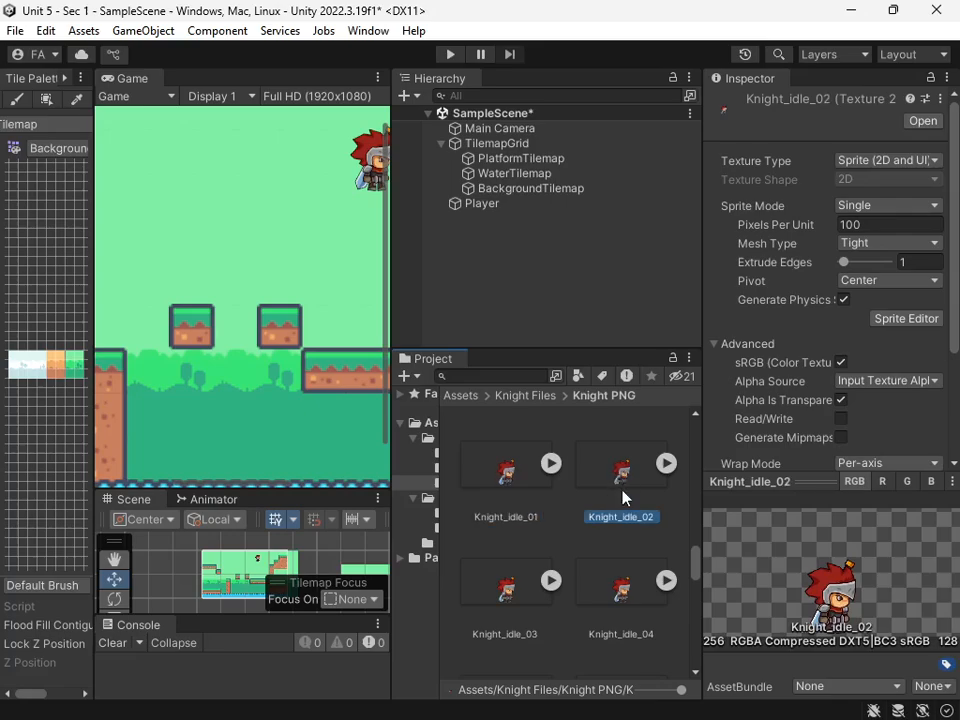
pyautogui.click(527, 591)
pyautogui.click(609, 597)
pyautogui.scroll(-1, 593, 598)
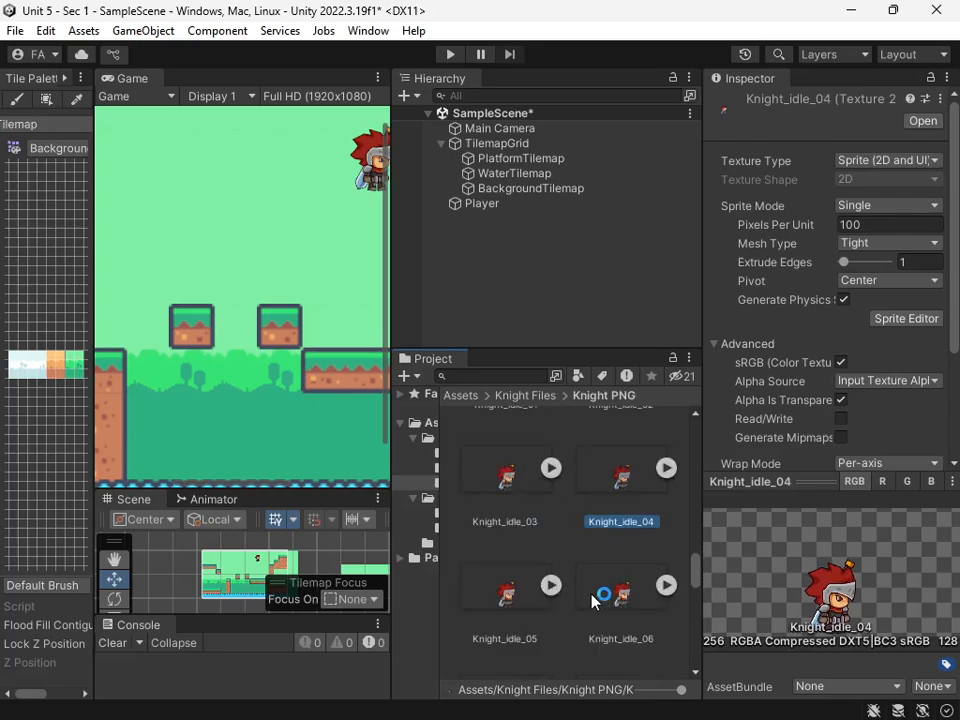
# - Create a folder named Animations directly under Assets
pyautogui.click(550, 399)
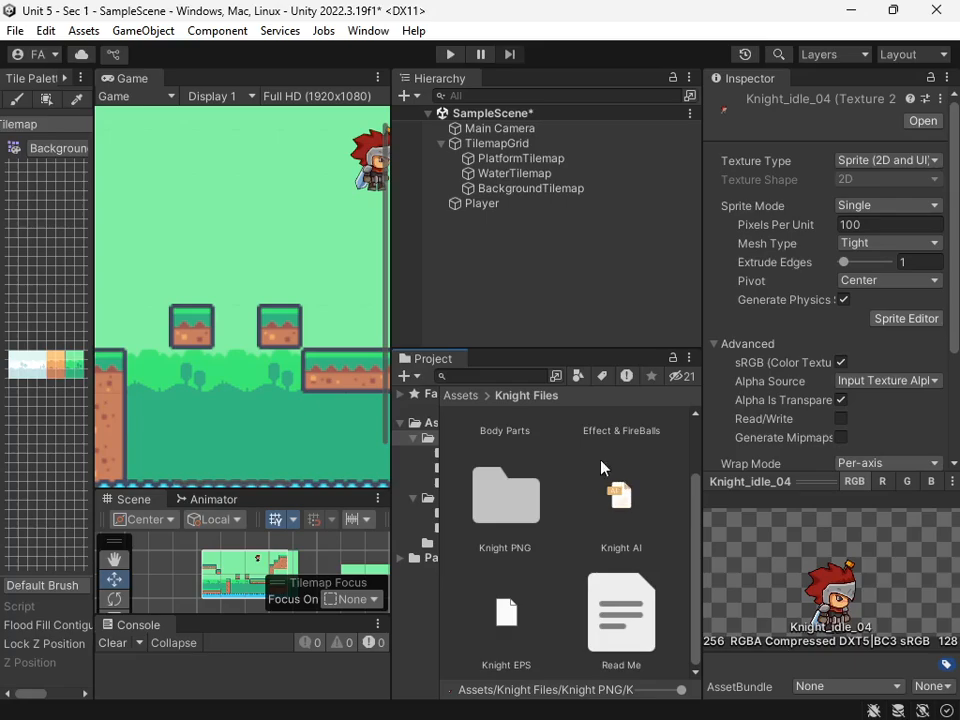
pyautogui.click(462, 396)
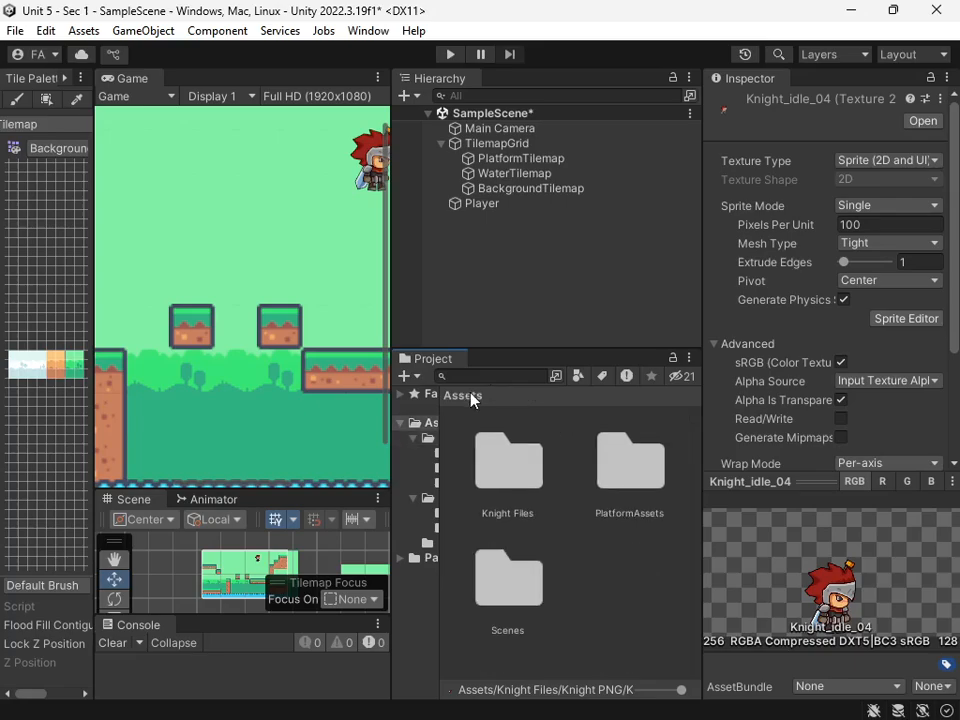
pyautogui.rightClick(610, 558)
pyautogui.moveTo(648, 44)
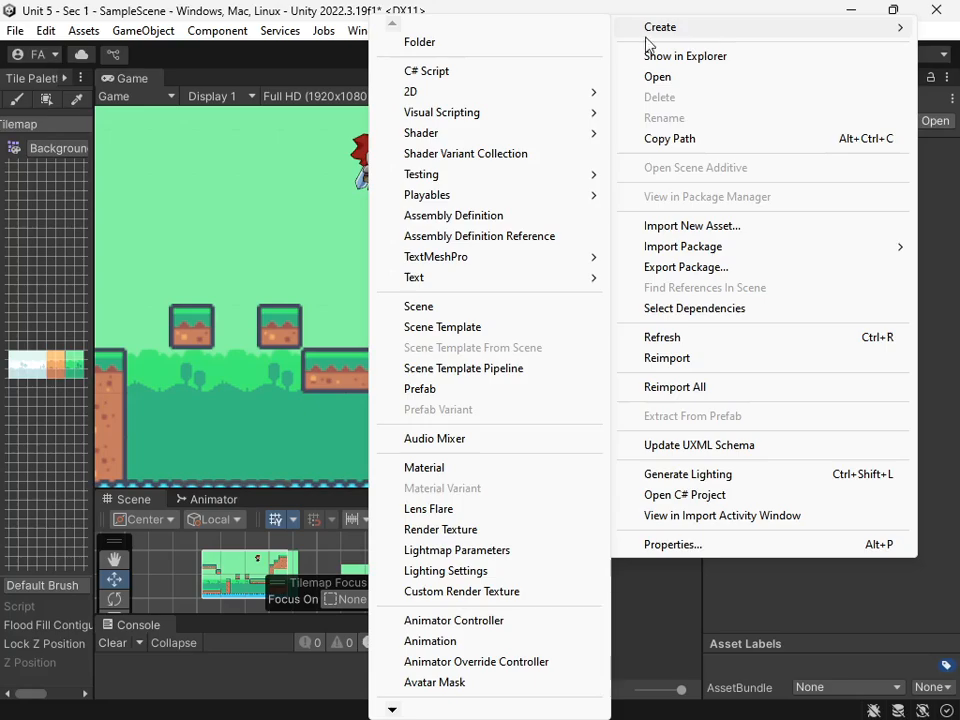
pyautogui.click(521, 45)
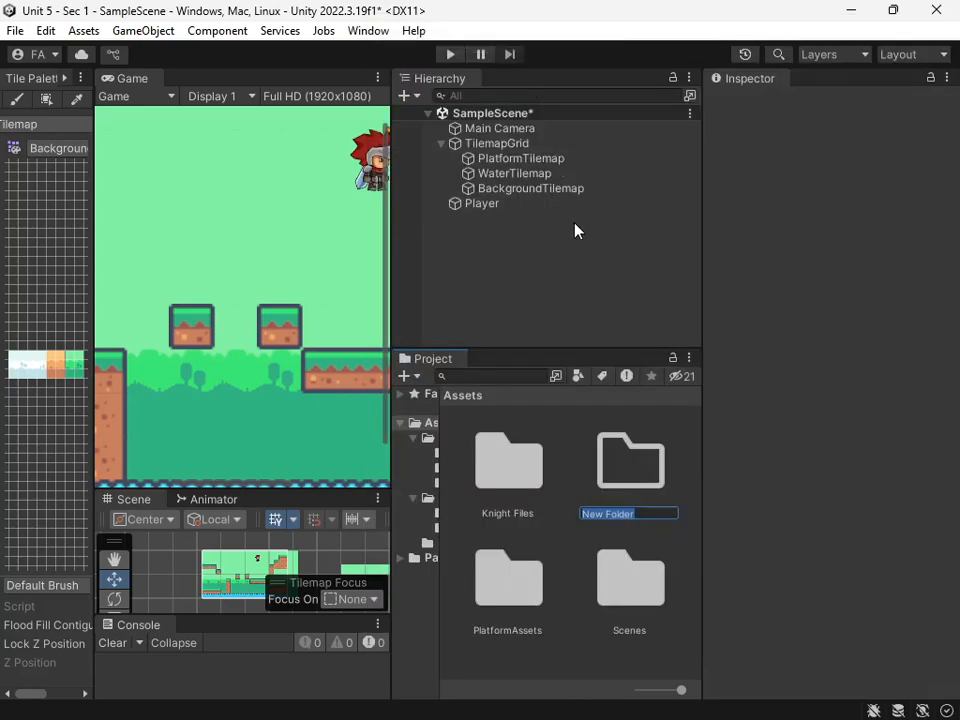
pyautogui.write('Animations')
pyautogui.press('Return')
# - Make the folder tree readable and find the idle textures in the Knight PNG folder inside Knight Files
pyautogui.moveTo(392, 466)
pyautogui.mouseDown()
pyautogui.moveTo(326, 461)
pyautogui.moveTo(401, 472)
pyautogui.mouseUp()
pyautogui.doubleClick(636, 482)
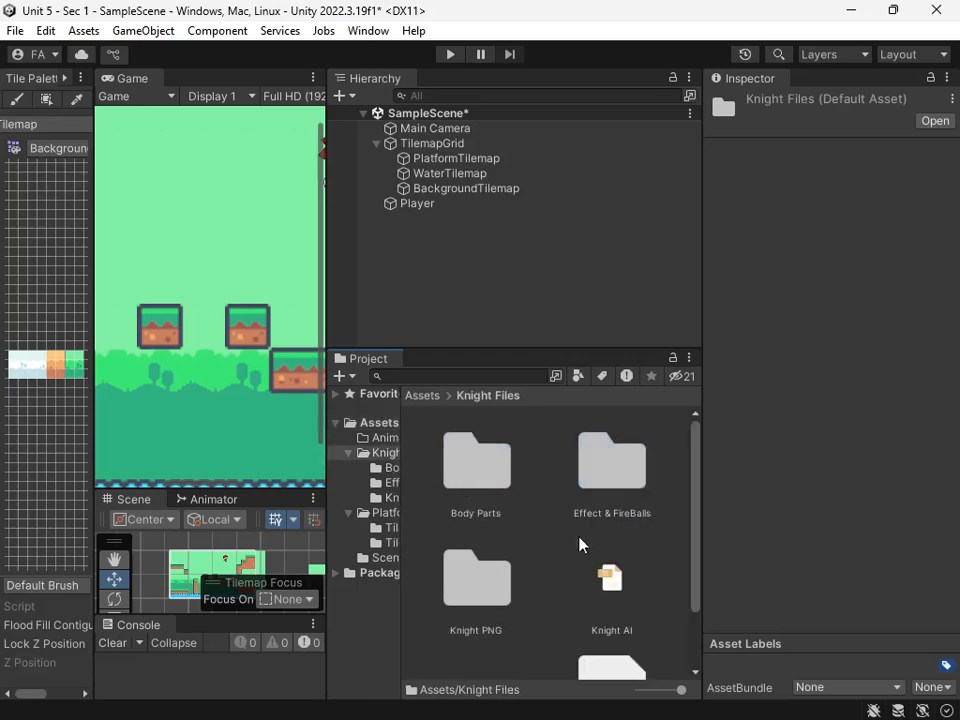
pyautogui.scroll(-2, 580, 544)
pyautogui.scroll(2, 512, 585)
pyautogui.doubleClick(495, 583)
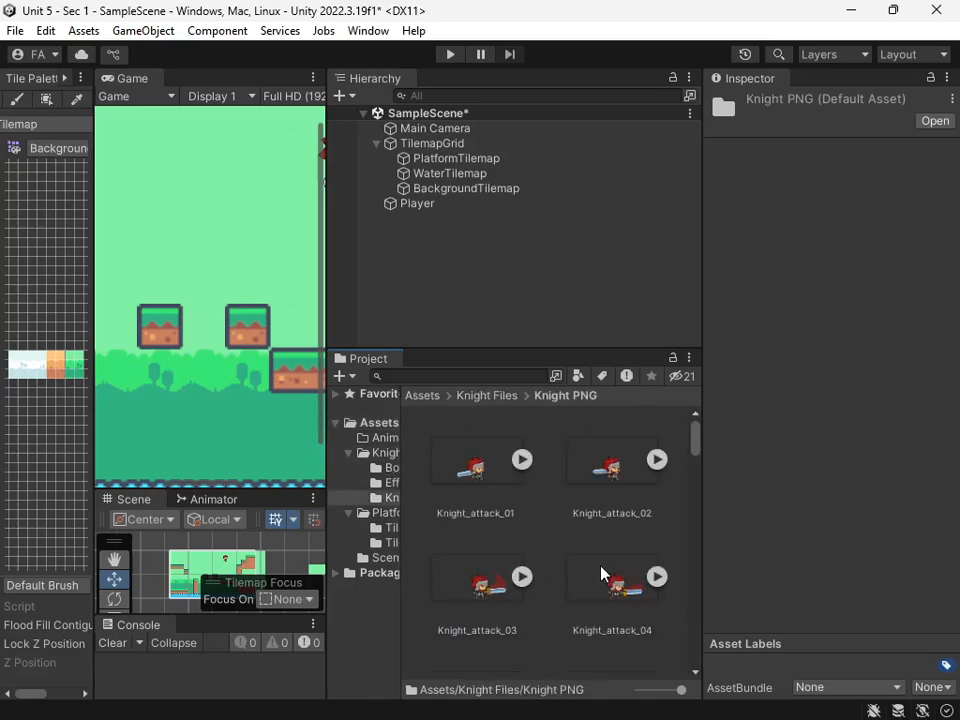
pyautogui.scroll(-5, 600, 573)
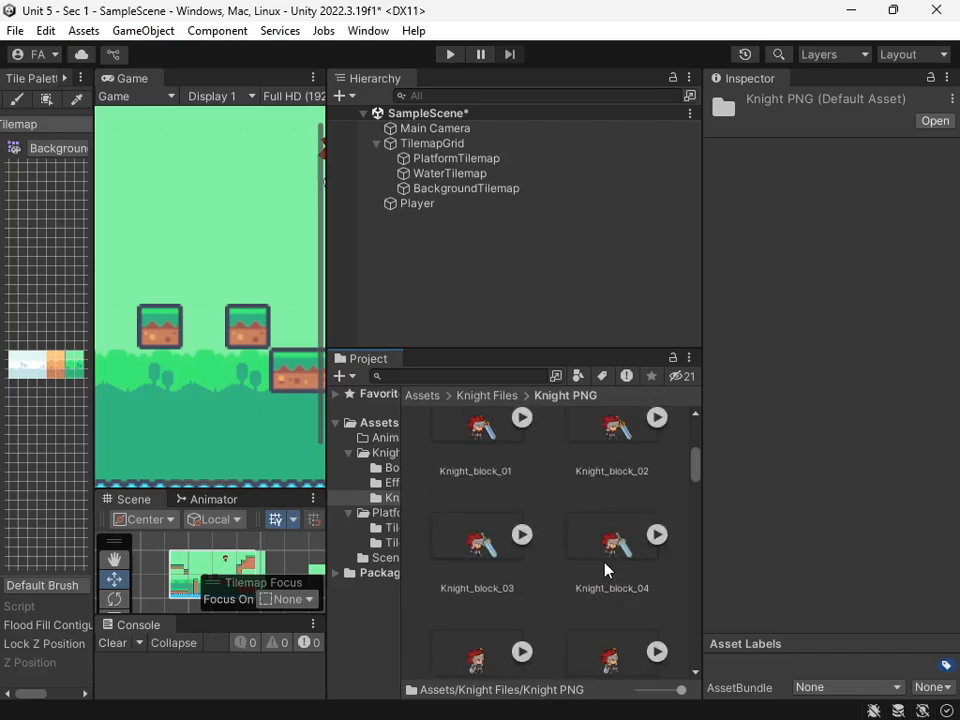
pyautogui.scroll(-8, 604, 570)
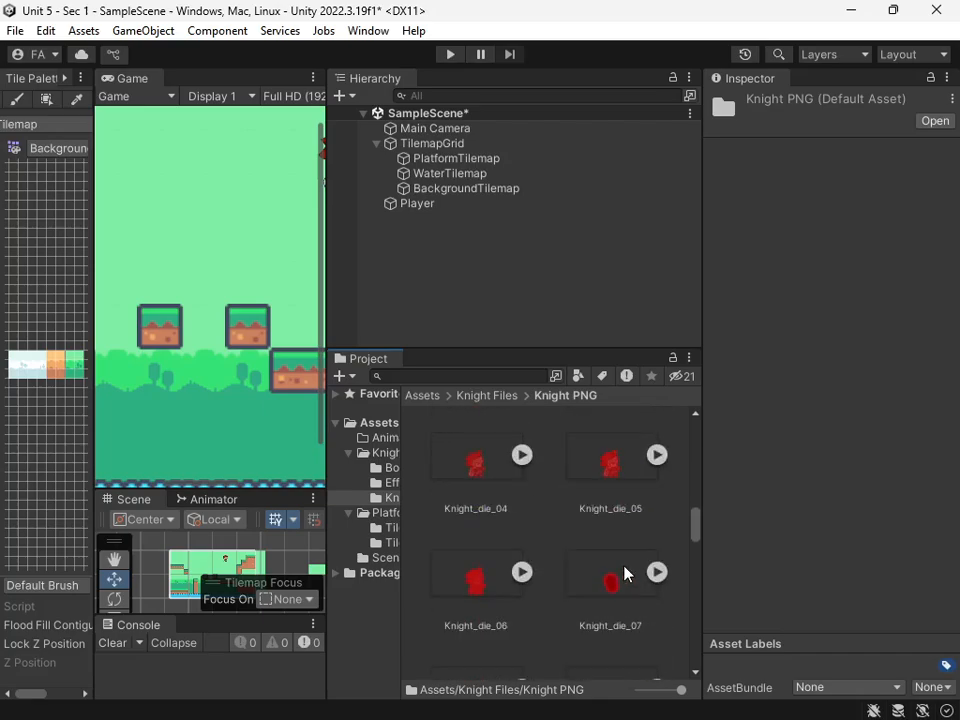
pyautogui.scroll(-5, 624, 572)
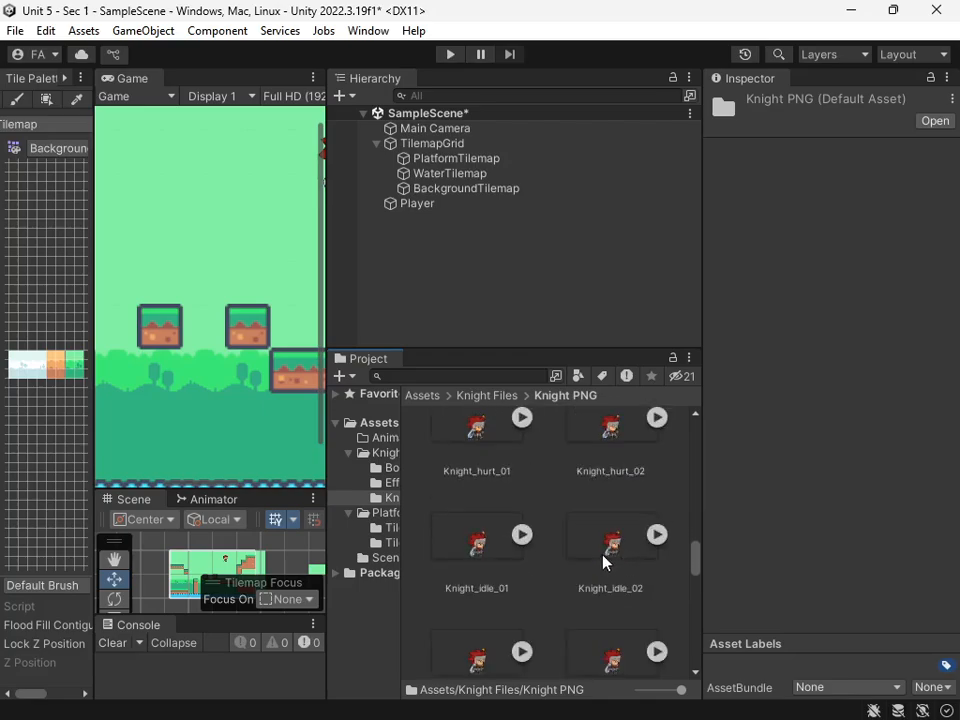
# - Inspect the sprite nested inside the Knight_hurt_02 texture and collapse it again
pyautogui.click(623, 441)
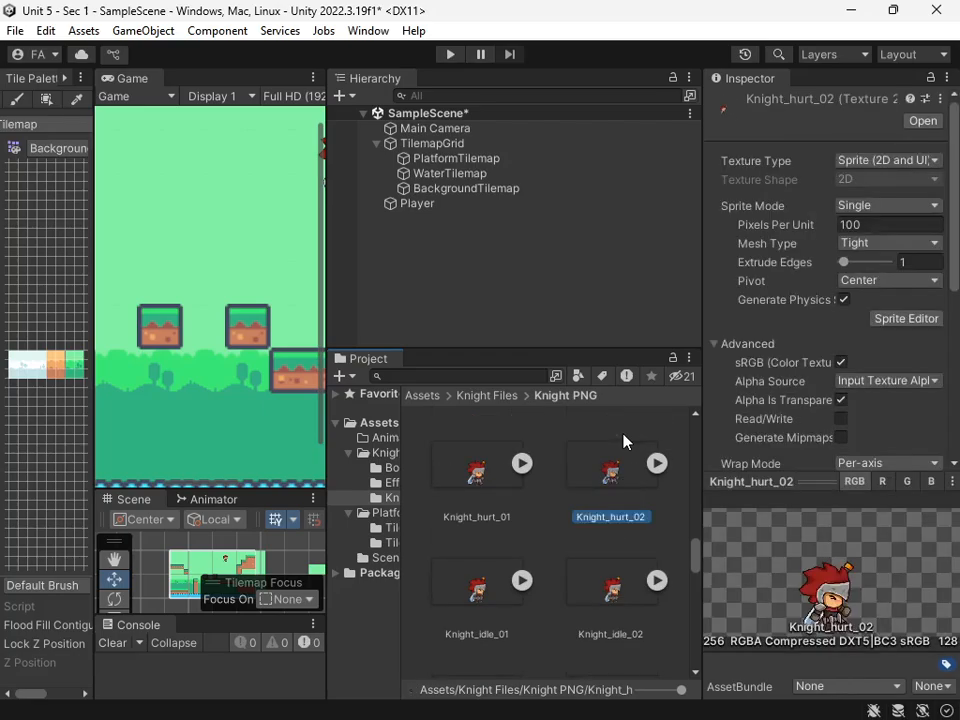
pyautogui.click(656, 463)
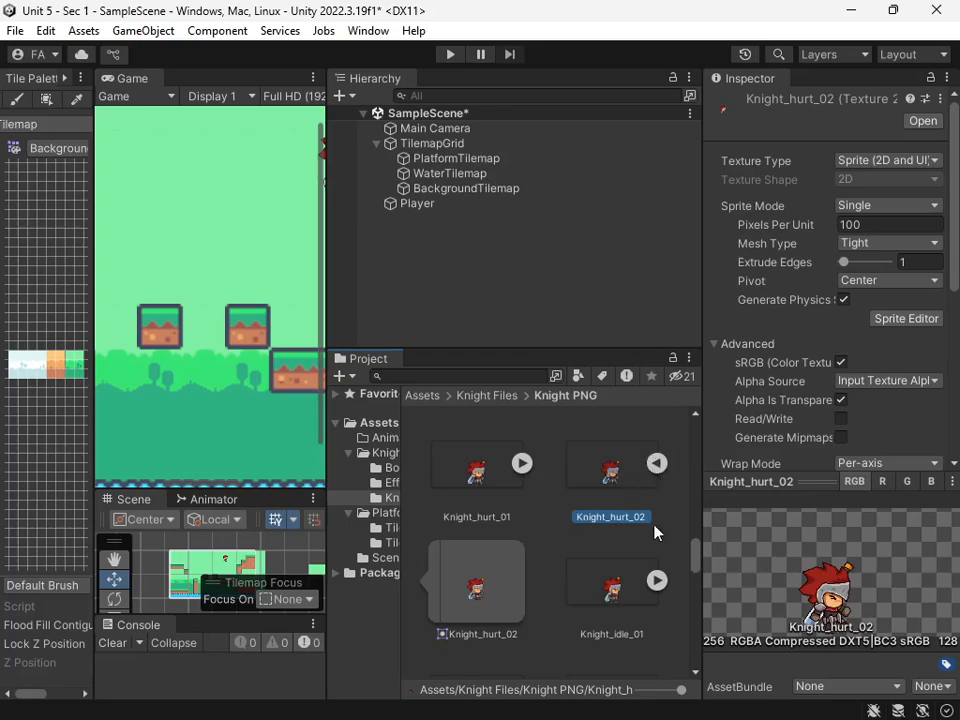
pyautogui.click(656, 464)
# - Expand the textures Knight_idle_01 through Knight_idle_06 to reveal their nested sprites
pyautogui.click(521, 581)
pyautogui.scroll(-2, 636, 580)
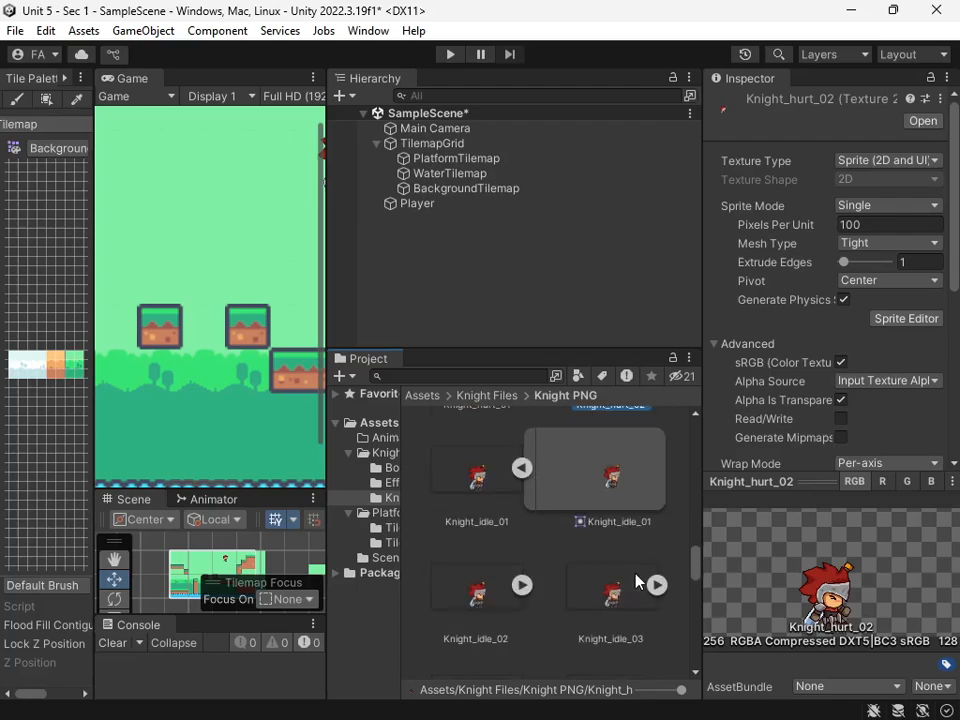
pyautogui.click(522, 586)
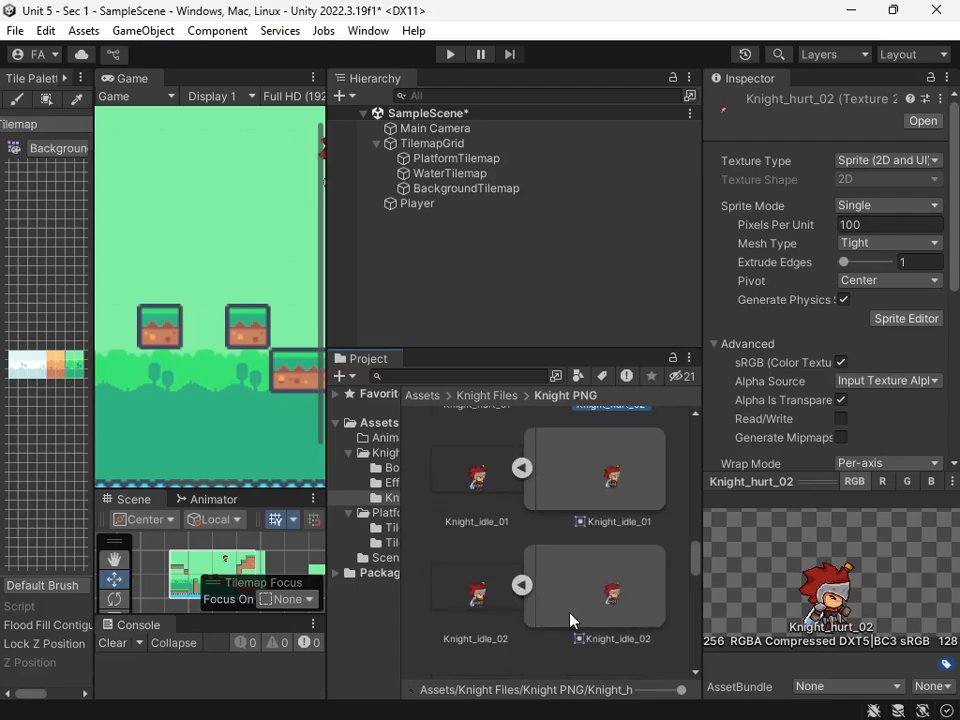
pyautogui.scroll(-2, 568, 609)
pyautogui.click(522, 590)
pyautogui.scroll(-2, 540, 598)
pyautogui.click(522, 594)
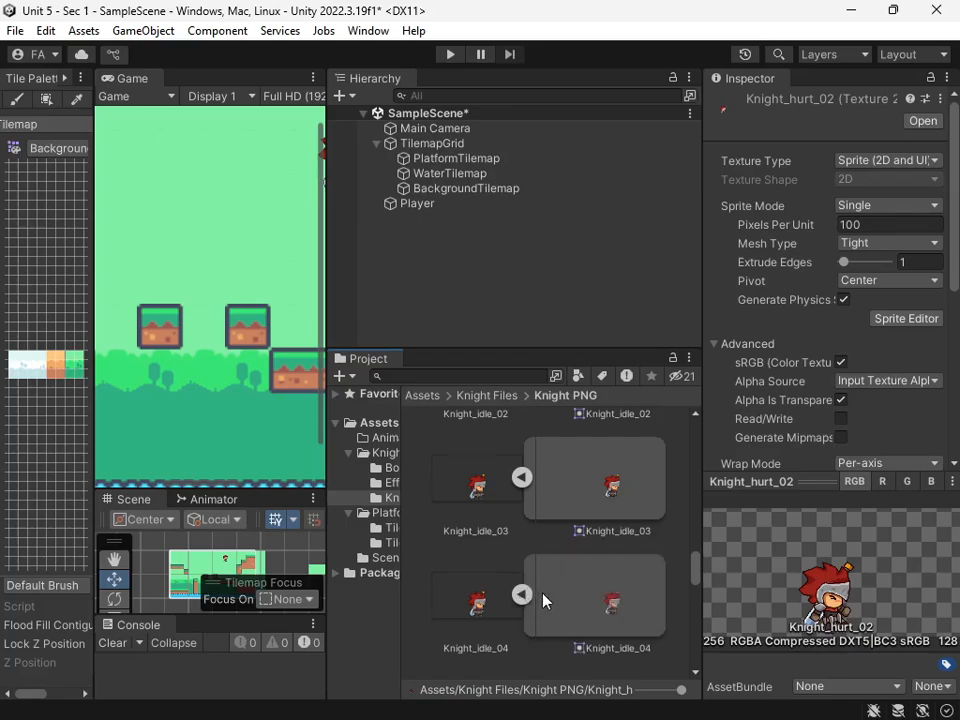
pyautogui.scroll(-2, 542, 602)
pyautogui.click(521, 652)
pyautogui.scroll(-2, 540, 630)
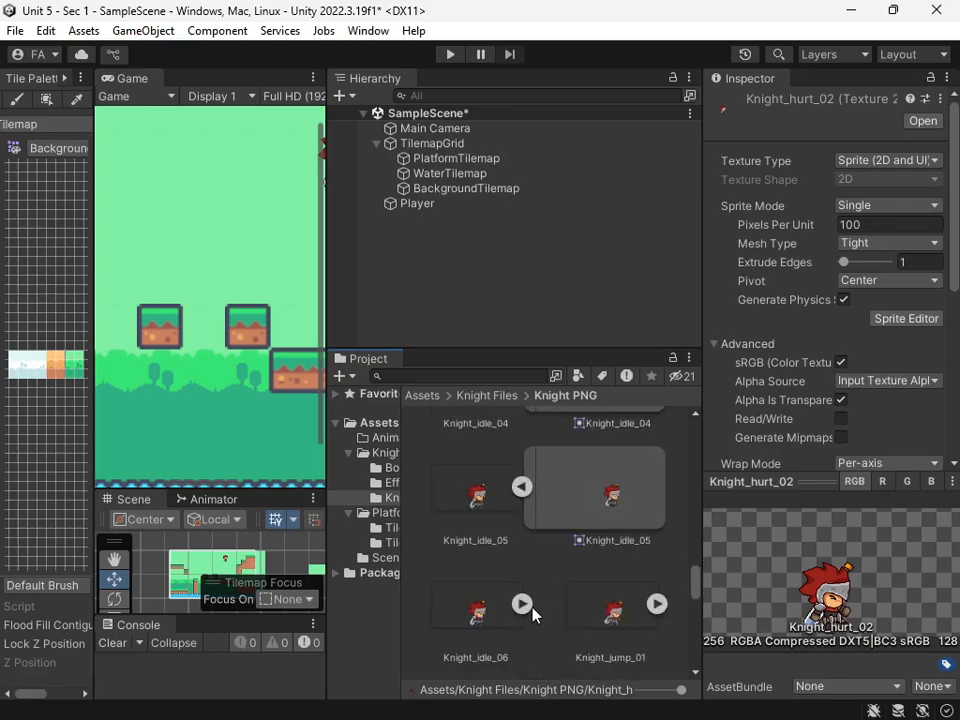
pyautogui.click(522, 604)
# - Select the six nested sprites Knight_idle_01 to Knight_idle_06 together and create an animation clip named KnightIdle from them
pyautogui.scroll(8, 627, 619)
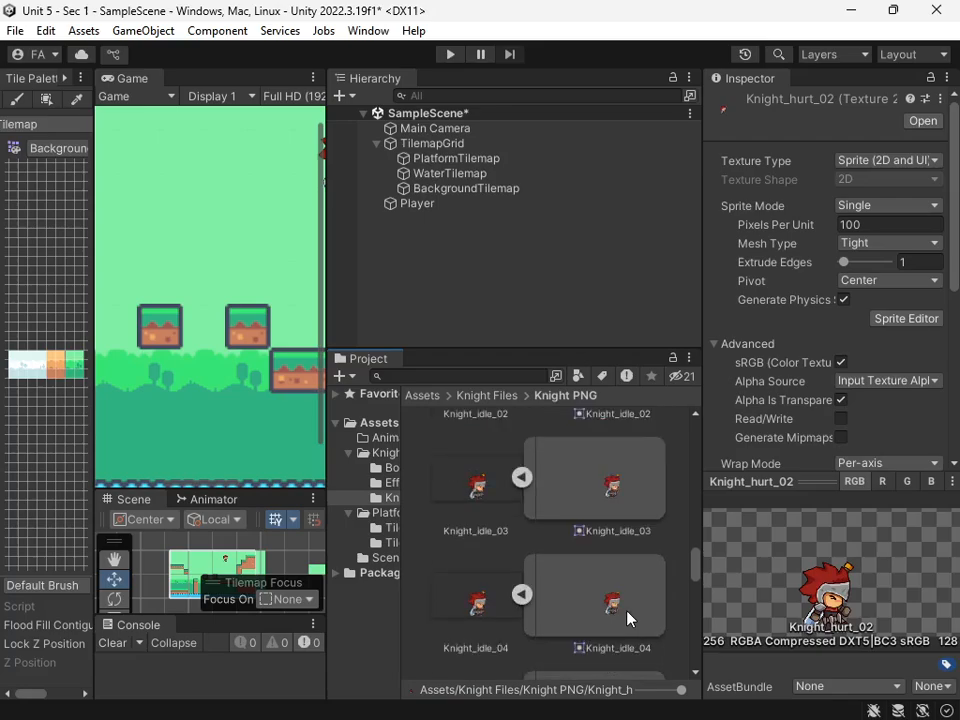
pyautogui.scroll(2, 630, 605)
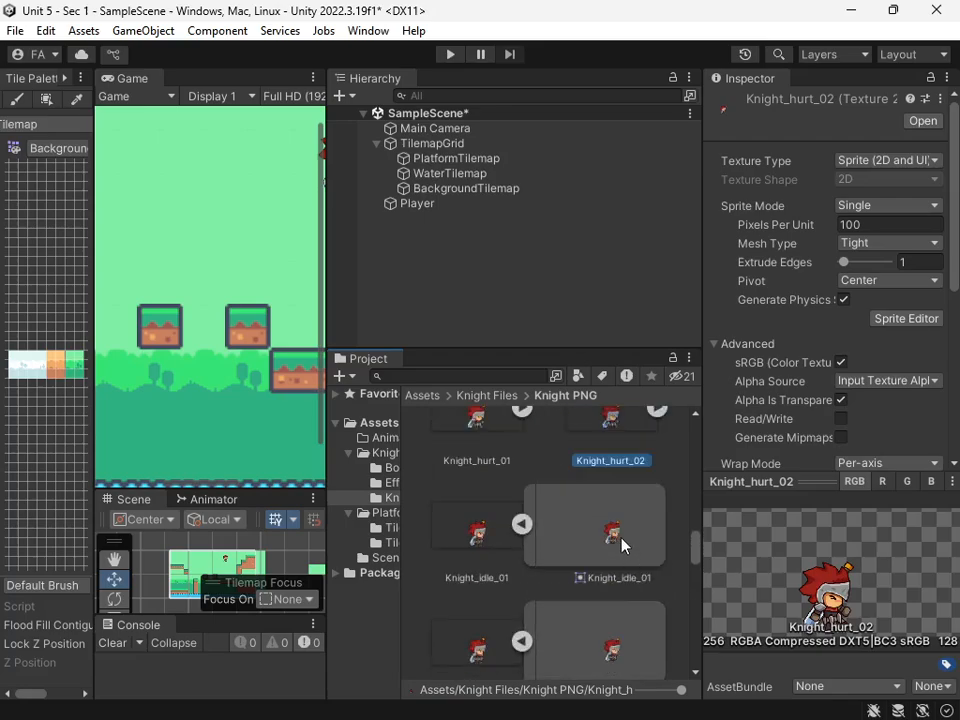
pyautogui.click(622, 548)
pyautogui.scroll(-1, 634, 583)
pyautogui.keyDown('ctrl'); pyautogui.click(643, 594); pyautogui.keyUp('ctrl')
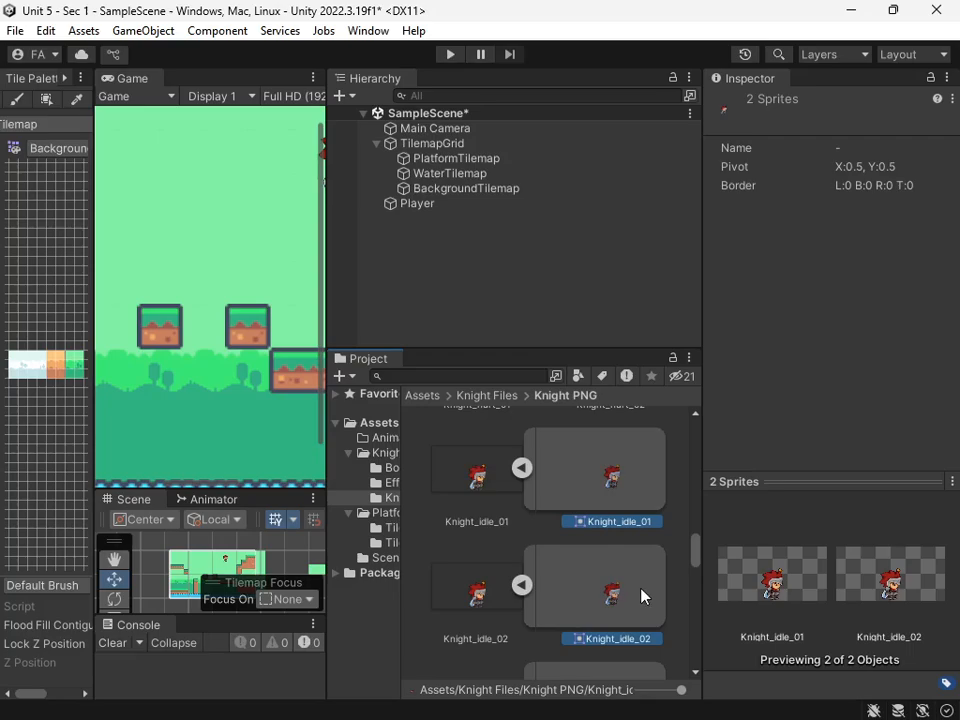
pyautogui.scroll(-3, 632, 574)
pyautogui.keyDown('ctrl'); pyautogui.click(632, 578); pyautogui.keyUp('ctrl')
pyautogui.scroll(-1, 632, 578)
pyautogui.keyDown('ctrl'); pyautogui.click(630, 580); pyautogui.keyUp('ctrl')
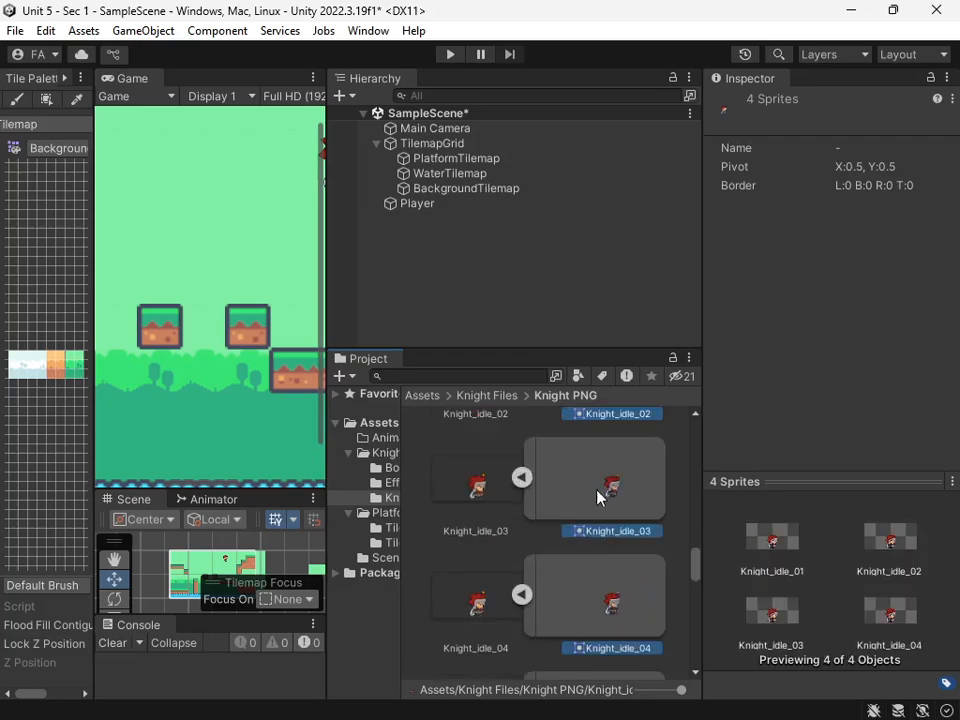
pyautogui.scroll(-1, 605, 580)
pyautogui.scroll(-3, 606, 561)
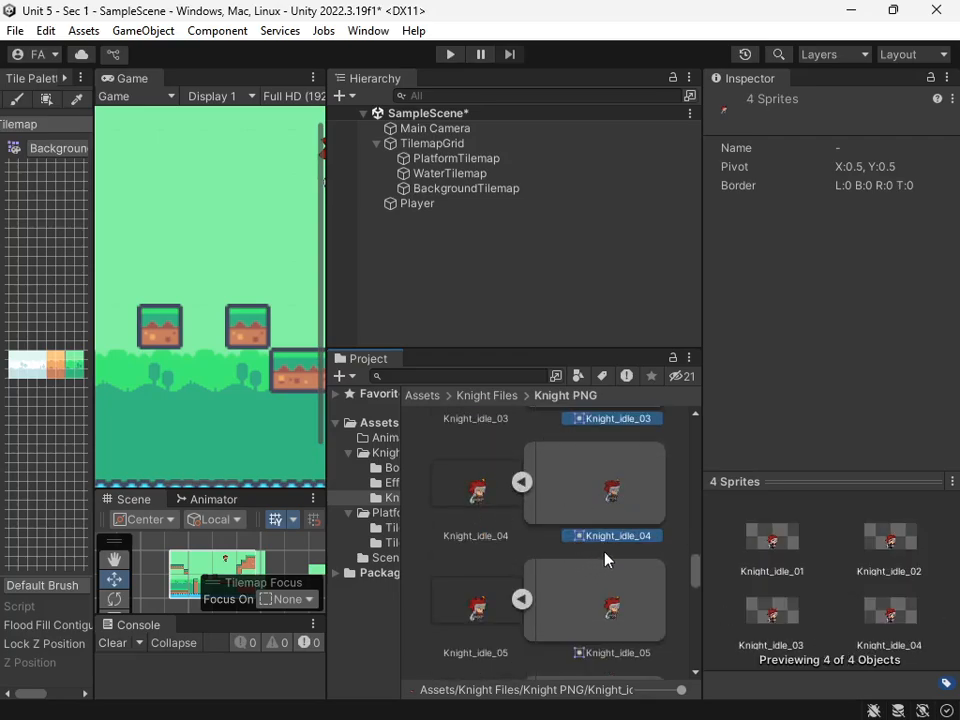
pyautogui.keyDown('ctrl'); pyautogui.click(623, 510); pyautogui.keyUp('ctrl')
pyautogui.keyDown('ctrl'); pyautogui.click(625, 615); pyautogui.keyUp('ctrl')
pyautogui.scroll(-1, 634, 612)
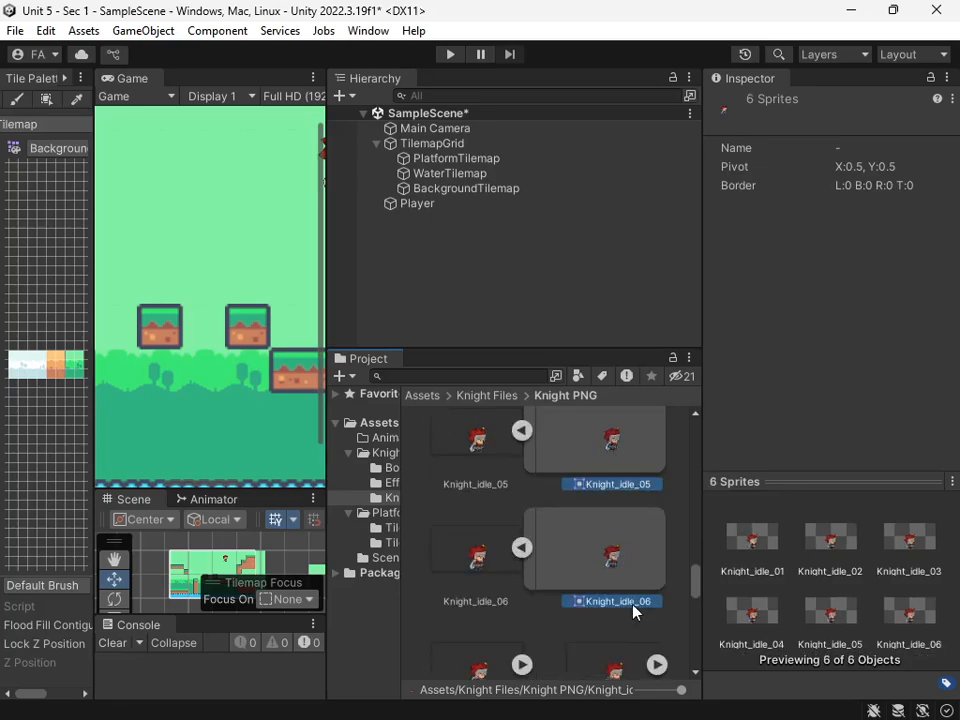
pyautogui.scroll(6, 630, 540)
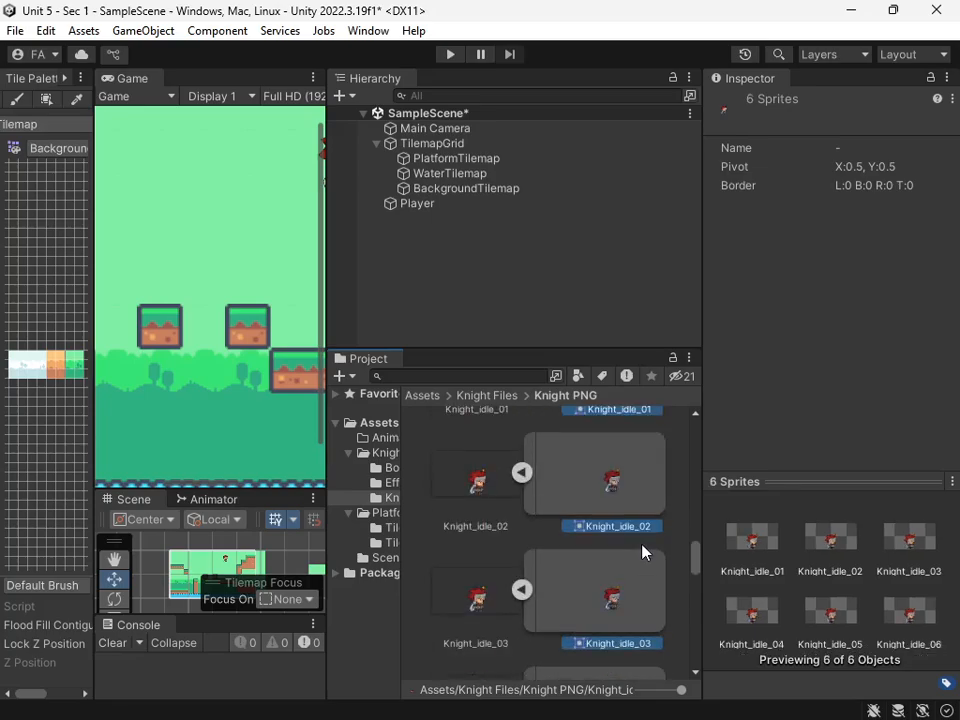
pyautogui.rightClick(633, 538)
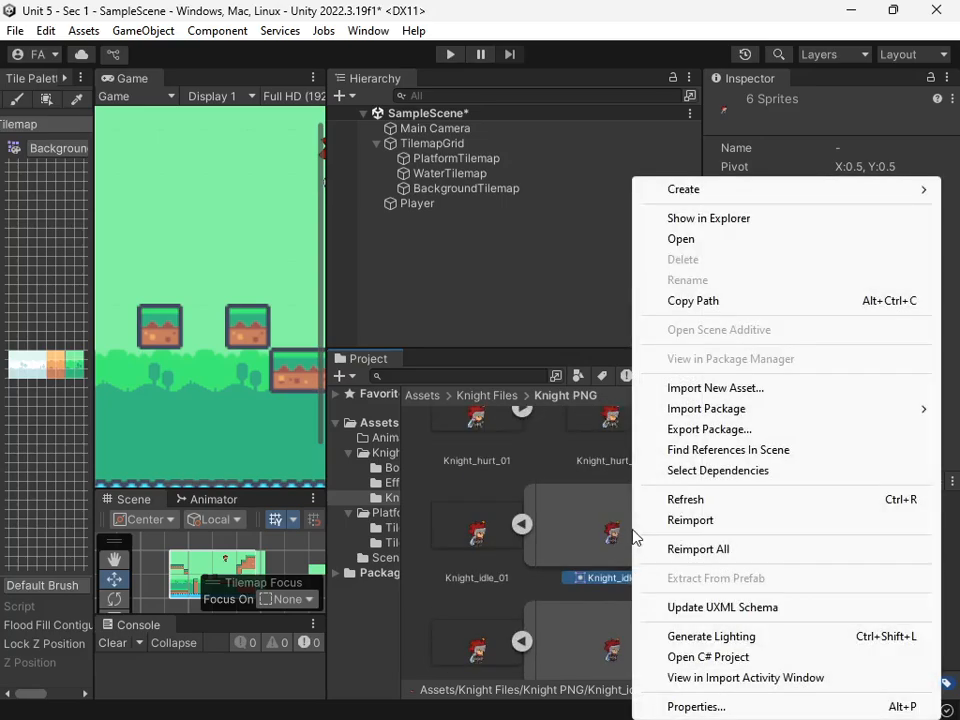
pyautogui.moveTo(771, 194)
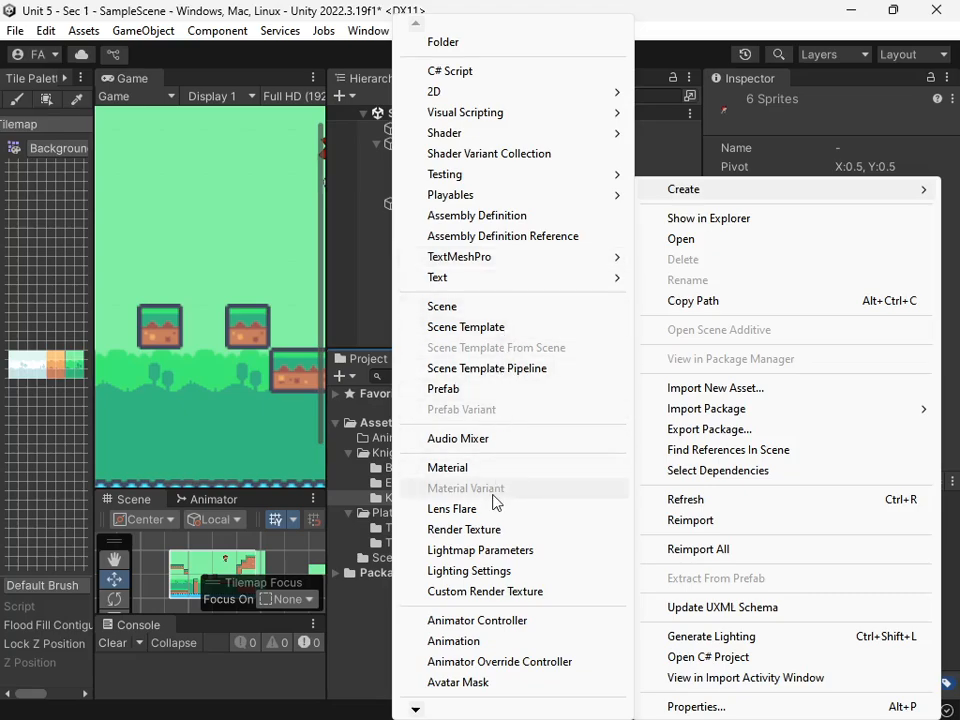
pyautogui.click(503, 643)
pyautogui.write('Knig')
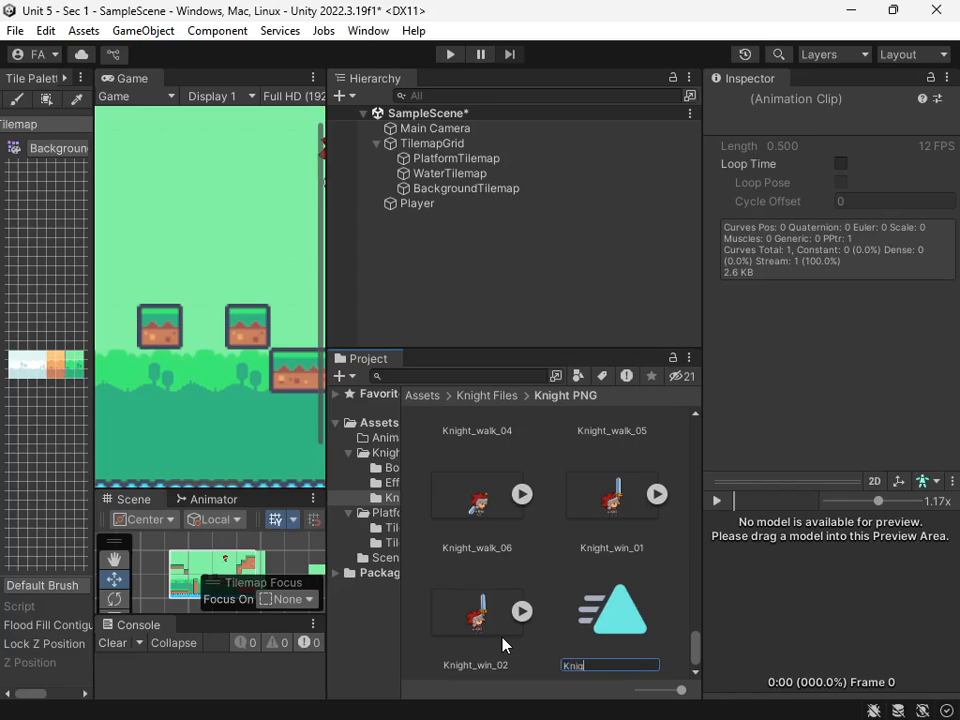
pyautogui.write('htIdle')
pyautogui.press('Return')
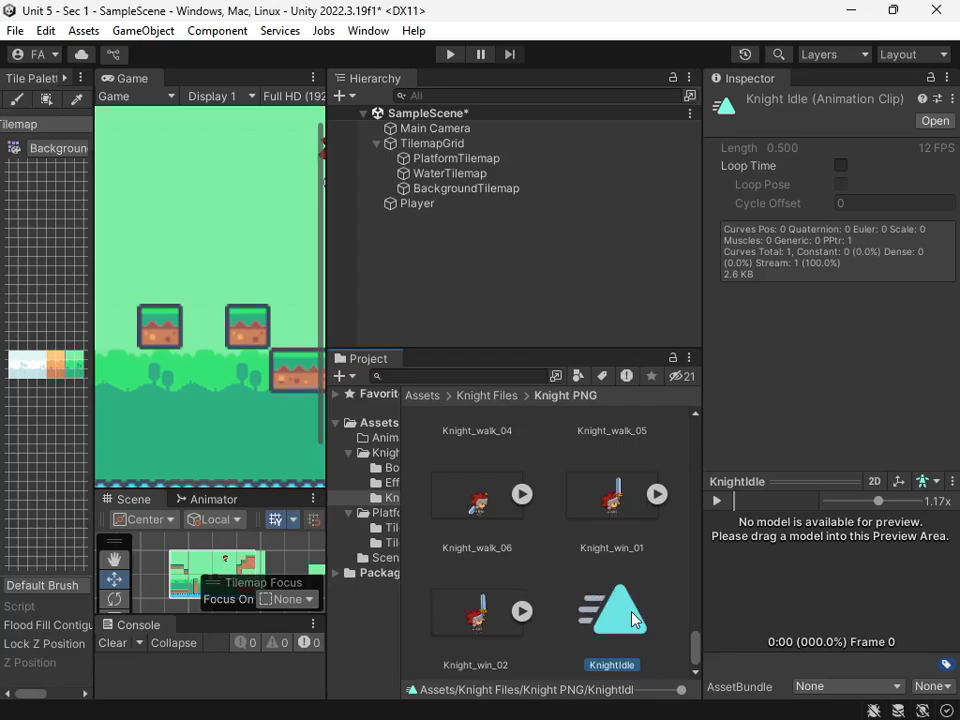
# - Move the KnightIdle clip into the Animations folder and open that folder
pyautogui.moveTo(632, 618); pyautogui.dragTo(381, 443)
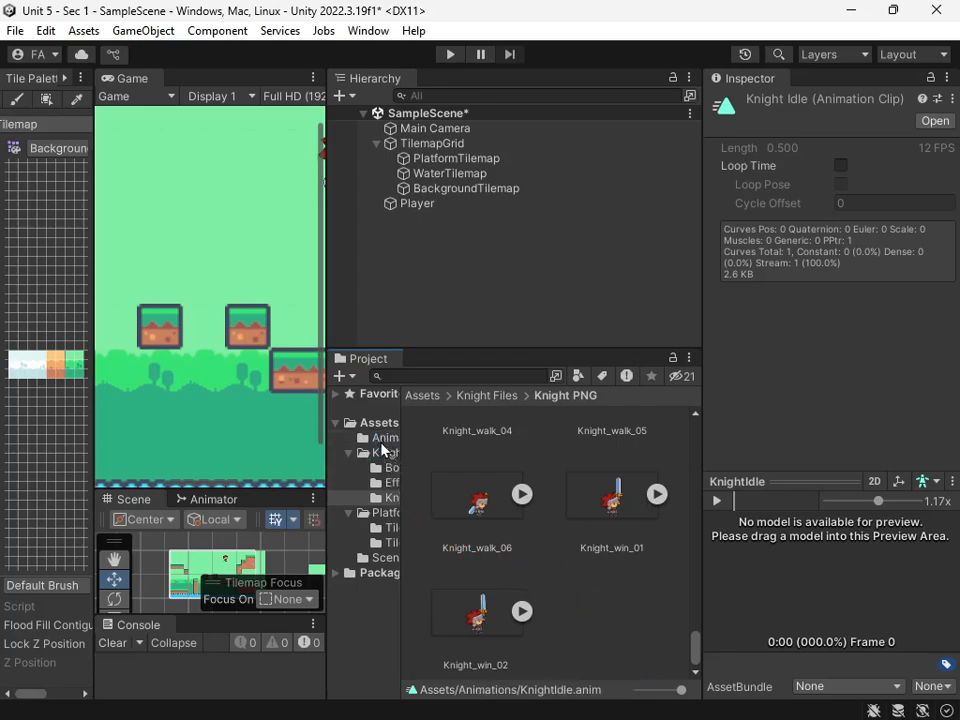
pyautogui.click(381, 441)
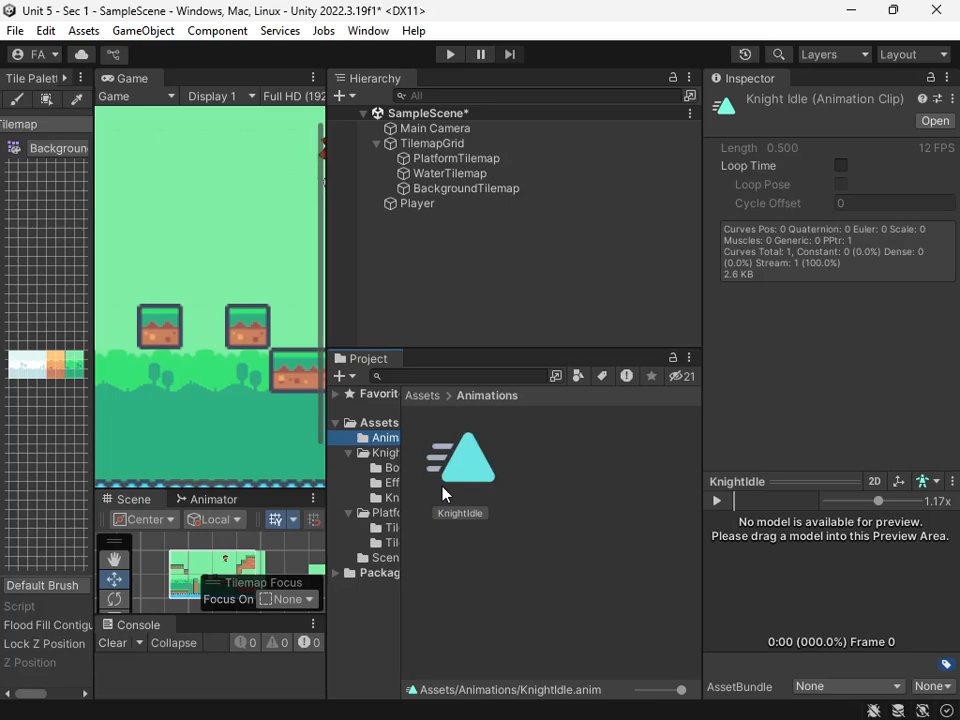
# - Create an Animator Controller named KnightAnimCtrlr in the Animations folder
pyautogui.rightClick(527, 508)
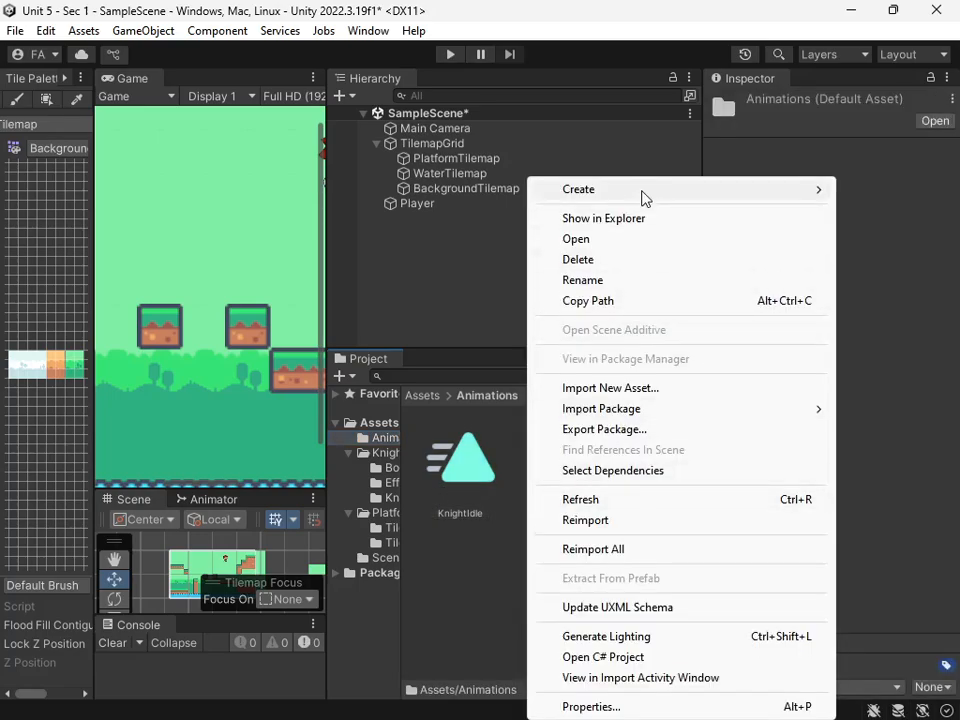
pyautogui.moveTo(559, 192)
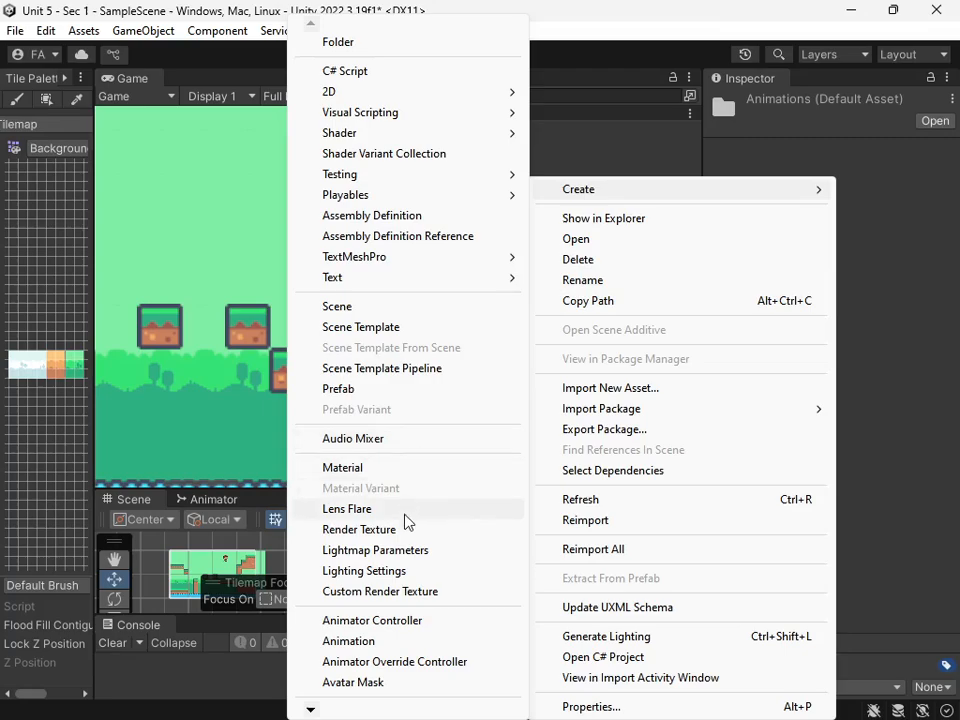
pyautogui.click(411, 621)
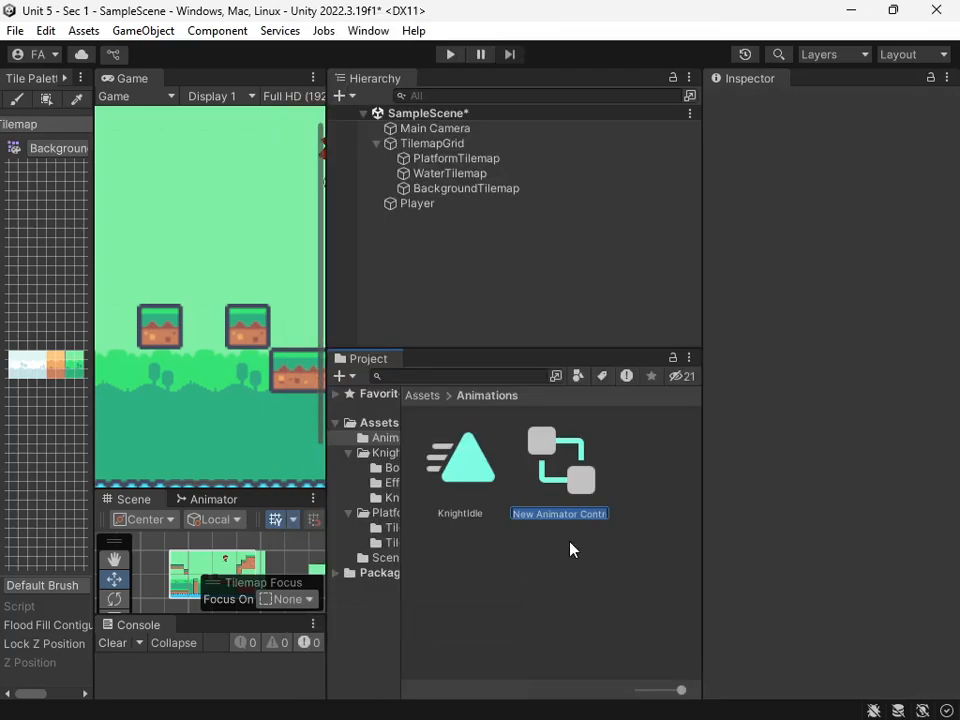
pyautogui.write('KnightAnimCt')
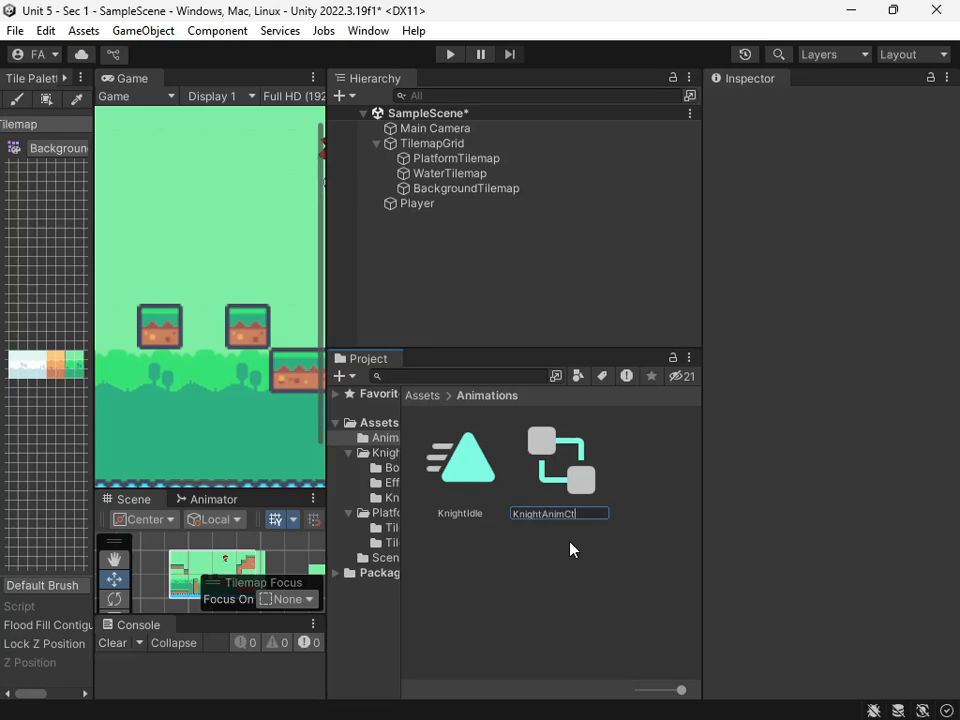
pyautogui.write('rlr')
pyautogui.press('Return')
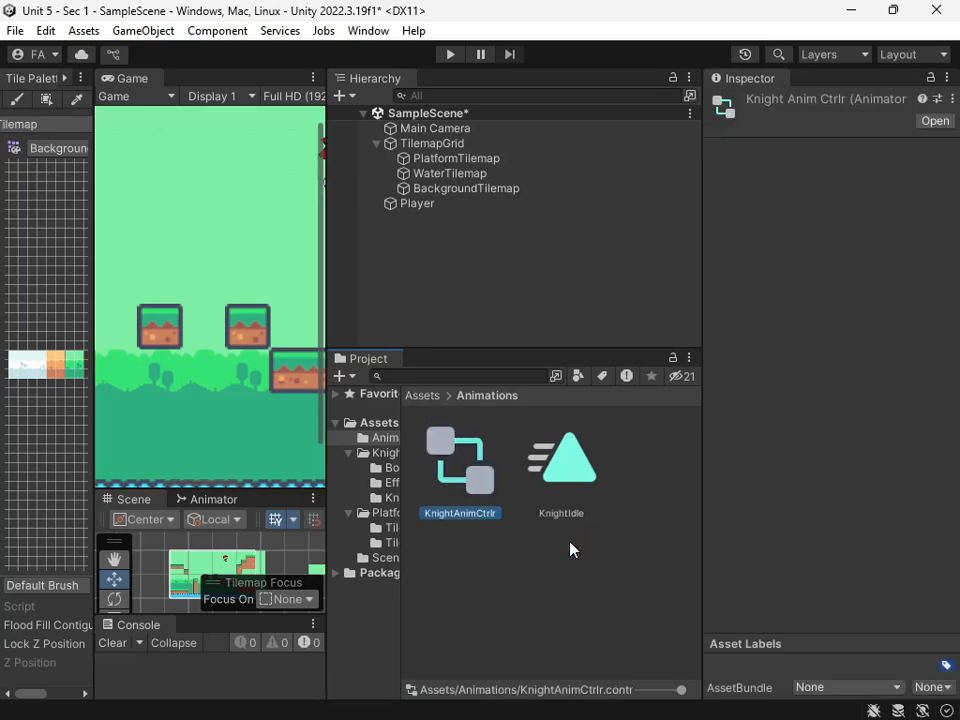
# - Open the KnightAnimCtrlr controller in the Animator window and enlarge that window to work on its state graph
pyautogui.doubleClick(463, 465)
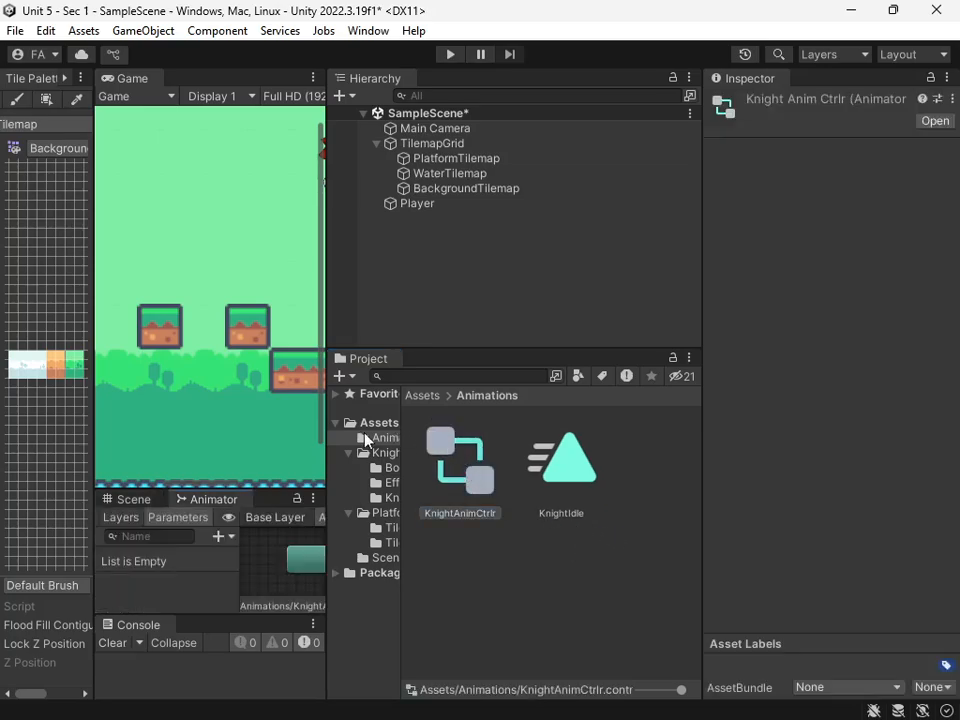
pyautogui.moveTo(326, 418); pyautogui.dragTo(522, 407)
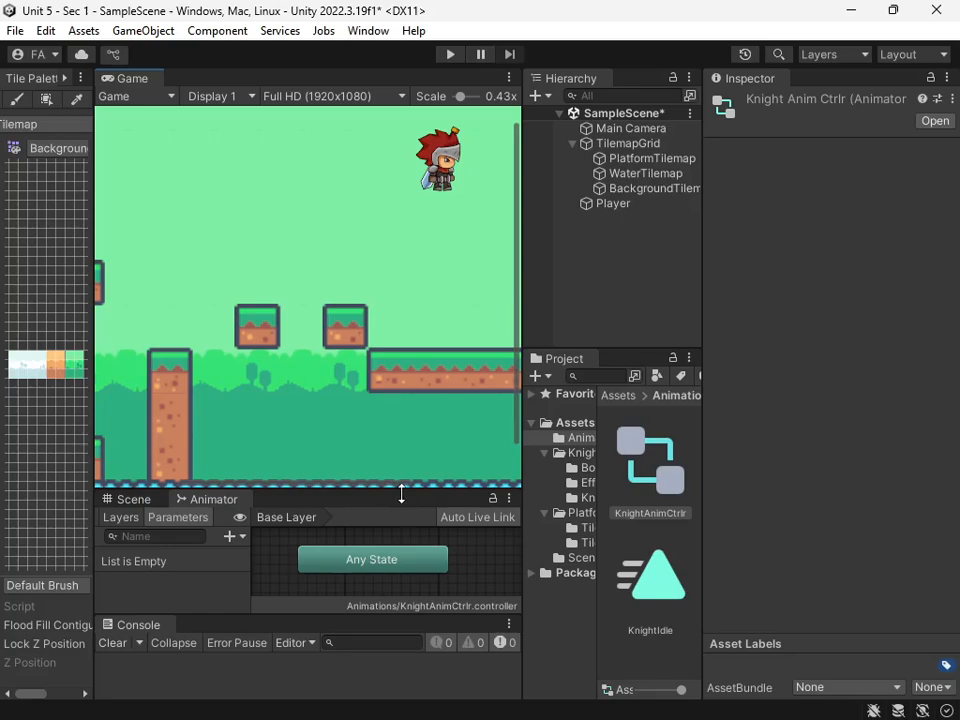
pyautogui.moveTo(401, 493); pyautogui.dragTo(384, 260)
pyautogui.scroll(-10, 405, 399)
pyautogui.moveTo(406, 400); pyautogui.dragTo(344, 452, button='middle')
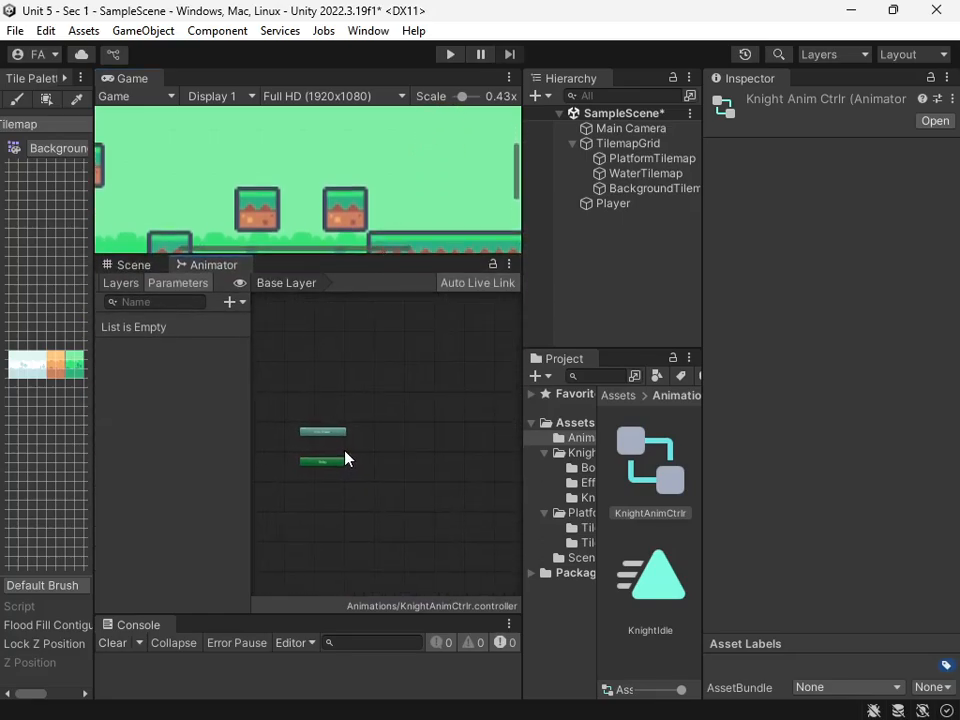
pyautogui.scroll(5, 380, 453)
pyautogui.scroll(5, 456, 455)
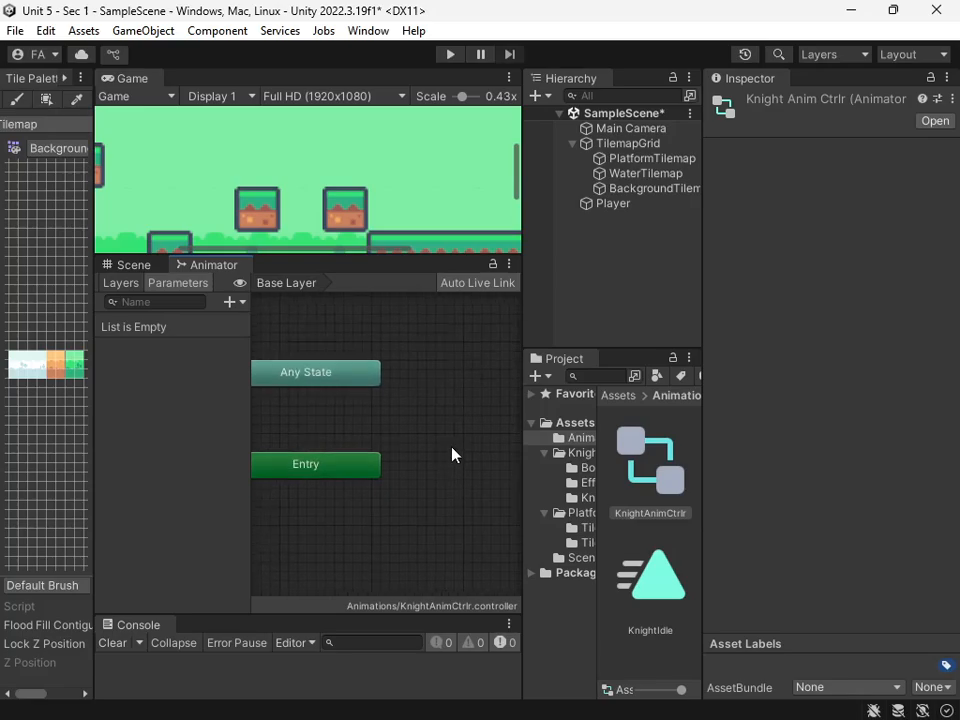
# - Add the KnightIdle clip as a state on the controller's Base Layer and enable Loop Time on the clip
pyautogui.moveTo(669, 585); pyautogui.dragTo(497, 468)
pyautogui.moveTo(448, 421); pyautogui.dragTo(454, 424)
pyautogui.moveTo(472, 498); pyautogui.dragTo(373, 511, button='middle')
pyautogui.click(667, 580)
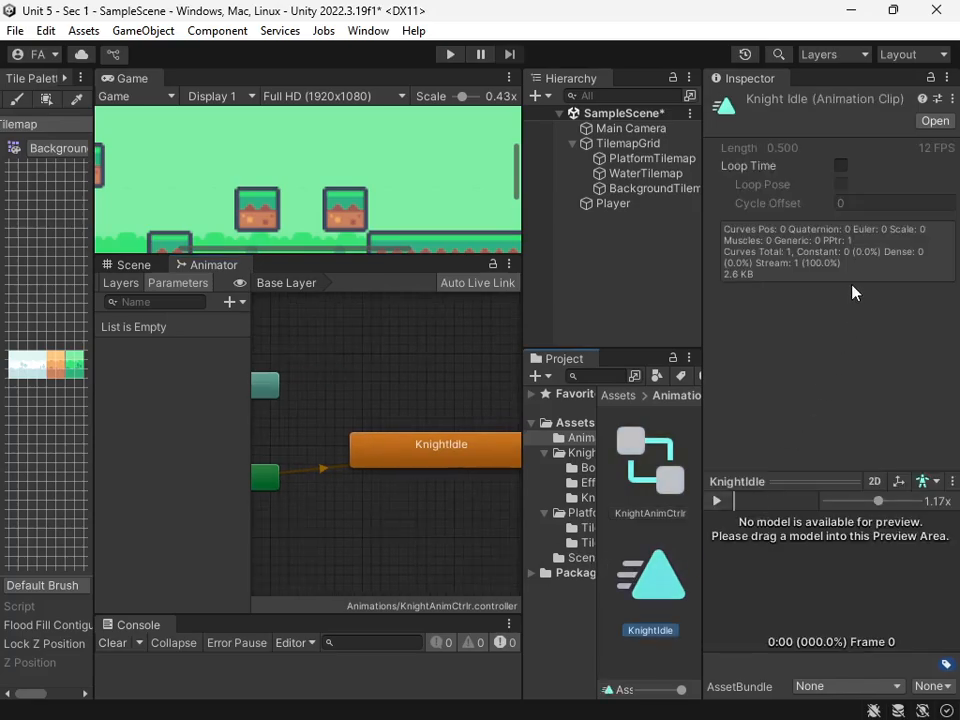
pyautogui.click(841, 166)
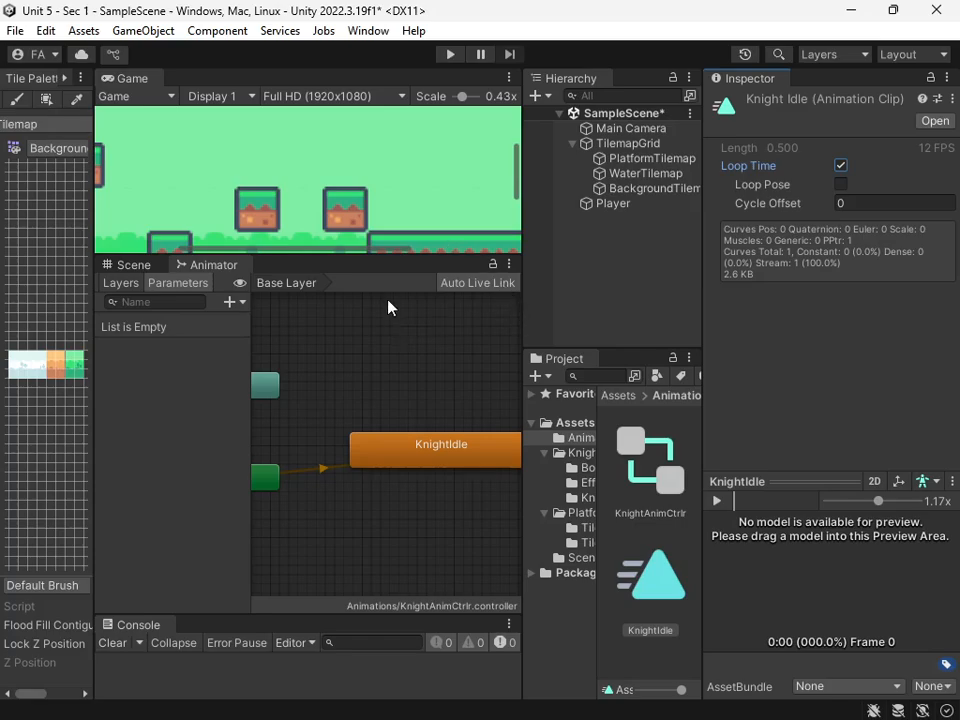
# - Add an Animator component to the Player object
pyautogui.click(636, 204)
pyautogui.scroll(-3, 845, 453)
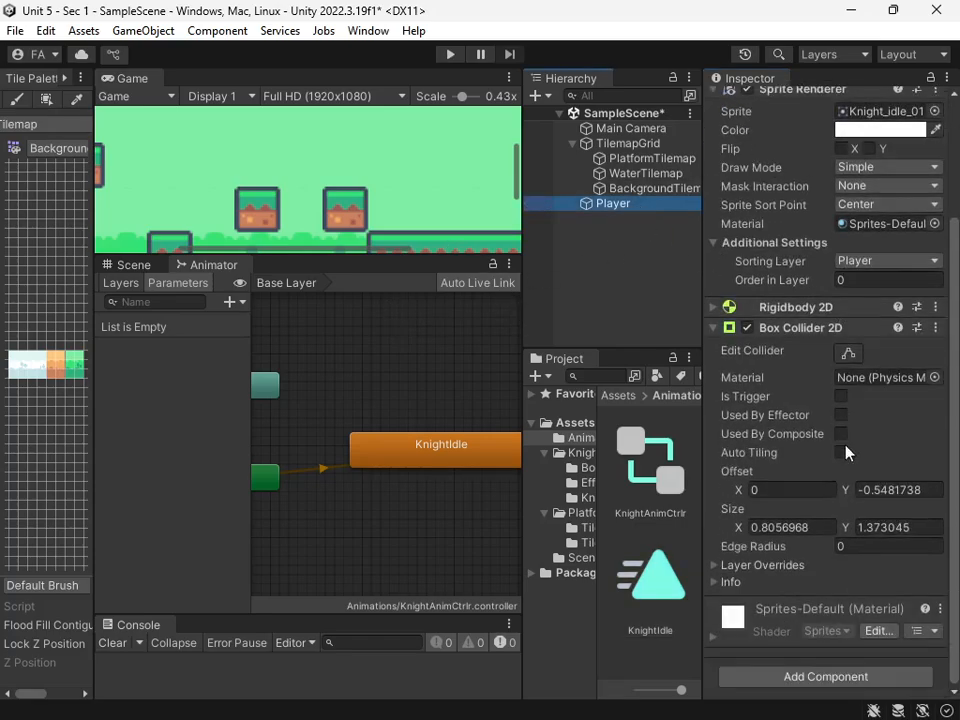
pyautogui.click(866, 676)
pyautogui.write('animo')
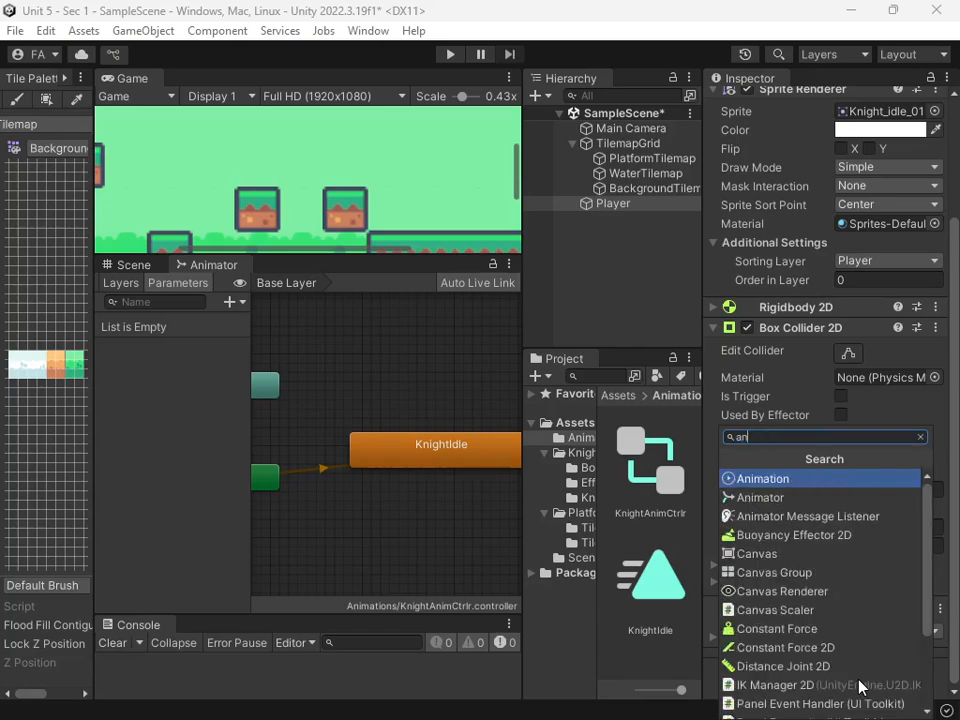
pyautogui.press('BackSpace')
pyautogui.press('BackSpace')
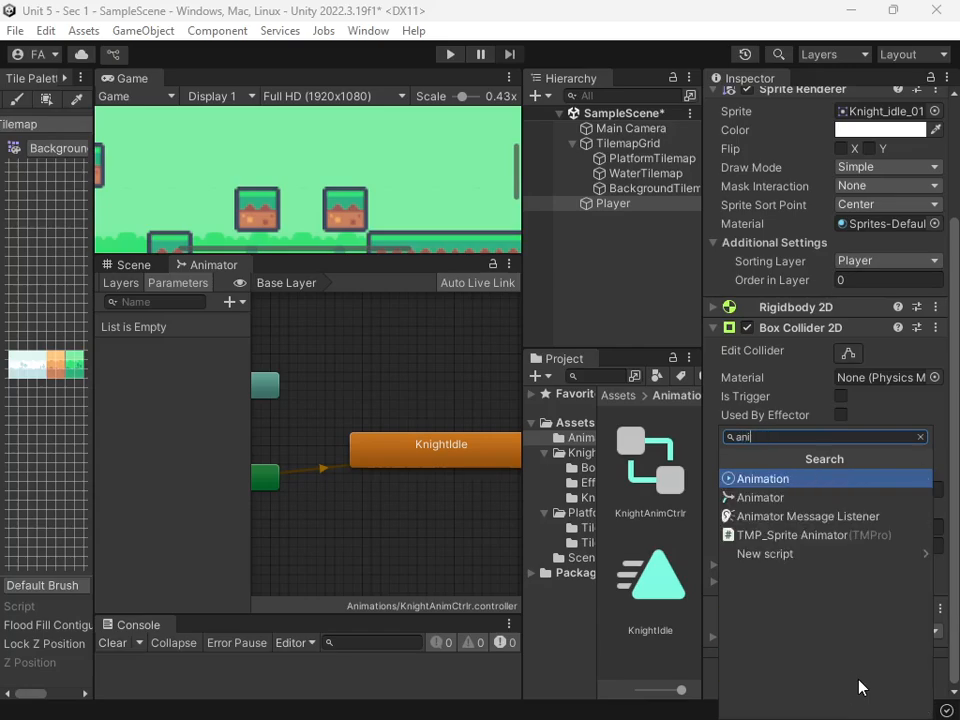
pyautogui.click(821, 500)
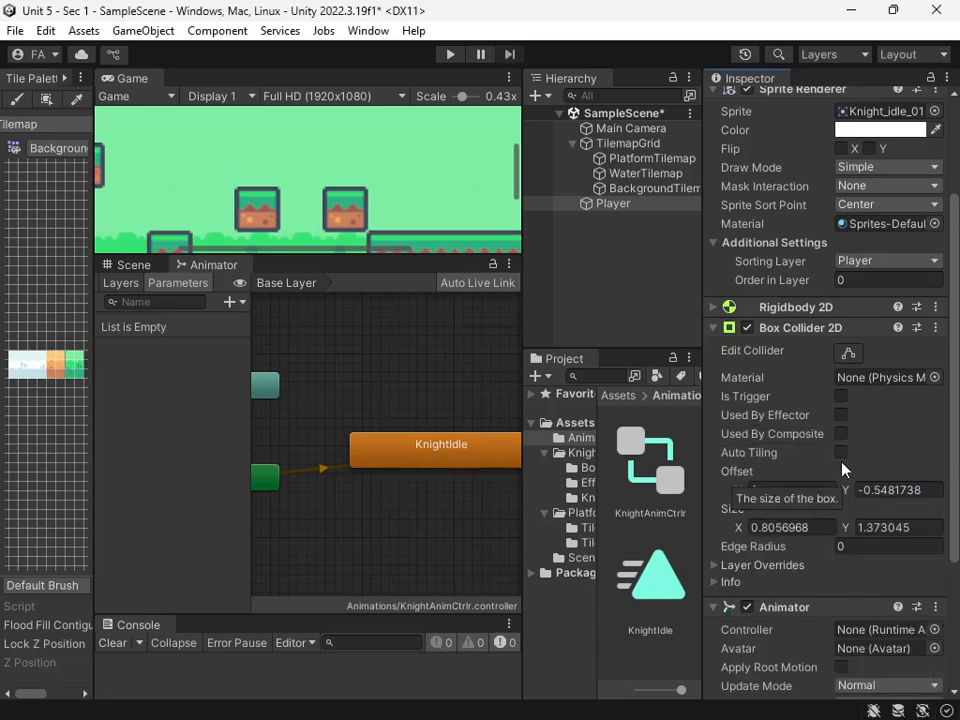
# - Assign KnightAnimCtrlr as the Controller of the Player's Animator component and save the scene
pyautogui.scroll(-3, 855, 600)
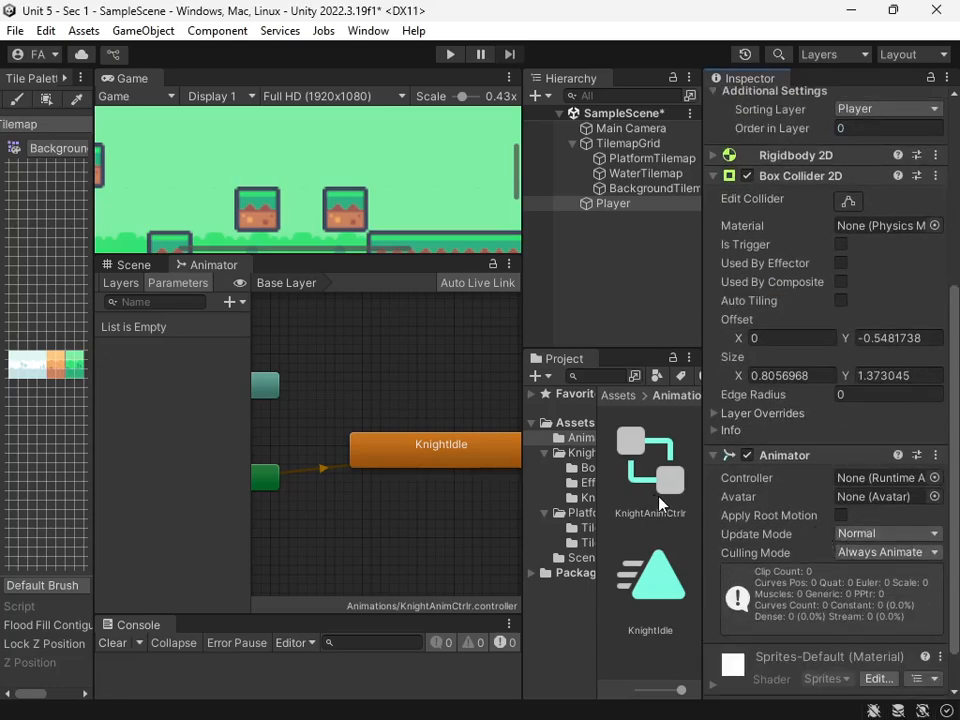
pyautogui.moveTo(651, 477); pyautogui.dragTo(868, 478)
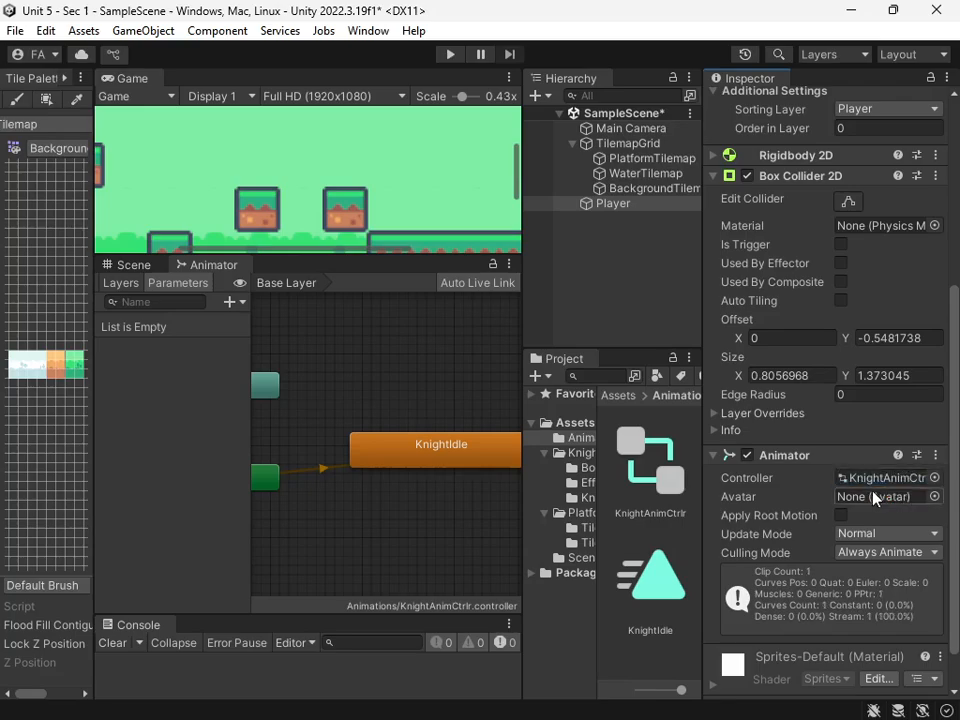
pyautogui.hotkey('ctrl', 's')
# - Play the scene in an enlarged Game view at 1.4x scale to check the knight's idle animation
pyautogui.moveTo(433, 256); pyautogui.dragTo(433, 516)
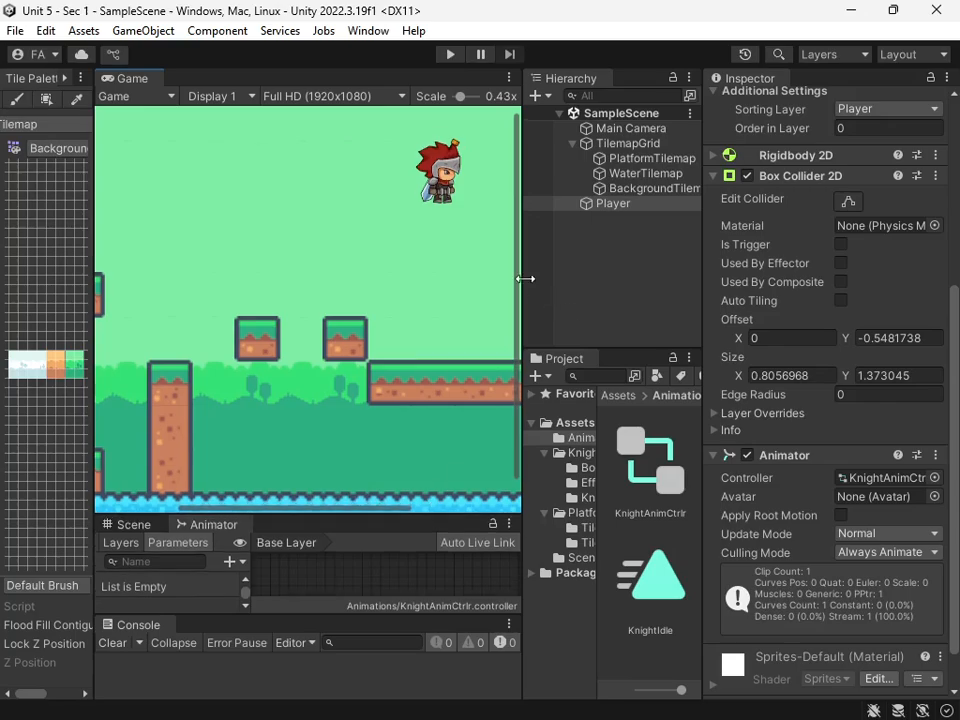
pyautogui.moveTo(525, 278); pyautogui.dragTo(720, 274)
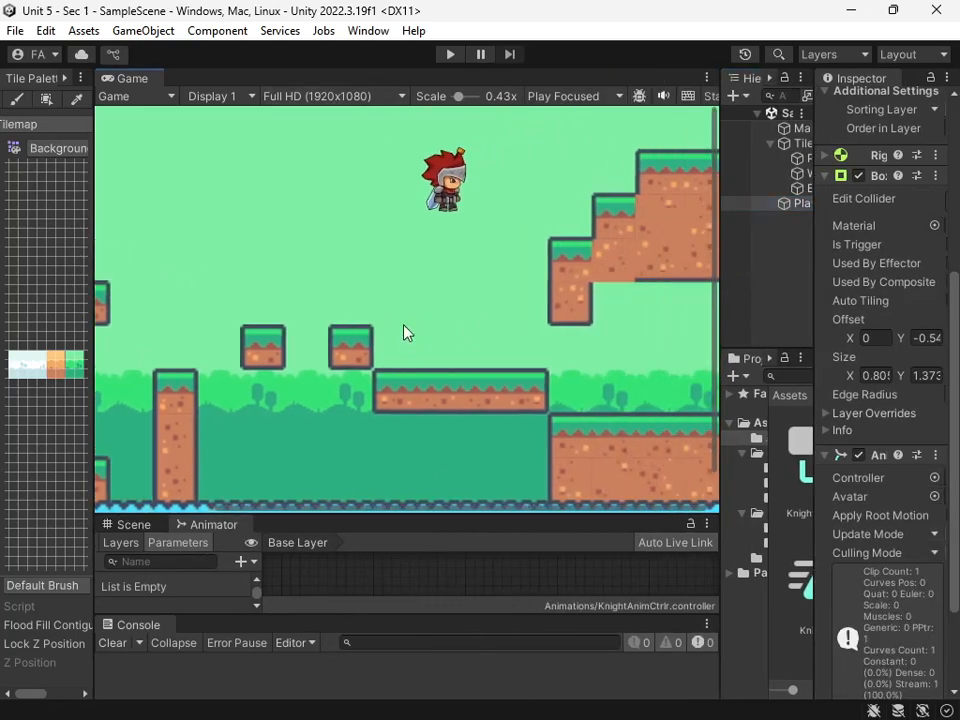
pyautogui.click(451, 55)
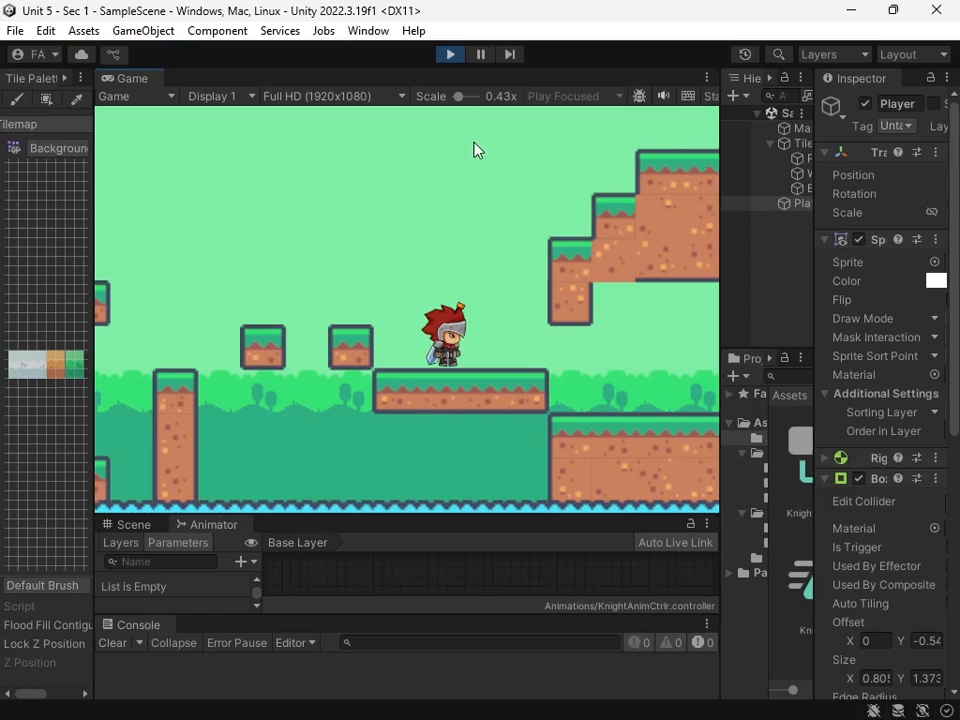
pyautogui.moveTo(465, 102); pyautogui.dragTo(474, 103)
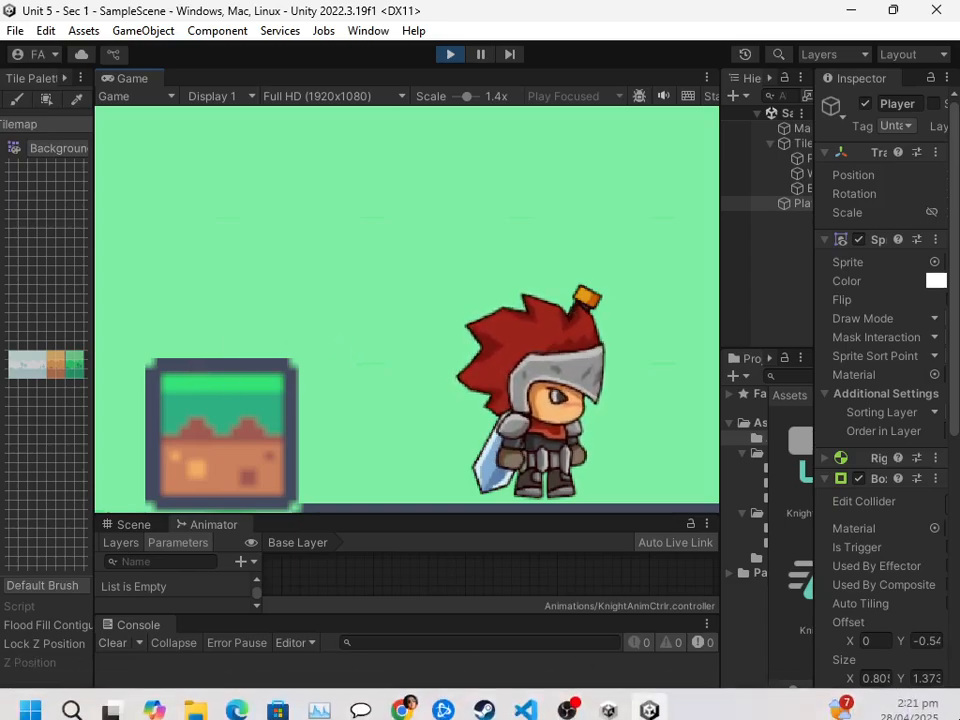
pyautogui.moveTo(593, 718)
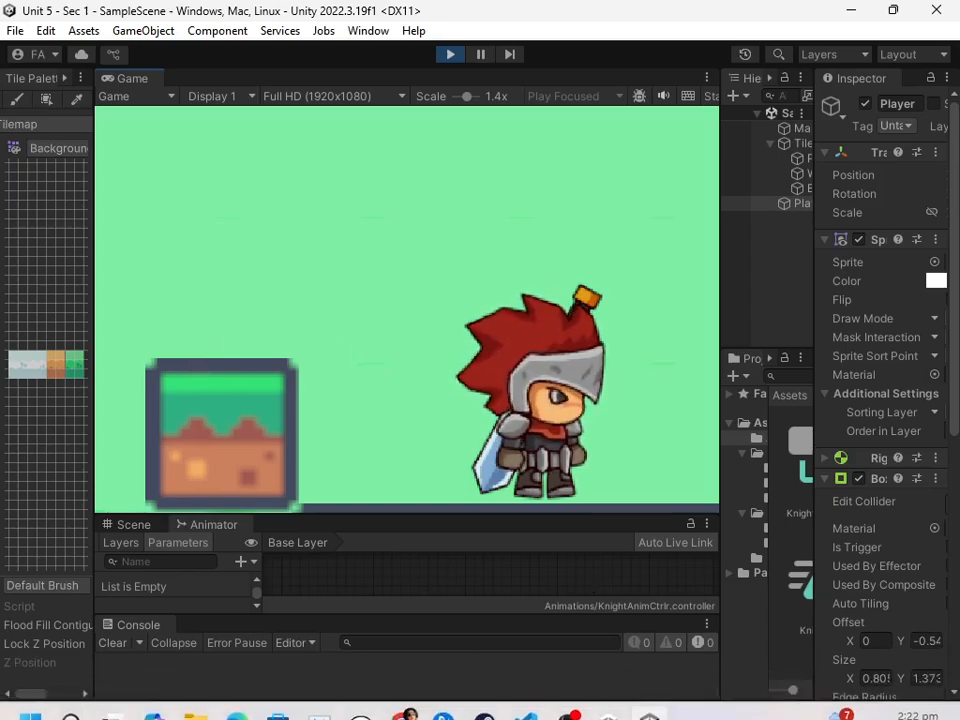